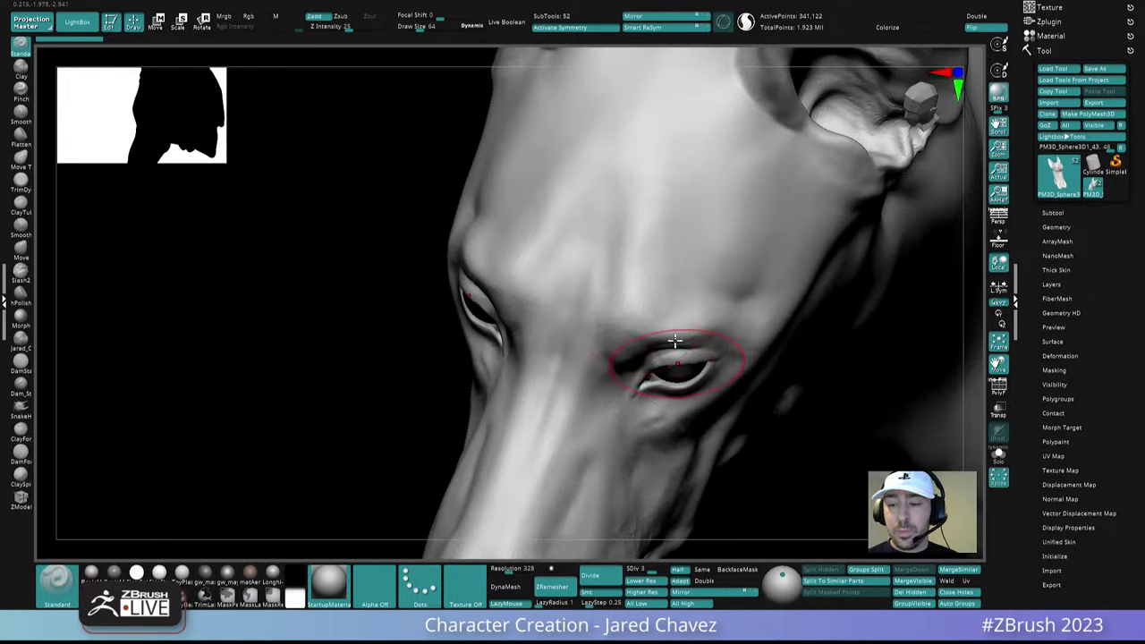
With the ClayForms brush at a draw size of about 21, rework and smooth the forehead and bridge between the eyes
{"action": "left_click", "coordinate": [25, 440]}
{"action": "mouse_move", "coordinate": [621, 295]}
{"action": "right_mouse_down"}
{"action": "mouse_move", "coordinate": [637, 281]}
{"action": "mouse_move", "coordinate": [618, 335]}
{"action": "right_mouse_up"}
{"action": "key", "text": "space"}
{"action": "left_click_drag", "start_coordinate": [630, 301], "coordinate": [620, 299]}
{"action": "mouse_move", "coordinate": [641, 271]}
{"action": "right_mouse_down"}
{"action": "mouse_move", "coordinate": [641, 285]}
{"action": "mouse_move", "coordinate": [614, 259]}
{"action": "mouse_move", "coordinate": [597, 322]}
{"action": "mouse_move", "coordinate": [581, 281]}
{"action": "mouse_move", "coordinate": [569, 309]}
{"action": "mouse_move", "coordinate": [576, 269]}
{"action": "right_mouse_up"}
{"action": "left_click_drag", "start_coordinate": [578, 225], "coordinate": [563, 356], "text": "shift"}
{"action": "right_click_drag", "start_coordinate": [578, 277], "coordinate": [587, 224], "text": "ctrl"}
{"action": "right_click_drag", "start_coordinate": [587, 224], "coordinate": [598, 214]}
{"action": "mouse_move", "coordinate": [685, 290]}
{"action": "right_mouse_down"}
{"action": "mouse_move", "coordinate": [652, 223]}
{"action": "mouse_move", "coordinate": [677, 284]}
{"action": "mouse_move", "coordinate": [621, 334]}
{"action": "mouse_move", "coordinate": [621, 313]}
{"action": "right_mouse_up"}
{"action": "key", "text": "shift"}
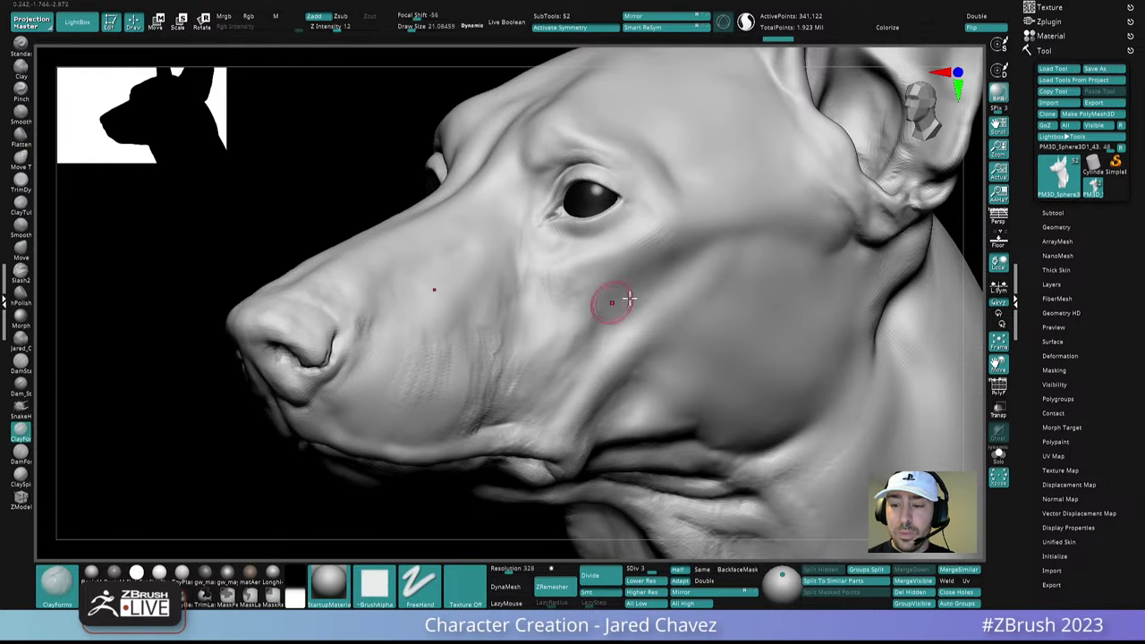
Build up the cheekbone form just below the dog's eye with short ClayForms strokes
{"action": "mouse_move", "coordinate": [618, 302]}
{"action": "right_mouse_down", "text": "alt"}
{"action": "mouse_move", "coordinate": [647, 239]}
{"action": "mouse_move", "coordinate": [591, 212]}
{"action": "right_mouse_up", "text": "alt"}
{"action": "mouse_move", "coordinate": [604, 195]}
{"action": "left_mouse_down"}
{"action": "mouse_move", "coordinate": [577, 215]}
{"action": "mouse_move", "coordinate": [644, 189]}
{"action": "left_mouse_up"}
{"action": "right_click_drag", "start_coordinate": [644, 190], "coordinate": [608, 184]}
{"action": "mouse_move", "coordinate": [594, 213]}
{"action": "left_mouse_down"}
{"action": "mouse_move", "coordinate": [663, 178]}
{"action": "mouse_move", "coordinate": [644, 186]}
{"action": "left_mouse_up"}
{"action": "right_click_drag", "start_coordinate": [536, 249], "coordinate": [636, 200]}
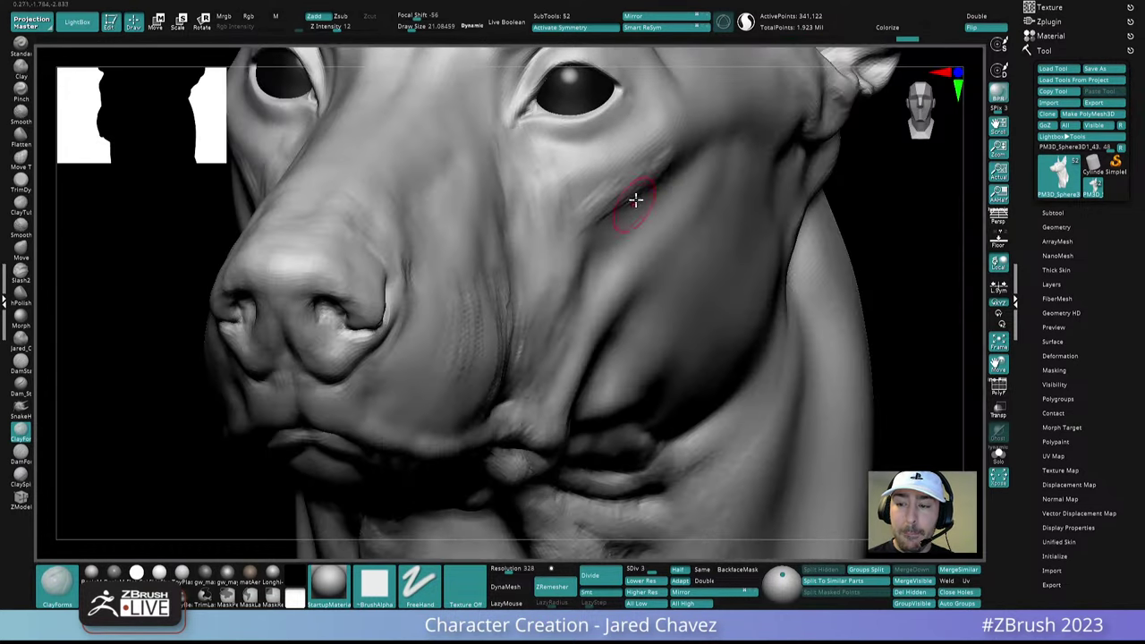
Smooth the new cheekbone strokes below the eye and blend them toward the side of the muzzle
{"action": "mouse_move", "coordinate": [678, 146]}
{"action": "left_mouse_down", "text": "shift"}
{"action": "mouse_move", "coordinate": [569, 227]}
{"action": "mouse_move", "coordinate": [562, 192]}
{"action": "left_mouse_up", "text": "shift"}
{"action": "right_click_drag", "start_coordinate": [545, 221], "coordinate": [457, 215]}
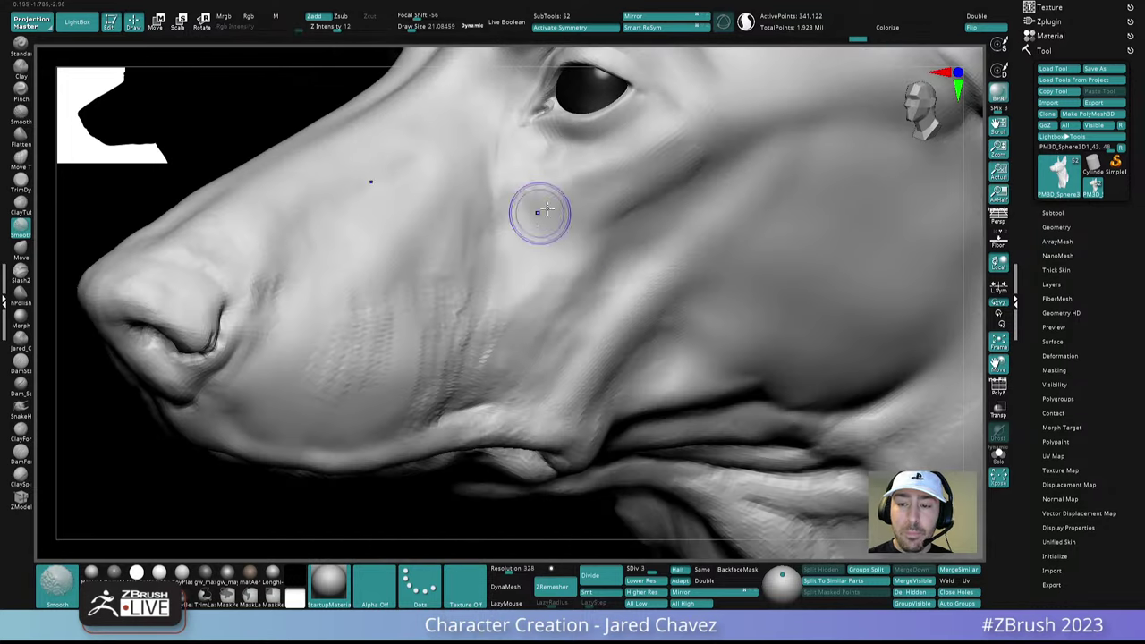
{"action": "left_click_drag", "start_coordinate": [539, 213], "coordinate": [485, 260], "text": "shift"}
{"action": "mouse_move", "coordinate": [482, 268]}
{"action": "right_mouse_down"}
{"action": "mouse_move", "coordinate": [590, 174]}
{"action": "mouse_move", "coordinate": [585, 194]}
{"action": "right_mouse_up"}
{"action": "left_click_drag", "start_coordinate": [550, 195], "coordinate": [541, 170], "text": "shift"}
{"action": "mouse_move", "coordinate": [562, 193]}
{"action": "right_mouse_down"}
{"action": "mouse_move", "coordinate": [567, 120]}
{"action": "mouse_move", "coordinate": [540, 286]}
{"action": "mouse_move", "coordinate": [495, 256]}
{"action": "right_mouse_up"}
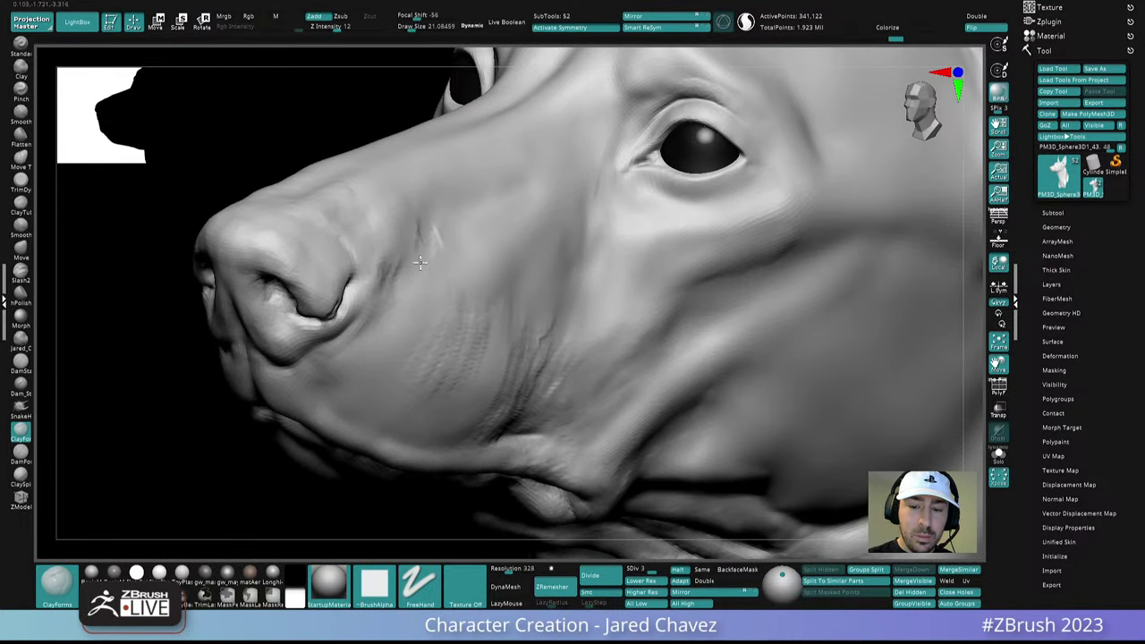
{"action": "right_click_drag", "start_coordinate": [435, 205], "coordinate": [459, 244]}
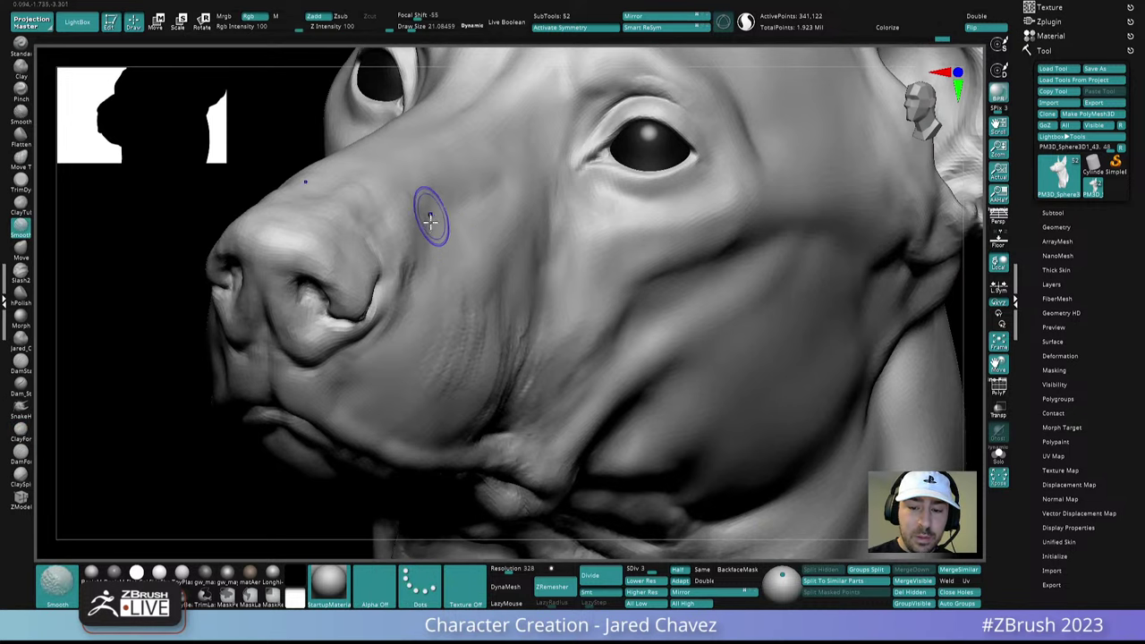
{"action": "right_click_drag", "start_coordinate": [422, 192], "coordinate": [446, 212]}
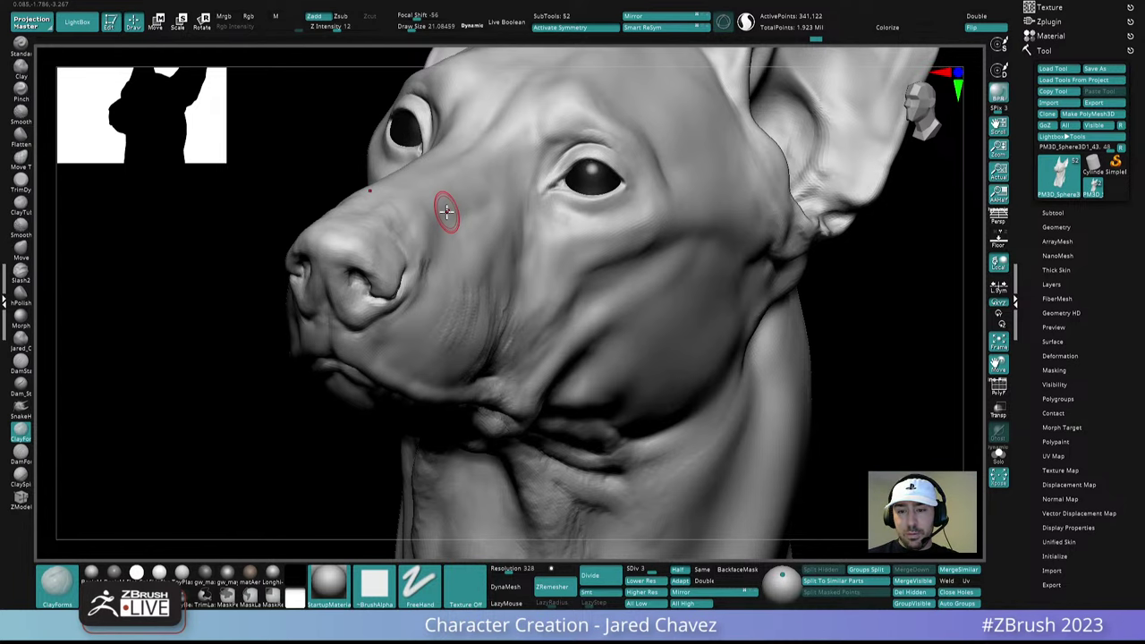
Load another saved version of the dog tool and examine its head from several angles for comparison with the current sculpt
{"action": "mouse_move", "coordinate": [446, 212]}
{"action": "right_mouse_down"}
{"action": "mouse_move", "coordinate": [795, 358]}
{"action": "mouse_move", "coordinate": [767, 296]}
{"action": "mouse_move", "coordinate": [828, 352]}
{"action": "mouse_move", "coordinate": [656, 311]}
{"action": "mouse_move", "coordinate": [645, 276]}
{"action": "mouse_move", "coordinate": [656, 323]}
{"action": "right_mouse_up"}
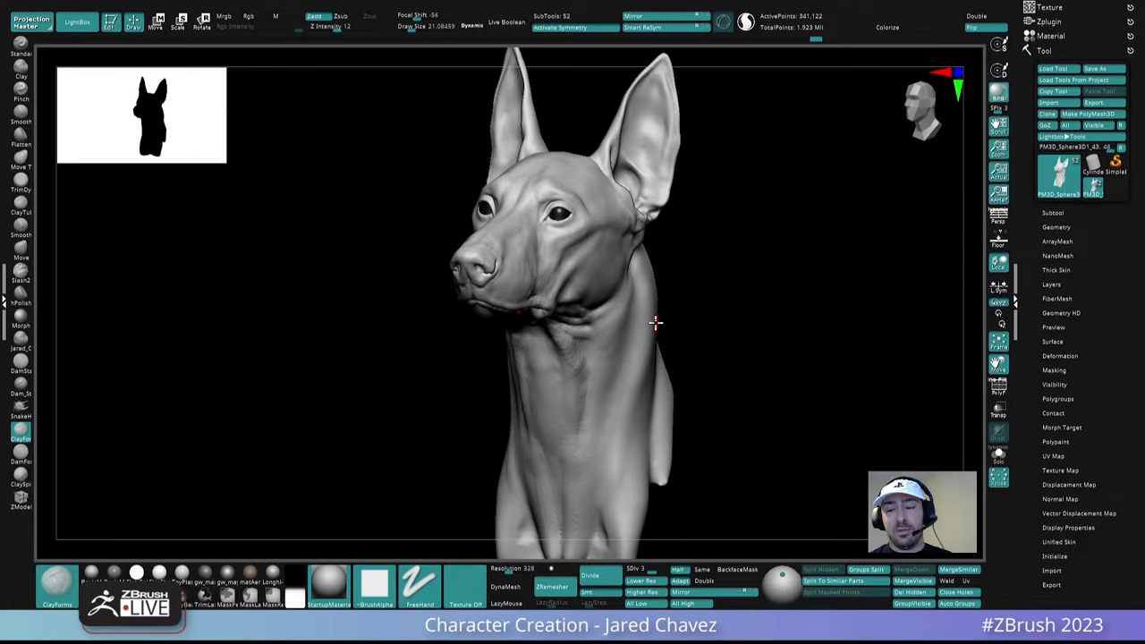
{"action": "mouse_move", "coordinate": [656, 322]}
{"action": "left_mouse_down"}
{"action": "mouse_move", "coordinate": [664, 312]}
{"action": "mouse_move", "coordinate": [593, 261]}
{"action": "mouse_move", "coordinate": [643, 268]}
{"action": "left_mouse_up"}
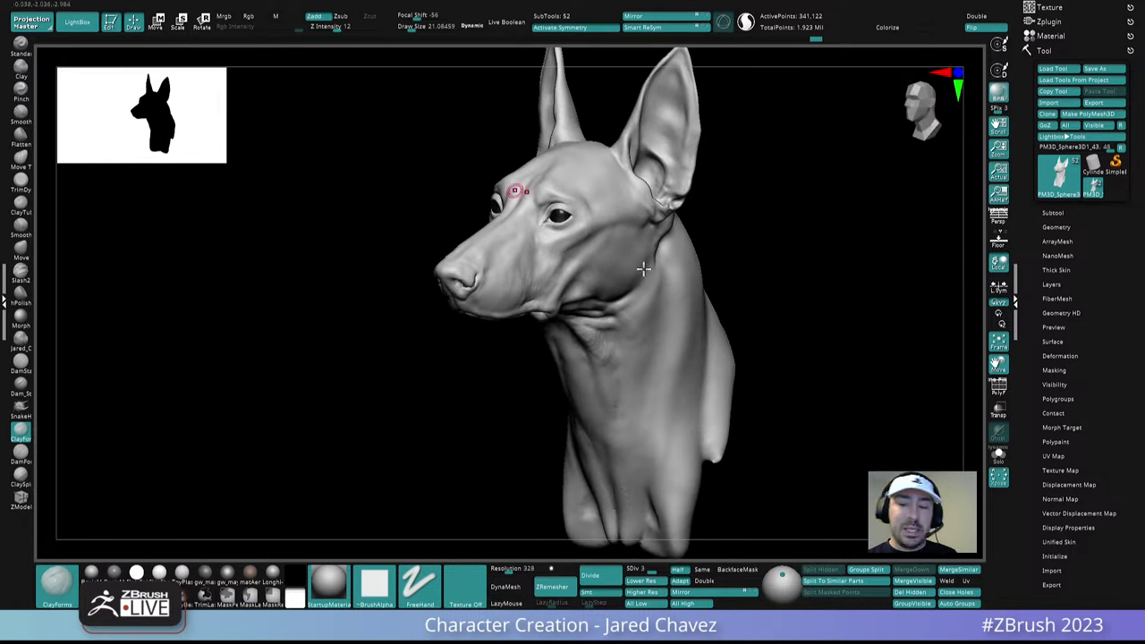
{"action": "left_click", "coordinate": [1061, 72]}
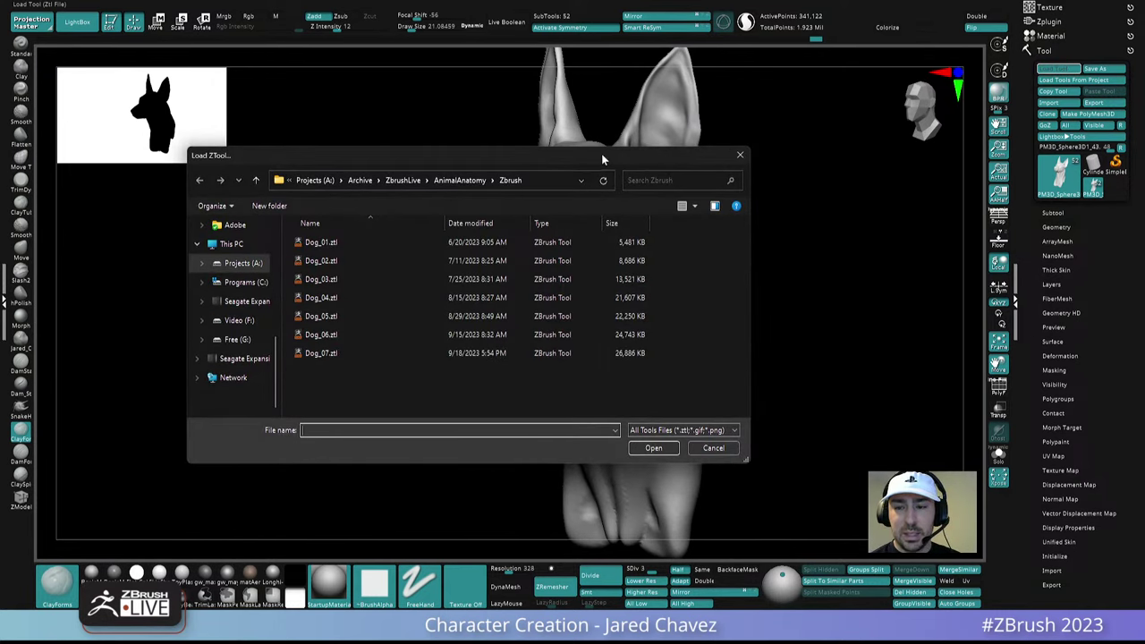
{"action": "left_click", "coordinate": [740, 155]}
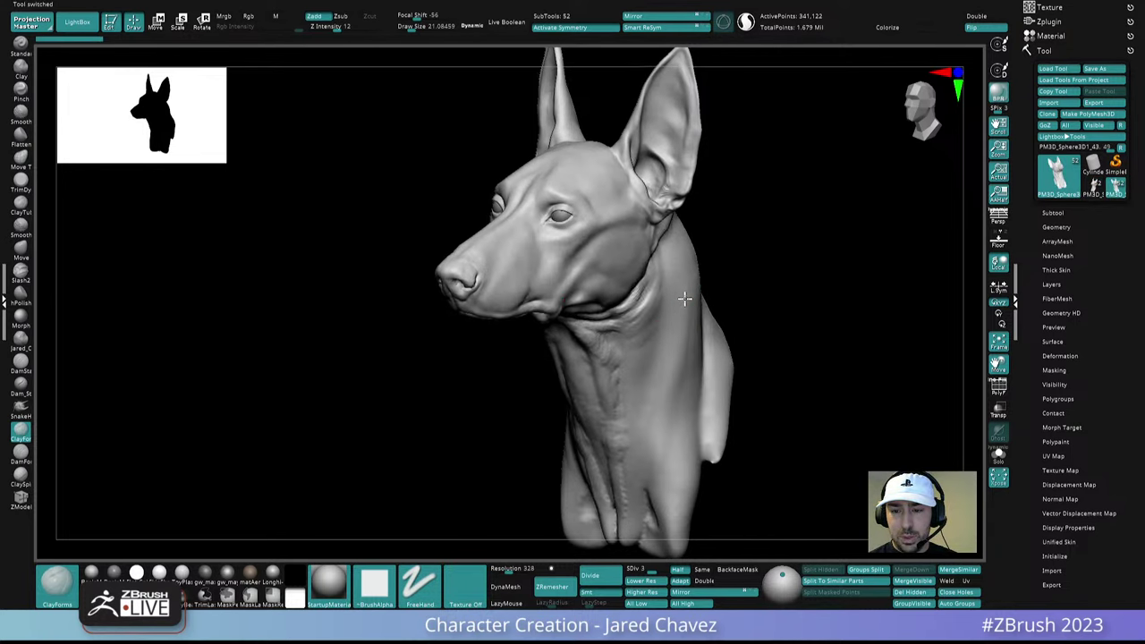
{"action": "left_click_drag", "start_coordinate": [694, 293], "coordinate": [685, 294]}
{"action": "right_click_drag", "start_coordinate": [649, 312], "coordinate": [621, 317]}
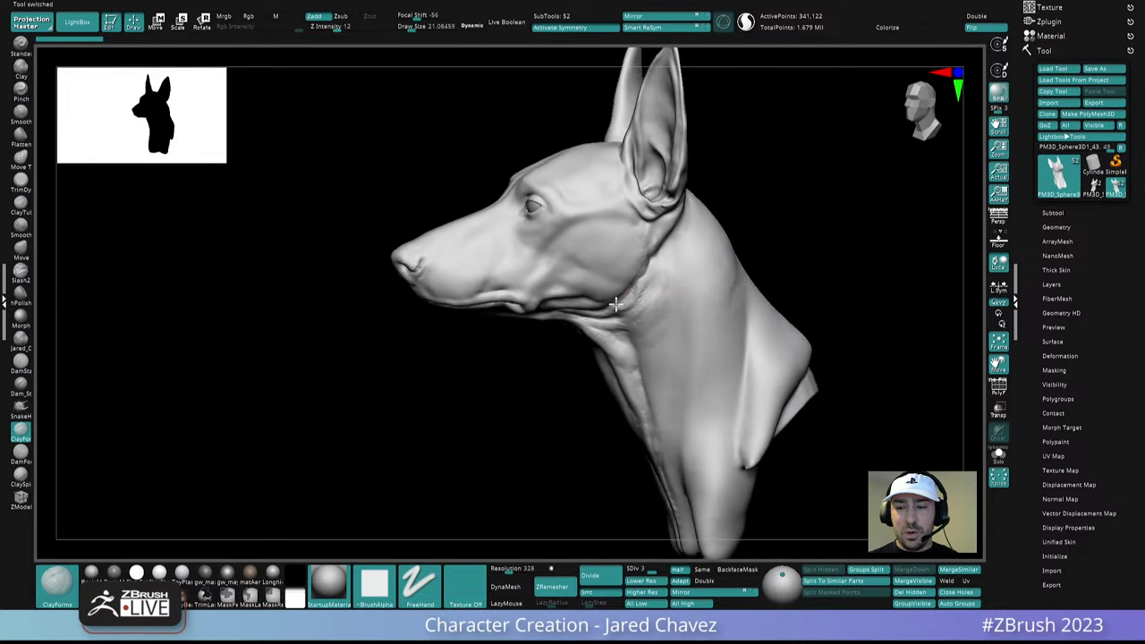
{"action": "right_click_drag", "start_coordinate": [698, 390], "coordinate": [670, 275], "text": "ctrl"}
{"action": "mouse_move", "coordinate": [697, 323]}
{"action": "right_mouse_down"}
{"action": "mouse_move", "coordinate": [725, 331]}
{"action": "mouse_move", "coordinate": [692, 324]}
{"action": "mouse_move", "coordinate": [657, 376]}
{"action": "right_mouse_up"}
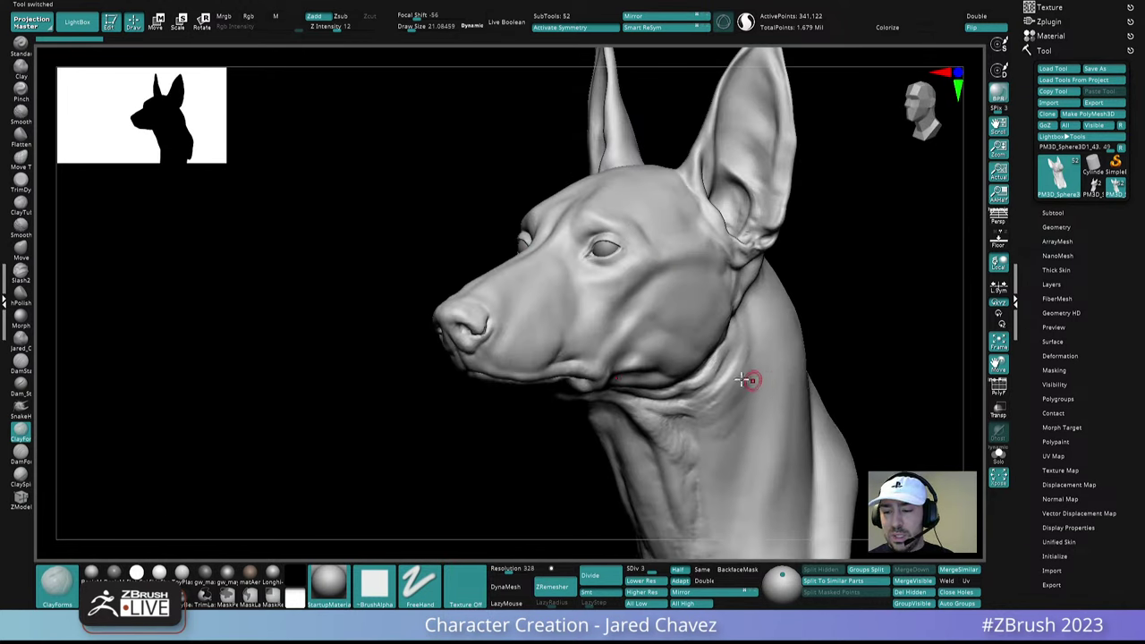
{"action": "right_click_drag", "start_coordinate": [749, 378], "coordinate": [635, 356]}
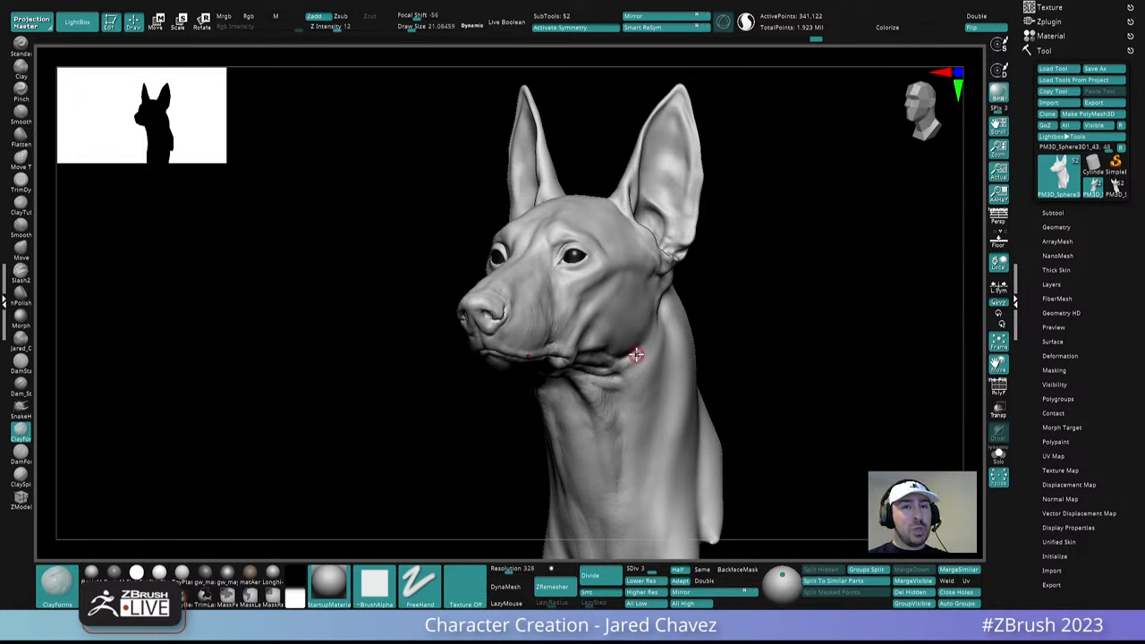
Examine the reference photo of the black hairless dog, focusing on its head, muzzle and neck
{"action": "right_click_drag", "start_coordinate": [687, 0], "coordinate": [679, 267]}
{"action": "scroll", "coordinate": [688, 175], "scroll_direction": "down", "scroll_amount": 3}
{"action": "left_click_drag", "start_coordinate": [690, 215], "coordinate": [598, 162]}
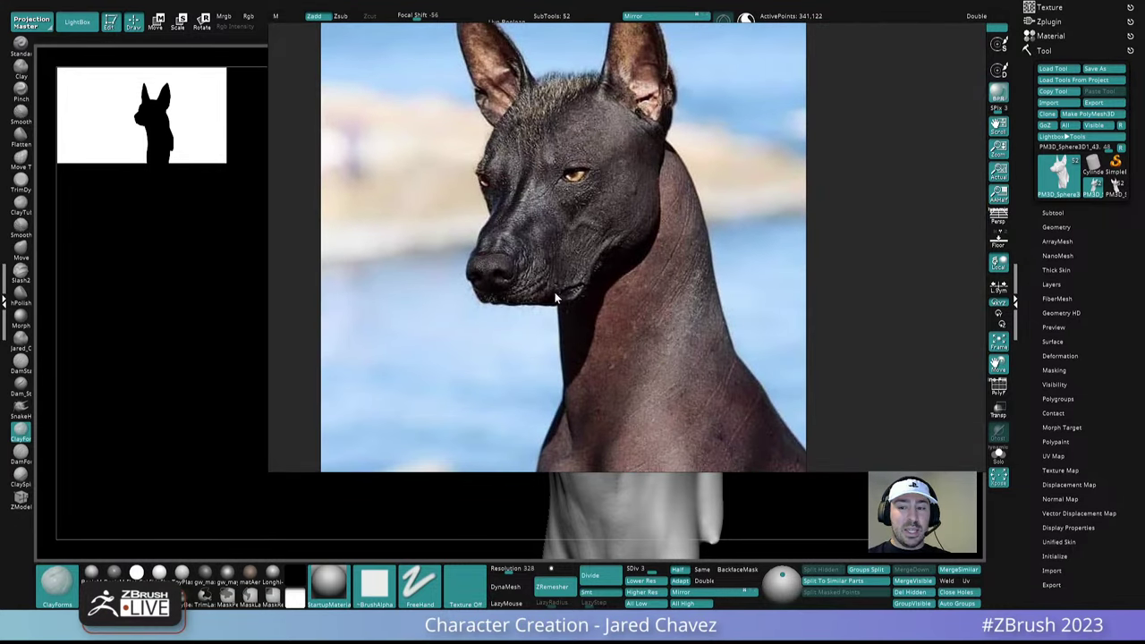
{"action": "left_click_drag", "start_coordinate": [659, 176], "coordinate": [650, 236]}
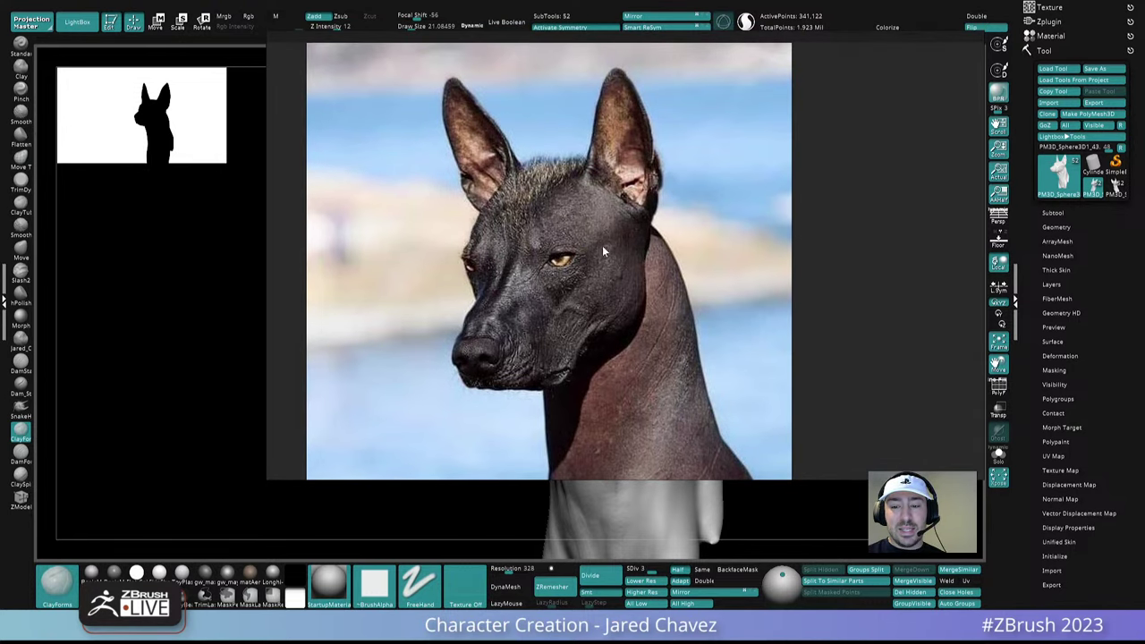
{"action": "scroll", "coordinate": [529, 334], "scroll_direction": "down", "scroll_amount": 2}
{"action": "middle_click_drag", "start_coordinate": [556, 315], "coordinate": [577, 231]}
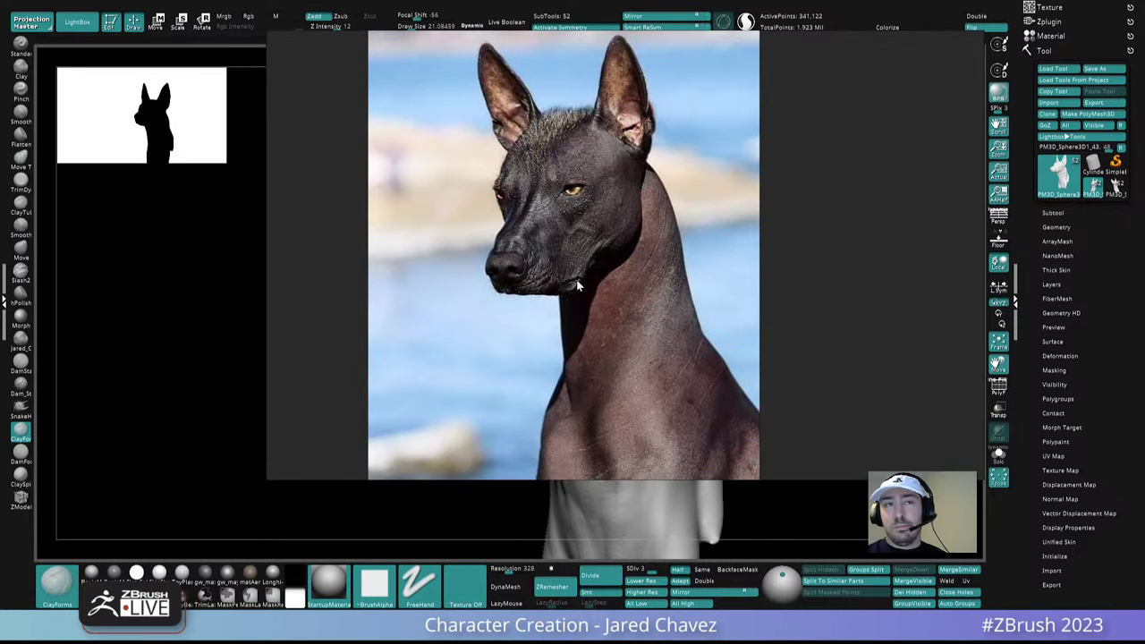
{"action": "key", "text": "alt+Tab"}
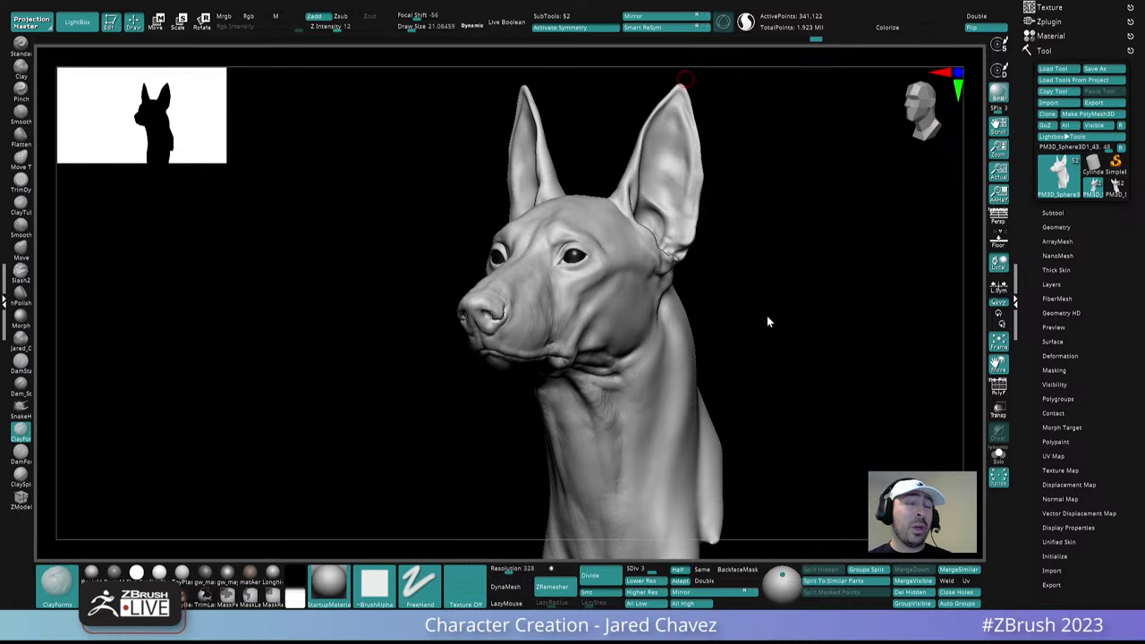
Lower the dog sculpt to subdivision level 2
{"action": "left_click_drag", "start_coordinate": [767, 321], "coordinate": [761, 349]}
{"action": "right_click_drag", "start_coordinate": [588, 315], "coordinate": [613, 319]}
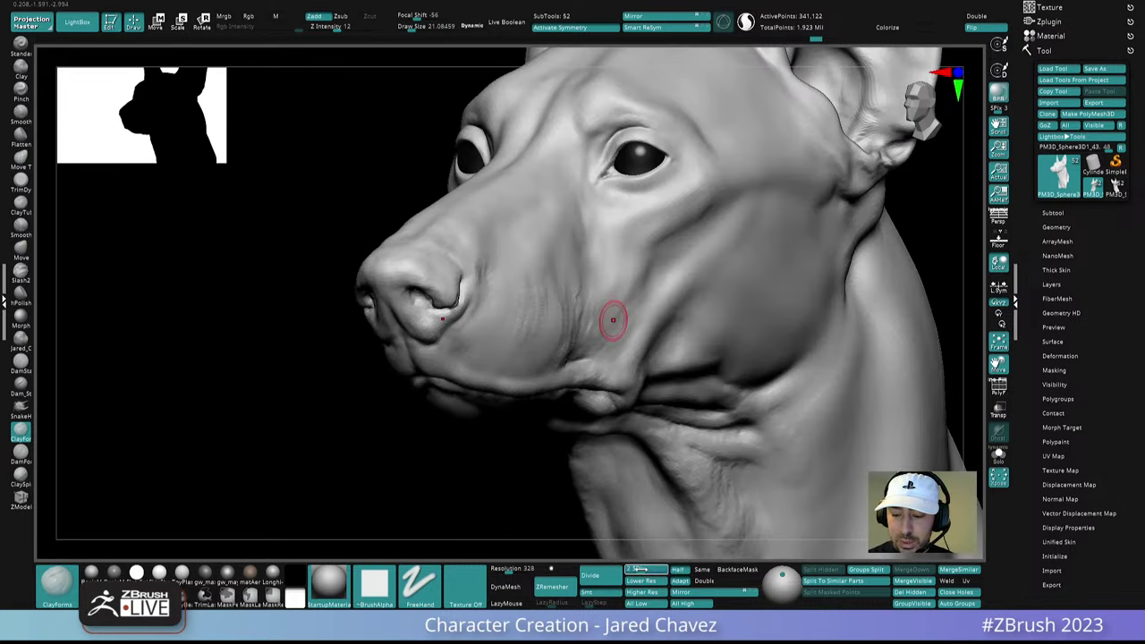
{"action": "left_click", "coordinate": [640, 570]}
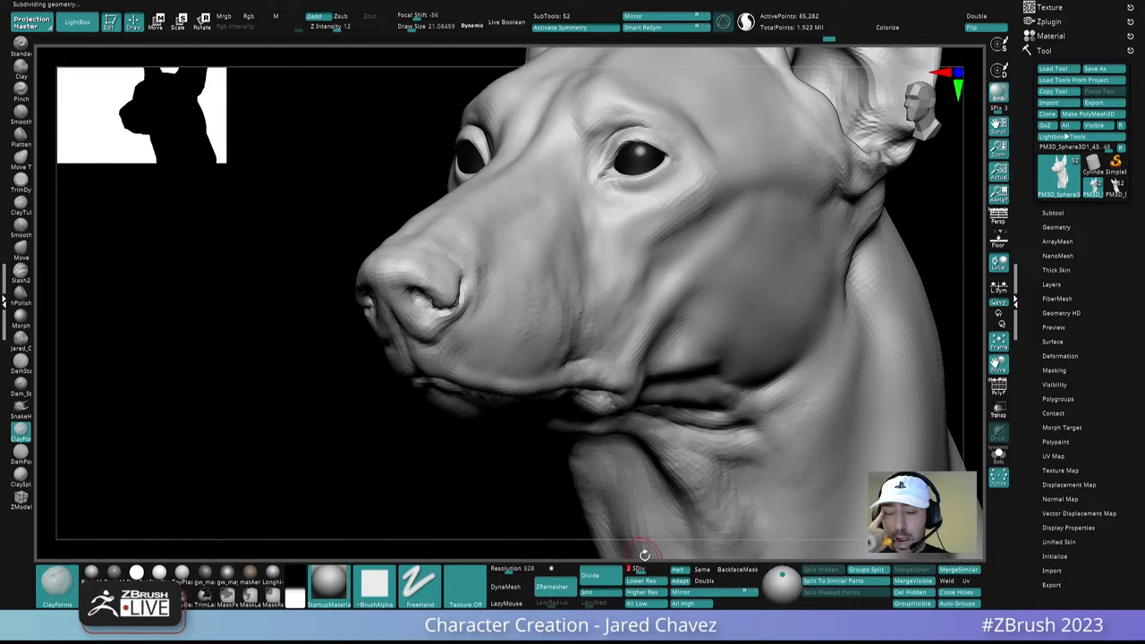
{"action": "left_click_drag", "start_coordinate": [644, 554], "coordinate": [529, 289]}
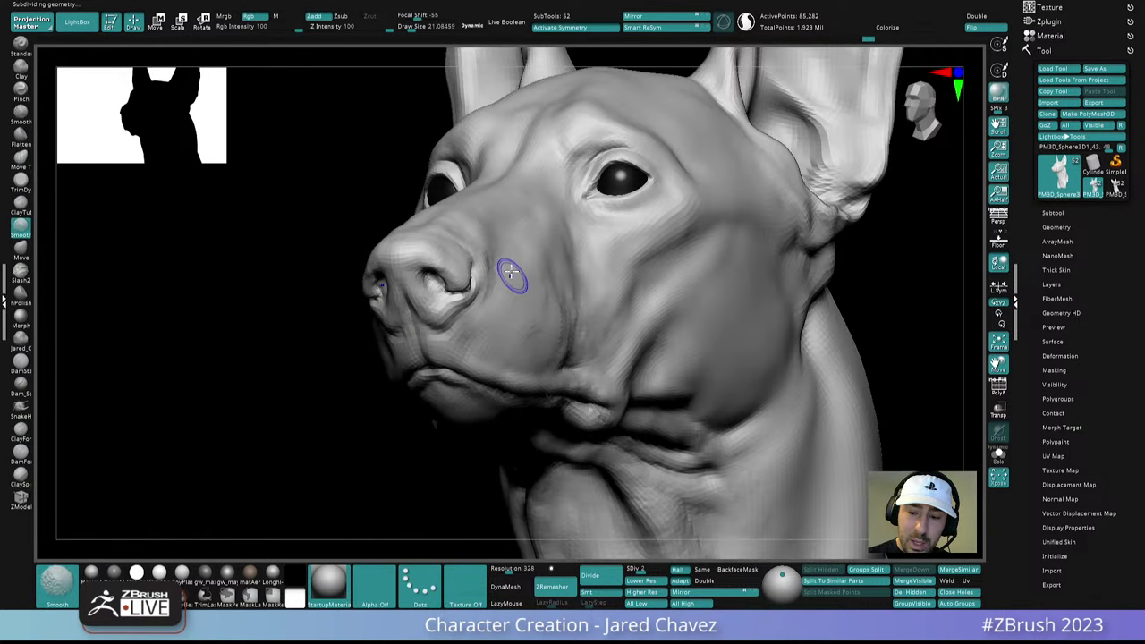
{"action": "right_click_drag", "start_coordinate": [551, 276], "coordinate": [527, 282]}
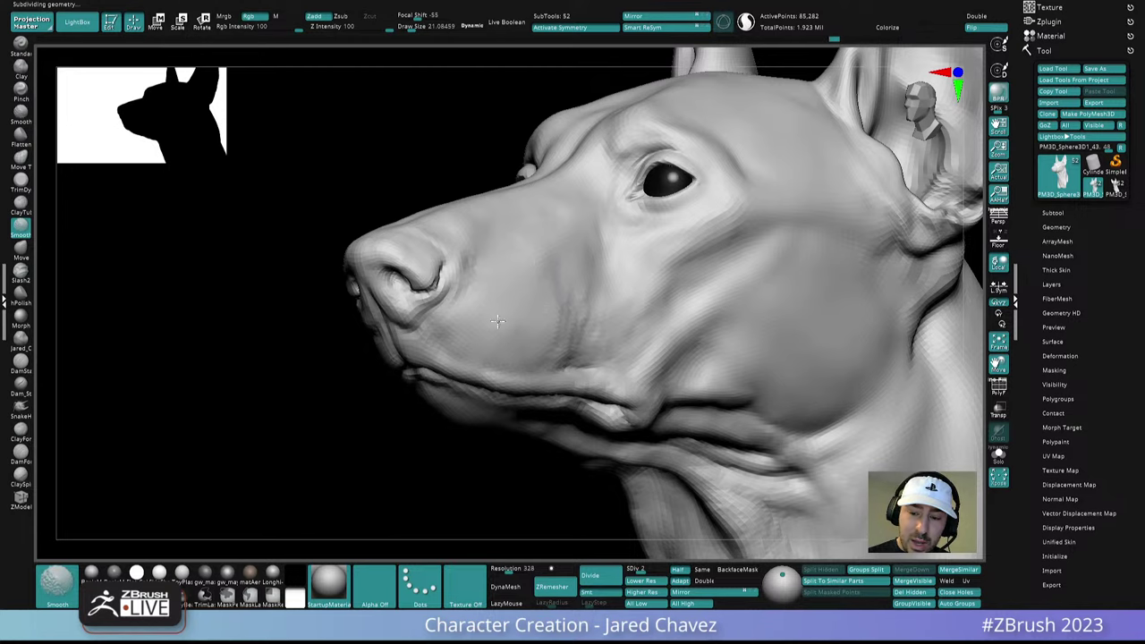
Smooth the side of the muzzle and the crease running from below the eye down to the mouth corner
{"action": "left_click_drag", "start_coordinate": [498, 321], "coordinate": [480, 334], "text": "shift"}
{"action": "mouse_move", "coordinate": [481, 334]}
{"action": "right_mouse_down"}
{"action": "mouse_move", "coordinate": [567, 289]}
{"action": "mouse_move", "coordinate": [554, 274]}
{"action": "right_mouse_up"}
{"action": "mouse_move", "coordinate": [555, 274]}
{"action": "left_mouse_down", "text": "shift"}
{"action": "mouse_move", "coordinate": [557, 307]}
{"action": "mouse_move", "coordinate": [541, 336]}
{"action": "left_mouse_up", "text": "shift"}
{"action": "right_click_drag", "start_coordinate": [542, 336], "coordinate": [571, 346]}
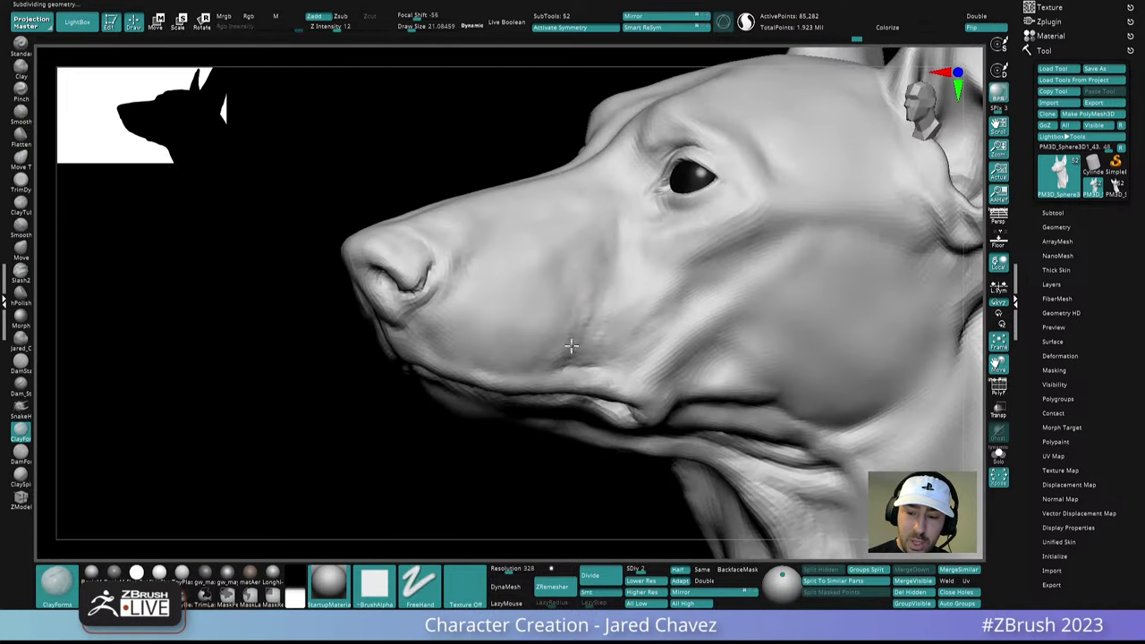
{"action": "left_click_drag", "start_coordinate": [594, 268], "coordinate": [565, 348], "text": "shift"}
{"action": "right_click_drag", "start_coordinate": [564, 348], "coordinate": [594, 333]}
{"action": "mouse_move", "coordinate": [599, 273]}
{"action": "left_mouse_down", "text": "shift"}
{"action": "mouse_move", "coordinate": [566, 352]}
{"action": "mouse_move", "coordinate": [578, 341]}
{"action": "left_mouse_up", "text": "shift"}
{"action": "mouse_move", "coordinate": [678, 284]}
{"action": "right_mouse_down"}
{"action": "mouse_move", "coordinate": [598, 297]}
{"action": "mouse_move", "coordinate": [575, 271]}
{"action": "right_mouse_up"}
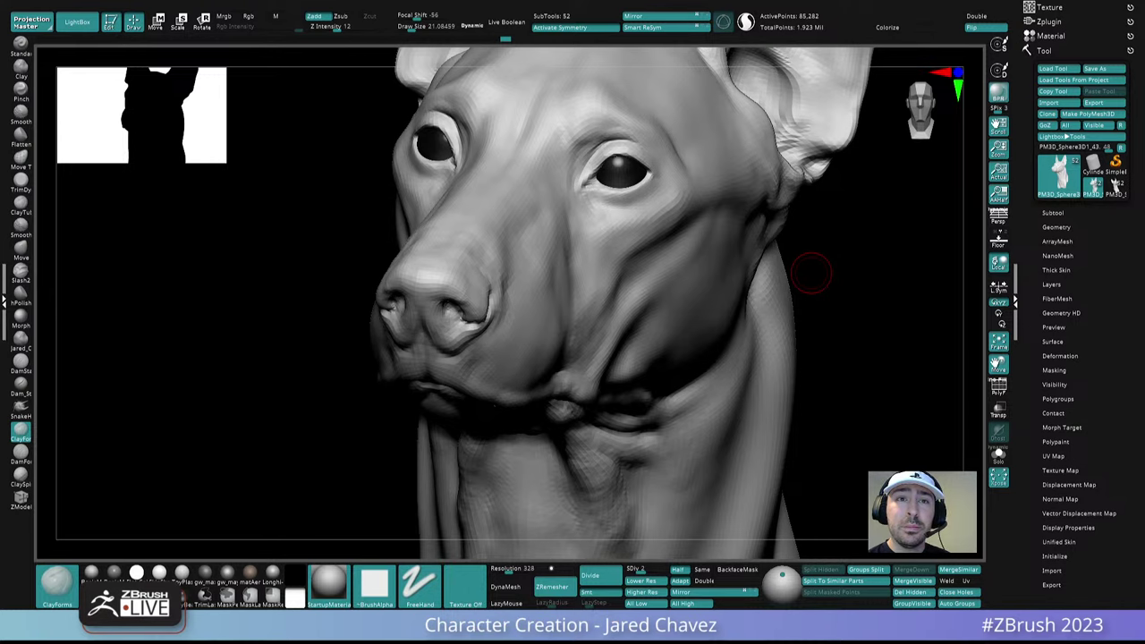
{"action": "left_click_drag", "start_coordinate": [811, 274], "coordinate": [595, 282]}
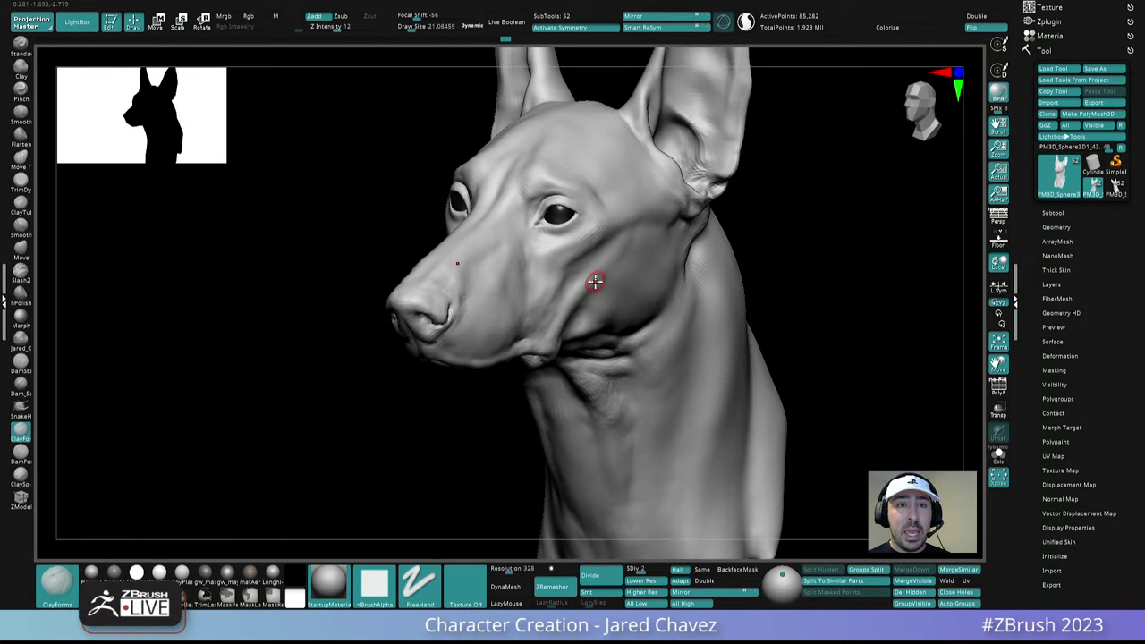
Switch to the Move brush and nudge the cheek form below the eye into shape
{"action": "right_click_drag", "start_coordinate": [461, 177], "coordinate": [537, 322], "text": "ctrl"}
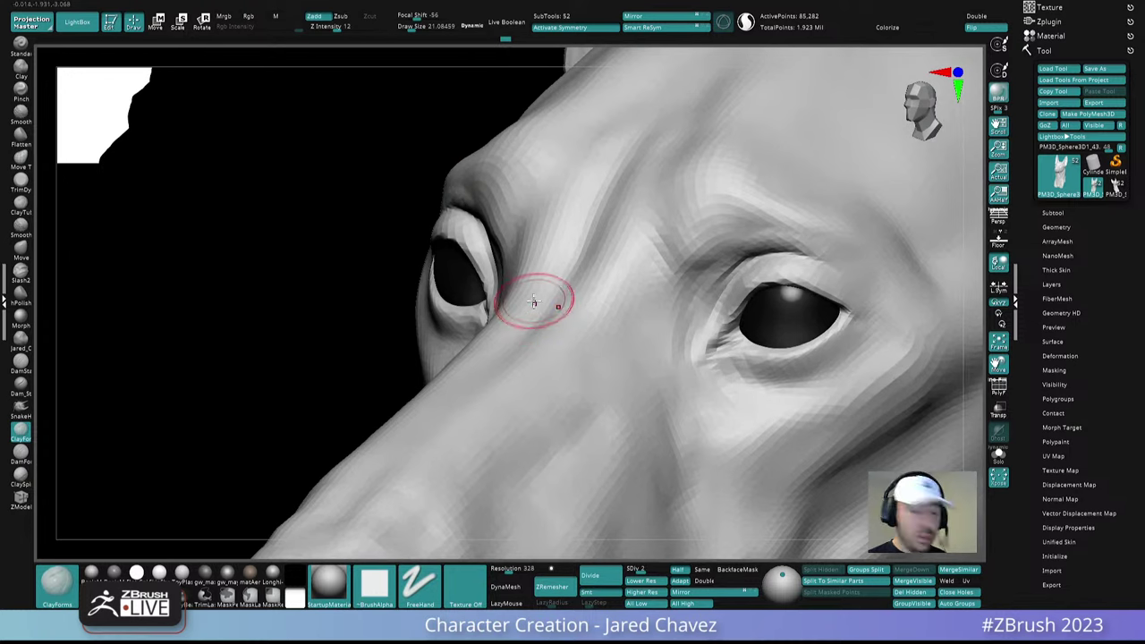
{"action": "key", "text": "b"}
{"action": "key", "text": "m"}
{"action": "key", "text": "v"}
{"action": "right_click_drag", "start_coordinate": [623, 342], "coordinate": [603, 225], "text": "ctrl"}
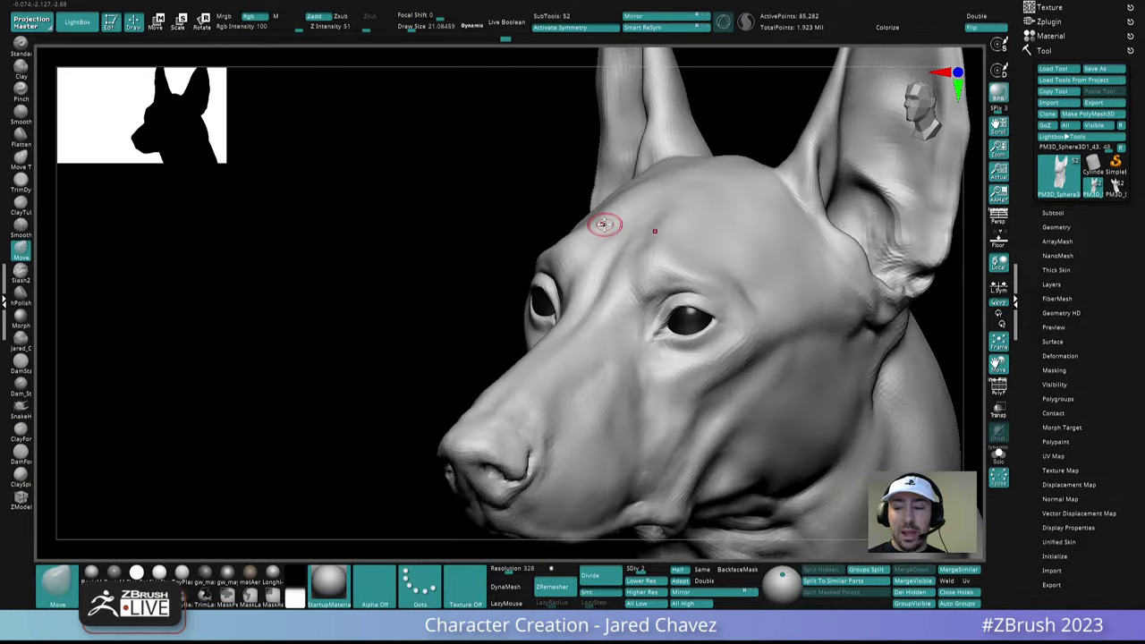
{"action": "right_click_drag", "start_coordinate": [716, 383], "coordinate": [730, 361]}
{"action": "left_click_drag", "start_coordinate": [731, 361], "coordinate": [709, 380]}
{"action": "right_click_drag", "start_coordinate": [650, 291], "coordinate": [675, 295]}
Set the Move brush's draw size to about 54 and adjust the brow ridge above the far eye
{"action": "right_click_drag", "start_coordinate": [549, 256], "coordinate": [603, 366], "text": "ctrl"}
{"action": "mouse_move", "coordinate": [472, 268]}
{"action": "right_mouse_down", "text": "alt"}
{"action": "mouse_move", "coordinate": [748, 329]}
{"action": "mouse_move", "coordinate": [743, 320]}
{"action": "right_mouse_up", "text": "alt"}
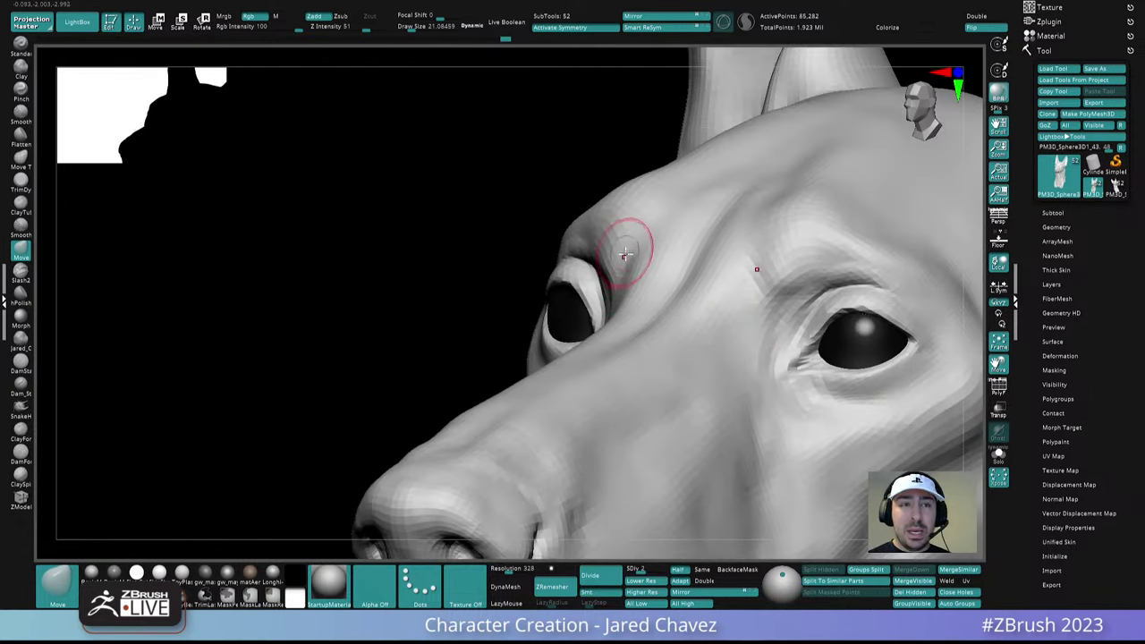
{"action": "right_click_drag", "start_coordinate": [629, 248], "coordinate": [629, 256]}
{"action": "key", "text": "space"}
{"action": "left_click_drag", "start_coordinate": [624, 256], "coordinate": [632, 258]}
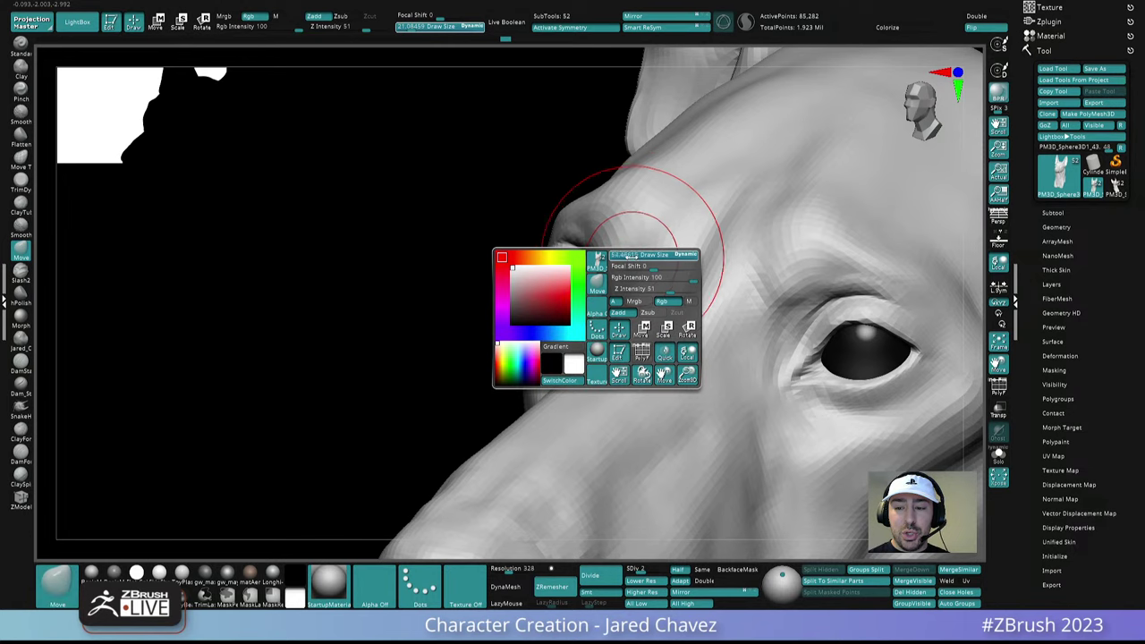
{"action": "mouse_move", "coordinate": [630, 242]}
{"action": "right_mouse_down"}
{"action": "mouse_move", "coordinate": [629, 214]}
{"action": "mouse_move", "coordinate": [606, 195]}
{"action": "mouse_move", "coordinate": [609, 212]}
{"action": "right_mouse_up"}
{"action": "left_click_drag", "start_coordinate": [600, 195], "coordinate": [605, 203]}
{"action": "right_click_drag", "start_coordinate": [601, 197], "coordinate": [683, 199]}
Refine the brow ridge contour with the Move brush from above, checking the head's overall shape
{"action": "mouse_move", "coordinate": [654, 309]}
{"action": "right_mouse_down", "text": "ctrl"}
{"action": "mouse_move", "coordinate": [621, 262]}
{"action": "mouse_move", "coordinate": [662, 255]}
{"action": "right_mouse_up", "text": "ctrl"}
{"action": "right_click_drag", "start_coordinate": [583, 244], "coordinate": [597, 283]}
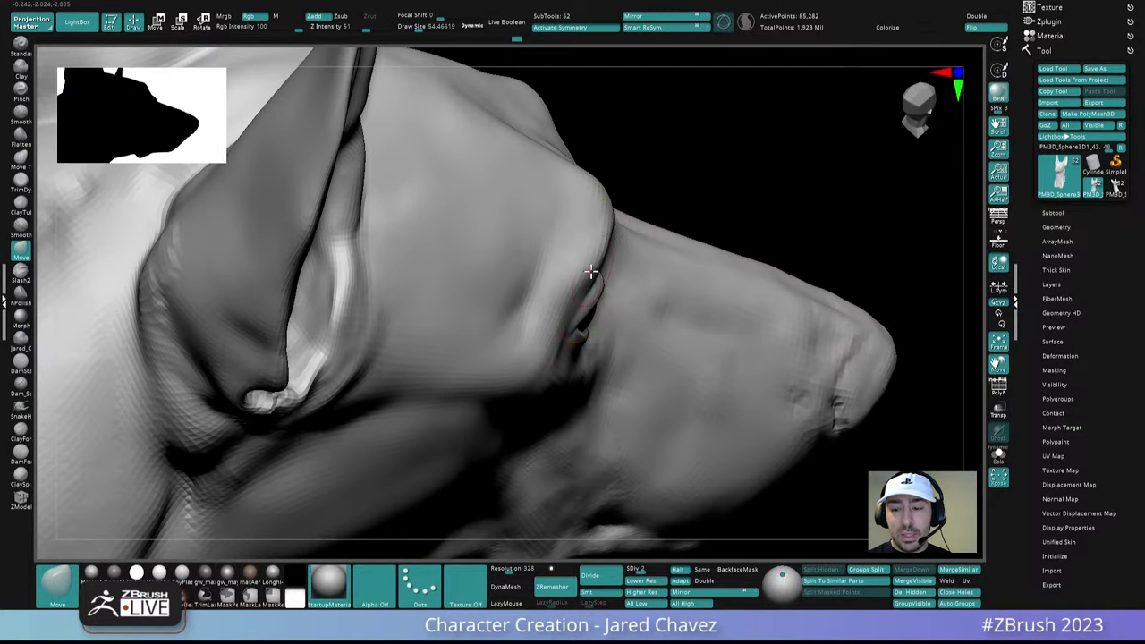
{"action": "mouse_move", "coordinate": [607, 230]}
{"action": "left_mouse_down"}
{"action": "mouse_move", "coordinate": [624, 187]}
{"action": "mouse_move", "coordinate": [645, 240]}
{"action": "mouse_move", "coordinate": [641, 269]}
{"action": "mouse_move", "coordinate": [578, 274]}
{"action": "mouse_move", "coordinate": [585, 330]}
{"action": "mouse_move", "coordinate": [574, 310]}
{"action": "mouse_move", "coordinate": [586, 259]}
{"action": "left_mouse_up"}
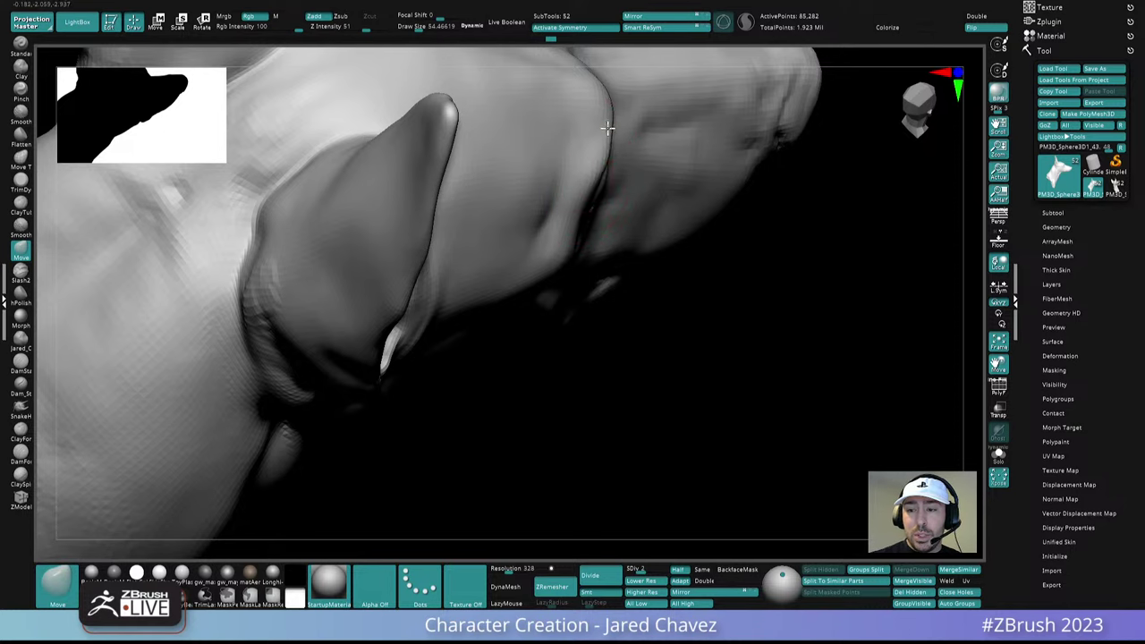
{"action": "right_click_drag", "start_coordinate": [622, 181], "coordinate": [509, 299], "text": "ctrl"}
{"action": "left_click_drag", "start_coordinate": [509, 298], "coordinate": [588, 243]}
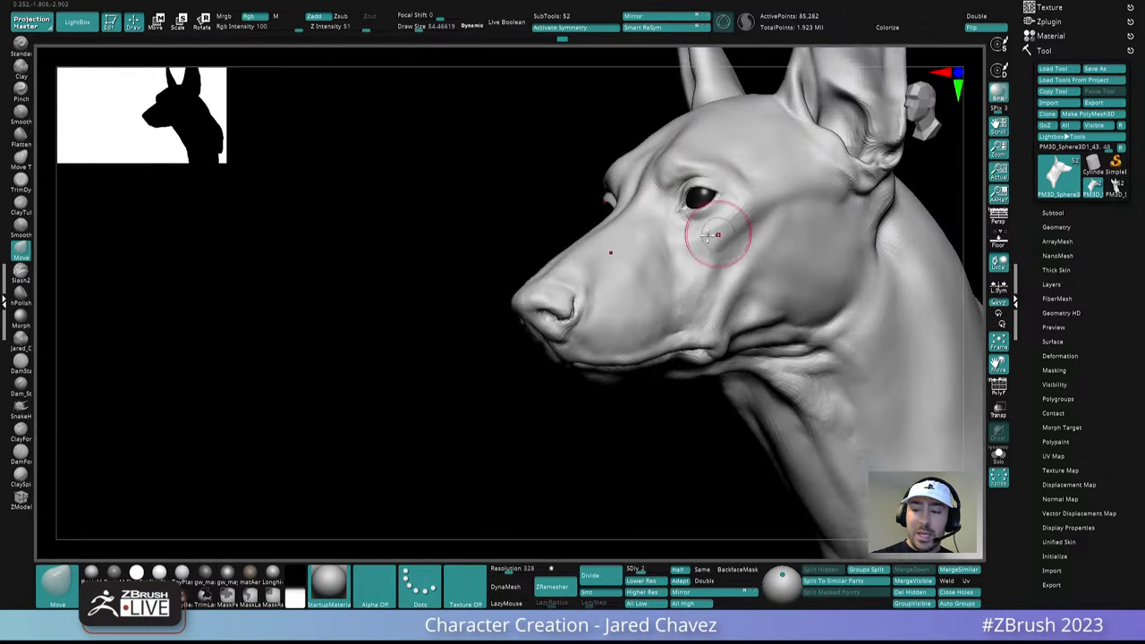
{"action": "left_click_drag", "start_coordinate": [721, 230], "coordinate": [596, 295]}
{"action": "mouse_move", "coordinate": [596, 294]}
{"action": "right_mouse_down"}
{"action": "mouse_move", "coordinate": [549, 256]}
{"action": "mouse_move", "coordinate": [587, 216]}
{"action": "right_mouse_up"}
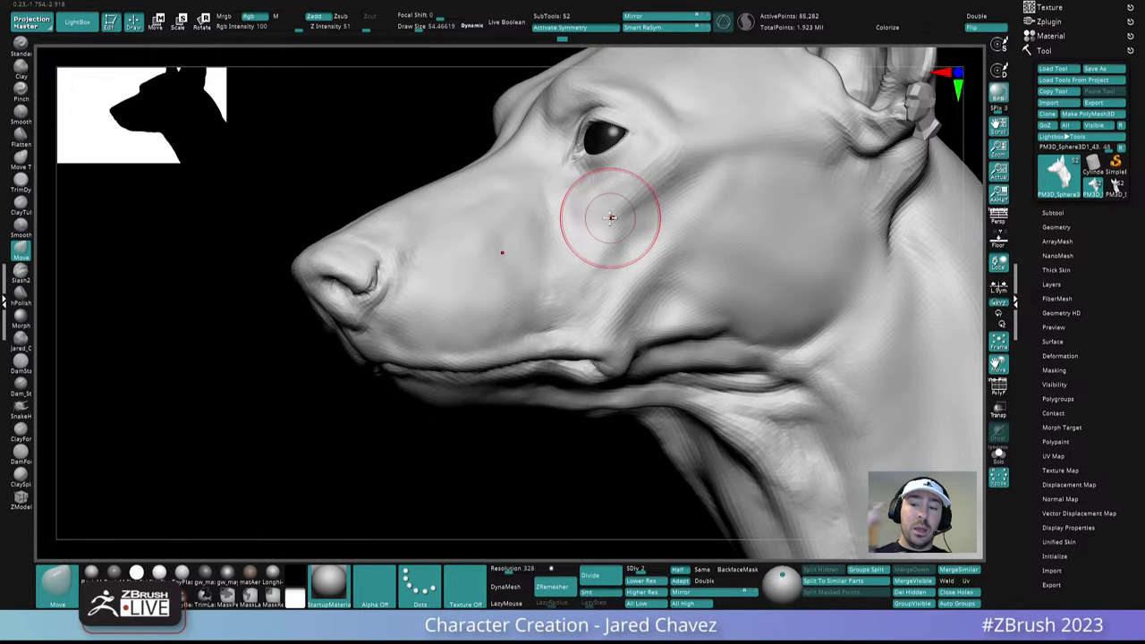
Switch to the ClayForms brush at a draw size of about 19 and build up the form below the inner eye corner
{"action": "mouse_move", "coordinate": [611, 217]}
{"action": "right_mouse_down"}
{"action": "mouse_move", "coordinate": [583, 277]}
{"action": "mouse_move", "coordinate": [578, 256]}
{"action": "mouse_move", "coordinate": [597, 334]}
{"action": "mouse_move", "coordinate": [545, 299]}
{"action": "mouse_move", "coordinate": [557, 268]}
{"action": "right_mouse_up"}
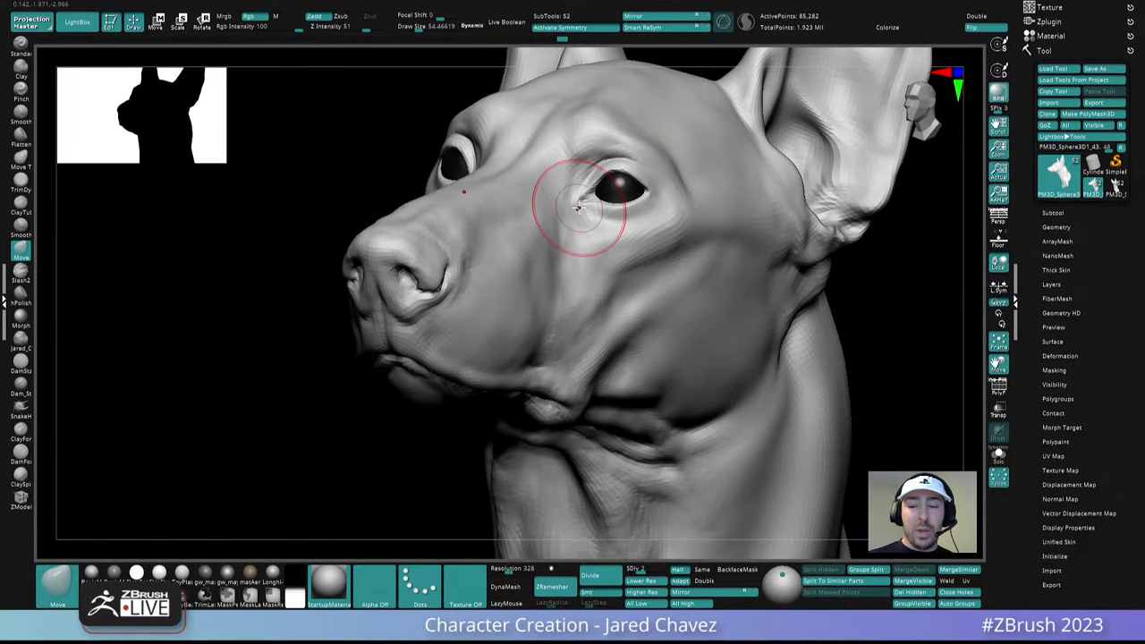
{"action": "right_click_drag", "start_coordinate": [578, 209], "coordinate": [545, 281]}
{"action": "key", "text": "space"}
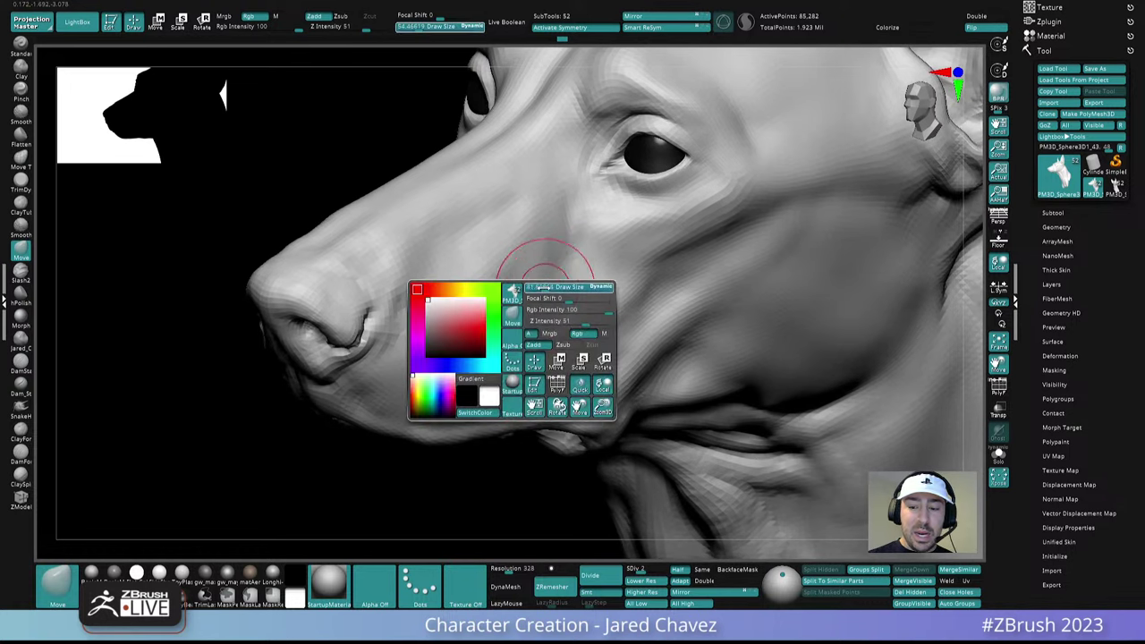
{"action": "left_click", "coordinate": [20, 434]}
{"action": "mouse_move", "coordinate": [603, 263]}
{"action": "right_mouse_down"}
{"action": "mouse_move", "coordinate": [596, 220]}
{"action": "mouse_move", "coordinate": [558, 225]}
{"action": "mouse_move", "coordinate": [568, 284]}
{"action": "mouse_move", "coordinate": [685, 224]}
{"action": "mouse_move", "coordinate": [555, 301]}
{"action": "right_mouse_up"}
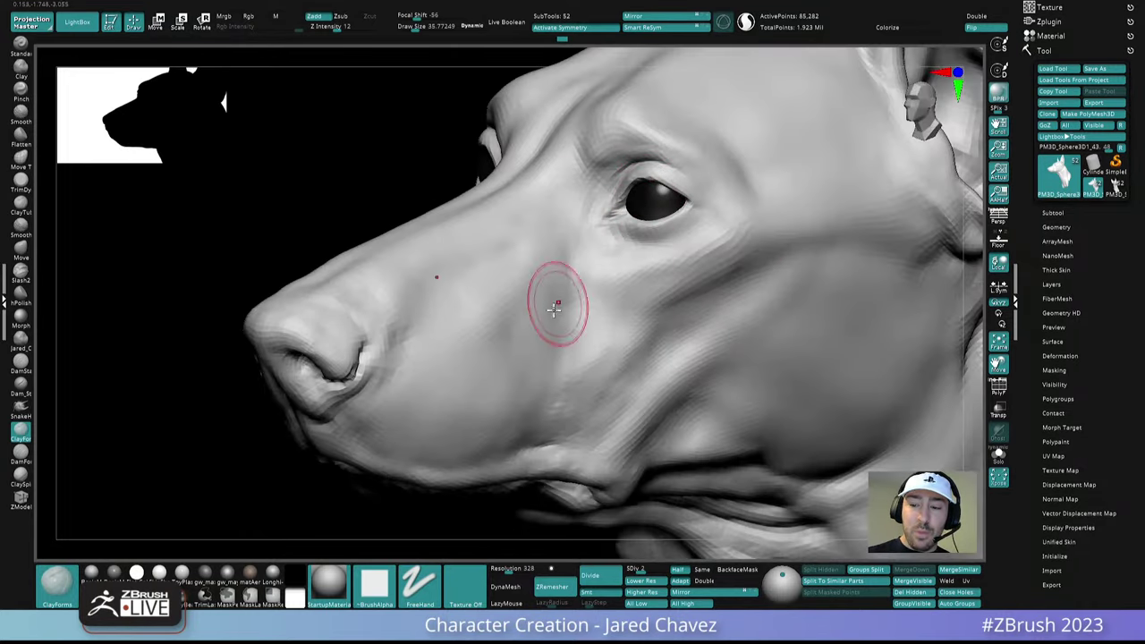
{"action": "key", "text": "space"}
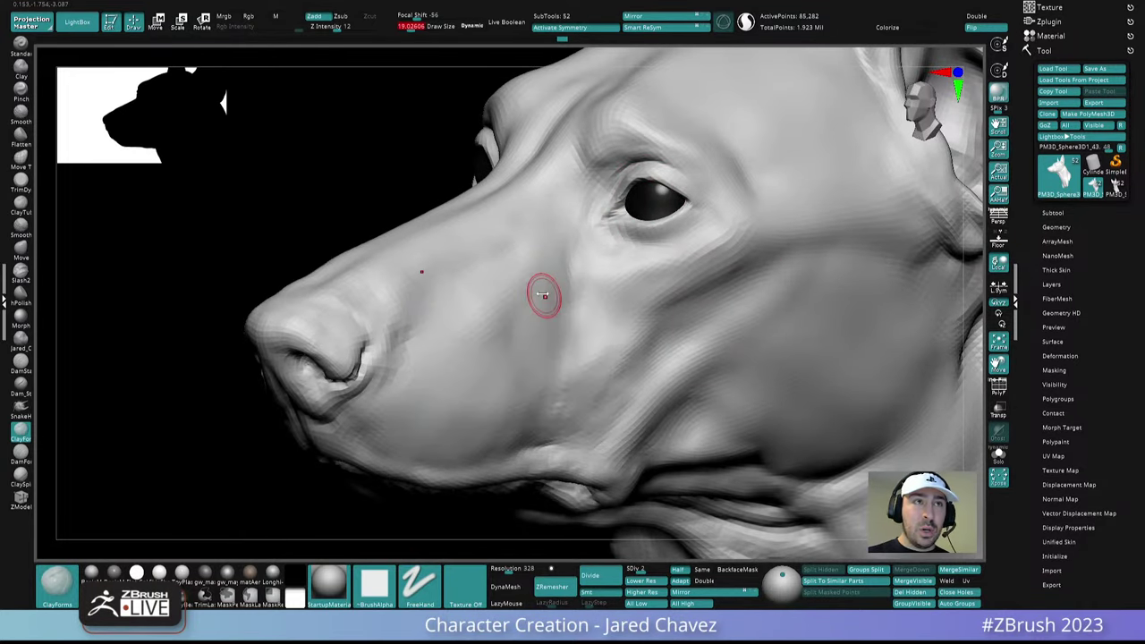
{"action": "right_click_drag", "start_coordinate": [543, 296], "coordinate": [565, 277]}
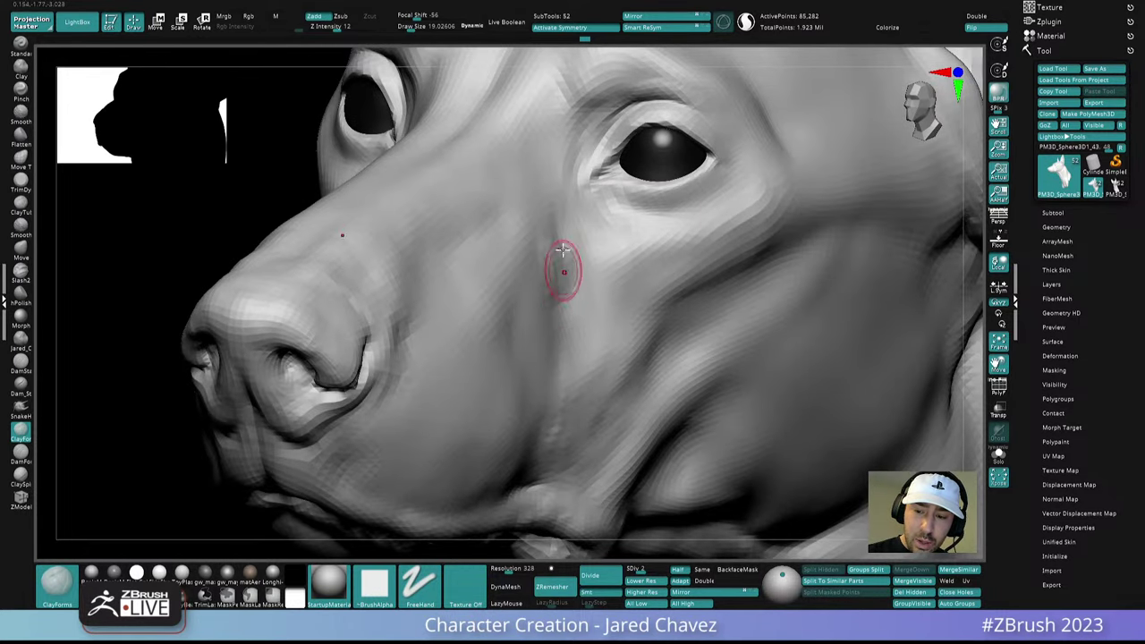
{"action": "right_click_drag", "start_coordinate": [552, 291], "coordinate": [563, 242]}
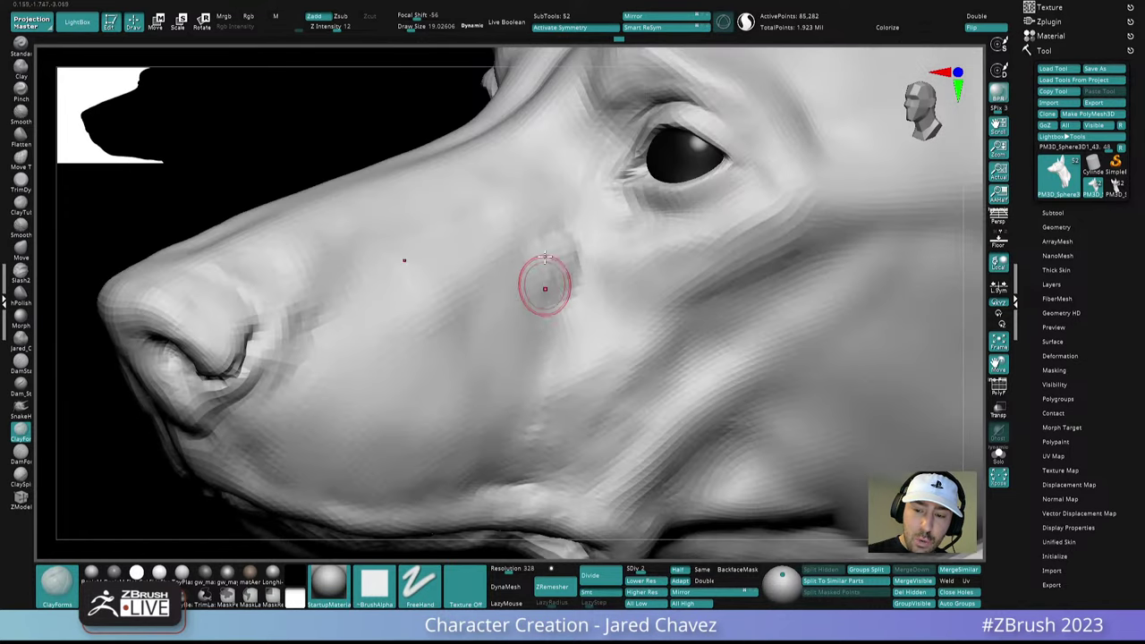
{"action": "right_click_drag", "start_coordinate": [509, 330], "coordinate": [549, 253]}
Smooth the new strokes below the inner eye corner into the side of the muzzle
{"action": "key", "text": "shift"}
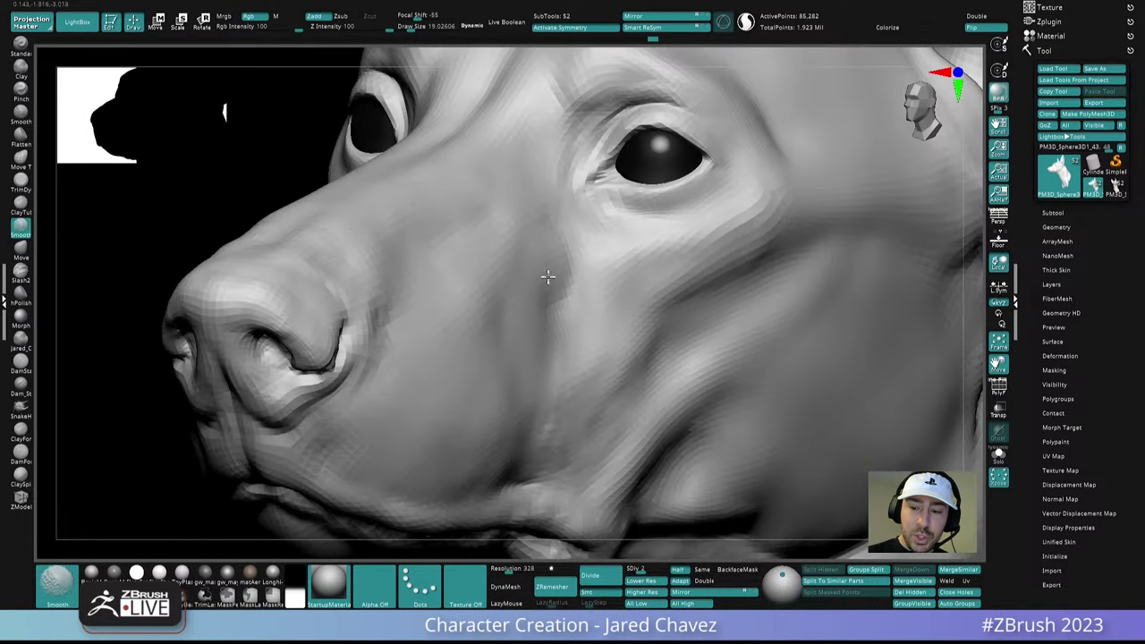
{"action": "mouse_move", "coordinate": [475, 299]}
{"action": "right_mouse_down", "text": "ctrl"}
{"action": "mouse_move", "coordinate": [619, 224]}
{"action": "mouse_move", "coordinate": [593, 176]}
{"action": "right_mouse_up", "text": "ctrl"}
{"action": "mouse_move", "coordinate": [519, 251]}
{"action": "right_mouse_down"}
{"action": "mouse_move", "coordinate": [498, 241]}
{"action": "mouse_move", "coordinate": [510, 215]}
{"action": "mouse_move", "coordinate": [535, 232]}
{"action": "right_mouse_up"}
{"action": "key", "text": "shift"}
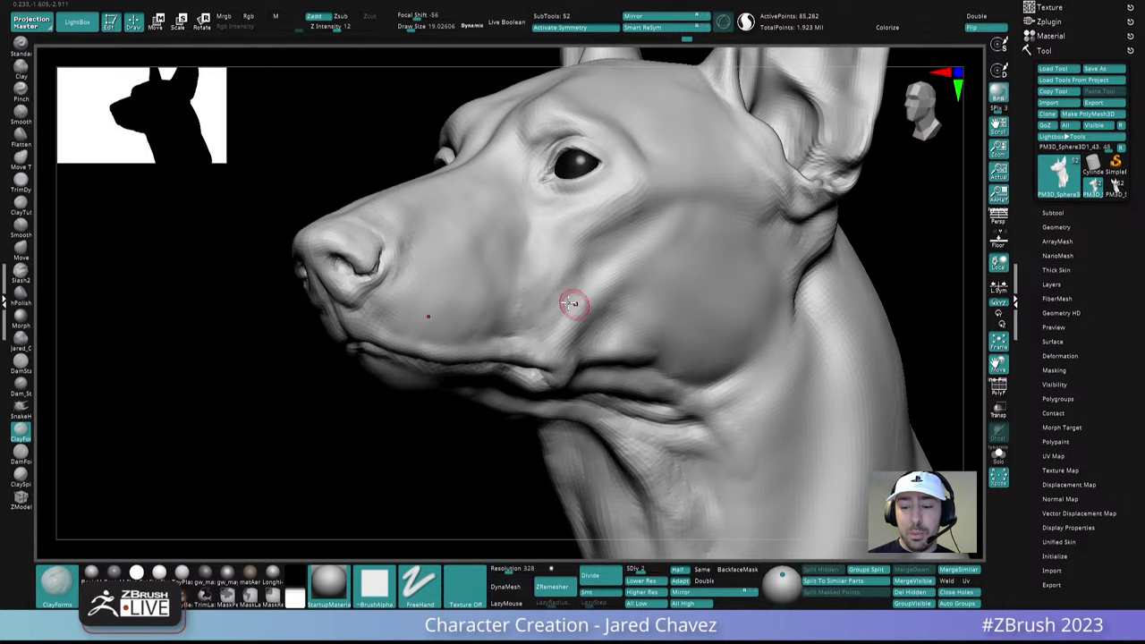
Refine the muzzle surface above the mouth corner and subdivide the head to level 3
{"action": "right_click_drag", "start_coordinate": [569, 303], "coordinate": [568, 275]}
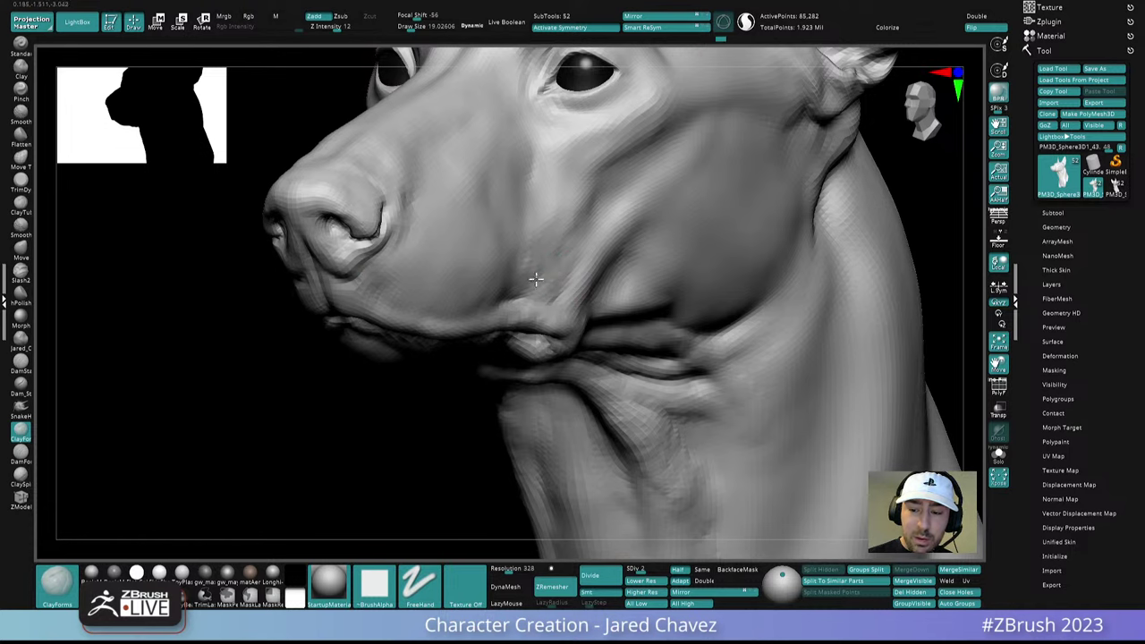
{"action": "mouse_move", "coordinate": [523, 279]}
{"action": "right_mouse_down"}
{"action": "mouse_move", "coordinate": [591, 253]}
{"action": "mouse_move", "coordinate": [546, 260]}
{"action": "right_mouse_up"}
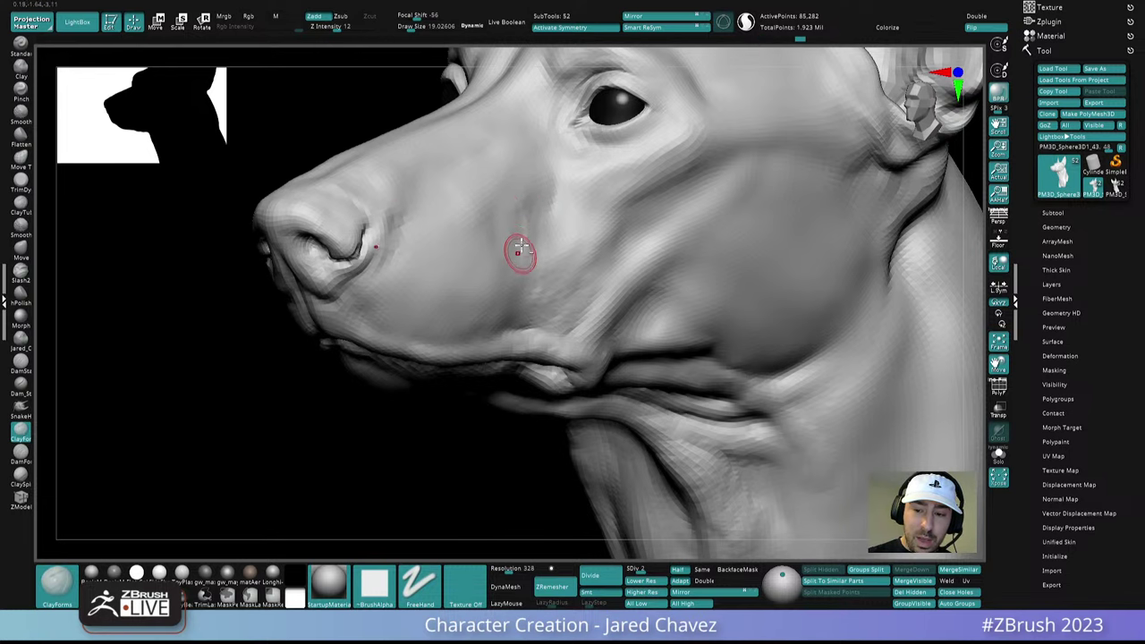
{"action": "mouse_move", "coordinate": [511, 229]}
{"action": "right_mouse_down"}
{"action": "mouse_move", "coordinate": [527, 226]}
{"action": "mouse_move", "coordinate": [514, 262]}
{"action": "right_mouse_up"}
{"action": "key", "text": "ctrl+d"}
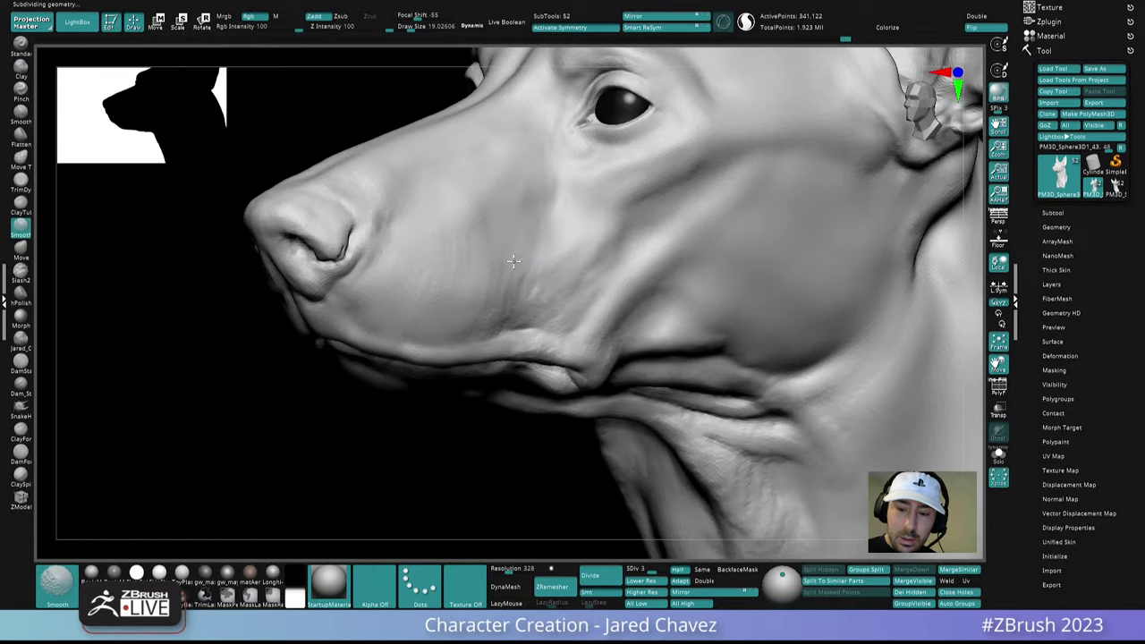
{"action": "right_click_drag", "start_coordinate": [596, 259], "coordinate": [563, 251]}
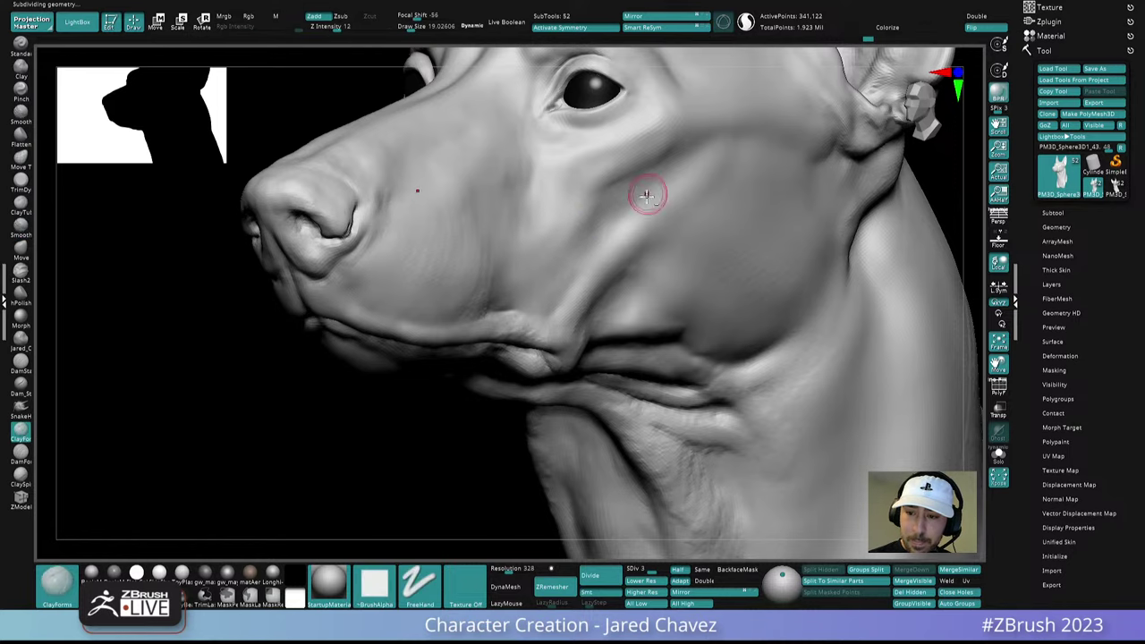
Sculpt the cheek fold running below the eye with ClayForms and smooth it toward the back of the cheek
{"action": "right_click_drag", "start_coordinate": [647, 191], "coordinate": [572, 227]}
{"action": "right_click_drag", "start_coordinate": [504, 302], "coordinate": [556, 244]}
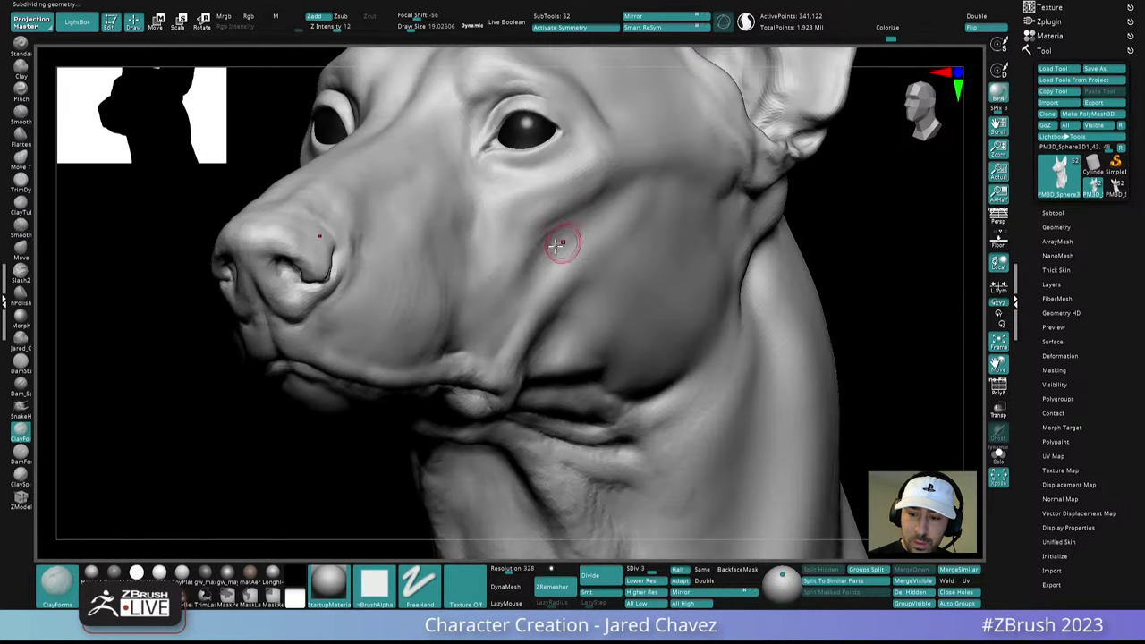
{"action": "left_click_drag", "start_coordinate": [586, 220], "coordinate": [564, 240]}
{"action": "right_click_drag", "start_coordinate": [532, 267], "coordinate": [565, 236]}
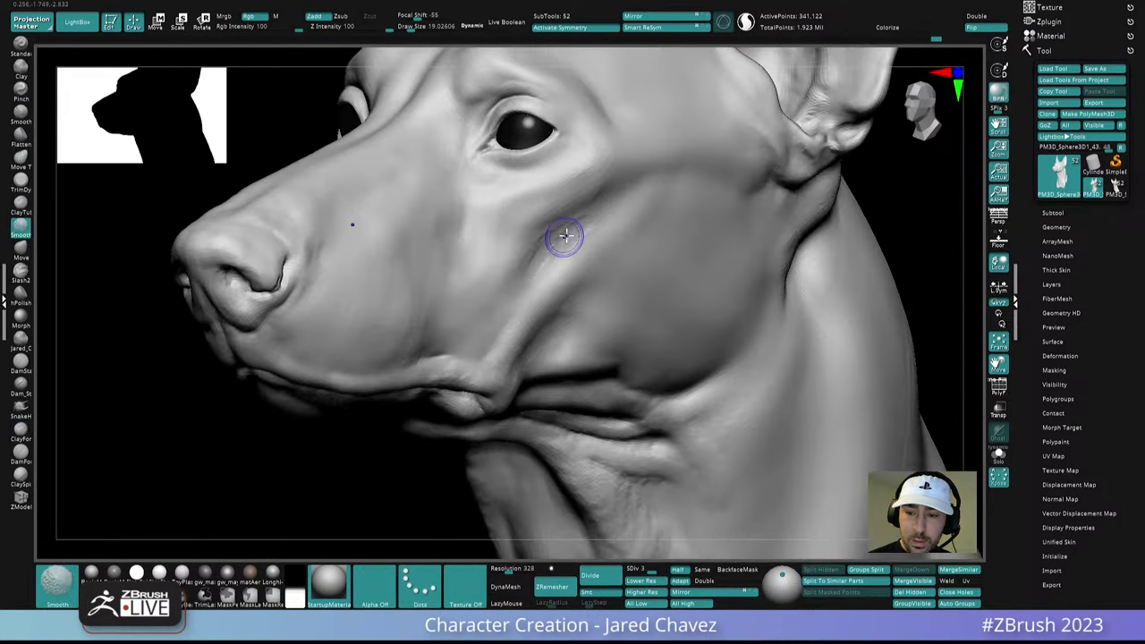
{"action": "left_click_drag", "start_coordinate": [540, 236], "coordinate": [660, 180], "text": "shift"}
Raise the draw size to about 33 and soften the upper cheek between the eye and the ear
{"action": "mouse_move", "coordinate": [660, 177]}
{"action": "right_mouse_down"}
{"action": "mouse_move", "coordinate": [583, 289]}
{"action": "mouse_move", "coordinate": [593, 263]}
{"action": "right_mouse_up"}
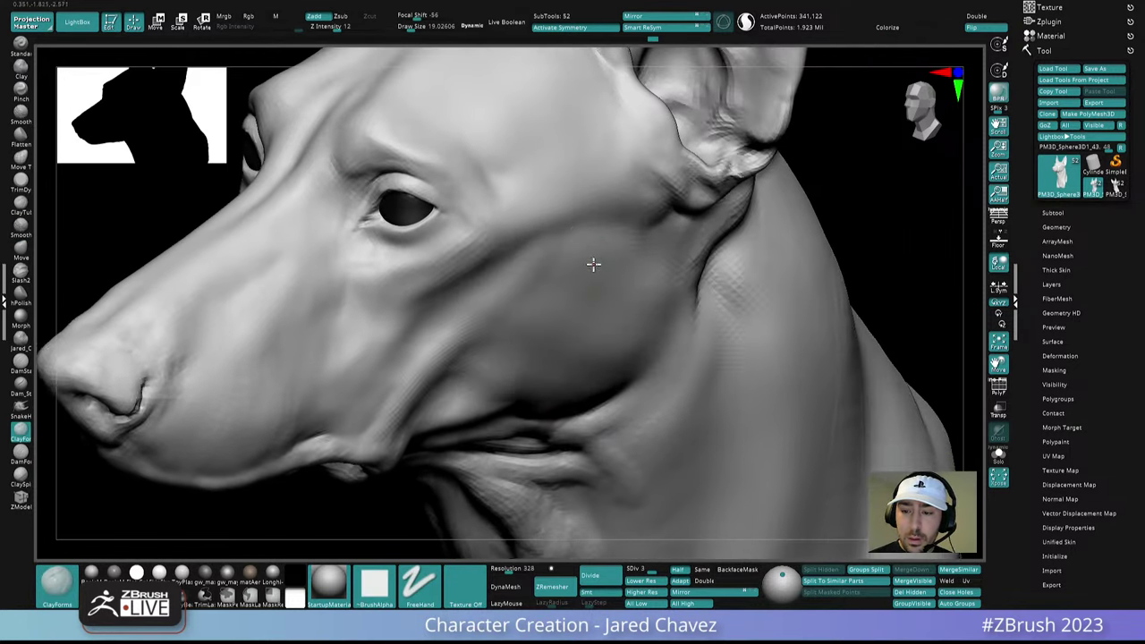
{"action": "right_click", "coordinate": [599, 243]}
{"action": "left_click_drag", "start_coordinate": [598, 264], "coordinate": [596, 264]}
{"action": "left_click_drag", "start_coordinate": [593, 199], "coordinate": [530, 223], "text": "shift"}
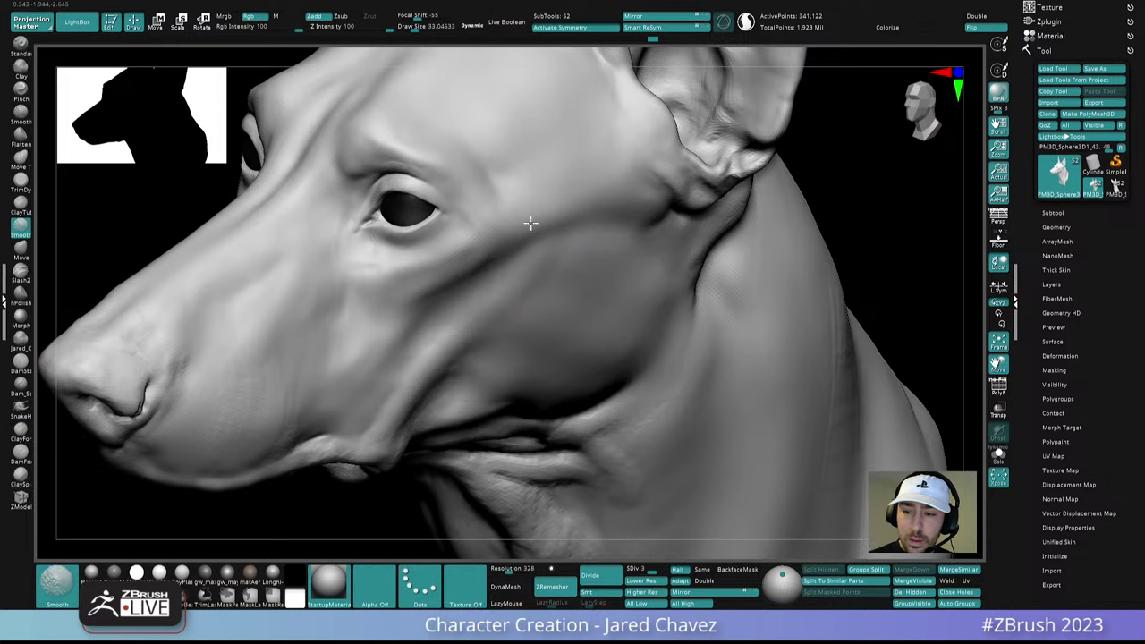
Lower the draw size to about 28 and fill out the side of the muzzle with ClayForms
{"action": "mouse_move", "coordinate": [537, 199]}
{"action": "right_mouse_down"}
{"action": "mouse_move", "coordinate": [576, 210]}
{"action": "mouse_move", "coordinate": [647, 271]}
{"action": "mouse_move", "coordinate": [629, 357]}
{"action": "mouse_move", "coordinate": [634, 284]}
{"action": "mouse_move", "coordinate": [503, 316]}
{"action": "mouse_move", "coordinate": [541, 263]}
{"action": "mouse_move", "coordinate": [507, 256]}
{"action": "mouse_move", "coordinate": [506, 243]}
{"action": "mouse_move", "coordinate": [544, 256]}
{"action": "mouse_move", "coordinate": [529, 225]}
{"action": "mouse_move", "coordinate": [545, 274]}
{"action": "right_mouse_up"}
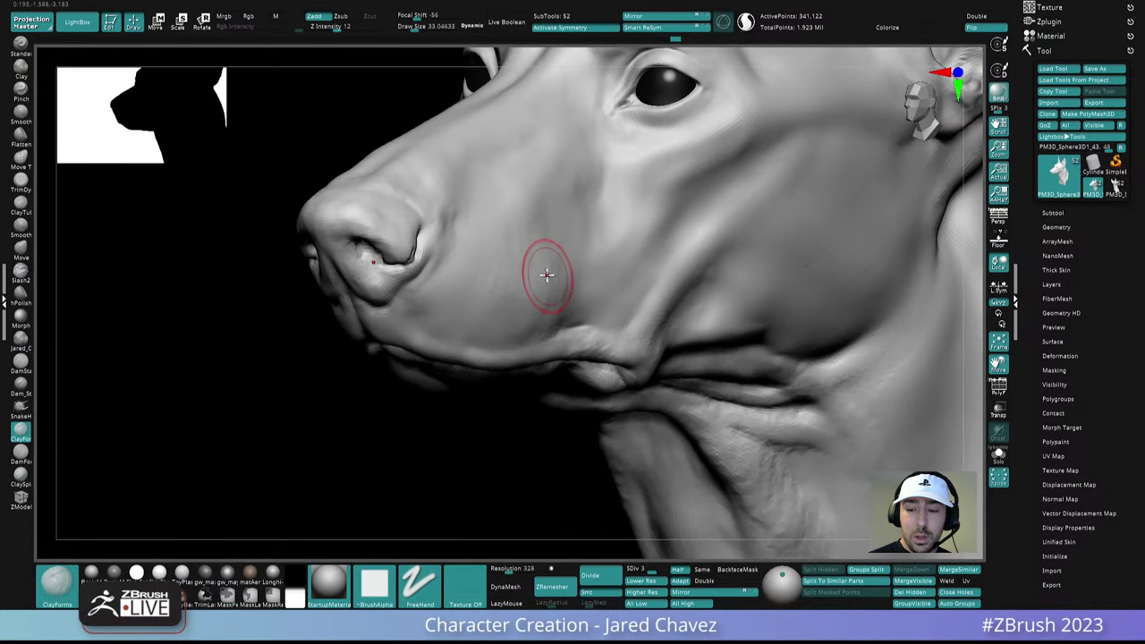
{"action": "key", "text": "space"}
{"action": "mouse_move", "coordinate": [545, 286]}
{"action": "left_mouse_down"}
{"action": "mouse_move", "coordinate": [556, 273]}
{"action": "mouse_move", "coordinate": [528, 249]}
{"action": "left_mouse_up"}
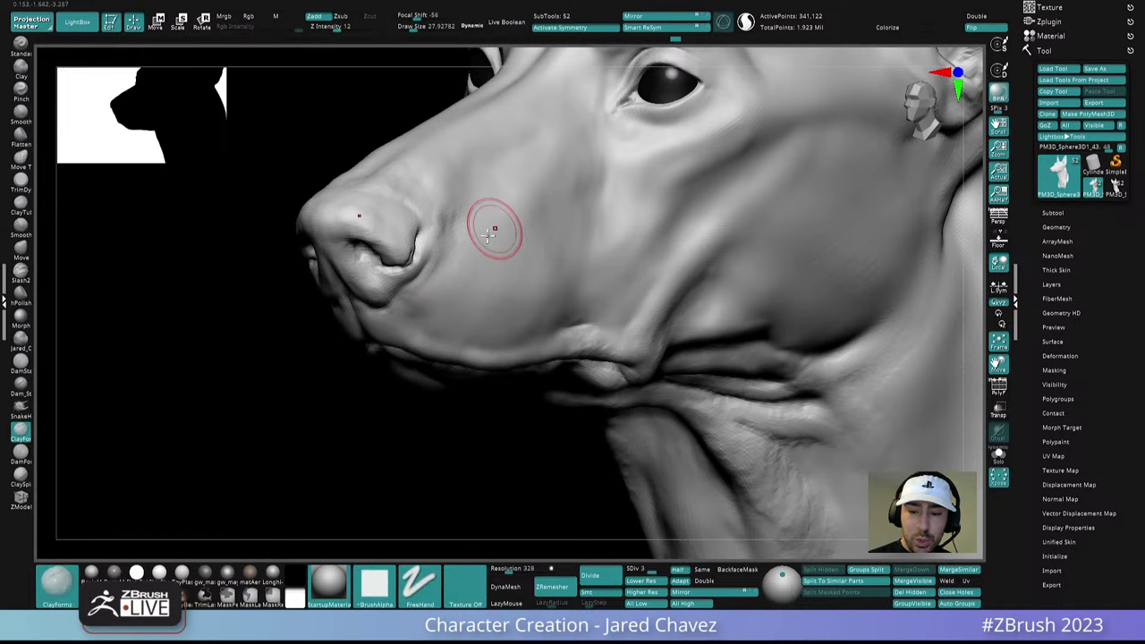
Build up the form behind the nostril with ClayForms at a draw size of about 21 and soften the strokes
{"action": "right_click_drag", "start_coordinate": [493, 230], "coordinate": [560, 221], "text": "alt"}
{"action": "mouse_move", "coordinate": [529, 256]}
{"action": "right_mouse_down", "text": "alt"}
{"action": "mouse_move", "coordinate": [529, 240]}
{"action": "mouse_move", "coordinate": [553, 223]}
{"action": "mouse_move", "coordinate": [537, 186]}
{"action": "mouse_move", "coordinate": [547, 173]}
{"action": "mouse_move", "coordinate": [552, 198]}
{"action": "right_mouse_up", "text": "alt"}
{"action": "key", "text": "space"}
{"action": "left_click_drag", "start_coordinate": [553, 198], "coordinate": [548, 197]}
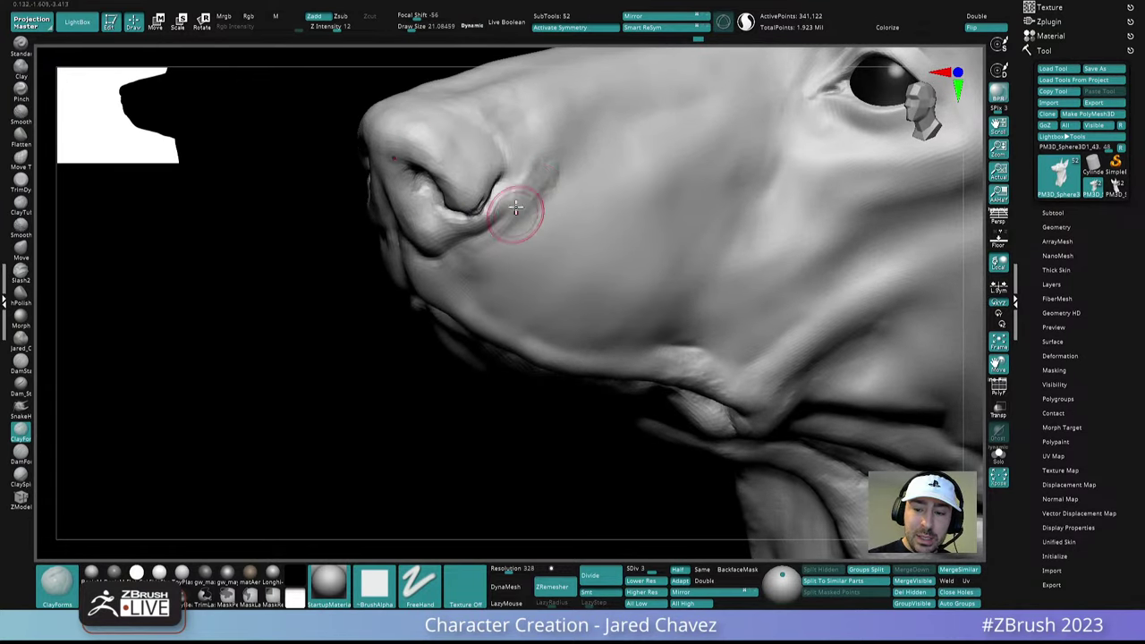
{"action": "left_click_drag", "start_coordinate": [570, 157], "coordinate": [559, 177]}
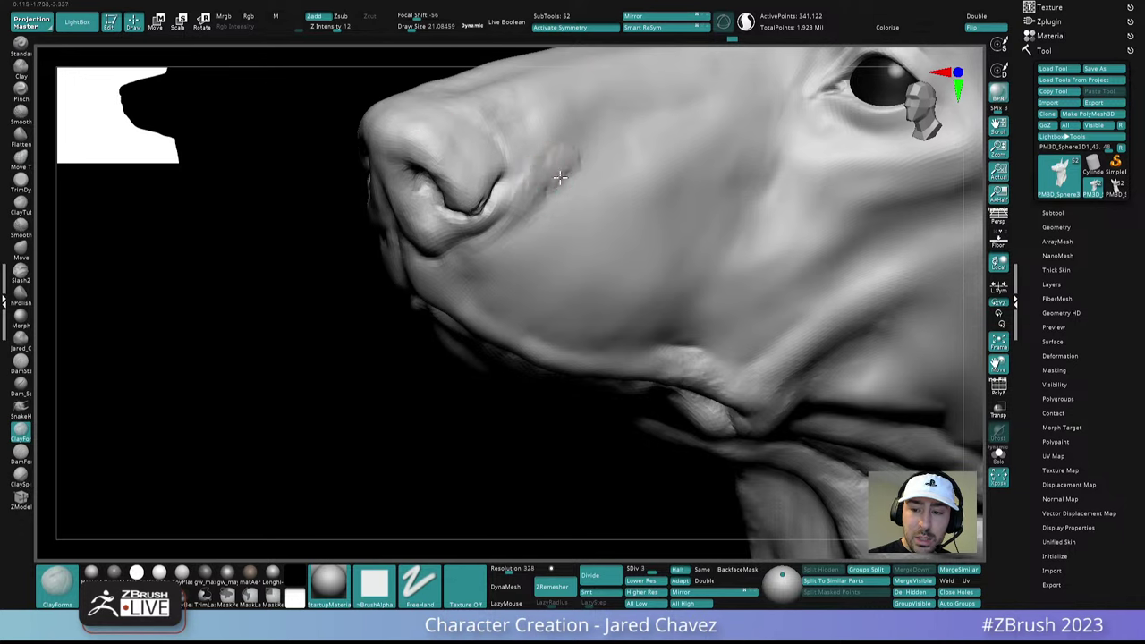
{"action": "mouse_move", "coordinate": [578, 213]}
{"action": "right_mouse_down", "text": "ctrl"}
{"action": "mouse_move", "coordinate": [604, 194]}
{"action": "mouse_move", "coordinate": [614, 285]}
{"action": "mouse_move", "coordinate": [559, 221]}
{"action": "mouse_move", "coordinate": [556, 255]}
{"action": "right_mouse_up", "text": "ctrl"}
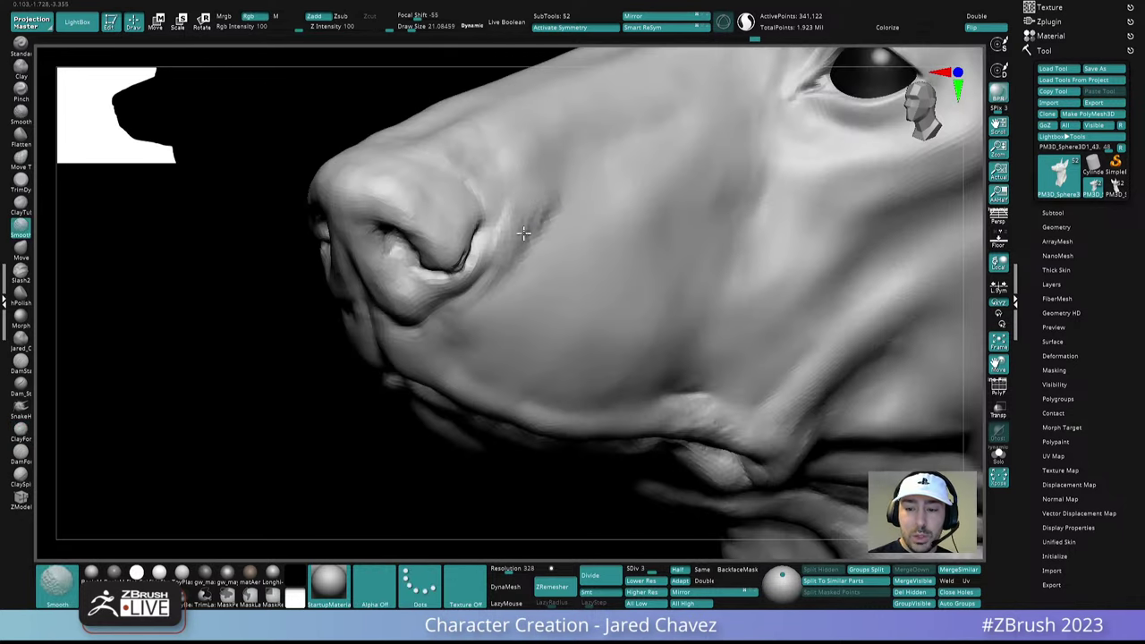
Reduce the draw size to about 12 and refine the transition between the nostril wing and the top of the muzzle
{"action": "right_click_drag", "start_coordinate": [550, 158], "coordinate": [573, 245]}
{"action": "key", "text": "space"}
{"action": "left_click_drag", "start_coordinate": [568, 246], "coordinate": [564, 246]}
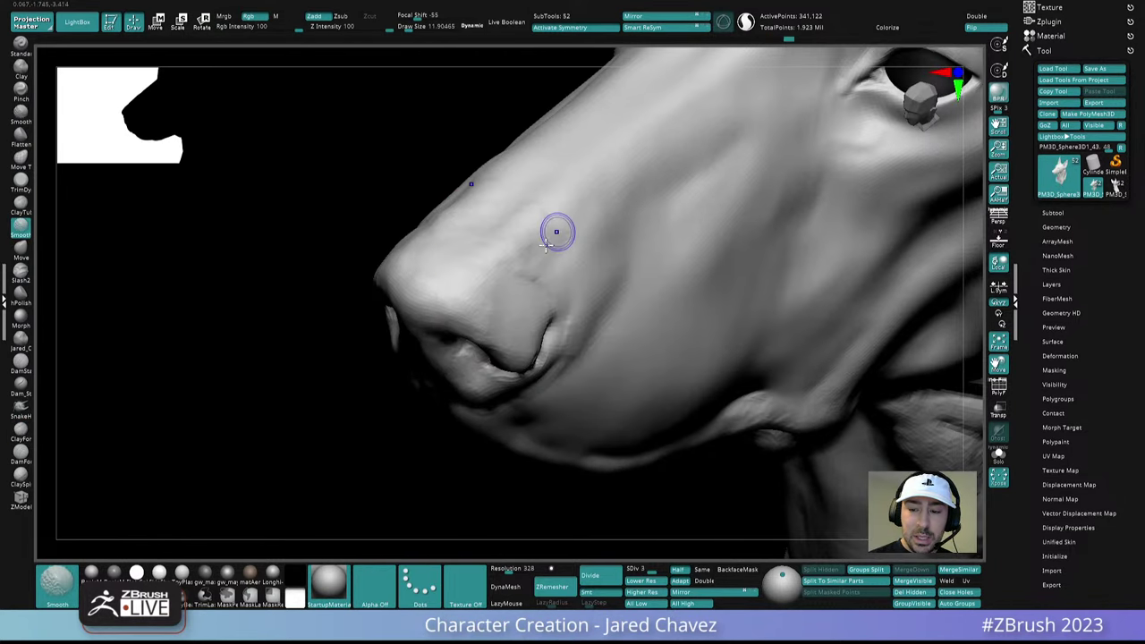
{"action": "mouse_move", "coordinate": [556, 183]}
{"action": "right_mouse_down"}
{"action": "mouse_move", "coordinate": [558, 245]}
{"action": "mouse_move", "coordinate": [539, 241]}
{"action": "mouse_move", "coordinate": [591, 245]}
{"action": "mouse_move", "coordinate": [579, 215]}
{"action": "right_mouse_up"}
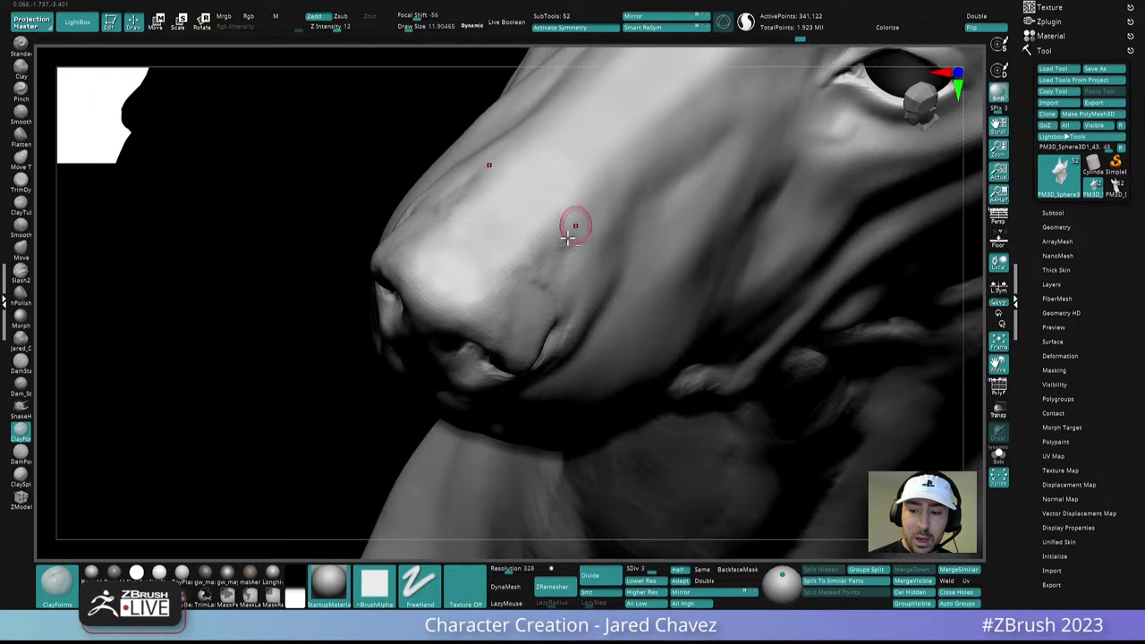
{"action": "key", "text": "shift"}
{"action": "mouse_move", "coordinate": [578, 248]}
{"action": "right_mouse_down"}
{"action": "mouse_move", "coordinate": [573, 227]}
{"action": "mouse_move", "coordinate": [542, 263]}
{"action": "right_mouse_up"}
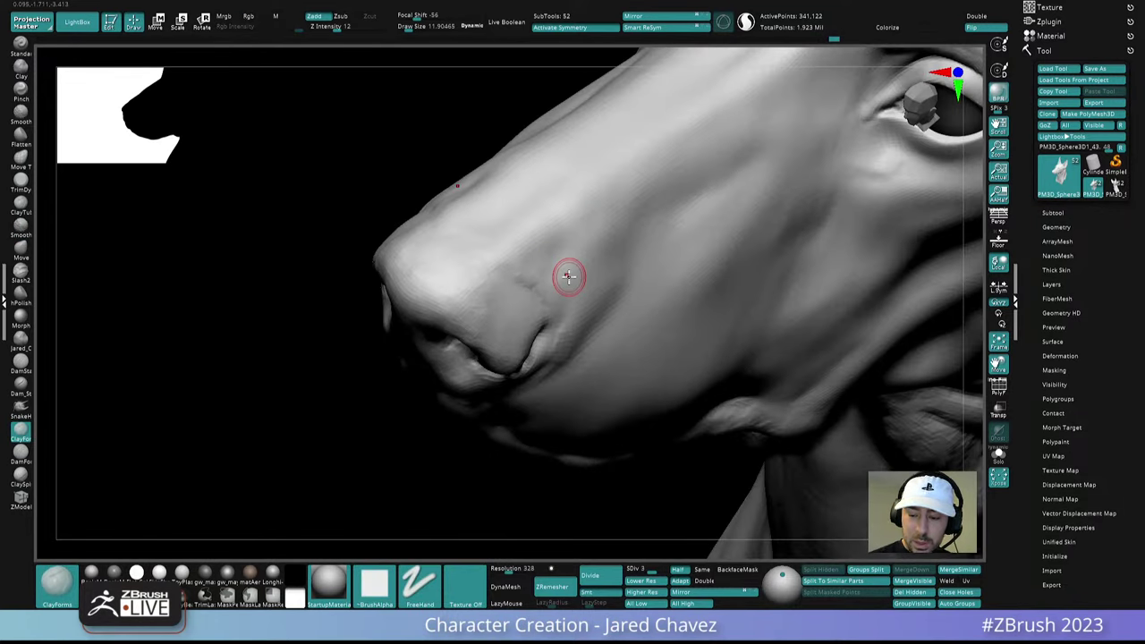
Subdivide the head to level 4 and smooth the area above the nostril wing
{"action": "left_click_drag", "start_coordinate": [658, 570], "coordinate": [666, 570]}
{"action": "right_click_drag", "start_coordinate": [581, 295], "coordinate": [532, 266]}
{"action": "left_click_drag", "start_coordinate": [533, 267], "coordinate": [550, 284], "text": "shift"}
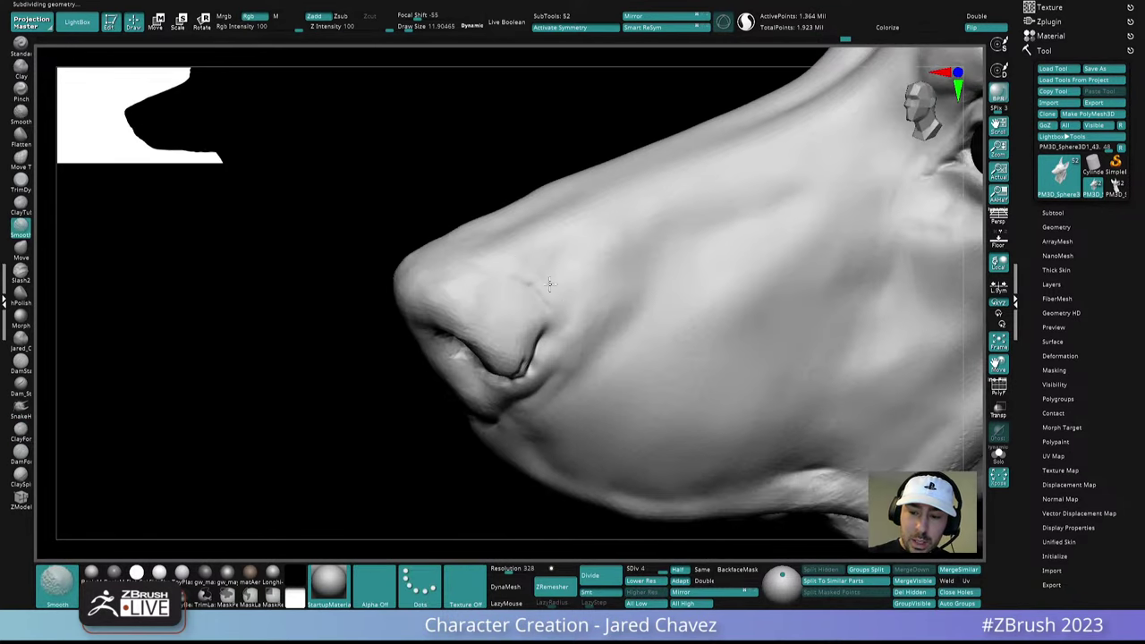
Add ClayForms strokes along the top of the muzzle behind the nose from the opposite side and smooth them
{"action": "right_click_drag", "start_coordinate": [580, 268], "coordinate": [616, 253]}
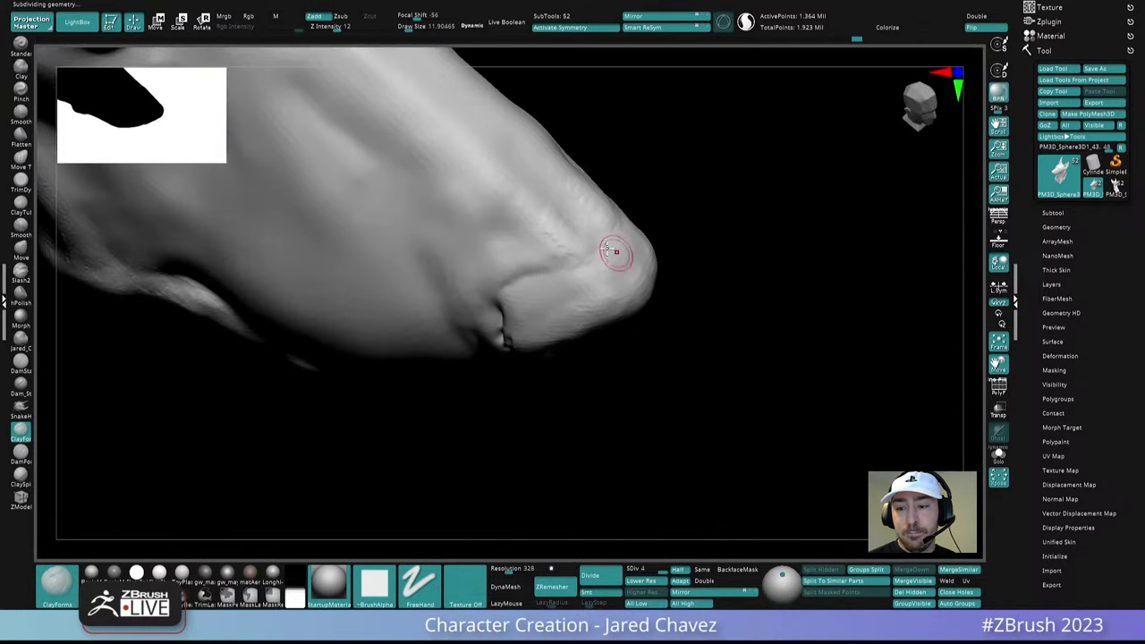
{"action": "left_click_drag", "start_coordinate": [549, 204], "coordinate": [534, 179]}
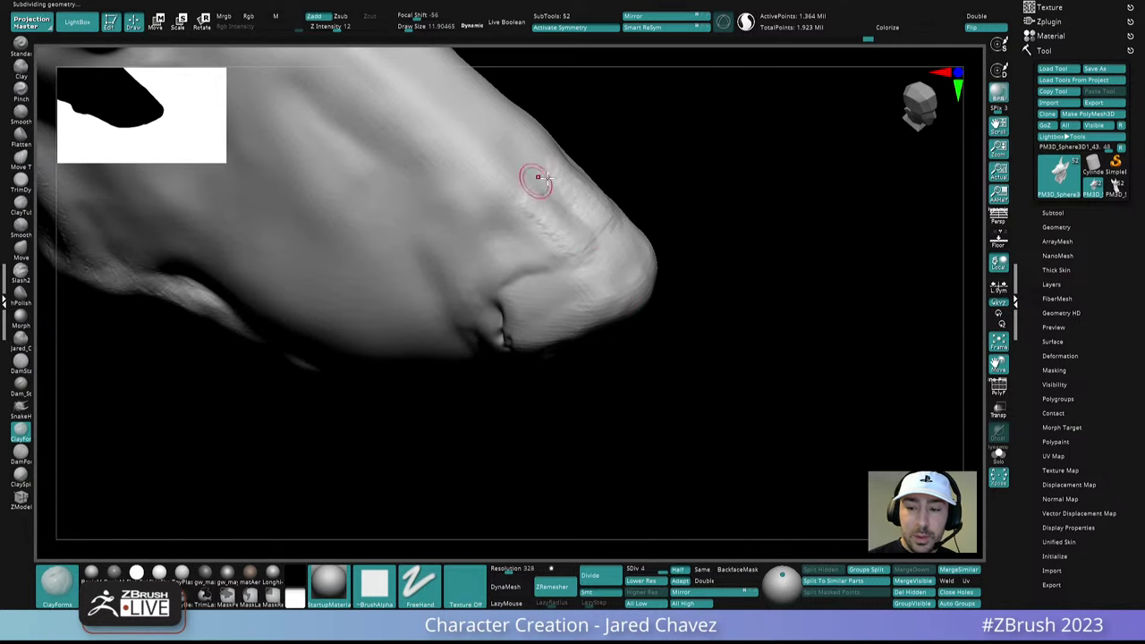
{"action": "right_click_drag", "start_coordinate": [534, 179], "coordinate": [550, 203]}
{"action": "left_click_drag", "start_coordinate": [549, 202], "coordinate": [557, 204], "text": "shift"}
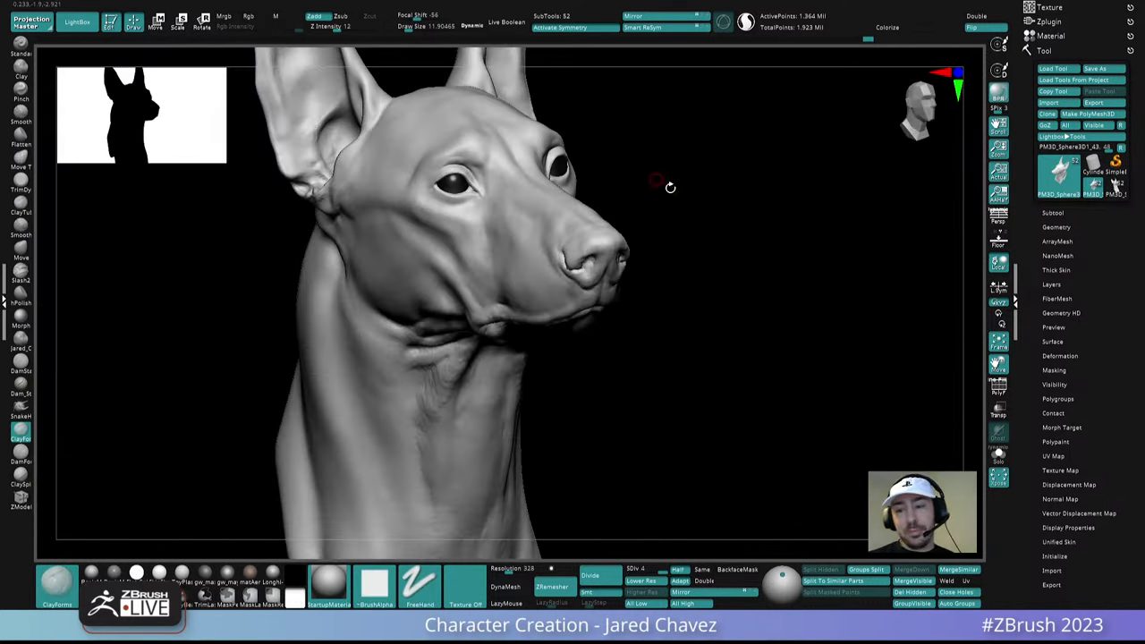
Set the ClayForms draw size to about 21, then sculpt and smooth the muzzle plane in front of the inner eye corner
{"action": "mouse_move", "coordinate": [670, 187]}
{"action": "left_mouse_down"}
{"action": "mouse_move", "coordinate": [656, 227]}
{"action": "mouse_move", "coordinate": [626, 246]}
{"action": "mouse_move", "coordinate": [635, 266]}
{"action": "left_mouse_up"}
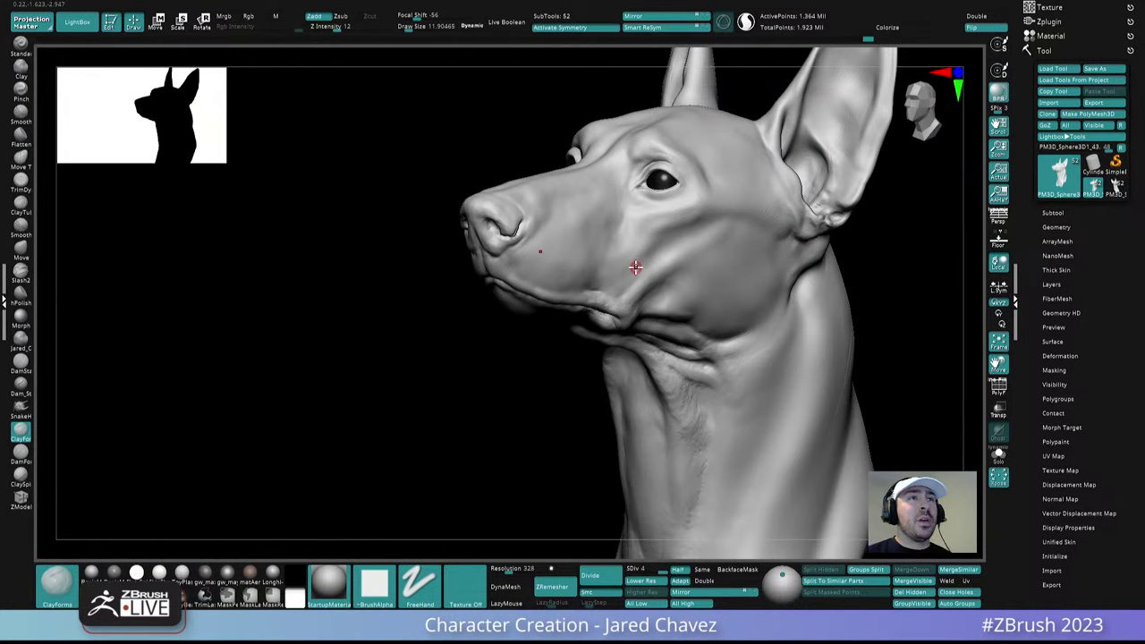
{"action": "mouse_move", "coordinate": [636, 267]}
{"action": "left_mouse_down"}
{"action": "mouse_move", "coordinate": [708, 274]}
{"action": "mouse_move", "coordinate": [577, 225]}
{"action": "left_mouse_up"}
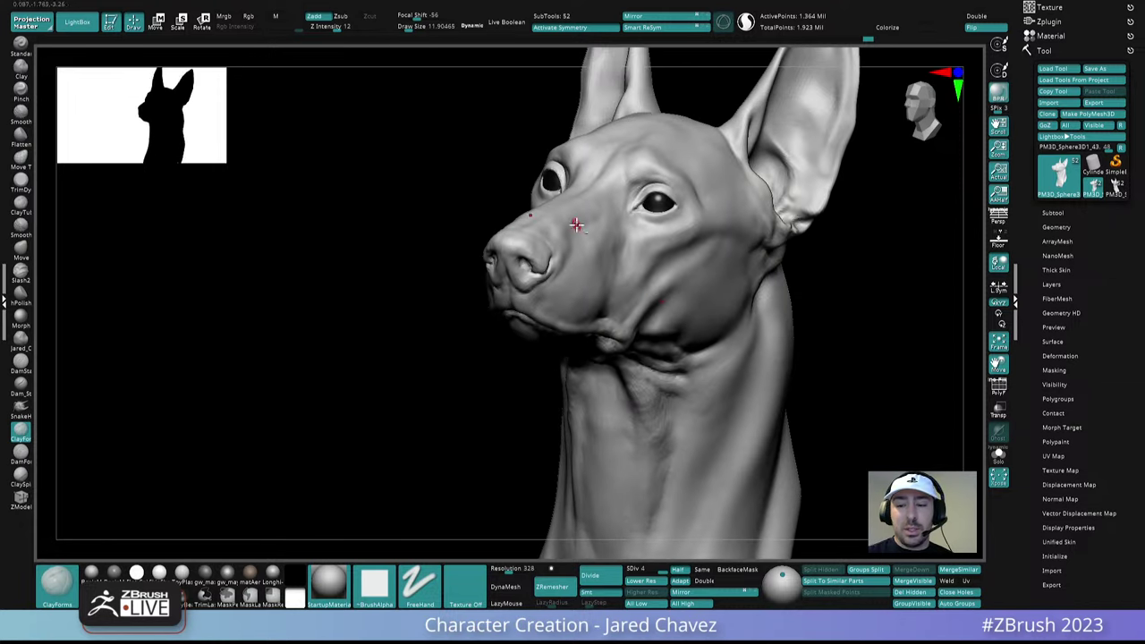
{"action": "right_click_drag", "start_coordinate": [576, 224], "coordinate": [600, 261], "text": "ctrl"}
{"action": "key", "text": "space"}
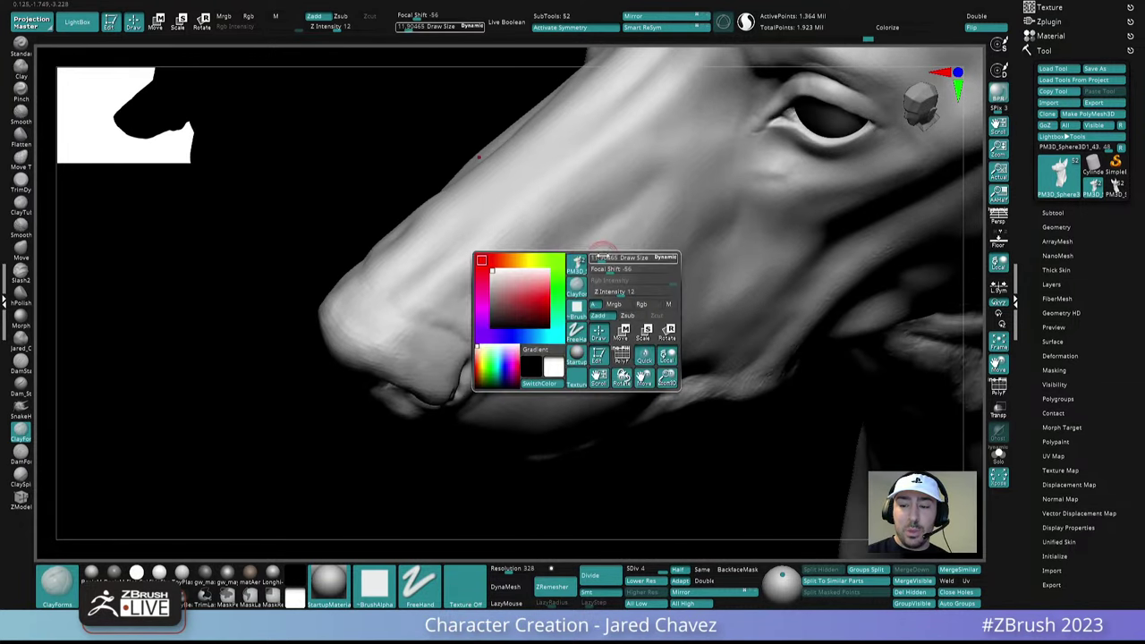
{"action": "left_click_drag", "start_coordinate": [603, 256], "coordinate": [607, 256]}
{"action": "mouse_move", "coordinate": [607, 257]}
{"action": "right_mouse_down"}
{"action": "mouse_move", "coordinate": [586, 223]}
{"action": "mouse_move", "coordinate": [597, 265]}
{"action": "right_mouse_up"}
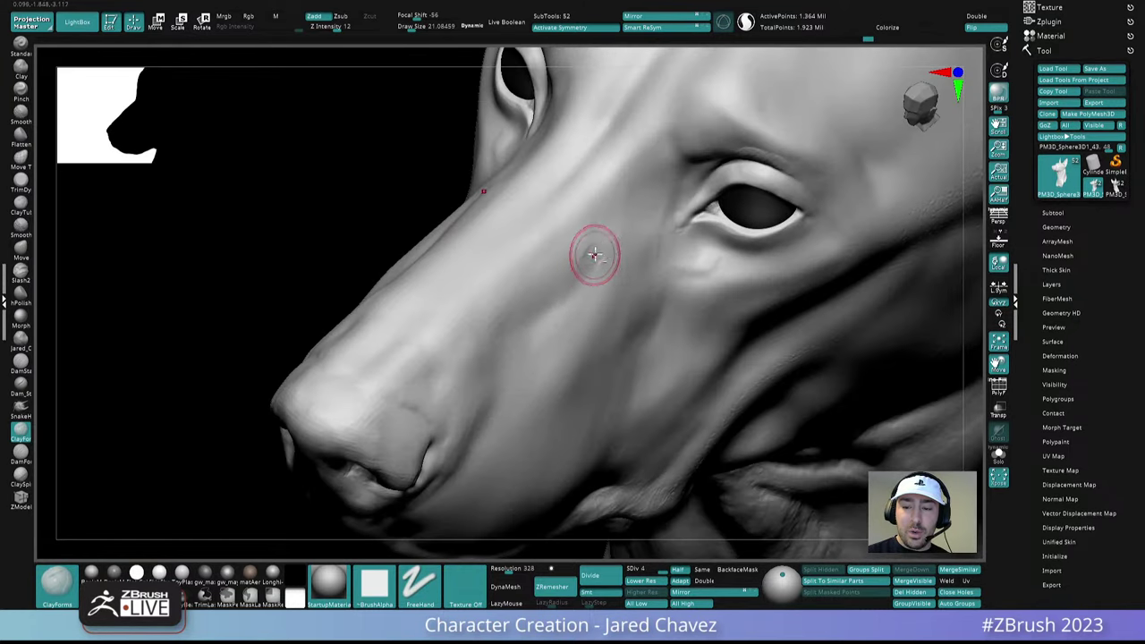
{"action": "key", "text": "shift"}
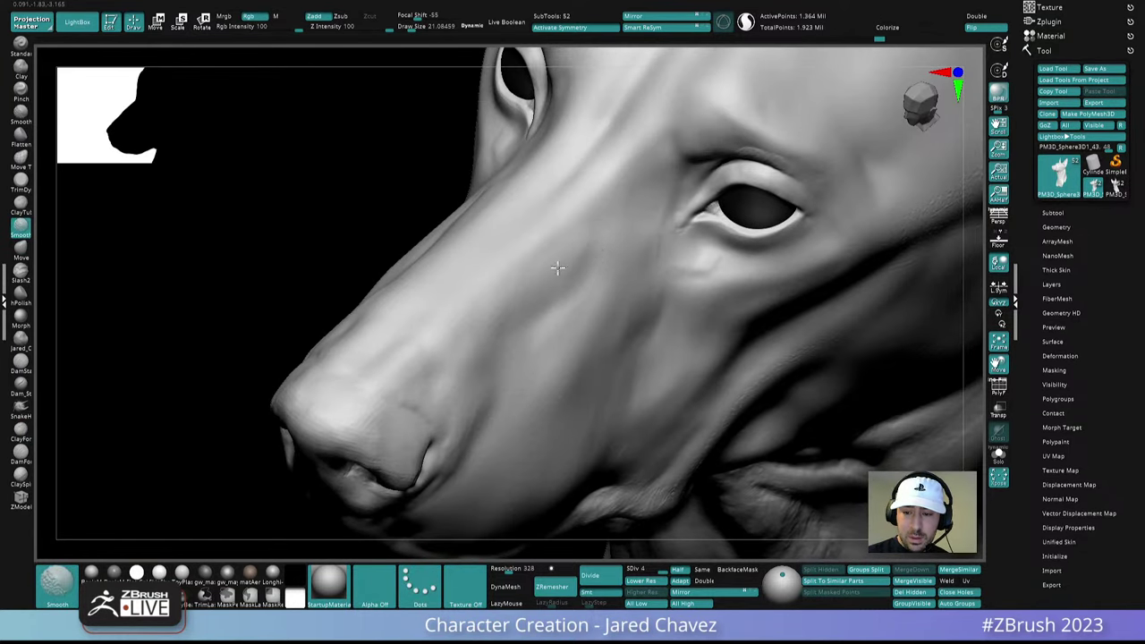
{"action": "mouse_move", "coordinate": [557, 268]}
{"action": "right_mouse_down"}
{"action": "mouse_move", "coordinate": [623, 304]}
{"action": "mouse_move", "coordinate": [631, 292]}
{"action": "mouse_move", "coordinate": [597, 313]}
{"action": "right_mouse_up"}
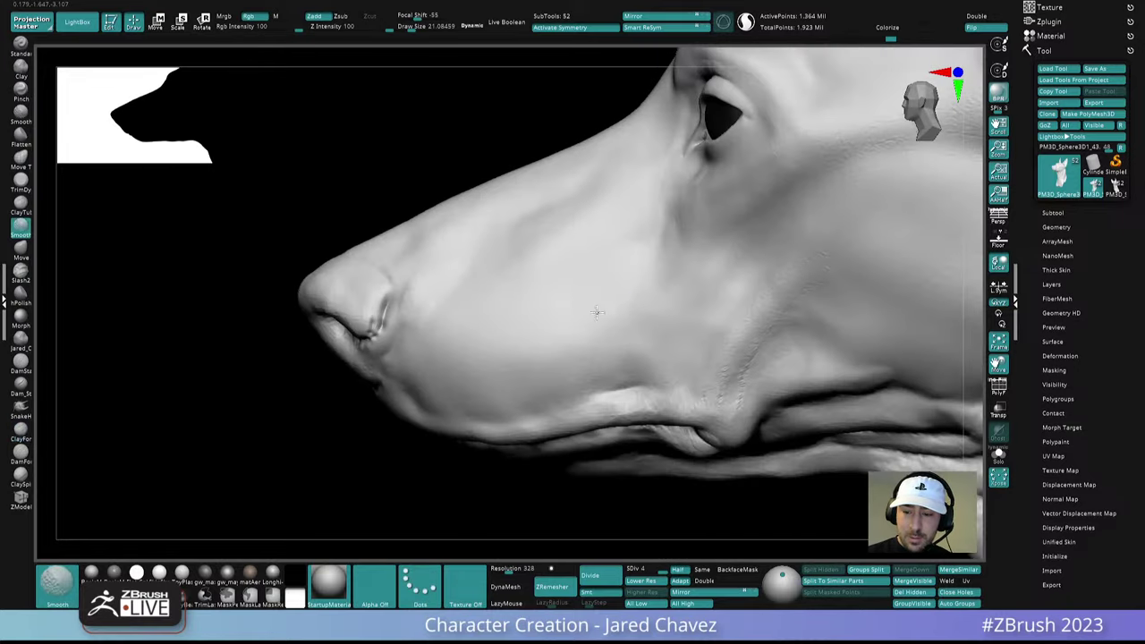
{"action": "right_click_drag", "start_coordinate": [593, 354], "coordinate": [593, 347]}
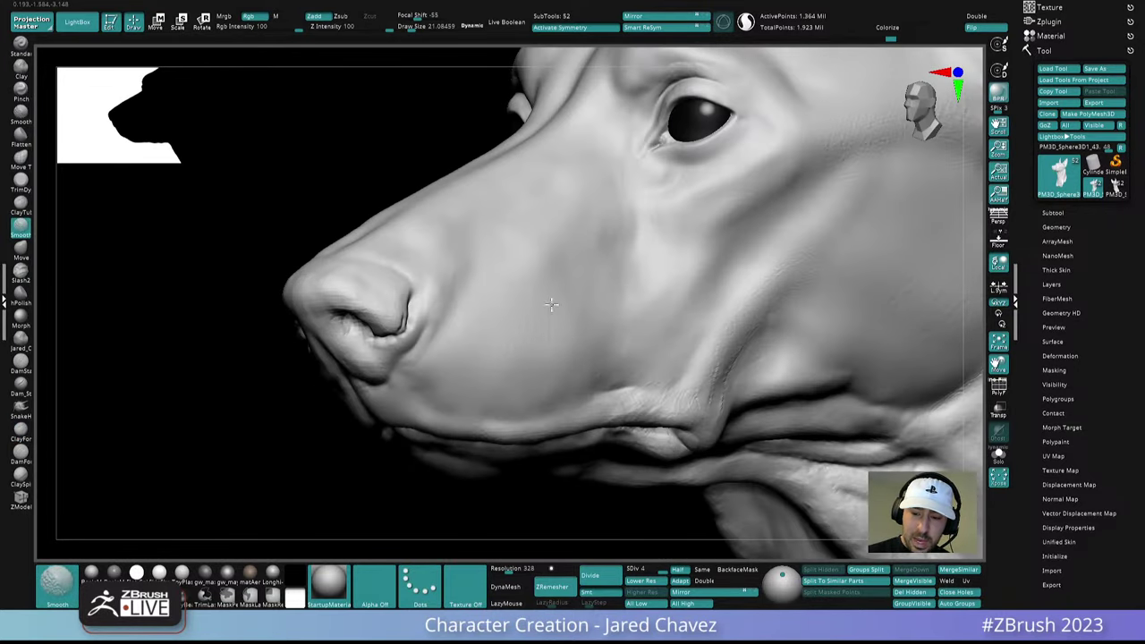
Reduce the ClayForms draw size to about 14, then build up and smooth the upper lip below the nostril wing
{"action": "right_click_drag", "start_coordinate": [497, 312], "coordinate": [581, 266]}
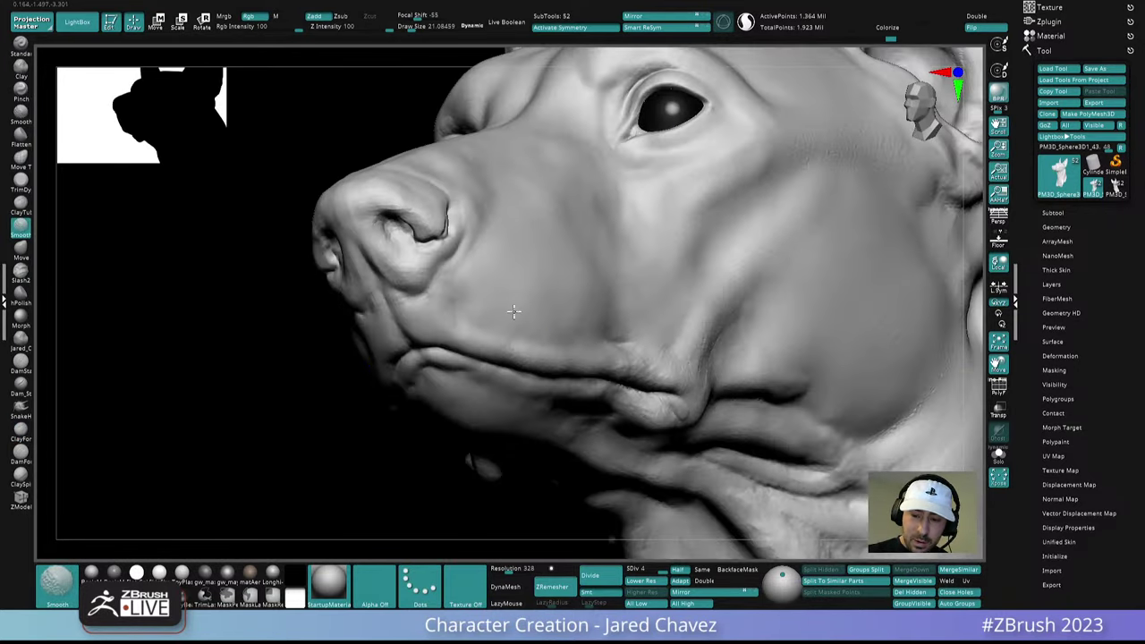
{"action": "mouse_move", "coordinate": [475, 302]}
{"action": "right_mouse_down"}
{"action": "mouse_move", "coordinate": [614, 250]}
{"action": "mouse_move", "coordinate": [618, 205]}
{"action": "mouse_move", "coordinate": [550, 256]}
{"action": "mouse_move", "coordinate": [605, 243]}
{"action": "mouse_move", "coordinate": [596, 215]}
{"action": "mouse_move", "coordinate": [598, 254]}
{"action": "mouse_move", "coordinate": [581, 246]}
{"action": "right_mouse_up"}
{"action": "key", "text": "space"}
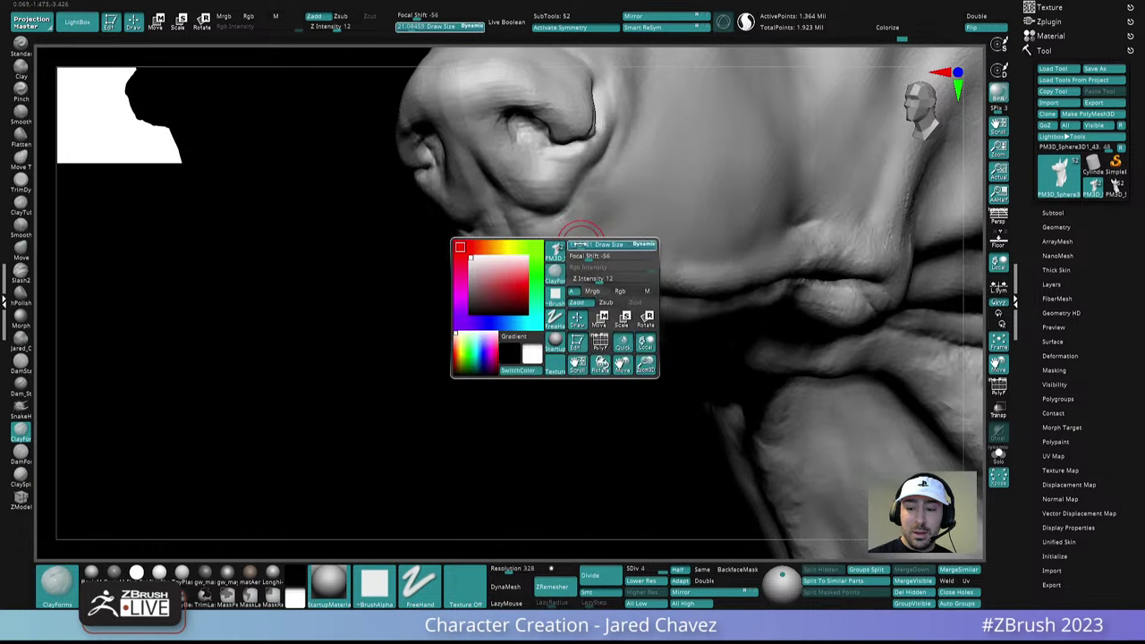
{"action": "left_click_drag", "start_coordinate": [580, 243], "coordinate": [552, 238]}
{"action": "mouse_move", "coordinate": [571, 221]}
{"action": "right_mouse_down"}
{"action": "mouse_move", "coordinate": [499, 257]}
{"action": "mouse_move", "coordinate": [517, 270]}
{"action": "mouse_move", "coordinate": [549, 250]}
{"action": "right_mouse_up"}
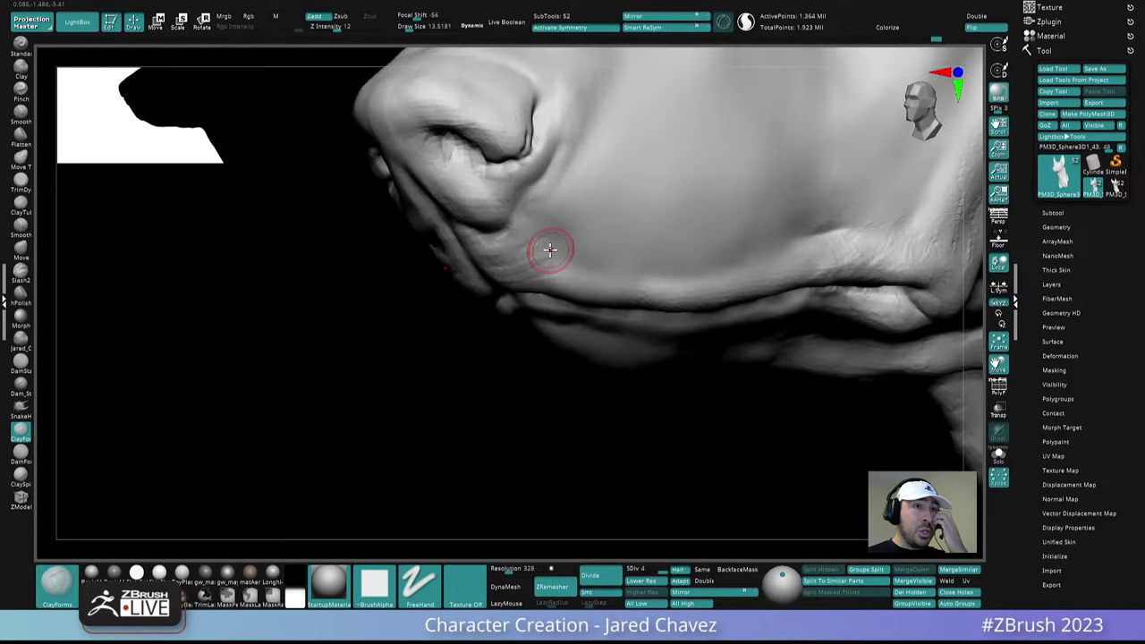
{"action": "mouse_move", "coordinate": [549, 249]}
{"action": "right_mouse_down"}
{"action": "mouse_move", "coordinate": [573, 194]}
{"action": "mouse_move", "coordinate": [578, 220]}
{"action": "mouse_move", "coordinate": [530, 264]}
{"action": "mouse_move", "coordinate": [557, 271]}
{"action": "mouse_move", "coordinate": [527, 272]}
{"action": "mouse_move", "coordinate": [539, 250]}
{"action": "mouse_move", "coordinate": [537, 325]}
{"action": "mouse_move", "coordinate": [543, 283]}
{"action": "right_mouse_up"}
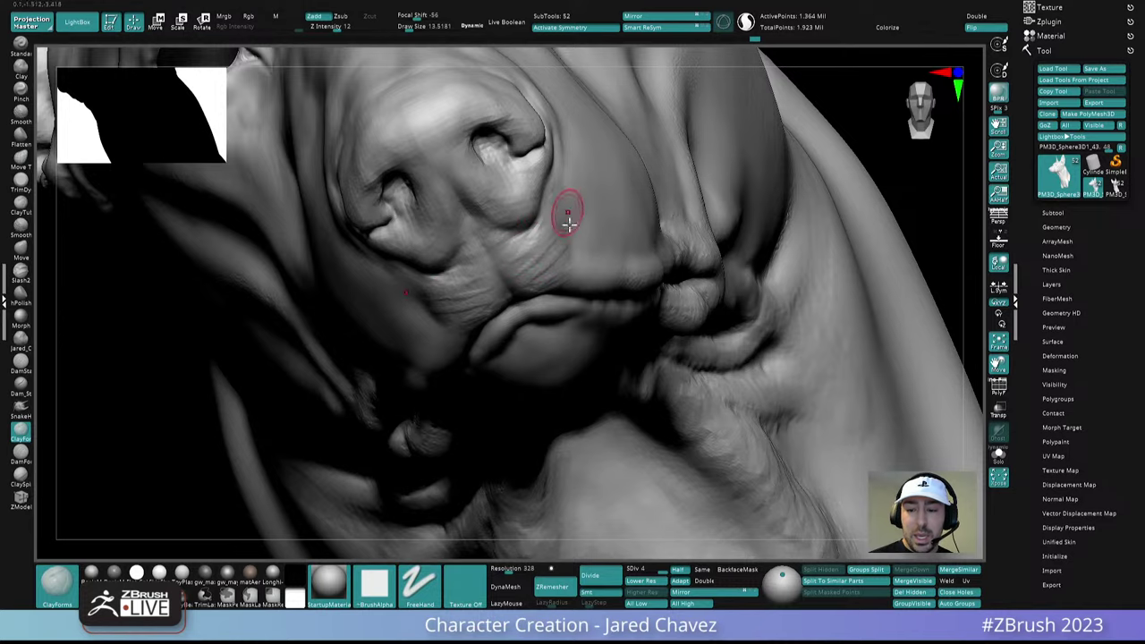
{"action": "mouse_move", "coordinate": [562, 212]}
{"action": "right_mouse_down"}
{"action": "mouse_move", "coordinate": [623, 230]}
{"action": "mouse_move", "coordinate": [581, 245]}
{"action": "right_mouse_up"}
{"action": "left_click_drag", "start_coordinate": [548, 192], "coordinate": [495, 256]}
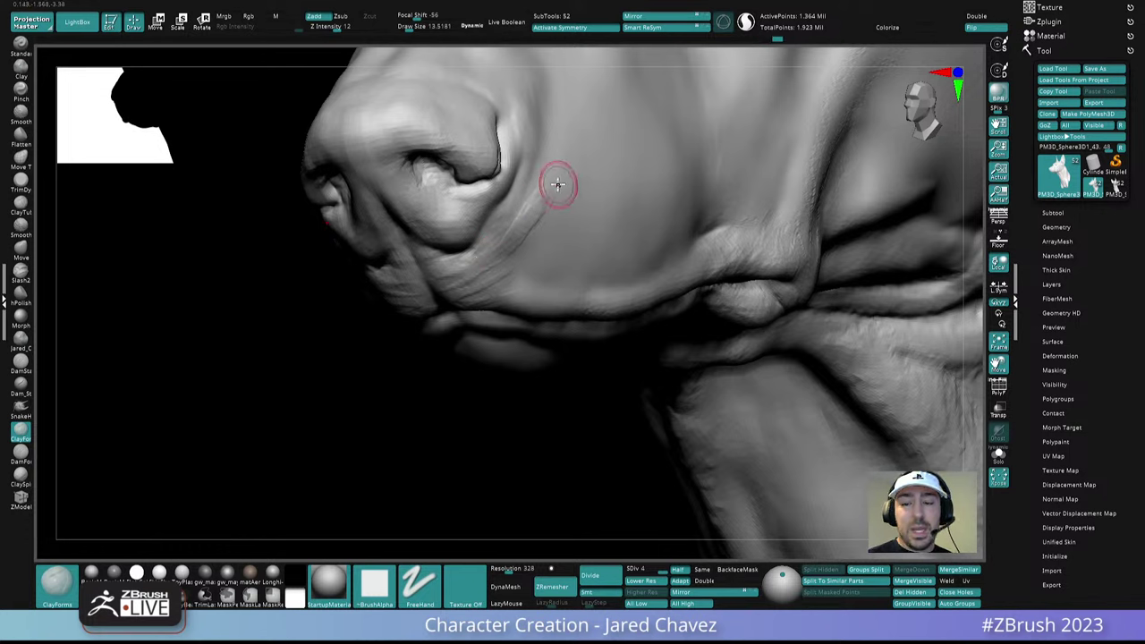
{"action": "key", "text": "shift"}
{"action": "left_click_drag", "start_coordinate": [462, 270], "coordinate": [467, 288], "text": "shift"}
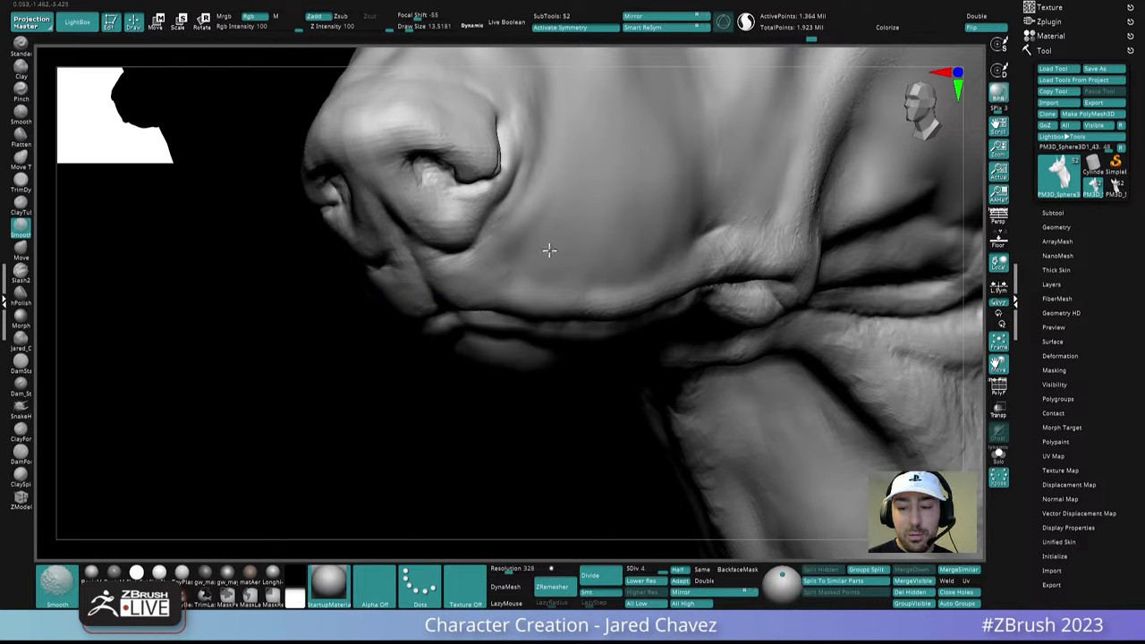
Add ClayForms strokes to the side of the muzzle above the lip line and smooth them
{"action": "mouse_move", "coordinate": [549, 250]}
{"action": "right_mouse_down", "text": "ctrl"}
{"action": "mouse_move", "coordinate": [578, 72]}
{"action": "mouse_move", "coordinate": [618, 261]}
{"action": "mouse_move", "coordinate": [543, 254]}
{"action": "mouse_move", "coordinate": [600, 250]}
{"action": "mouse_move", "coordinate": [598, 278]}
{"action": "right_mouse_up", "text": "ctrl"}
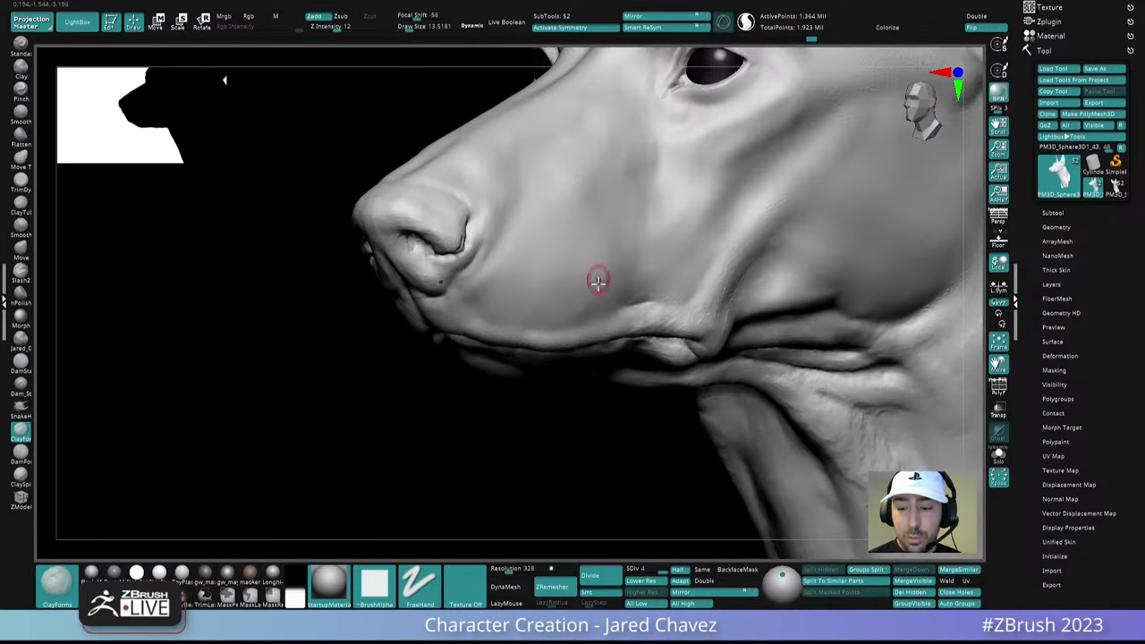
{"action": "left_click_drag", "start_coordinate": [571, 313], "coordinate": [604, 279]}
{"action": "key", "text": "shift"}
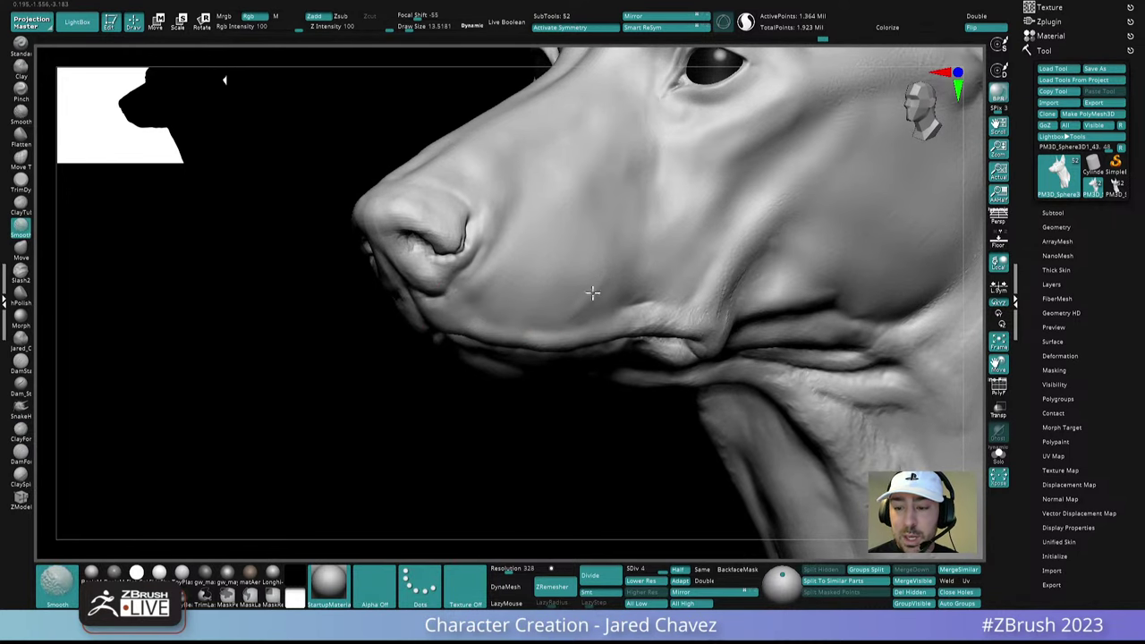
Reduce the ClayForms draw size to about 9 and refine the skin around the mouth corner
{"action": "mouse_move", "coordinate": [588, 263]}
{"action": "right_mouse_down", "text": "ctrl"}
{"action": "mouse_move", "coordinate": [617, 238]}
{"action": "mouse_move", "coordinate": [621, 135]}
{"action": "mouse_move", "coordinate": [606, 277]}
{"action": "mouse_move", "coordinate": [632, 256]}
{"action": "mouse_move", "coordinate": [624, 246]}
{"action": "right_mouse_up", "text": "ctrl"}
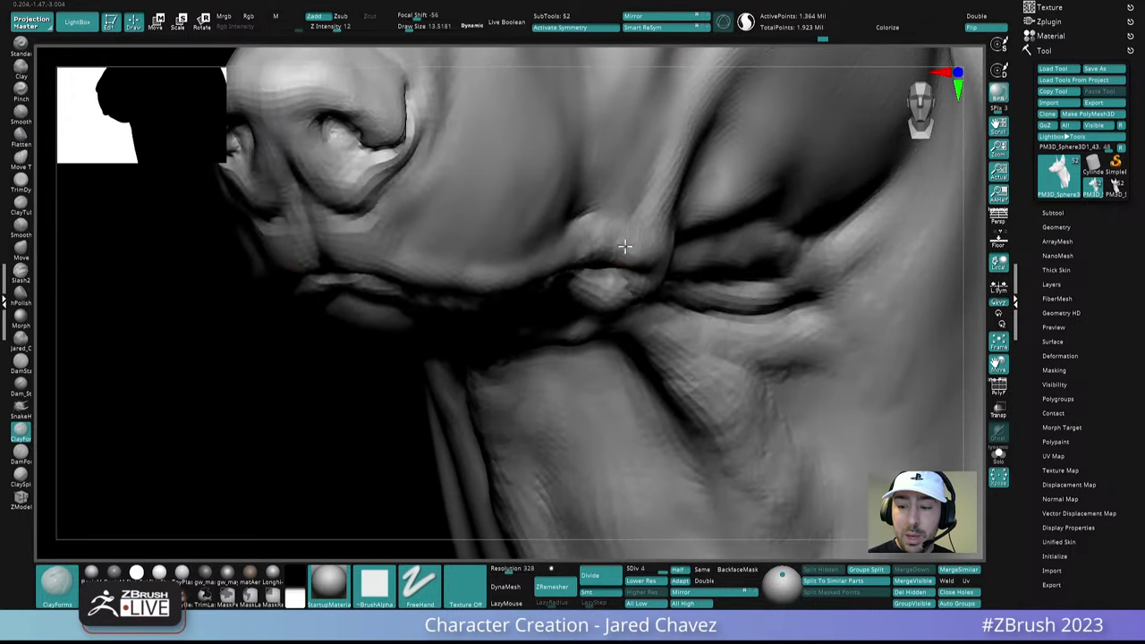
{"action": "key", "text": "space"}
{"action": "left_click_drag", "start_coordinate": [625, 246], "coordinate": [621, 246]}
{"action": "mouse_move", "coordinate": [642, 224]}
{"action": "right_mouse_down"}
{"action": "mouse_move", "coordinate": [635, 234]}
{"action": "mouse_move", "coordinate": [617, 159]}
{"action": "right_mouse_up"}
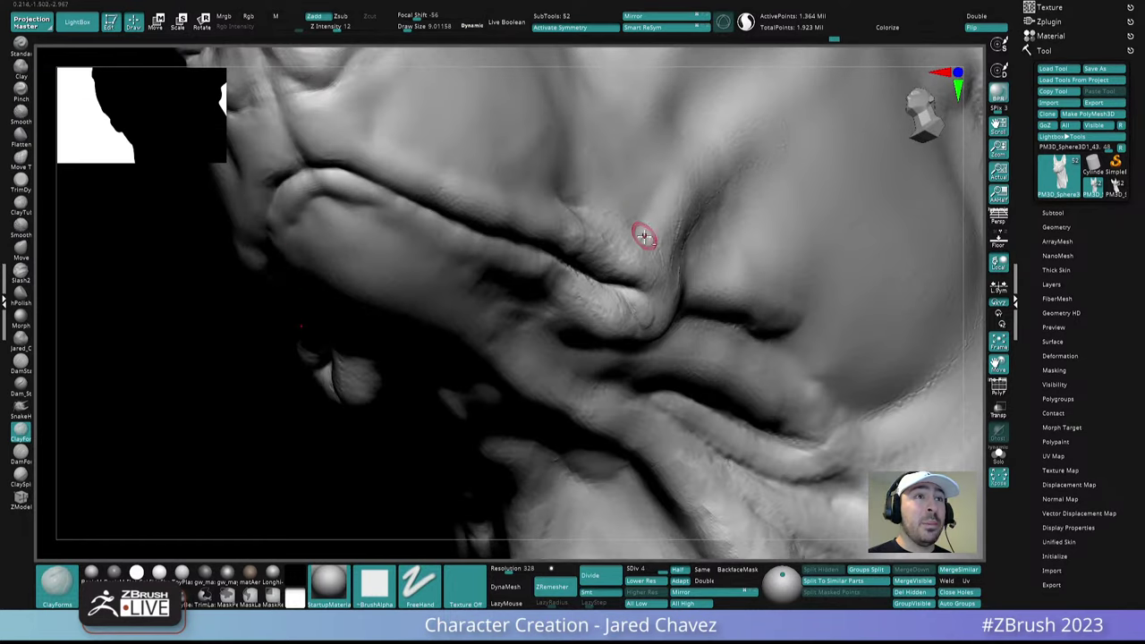
{"action": "mouse_move", "coordinate": [644, 236]}
{"action": "right_mouse_down"}
{"action": "mouse_move", "coordinate": [652, 203]}
{"action": "mouse_move", "coordinate": [644, 207]}
{"action": "right_mouse_up"}
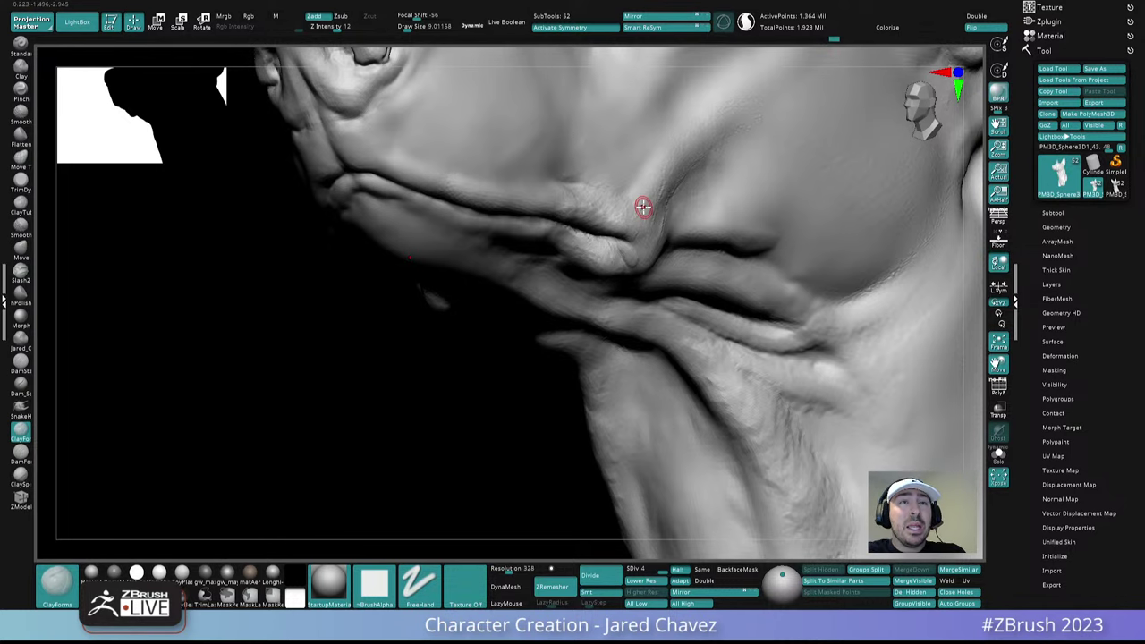
{"action": "mouse_move", "coordinate": [643, 207]}
{"action": "right_mouse_down"}
{"action": "mouse_move", "coordinate": [612, 266]}
{"action": "mouse_move", "coordinate": [650, 271]}
{"action": "mouse_move", "coordinate": [633, 284]}
{"action": "right_mouse_up"}
Set the ClayForms draw size to about 17 and build up the fold running from the mouth corner onto the cheek
{"action": "key", "text": "space"}
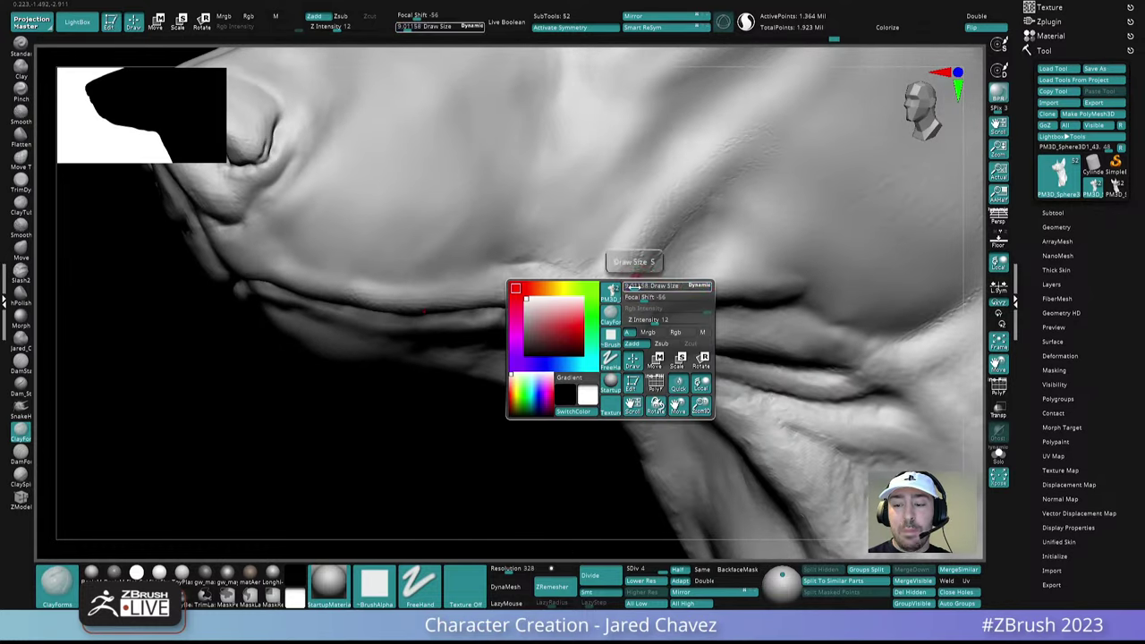
{"action": "left_click_drag", "start_coordinate": [633, 284], "coordinate": [637, 282]}
{"action": "right_click_drag", "start_coordinate": [635, 282], "coordinate": [651, 263]}
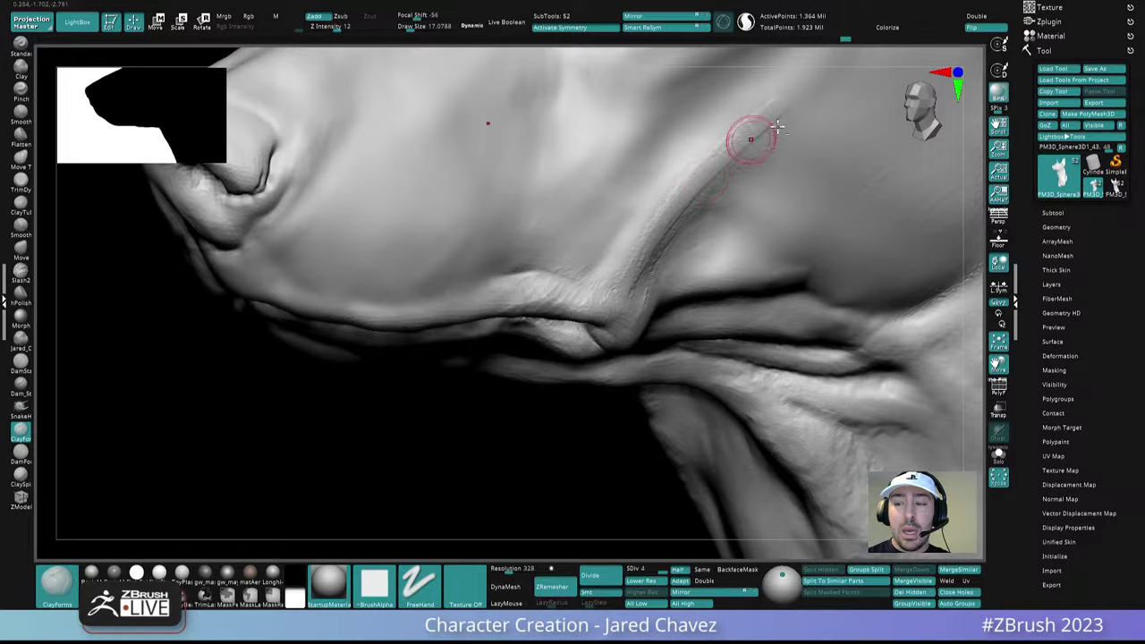
{"action": "right_click_drag", "start_coordinate": [769, 123], "coordinate": [635, 225]}
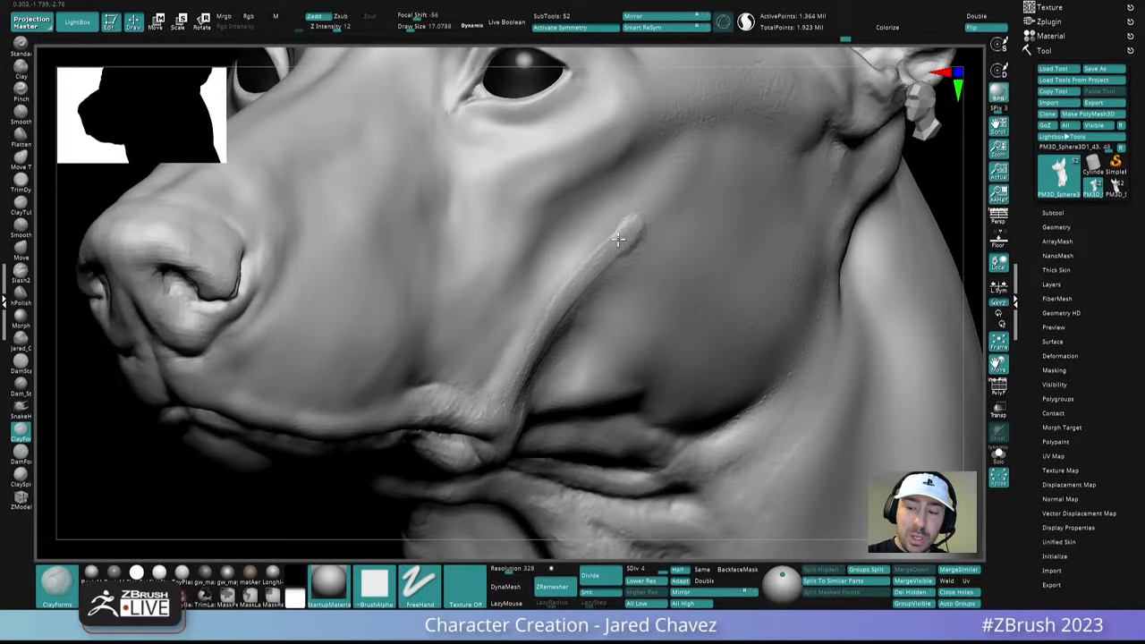
{"action": "left_click_drag", "start_coordinate": [573, 296], "coordinate": [539, 343]}
{"action": "mouse_move", "coordinate": [539, 343]}
{"action": "right_mouse_down"}
{"action": "mouse_move", "coordinate": [617, 264]}
{"action": "mouse_move", "coordinate": [591, 288]}
{"action": "right_mouse_up"}
{"action": "mouse_move", "coordinate": [590, 288]}
{"action": "left_mouse_down"}
{"action": "mouse_move", "coordinate": [562, 337]}
{"action": "mouse_move", "coordinate": [570, 313]}
{"action": "left_mouse_up"}
{"action": "mouse_move", "coordinate": [571, 313]}
{"action": "right_mouse_down"}
{"action": "mouse_move", "coordinate": [598, 298]}
{"action": "mouse_move", "coordinate": [622, 228]}
{"action": "right_mouse_up"}
Smooth the raised cheek fold, stepping down to subdivision level 3 to soften it into the cheek
{"action": "left_click_drag", "start_coordinate": [622, 228], "coordinate": [598, 240], "text": "shift"}
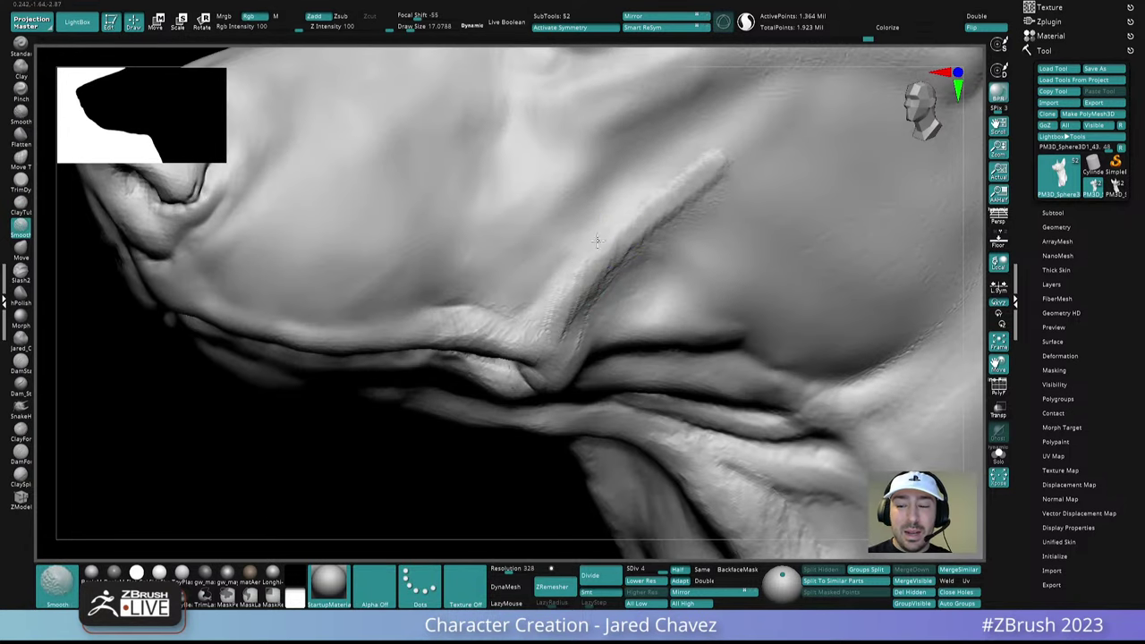
{"action": "left_click_drag", "start_coordinate": [700, 159], "coordinate": [713, 161], "text": "shift"}
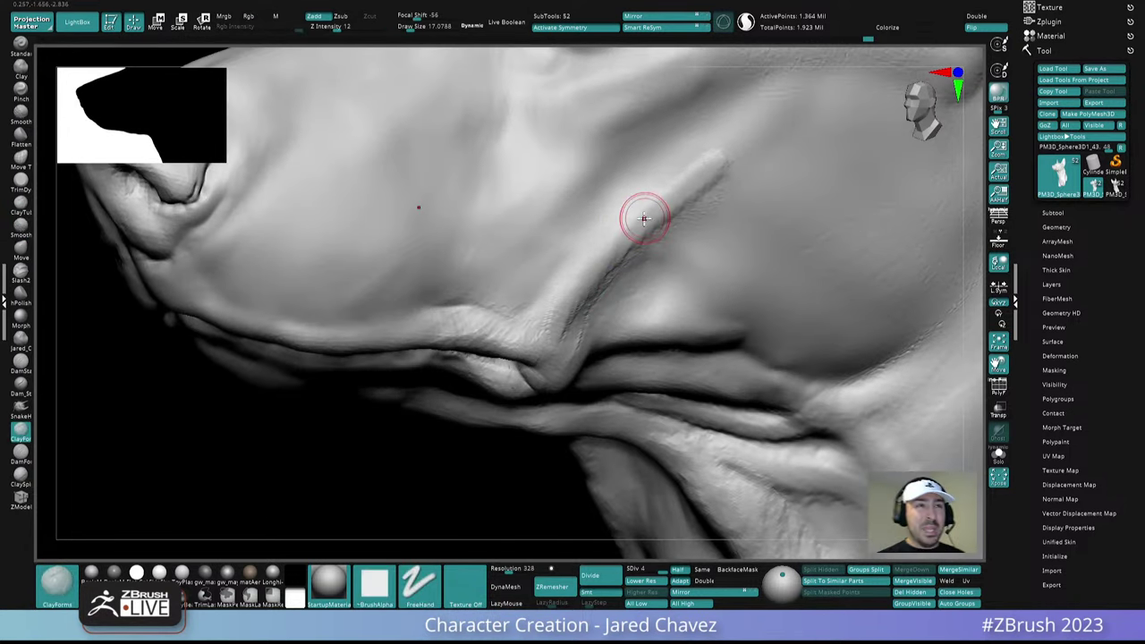
{"action": "right_click_drag", "start_coordinate": [644, 218], "coordinate": [724, 200]}
{"action": "key", "text": "shift"}
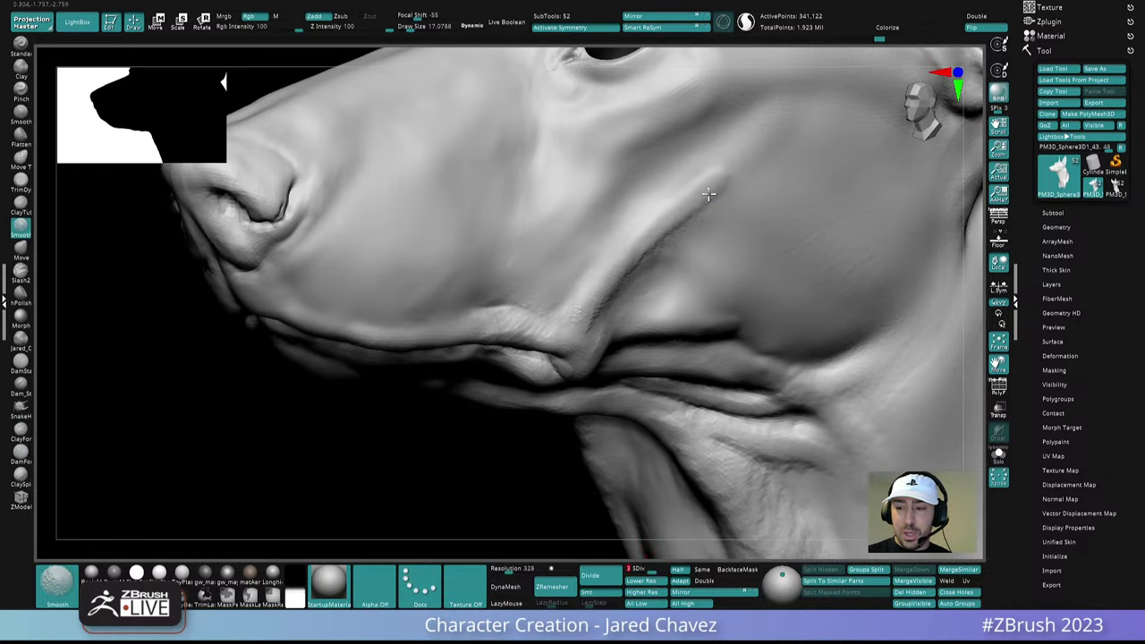
{"action": "left_click_drag", "start_coordinate": [623, 271], "coordinate": [585, 306], "text": "shift"}
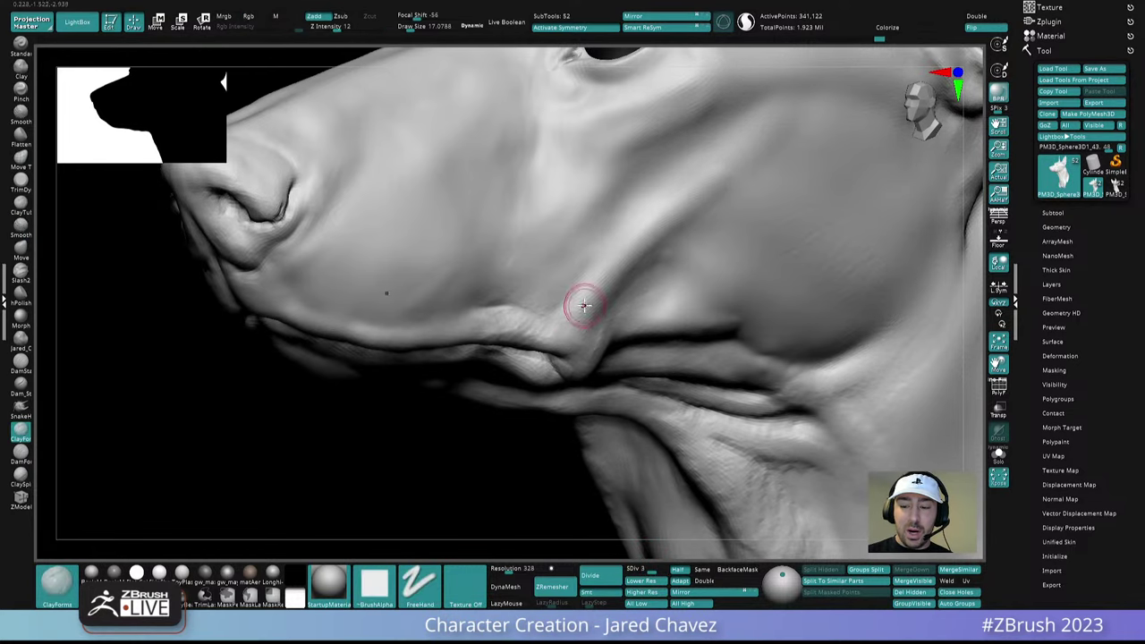
Set the ClayForms draw size to about 14 and fill out the lip area just above the mouth corner
{"action": "mouse_move", "coordinate": [583, 304]}
{"action": "right_mouse_down", "text": "ctrl"}
{"action": "mouse_move", "coordinate": [642, 306]}
{"action": "mouse_move", "coordinate": [597, 302]}
{"action": "right_mouse_up", "text": "ctrl"}
{"action": "mouse_move", "coordinate": [598, 302]}
{"action": "right_mouse_down", "text": "ctrl"}
{"action": "mouse_move", "coordinate": [596, 317]}
{"action": "mouse_move", "coordinate": [605, 271]}
{"action": "mouse_move", "coordinate": [595, 258]}
{"action": "mouse_move", "coordinate": [606, 299]}
{"action": "right_mouse_up", "text": "ctrl"}
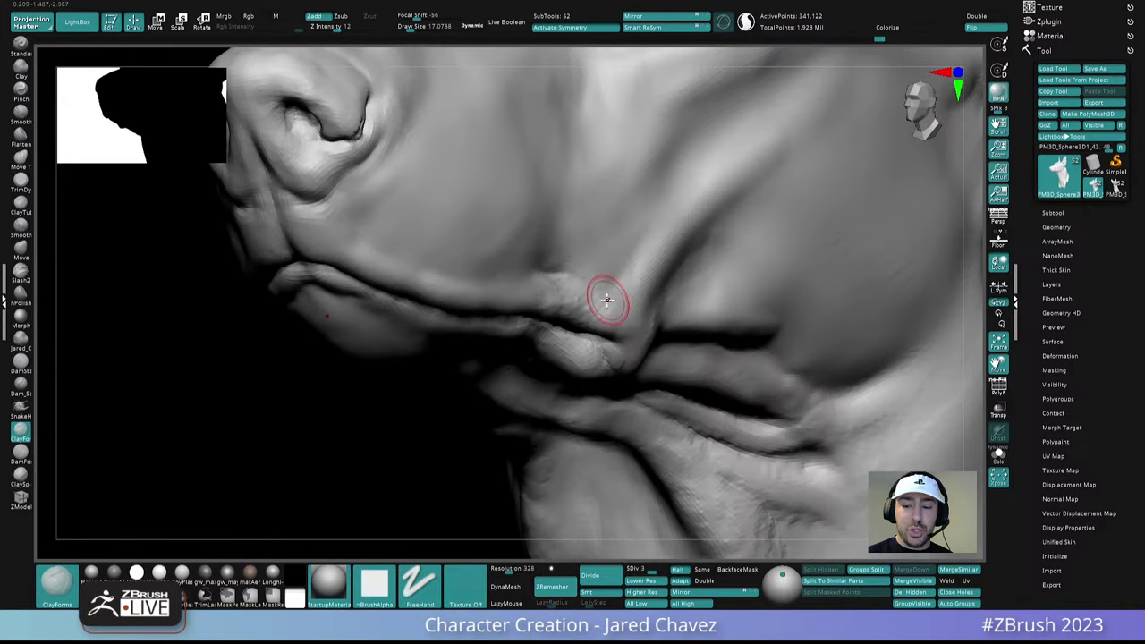
{"action": "key", "text": "space"}
{"action": "left_click_drag", "start_coordinate": [610, 299], "coordinate": [608, 299]}
{"action": "right_click_drag", "start_coordinate": [609, 299], "coordinate": [617, 290]}
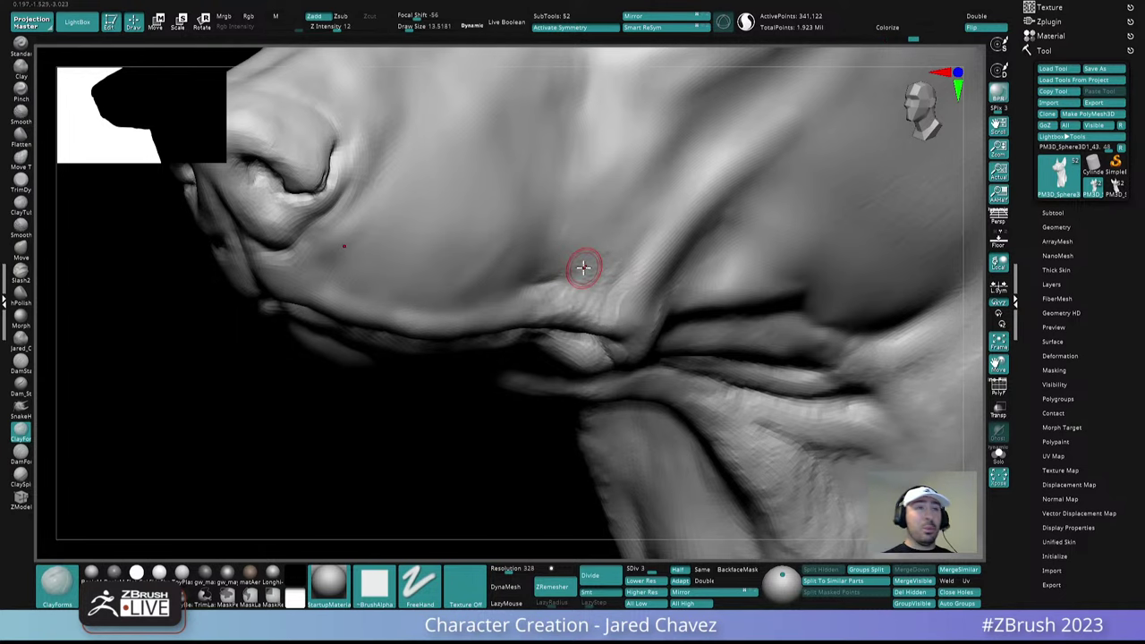
{"action": "mouse_move", "coordinate": [583, 267]}
{"action": "right_mouse_down"}
{"action": "mouse_move", "coordinate": [639, 259]}
{"action": "mouse_move", "coordinate": [617, 297]}
{"action": "mouse_move", "coordinate": [636, 251]}
{"action": "mouse_move", "coordinate": [605, 248]}
{"action": "mouse_move", "coordinate": [597, 260]}
{"action": "mouse_move", "coordinate": [590, 302]}
{"action": "mouse_move", "coordinate": [606, 327]}
{"action": "mouse_move", "coordinate": [603, 299]}
{"action": "mouse_move", "coordinate": [601, 309]}
{"action": "mouse_move", "coordinate": [592, 298]}
{"action": "mouse_move", "coordinate": [592, 318]}
{"action": "mouse_move", "coordinate": [600, 298]}
{"action": "mouse_move", "coordinate": [577, 281]}
{"action": "mouse_move", "coordinate": [628, 296]}
{"action": "mouse_move", "coordinate": [639, 225]}
{"action": "mouse_move", "coordinate": [654, 307]}
{"action": "mouse_move", "coordinate": [583, 256]}
{"action": "mouse_move", "coordinate": [559, 268]}
{"action": "mouse_move", "coordinate": [587, 237]}
{"action": "mouse_move", "coordinate": [575, 259]}
{"action": "right_mouse_up"}
Reshape the mouth corner area with the Move brush, first at a draw size of about 42, then about 19
{"action": "key", "text": "b"}
{"action": "key", "text": "m"}
{"action": "key", "text": "v"}
{"action": "key", "text": "space"}
{"action": "left_click", "coordinate": [612, 273]}
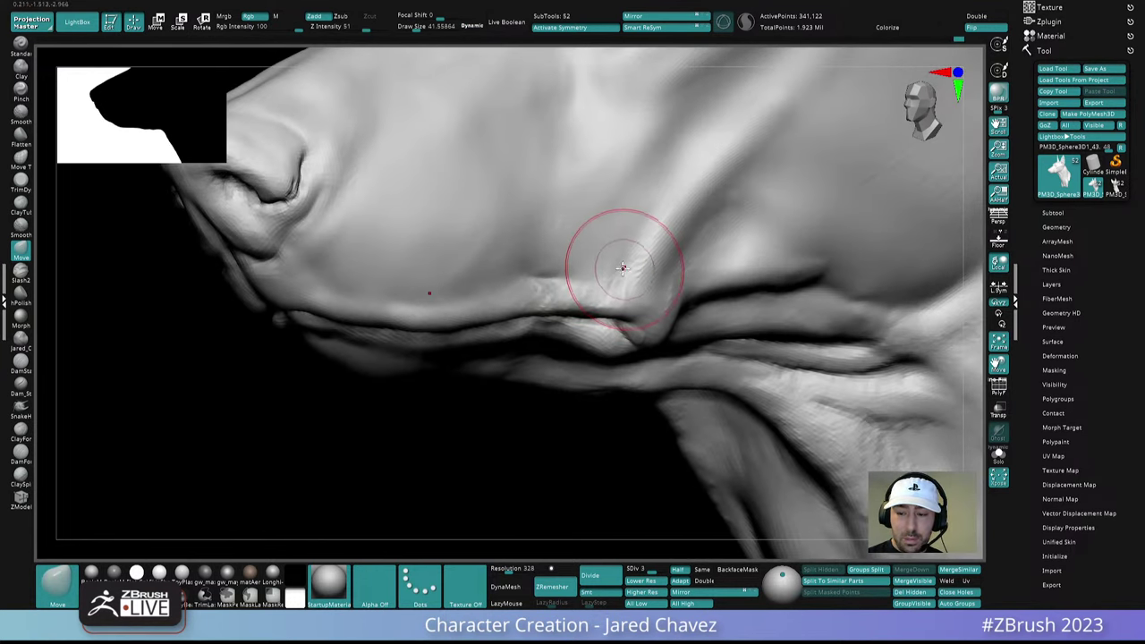
{"action": "right_click_drag", "start_coordinate": [647, 281], "coordinate": [633, 213], "text": "ctrl"}
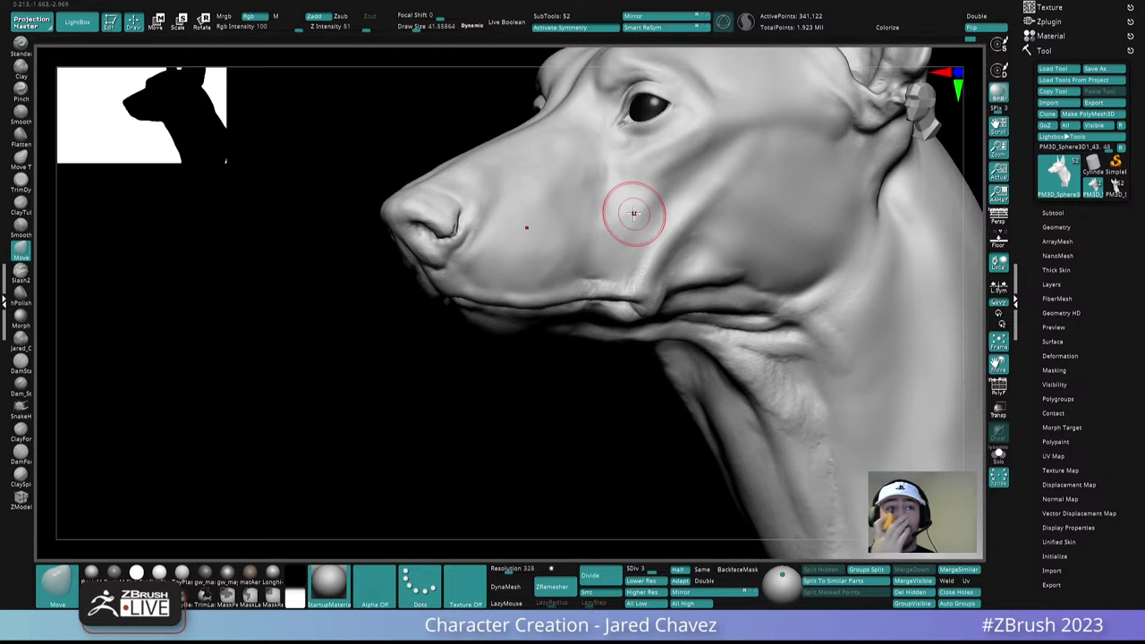
{"action": "right_click_drag", "start_coordinate": [633, 213], "coordinate": [616, 317]}
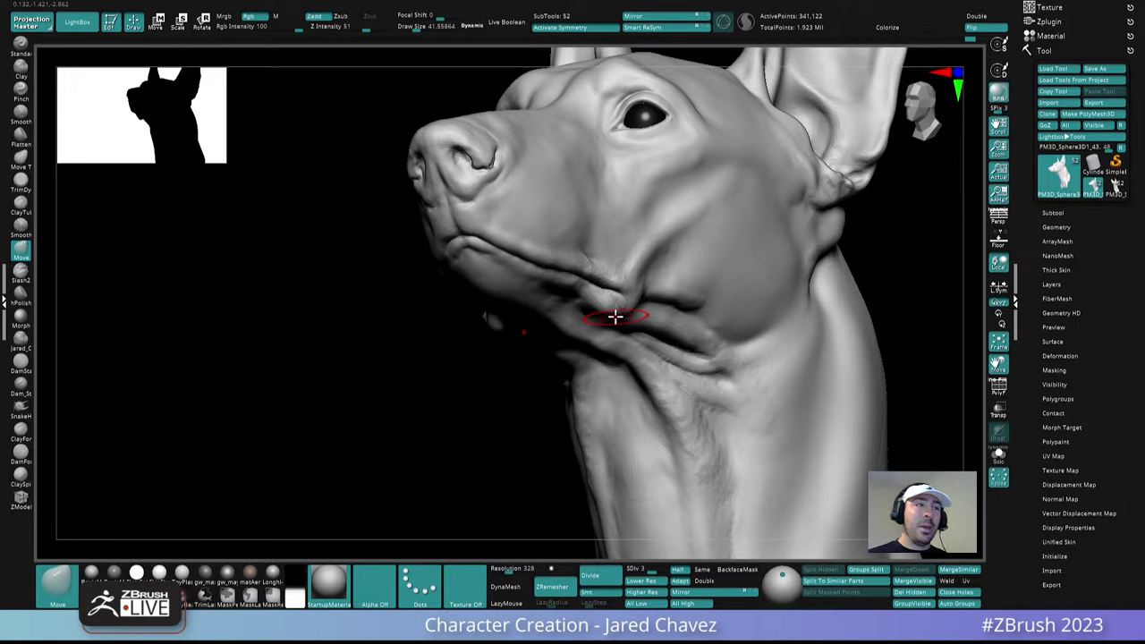
{"action": "right_click_drag", "start_coordinate": [698, 281], "coordinate": [641, 283]}
{"action": "key", "text": "space"}
{"action": "left_click_drag", "start_coordinate": [641, 282], "coordinate": [615, 307]}
{"action": "mouse_move", "coordinate": [638, 324]}
{"action": "right_mouse_down", "text": "ctrl"}
{"action": "mouse_move", "coordinate": [655, 309]}
{"action": "mouse_move", "coordinate": [680, 317]}
{"action": "mouse_move", "coordinate": [657, 275]}
{"action": "mouse_move", "coordinate": [670, 286]}
{"action": "right_mouse_up", "text": "ctrl"}
Increase the draw size to about 33 and smooth the side of the muzzle toward the cheek
{"action": "key", "text": "space"}
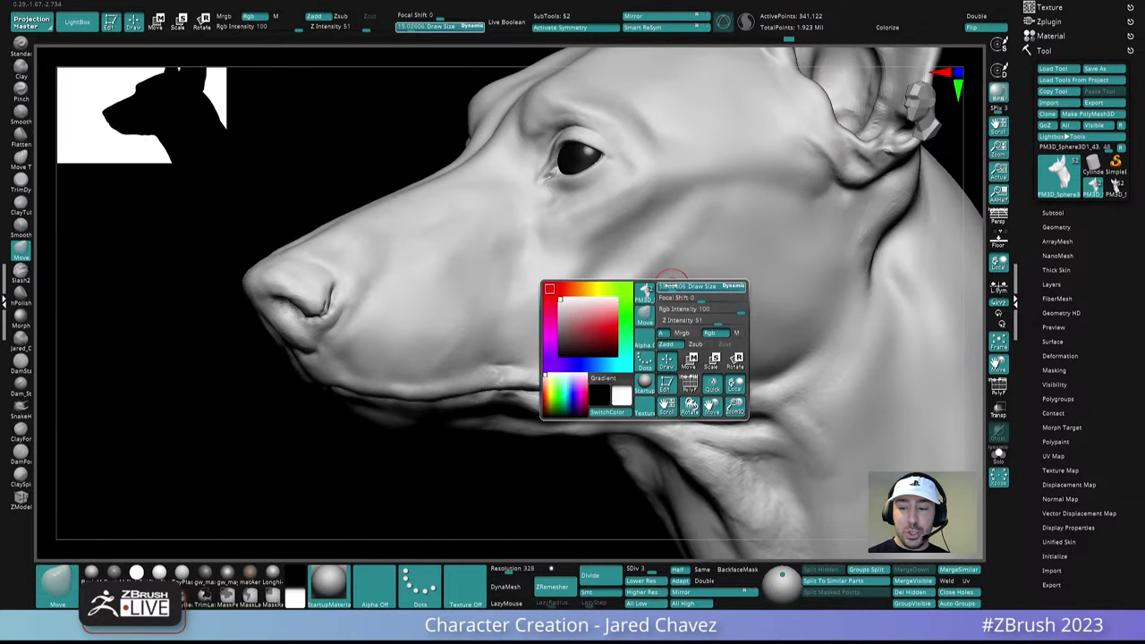
{"action": "left_click_drag", "start_coordinate": [669, 285], "coordinate": [676, 284]}
{"action": "key", "text": "shift"}
{"action": "right_click_drag", "start_coordinate": [639, 256], "coordinate": [653, 294]}
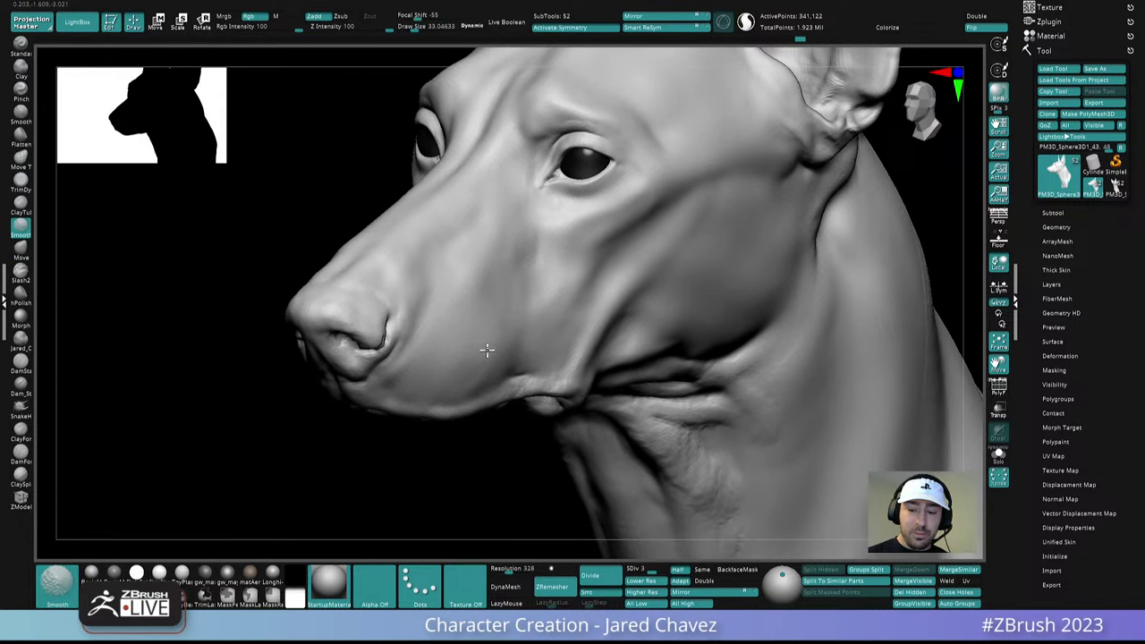
{"action": "right_click_drag", "start_coordinate": [486, 350], "coordinate": [567, 280]}
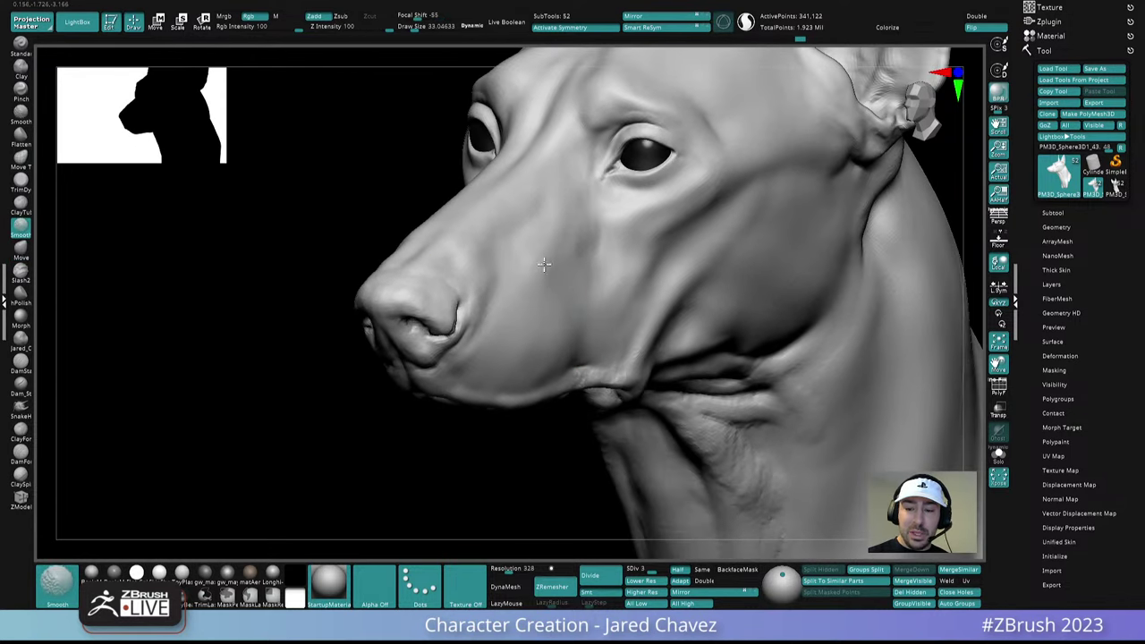
{"action": "mouse_move", "coordinate": [544, 265]}
{"action": "left_mouse_down", "text": "shift"}
{"action": "mouse_move", "coordinate": [551, 251]}
{"action": "mouse_move", "coordinate": [580, 275]}
{"action": "left_mouse_up", "text": "shift"}
Reduce the Move brush draw size to about 15 over the brow and return the head to subdivision level 4
{"action": "right_click_drag", "start_coordinate": [584, 276], "coordinate": [575, 191], "text": "ctrl"}
{"action": "mouse_move", "coordinate": [530, 309]}
{"action": "right_mouse_down"}
{"action": "mouse_move", "coordinate": [649, 305]}
{"action": "mouse_move", "coordinate": [675, 256]}
{"action": "mouse_move", "coordinate": [675, 331]}
{"action": "right_mouse_up"}
{"action": "right_click_drag", "start_coordinate": [675, 331], "coordinate": [669, 299]}
{"action": "right_click_drag", "start_coordinate": [508, 286], "coordinate": [504, 279]}
{"action": "key", "text": "space"}
{"action": "left_click_drag", "start_coordinate": [507, 279], "coordinate": [502, 279]}
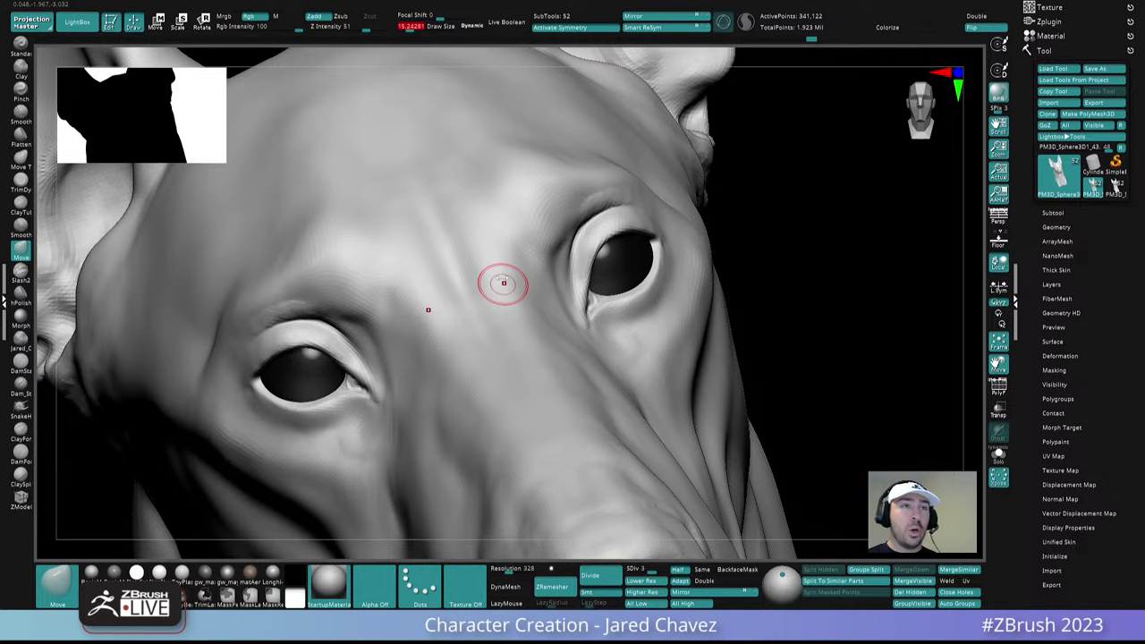
{"action": "key", "text": "ctrl+d"}
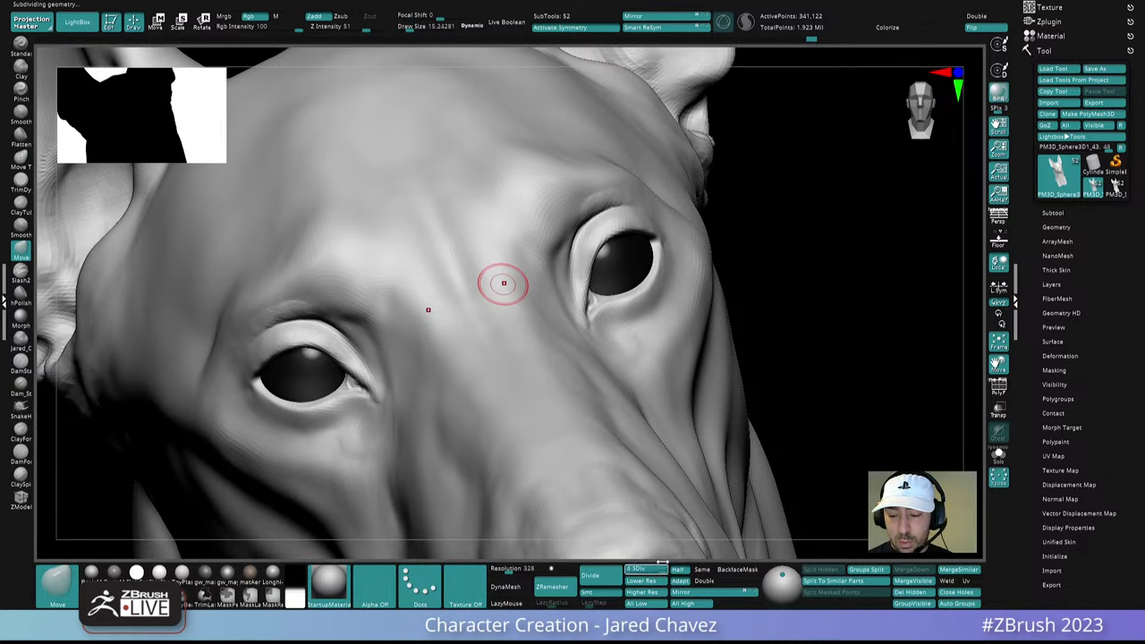
Set the draw size to about 12 and smooth the crease and brow above the upper eyelid
{"action": "right_click_drag", "start_coordinate": [645, 302], "coordinate": [600, 224]}
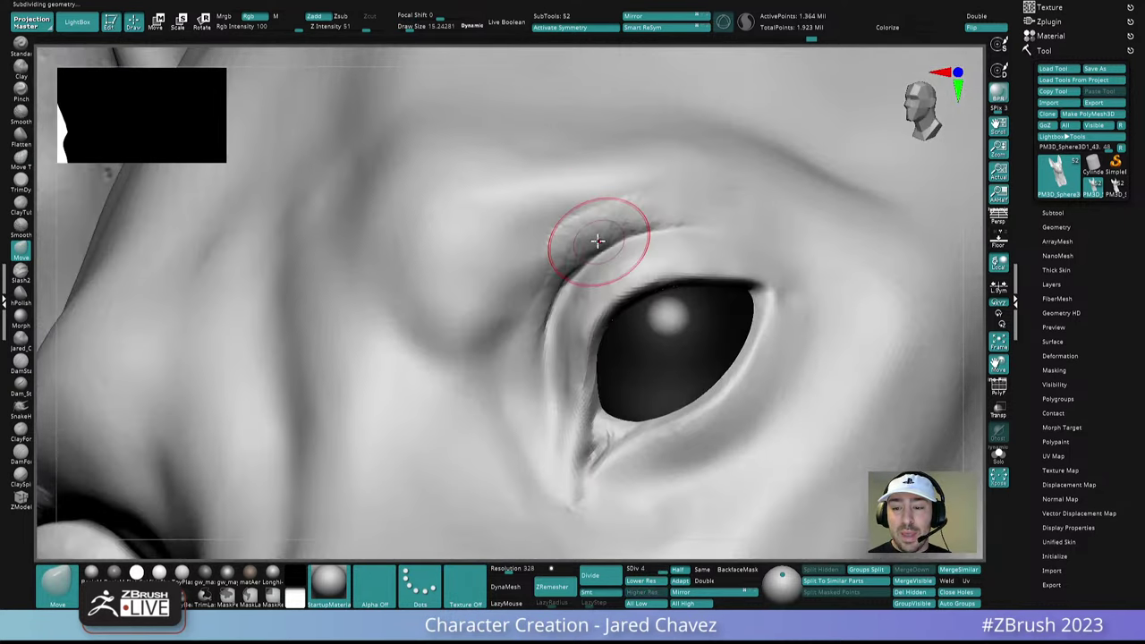
{"action": "key", "text": "space"}
{"action": "key", "text": "shift"}
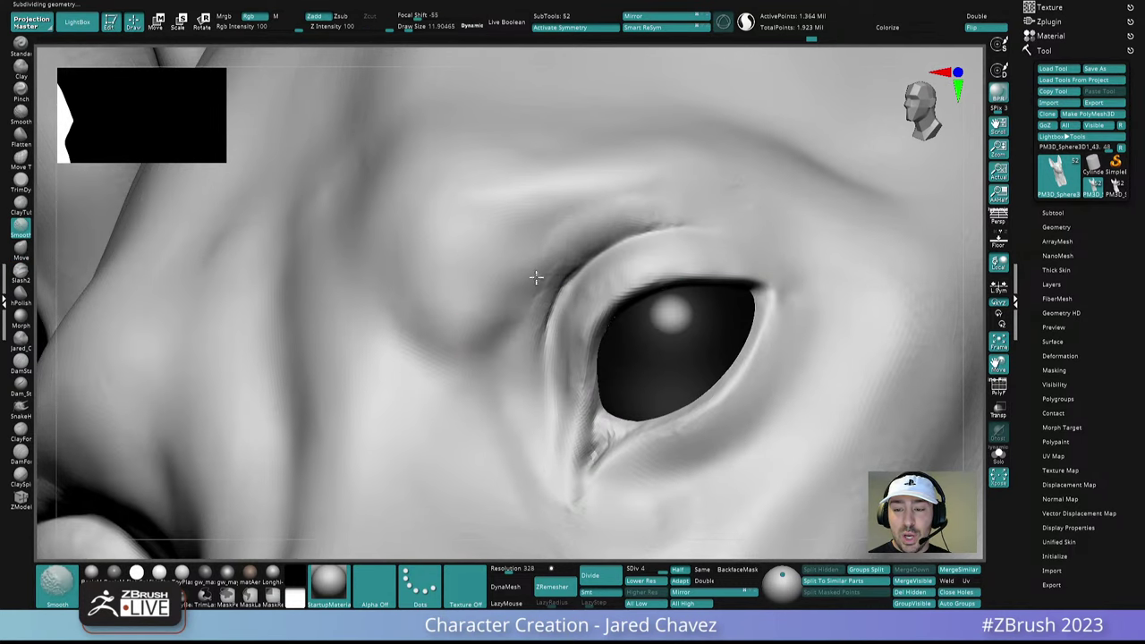
{"action": "left_click_drag", "start_coordinate": [536, 277], "coordinate": [573, 254], "text": "shift"}
{"action": "right_click_drag", "start_coordinate": [585, 251], "coordinate": [617, 240]}
{"action": "left_click_drag", "start_coordinate": [711, 184], "coordinate": [769, 188], "text": "shift"}
Increase the draw size to about 30 and smooth the cheek and muzzle surface below the eye
{"action": "right_click_drag", "start_coordinate": [669, 198], "coordinate": [657, 161], "text": "ctrl"}
{"action": "mouse_move", "coordinate": [658, 161]}
{"action": "right_mouse_down"}
{"action": "mouse_move", "coordinate": [716, 254]}
{"action": "mouse_move", "coordinate": [761, 290]}
{"action": "mouse_move", "coordinate": [709, 282]}
{"action": "mouse_move", "coordinate": [733, 248]}
{"action": "mouse_move", "coordinate": [709, 244]}
{"action": "mouse_move", "coordinate": [700, 263]}
{"action": "mouse_move", "coordinate": [711, 253]}
{"action": "mouse_move", "coordinate": [647, 294]}
{"action": "mouse_move", "coordinate": [658, 313]}
{"action": "mouse_move", "coordinate": [682, 286]}
{"action": "mouse_move", "coordinate": [761, 342]}
{"action": "mouse_move", "coordinate": [616, 331]}
{"action": "mouse_move", "coordinate": [636, 360]}
{"action": "mouse_move", "coordinate": [636, 296]}
{"action": "mouse_move", "coordinate": [582, 234]}
{"action": "mouse_move", "coordinate": [590, 282]}
{"action": "right_mouse_up"}
{"action": "key", "text": "shift"}
{"action": "key", "text": "space"}
{"action": "left_click_drag", "start_coordinate": [592, 292], "coordinate": [600, 291]}
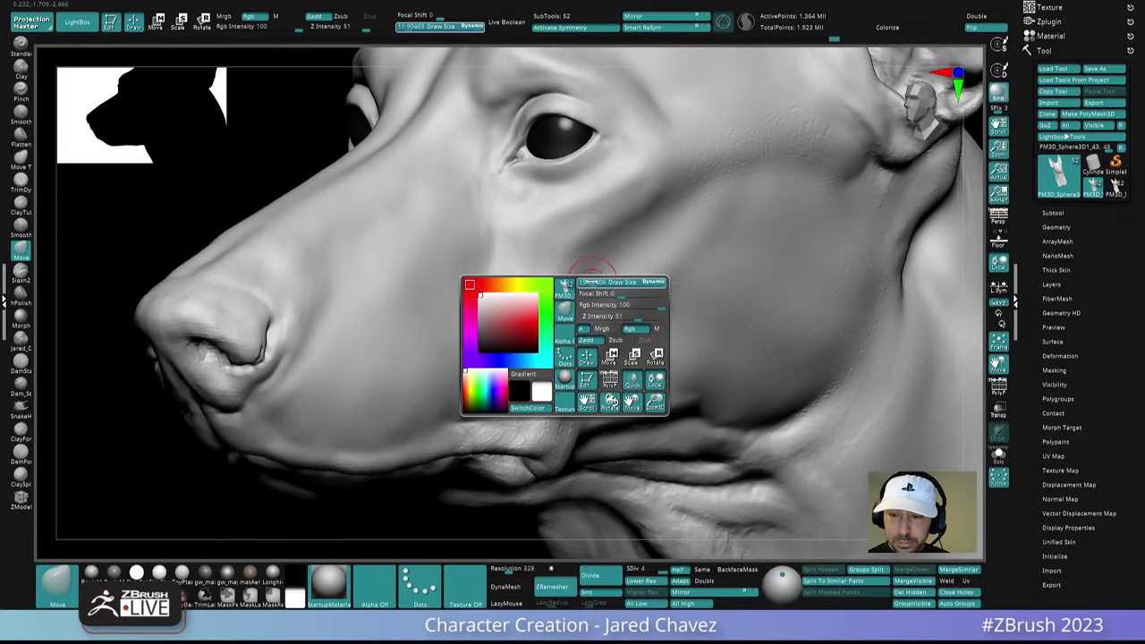
{"action": "key", "text": "shift"}
{"action": "mouse_move", "coordinate": [564, 270]}
{"action": "right_mouse_down"}
{"action": "mouse_move", "coordinate": [599, 286]}
{"action": "mouse_move", "coordinate": [545, 307]}
{"action": "mouse_move", "coordinate": [553, 260]}
{"action": "mouse_move", "coordinate": [532, 247]}
{"action": "mouse_move", "coordinate": [559, 247]}
{"action": "right_mouse_up"}
{"action": "mouse_move", "coordinate": [566, 242]}
{"action": "left_mouse_down", "text": "shift"}
{"action": "mouse_move", "coordinate": [528, 257]}
{"action": "mouse_move", "coordinate": [468, 242]}
{"action": "left_mouse_up", "text": "shift"}
Switch to ClayForms with a draw size of about 14 and build up the form around the inner eye corner
{"action": "mouse_move", "coordinate": [470, 271]}
{"action": "right_mouse_down", "text": "ctrl"}
{"action": "mouse_move", "coordinate": [454, 344]}
{"action": "mouse_move", "coordinate": [515, 349]}
{"action": "right_mouse_up", "text": "ctrl"}
{"action": "mouse_move", "coordinate": [515, 349]}
{"action": "right_mouse_down", "text": "ctrl"}
{"action": "mouse_move", "coordinate": [528, 414]}
{"action": "mouse_move", "coordinate": [486, 301]}
{"action": "mouse_move", "coordinate": [501, 273]}
{"action": "right_mouse_up", "text": "ctrl"}
{"action": "key", "text": "space"}
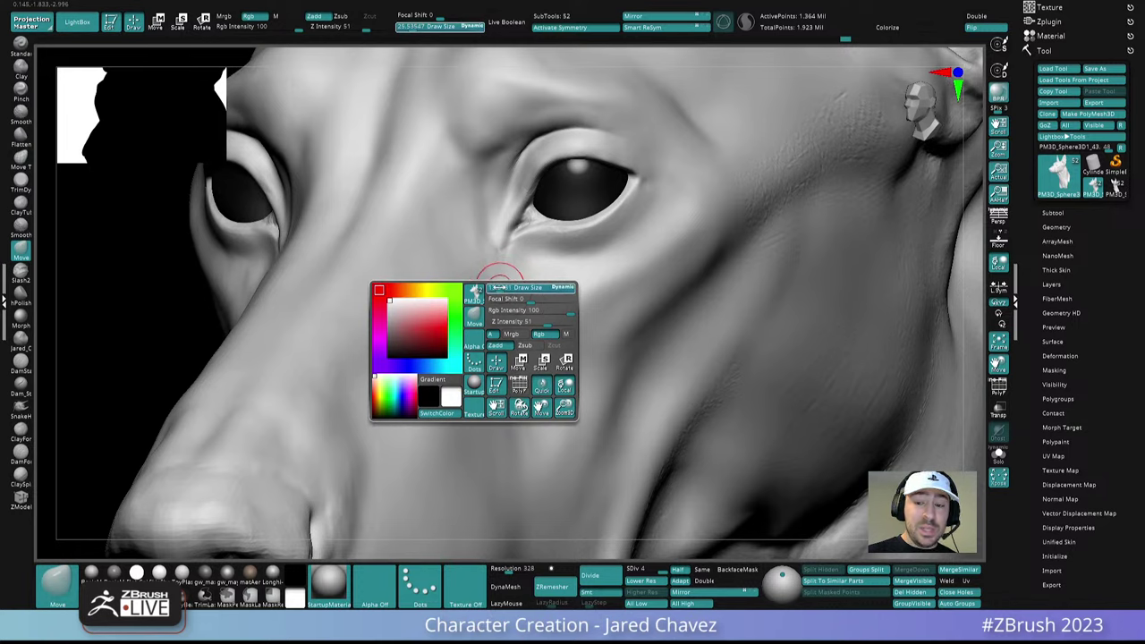
{"action": "left_click_drag", "start_coordinate": [500, 288], "coordinate": [494, 285]}
{"action": "left_click", "coordinate": [22, 433]}
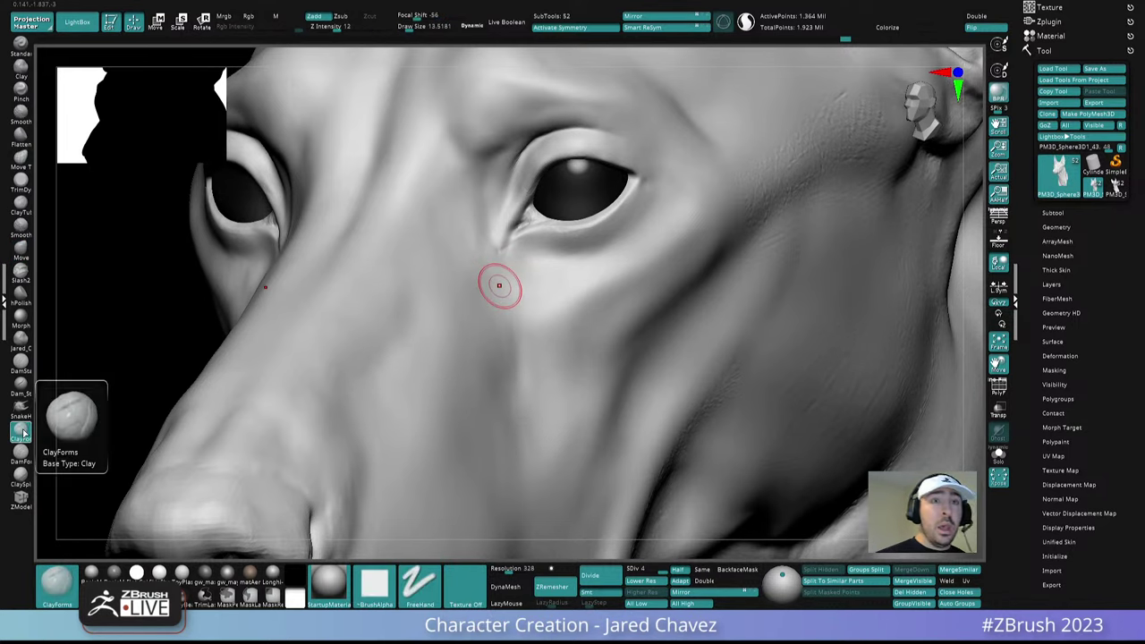
{"action": "mouse_move", "coordinate": [521, 218]}
{"action": "right_mouse_down", "text": "alt"}
{"action": "mouse_move", "coordinate": [479, 258]}
{"action": "mouse_move", "coordinate": [483, 304]}
{"action": "right_mouse_up", "text": "alt"}
{"action": "left_click_drag", "start_coordinate": [488, 257], "coordinate": [477, 304]}
{"action": "right_click_drag", "start_coordinate": [477, 303], "coordinate": [455, 312]}
Reduce the ClayForms draw size to about 8 and add strokes between the inner eye corner and the nose bridge
{"action": "key", "text": "space"}
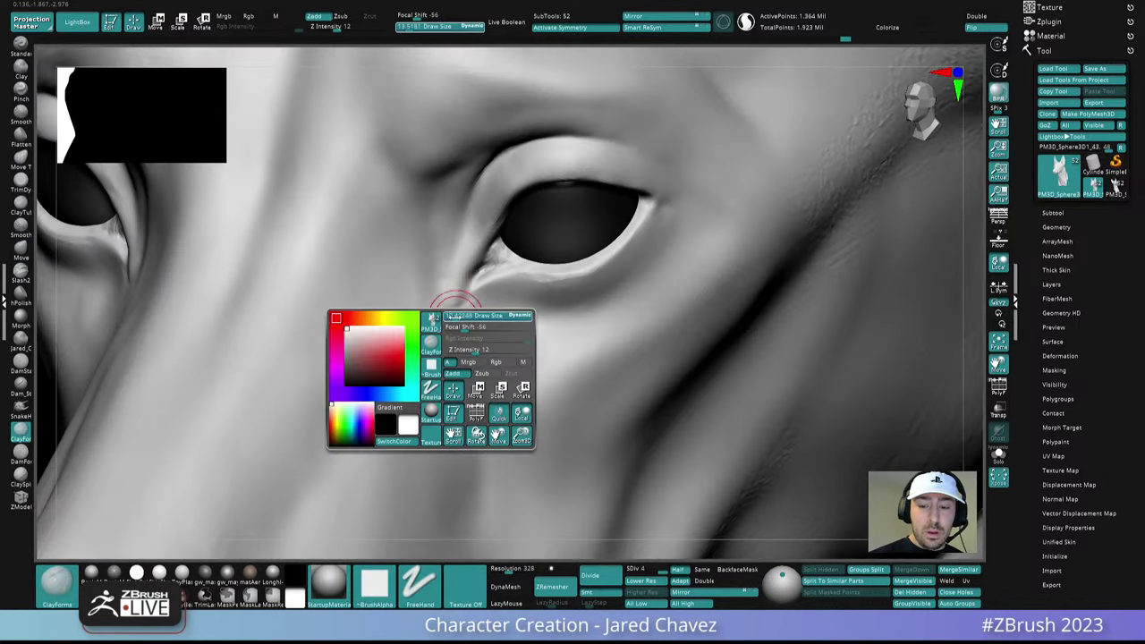
{"action": "left_click_drag", "start_coordinate": [453, 316], "coordinate": [452, 316]}
{"action": "mouse_move", "coordinate": [452, 313]}
{"action": "right_mouse_down"}
{"action": "mouse_move", "coordinate": [457, 258]}
{"action": "mouse_move", "coordinate": [452, 240]}
{"action": "mouse_move", "coordinate": [431, 233]}
{"action": "right_mouse_up"}
{"action": "left_click_drag", "start_coordinate": [418, 188], "coordinate": [414, 234]}
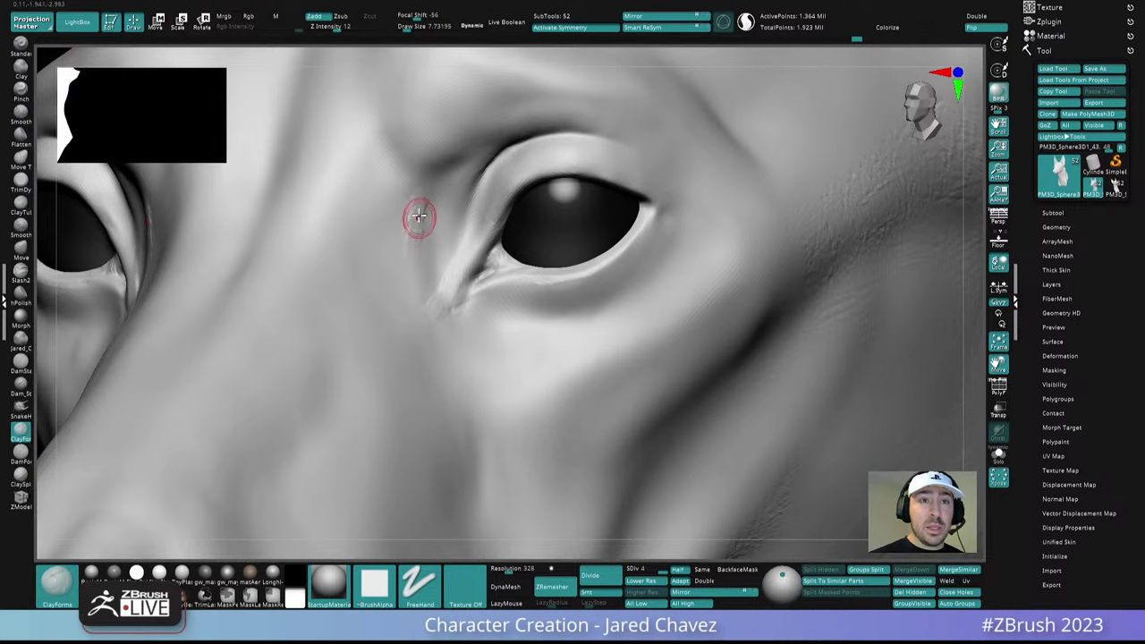
Increase the ClayForms draw size to about 12 and build up strokes between the inner eye corner and the nose bridge
{"action": "mouse_move", "coordinate": [417, 238]}
{"action": "right_mouse_down"}
{"action": "mouse_move", "coordinate": [396, 204]}
{"action": "mouse_move", "coordinate": [389, 224]}
{"action": "mouse_move", "coordinate": [401, 238]}
{"action": "mouse_move", "coordinate": [448, 225]}
{"action": "mouse_move", "coordinate": [474, 289]}
{"action": "mouse_move", "coordinate": [463, 277]}
{"action": "right_mouse_up"}
{"action": "key", "text": "space"}
{"action": "left_click_drag", "start_coordinate": [463, 277], "coordinate": [467, 278]}
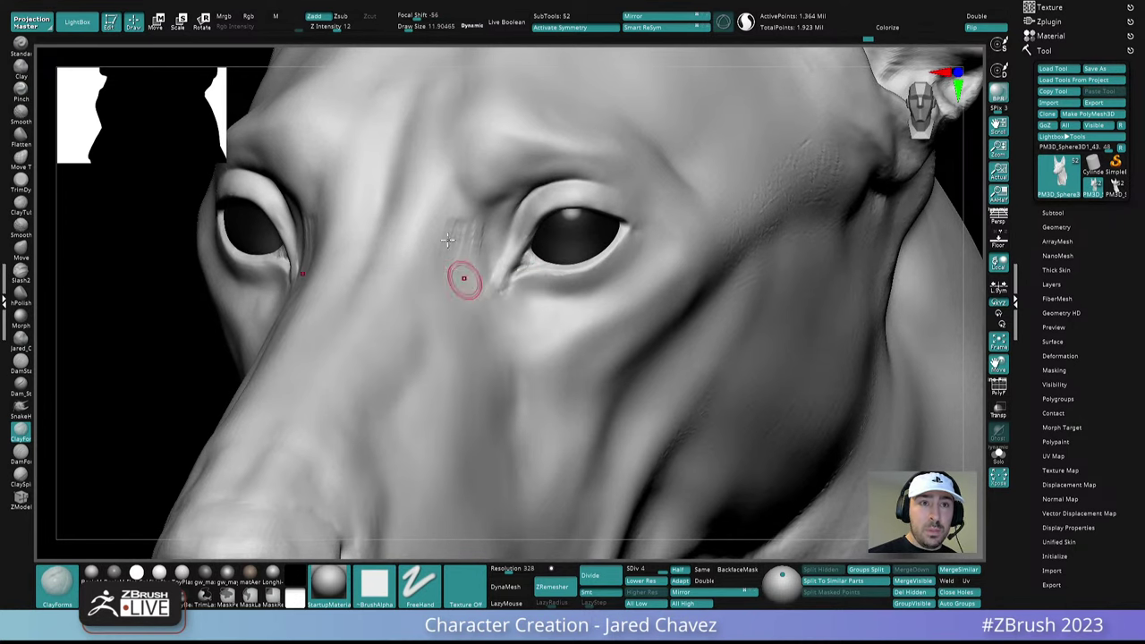
{"action": "right_click_drag", "start_coordinate": [464, 278], "coordinate": [439, 225]}
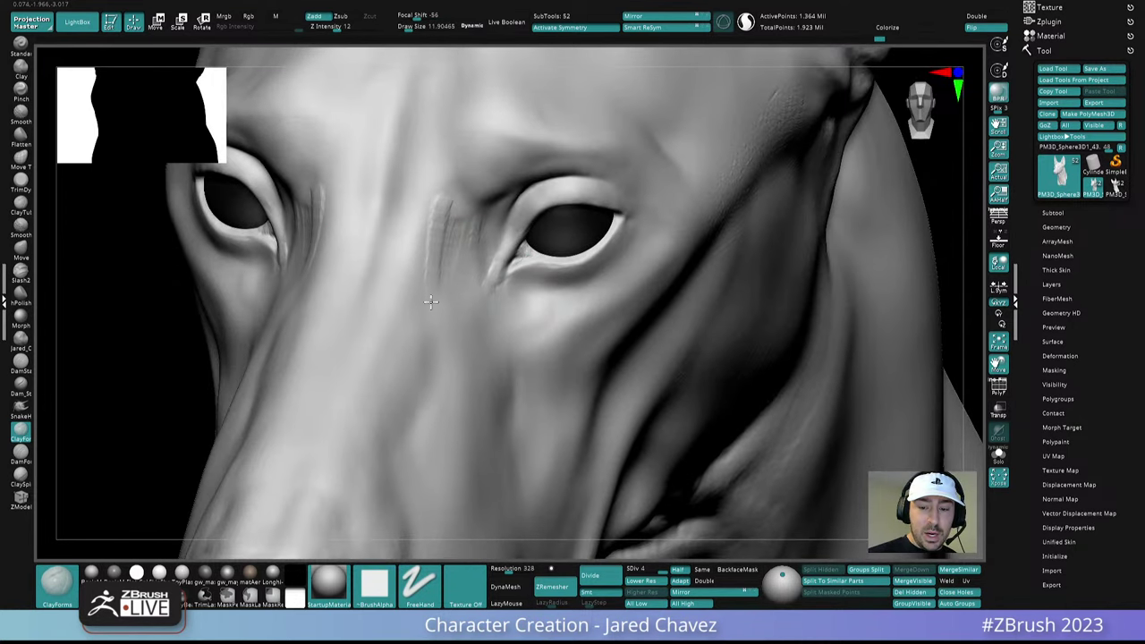
{"action": "right_click_drag", "start_coordinate": [399, 302], "coordinate": [466, 259]}
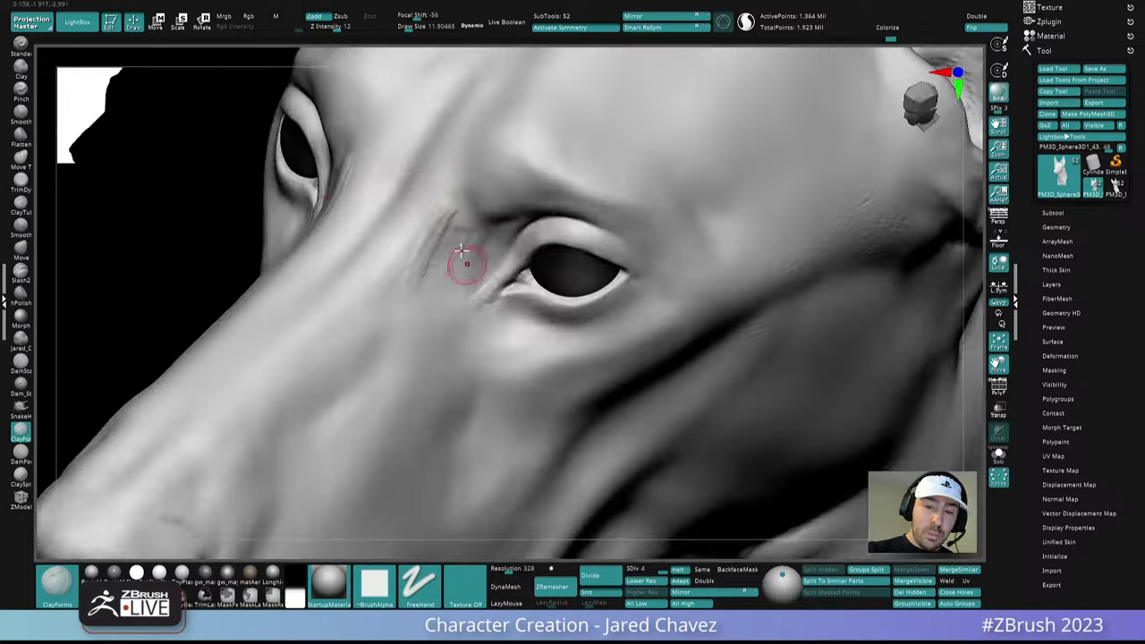
{"action": "mouse_move", "coordinate": [380, 266]}
{"action": "right_mouse_down"}
{"action": "mouse_move", "coordinate": [442, 176]}
{"action": "mouse_move", "coordinate": [460, 234]}
{"action": "mouse_move", "coordinate": [439, 263]}
{"action": "right_mouse_up"}
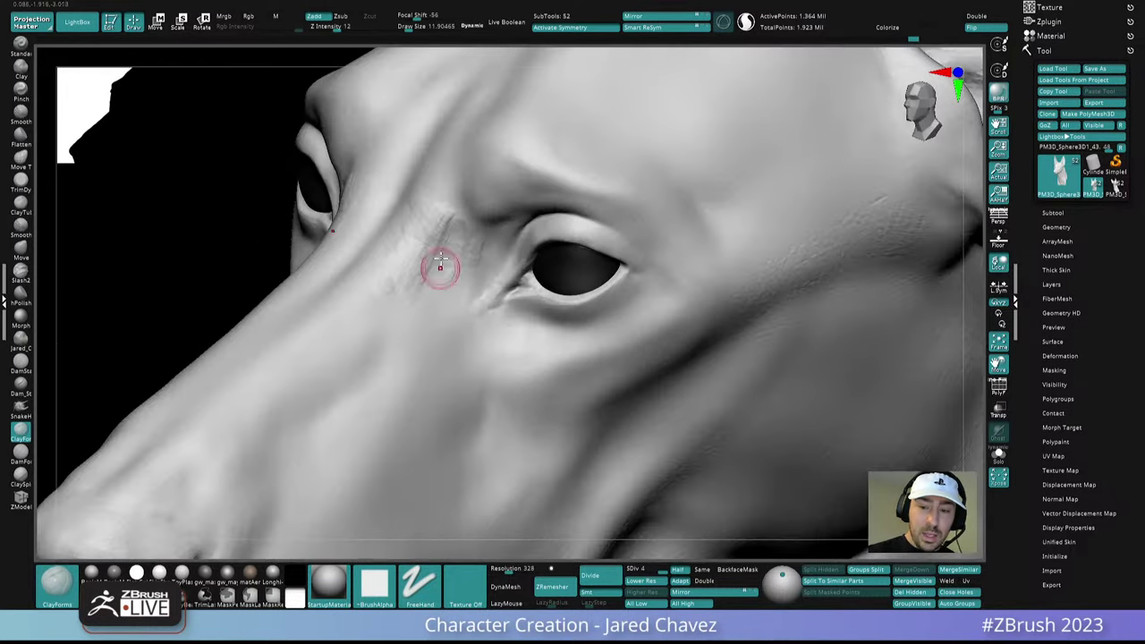
Smooth the clay strokes beside the inner eye corner and up toward the brow
{"action": "key", "text": "shift"}
{"action": "right_click_drag", "start_coordinate": [438, 217], "coordinate": [442, 214]}
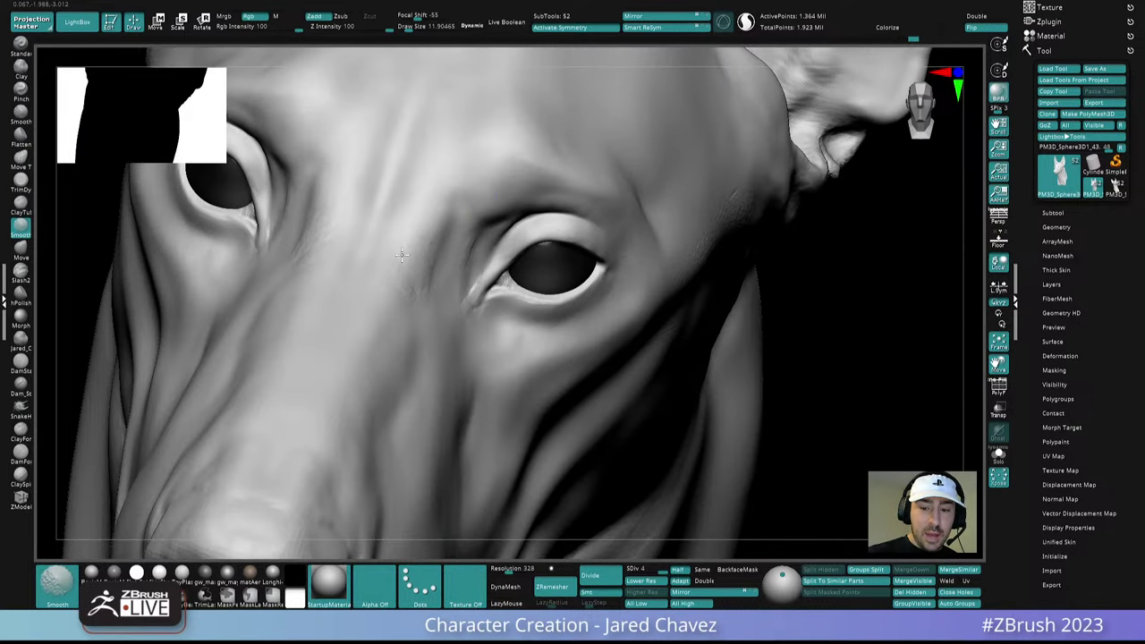
{"action": "mouse_move", "coordinate": [409, 280]}
{"action": "right_mouse_down"}
{"action": "mouse_move", "coordinate": [447, 289]}
{"action": "mouse_move", "coordinate": [390, 295]}
{"action": "right_mouse_up"}
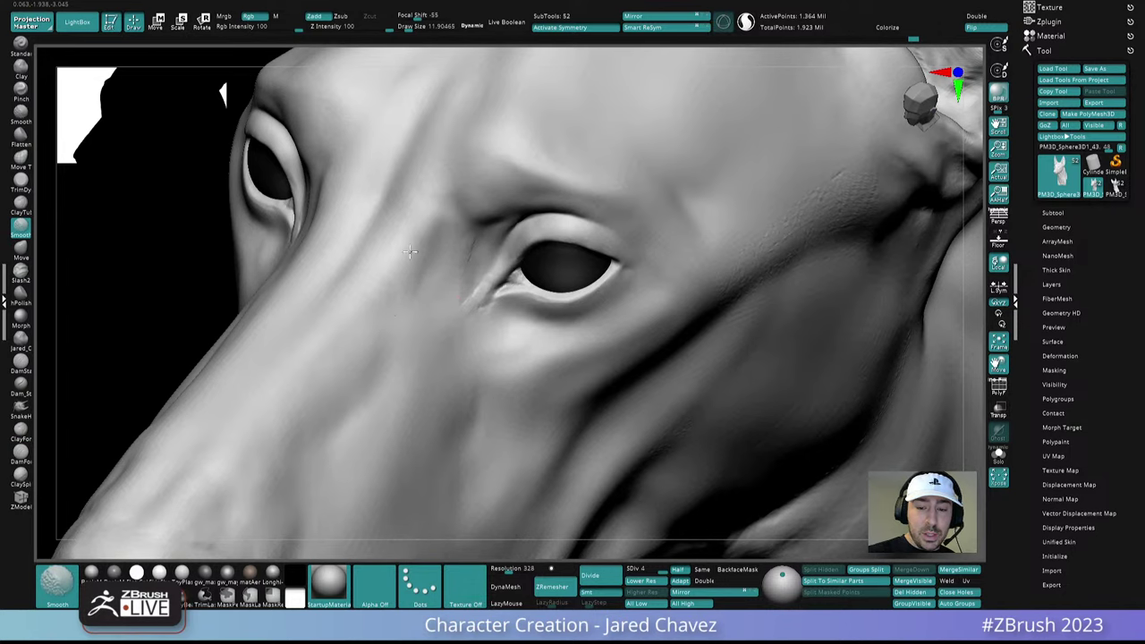
{"action": "left_click_drag", "start_coordinate": [429, 197], "coordinate": [438, 170], "text": "shift"}
{"action": "mouse_move", "coordinate": [473, 153]}
{"action": "right_mouse_down", "text": "ctrl"}
{"action": "mouse_move", "coordinate": [528, 125]}
{"action": "mouse_move", "coordinate": [484, 159]}
{"action": "mouse_move", "coordinate": [488, 171]}
{"action": "right_mouse_up", "text": "ctrl"}
{"action": "left_click_drag", "start_coordinate": [489, 168], "coordinate": [488, 197], "text": "shift"}
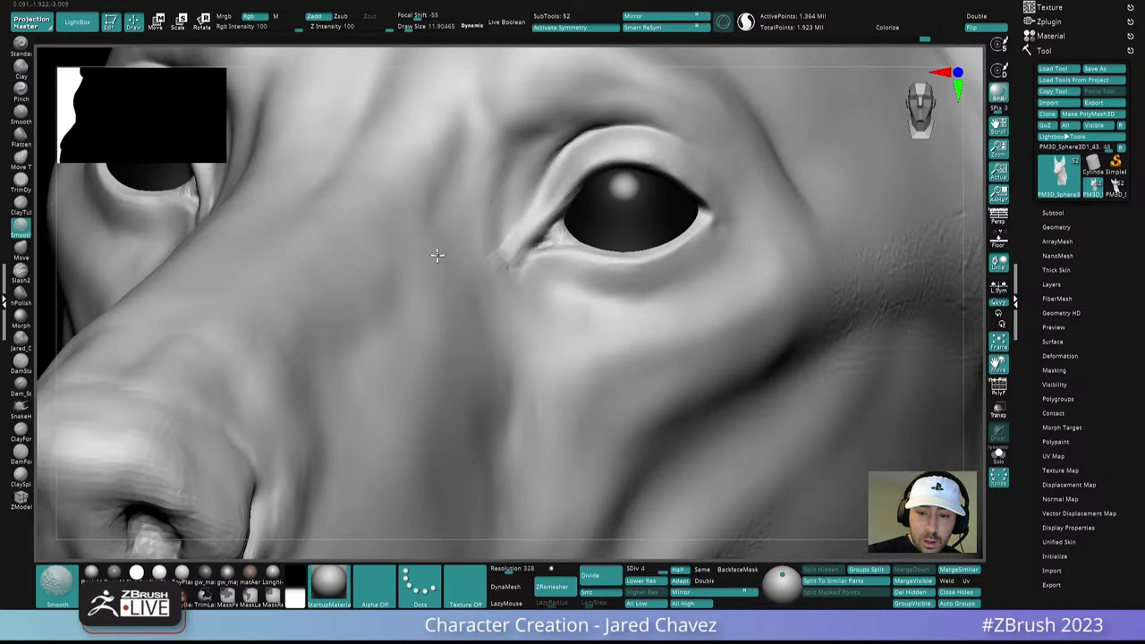
Switch to the DamForms brush and carve soft creases into the muzzle just behind the nostril
{"action": "scroll", "coordinate": [437, 256], "scroll_direction": "down", "scroll_amount": 6}
{"action": "mouse_move", "coordinate": [435, 247]}
{"action": "right_mouse_down"}
{"action": "mouse_move", "coordinate": [529, 276]}
{"action": "mouse_move", "coordinate": [437, 296]}
{"action": "mouse_move", "coordinate": [480, 233]}
{"action": "mouse_move", "coordinate": [478, 184]}
{"action": "mouse_move", "coordinate": [455, 263]}
{"action": "mouse_move", "coordinate": [473, 292]}
{"action": "mouse_move", "coordinate": [456, 239]}
{"action": "mouse_move", "coordinate": [464, 266]}
{"action": "mouse_move", "coordinate": [416, 328]}
{"action": "right_mouse_up"}
{"action": "left_click", "coordinate": [22, 453]}
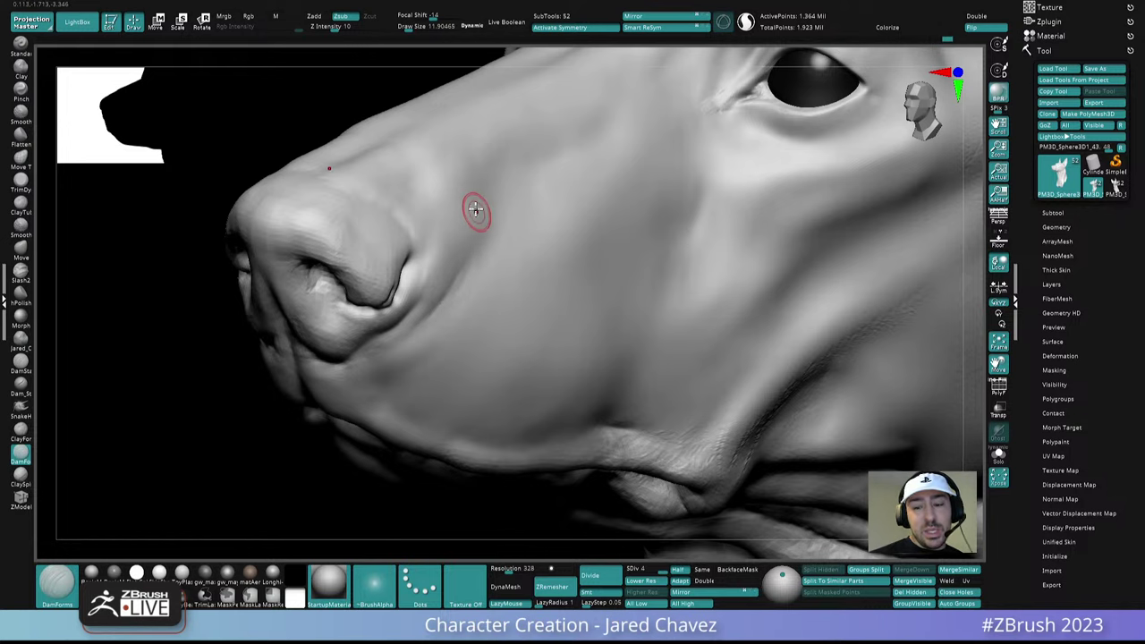
{"action": "mouse_move", "coordinate": [498, 192]}
{"action": "right_mouse_down"}
{"action": "mouse_move", "coordinate": [498, 251]}
{"action": "mouse_move", "coordinate": [501, 210]}
{"action": "mouse_move", "coordinate": [495, 236]}
{"action": "mouse_move", "coordinate": [469, 259]}
{"action": "right_mouse_up"}
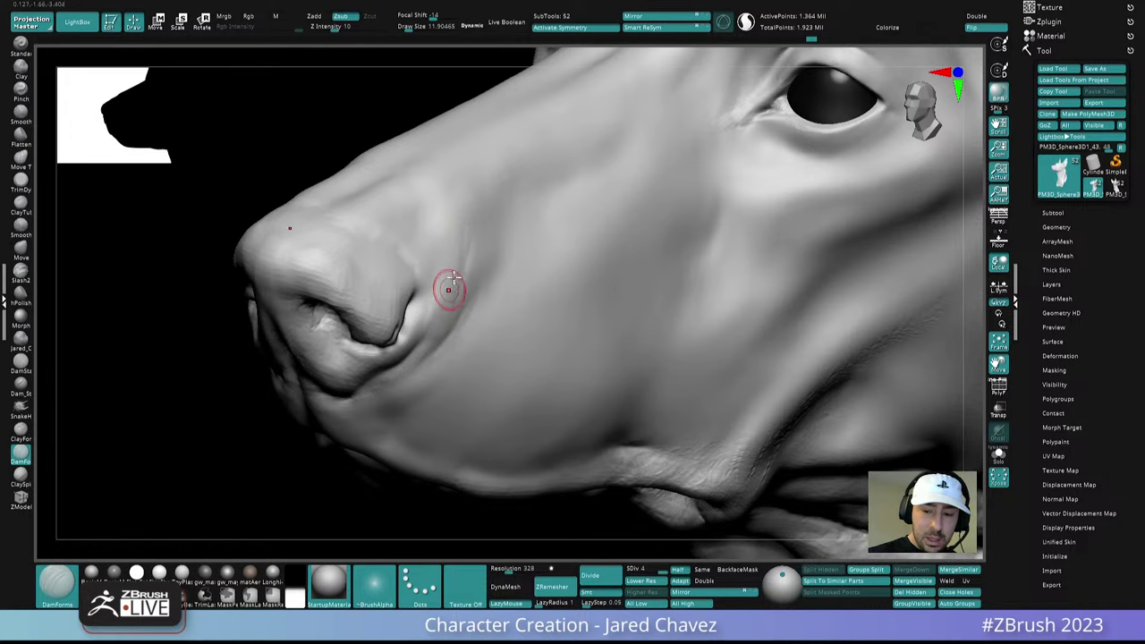
{"action": "mouse_move", "coordinate": [453, 279]}
{"action": "right_mouse_down"}
{"action": "mouse_move", "coordinate": [501, 232]}
{"action": "mouse_move", "coordinate": [540, 314]}
{"action": "mouse_move", "coordinate": [517, 319]}
{"action": "right_mouse_up"}
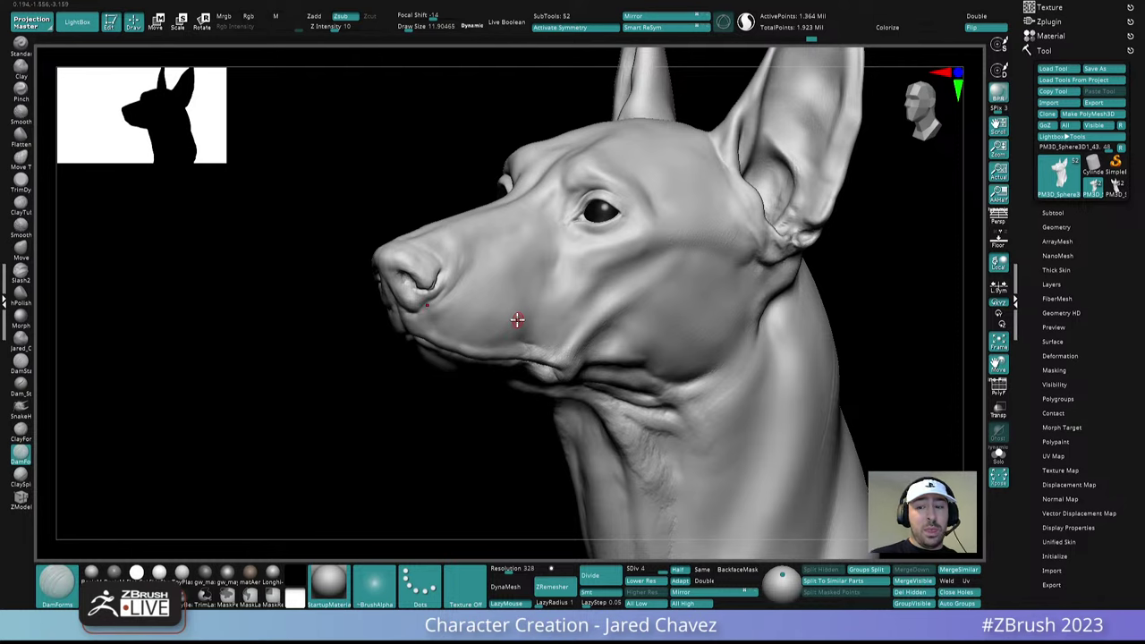
Increase the DamForms draw size to about 21 and deepen the cheek fold behind the mouth corner
{"action": "right_click_drag", "start_coordinate": [626, 315], "coordinate": [621, 264]}
{"action": "key", "text": "space"}
{"action": "left_click_drag", "start_coordinate": [622, 263], "coordinate": [630, 263]}
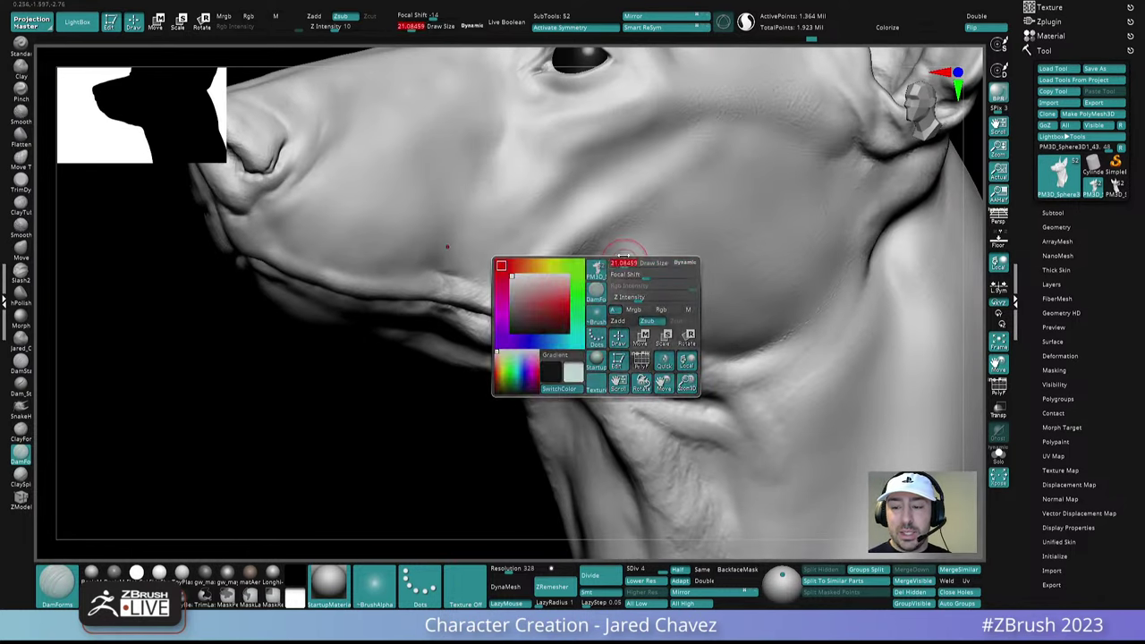
{"action": "key", "text": "shift"}
{"action": "right_click_drag", "start_coordinate": [555, 266], "coordinate": [575, 263]}
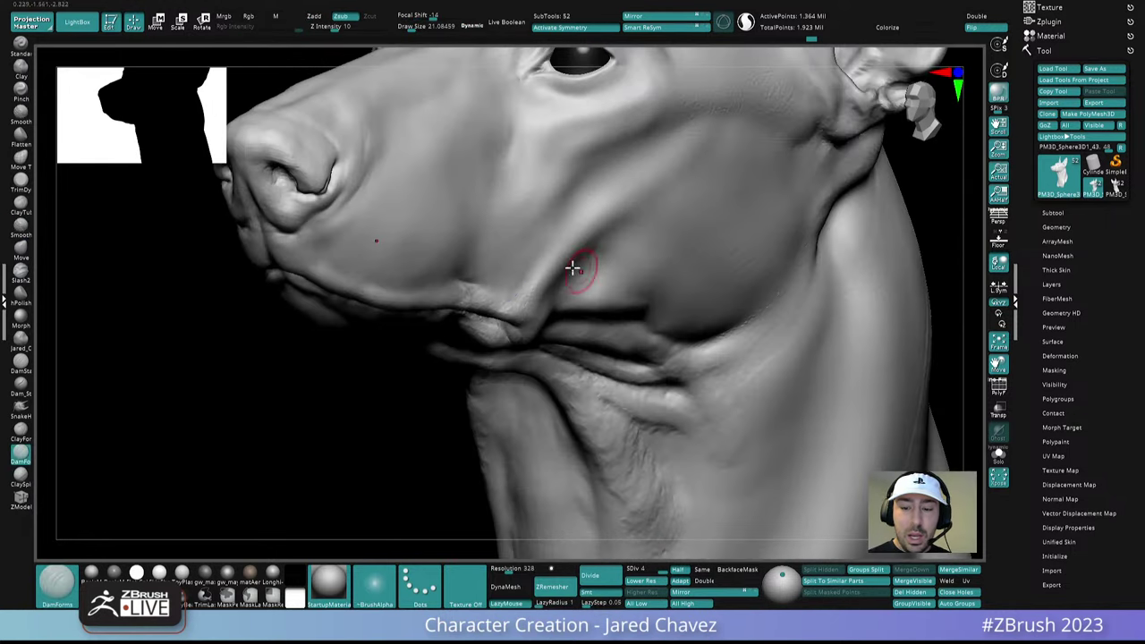
Reduce the draw size to about 17 and smooth the cheek fold and muzzle above the mouth corner
{"action": "mouse_move", "coordinate": [474, 301]}
{"action": "right_mouse_down"}
{"action": "mouse_move", "coordinate": [474, 242]}
{"action": "mouse_move", "coordinate": [381, 239]}
{"action": "right_mouse_up"}
{"action": "mouse_move", "coordinate": [483, 274]}
{"action": "right_mouse_down", "text": "ctrl"}
{"action": "mouse_move", "coordinate": [470, 259]}
{"action": "mouse_move", "coordinate": [507, 245]}
{"action": "mouse_move", "coordinate": [555, 249]}
{"action": "right_mouse_up", "text": "ctrl"}
{"action": "mouse_move", "coordinate": [554, 249]}
{"action": "right_mouse_down", "text": "ctrl"}
{"action": "mouse_move", "coordinate": [560, 338]}
{"action": "mouse_move", "coordinate": [524, 277]}
{"action": "mouse_move", "coordinate": [517, 234]}
{"action": "mouse_move", "coordinate": [527, 235]}
{"action": "mouse_move", "coordinate": [501, 238]}
{"action": "mouse_move", "coordinate": [582, 251]}
{"action": "mouse_move", "coordinate": [558, 243]}
{"action": "mouse_move", "coordinate": [509, 264]}
{"action": "mouse_move", "coordinate": [524, 294]}
{"action": "mouse_move", "coordinate": [415, 255]}
{"action": "right_mouse_up", "text": "ctrl"}
{"action": "key", "text": "space"}
{"action": "key", "text": "shift"}
{"action": "key", "text": "shift"}
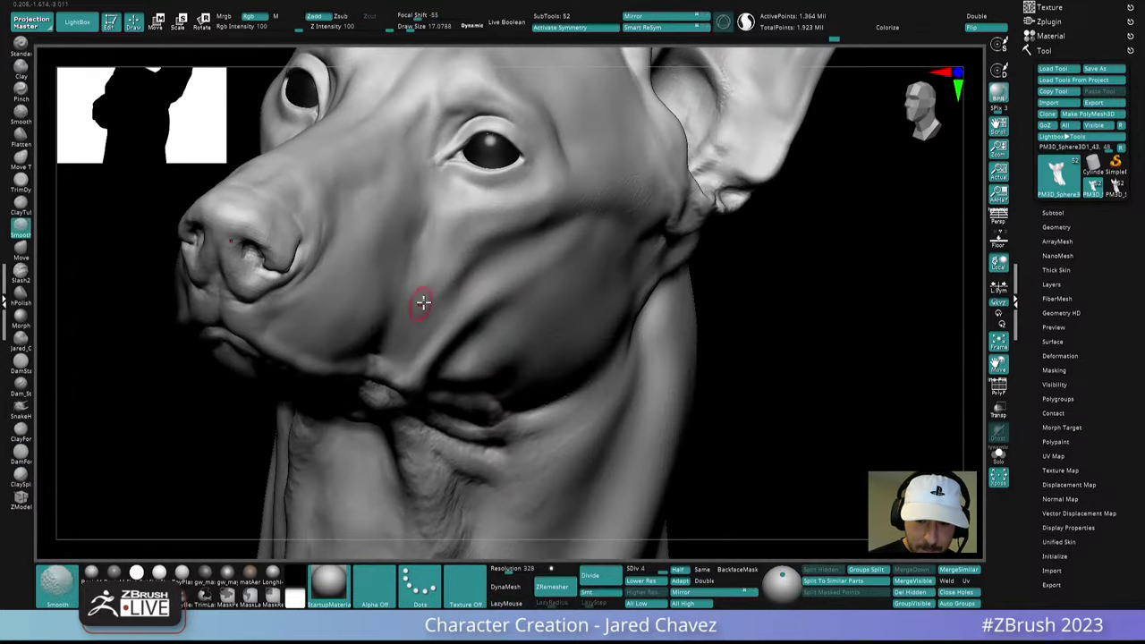
{"action": "mouse_move", "coordinate": [422, 303]}
{"action": "right_mouse_down"}
{"action": "mouse_move", "coordinate": [391, 323]}
{"action": "mouse_move", "coordinate": [468, 255]}
{"action": "mouse_move", "coordinate": [475, 235]}
{"action": "mouse_move", "coordinate": [454, 208]}
{"action": "mouse_move", "coordinate": [475, 245]}
{"action": "mouse_move", "coordinate": [457, 256]}
{"action": "mouse_move", "coordinate": [474, 320]}
{"action": "mouse_move", "coordinate": [493, 332]}
{"action": "mouse_move", "coordinate": [498, 311]}
{"action": "right_mouse_up"}
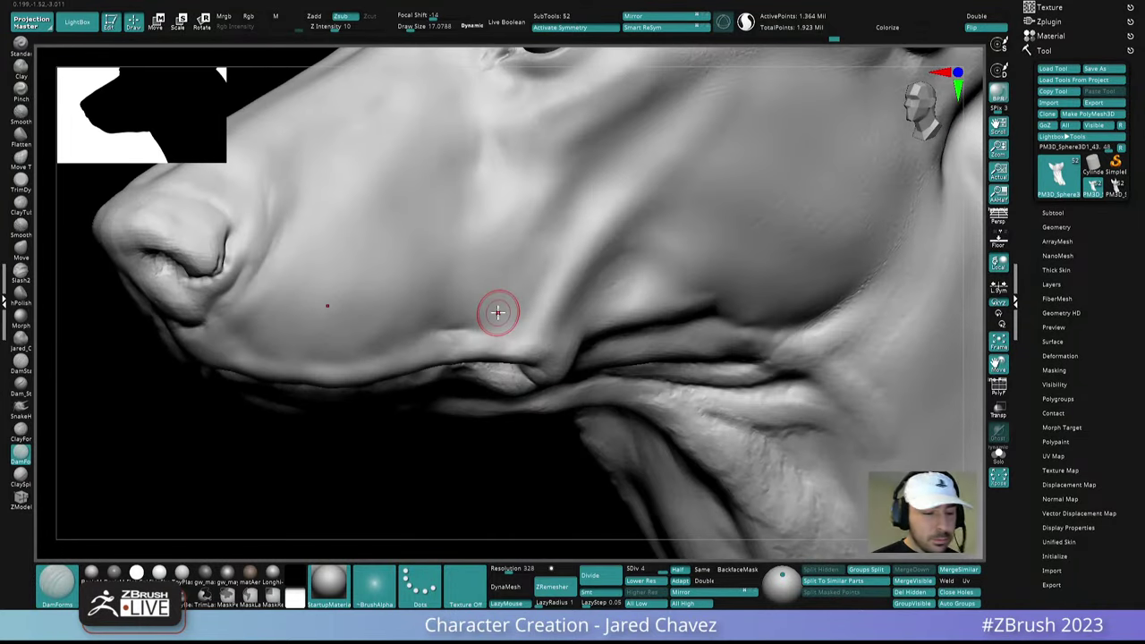
Switch to ClayForms and add strokes on the side of the muzzle just above the rear of the upper lip
{"action": "left_click", "coordinate": [21, 432]}
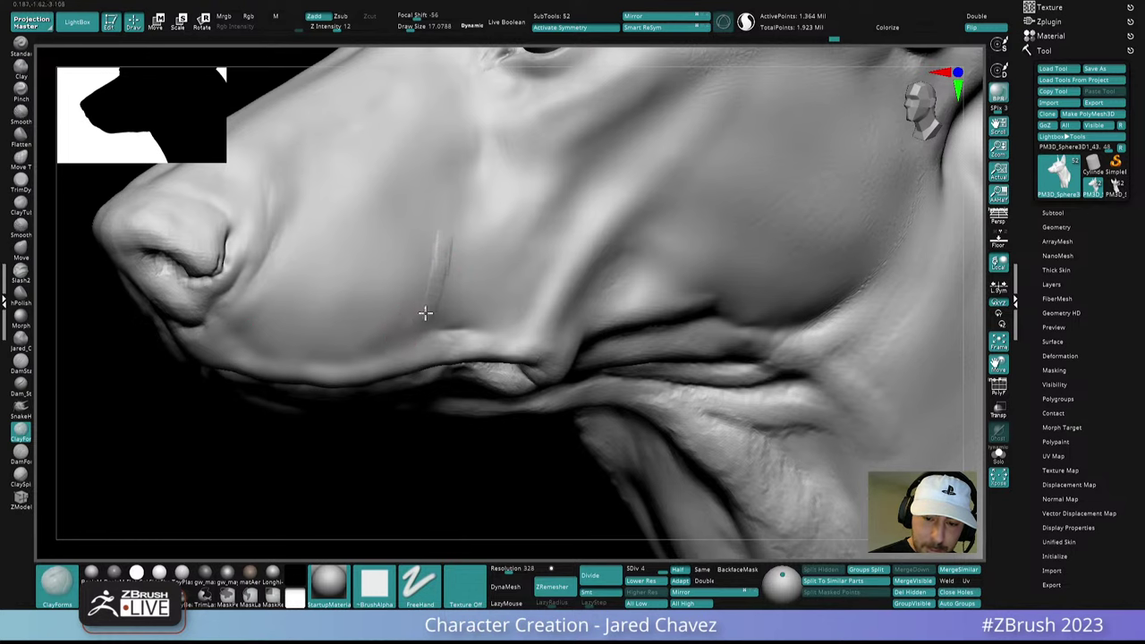
{"action": "mouse_move", "coordinate": [434, 352]}
{"action": "right_mouse_down"}
{"action": "mouse_move", "coordinate": [497, 277]}
{"action": "mouse_move", "coordinate": [523, 296]}
{"action": "right_mouse_up"}
{"action": "right_click_drag", "start_coordinate": [524, 296], "coordinate": [558, 312], "text": "ctrl"}
{"action": "left_click_drag", "start_coordinate": [554, 315], "coordinate": [525, 305], "text": "shift"}
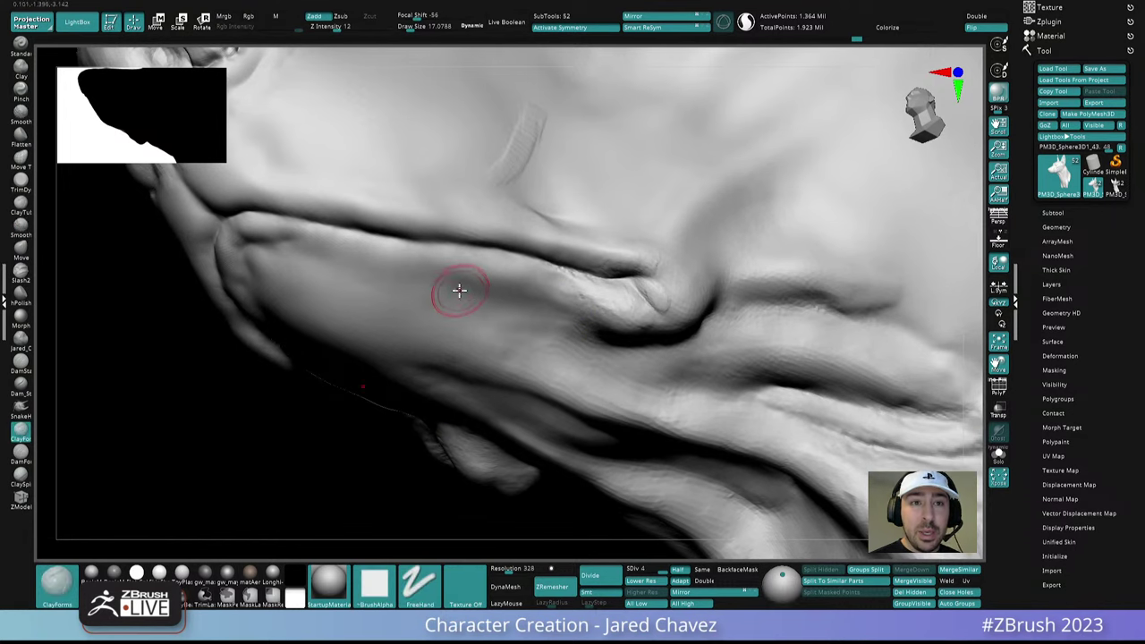
Reduce the ClayForms draw size to about 14 and lower the head mesh to subdivision level 2
{"action": "mouse_move", "coordinate": [458, 289]}
{"action": "right_mouse_down"}
{"action": "mouse_move", "coordinate": [511, 289]}
{"action": "mouse_move", "coordinate": [445, 219]}
{"action": "right_mouse_up"}
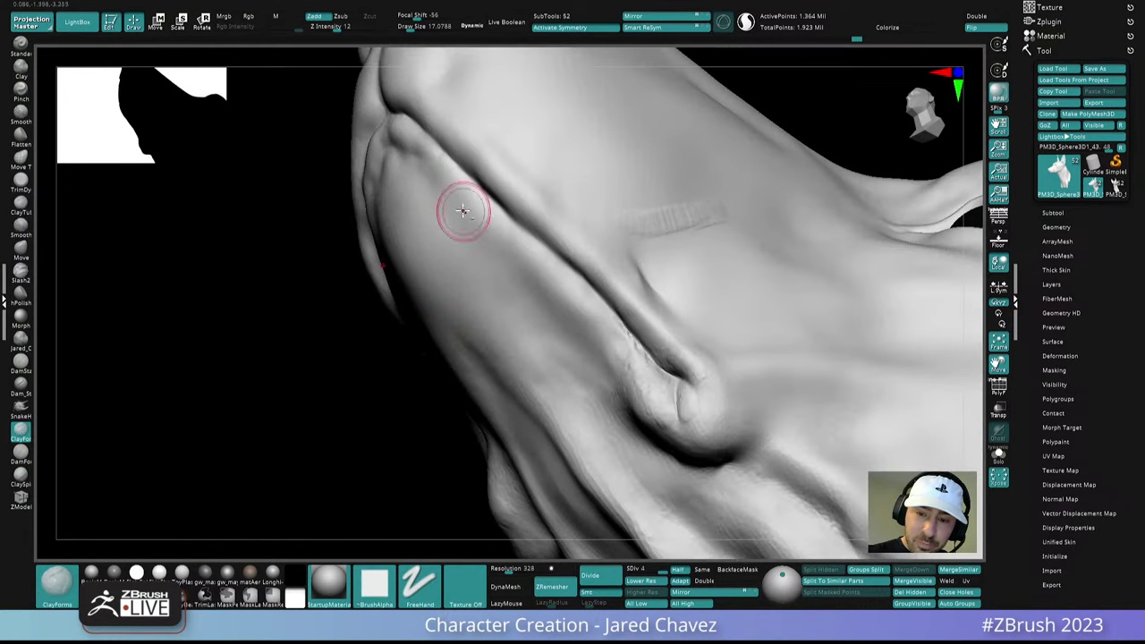
{"action": "mouse_move", "coordinate": [483, 230]}
{"action": "left_mouse_down"}
{"action": "mouse_move", "coordinate": [460, 213]}
{"action": "mouse_move", "coordinate": [479, 240]}
{"action": "left_mouse_up"}
{"action": "mouse_move", "coordinate": [506, 266]}
{"action": "right_mouse_down", "text": "ctrl"}
{"action": "mouse_move", "coordinate": [494, 295]}
{"action": "mouse_move", "coordinate": [535, 299]}
{"action": "mouse_move", "coordinate": [495, 271]}
{"action": "mouse_move", "coordinate": [545, 326]}
{"action": "mouse_move", "coordinate": [531, 306]}
{"action": "right_mouse_up", "text": "ctrl"}
{"action": "key", "text": "space"}
{"action": "left_click_drag", "start_coordinate": [532, 307], "coordinate": [531, 306]}
{"action": "left_click", "coordinate": [646, 570]}
{"action": "key", "text": "shift+d"}
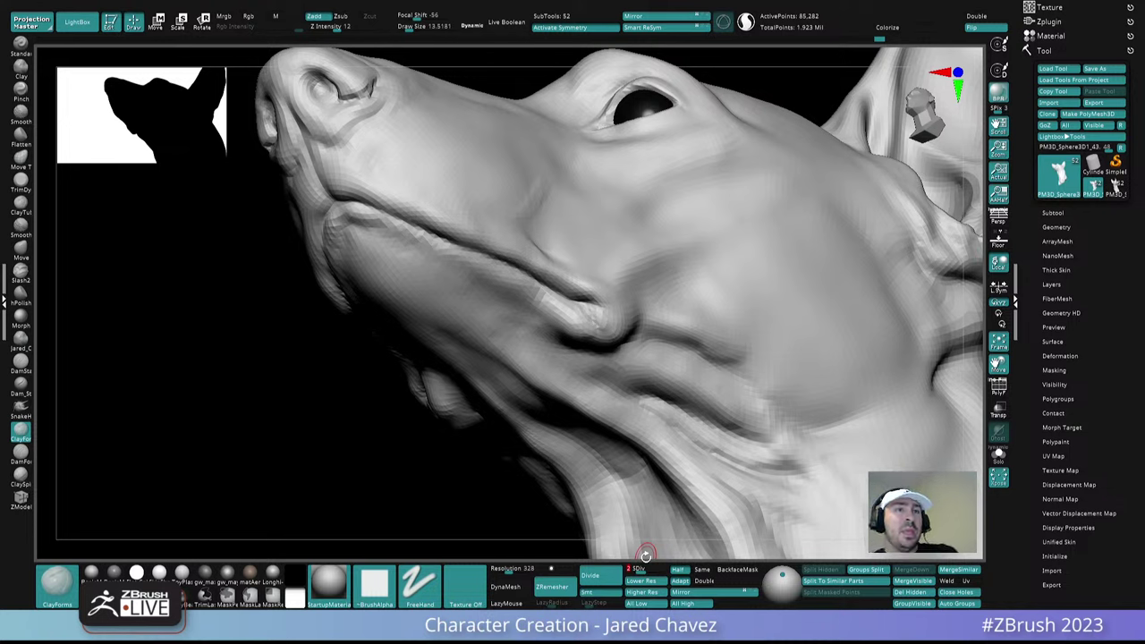
Increase the ClayForms draw size to about 17 and build up the lower lip near the mouth corner
{"action": "mouse_move", "coordinate": [645, 556]}
{"action": "right_mouse_down"}
{"action": "mouse_move", "coordinate": [563, 327]}
{"action": "mouse_move", "coordinate": [525, 292]}
{"action": "mouse_move", "coordinate": [586, 333]}
{"action": "mouse_move", "coordinate": [573, 327]}
{"action": "mouse_move", "coordinate": [549, 366]}
{"action": "mouse_move", "coordinate": [552, 302]}
{"action": "right_mouse_up"}
{"action": "right_click_drag", "start_coordinate": [581, 343], "coordinate": [538, 319]}
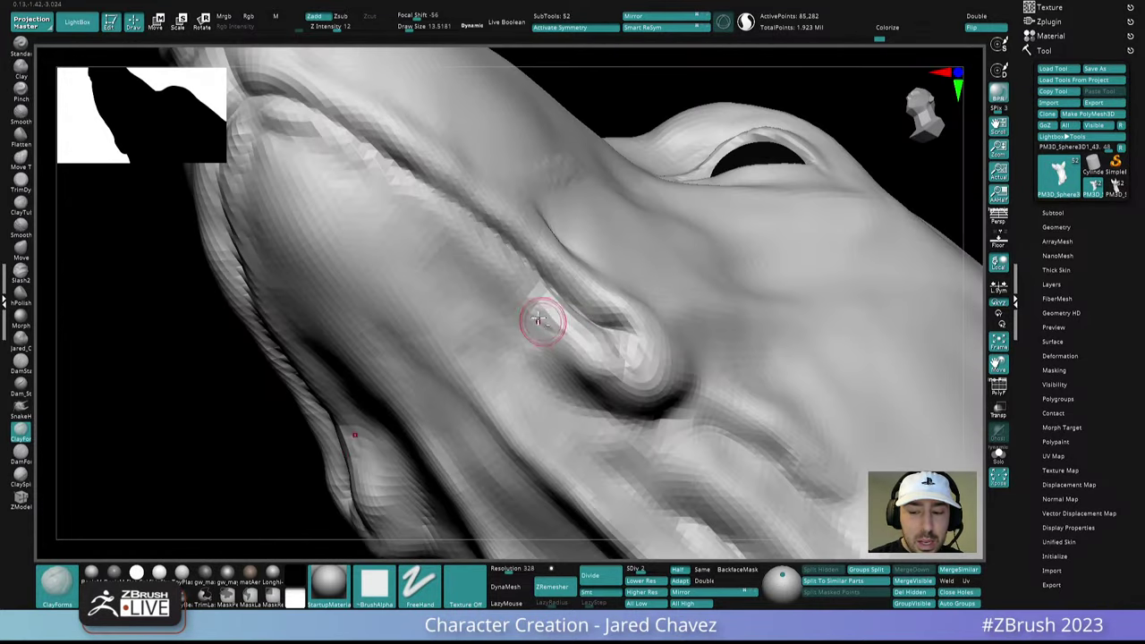
{"action": "scroll", "coordinate": [556, 345], "scroll_direction": "down", "scroll_amount": 6}
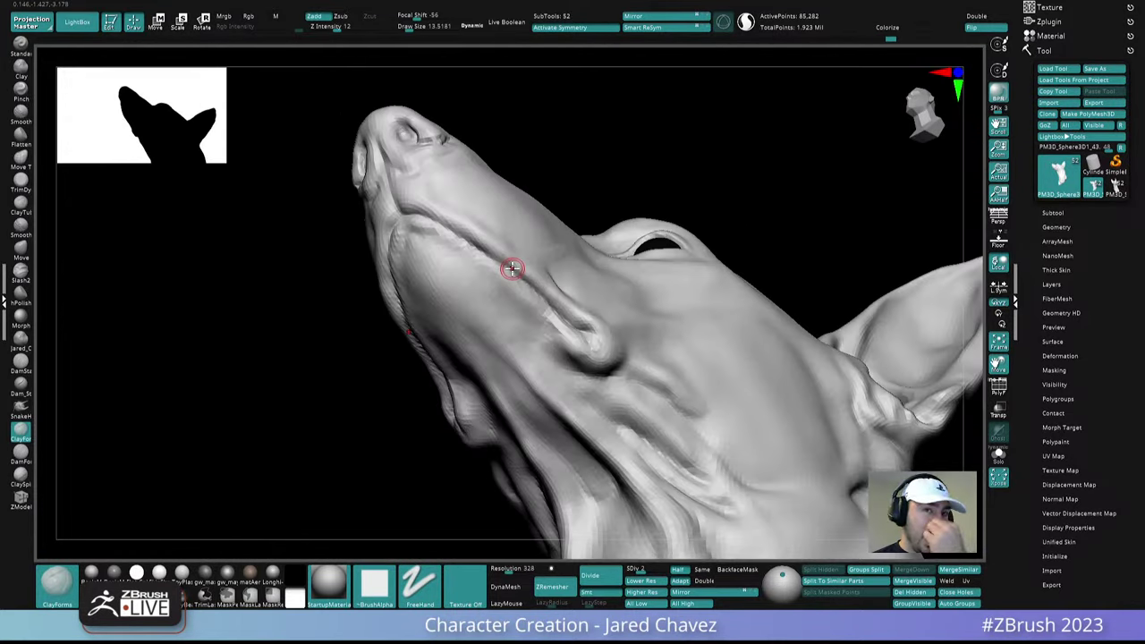
{"action": "right_click_drag", "start_coordinate": [512, 268], "coordinate": [562, 315]}
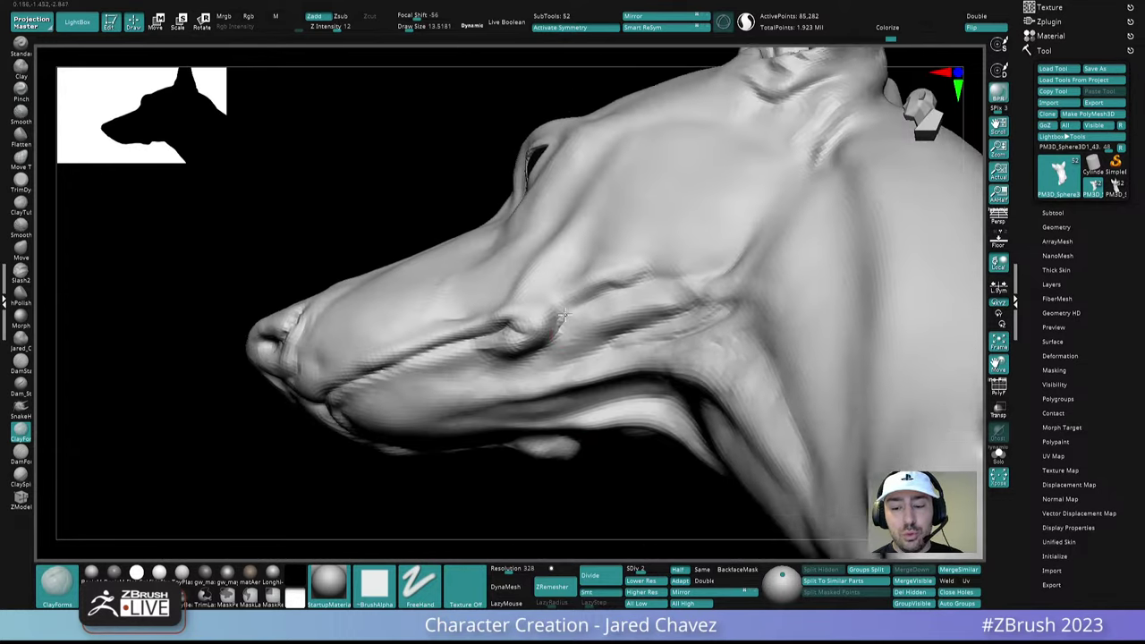
{"action": "scroll", "coordinate": [562, 315], "scroll_direction": "up", "scroll_amount": 5}
{"action": "key", "text": "space"}
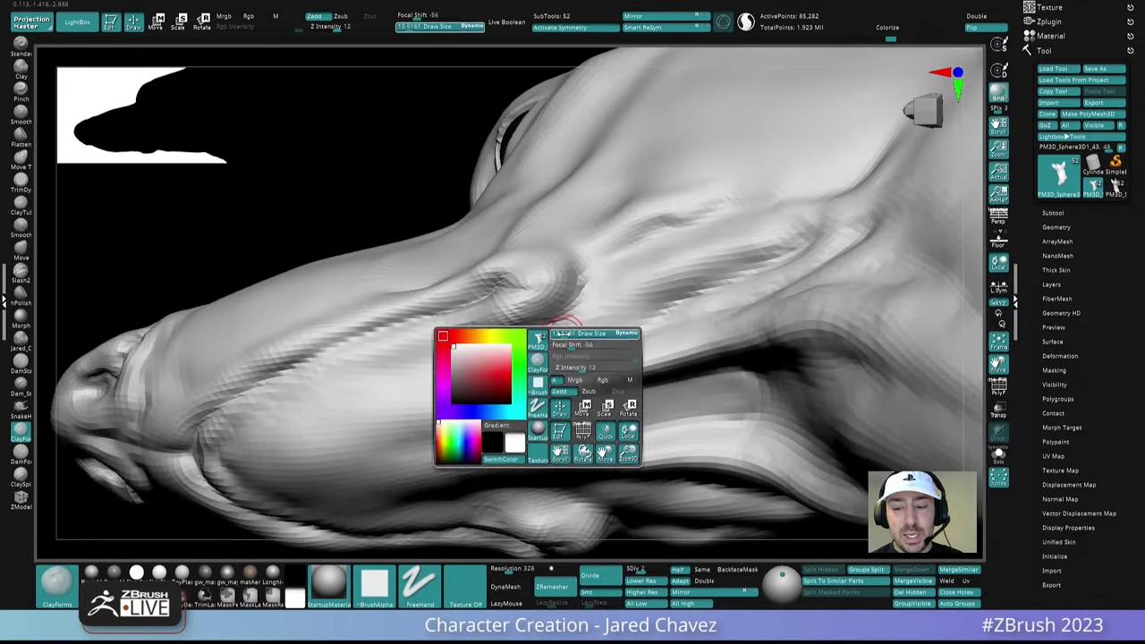
{"action": "left_click_drag", "start_coordinate": [564, 333], "coordinate": [568, 333]}
{"action": "mouse_move", "coordinate": [568, 331]}
{"action": "right_mouse_down"}
{"action": "mouse_move", "coordinate": [573, 308]}
{"action": "mouse_move", "coordinate": [544, 312]}
{"action": "mouse_move", "coordinate": [531, 350]}
{"action": "mouse_move", "coordinate": [510, 356]}
{"action": "right_mouse_up"}
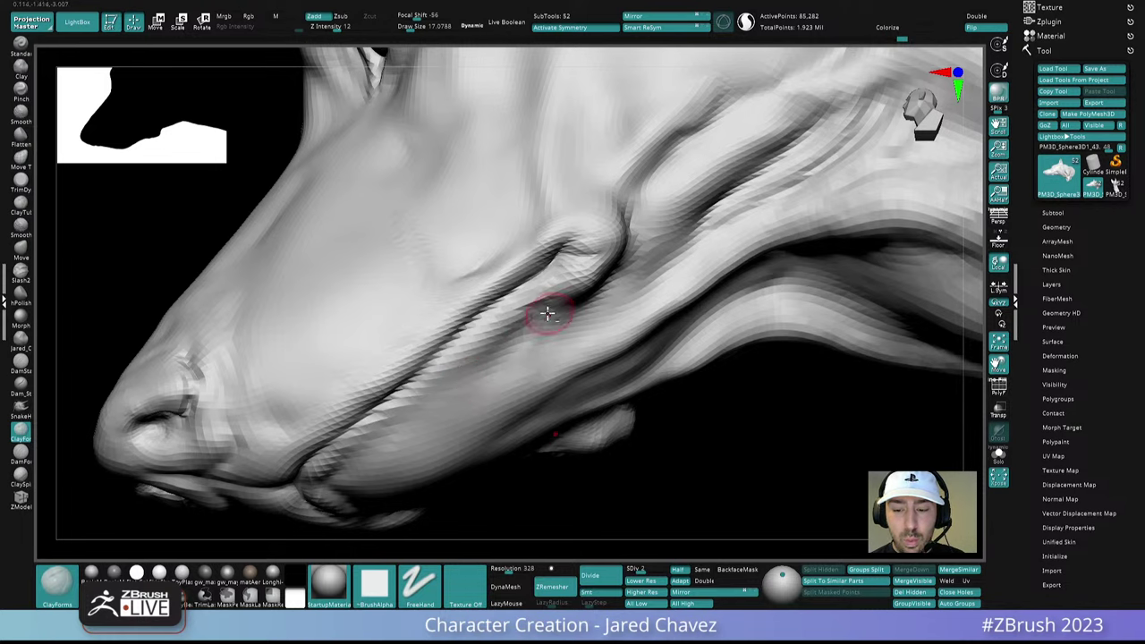
{"action": "right_click_drag", "start_coordinate": [530, 361], "coordinate": [598, 296]}
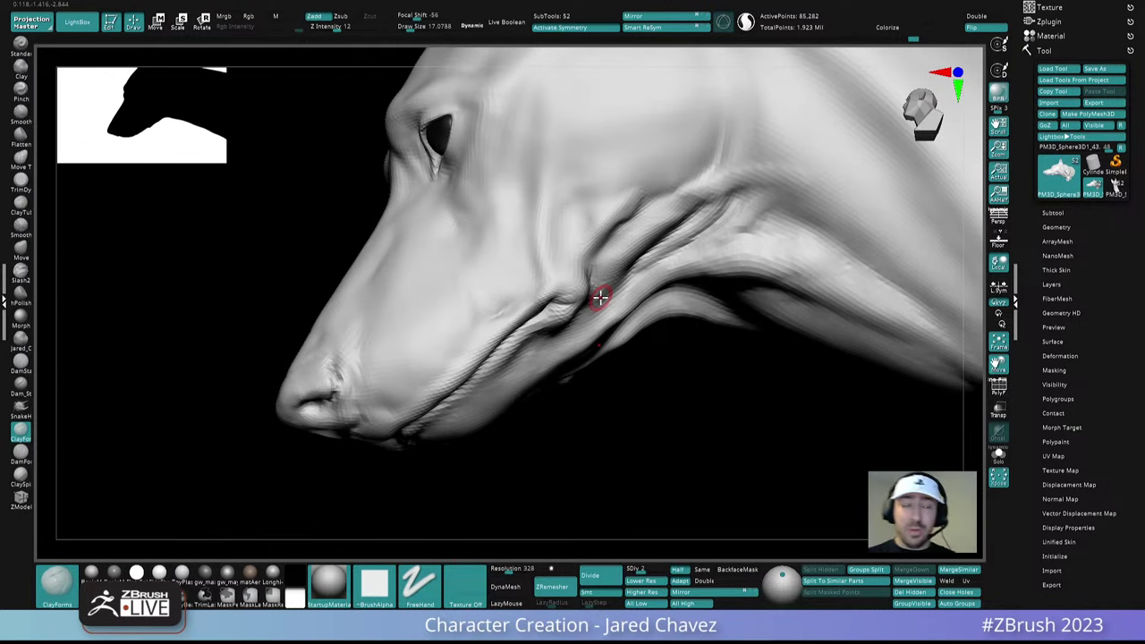
Smooth the lower lip and the side of the lower jaw at the current subdivision level
{"action": "mouse_move", "coordinate": [556, 319]}
{"action": "right_mouse_down"}
{"action": "mouse_move", "coordinate": [588, 301]}
{"action": "mouse_move", "coordinate": [527, 325]}
{"action": "mouse_move", "coordinate": [549, 251]}
{"action": "mouse_move", "coordinate": [542, 207]}
{"action": "right_mouse_up"}
{"action": "left_click_drag", "start_coordinate": [542, 206], "coordinate": [538, 275], "text": "shift"}
{"action": "mouse_move", "coordinate": [488, 305]}
{"action": "right_mouse_down"}
{"action": "mouse_move", "coordinate": [550, 238]}
{"action": "mouse_move", "coordinate": [556, 250]}
{"action": "mouse_move", "coordinate": [614, 248]}
{"action": "mouse_move", "coordinate": [609, 294]}
{"action": "mouse_move", "coordinate": [593, 302]}
{"action": "right_mouse_up"}
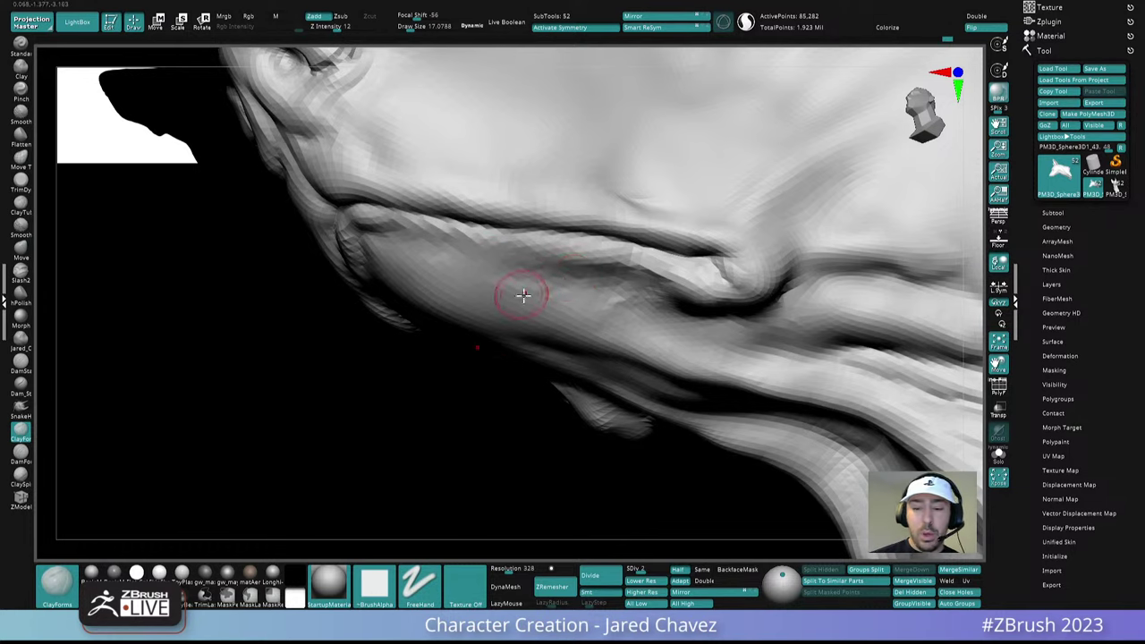
{"action": "right_click_drag", "start_coordinate": [519, 289], "coordinate": [561, 271]}
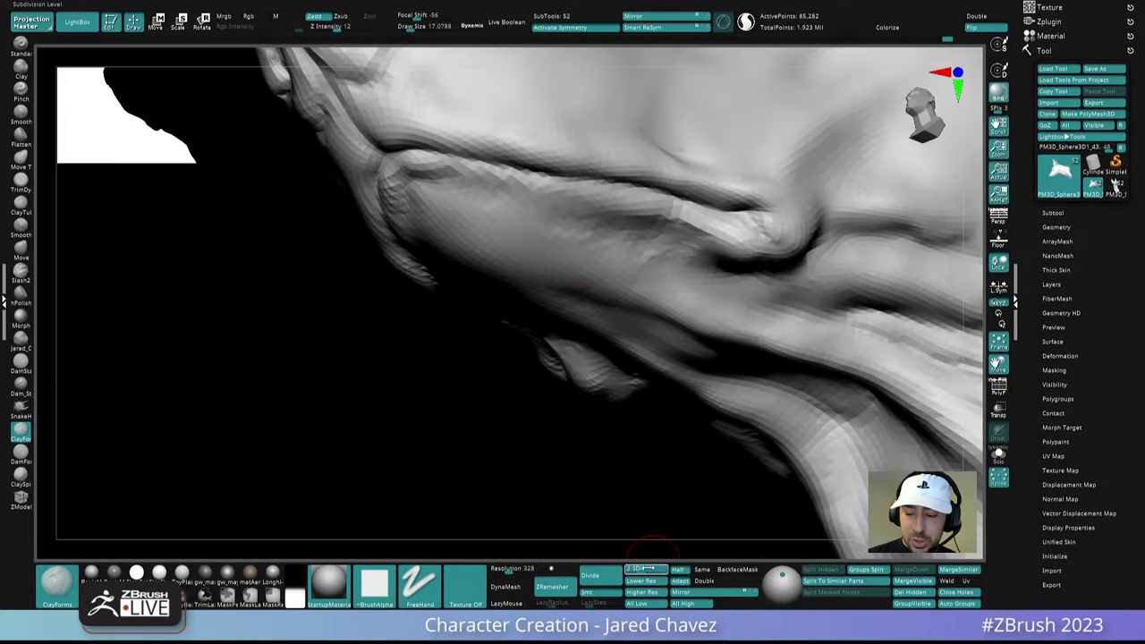
Raise the head to subdivision level 3 and smooth away the stroke marks on the muzzle above the mouth corner
{"action": "left_click", "coordinate": [657, 568]}
{"action": "right_click_drag", "start_coordinate": [630, 253], "coordinate": [572, 337]}
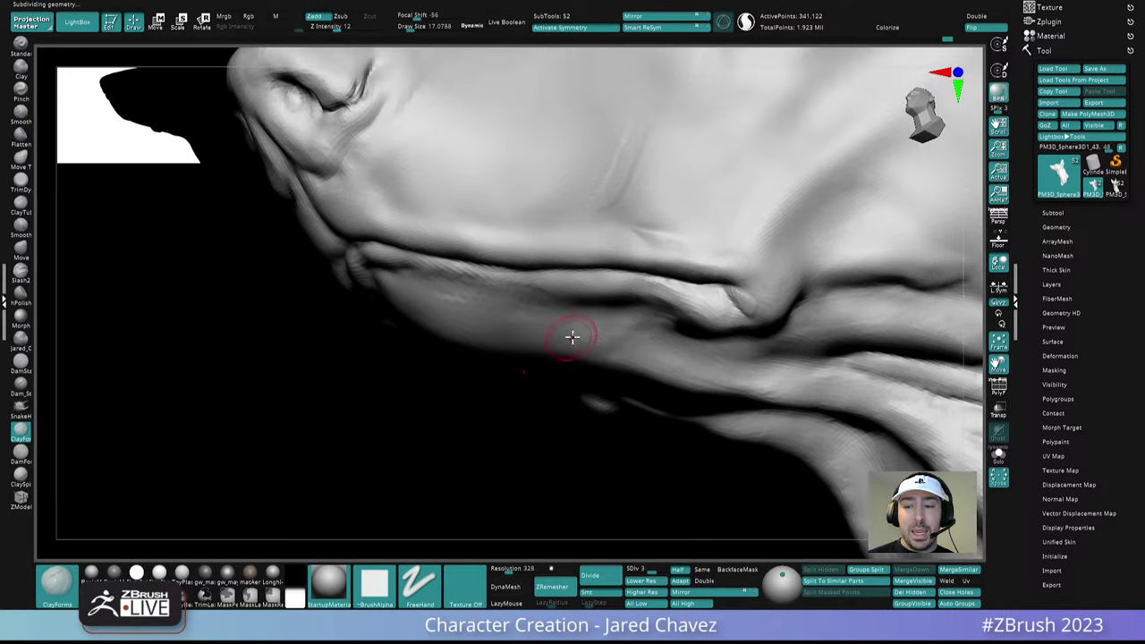
{"action": "key", "text": "shift"}
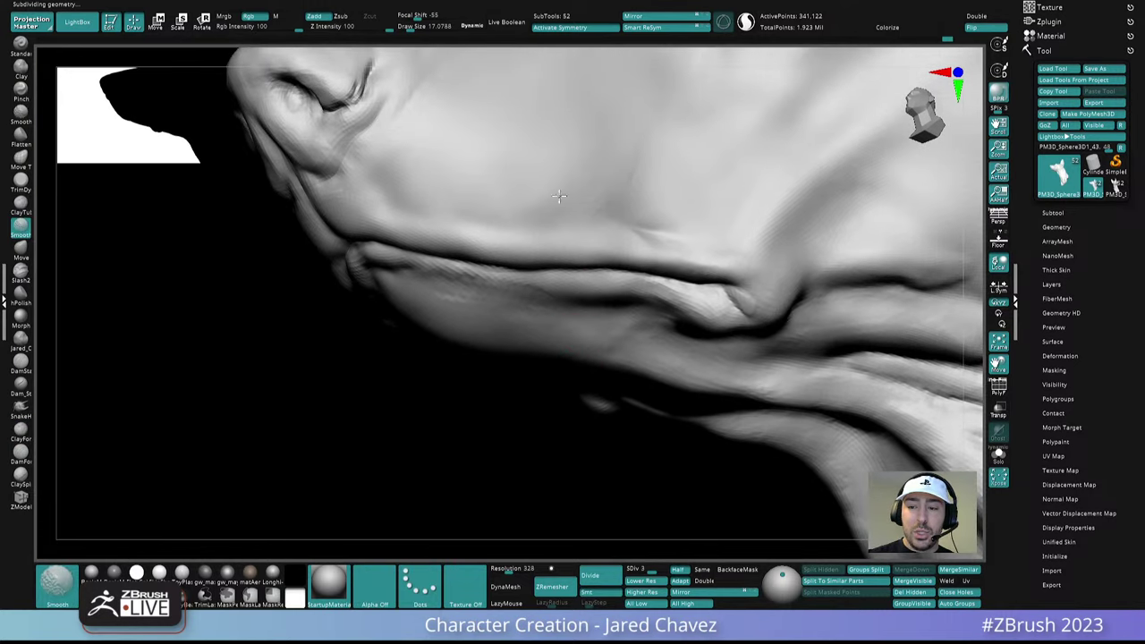
{"action": "right_click_drag", "start_coordinate": [637, 168], "coordinate": [597, 258], "text": "ctrl"}
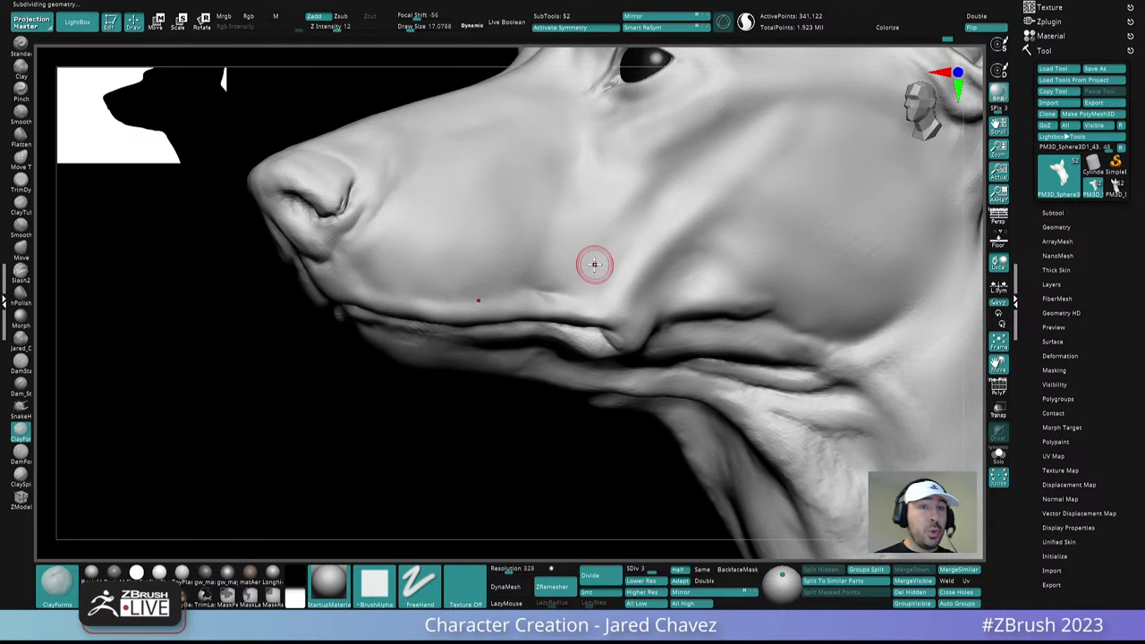
Build up the side of the lower jaw just below the front of the lip line and smooth it
{"action": "right_click_drag", "start_coordinate": [529, 305], "coordinate": [475, 314]}
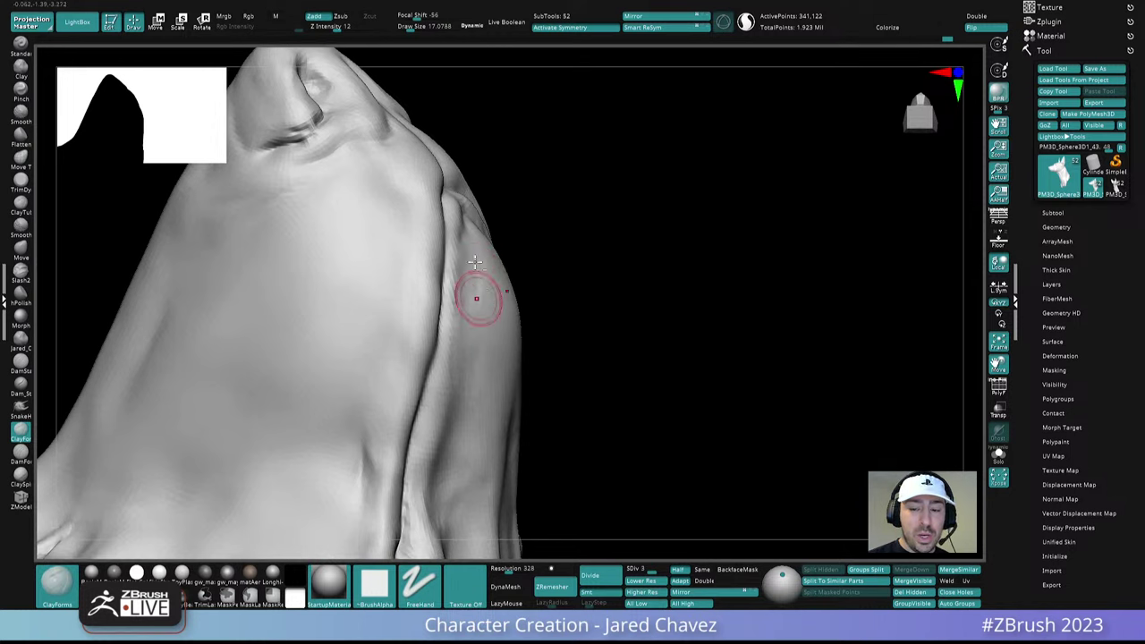
{"action": "left_click_drag", "start_coordinate": [475, 320], "coordinate": [475, 324]}
{"action": "mouse_move", "coordinate": [481, 263]}
{"action": "right_mouse_down"}
{"action": "mouse_move", "coordinate": [461, 297]}
{"action": "mouse_move", "coordinate": [489, 251]}
{"action": "right_mouse_up"}
{"action": "left_click_drag", "start_coordinate": [488, 250], "coordinate": [483, 295], "text": "shift"}
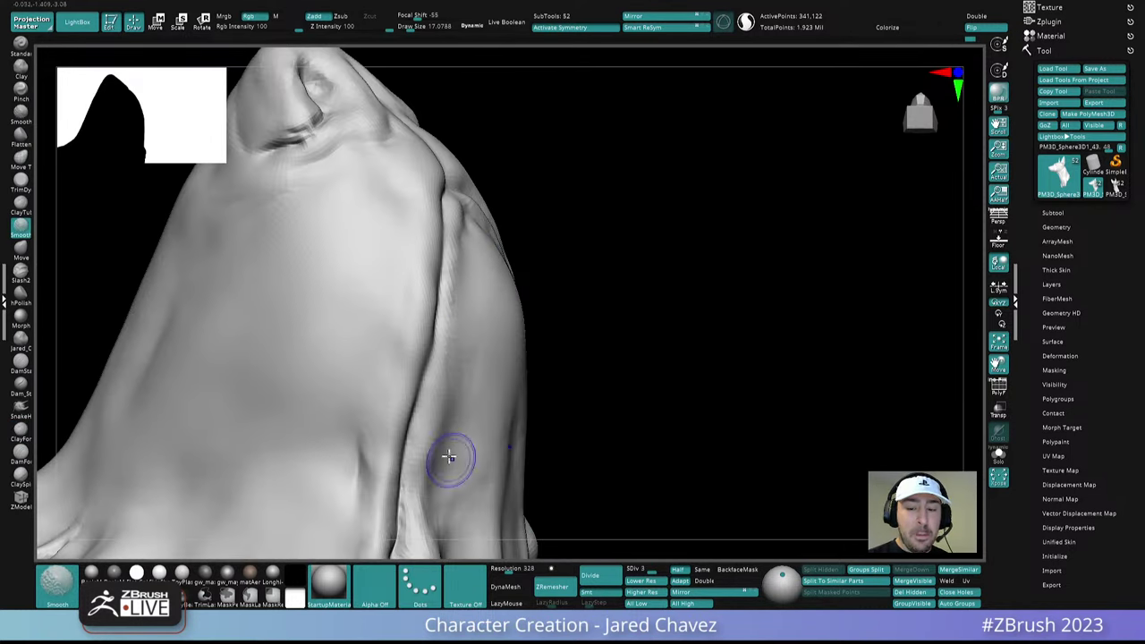
Build up the side of the lower jaw beneath the lip line with ClayForms and smooth out the strokes
{"action": "mouse_move", "coordinate": [447, 455]}
{"action": "right_mouse_down"}
{"action": "mouse_move", "coordinate": [517, 256]}
{"action": "mouse_move", "coordinate": [469, 299]}
{"action": "right_mouse_up"}
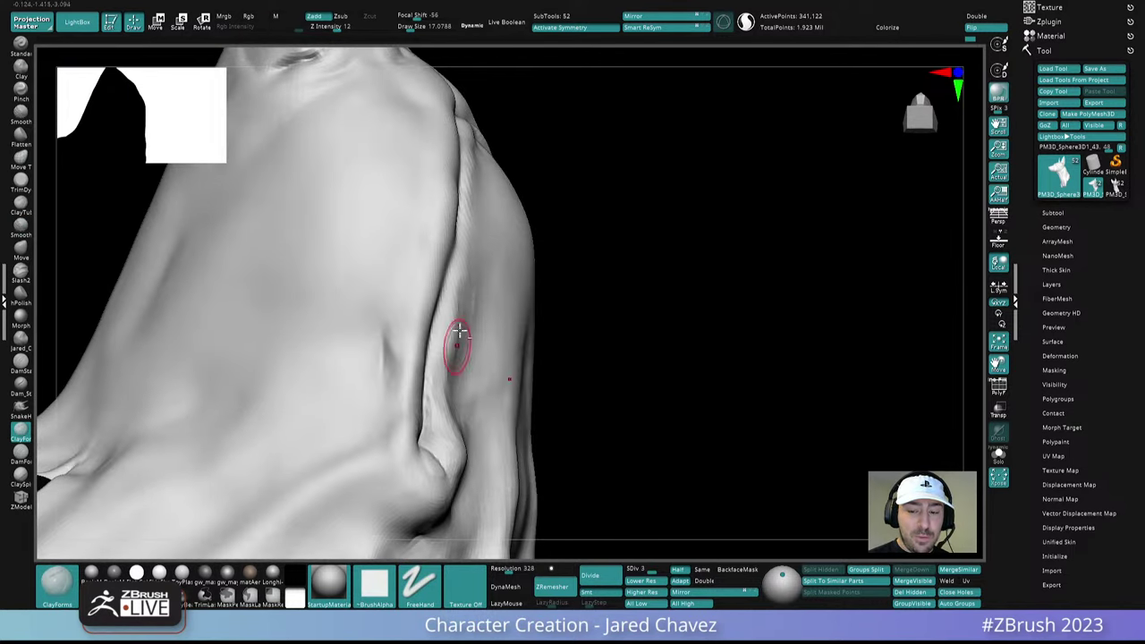
{"action": "right_click_drag", "start_coordinate": [501, 271], "coordinate": [524, 301]}
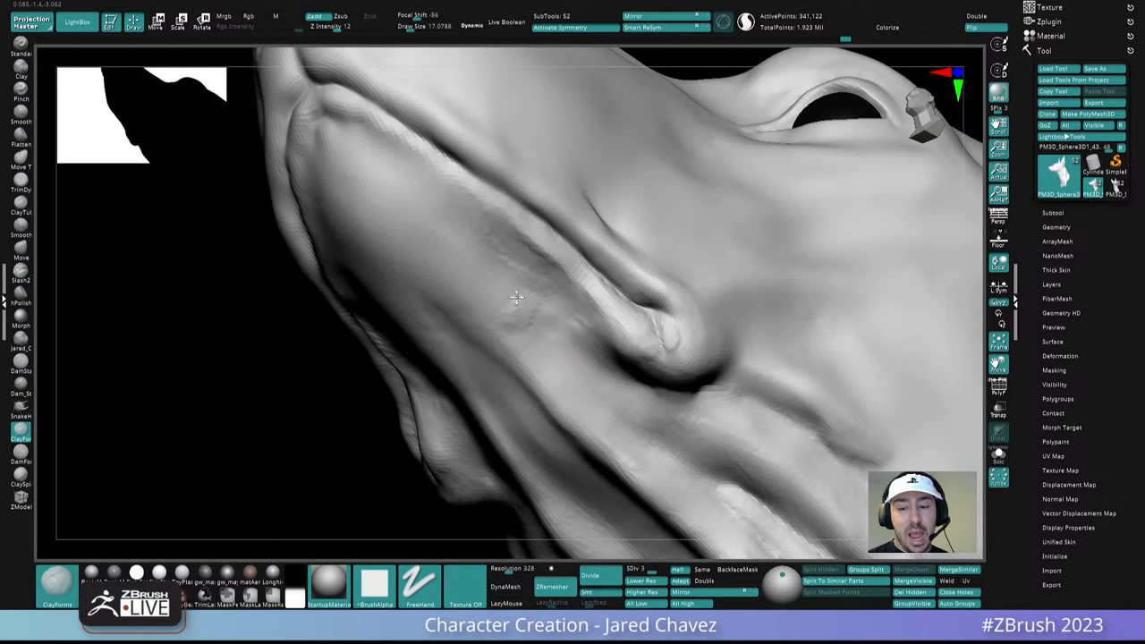
{"action": "right_click_drag", "start_coordinate": [448, 238], "coordinate": [448, 192]}
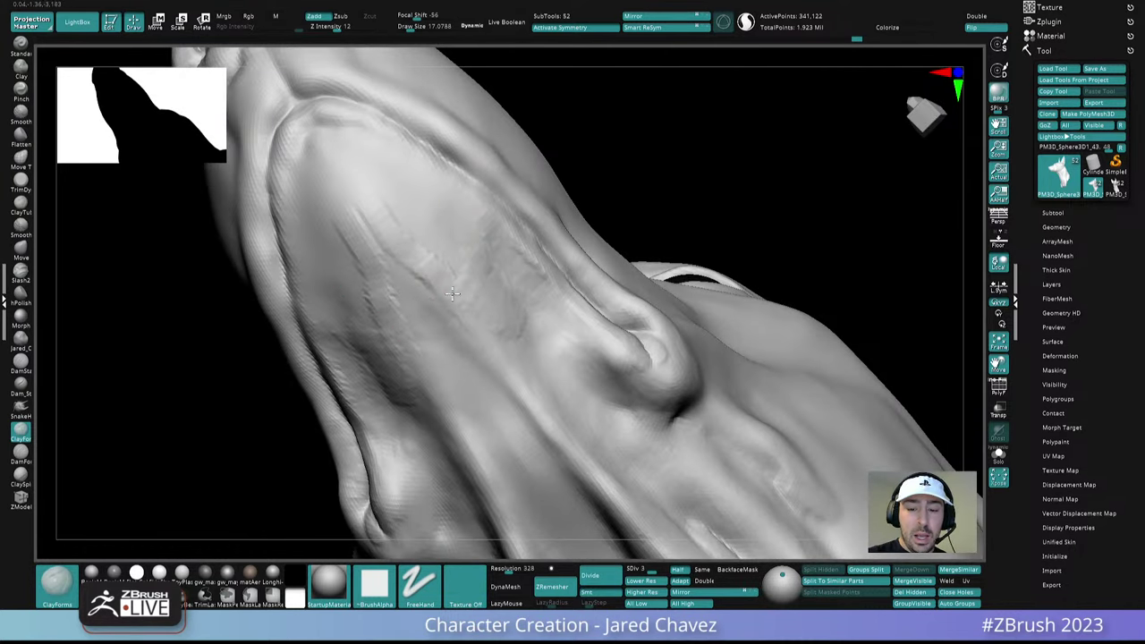
{"action": "right_click_drag", "start_coordinate": [453, 294], "coordinate": [474, 331]}
{"action": "mouse_move", "coordinate": [485, 307]}
{"action": "left_mouse_down"}
{"action": "mouse_move", "coordinate": [465, 260]}
{"action": "mouse_move", "coordinate": [384, 208]}
{"action": "left_mouse_up"}
{"action": "right_click_drag", "start_coordinate": [384, 207], "coordinate": [421, 206]}
{"action": "left_click_drag", "start_coordinate": [419, 204], "coordinate": [393, 220], "text": "shift"}
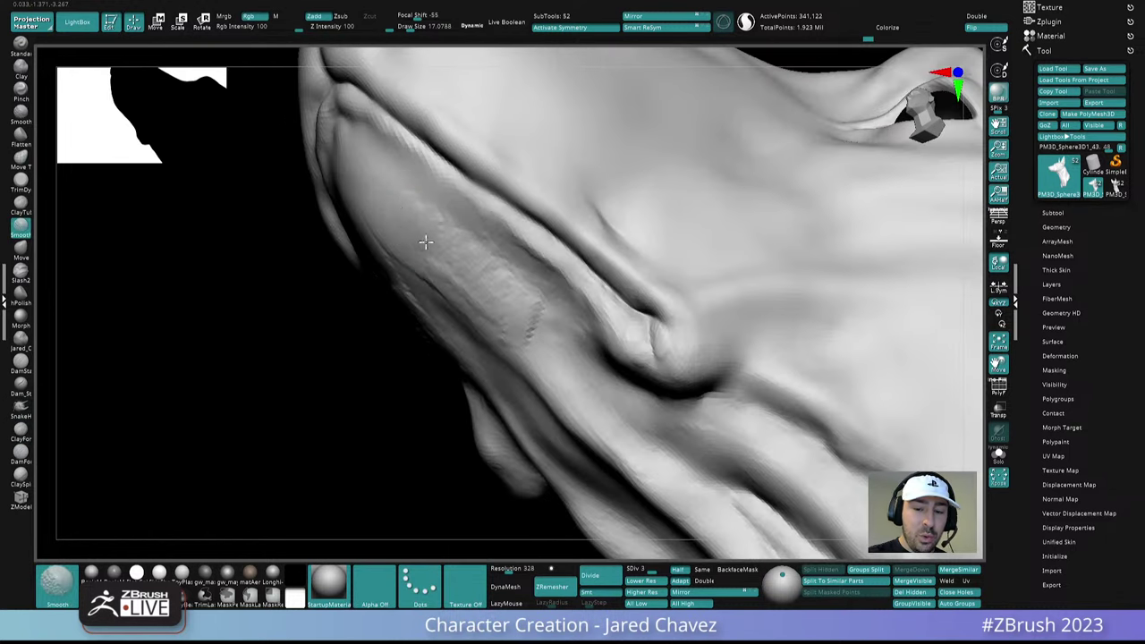
{"action": "right_click_drag", "start_coordinate": [433, 277], "coordinate": [421, 220]}
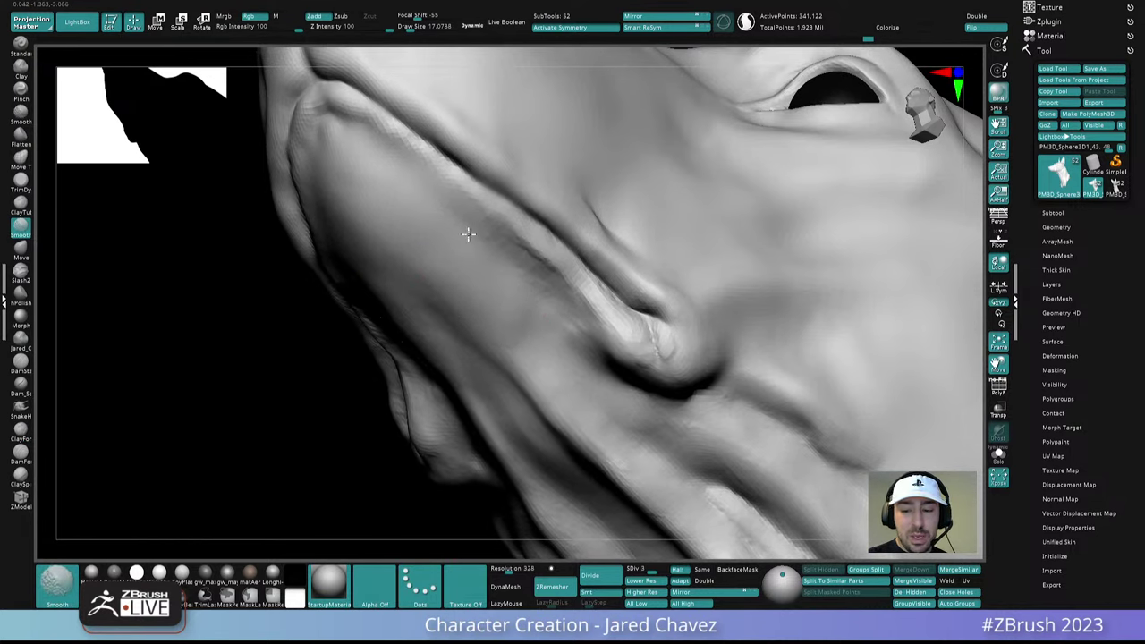
Reduce the ClayForms draw size to about 13.5 and build up the area under the lower lip near the mouth corner, smoothing it
{"action": "mouse_move", "coordinate": [468, 234]}
{"action": "right_mouse_down", "text": "ctrl"}
{"action": "mouse_move", "coordinate": [486, 187]}
{"action": "mouse_move", "coordinate": [559, 293]}
{"action": "right_mouse_up", "text": "ctrl"}
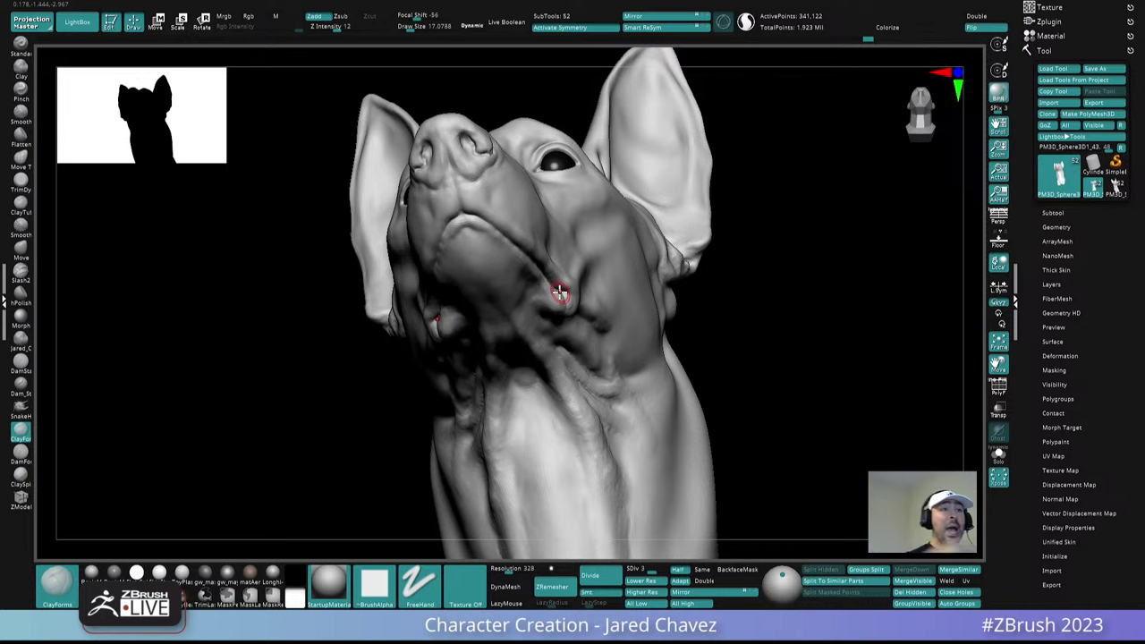
{"action": "right_click_drag", "start_coordinate": [560, 292], "coordinate": [533, 315]}
{"action": "right_click_drag", "start_coordinate": [541, 252], "coordinate": [475, 378]}
{"action": "right_click_drag", "start_coordinate": [481, 318], "coordinate": [512, 336], "text": "ctrl"}
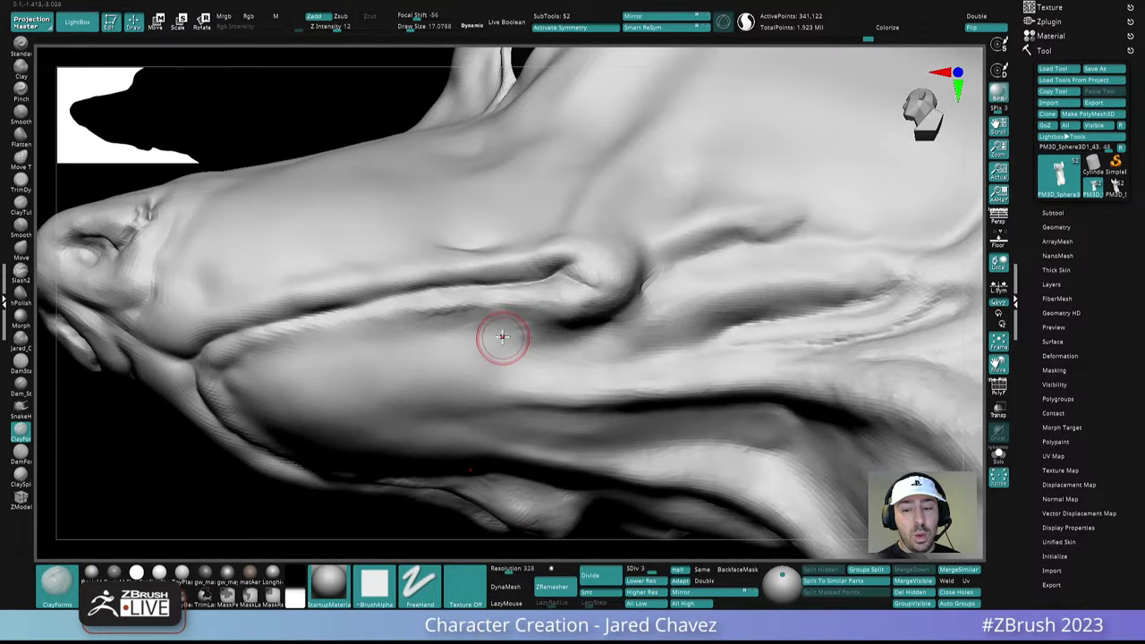
{"action": "right_click", "coordinate": [503, 338]}
{"action": "left_click", "coordinate": [499, 339]}
{"action": "left_click_drag", "start_coordinate": [506, 294], "coordinate": [430, 321]}
{"action": "mouse_move", "coordinate": [475, 331]}
{"action": "right_mouse_down"}
{"action": "mouse_move", "coordinate": [507, 256]}
{"action": "mouse_move", "coordinate": [536, 398]}
{"action": "mouse_move", "coordinate": [493, 383]}
{"action": "right_mouse_up"}
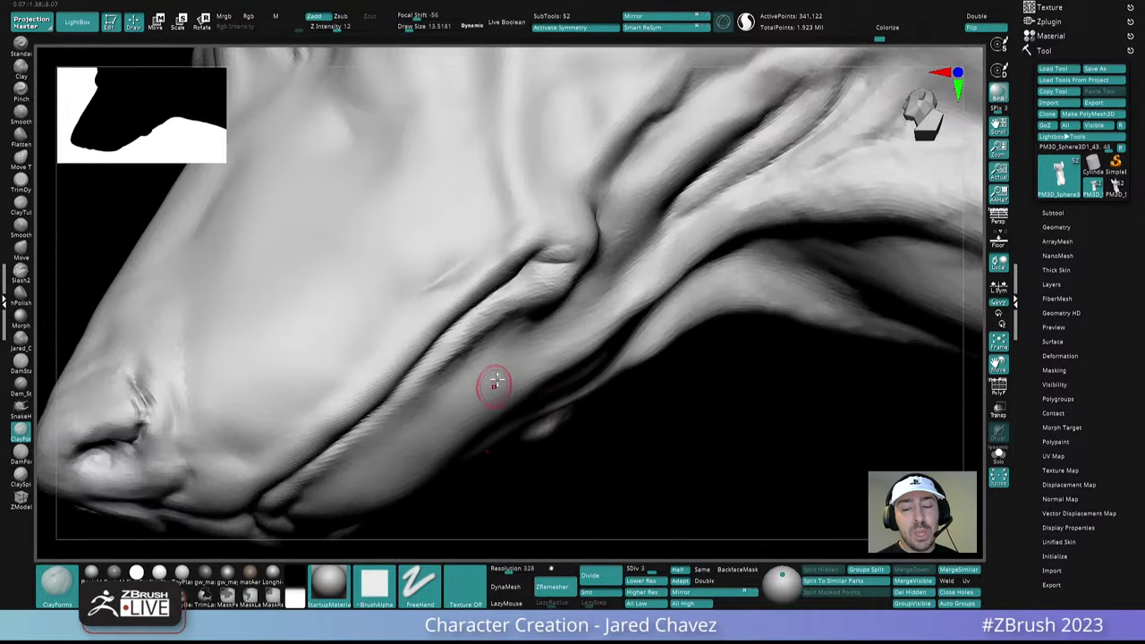
{"action": "key", "text": "shift"}
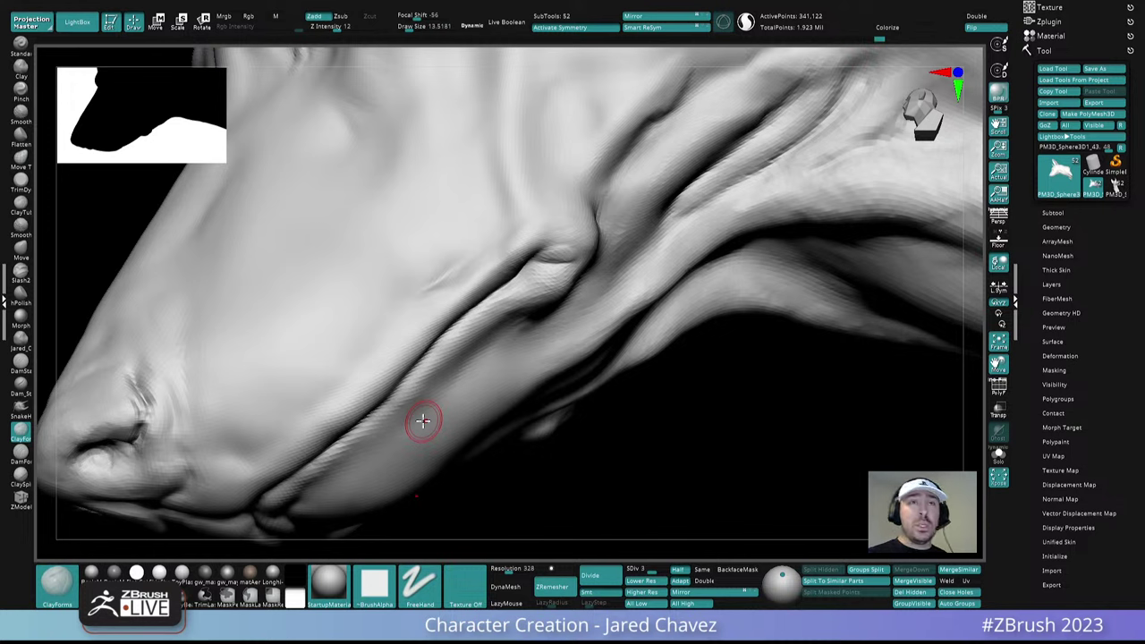
Fill out the upper side of the lower jaw along the front half of the lower lip and soften it
{"action": "mouse_move", "coordinate": [422, 420]}
{"action": "right_mouse_down"}
{"action": "mouse_move", "coordinate": [532, 376]}
{"action": "mouse_move", "coordinate": [522, 330]}
{"action": "mouse_move", "coordinate": [594, 305]}
{"action": "mouse_move", "coordinate": [556, 309]}
{"action": "mouse_move", "coordinate": [526, 257]}
{"action": "right_mouse_up"}
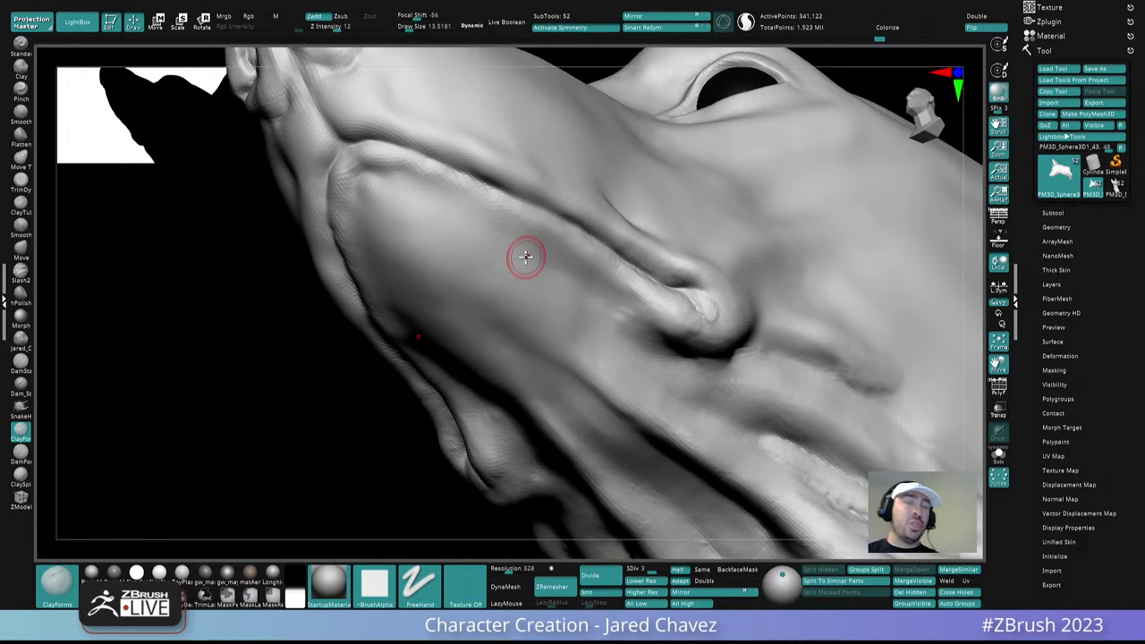
{"action": "mouse_move", "coordinate": [618, 328]}
{"action": "right_mouse_down"}
{"action": "mouse_move", "coordinate": [601, 352]}
{"action": "mouse_move", "coordinate": [603, 274]}
{"action": "mouse_move", "coordinate": [522, 259]}
{"action": "right_mouse_up"}
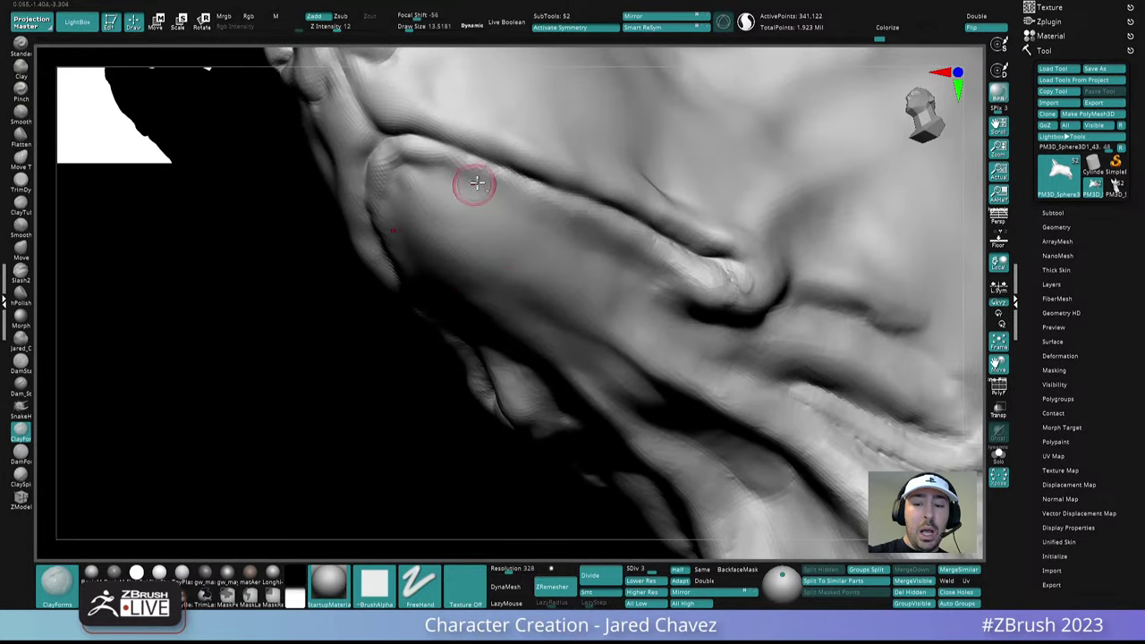
{"action": "left_click_drag", "start_coordinate": [489, 196], "coordinate": [580, 238]}
{"action": "right_click_drag", "start_coordinate": [579, 238], "coordinate": [518, 221]}
{"action": "key", "text": "shift"}
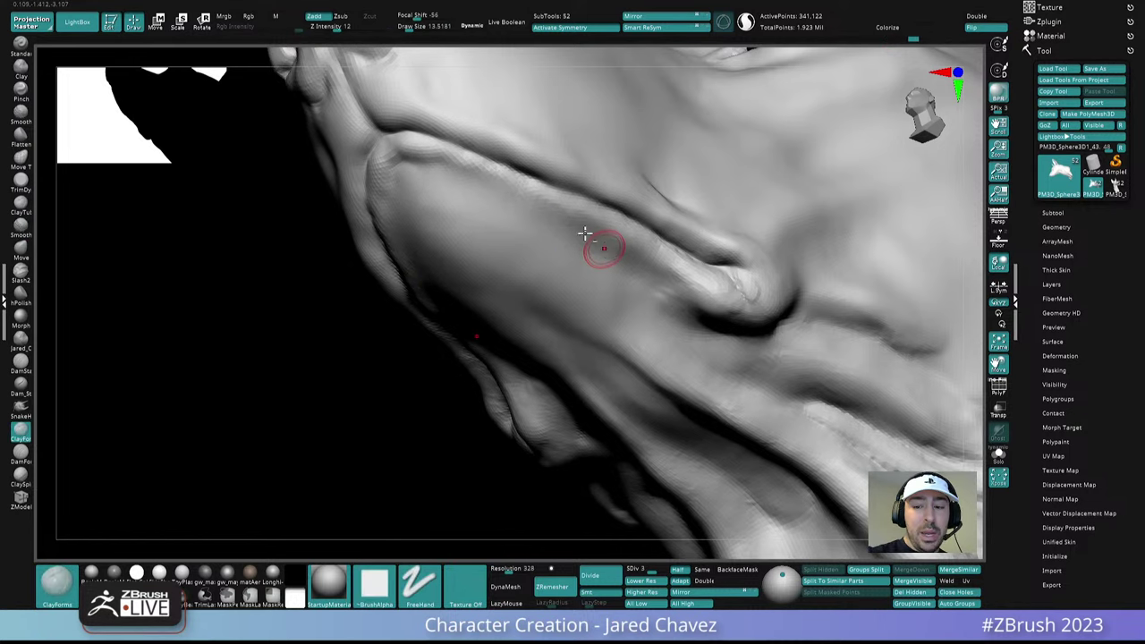
Build up the form beneath the middle of the lower lip and smooth it into the side of the jaw
{"action": "mouse_move", "coordinate": [600, 246]}
{"action": "right_mouse_down", "text": "ctrl"}
{"action": "mouse_move", "coordinate": [616, 266]}
{"action": "mouse_move", "coordinate": [612, 299]}
{"action": "mouse_move", "coordinate": [519, 269]}
{"action": "mouse_move", "coordinate": [547, 358]}
{"action": "right_mouse_up", "text": "ctrl"}
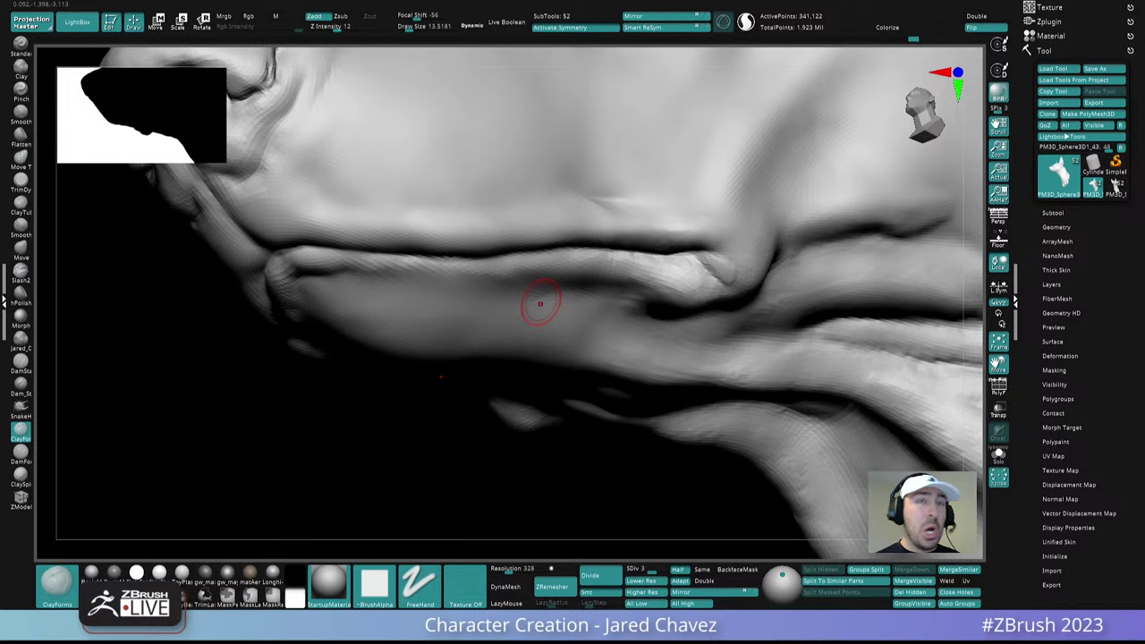
{"action": "mouse_move", "coordinate": [540, 304]}
{"action": "right_mouse_down"}
{"action": "mouse_move", "coordinate": [670, 345]}
{"action": "mouse_move", "coordinate": [567, 340]}
{"action": "mouse_move", "coordinate": [601, 296]}
{"action": "mouse_move", "coordinate": [519, 253]}
{"action": "mouse_move", "coordinate": [543, 302]}
{"action": "mouse_move", "coordinate": [443, 340]}
{"action": "mouse_move", "coordinate": [452, 302]}
{"action": "mouse_move", "coordinate": [517, 315]}
{"action": "right_mouse_up"}
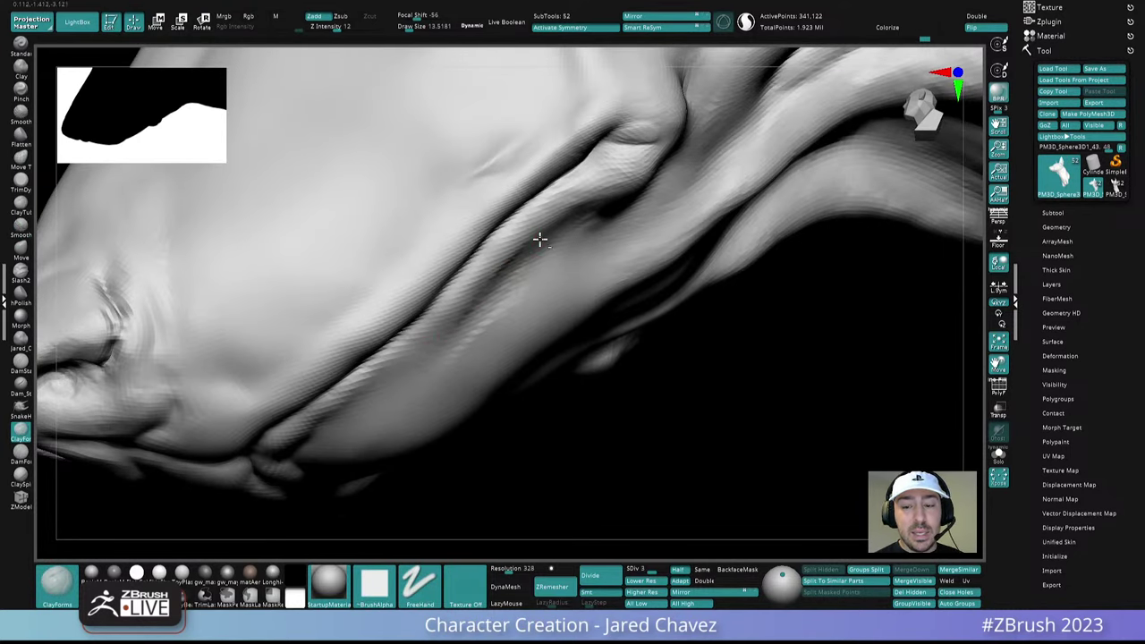
{"action": "right_click_drag", "start_coordinate": [450, 328], "coordinate": [448, 358]}
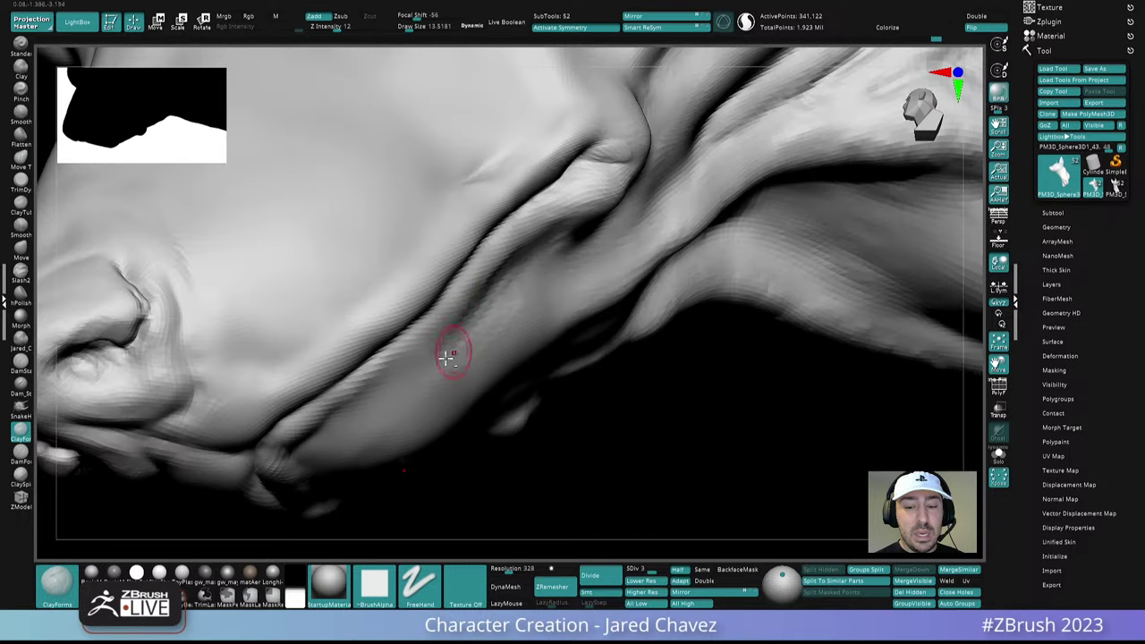
{"action": "key", "text": "shift"}
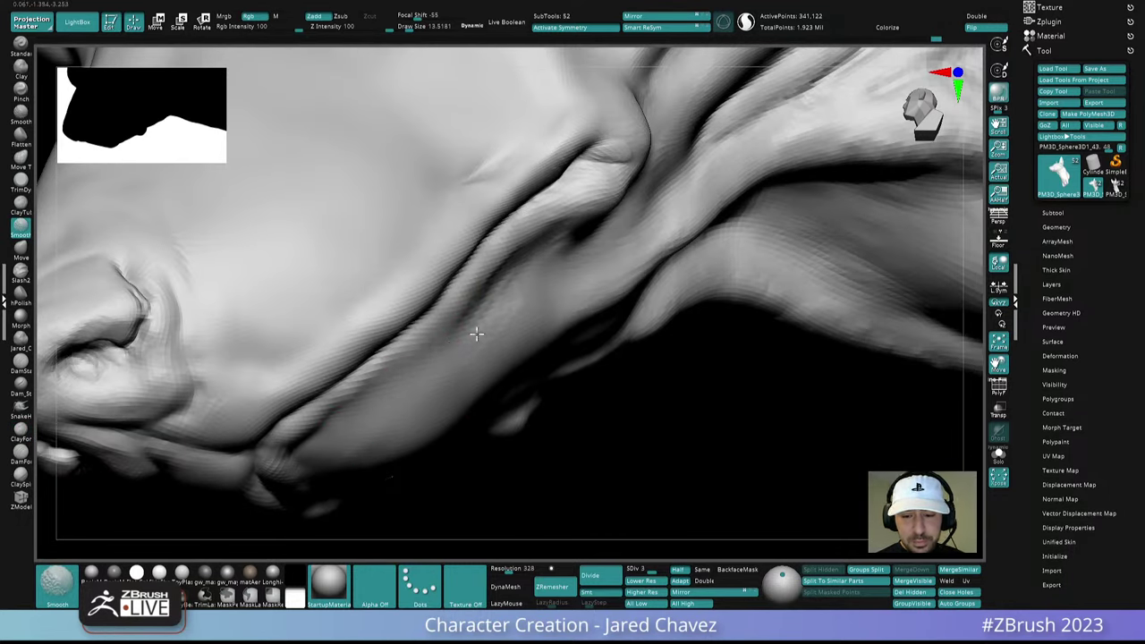
{"action": "mouse_move", "coordinate": [513, 310]}
{"action": "left_mouse_down", "text": "shift"}
{"action": "mouse_move", "coordinate": [468, 310]}
{"action": "mouse_move", "coordinate": [486, 285]}
{"action": "left_mouse_up", "text": "shift"}
{"action": "mouse_move", "coordinate": [487, 285]}
{"action": "right_mouse_down"}
{"action": "mouse_move", "coordinate": [493, 295]}
{"action": "mouse_move", "coordinate": [509, 281]}
{"action": "right_mouse_up"}
{"action": "left_click_drag", "start_coordinate": [509, 281], "coordinate": [450, 324], "text": "shift"}
Add small ClayForms strokes to the upper lip at the mouth corner and to the cheek above the fold behind it
{"action": "right_click_drag", "start_coordinate": [503, 322], "coordinate": [564, 303]}
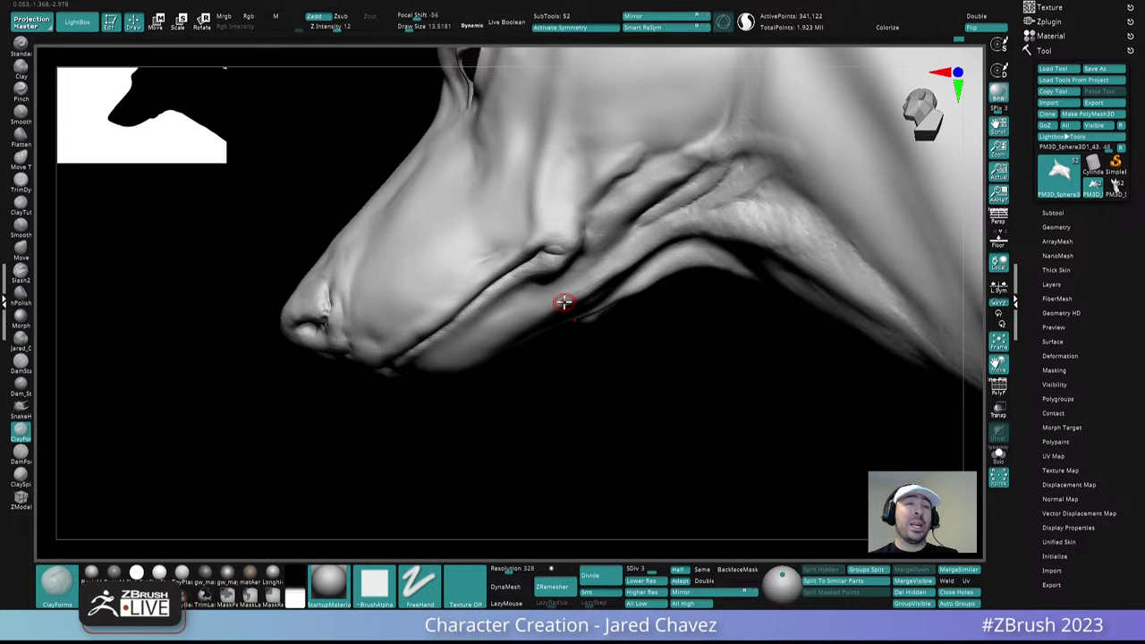
{"action": "mouse_move", "coordinate": [562, 304]}
{"action": "right_mouse_down"}
{"action": "mouse_move", "coordinate": [582, 289]}
{"action": "mouse_move", "coordinate": [613, 202]}
{"action": "right_mouse_up"}
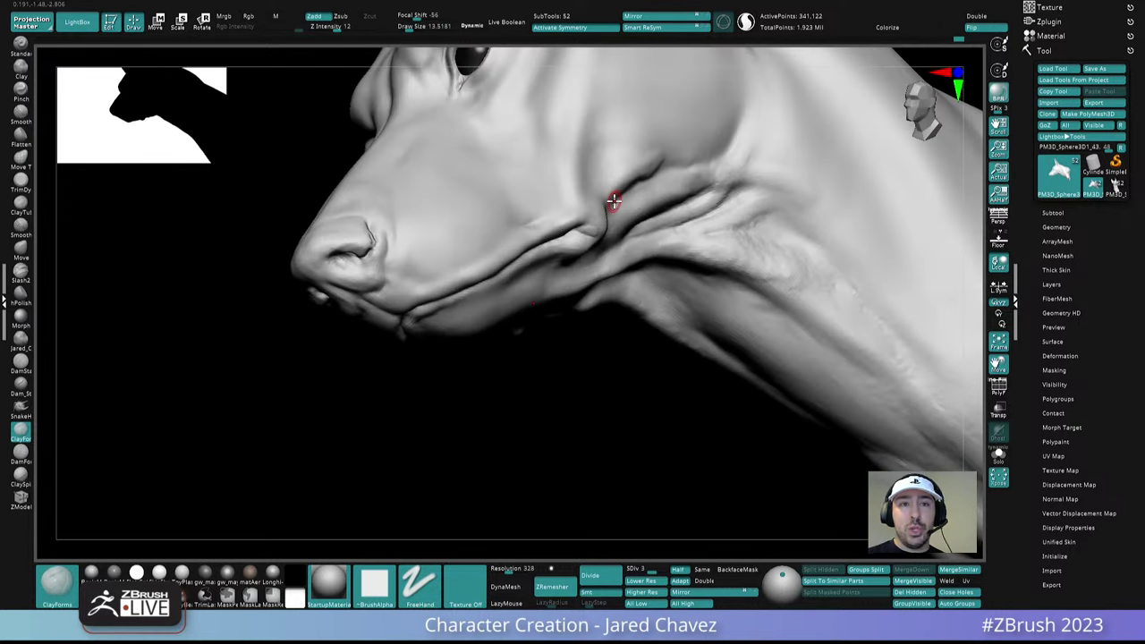
{"action": "right_click_drag", "start_coordinate": [635, 282], "coordinate": [603, 298]}
{"action": "mouse_move", "coordinate": [530, 255]}
{"action": "right_mouse_down"}
{"action": "mouse_move", "coordinate": [529, 264]}
{"action": "mouse_move", "coordinate": [496, 244]}
{"action": "mouse_move", "coordinate": [518, 231]}
{"action": "right_mouse_up"}
{"action": "left_click_drag", "start_coordinate": [516, 240], "coordinate": [501, 242]}
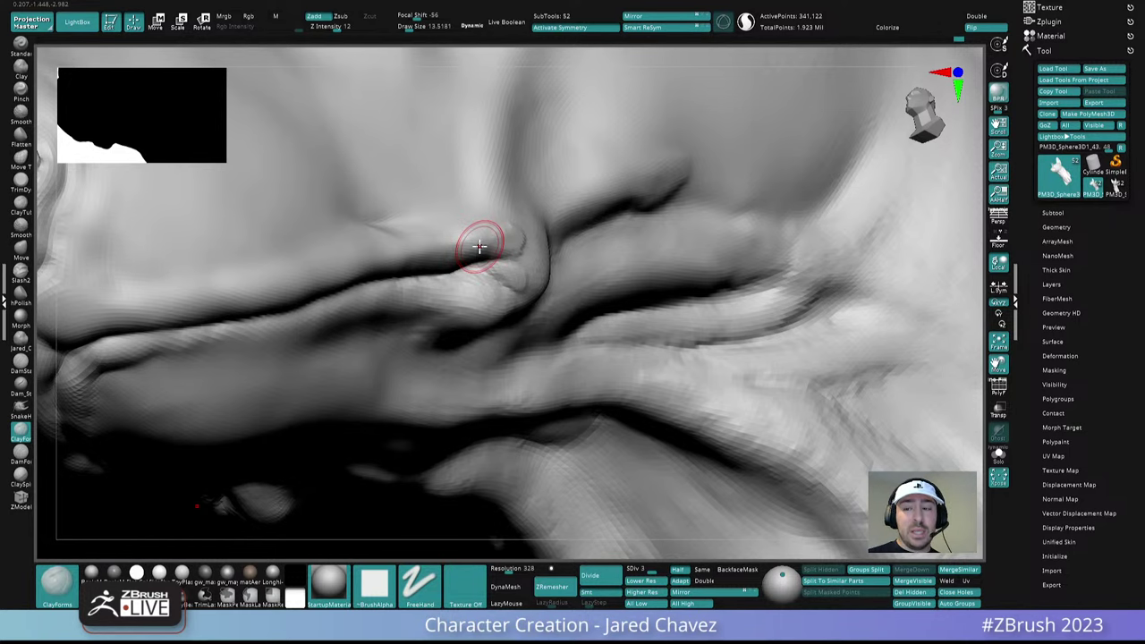
{"action": "right_click_drag", "start_coordinate": [480, 247], "coordinate": [683, 220]}
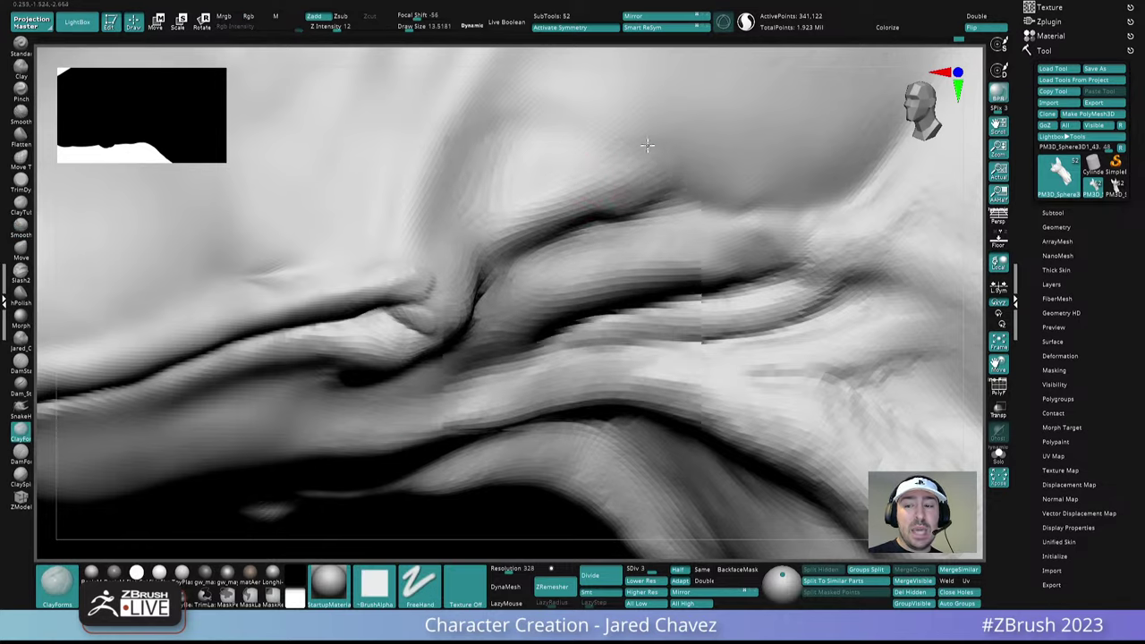
{"action": "mouse_move", "coordinate": [647, 145]}
{"action": "right_mouse_down"}
{"action": "mouse_move", "coordinate": [657, 215]}
{"action": "mouse_move", "coordinate": [629, 192]}
{"action": "mouse_move", "coordinate": [587, 193]}
{"action": "right_mouse_up"}
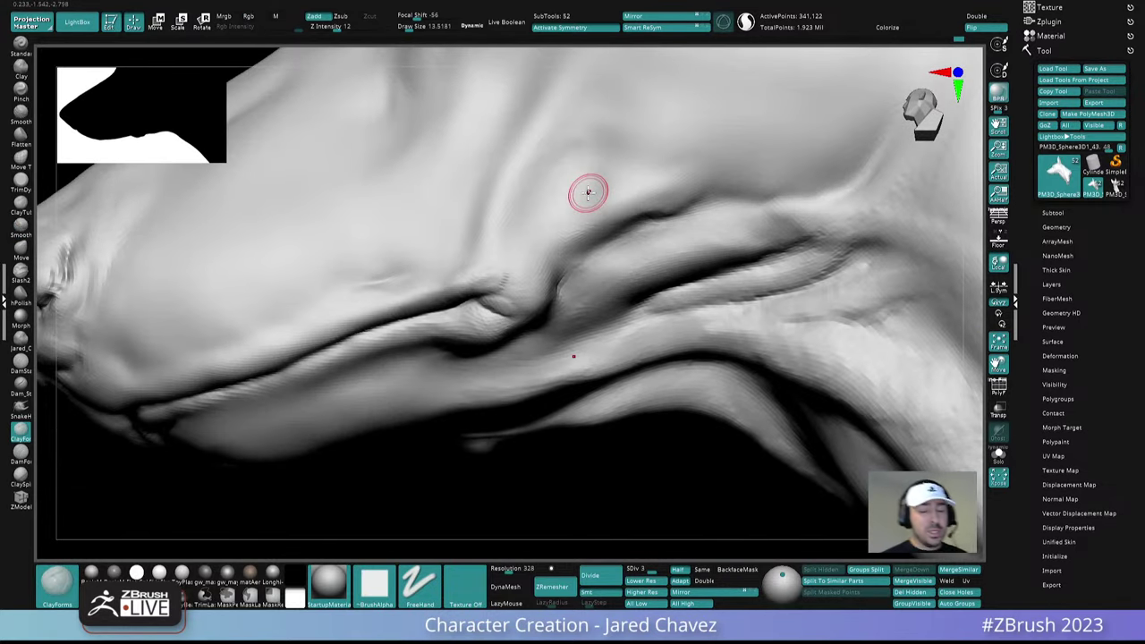
{"action": "mouse_move", "coordinate": [588, 192]}
{"action": "right_mouse_down"}
{"action": "mouse_move", "coordinate": [529, 309]}
{"action": "mouse_move", "coordinate": [485, 248]}
{"action": "mouse_move", "coordinate": [493, 313]}
{"action": "right_mouse_up"}
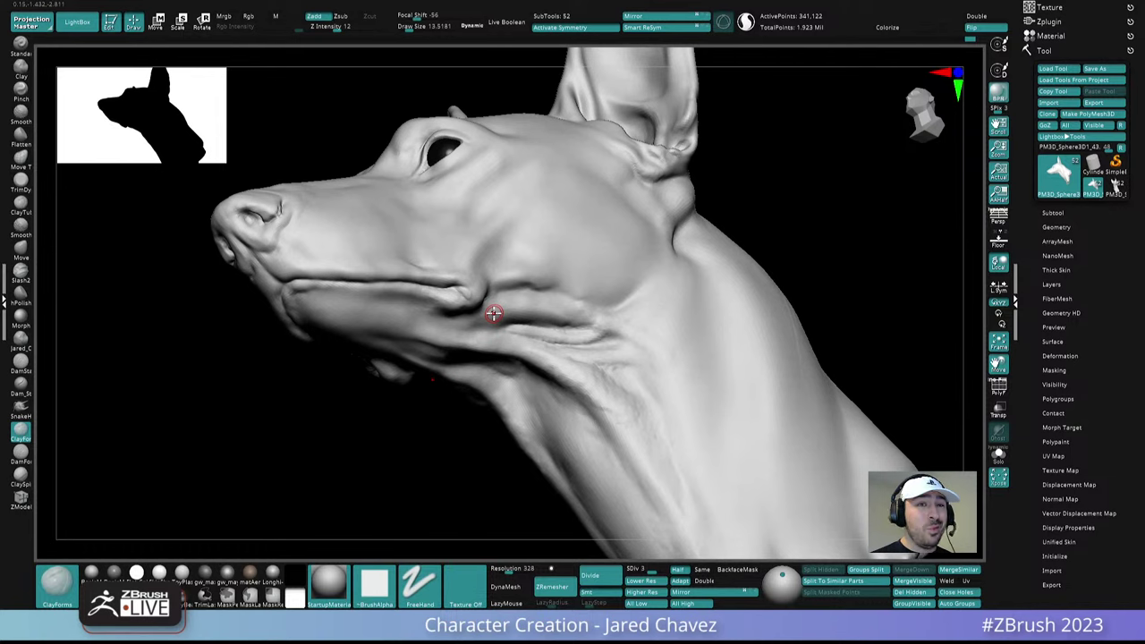
Switch to the Move brush at a draw size of about 36 and adjust the shape of the mouth corner
{"action": "key", "text": "b"}
{"action": "key", "text": "m"}
{"action": "key", "text": "v"}
{"action": "mouse_move", "coordinate": [461, 278]}
{"action": "right_mouse_down", "text": "ctrl"}
{"action": "mouse_move", "coordinate": [466, 318]}
{"action": "mouse_move", "coordinate": [467, 308]}
{"action": "right_mouse_up", "text": "ctrl"}
{"action": "key", "text": "space"}
{"action": "left_click_drag", "start_coordinate": [467, 308], "coordinate": [477, 309]}
{"action": "mouse_move", "coordinate": [472, 310]}
{"action": "right_mouse_down"}
{"action": "mouse_move", "coordinate": [461, 283]}
{"action": "mouse_move", "coordinate": [460, 298]}
{"action": "right_mouse_up"}
{"action": "left_click_drag", "start_coordinate": [460, 298], "coordinate": [470, 296]}
{"action": "right_click_drag", "start_coordinate": [470, 295], "coordinate": [453, 262]}
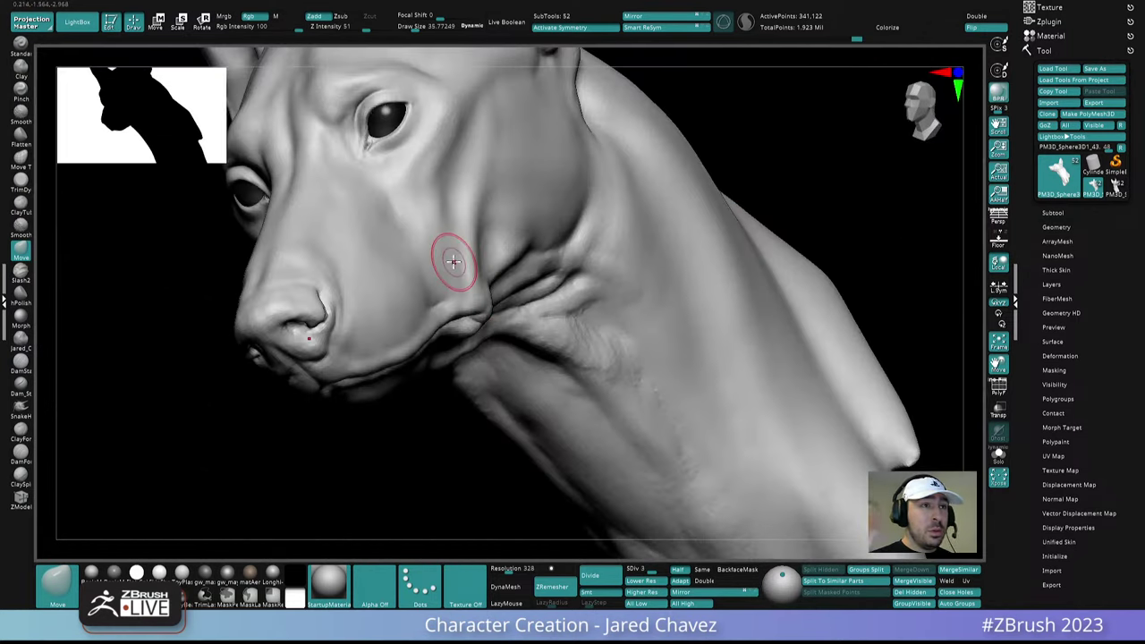
Smooth the rear of the cheek and the upper neck just behind the jaw
{"action": "mouse_move", "coordinate": [499, 315]}
{"action": "right_mouse_down"}
{"action": "mouse_move", "coordinate": [483, 281]}
{"action": "mouse_move", "coordinate": [562, 261]}
{"action": "mouse_move", "coordinate": [583, 209]}
{"action": "mouse_move", "coordinate": [629, 179]}
{"action": "right_mouse_up"}
{"action": "left_click_drag", "start_coordinate": [629, 179], "coordinate": [629, 183], "text": "shift"}
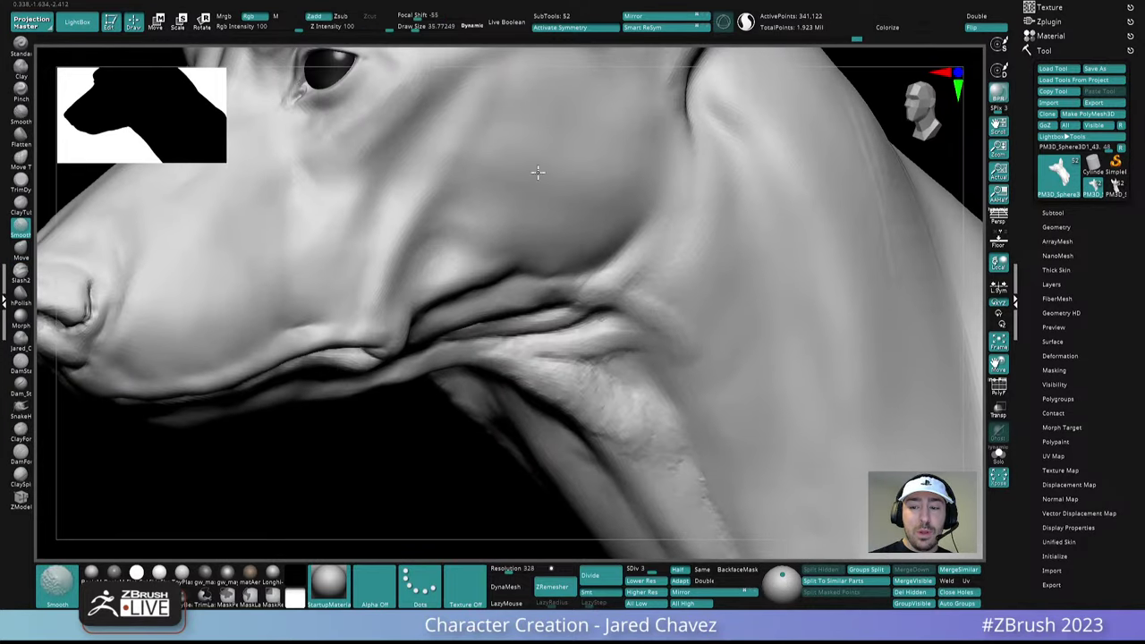
{"action": "right_click_drag", "start_coordinate": [646, 161], "coordinate": [593, 268]}
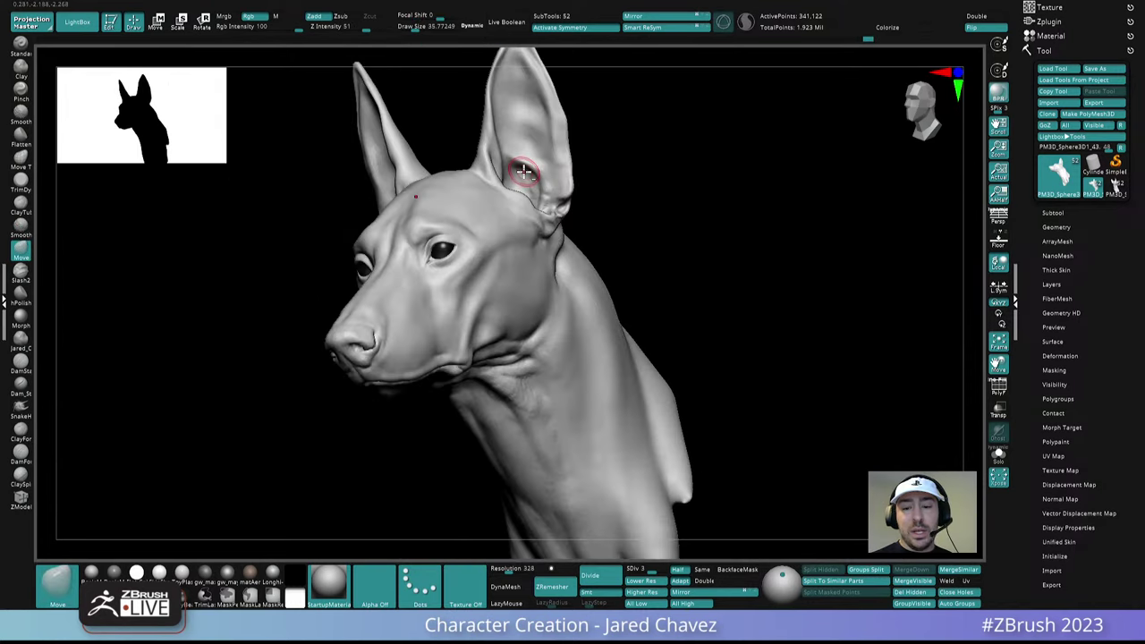
{"action": "mouse_move", "coordinate": [524, 171]}
{"action": "right_mouse_down"}
{"action": "mouse_move", "coordinate": [544, 241]}
{"action": "mouse_move", "coordinate": [536, 320]}
{"action": "mouse_move", "coordinate": [555, 327]}
{"action": "mouse_move", "coordinate": [547, 358]}
{"action": "right_mouse_up"}
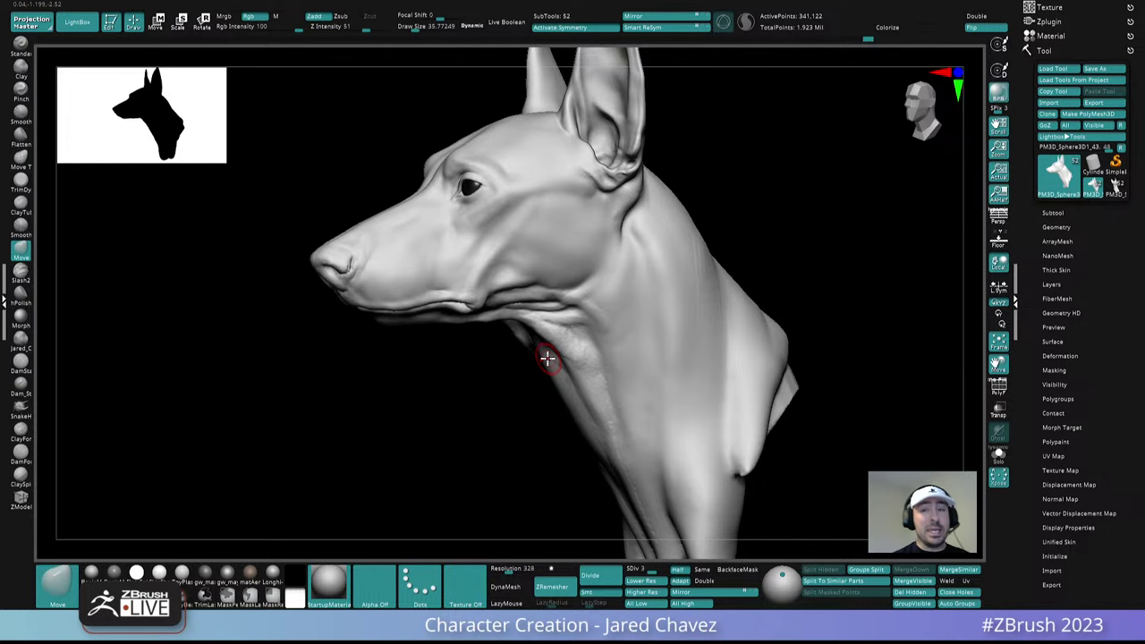
{"action": "mouse_move", "coordinate": [547, 358]}
{"action": "right_mouse_down"}
{"action": "mouse_move", "coordinate": [608, 340]}
{"action": "mouse_move", "coordinate": [658, 268]}
{"action": "right_mouse_up"}
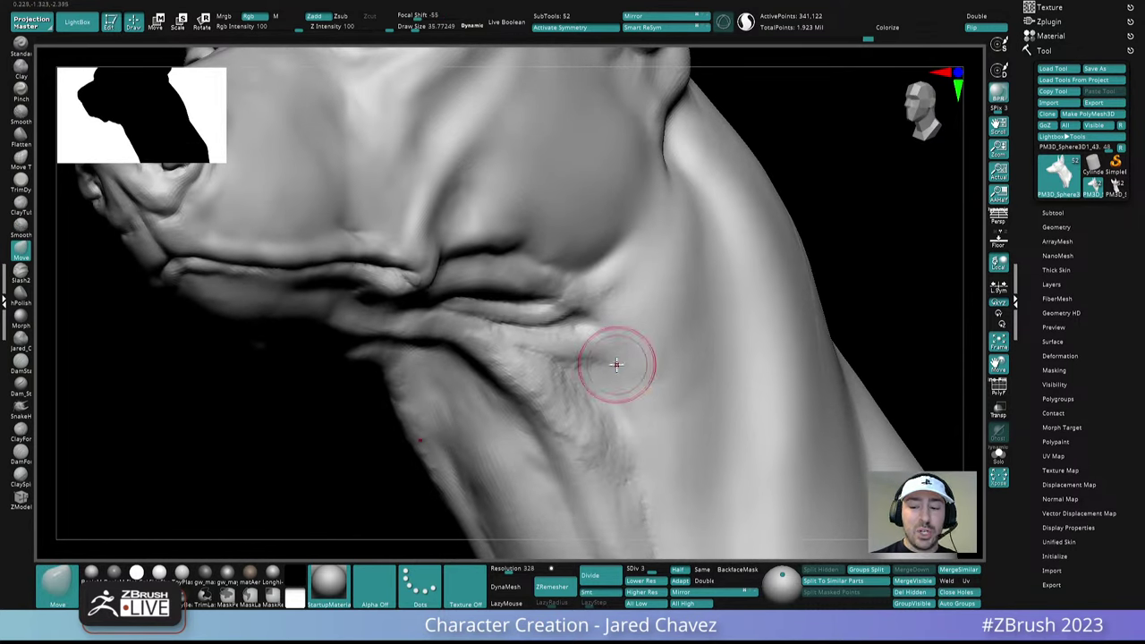
{"action": "mouse_move", "coordinate": [616, 364]}
{"action": "right_mouse_down", "text": "alt"}
{"action": "mouse_move", "coordinate": [504, 304]}
{"action": "mouse_move", "coordinate": [614, 277]}
{"action": "mouse_move", "coordinate": [594, 280]}
{"action": "right_mouse_up", "text": "alt"}
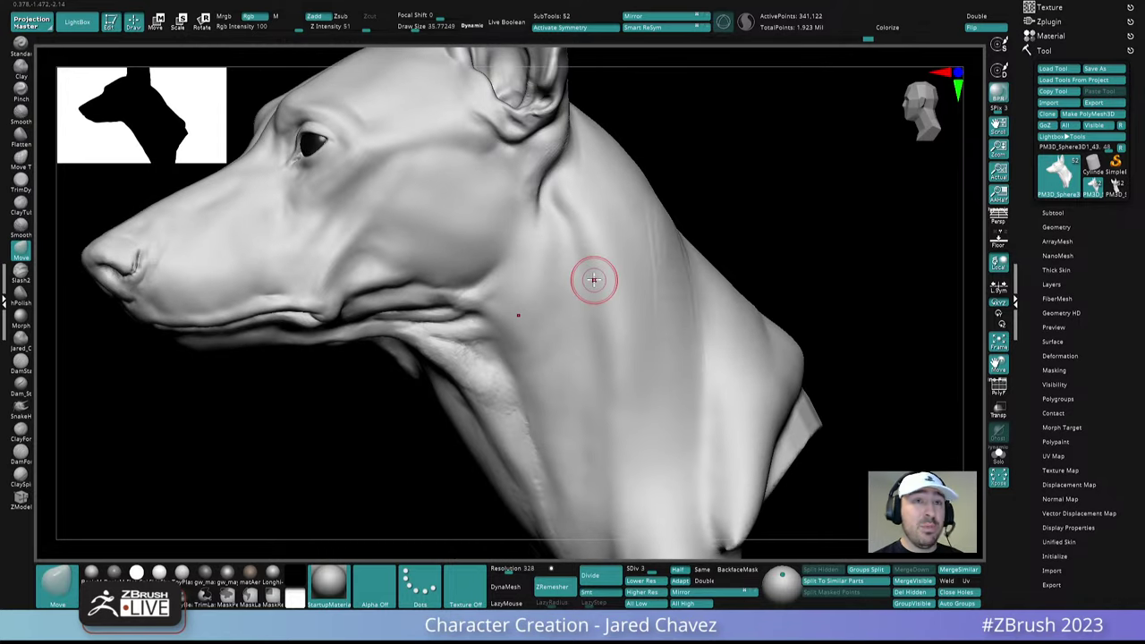
Build up the side of the upper neck behind the ear with ClayForms and smooth it
{"action": "left_click", "coordinate": [22, 432]}
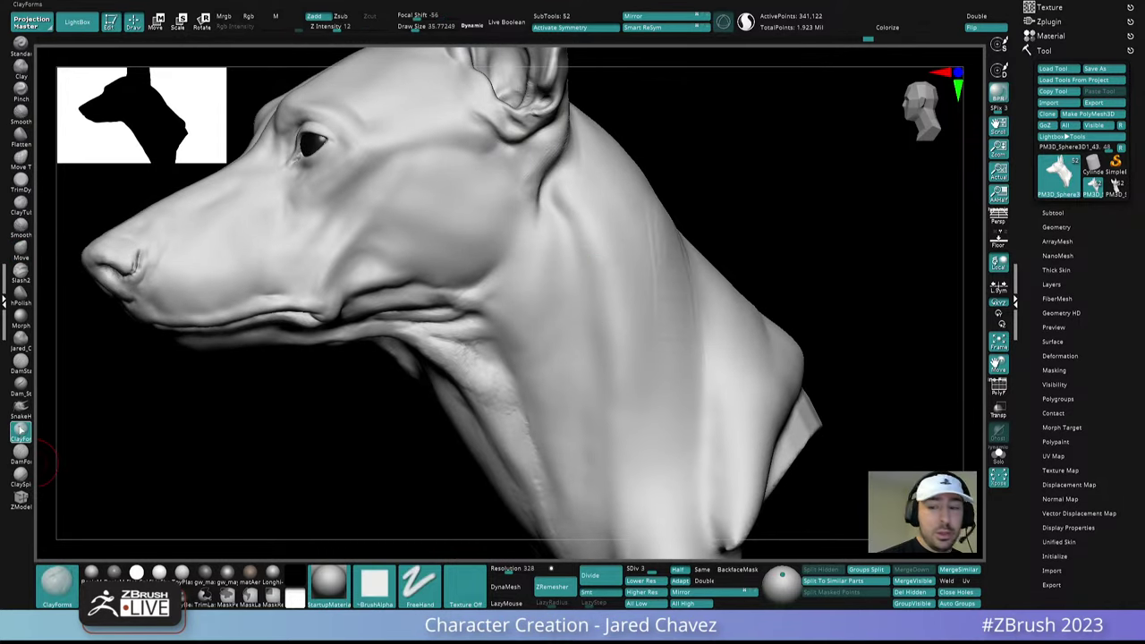
{"action": "right_click_drag", "start_coordinate": [546, 243], "coordinate": [560, 268]}
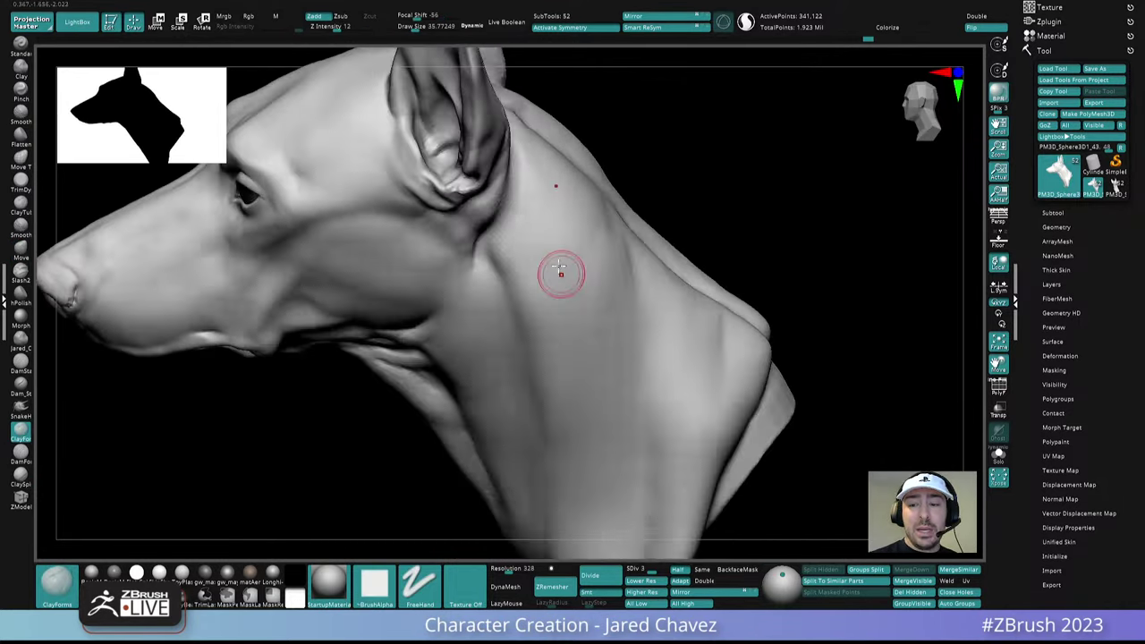
{"action": "key", "text": "shift"}
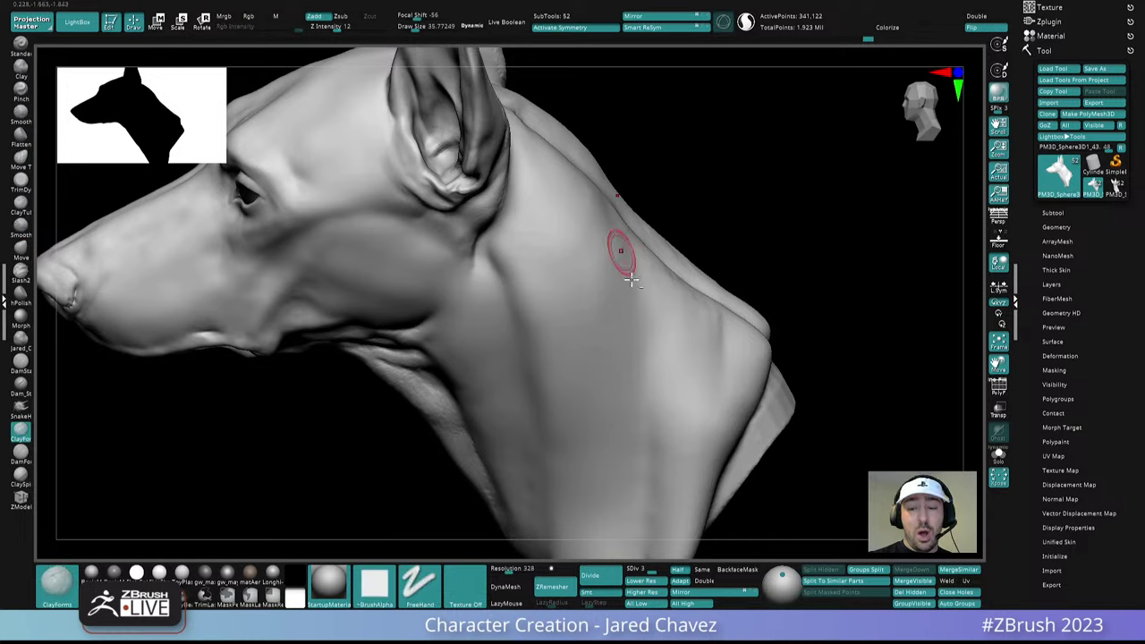
{"action": "key", "text": "f"}
{"action": "mouse_move", "coordinate": [623, 266]}
{"action": "right_mouse_down"}
{"action": "mouse_move", "coordinate": [627, 347]}
{"action": "mouse_move", "coordinate": [601, 310]}
{"action": "mouse_move", "coordinate": [629, 327]}
{"action": "right_mouse_up"}
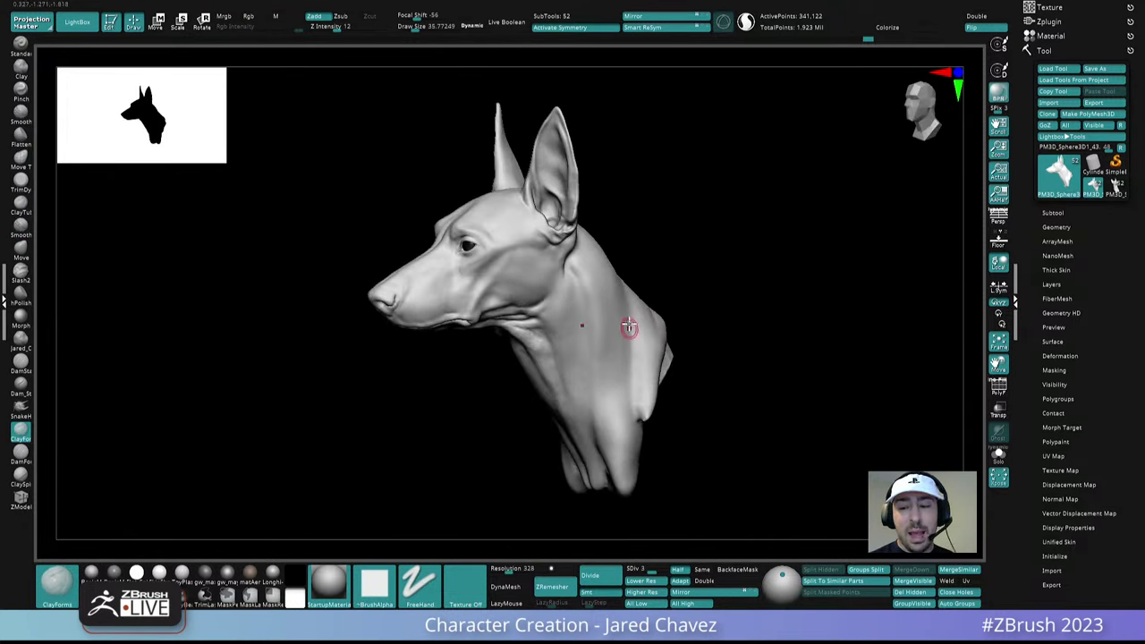
At subdivision level 2, build up the upper side of the neck behind the ear with ClayForms at a draw size of about 62
{"action": "key", "text": "space"}
{"action": "left_click_drag", "start_coordinate": [619, 317], "coordinate": [623, 316]}
{"action": "right_click_drag", "start_coordinate": [618, 304], "coordinate": [602, 328], "text": "ctrl"}
{"action": "mouse_move", "coordinate": [603, 327]}
{"action": "right_mouse_down"}
{"action": "mouse_move", "coordinate": [632, 276]}
{"action": "mouse_move", "coordinate": [634, 314]}
{"action": "mouse_move", "coordinate": [646, 297]}
{"action": "right_mouse_up"}
{"action": "key", "text": "shift+d"}
{"action": "mouse_move", "coordinate": [647, 299]}
{"action": "left_mouse_down"}
{"action": "mouse_move", "coordinate": [648, 309]}
{"action": "mouse_move", "coordinate": [629, 274]}
{"action": "left_mouse_up"}
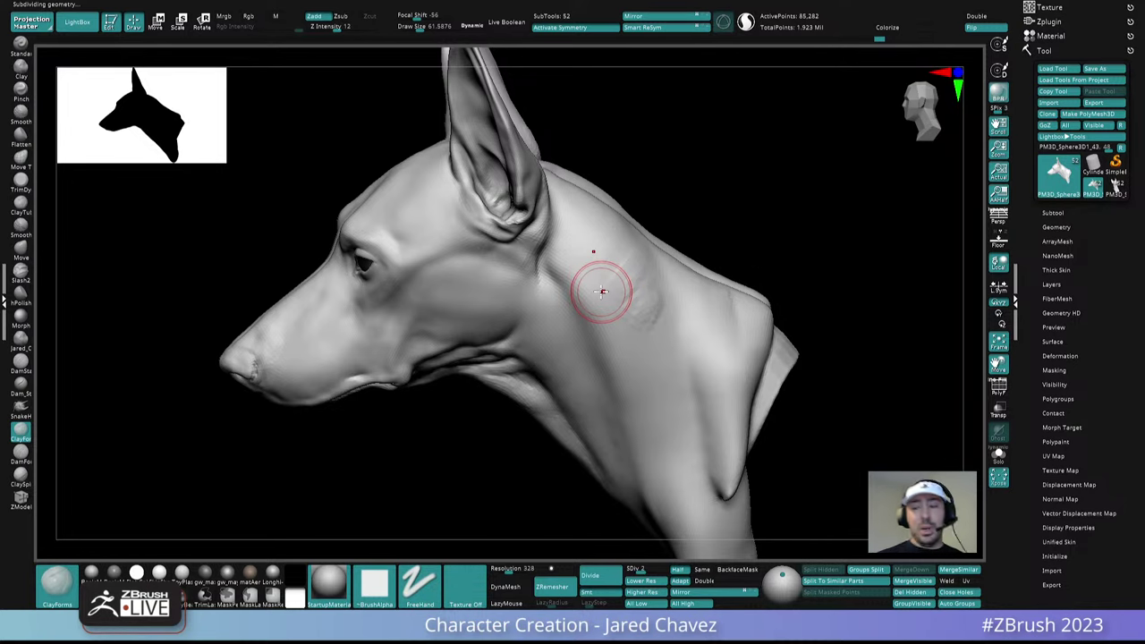
{"action": "right_click_drag", "start_coordinate": [670, 297], "coordinate": [661, 320]}
{"action": "mouse_move", "coordinate": [644, 255]}
{"action": "left_mouse_down"}
{"action": "mouse_move", "coordinate": [638, 267]}
{"action": "mouse_move", "coordinate": [651, 279]}
{"action": "left_mouse_up"}
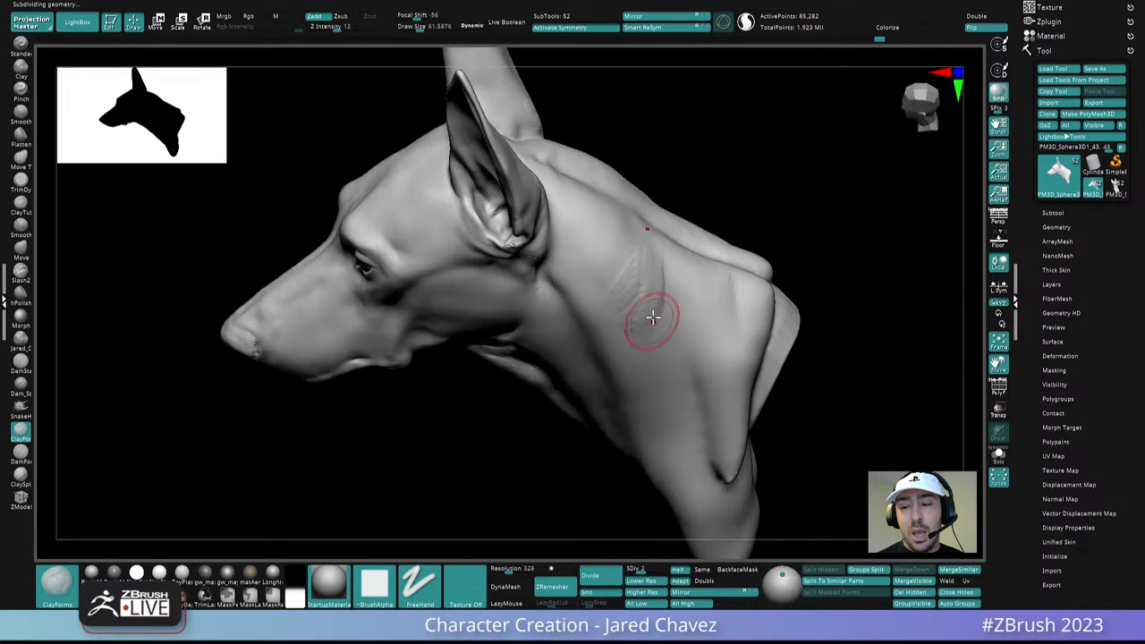
{"action": "right_click_drag", "start_coordinate": [653, 318], "coordinate": [671, 267]}
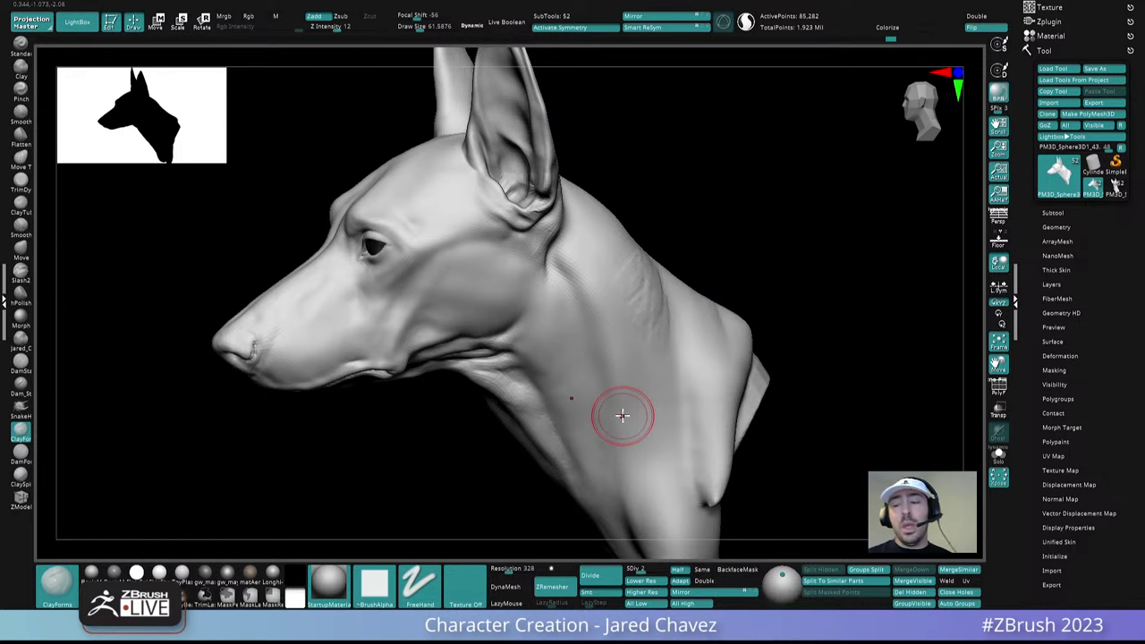
Smooth the fresh clay strokes on the upper side of the neck behind the ear
{"action": "right_click_drag", "start_coordinate": [623, 416], "coordinate": [635, 322]}
{"action": "key", "text": "shift"}
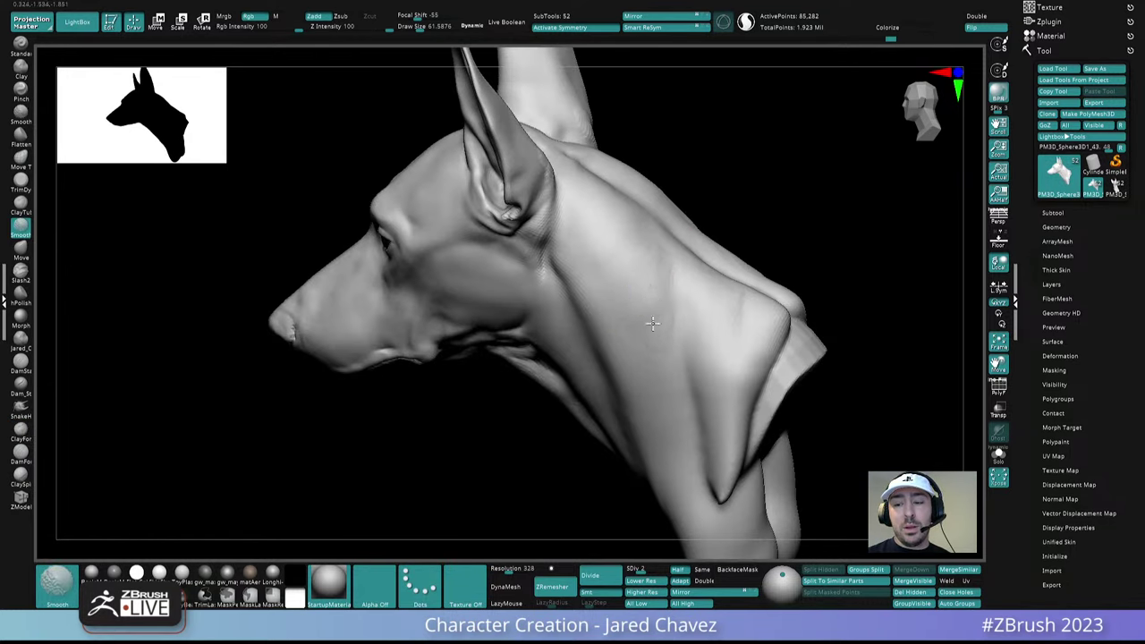
{"action": "left_click_drag", "start_coordinate": [653, 323], "coordinate": [650, 333], "text": "shift"}
{"action": "mouse_move", "coordinate": [650, 333]}
{"action": "right_mouse_down"}
{"action": "mouse_move", "coordinate": [654, 263]}
{"action": "mouse_move", "coordinate": [646, 291]}
{"action": "right_mouse_up"}
{"action": "key", "text": "shift"}
Add ClayForms strokes to the nape of the neck and smooth them from the back and side
{"action": "mouse_move", "coordinate": [644, 248]}
{"action": "right_mouse_down"}
{"action": "mouse_move", "coordinate": [657, 279]}
{"action": "mouse_move", "coordinate": [604, 228]}
{"action": "mouse_move", "coordinate": [682, 212]}
{"action": "mouse_move", "coordinate": [603, 189]}
{"action": "mouse_move", "coordinate": [614, 220]}
{"action": "mouse_move", "coordinate": [593, 220]}
{"action": "right_mouse_up"}
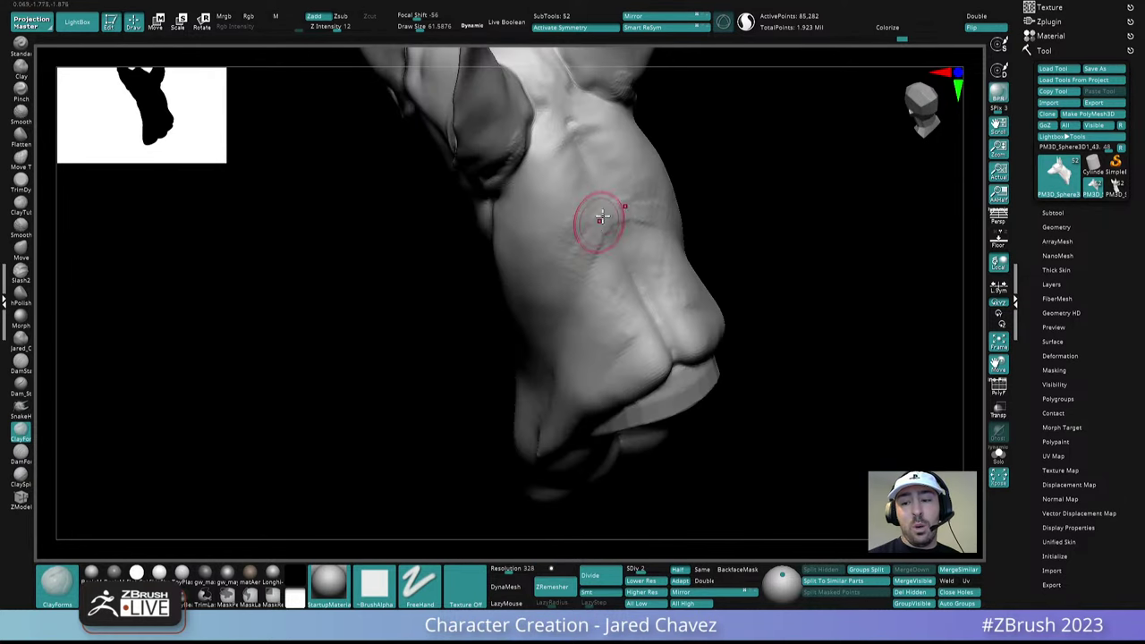
{"action": "right_click_drag", "start_coordinate": [544, 191], "coordinate": [567, 118], "text": "shift"}
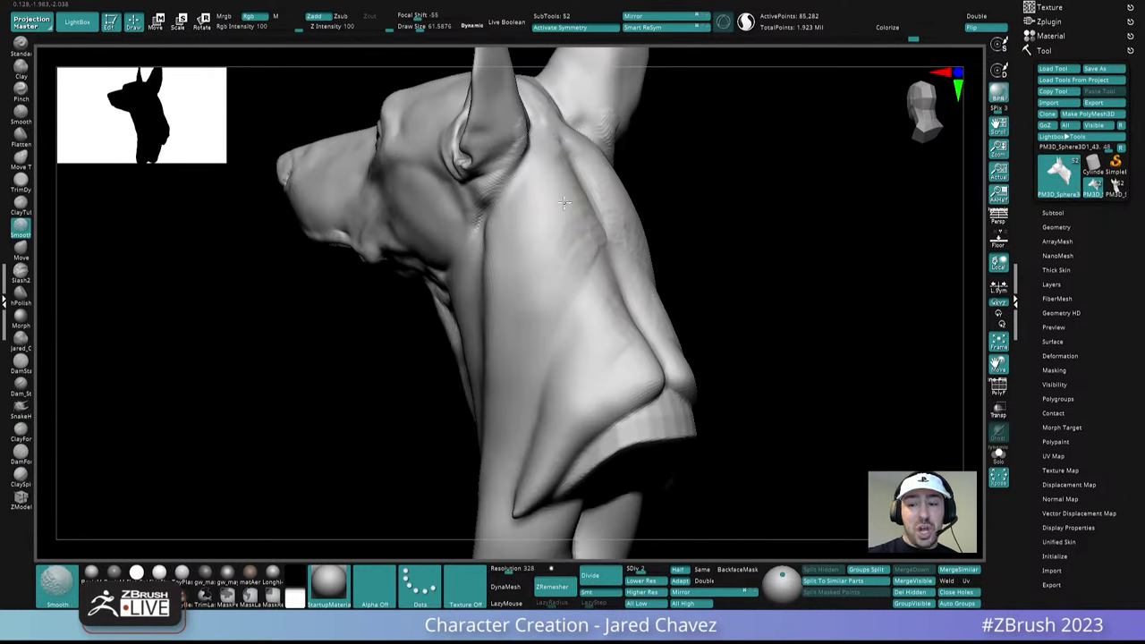
{"action": "right_click_drag", "start_coordinate": [545, 248], "coordinate": [647, 192], "text": "shift"}
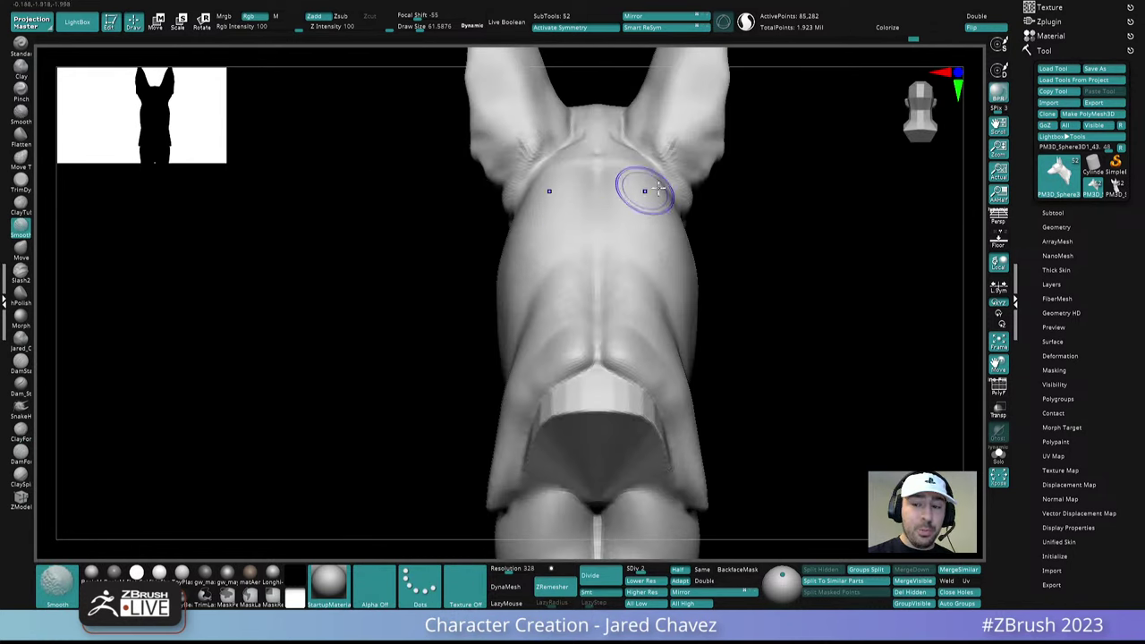
{"action": "mouse_move", "coordinate": [661, 238]}
{"action": "right_mouse_down", "text": "shift"}
{"action": "mouse_move", "coordinate": [674, 263]}
{"action": "mouse_move", "coordinate": [590, 244]}
{"action": "right_mouse_up", "text": "shift"}
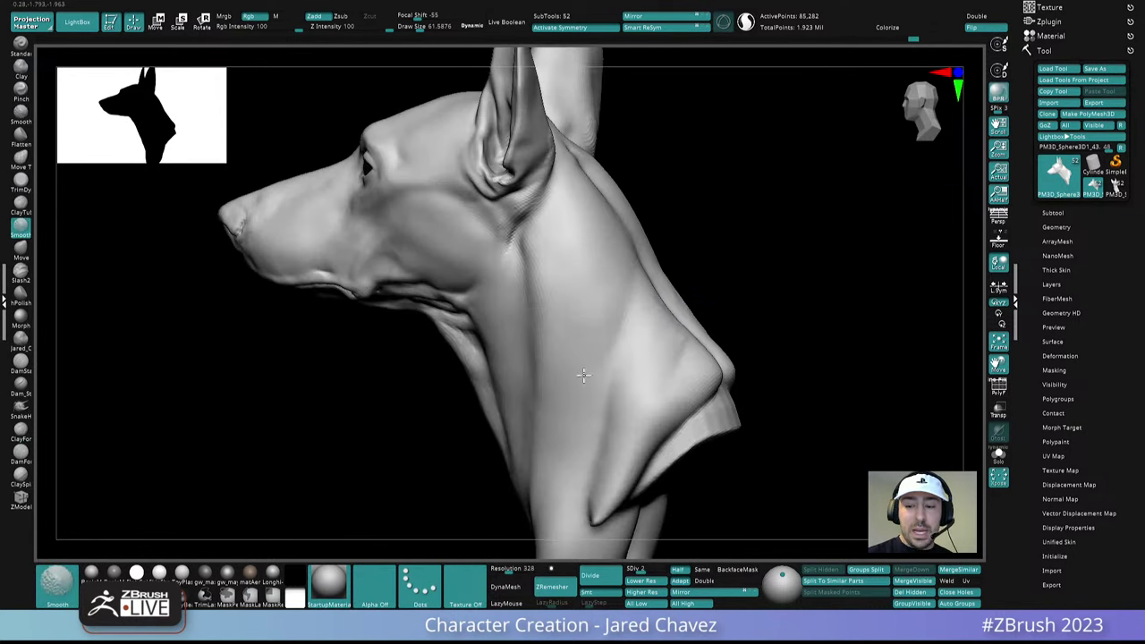
{"action": "mouse_move", "coordinate": [584, 376]}
{"action": "right_mouse_down"}
{"action": "mouse_move", "coordinate": [595, 376]}
{"action": "mouse_move", "coordinate": [584, 238]}
{"action": "right_mouse_up"}
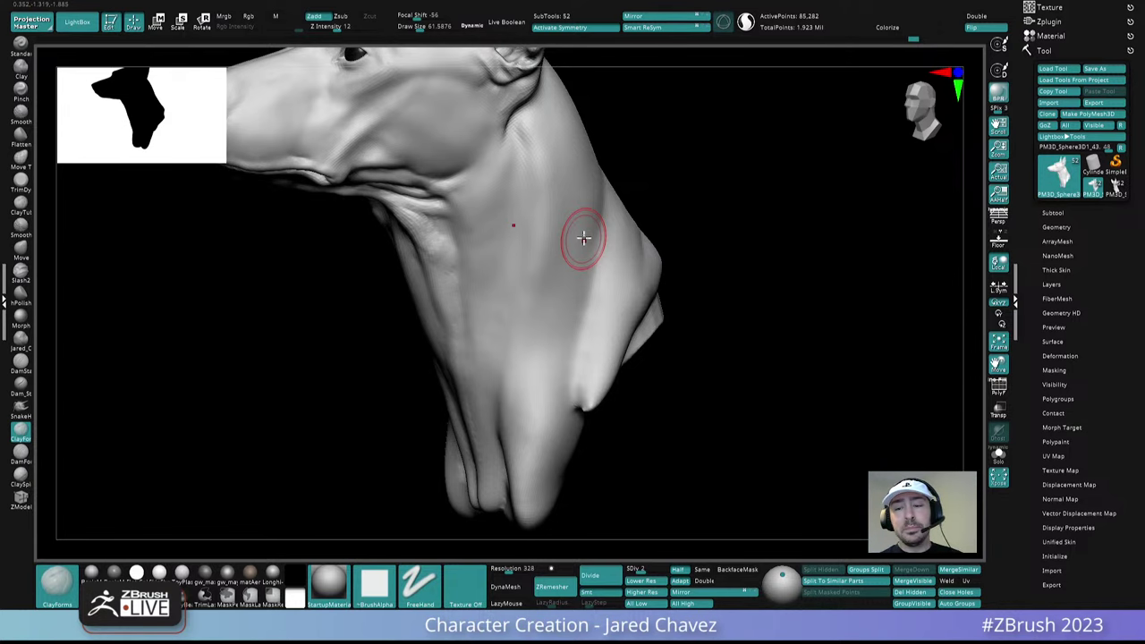
Fill the hollow along the side of the neck in front of the shoulder ridge with long ClayForms strokes
{"action": "right_click_drag", "start_coordinate": [584, 238], "coordinate": [593, 192]}
{"action": "mouse_move", "coordinate": [593, 191]}
{"action": "left_mouse_down"}
{"action": "mouse_move", "coordinate": [566, 300]}
{"action": "mouse_move", "coordinate": [585, 227]}
{"action": "left_mouse_up"}
{"action": "right_click_drag", "start_coordinate": [585, 227], "coordinate": [557, 310], "text": "ctrl"}
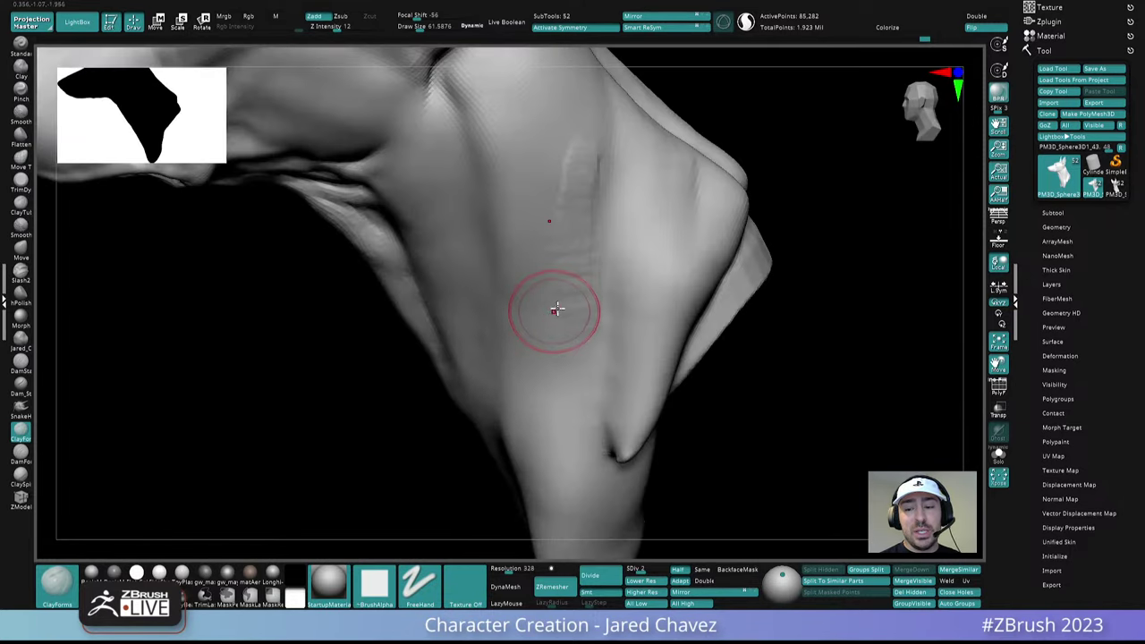
{"action": "mouse_move", "coordinate": [556, 309]}
{"action": "left_mouse_down"}
{"action": "mouse_move", "coordinate": [544, 307]}
{"action": "mouse_move", "coordinate": [561, 257]}
{"action": "left_mouse_up"}
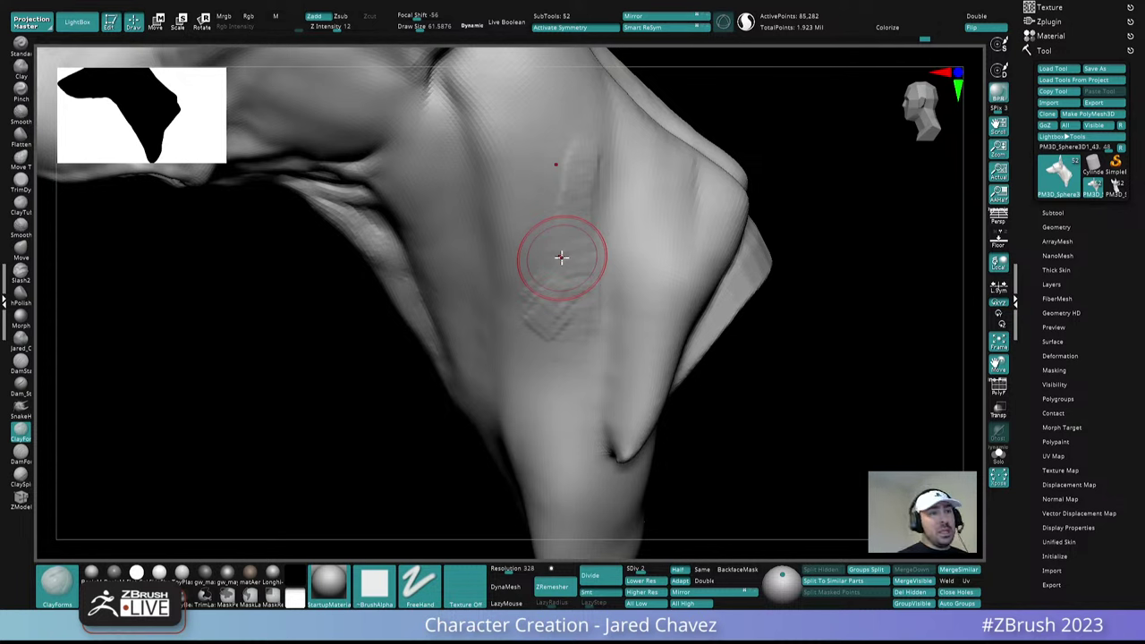
{"action": "mouse_move", "coordinate": [562, 258]}
{"action": "right_mouse_down"}
{"action": "mouse_move", "coordinate": [596, 205]}
{"action": "mouse_move", "coordinate": [573, 232]}
{"action": "right_mouse_up"}
{"action": "mouse_move", "coordinate": [549, 360]}
{"action": "left_mouse_down"}
{"action": "mouse_move", "coordinate": [560, 379]}
{"action": "mouse_move", "coordinate": [544, 386]}
{"action": "mouse_move", "coordinate": [552, 233]}
{"action": "mouse_move", "coordinate": [578, 140]}
{"action": "mouse_move", "coordinate": [549, 192]}
{"action": "left_mouse_up"}
{"action": "right_click_drag", "start_coordinate": [546, 165], "coordinate": [567, 143]}
{"action": "mouse_move", "coordinate": [584, 102]}
{"action": "left_mouse_down"}
{"action": "mouse_move", "coordinate": [570, 194]}
{"action": "mouse_move", "coordinate": [576, 177]}
{"action": "left_mouse_up"}
{"action": "right_click_drag", "start_coordinate": [576, 176], "coordinate": [603, 136]}
Soften the top of the side neck muscle and layer more ClayForms strokes down its length
{"action": "left_click_drag", "start_coordinate": [573, 170], "coordinate": [553, 119], "text": "shift"}
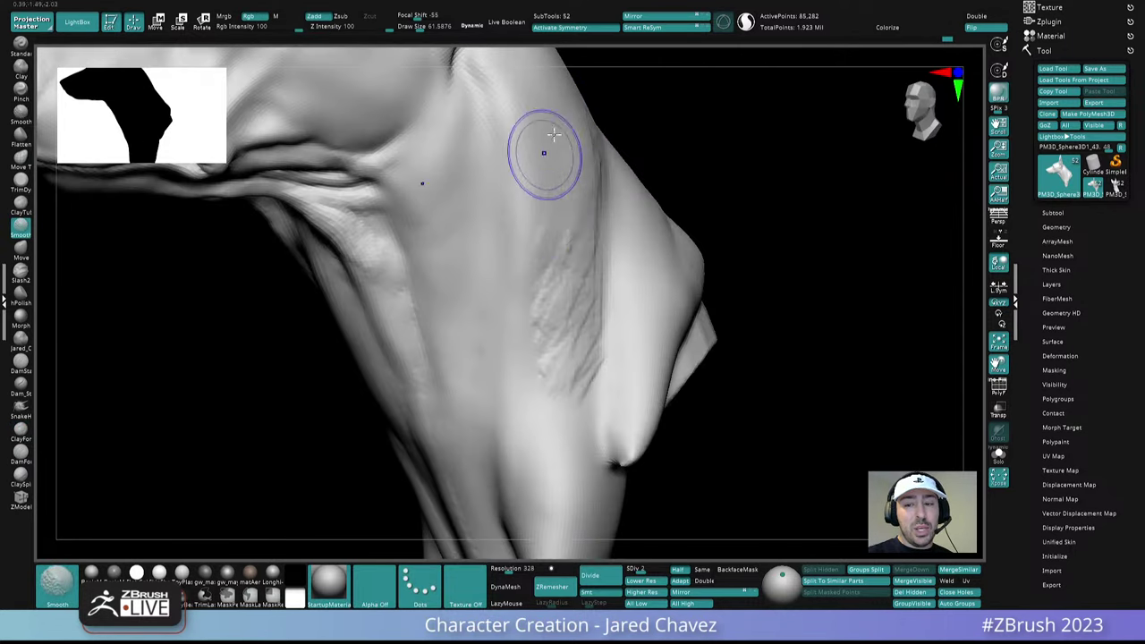
{"action": "mouse_move", "coordinate": [543, 153]}
{"action": "right_mouse_down"}
{"action": "mouse_move", "coordinate": [583, 143]}
{"action": "mouse_move", "coordinate": [573, 243]}
{"action": "right_mouse_up"}
{"action": "mouse_move", "coordinate": [589, 237]}
{"action": "left_mouse_down"}
{"action": "mouse_move", "coordinate": [570, 206]}
{"action": "mouse_move", "coordinate": [558, 278]}
{"action": "mouse_move", "coordinate": [596, 263]}
{"action": "mouse_move", "coordinate": [562, 346]}
{"action": "left_mouse_up"}
{"action": "right_click_drag", "start_coordinate": [576, 309], "coordinate": [587, 227]}
{"action": "left_click_drag", "start_coordinate": [577, 249], "coordinate": [562, 254]}
{"action": "mouse_move", "coordinate": [562, 254]}
{"action": "right_mouse_down"}
{"action": "mouse_move", "coordinate": [580, 256]}
{"action": "mouse_move", "coordinate": [586, 214]}
{"action": "mouse_move", "coordinate": [542, 218]}
{"action": "right_mouse_up"}
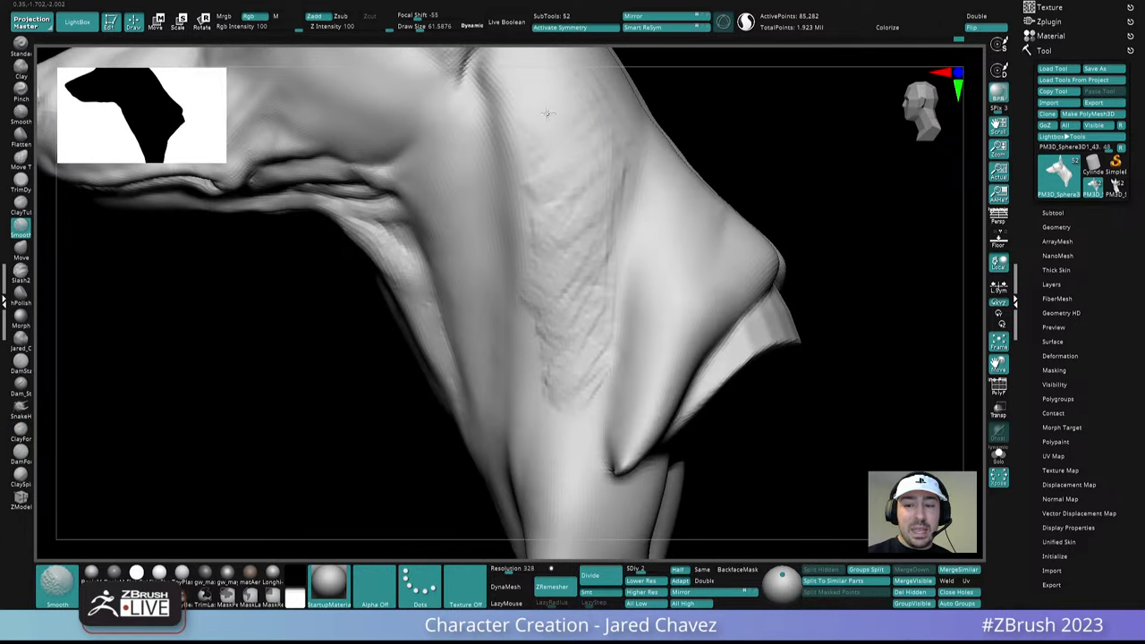
Smooth the clay strokes along the whole side neck muscle
{"action": "left_click_drag", "start_coordinate": [539, 140], "coordinate": [542, 334], "text": "shift"}
{"action": "left_click_drag", "start_coordinate": [577, 147], "coordinate": [586, 234], "text": "shift"}
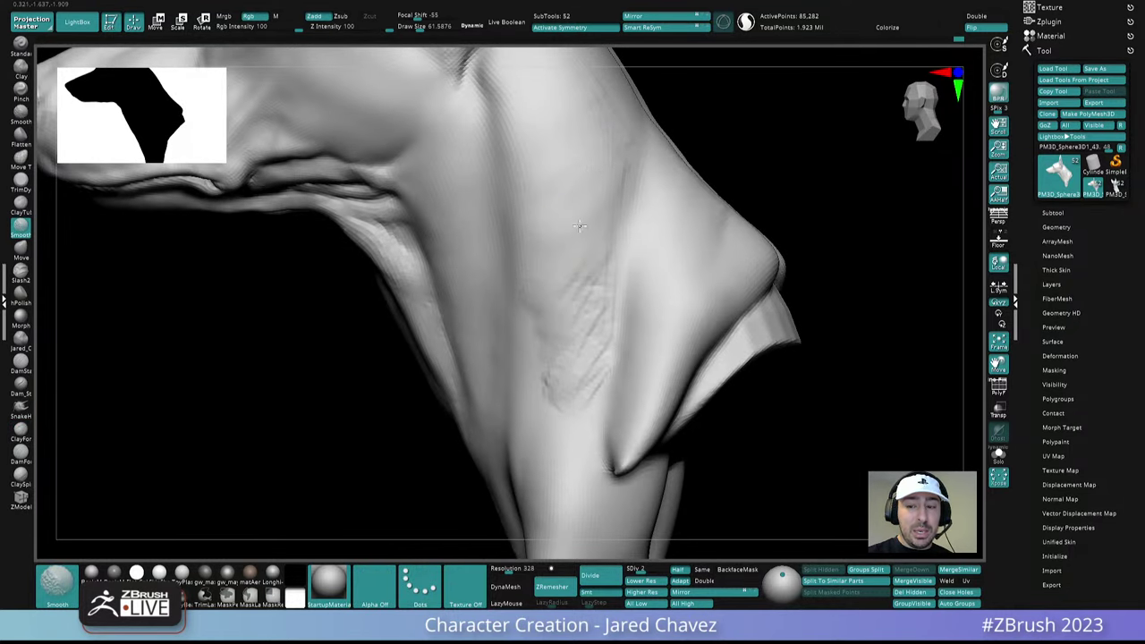
{"action": "right_click_drag", "start_coordinate": [589, 216], "coordinate": [585, 225]}
{"action": "mouse_move", "coordinate": [580, 379]}
{"action": "left_mouse_down", "text": "shift"}
{"action": "mouse_move", "coordinate": [601, 386]}
{"action": "mouse_move", "coordinate": [576, 333]}
{"action": "left_mouse_up", "text": "shift"}
{"action": "mouse_move", "coordinate": [562, 213]}
{"action": "right_mouse_down", "text": "ctrl"}
{"action": "mouse_move", "coordinate": [619, 343]}
{"action": "mouse_move", "coordinate": [593, 320]}
{"action": "right_mouse_up", "text": "ctrl"}
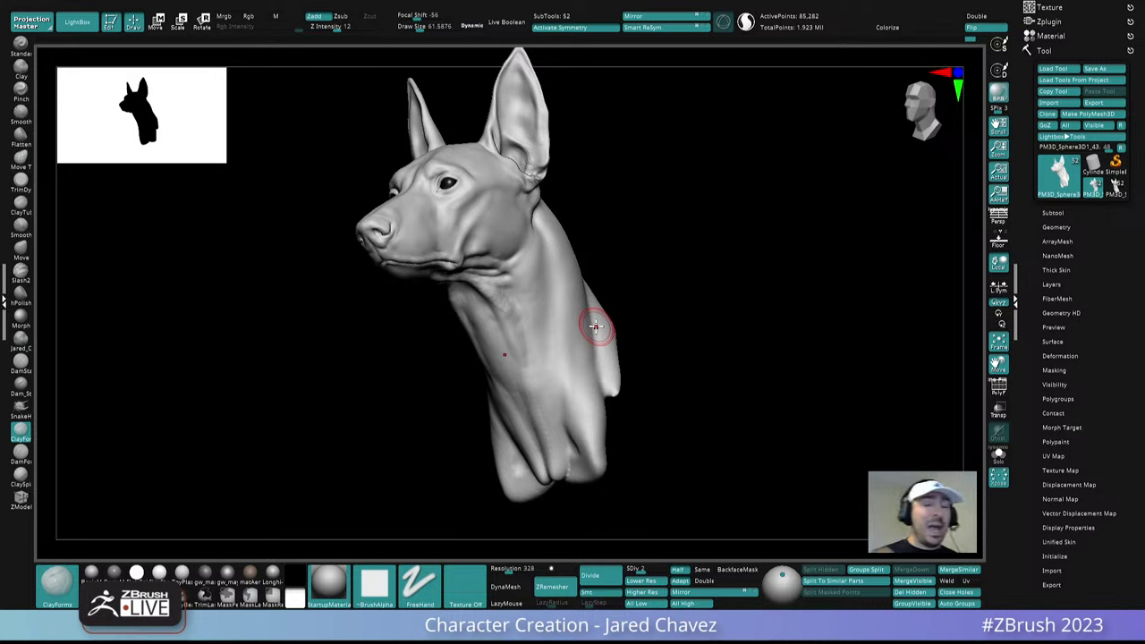
Add a small ClayForms build-up to the lower side of the neck beside the shoulder ridge and smooth it
{"action": "right_click_drag", "start_coordinate": [606, 320], "coordinate": [544, 346]}
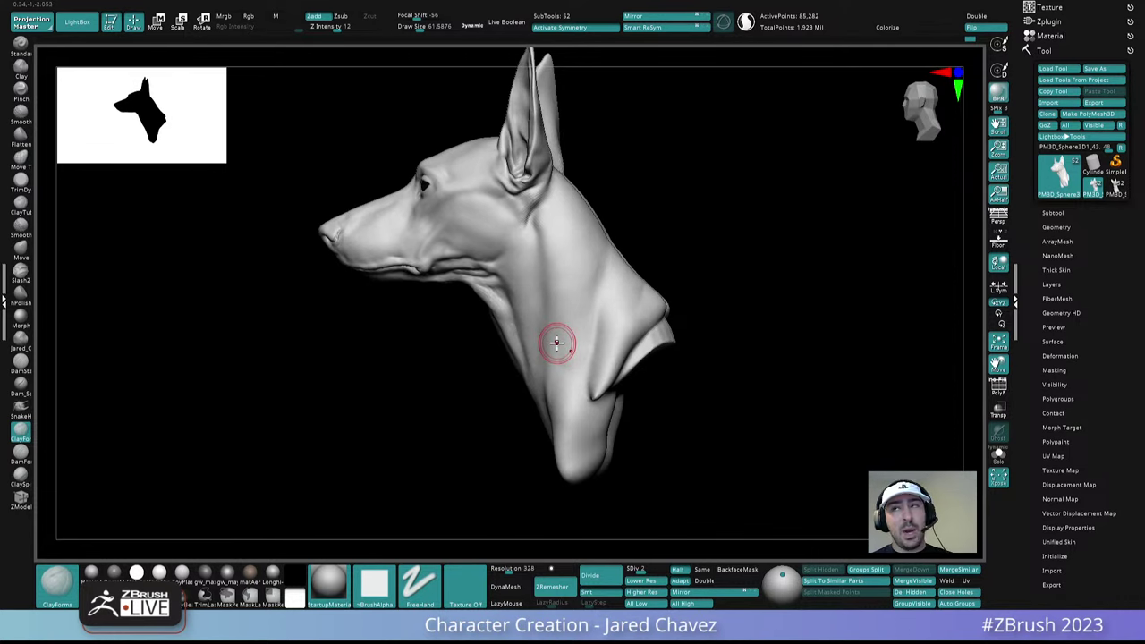
{"action": "mouse_move", "coordinate": [557, 343]}
{"action": "right_mouse_down"}
{"action": "mouse_move", "coordinate": [580, 322]}
{"action": "mouse_move", "coordinate": [588, 412]}
{"action": "right_mouse_up"}
{"action": "left_click_drag", "start_coordinate": [574, 421], "coordinate": [582, 404]}
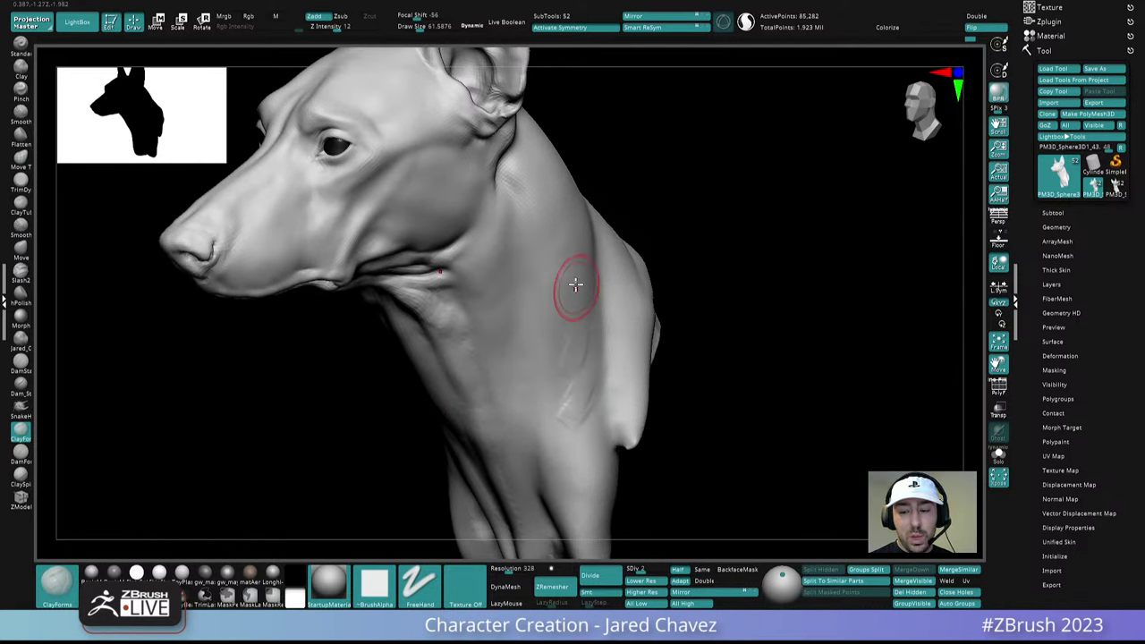
{"action": "key", "text": "shift"}
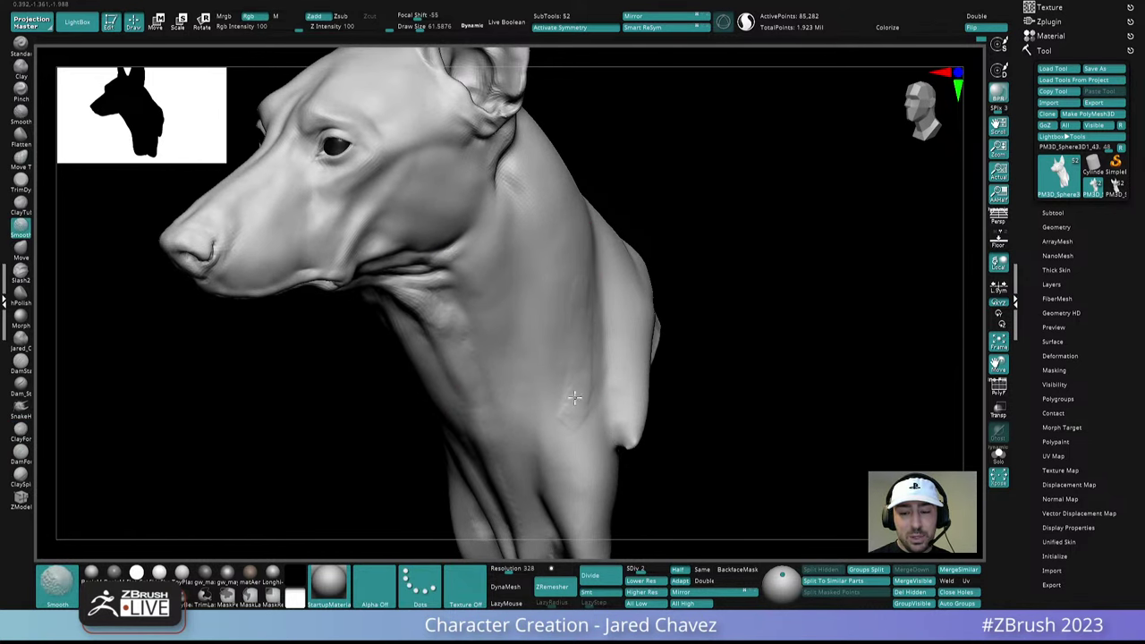
{"action": "mouse_move", "coordinate": [564, 374]}
{"action": "right_mouse_down"}
{"action": "mouse_move", "coordinate": [576, 376]}
{"action": "mouse_move", "coordinate": [563, 296]}
{"action": "mouse_move", "coordinate": [532, 325]}
{"action": "right_mouse_up"}
{"action": "mouse_move", "coordinate": [522, 378]}
{"action": "right_mouse_down", "text": "ctrl"}
{"action": "mouse_move", "coordinate": [555, 355]}
{"action": "mouse_move", "coordinate": [549, 309]}
{"action": "mouse_move", "coordinate": [546, 399]}
{"action": "mouse_move", "coordinate": [540, 332]}
{"action": "mouse_move", "coordinate": [555, 366]}
{"action": "right_mouse_up", "text": "ctrl"}
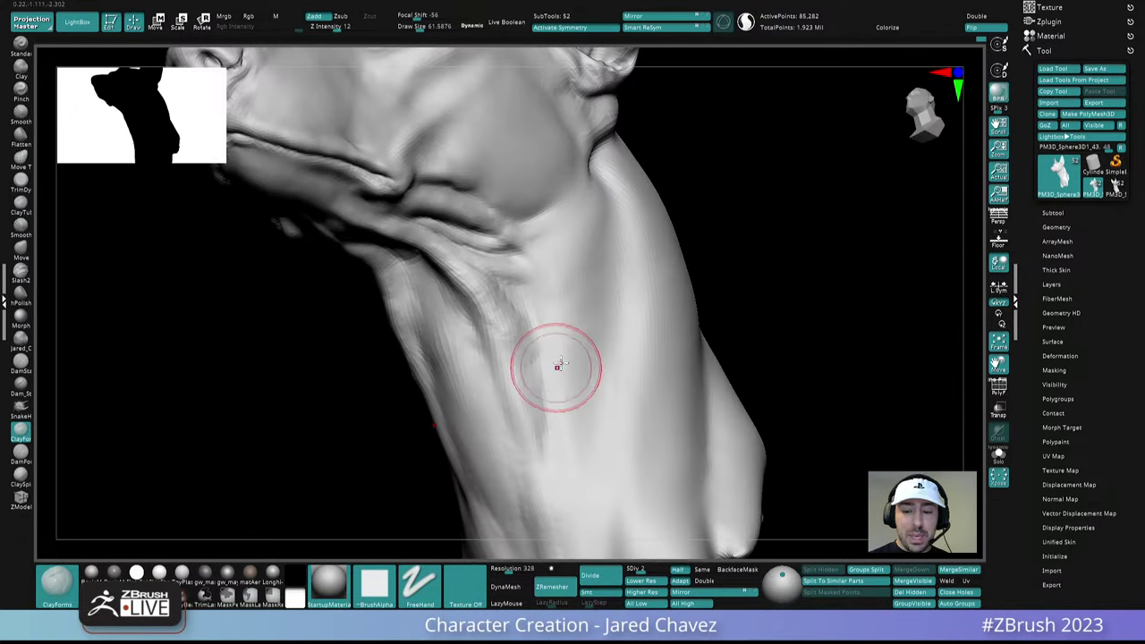
Return to subdivision level 3 and add a thin ClayForms ridge from below the ear along the jaw's rear, at a draw size of about 30
{"action": "key", "text": "ctrl+d"}
{"action": "right_click_drag", "start_coordinate": [557, 287], "coordinate": [565, 297]}
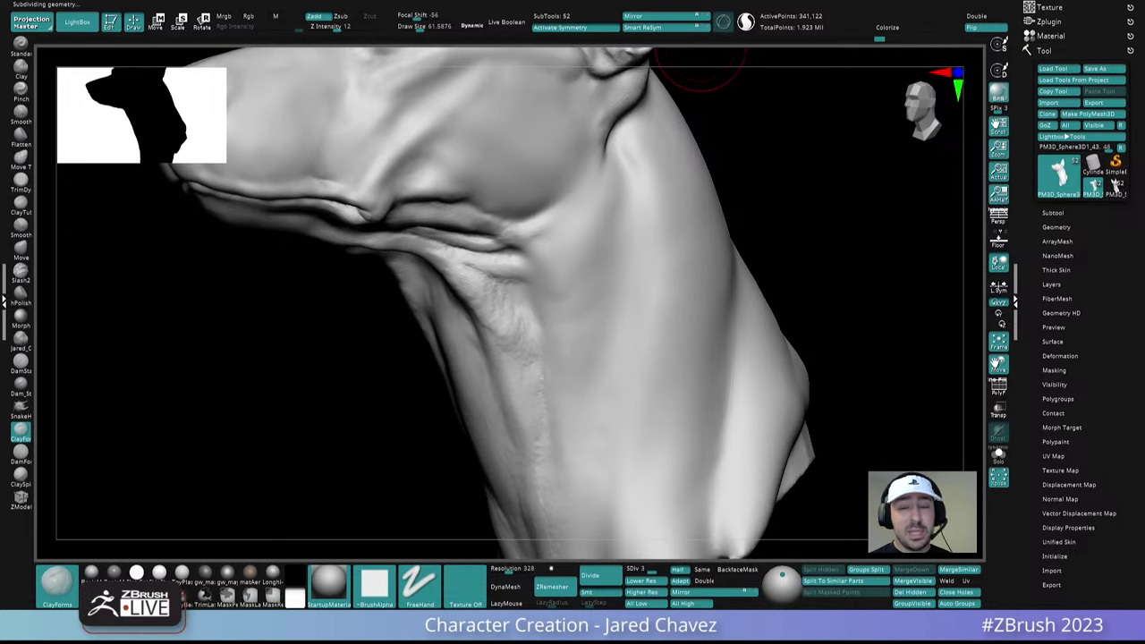
{"action": "mouse_move", "coordinate": [697, 58]}
{"action": "right_mouse_down"}
{"action": "mouse_move", "coordinate": [557, 225]}
{"action": "mouse_move", "coordinate": [559, 310]}
{"action": "mouse_move", "coordinate": [601, 236]}
{"action": "mouse_move", "coordinate": [563, 274]}
{"action": "right_mouse_up"}
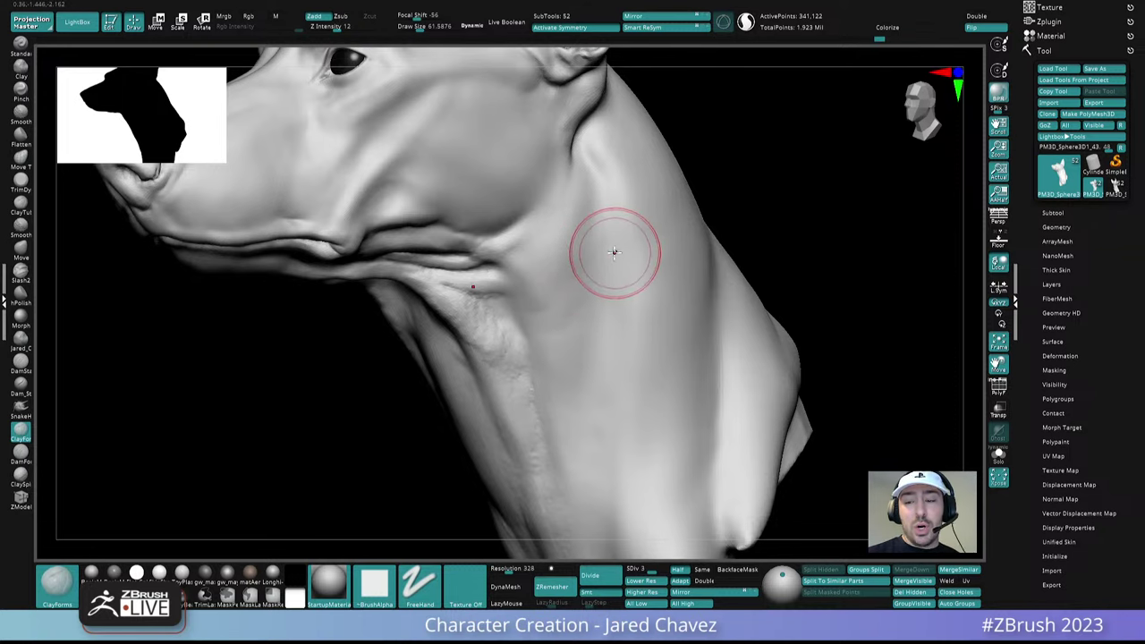
{"action": "key", "text": "space"}
{"action": "left_click_drag", "start_coordinate": [612, 252], "coordinate": [603, 255]}
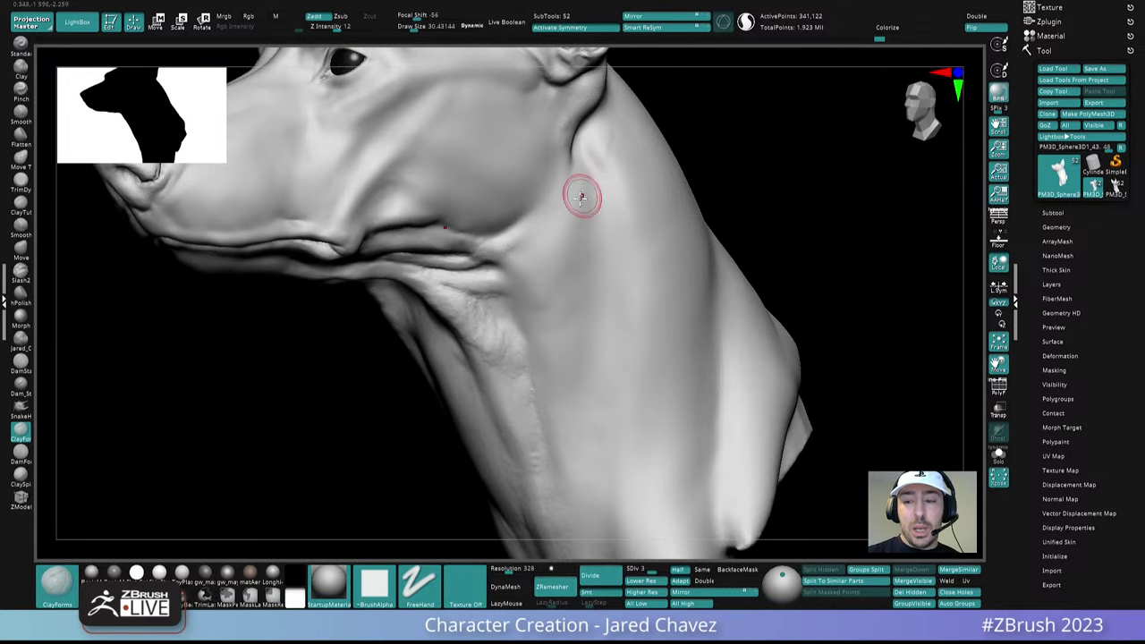
{"action": "right_click_drag", "start_coordinate": [581, 197], "coordinate": [588, 171]}
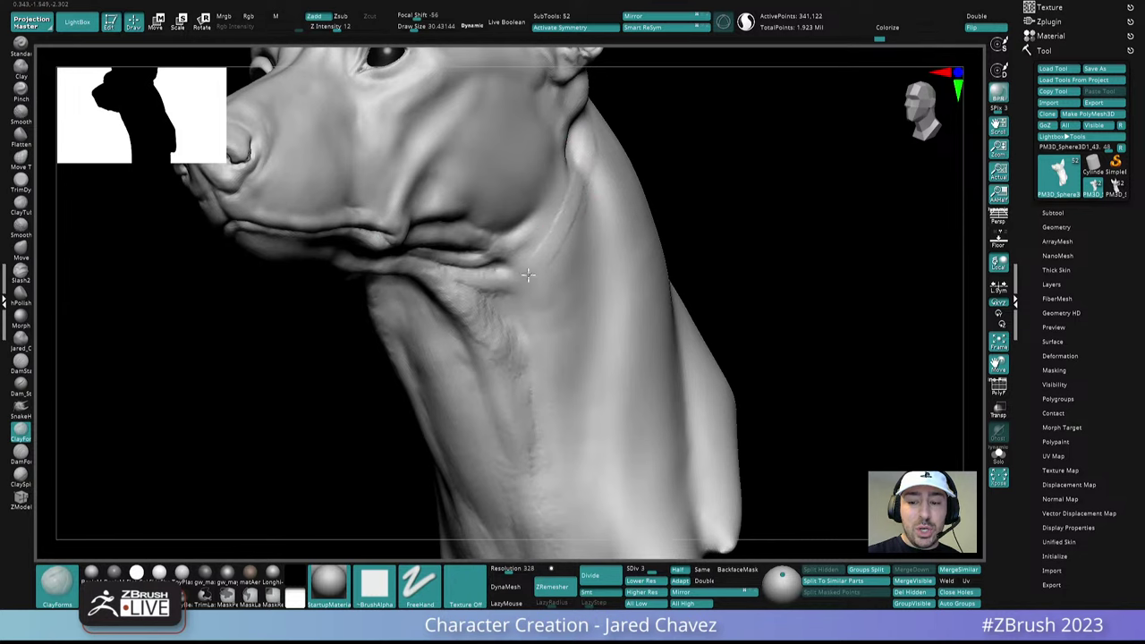
Build up the folds where the throat meets the rear of the jaw with ClayForms, and smooth the ridge behind the jaw
{"action": "mouse_move", "coordinate": [555, 243]}
{"action": "right_mouse_down"}
{"action": "mouse_move", "coordinate": [528, 269]}
{"action": "mouse_move", "coordinate": [461, 294]}
{"action": "right_mouse_up"}
{"action": "left_click_drag", "start_coordinate": [403, 210], "coordinate": [474, 239], "text": "shift"}
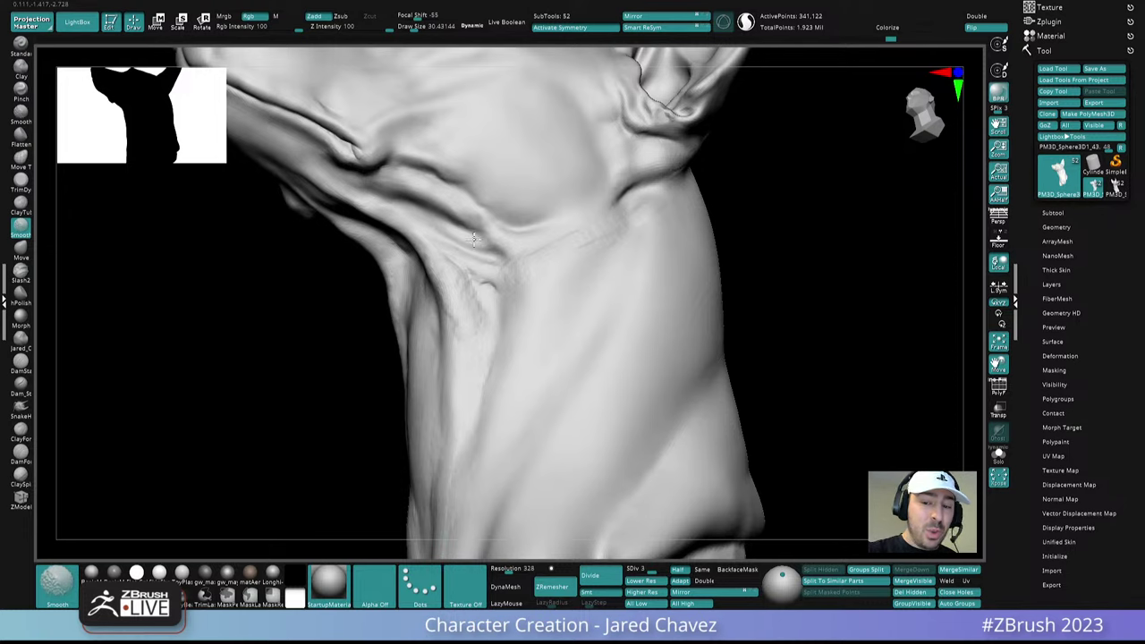
{"action": "right_click_drag", "start_coordinate": [501, 261], "coordinate": [535, 289]}
{"action": "mouse_move", "coordinate": [540, 246]}
{"action": "right_mouse_down"}
{"action": "mouse_move", "coordinate": [548, 270]}
{"action": "mouse_move", "coordinate": [558, 245]}
{"action": "mouse_move", "coordinate": [498, 254]}
{"action": "mouse_move", "coordinate": [519, 260]}
{"action": "mouse_move", "coordinate": [498, 241]}
{"action": "mouse_move", "coordinate": [447, 235]}
{"action": "mouse_move", "coordinate": [499, 245]}
{"action": "mouse_move", "coordinate": [470, 252]}
{"action": "right_mouse_up"}
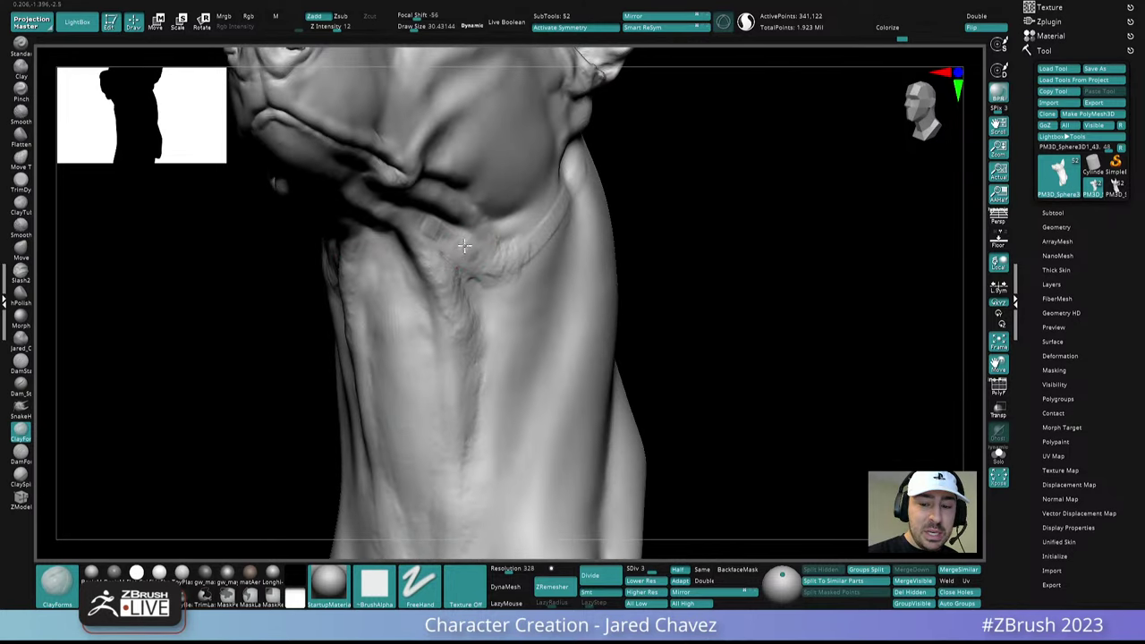
{"action": "mouse_move", "coordinate": [439, 205]}
{"action": "right_mouse_down"}
{"action": "mouse_move", "coordinate": [460, 241]}
{"action": "mouse_move", "coordinate": [506, 252]}
{"action": "right_mouse_up"}
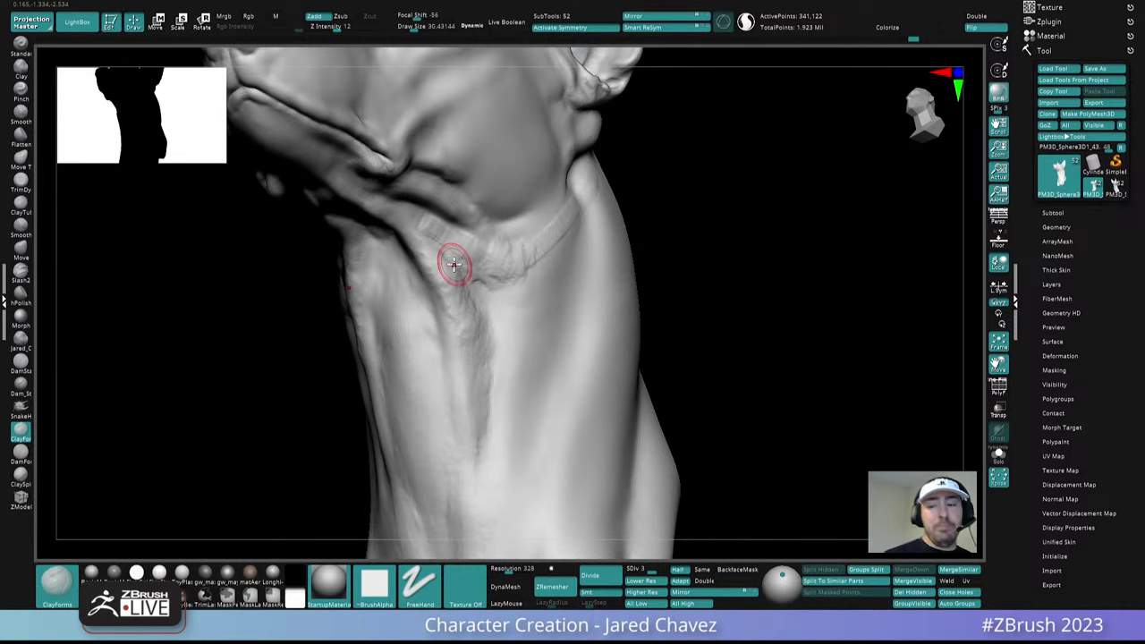
{"action": "right_click_drag", "start_coordinate": [453, 264], "coordinate": [593, 205]}
{"action": "key", "text": "shift"}
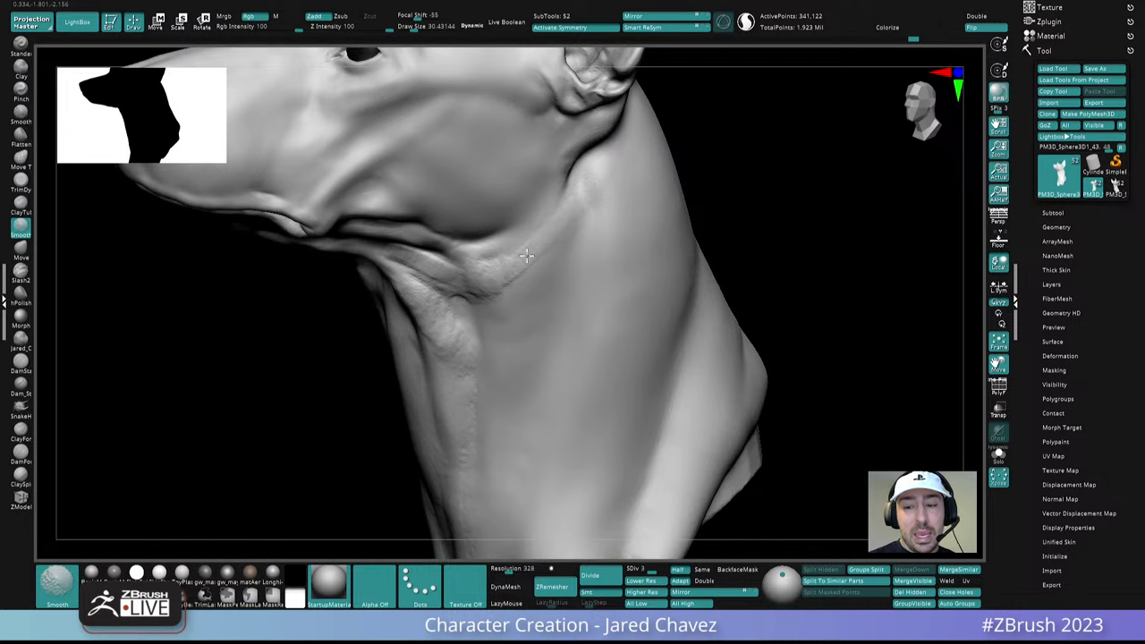
{"action": "mouse_move", "coordinate": [555, 247]}
{"action": "right_mouse_down"}
{"action": "mouse_move", "coordinate": [532, 296]}
{"action": "mouse_move", "coordinate": [481, 286]}
{"action": "mouse_move", "coordinate": [429, 224]}
{"action": "mouse_move", "coordinate": [421, 268]}
{"action": "mouse_move", "coordinate": [452, 323]}
{"action": "mouse_move", "coordinate": [467, 235]}
{"action": "mouse_move", "coordinate": [463, 248]}
{"action": "mouse_move", "coordinate": [455, 225]}
{"action": "mouse_move", "coordinate": [419, 234]}
{"action": "mouse_move", "coordinate": [412, 167]}
{"action": "right_mouse_up"}
Switch to the Move brush at a draw size of about 51 and adjust the lower jaw edge behind the mouth corner
{"action": "key", "text": "ctrl+1"}
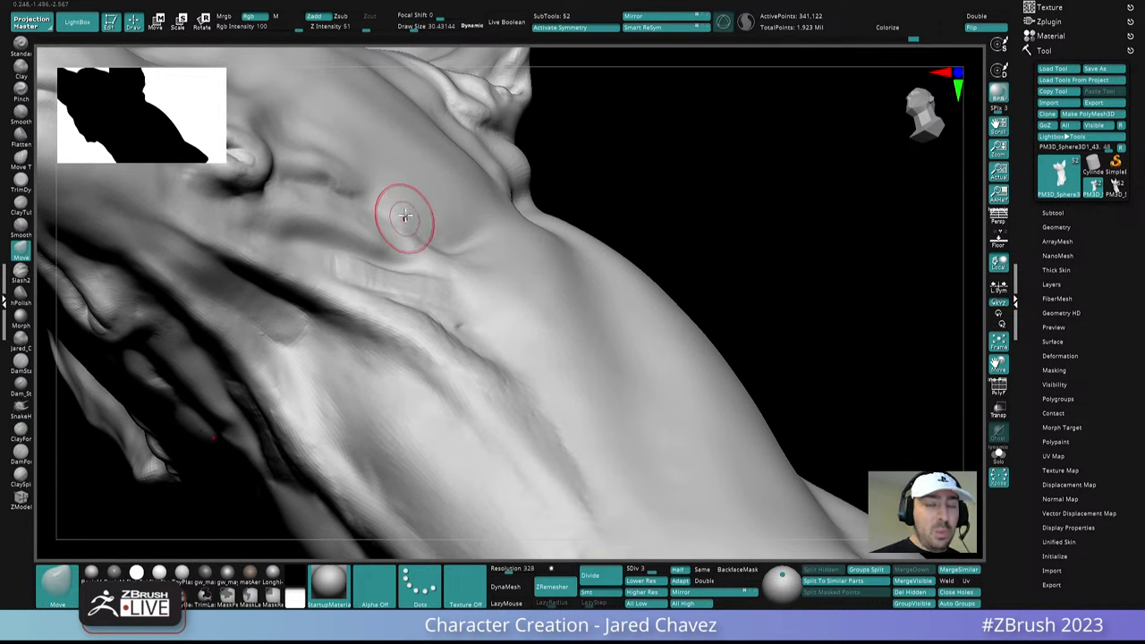
{"action": "right_click_drag", "start_coordinate": [397, 238], "coordinate": [399, 229]}
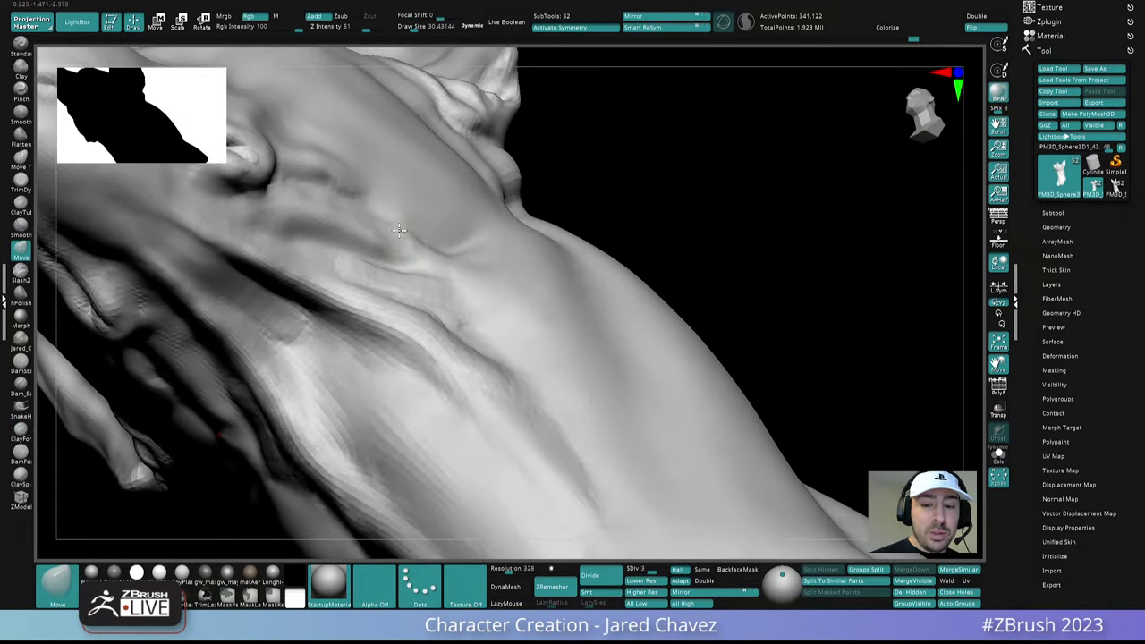
{"action": "key", "text": "space"}
{"action": "left_click_drag", "start_coordinate": [400, 229], "coordinate": [409, 229]}
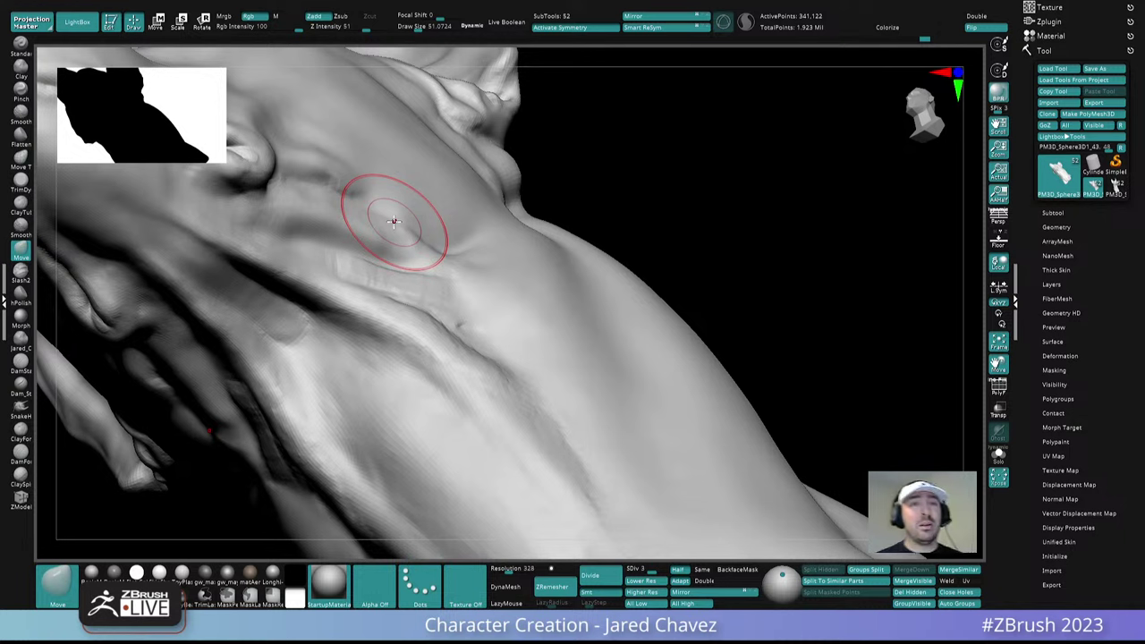
{"action": "mouse_move", "coordinate": [440, 244]}
{"action": "right_mouse_down"}
{"action": "mouse_move", "coordinate": [474, 270]}
{"action": "mouse_move", "coordinate": [456, 296]}
{"action": "mouse_move", "coordinate": [583, 205]}
{"action": "mouse_move", "coordinate": [583, 269]}
{"action": "mouse_move", "coordinate": [537, 340]}
{"action": "mouse_move", "coordinate": [568, 340]}
{"action": "right_mouse_up"}
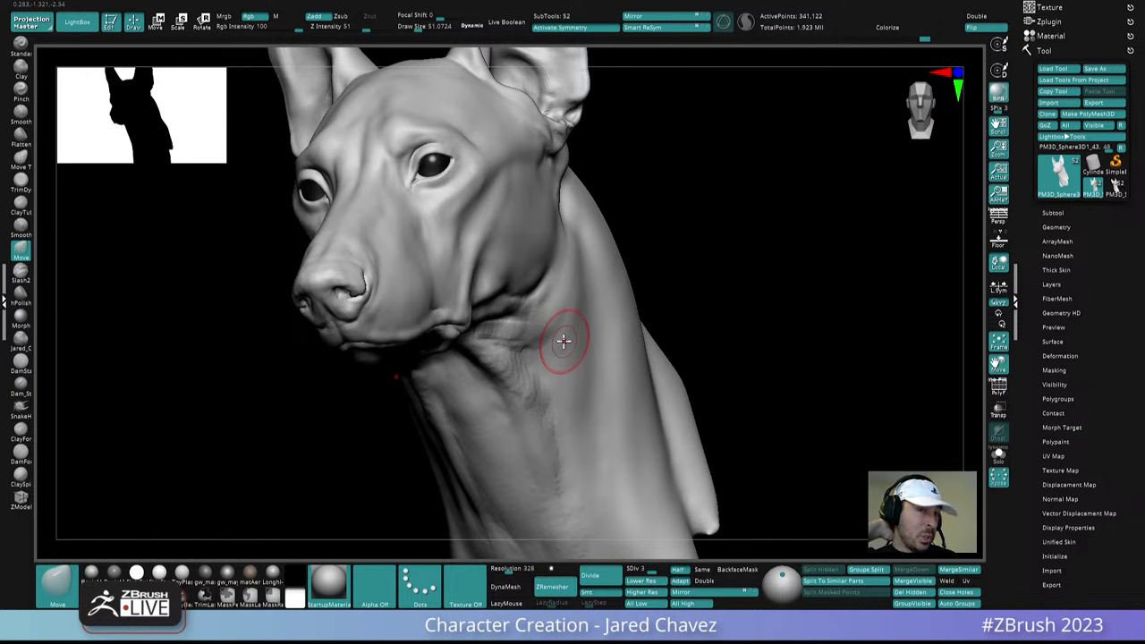
Enlarge the Move brush to a draw size of about 65 and check the jaw and throat shapes from the front and below
{"action": "mouse_move", "coordinate": [563, 341]}
{"action": "right_mouse_down"}
{"action": "mouse_move", "coordinate": [537, 309]}
{"action": "mouse_move", "coordinate": [519, 332]}
{"action": "mouse_move", "coordinate": [481, 242]}
{"action": "mouse_move", "coordinate": [497, 291]}
{"action": "mouse_move", "coordinate": [503, 281]}
{"action": "right_mouse_up"}
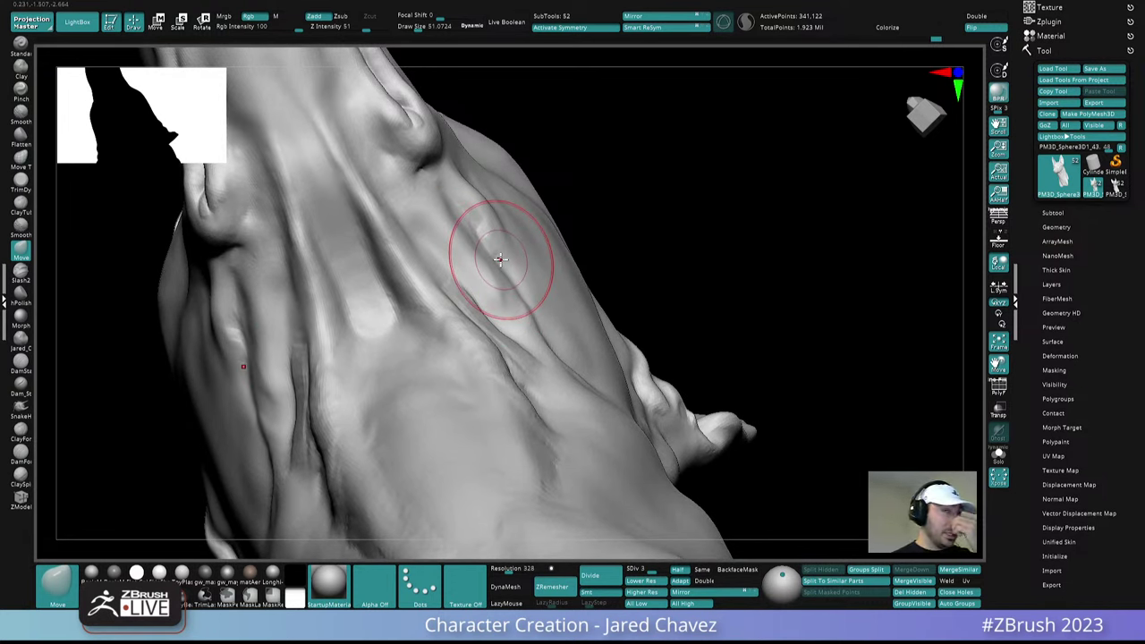
{"action": "mouse_move", "coordinate": [501, 256]}
{"action": "right_mouse_down"}
{"action": "mouse_move", "coordinate": [529, 384]}
{"action": "mouse_move", "coordinate": [511, 379]}
{"action": "mouse_move", "coordinate": [519, 366]}
{"action": "mouse_move", "coordinate": [478, 320]}
{"action": "mouse_move", "coordinate": [504, 259]}
{"action": "mouse_move", "coordinate": [508, 324]}
{"action": "mouse_move", "coordinate": [483, 253]}
{"action": "mouse_move", "coordinate": [511, 274]}
{"action": "mouse_move", "coordinate": [491, 271]}
{"action": "right_mouse_up"}
{"action": "key", "text": "space"}
{"action": "left_click_drag", "start_coordinate": [491, 271], "coordinate": [501, 272]}
{"action": "right_click_drag", "start_coordinate": [501, 271], "coordinate": [488, 282]}
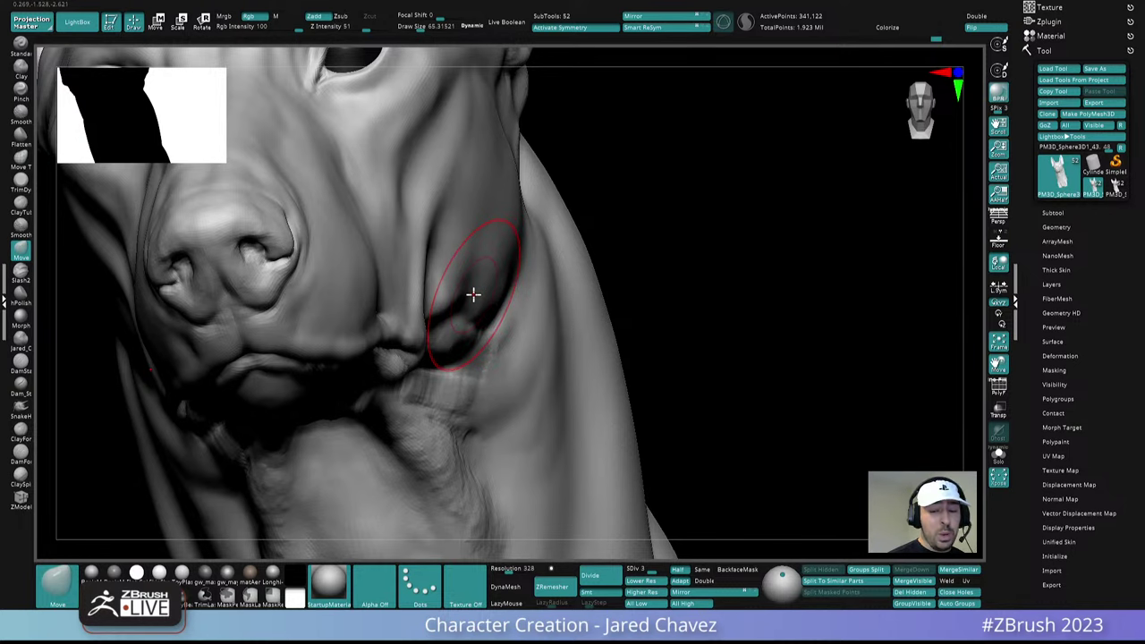
{"action": "mouse_move", "coordinate": [473, 294]}
{"action": "right_mouse_down"}
{"action": "mouse_move", "coordinate": [522, 292]}
{"action": "mouse_move", "coordinate": [488, 332]}
{"action": "mouse_move", "coordinate": [529, 299]}
{"action": "right_mouse_up"}
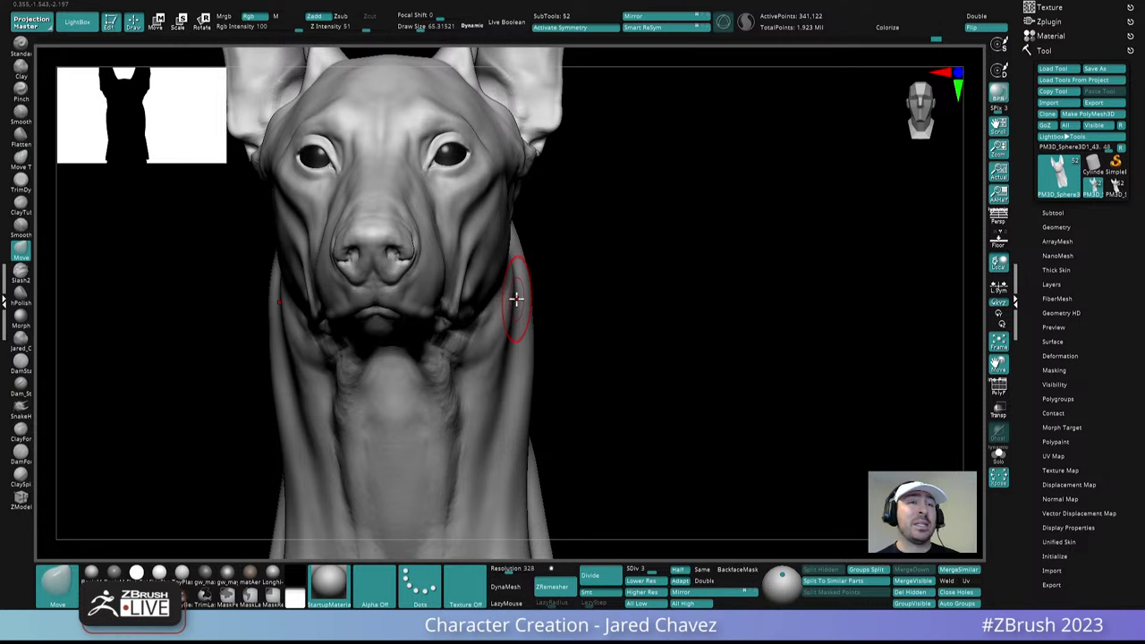
{"action": "right_click_drag", "start_coordinate": [516, 300], "coordinate": [472, 302]}
{"action": "right_click_drag", "start_coordinate": [472, 301], "coordinate": [511, 298], "text": "alt"}
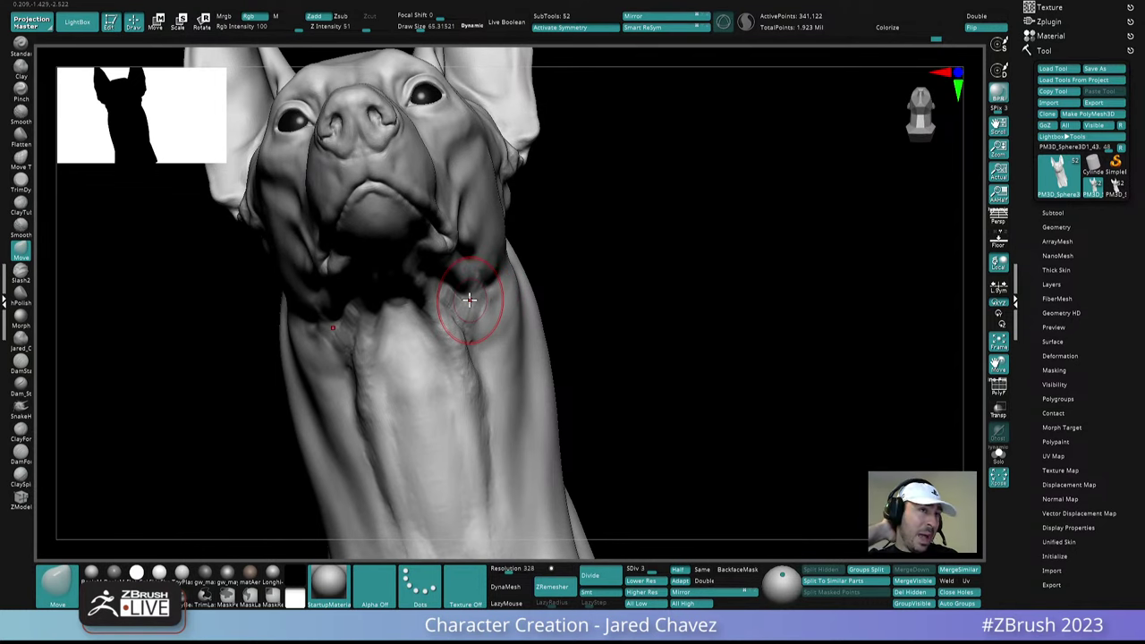
Enlarge the Move brush to a draw size of about 114 and adjust the side of the neck behind the jaw
{"action": "mouse_move", "coordinate": [470, 300]}
{"action": "right_mouse_down"}
{"action": "mouse_move", "coordinate": [409, 225]}
{"action": "mouse_move", "coordinate": [409, 286]}
{"action": "mouse_move", "coordinate": [423, 249]}
{"action": "mouse_move", "coordinate": [407, 300]}
{"action": "mouse_move", "coordinate": [441, 353]}
{"action": "mouse_move", "coordinate": [440, 412]}
{"action": "mouse_move", "coordinate": [544, 332]}
{"action": "mouse_move", "coordinate": [529, 313]}
{"action": "mouse_move", "coordinate": [550, 295]}
{"action": "right_mouse_up"}
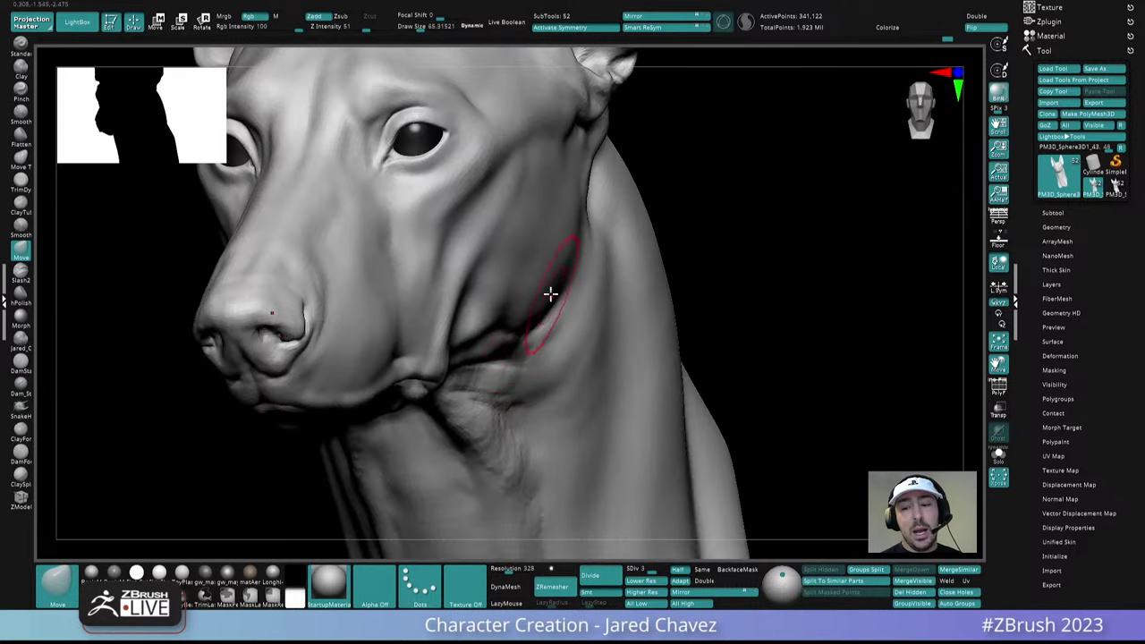
{"action": "key", "text": "space"}
{"action": "left_click_drag", "start_coordinate": [552, 293], "coordinate": [561, 292]}
{"action": "mouse_move", "coordinate": [515, 261]}
{"action": "right_mouse_down"}
{"action": "mouse_move", "coordinate": [570, 261]}
{"action": "mouse_move", "coordinate": [560, 187]}
{"action": "mouse_move", "coordinate": [563, 224]}
{"action": "right_mouse_up"}
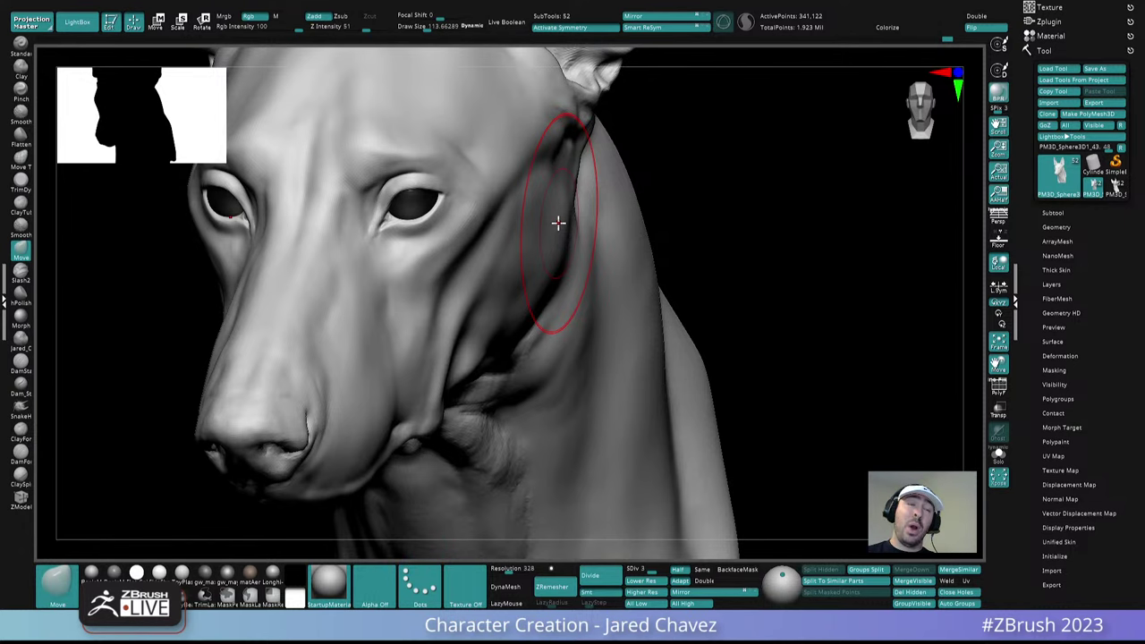
{"action": "right_click_drag", "start_coordinate": [601, 266], "coordinate": [593, 227]}
{"action": "right_click_drag", "start_coordinate": [577, 285], "coordinate": [588, 319]}
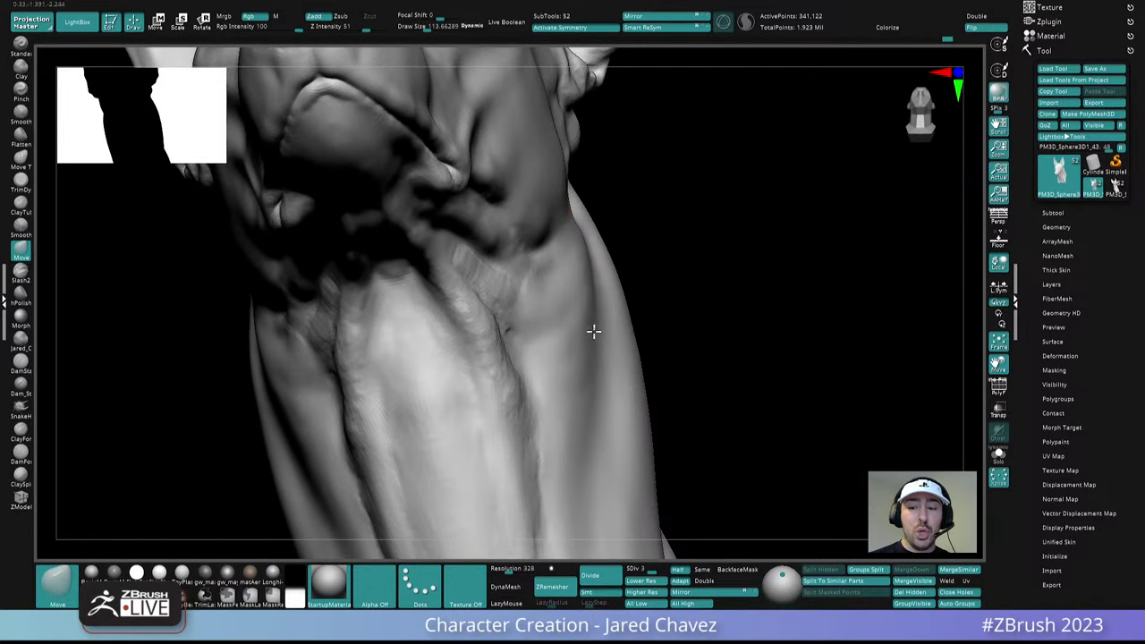
{"action": "left_click_drag", "start_coordinate": [587, 258], "coordinate": [579, 260]}
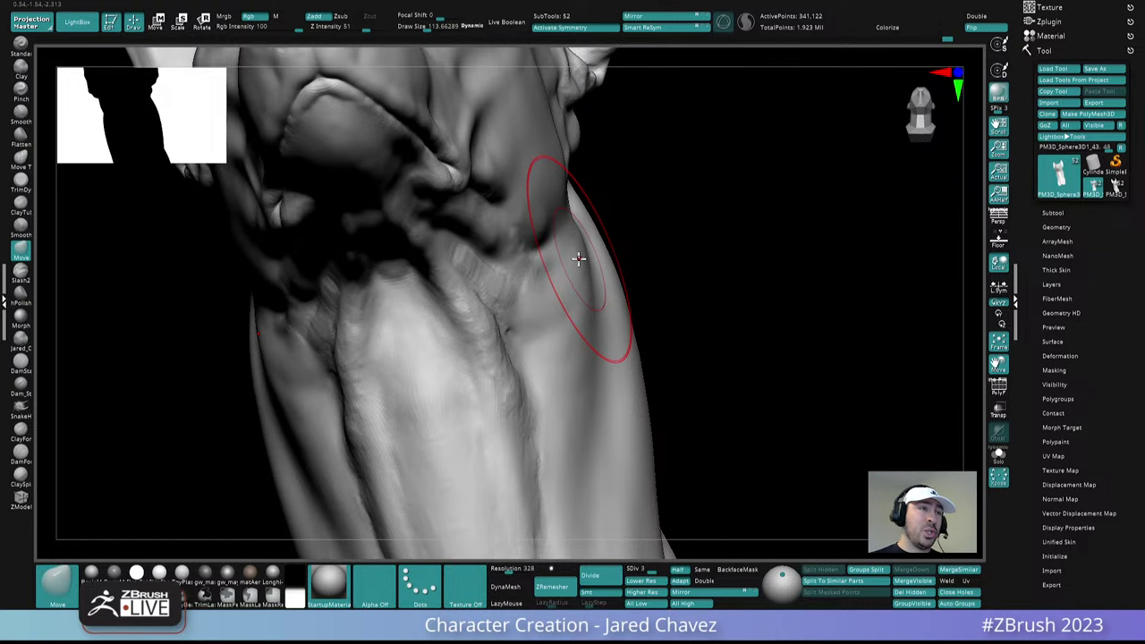
{"action": "mouse_move", "coordinate": [579, 259]}
{"action": "right_mouse_down"}
{"action": "mouse_move", "coordinate": [527, 235]}
{"action": "mouse_move", "coordinate": [545, 220]}
{"action": "mouse_move", "coordinate": [611, 213]}
{"action": "right_mouse_up"}
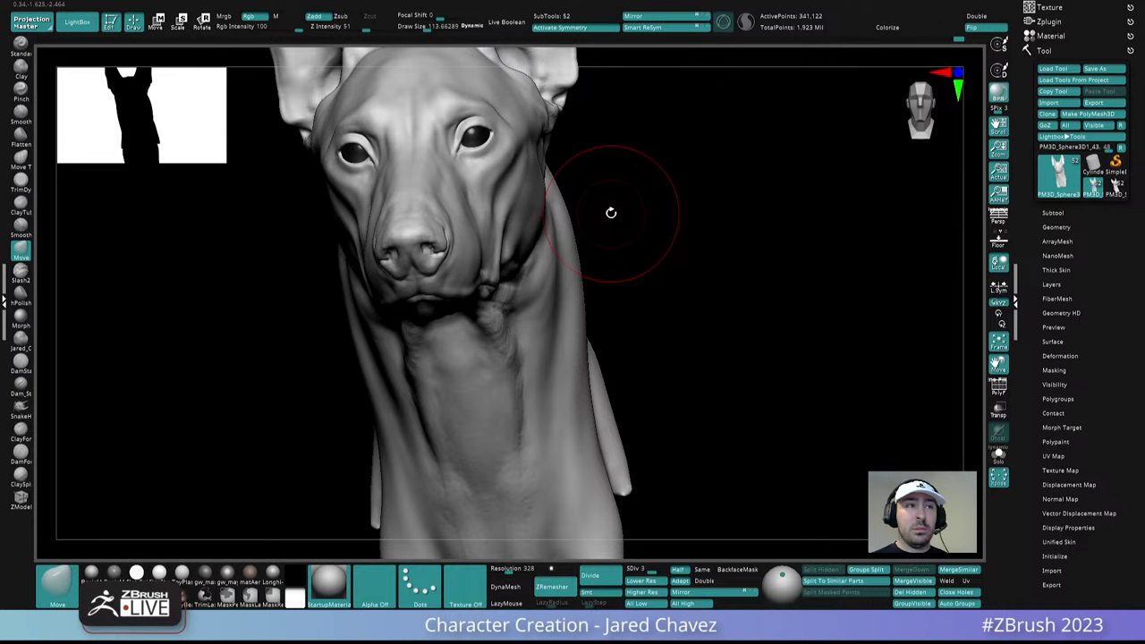
{"action": "right_click_drag", "start_coordinate": [611, 213], "coordinate": [588, 240]}
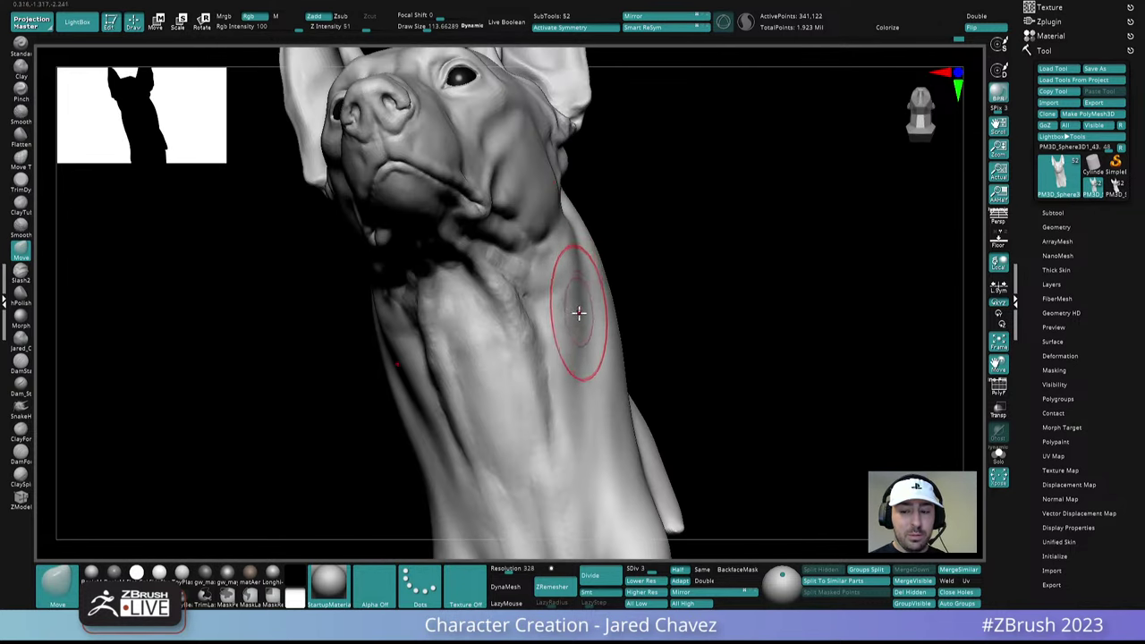
{"action": "right_click_drag", "start_coordinate": [580, 314], "coordinate": [581, 343]}
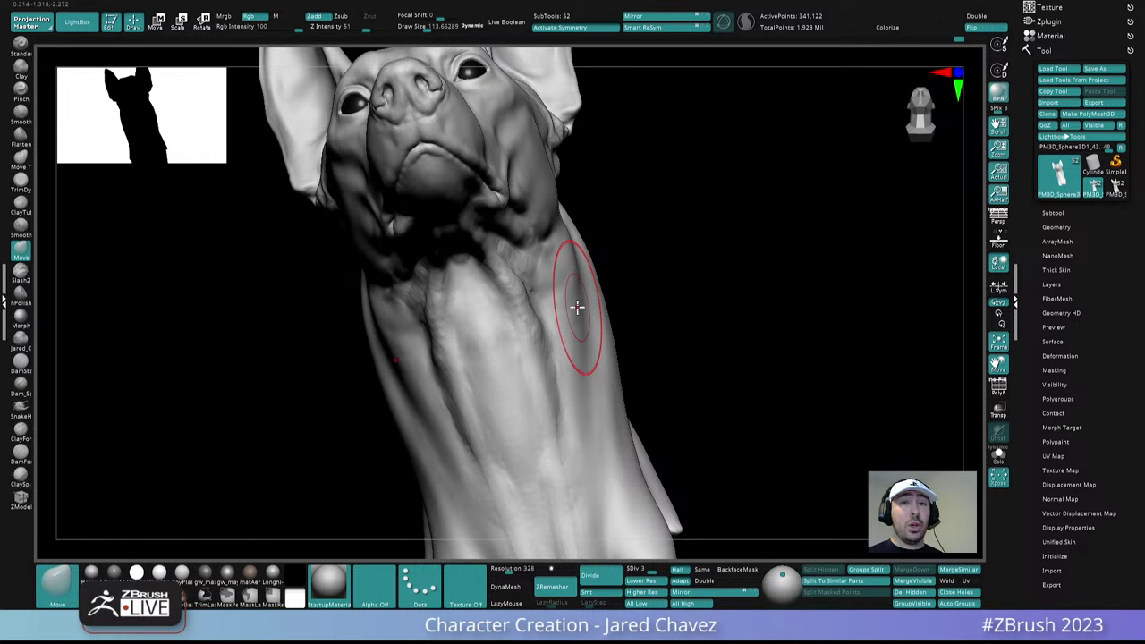
Reduce the Move brush to a draw size of about 81 and adjust the jaw fold behind the mouth corner
{"action": "right_click_drag", "start_coordinate": [689, 246], "coordinate": [645, 240]}
{"action": "right_click_drag", "start_coordinate": [529, 230], "coordinate": [580, 250], "text": "ctrl"}
{"action": "key", "text": "space"}
{"action": "mouse_move", "coordinate": [582, 272]}
{"action": "left_mouse_down"}
{"action": "mouse_move", "coordinate": [542, 257]}
{"action": "mouse_move", "coordinate": [580, 251]}
{"action": "left_mouse_up"}
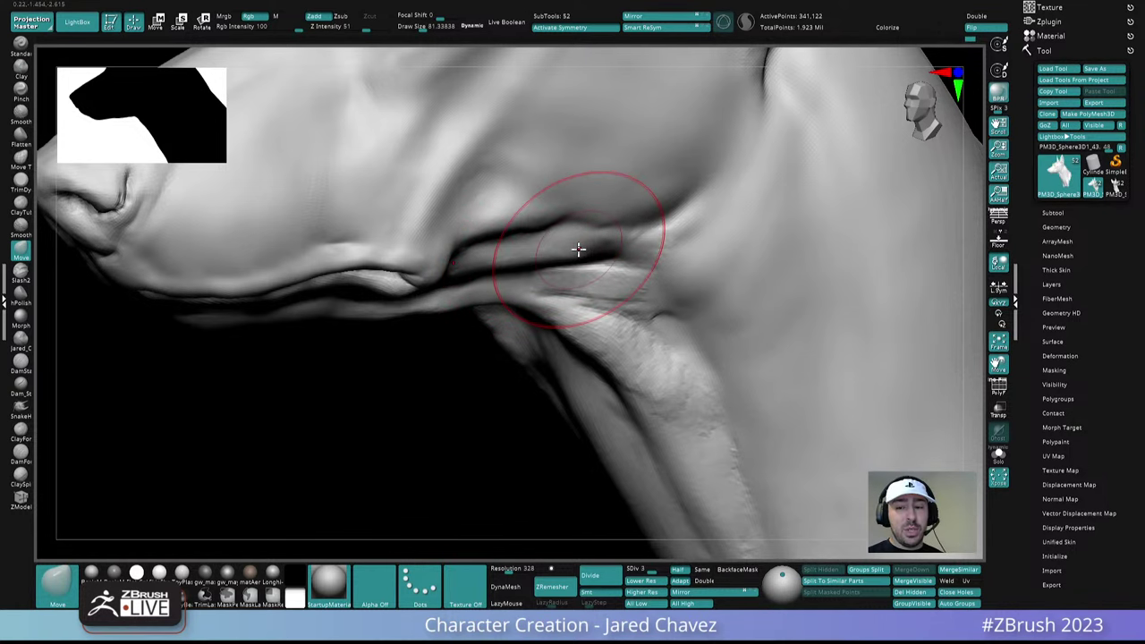
{"action": "right_click_drag", "start_coordinate": [578, 250], "coordinate": [622, 262]}
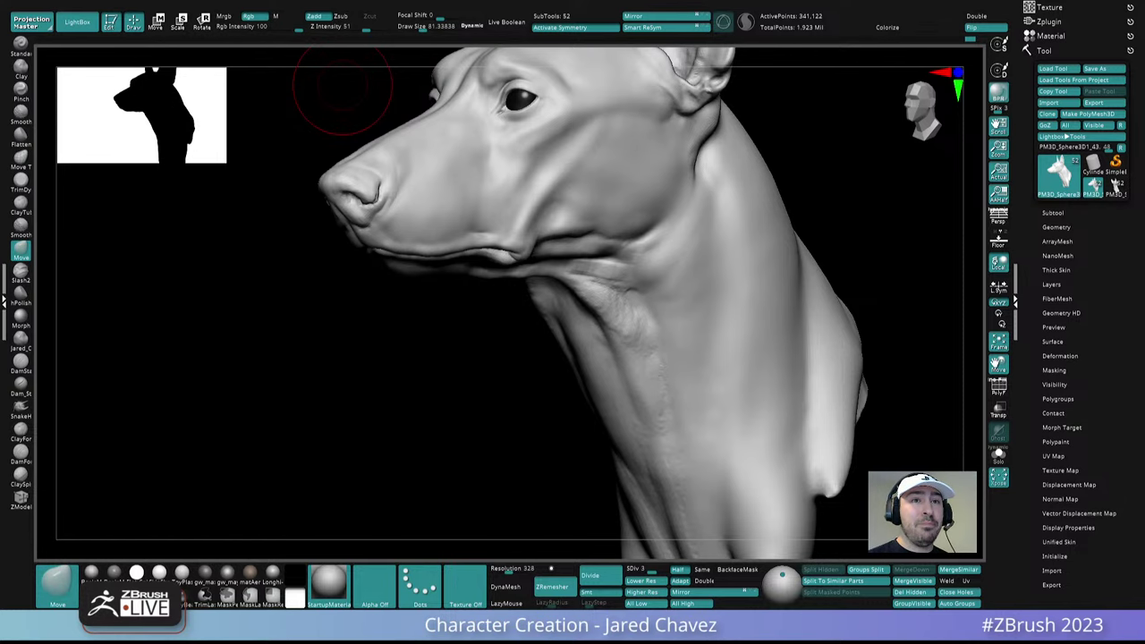
{"action": "mouse_move", "coordinate": [555, 269]}
{"action": "right_mouse_down"}
{"action": "mouse_move", "coordinate": [603, 217]}
{"action": "mouse_move", "coordinate": [595, 268]}
{"action": "mouse_move", "coordinate": [575, 212]}
{"action": "mouse_move", "coordinate": [591, 184]}
{"action": "right_mouse_up"}
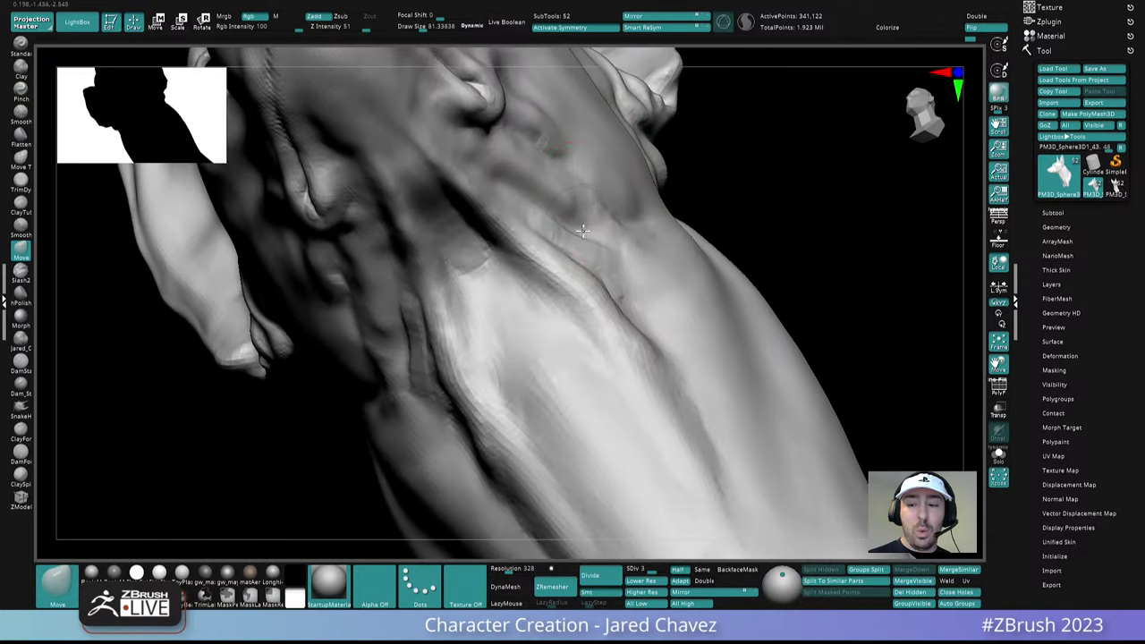
Switch to the ClayForms brush at a draw size of about 26 and start filling out the fold behind the mouth corner
{"action": "key", "text": "space"}
{"action": "left_click_drag", "start_coordinate": [582, 231], "coordinate": [574, 231]}
{"action": "left_click", "coordinate": [20, 435]}
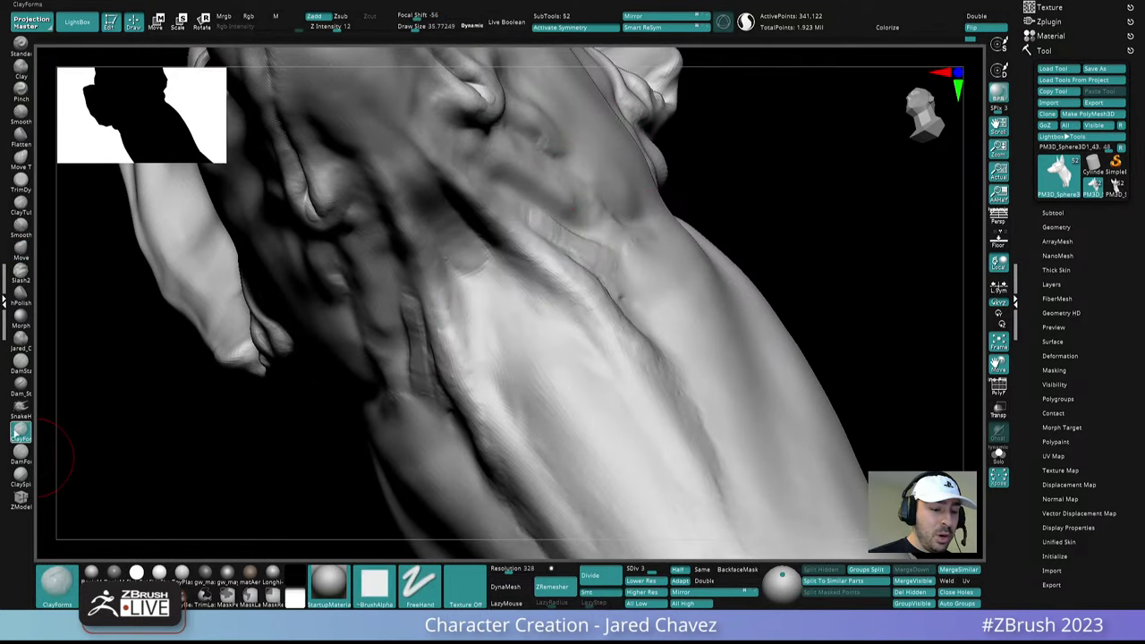
{"action": "mouse_move", "coordinate": [537, 234]}
{"action": "right_mouse_down"}
{"action": "mouse_move", "coordinate": [575, 220]}
{"action": "mouse_move", "coordinate": [578, 230]}
{"action": "right_mouse_up"}
{"action": "left_click_drag", "start_coordinate": [582, 234], "coordinate": [596, 218]}
{"action": "right_click_drag", "start_coordinate": [596, 218], "coordinate": [603, 221]}
{"action": "key", "text": "space"}
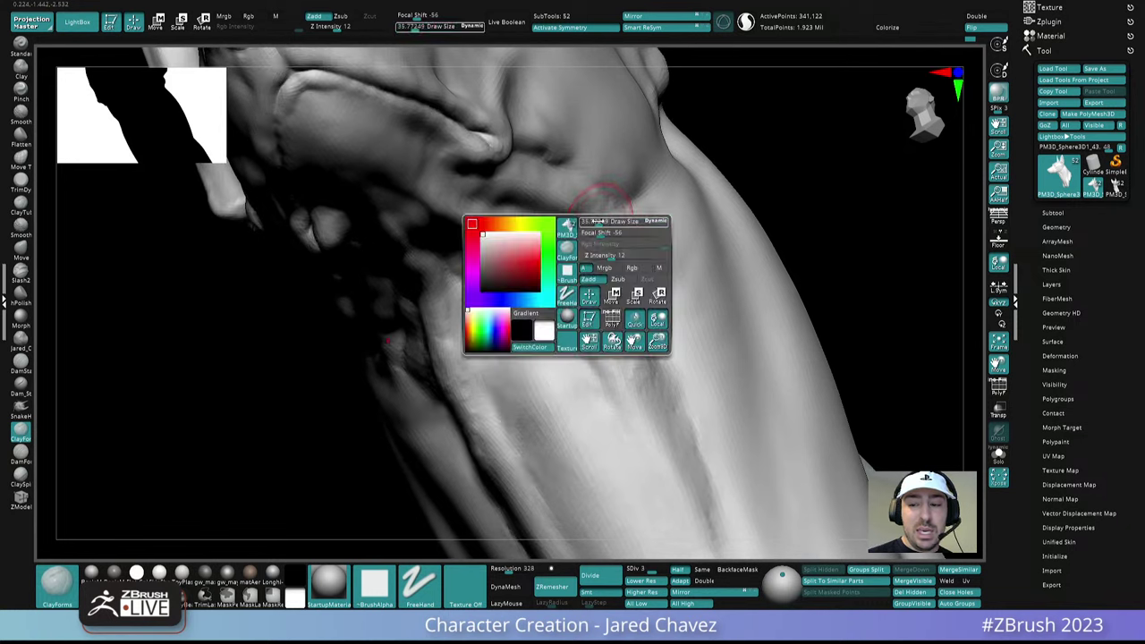
{"action": "left_click_drag", "start_coordinate": [603, 222], "coordinate": [600, 222]}
{"action": "mouse_move", "coordinate": [591, 211]}
{"action": "right_mouse_down"}
{"action": "mouse_move", "coordinate": [578, 174]}
{"action": "mouse_move", "coordinate": [562, 209]}
{"action": "right_mouse_up"}
{"action": "right_click_drag", "start_coordinate": [516, 174], "coordinate": [493, 170]}
{"action": "right_click_drag", "start_coordinate": [485, 127], "coordinate": [540, 169]}
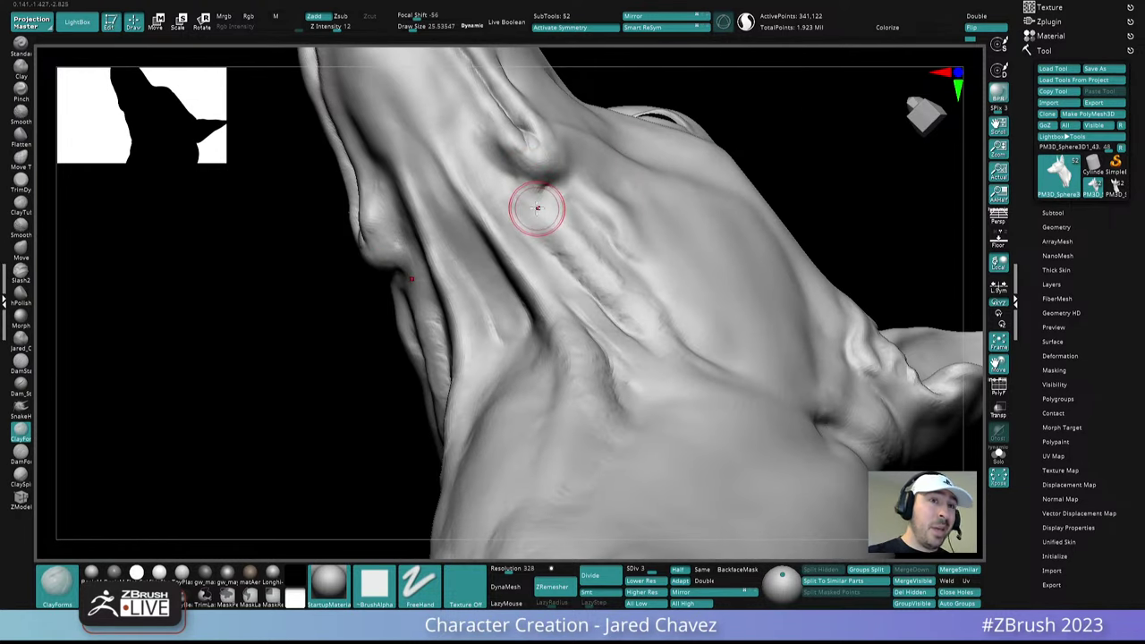
{"action": "mouse_move", "coordinate": [537, 208]}
{"action": "right_mouse_down"}
{"action": "mouse_move", "coordinate": [577, 203]}
{"action": "mouse_move", "coordinate": [582, 229]}
{"action": "mouse_move", "coordinate": [519, 174]}
{"action": "mouse_move", "coordinate": [602, 238]}
{"action": "mouse_move", "coordinate": [621, 99]}
{"action": "mouse_move", "coordinate": [624, 296]}
{"action": "mouse_move", "coordinate": [653, 251]}
{"action": "mouse_move", "coordinate": [652, 184]}
{"action": "mouse_move", "coordinate": [739, 353]}
{"action": "right_mouse_up"}
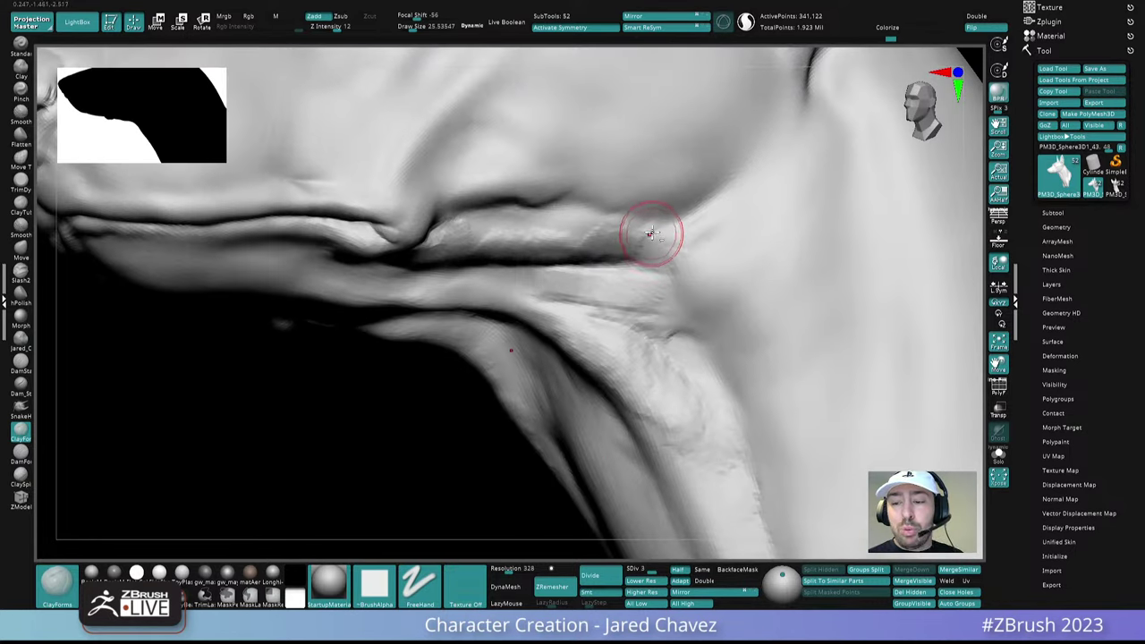
Build up the rear half of the jaw fold with ClayForms strokes running from the throat junction toward the mouth corner
{"action": "left_click_drag", "start_coordinate": [652, 235], "coordinate": [587, 268]}
{"action": "left_click_drag", "start_coordinate": [650, 247], "coordinate": [621, 265]}
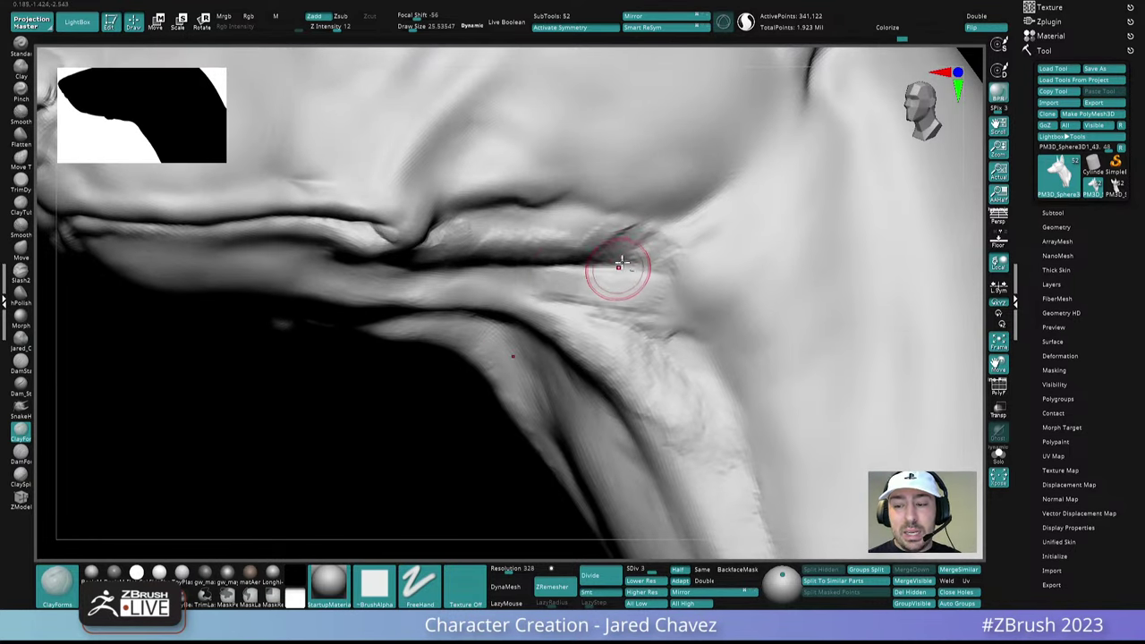
{"action": "mouse_move", "coordinate": [600, 263]}
{"action": "right_mouse_down"}
{"action": "mouse_move", "coordinate": [632, 205]}
{"action": "mouse_move", "coordinate": [623, 235]}
{"action": "right_mouse_up"}
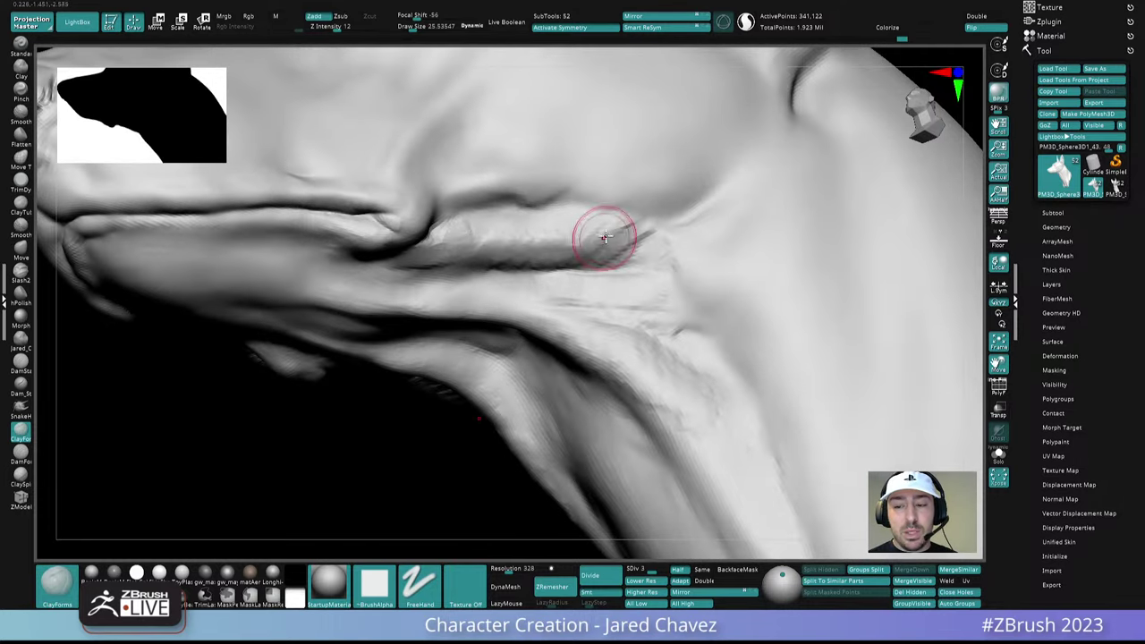
{"action": "left_click_drag", "start_coordinate": [605, 236], "coordinate": [542, 251]}
{"action": "right_click_drag", "start_coordinate": [557, 248], "coordinate": [575, 224]}
{"action": "left_click_drag", "start_coordinate": [575, 225], "coordinate": [529, 239]}
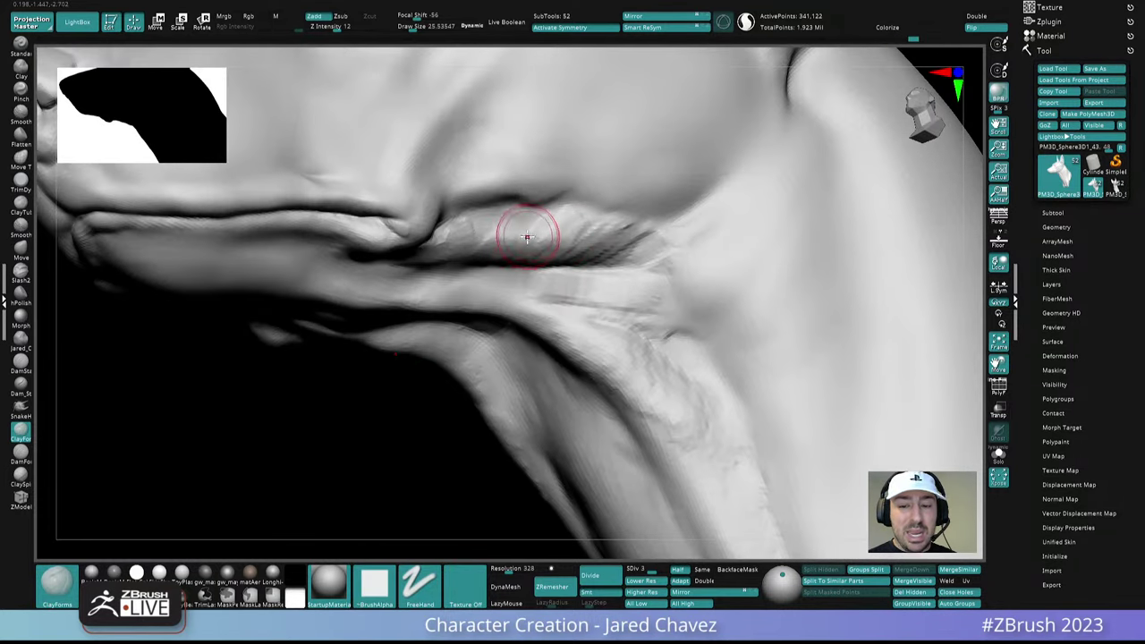
{"action": "mouse_move", "coordinate": [528, 237]}
{"action": "right_mouse_down"}
{"action": "mouse_move", "coordinate": [614, 252]}
{"action": "mouse_move", "coordinate": [626, 193]}
{"action": "mouse_move", "coordinate": [645, 234]}
{"action": "mouse_move", "coordinate": [606, 256]}
{"action": "mouse_move", "coordinate": [704, 225]}
{"action": "right_mouse_up"}
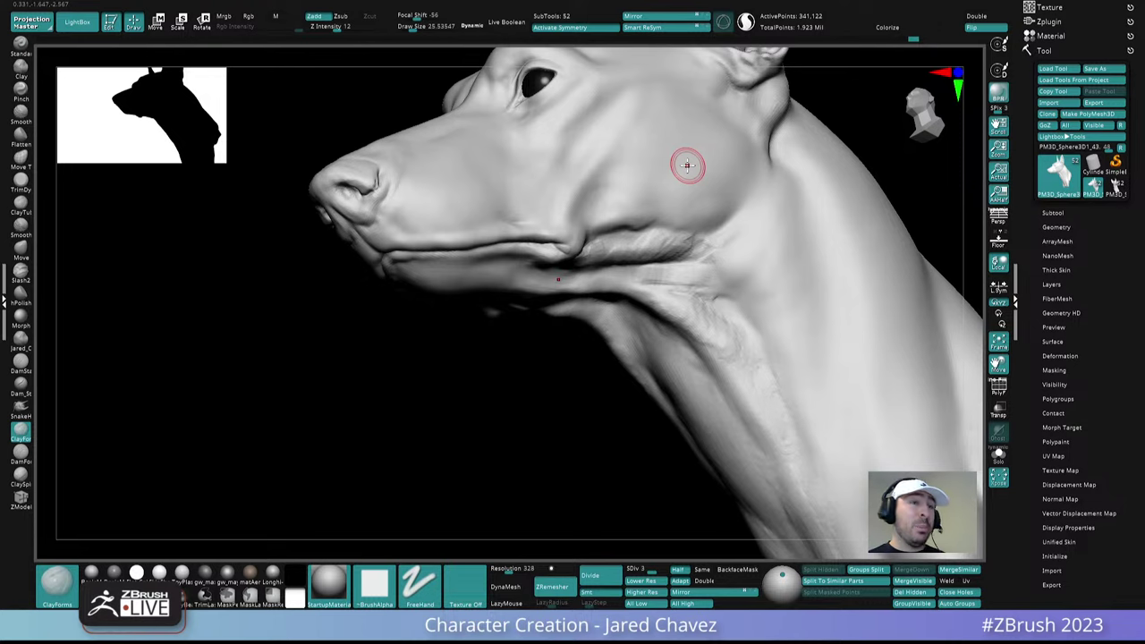
{"action": "mouse_move", "coordinate": [686, 165]}
{"action": "right_mouse_down"}
{"action": "mouse_move", "coordinate": [728, 238]}
{"action": "mouse_move", "coordinate": [639, 258]}
{"action": "mouse_move", "coordinate": [662, 279]}
{"action": "right_mouse_up"}
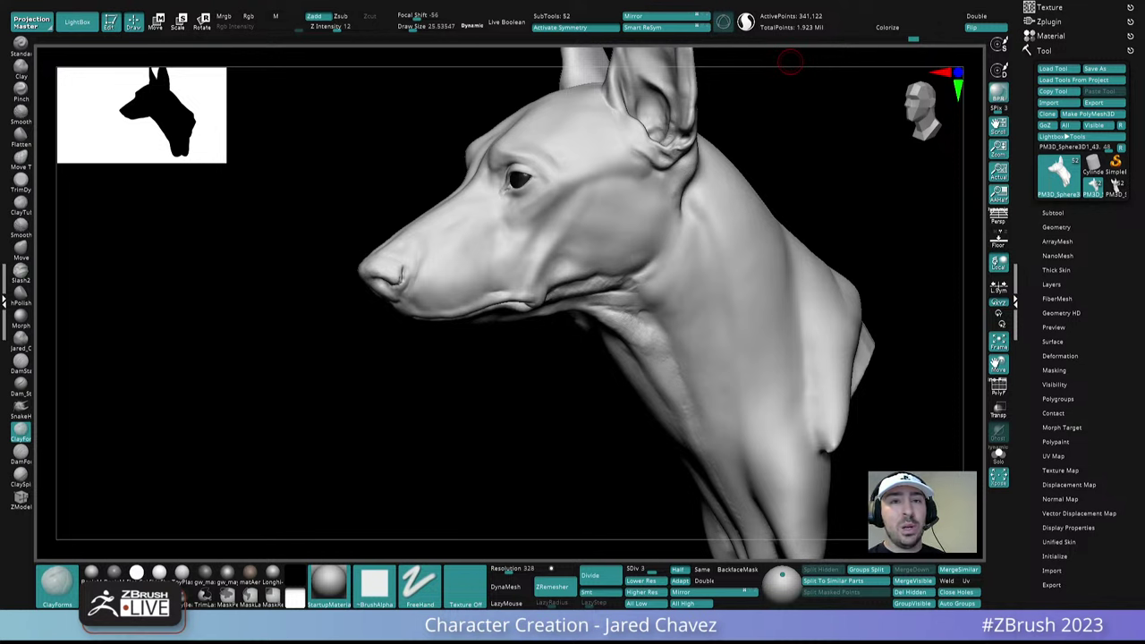
Add more ClayForms volume at the rear end of the jaw fold and smooth the fold forward to the mouth corner
{"action": "mouse_move", "coordinate": [620, 313]}
{"action": "right_mouse_down"}
{"action": "mouse_move", "coordinate": [624, 258]}
{"action": "mouse_move", "coordinate": [632, 295]}
{"action": "mouse_move", "coordinate": [645, 285]}
{"action": "right_mouse_up"}
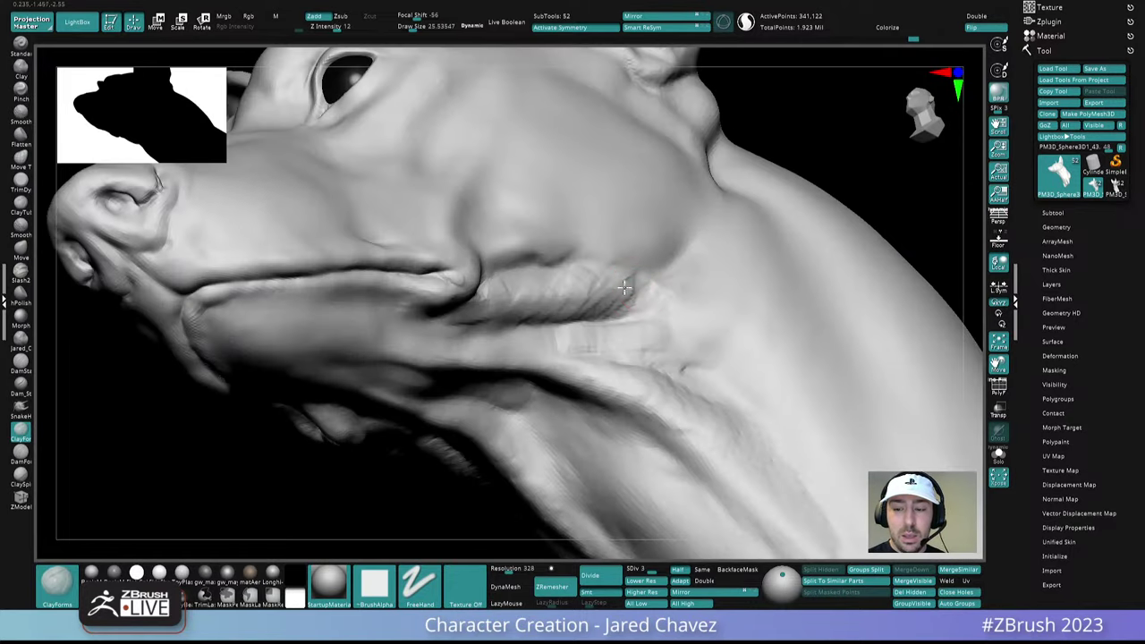
{"action": "mouse_move", "coordinate": [623, 285]}
{"action": "left_mouse_down"}
{"action": "mouse_move", "coordinate": [618, 302]}
{"action": "mouse_move", "coordinate": [586, 310]}
{"action": "left_mouse_up"}
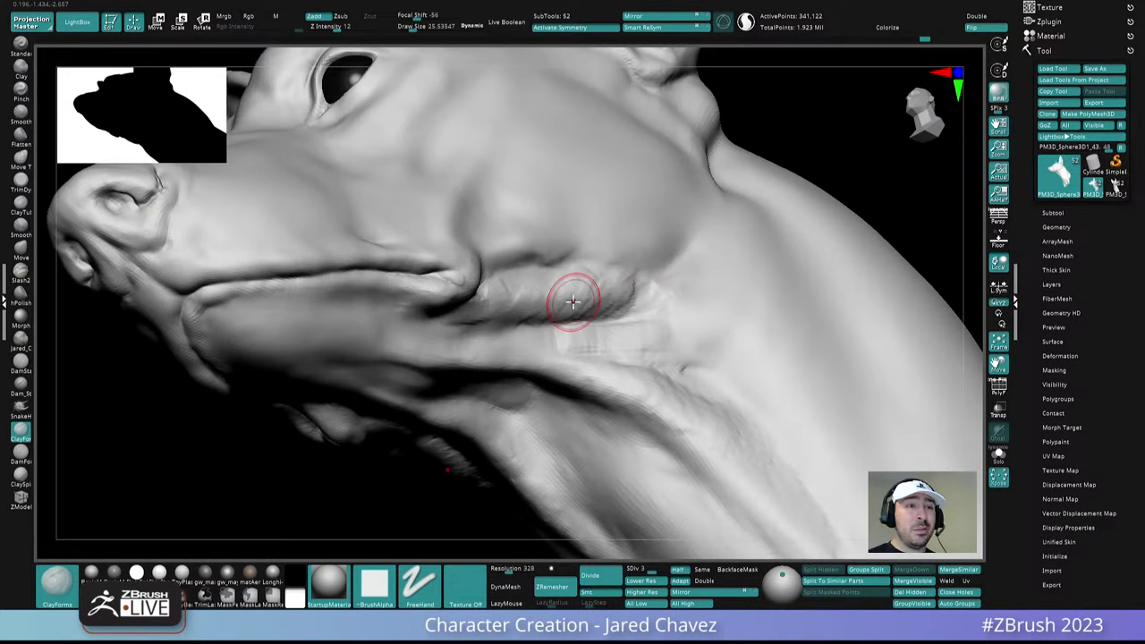
{"action": "mouse_move", "coordinate": [573, 302]}
{"action": "right_mouse_down"}
{"action": "mouse_move", "coordinate": [594, 310]}
{"action": "mouse_move", "coordinate": [593, 287]}
{"action": "right_mouse_up"}
{"action": "left_click_drag", "start_coordinate": [578, 288], "coordinate": [554, 299], "text": "shift"}
{"action": "mouse_move", "coordinate": [555, 299]}
{"action": "left_mouse_down", "text": "shift"}
{"action": "mouse_move", "coordinate": [638, 291]}
{"action": "mouse_move", "coordinate": [481, 317]}
{"action": "left_mouse_up", "text": "shift"}
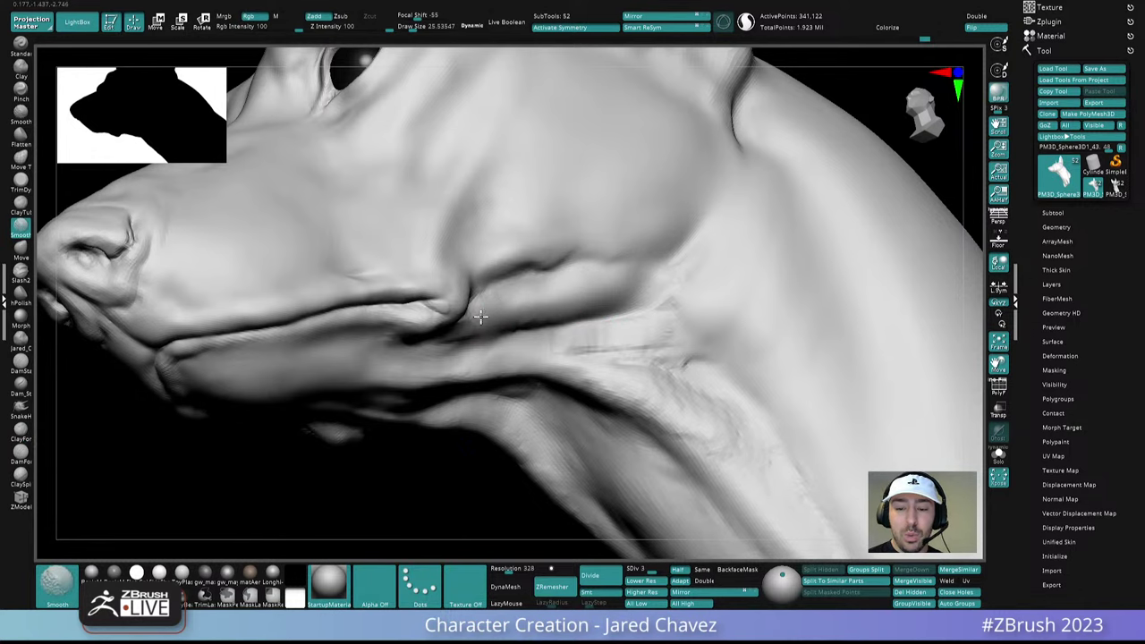
{"action": "right_click_drag", "start_coordinate": [481, 317], "coordinate": [601, 284], "text": "ctrl"}
{"action": "mouse_move", "coordinate": [601, 285]}
{"action": "right_mouse_down"}
{"action": "mouse_move", "coordinate": [624, 278]}
{"action": "mouse_move", "coordinate": [623, 349]}
{"action": "mouse_move", "coordinate": [621, 296]}
{"action": "right_mouse_up"}
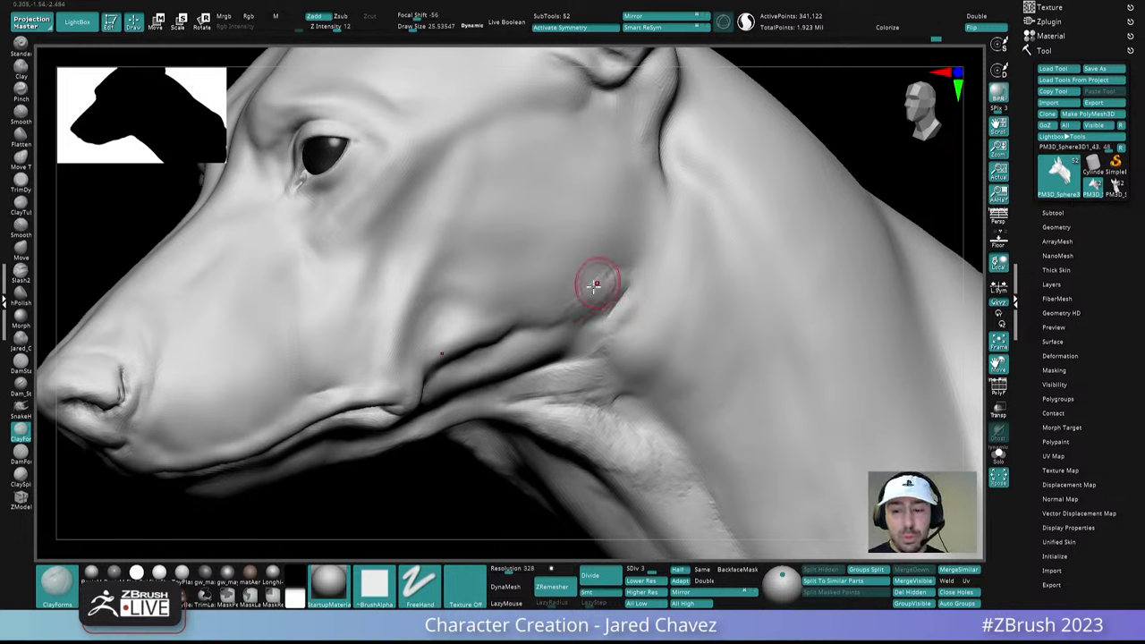
Build a ClayForms band across the lower cheek above the jaw fold, from the jaw's rear edge forward, and smooth it
{"action": "left_click_drag", "start_coordinate": [580, 284], "coordinate": [508, 344]}
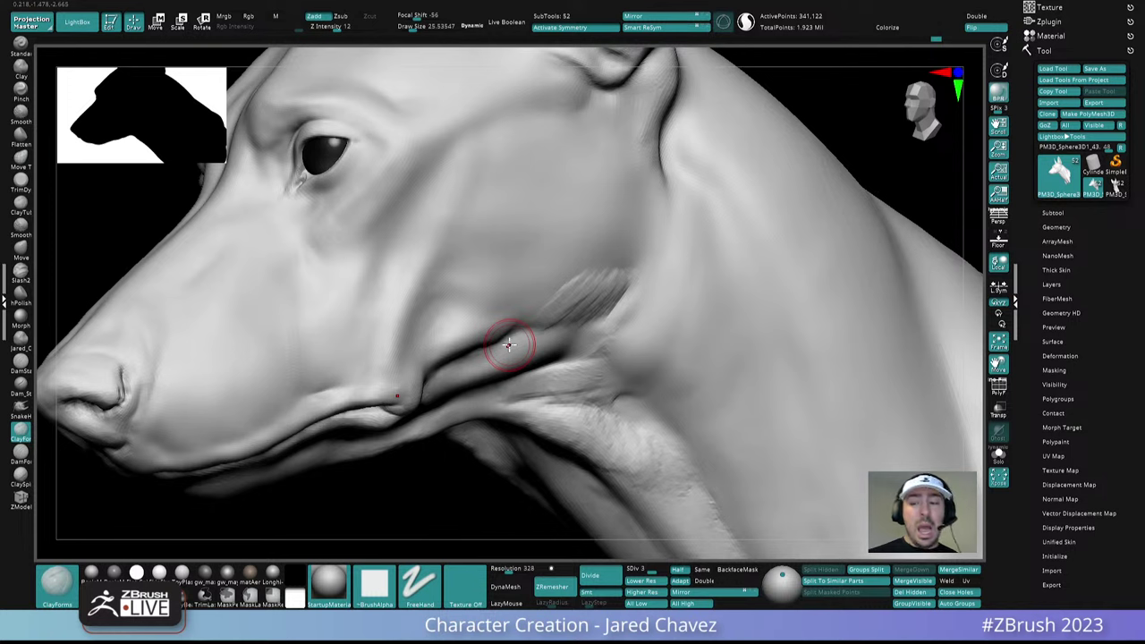
{"action": "mouse_move", "coordinate": [626, 272]}
{"action": "left_mouse_down"}
{"action": "mouse_move", "coordinate": [600, 298]}
{"action": "mouse_move", "coordinate": [542, 309]}
{"action": "mouse_move", "coordinate": [540, 279]}
{"action": "mouse_move", "coordinate": [487, 306]}
{"action": "left_mouse_up"}
{"action": "right_click_drag", "start_coordinate": [586, 284], "coordinate": [567, 288]}
{"action": "mouse_move", "coordinate": [560, 291]}
{"action": "left_mouse_down"}
{"action": "mouse_move", "coordinate": [530, 315]}
{"action": "mouse_move", "coordinate": [487, 309]}
{"action": "mouse_move", "coordinate": [469, 283]}
{"action": "left_mouse_up"}
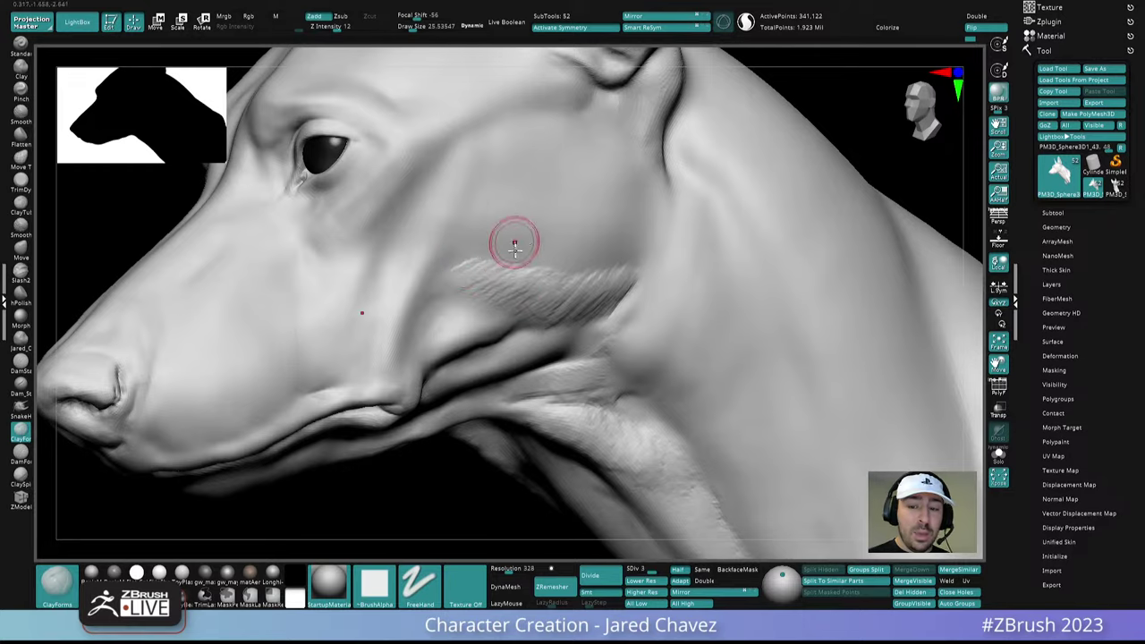
{"action": "mouse_move", "coordinate": [514, 242]}
{"action": "right_mouse_down"}
{"action": "mouse_move", "coordinate": [530, 263]}
{"action": "mouse_move", "coordinate": [519, 260]}
{"action": "right_mouse_up"}
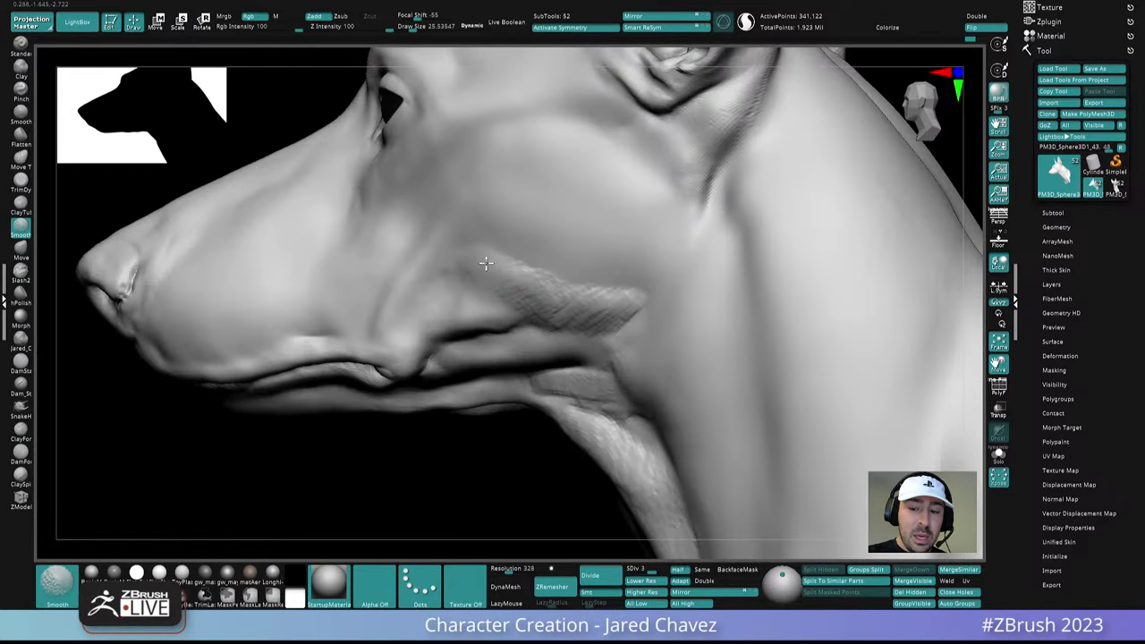
{"action": "left_click_drag", "start_coordinate": [555, 311], "coordinate": [542, 282], "text": "shift"}
{"action": "mouse_move", "coordinate": [551, 284]}
{"action": "right_mouse_down"}
{"action": "mouse_move", "coordinate": [627, 273]}
{"action": "mouse_move", "coordinate": [601, 304]}
{"action": "right_mouse_up"}
{"action": "mouse_move", "coordinate": [610, 310]}
{"action": "left_mouse_down", "text": "shift"}
{"action": "mouse_move", "coordinate": [588, 294]}
{"action": "mouse_move", "coordinate": [620, 308]}
{"action": "mouse_move", "coordinate": [588, 323]}
{"action": "left_mouse_up", "text": "shift"}
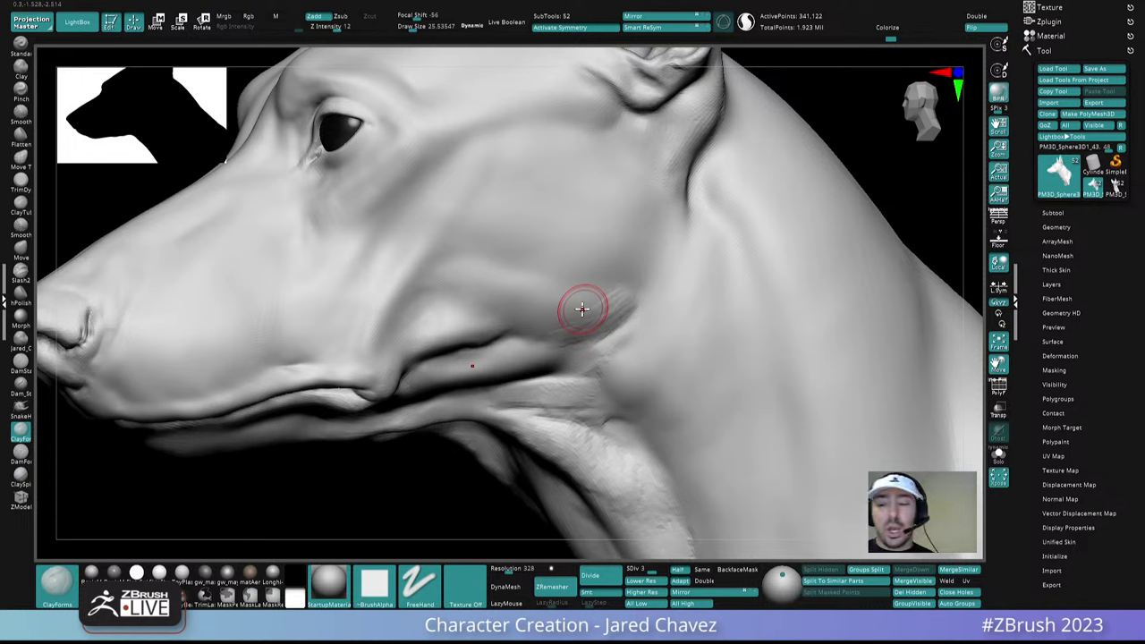
Add a second ClayForms pass over the lower cheek band and smooth it into the cheek muscle
{"action": "mouse_move", "coordinate": [583, 306]}
{"action": "left_mouse_down"}
{"action": "mouse_move", "coordinate": [629, 291]}
{"action": "mouse_move", "coordinate": [560, 320]}
{"action": "mouse_move", "coordinate": [537, 286]}
{"action": "mouse_move", "coordinate": [481, 264]}
{"action": "left_mouse_up"}
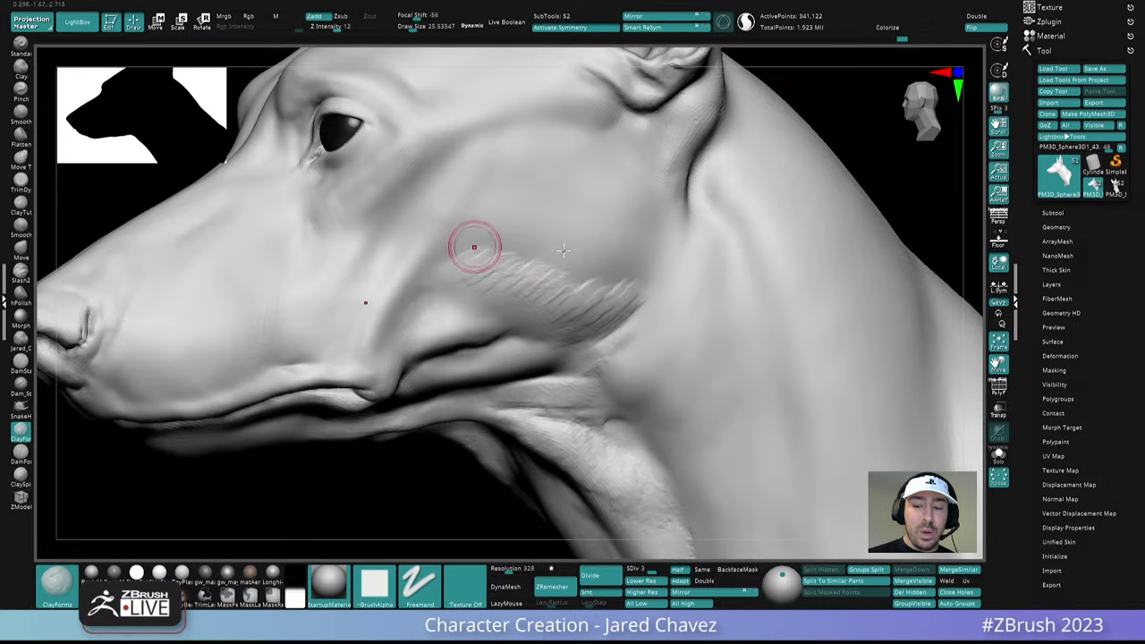
{"action": "mouse_move", "coordinate": [473, 247]}
{"action": "right_mouse_down", "text": "ctrl"}
{"action": "mouse_move", "coordinate": [556, 258]}
{"action": "mouse_move", "coordinate": [595, 309]}
{"action": "mouse_move", "coordinate": [571, 330]}
{"action": "right_mouse_up", "text": "ctrl"}
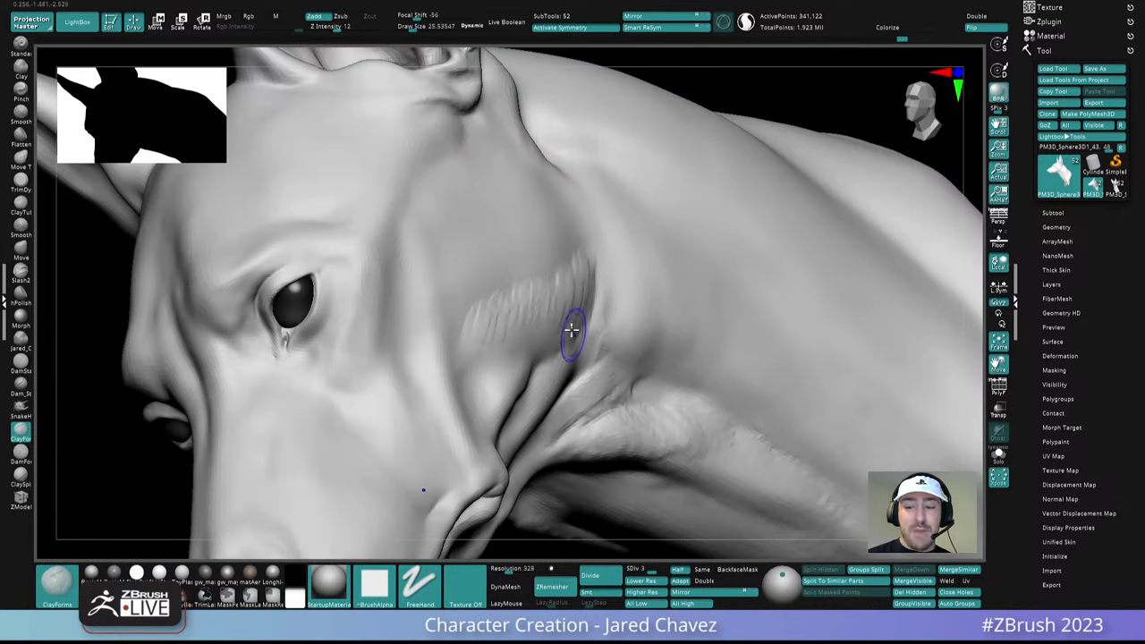
{"action": "left_click_drag", "start_coordinate": [571, 330], "coordinate": [546, 307], "text": "shift"}
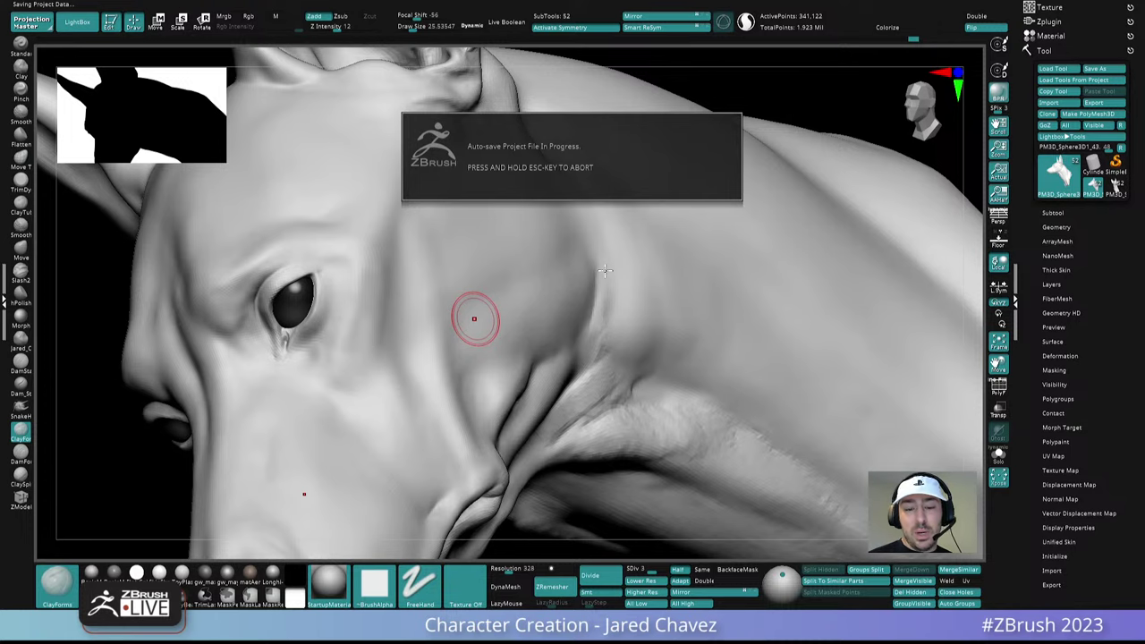
{"action": "right_click_drag", "start_coordinate": [605, 270], "coordinate": [575, 323]}
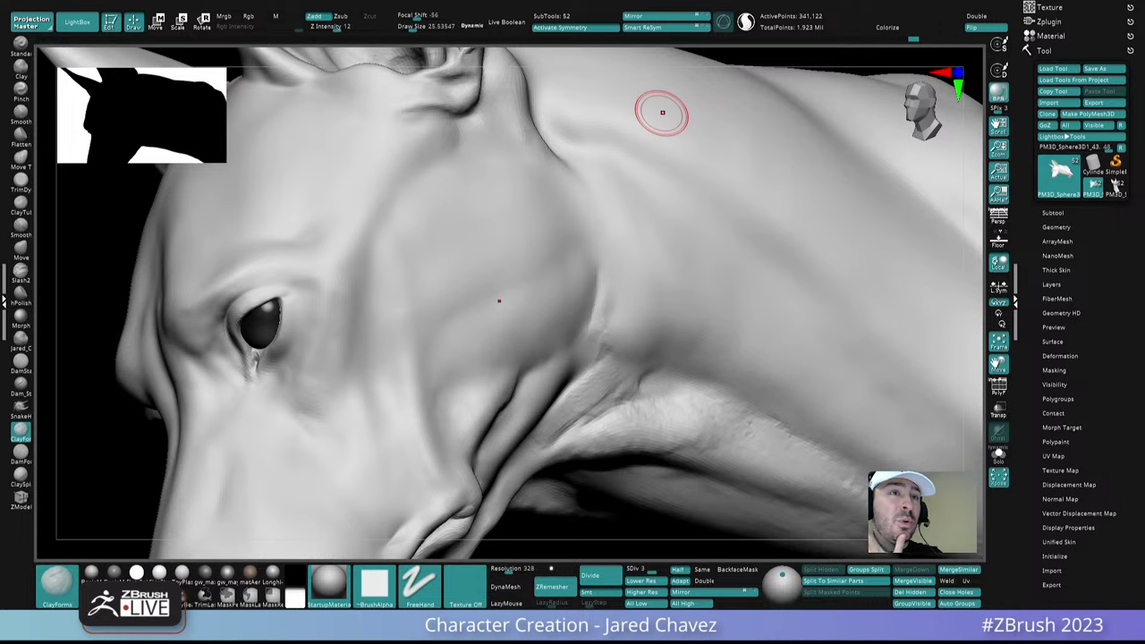
Add a further ClayForms stroke across the rear of the cheek muscle and blend it by smoothing
{"action": "right_click_drag", "start_coordinate": [662, 113], "coordinate": [612, 258]}
{"action": "mouse_move", "coordinate": [603, 247]}
{"action": "left_mouse_down"}
{"action": "mouse_move", "coordinate": [578, 271]}
{"action": "mouse_move", "coordinate": [492, 263]}
{"action": "left_mouse_up"}
{"action": "mouse_move", "coordinate": [522, 251]}
{"action": "right_mouse_down"}
{"action": "mouse_move", "coordinate": [524, 204]}
{"action": "mouse_move", "coordinate": [522, 238]}
{"action": "right_mouse_up"}
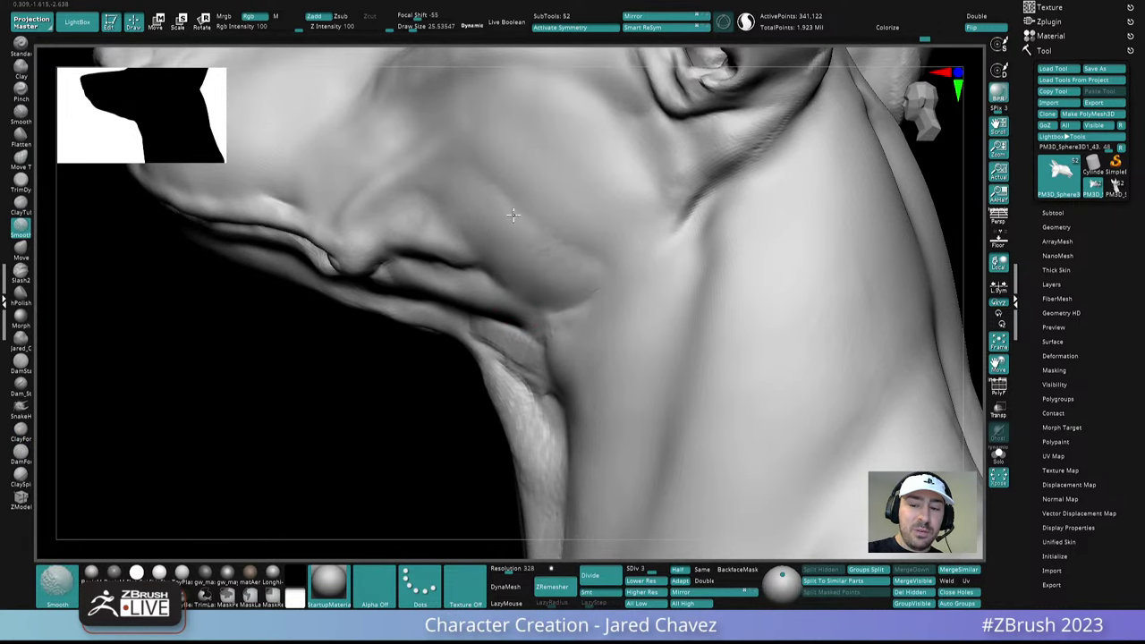
{"action": "right_click_drag", "start_coordinate": [539, 230], "coordinate": [581, 312], "text": "ctrl"}
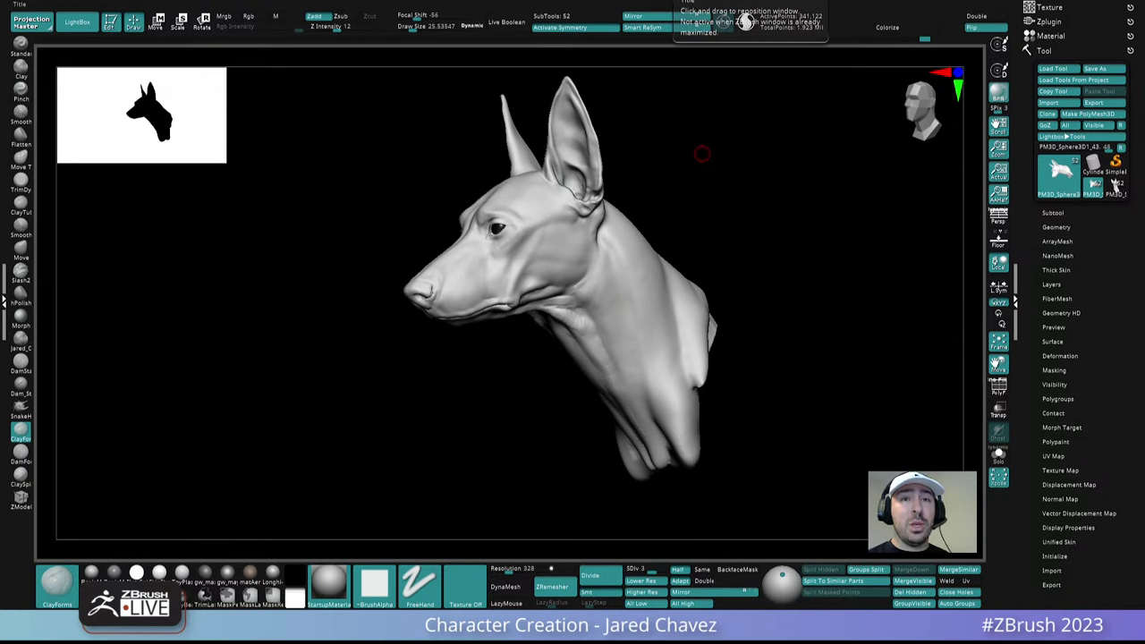
Switch to the reference board and examine the dog photos and the side-view muscle drawing of the head and neck
{"action": "right_click_drag", "start_coordinate": [707, 0], "coordinate": [649, 297]}
{"action": "scroll", "coordinate": [506, 380], "scroll_direction": "down", "scroll_amount": 8}
{"action": "middle_click_drag", "start_coordinate": [506, 380], "coordinate": [664, 31]}
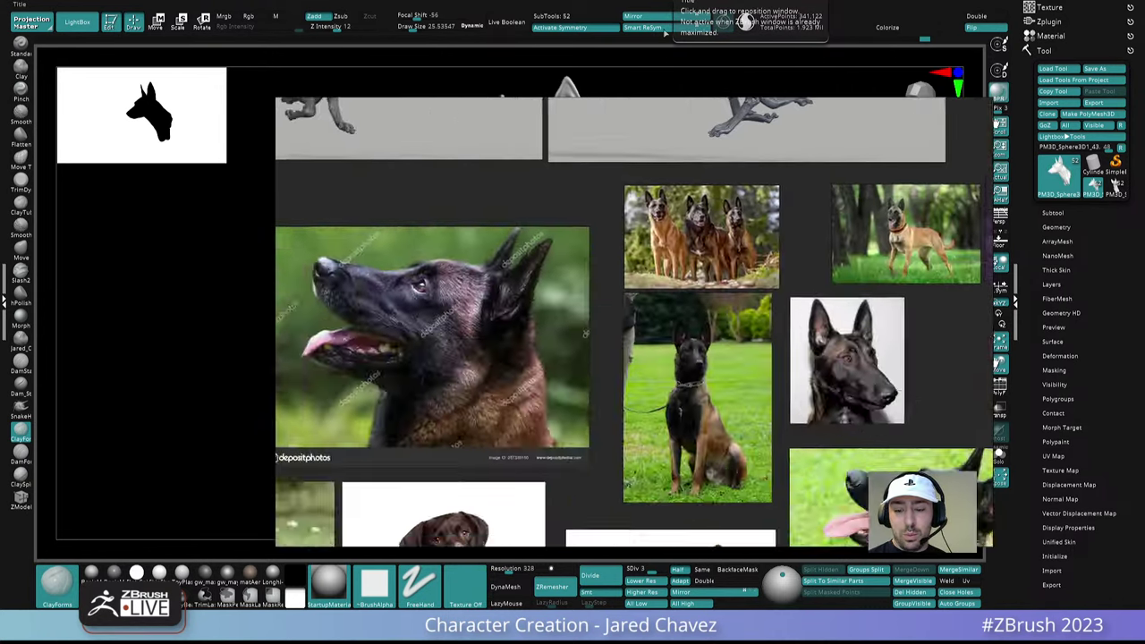
{"action": "scroll", "coordinate": [697, 272], "scroll_direction": "down", "scroll_amount": 5}
{"action": "middle_click_drag", "start_coordinate": [684, 418], "coordinate": [600, 329]}
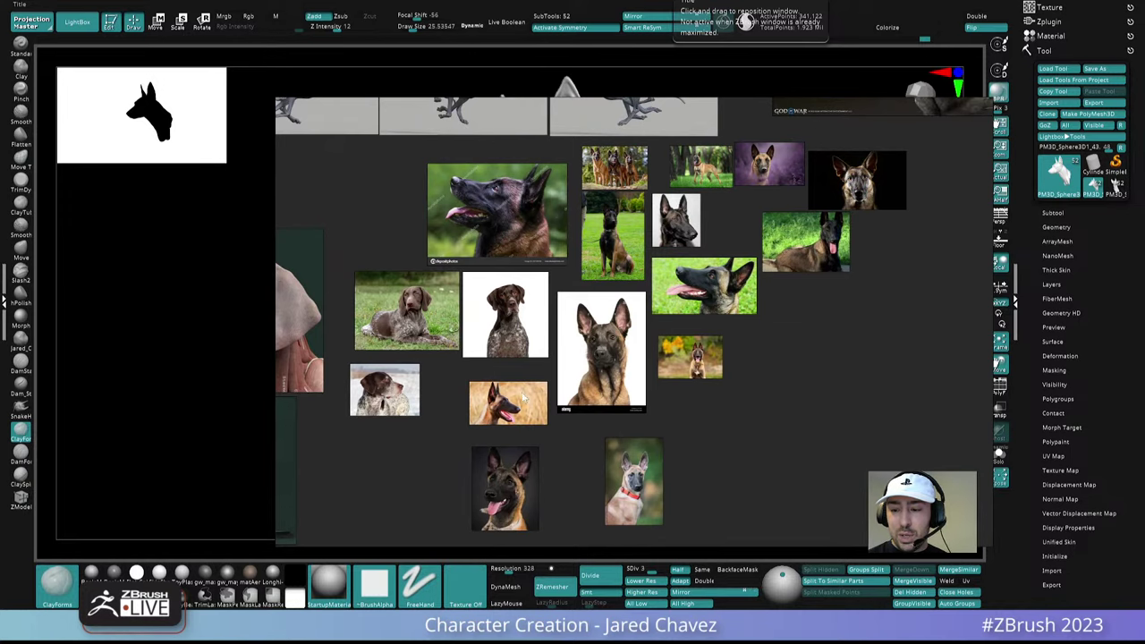
{"action": "scroll", "coordinate": [737, 258], "scroll_direction": "up", "scroll_amount": 5}
{"action": "middle_click_drag", "start_coordinate": [664, 221], "coordinate": [795, 158]}
{"action": "scroll", "coordinate": [759, 398], "scroll_direction": "down", "scroll_amount": 6}
{"action": "middle_click_drag", "start_coordinate": [472, 519], "coordinate": [701, 230]}
{"action": "middle_click_drag", "start_coordinate": [577, 276], "coordinate": [676, 242]}
{"action": "middle_click_drag", "start_coordinate": [288, 265], "coordinate": [439, 320]}
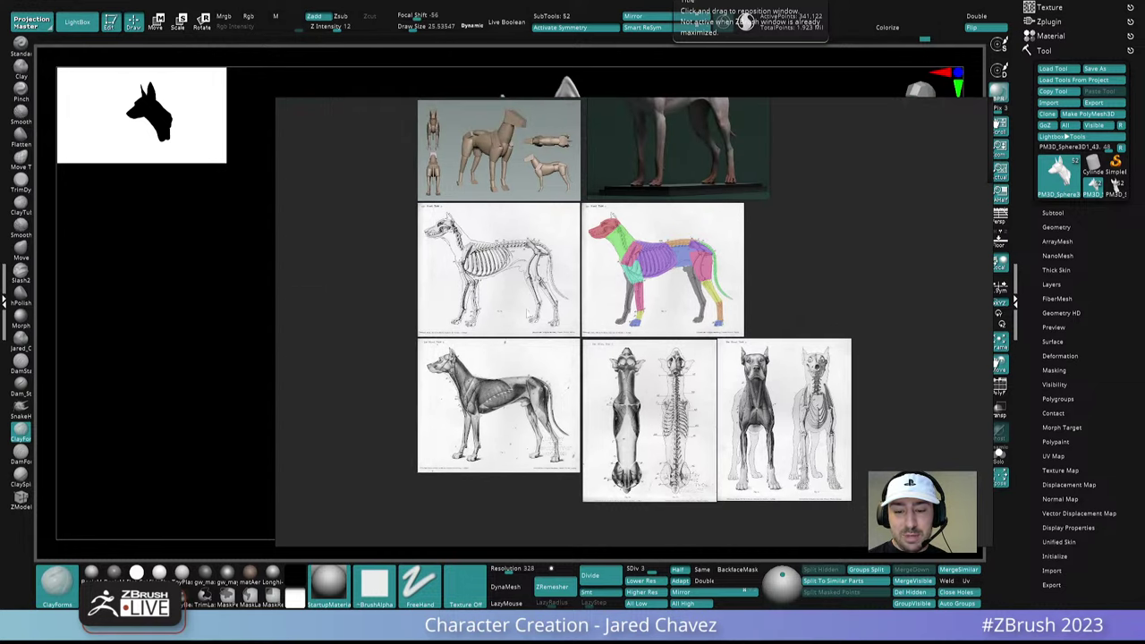
{"action": "scroll", "coordinate": [425, 396], "scroll_direction": "up", "scroll_amount": 10}
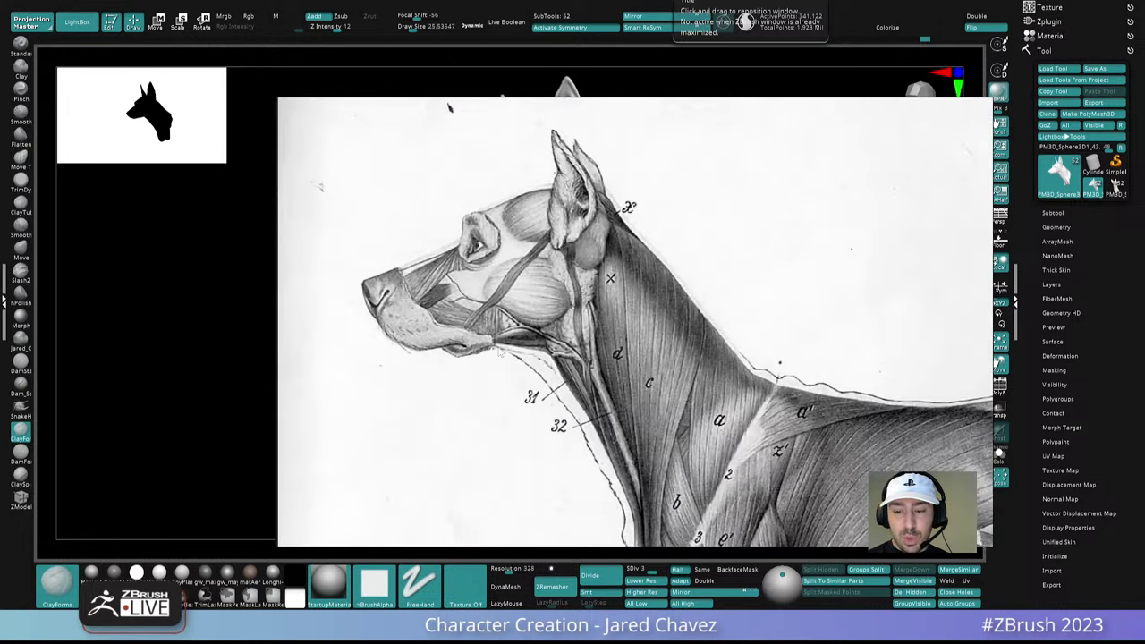
{"action": "scroll", "coordinate": [429, 178], "scroll_direction": "down", "scroll_amount": 8}
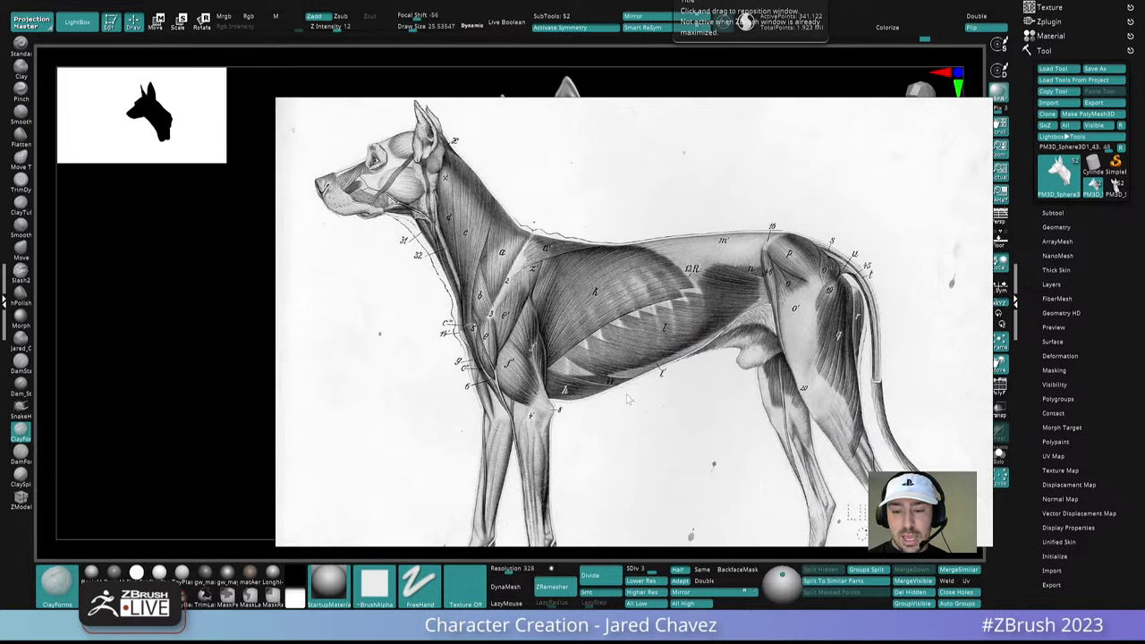
Examine the head and neck muscles of the running greyhound anatomy sculpt on the reference board
{"action": "scroll", "coordinate": [626, 269], "scroll_direction": "down", "scroll_amount": 4}
{"action": "middle_click_drag", "start_coordinate": [626, 269], "coordinate": [537, 411]}
{"action": "middle_click_drag", "start_coordinate": [575, 292], "coordinate": [665, 281]}
{"action": "middle_click_drag", "start_coordinate": [673, 228], "coordinate": [902, 489]}
{"action": "scroll", "coordinate": [429, 202], "scroll_direction": "down", "scroll_amount": 3}
{"action": "middle_click_drag", "start_coordinate": [663, 294], "coordinate": [473, 416]}
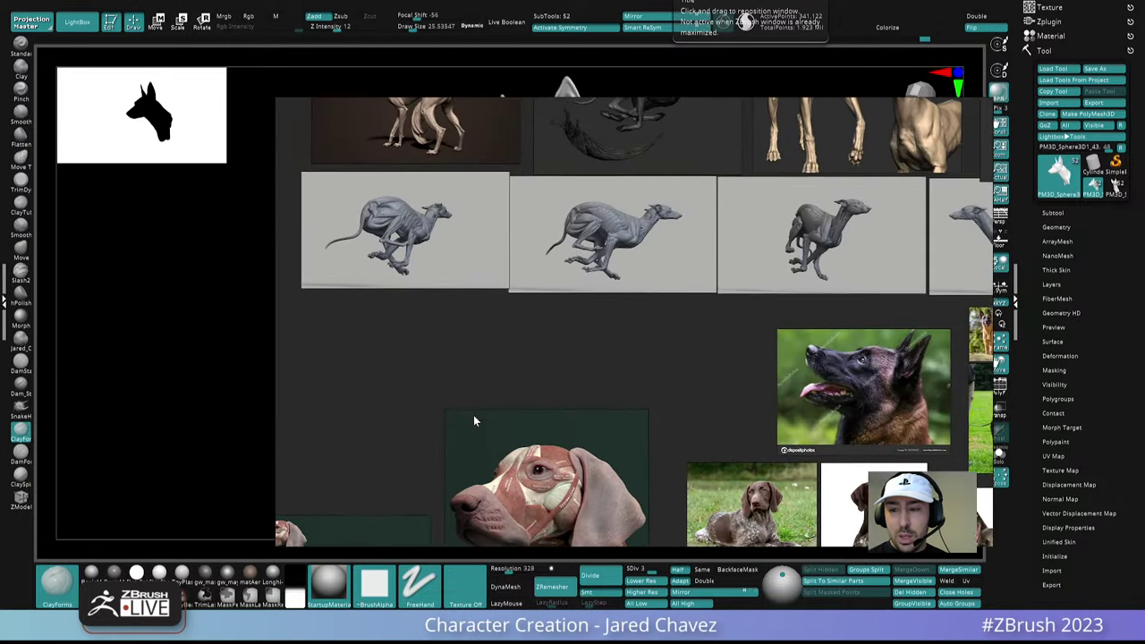
{"action": "middle_click_drag", "start_coordinate": [629, 383], "coordinate": [333, 401]}
{"action": "scroll", "coordinate": [702, 206], "scroll_direction": "up", "scroll_amount": 12}
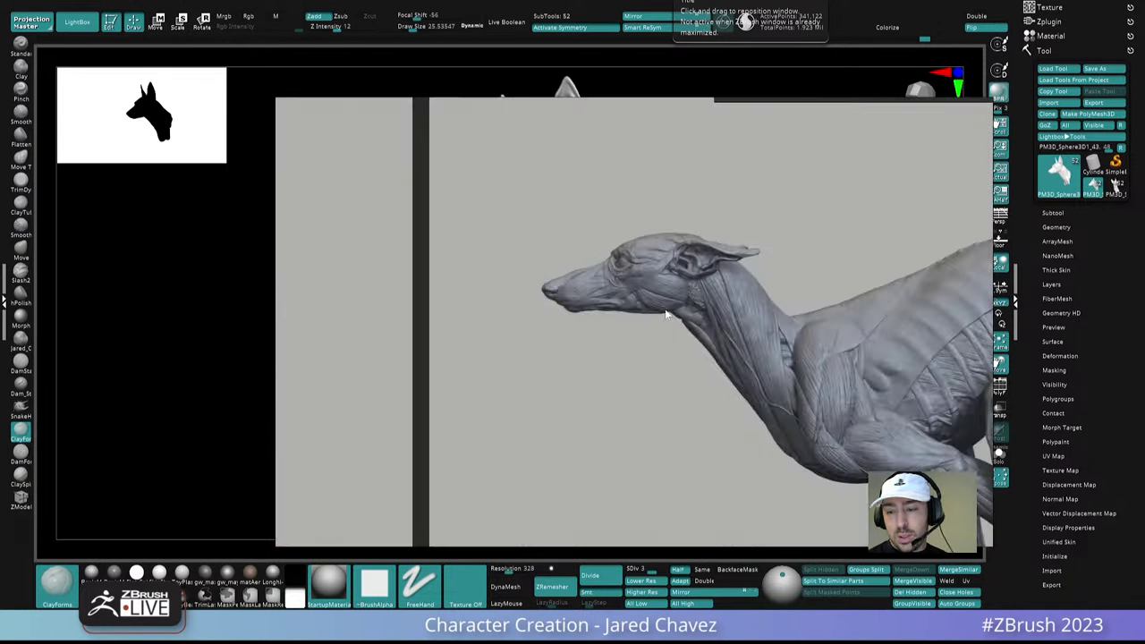
{"action": "scroll", "coordinate": [689, 204], "scroll_direction": "down", "scroll_amount": 5}
{"action": "middle_click_drag", "start_coordinate": [599, 289], "coordinate": [623, 295]}
Examine the Malinois photos on the reference board, then return to the sculpt
{"action": "middle_click_drag", "start_coordinate": [884, 401], "coordinate": [458, 225]}
{"action": "scroll", "coordinate": [686, 332], "scroll_direction": "down", "scroll_amount": 4}
{"action": "scroll", "coordinate": [658, 301], "scroll_direction": "down", "scroll_amount": 4}
{"action": "middle_click_drag", "start_coordinate": [729, 324], "coordinate": [672, 190]}
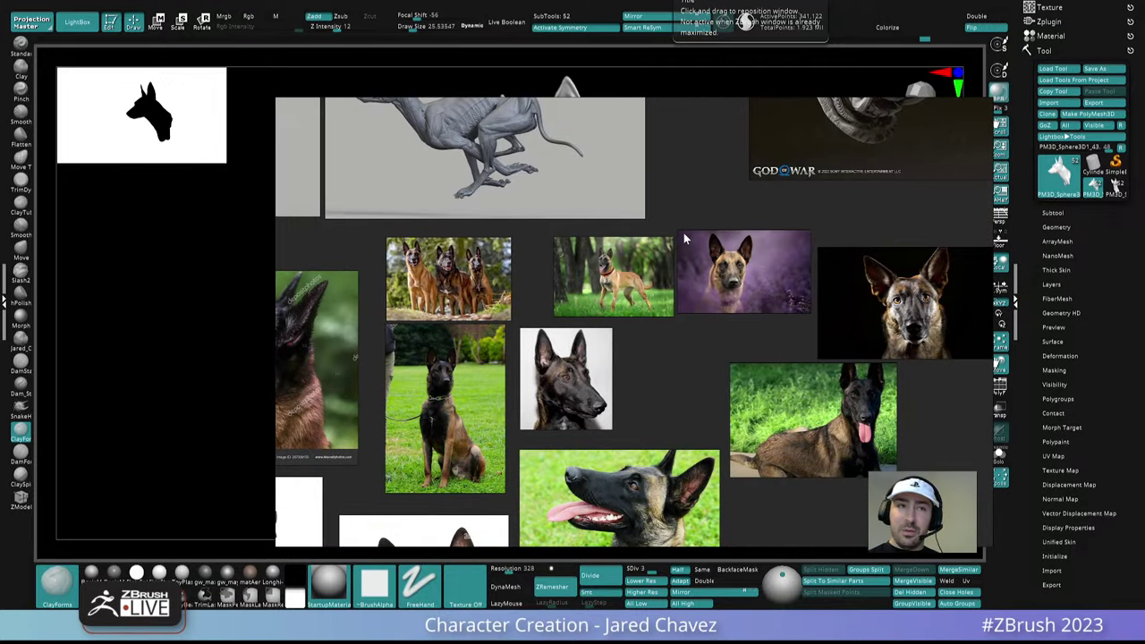
{"action": "scroll", "coordinate": [639, 305], "scroll_direction": "down", "scroll_amount": 2}
{"action": "middle_click_drag", "start_coordinate": [557, 337], "coordinate": [725, 200]}
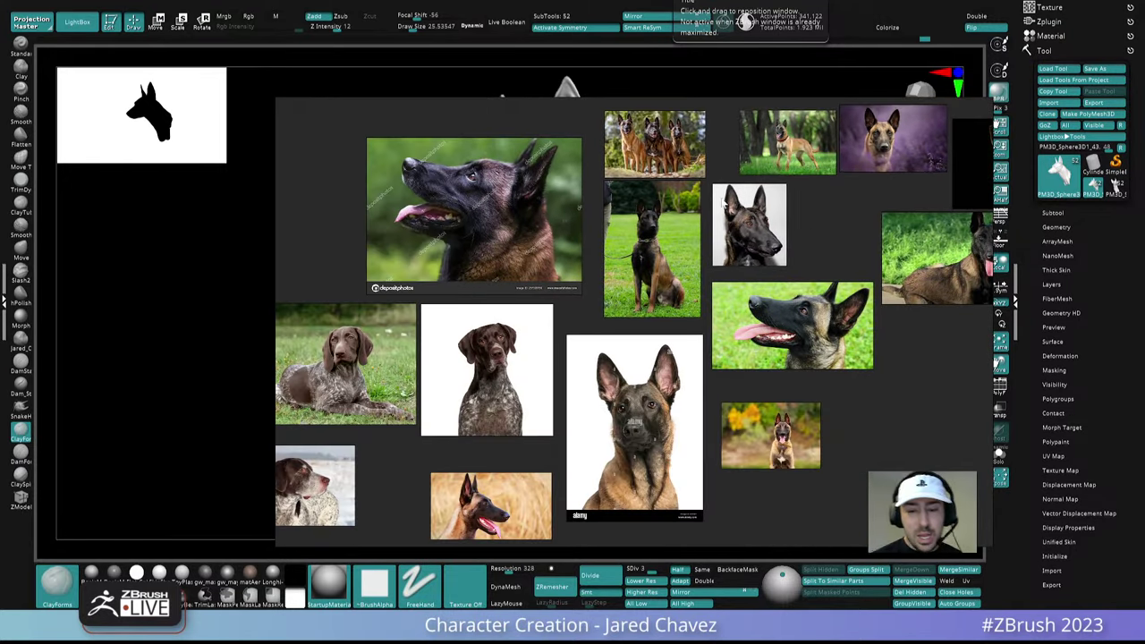
{"action": "right_click_drag", "start_coordinate": [709, 278], "coordinate": [698, 1]}
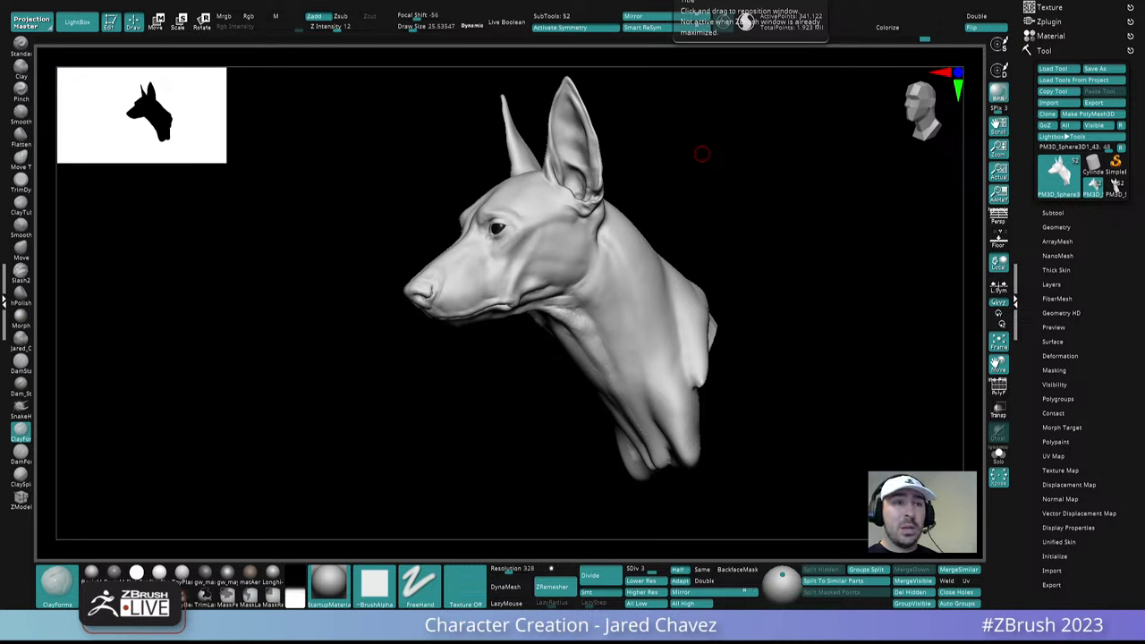
Compare the sculpt with the black hairless dog photo, studying its cheek and neck, and return to the sculpt
{"action": "right_click_drag", "start_coordinate": [657, 2], "coordinate": [676, 302]}
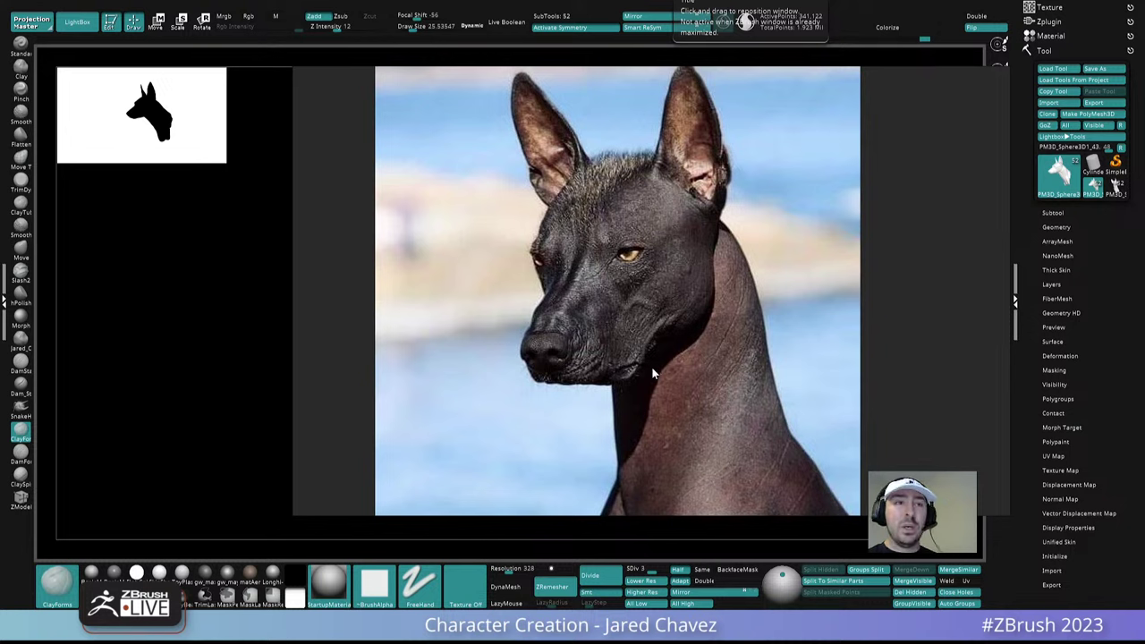
{"action": "right_click_drag", "start_coordinate": [687, 313], "coordinate": [676, 290]}
{"action": "key", "text": "alt+Tab"}
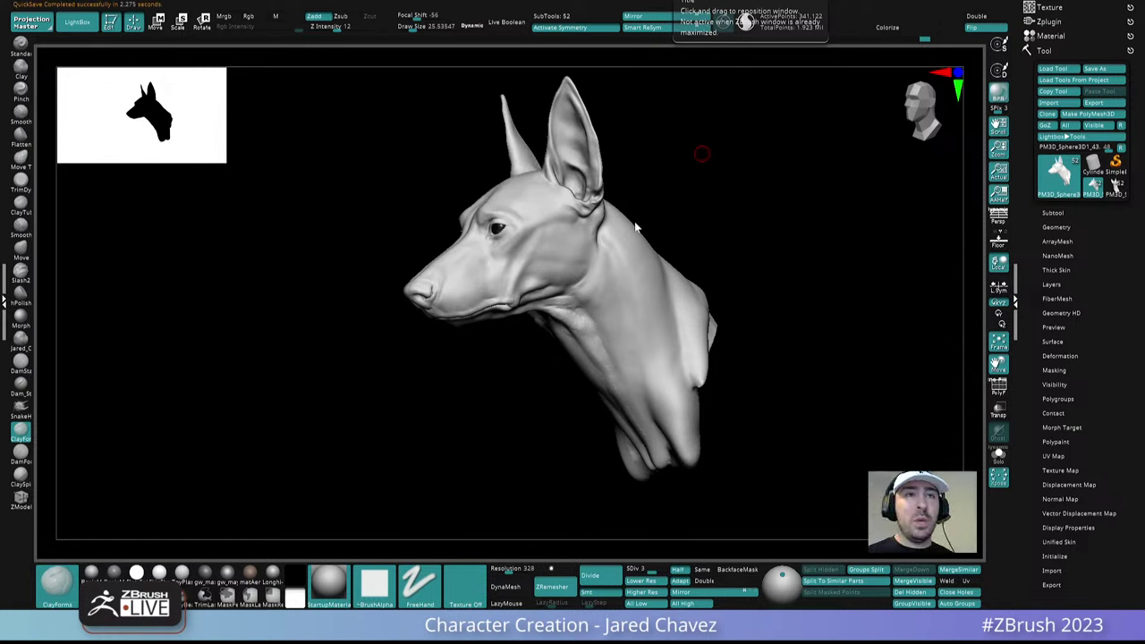
Reduce the draw size to about 21 and build a ClayForms band along the cheek's rear edge from below the ear to the jaw
{"action": "mouse_move", "coordinate": [609, 236]}
{"action": "right_mouse_down"}
{"action": "mouse_move", "coordinate": [594, 227]}
{"action": "mouse_move", "coordinate": [615, 314]}
{"action": "mouse_move", "coordinate": [598, 273]}
{"action": "right_mouse_up"}
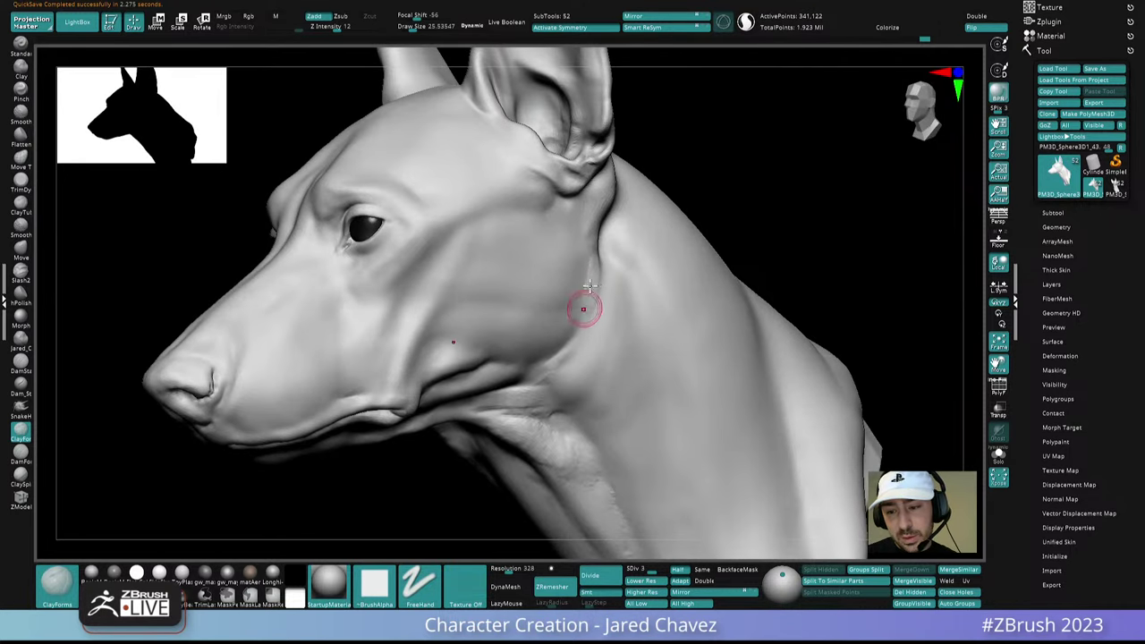
{"action": "left_click_drag", "start_coordinate": [593, 315], "coordinate": [545, 379]}
{"action": "key", "text": "space"}
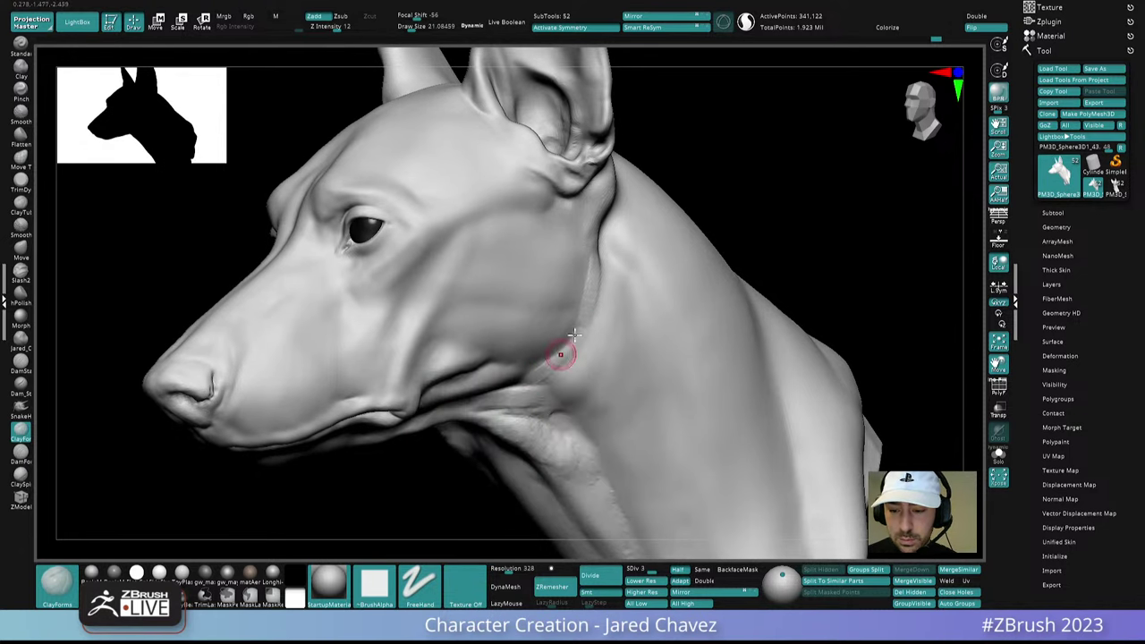
{"action": "mouse_move", "coordinate": [569, 340]}
{"action": "right_mouse_down"}
{"action": "mouse_move", "coordinate": [593, 320]}
{"action": "mouse_move", "coordinate": [593, 359]}
{"action": "mouse_move", "coordinate": [546, 369]}
{"action": "right_mouse_up"}
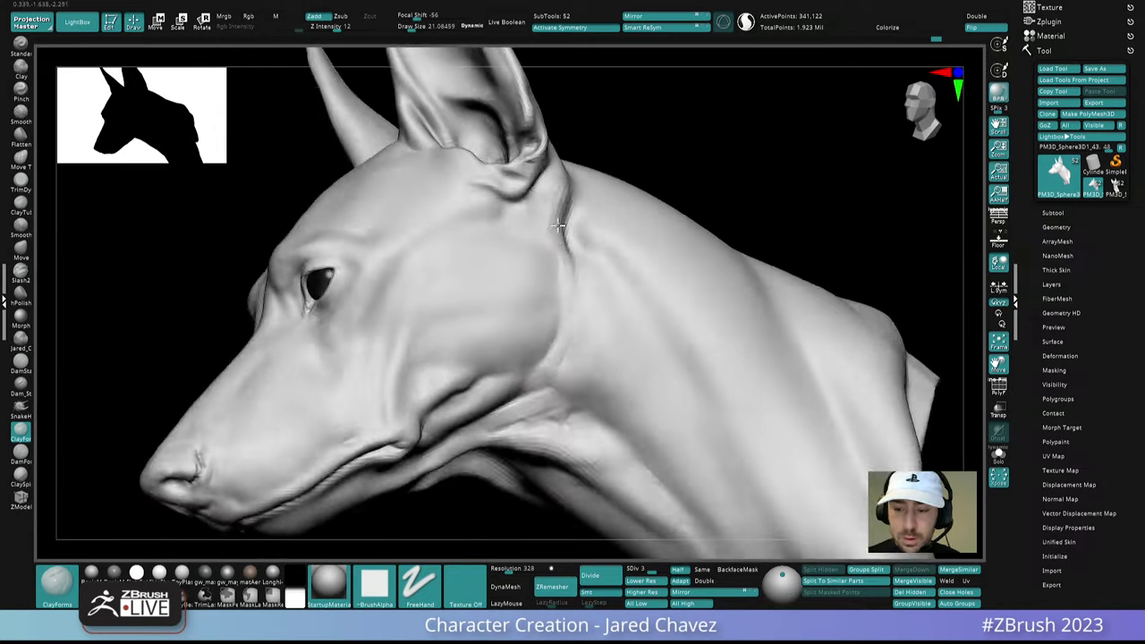
Build ClayForms volume on the upper neck just behind the cheek, below the ear, and smooth it
{"action": "right_click_drag", "start_coordinate": [558, 225], "coordinate": [557, 230]}
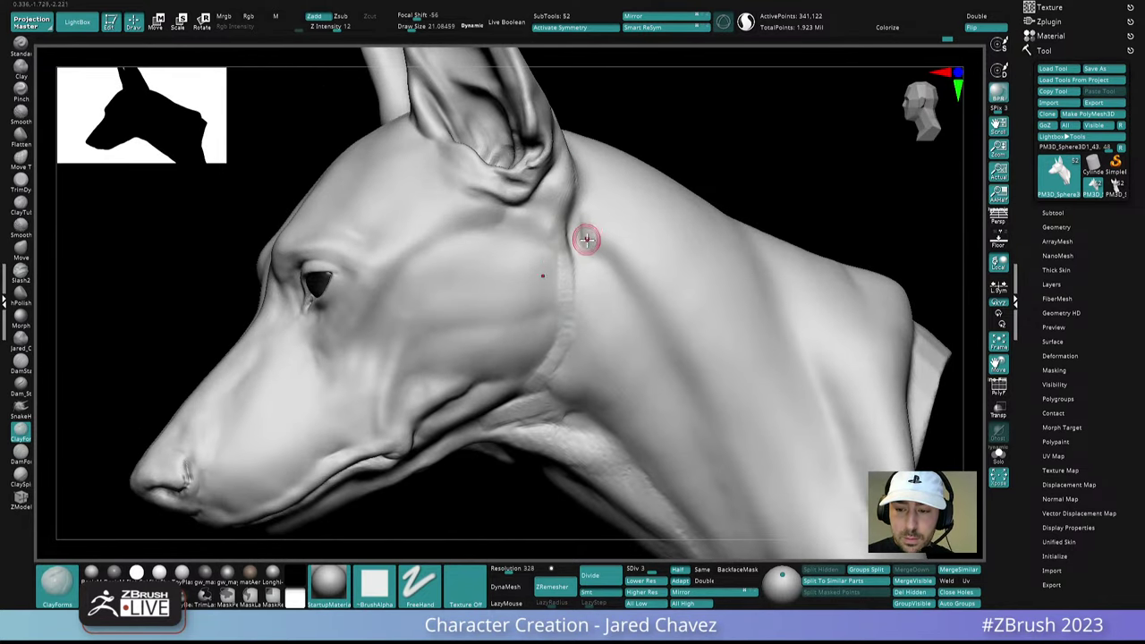
{"action": "right_click_drag", "start_coordinate": [583, 238], "coordinate": [591, 247]}
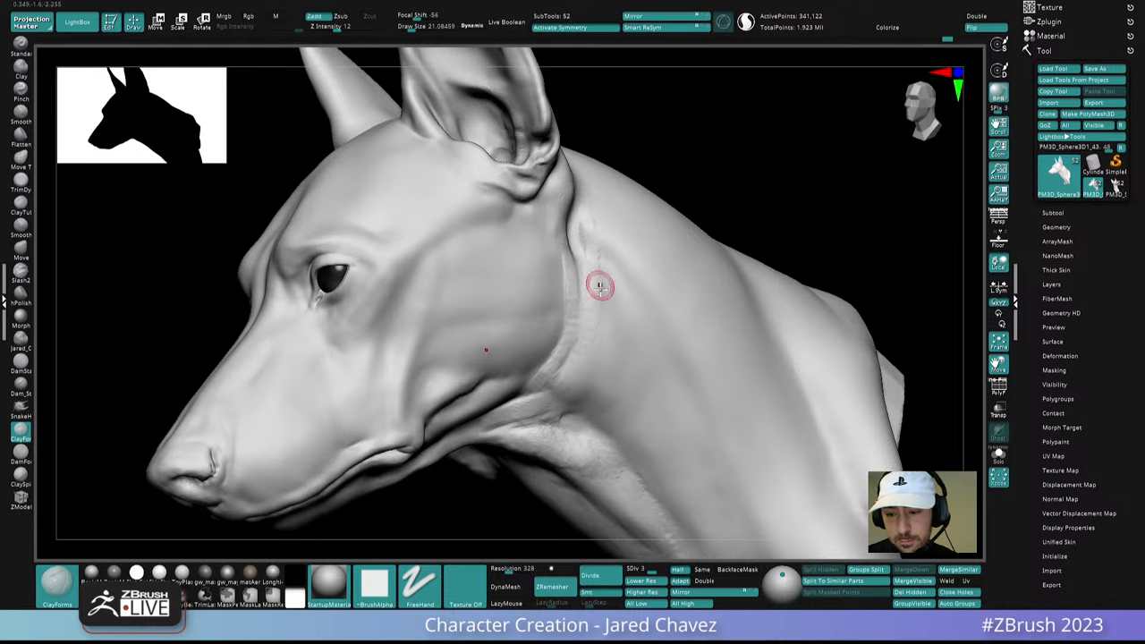
{"action": "mouse_move", "coordinate": [624, 252]}
{"action": "right_mouse_down"}
{"action": "mouse_move", "coordinate": [613, 181]}
{"action": "mouse_move", "coordinate": [614, 299]}
{"action": "mouse_move", "coordinate": [613, 241]}
{"action": "right_mouse_up"}
{"action": "right_click_drag", "start_coordinate": [573, 273], "coordinate": [551, 278]}
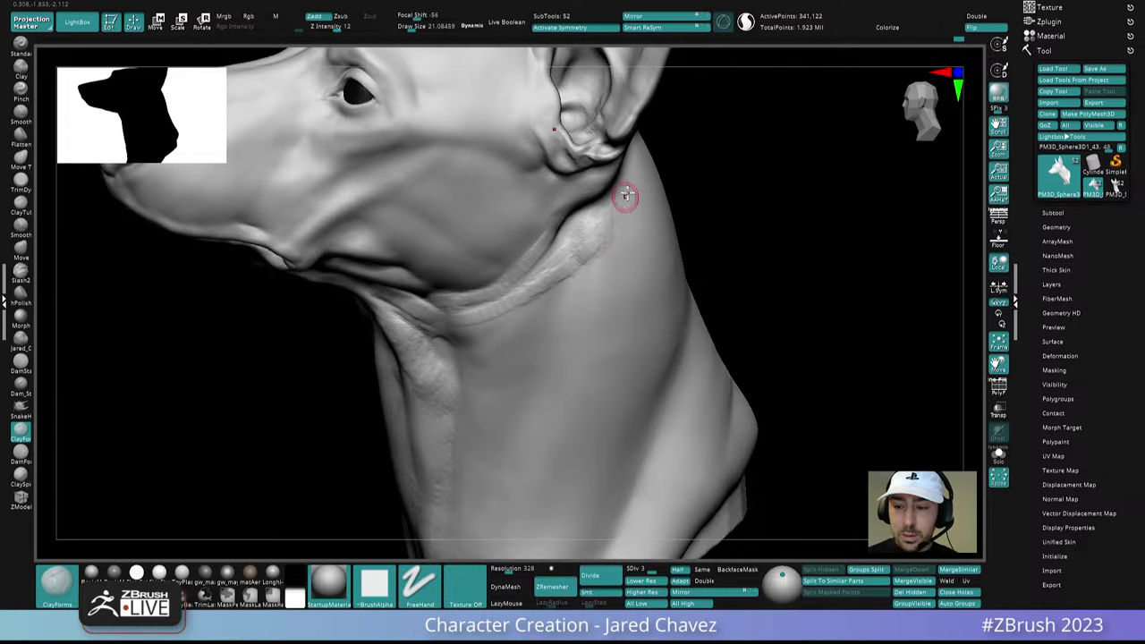
{"action": "right_click_drag", "start_coordinate": [618, 205], "coordinate": [637, 174]}
{"action": "key", "text": "shift"}
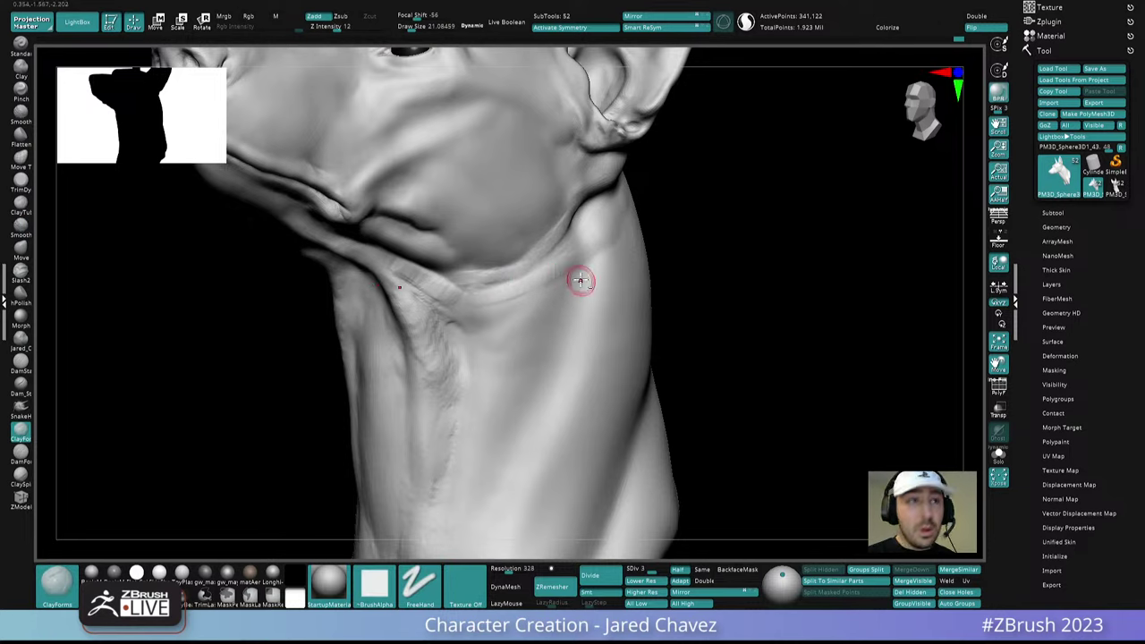
Refine the upper end of the neck muscle beneath the ear and smooth its transition to the jaw's rear edge
{"action": "right_click_drag", "start_coordinate": [578, 276], "coordinate": [545, 238]}
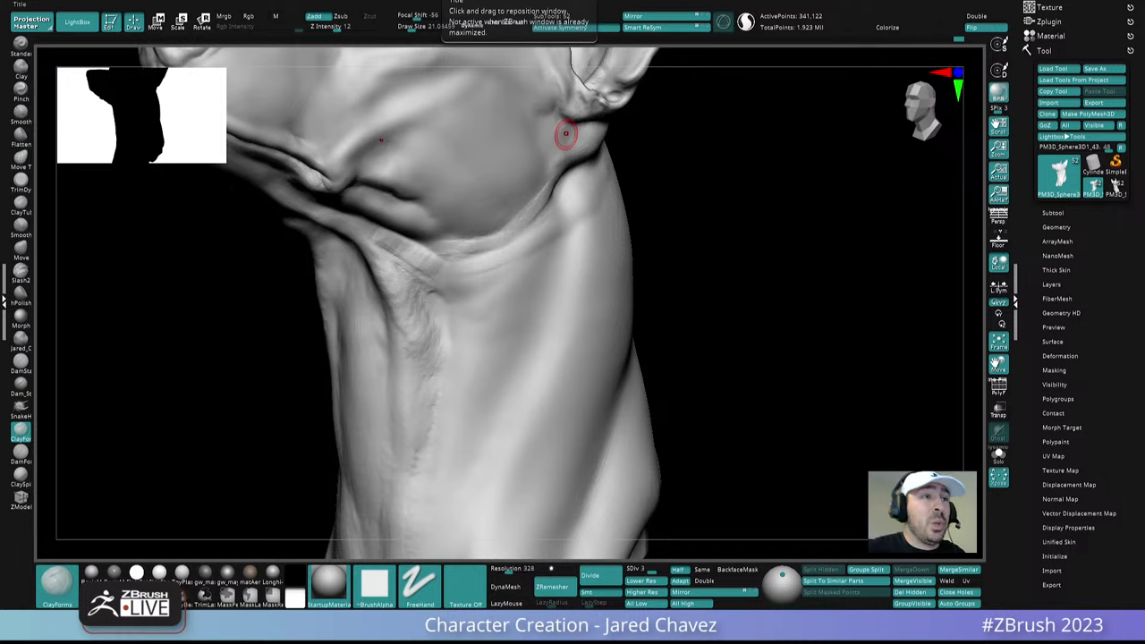
{"action": "mouse_move", "coordinate": [565, 133]}
{"action": "right_mouse_down"}
{"action": "mouse_move", "coordinate": [599, 227]}
{"action": "mouse_move", "coordinate": [601, 172]}
{"action": "mouse_move", "coordinate": [549, 222]}
{"action": "mouse_move", "coordinate": [566, 194]}
{"action": "mouse_move", "coordinate": [540, 179]}
{"action": "mouse_move", "coordinate": [588, 173]}
{"action": "right_mouse_up"}
{"action": "mouse_move", "coordinate": [530, 256]}
{"action": "right_mouse_down"}
{"action": "mouse_move", "coordinate": [605, 173]}
{"action": "mouse_move", "coordinate": [516, 220]}
{"action": "mouse_move", "coordinate": [540, 211]}
{"action": "right_mouse_up"}
{"action": "left_click_drag", "start_coordinate": [540, 213], "coordinate": [556, 188], "text": "shift"}
{"action": "right_click_drag", "start_coordinate": [555, 187], "coordinate": [581, 159]}
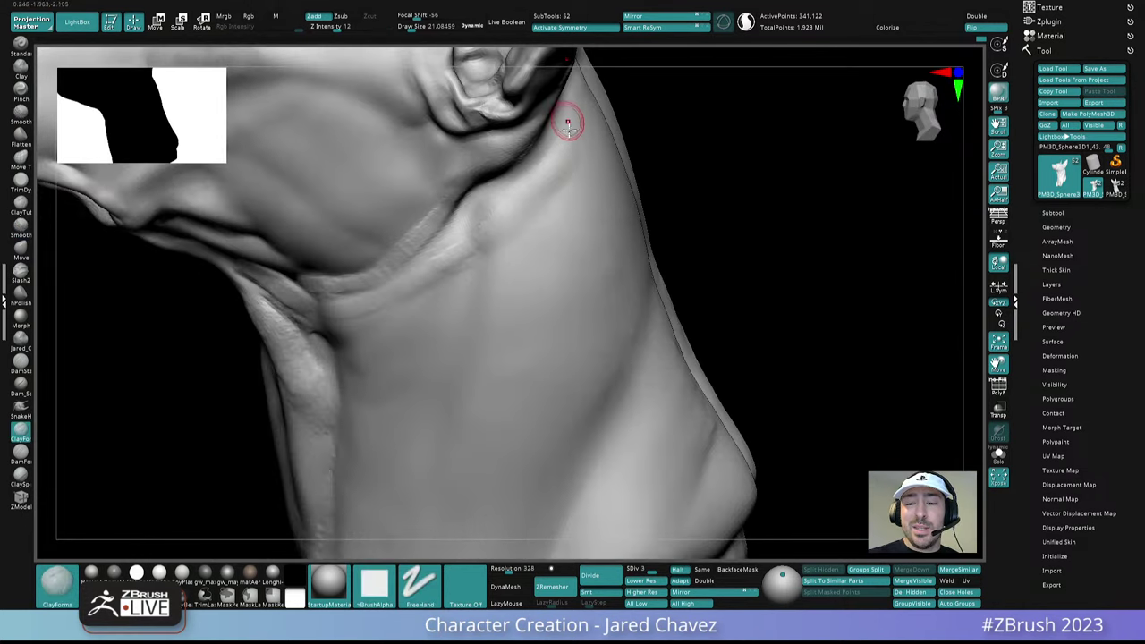
Extend the ClayForms volume up the neck toward the back of the ear base and smooth it
{"action": "right_click_drag", "start_coordinate": [567, 120], "coordinate": [581, 110]}
{"action": "mouse_move", "coordinate": [520, 167]}
{"action": "right_mouse_down"}
{"action": "mouse_move", "coordinate": [564, 102]}
{"action": "mouse_move", "coordinate": [573, 143]}
{"action": "mouse_move", "coordinate": [585, 130]}
{"action": "right_mouse_up"}
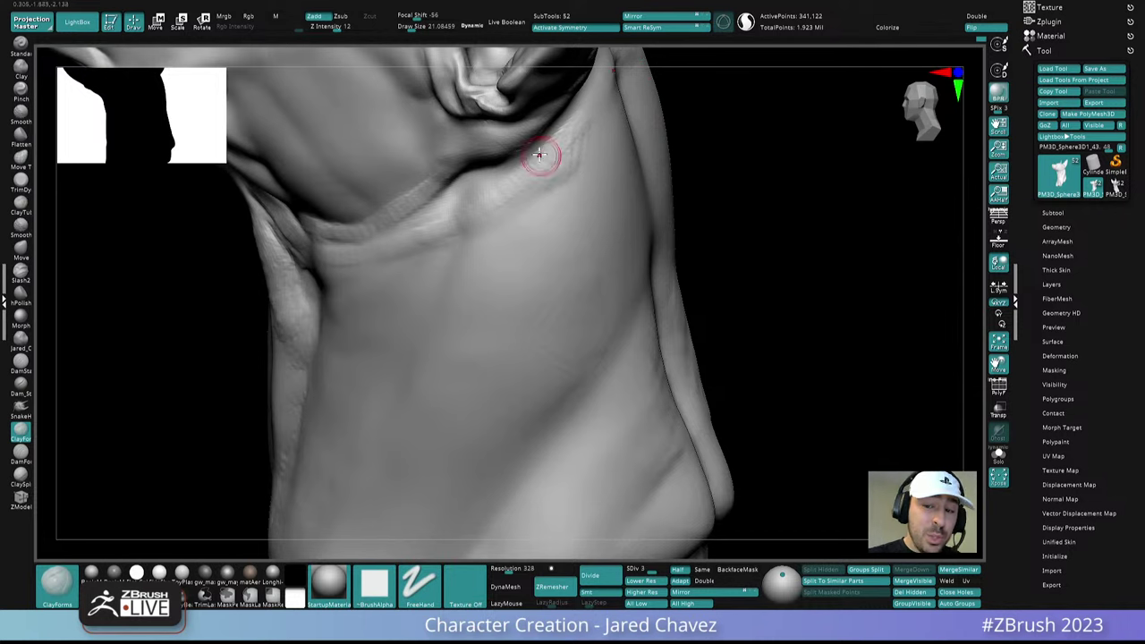
{"action": "mouse_move", "coordinate": [512, 194]}
{"action": "right_mouse_down"}
{"action": "mouse_move", "coordinate": [550, 159]}
{"action": "mouse_move", "coordinate": [522, 219]}
{"action": "right_mouse_up"}
{"action": "left_click_drag", "start_coordinate": [520, 207], "coordinate": [529, 179], "text": "shift"}
{"action": "mouse_move", "coordinate": [531, 182]}
{"action": "right_mouse_down"}
{"action": "mouse_move", "coordinate": [519, 212]}
{"action": "mouse_move", "coordinate": [517, 199]}
{"action": "right_mouse_up"}
{"action": "left_click_drag", "start_coordinate": [519, 190], "coordinate": [540, 156], "text": "shift"}
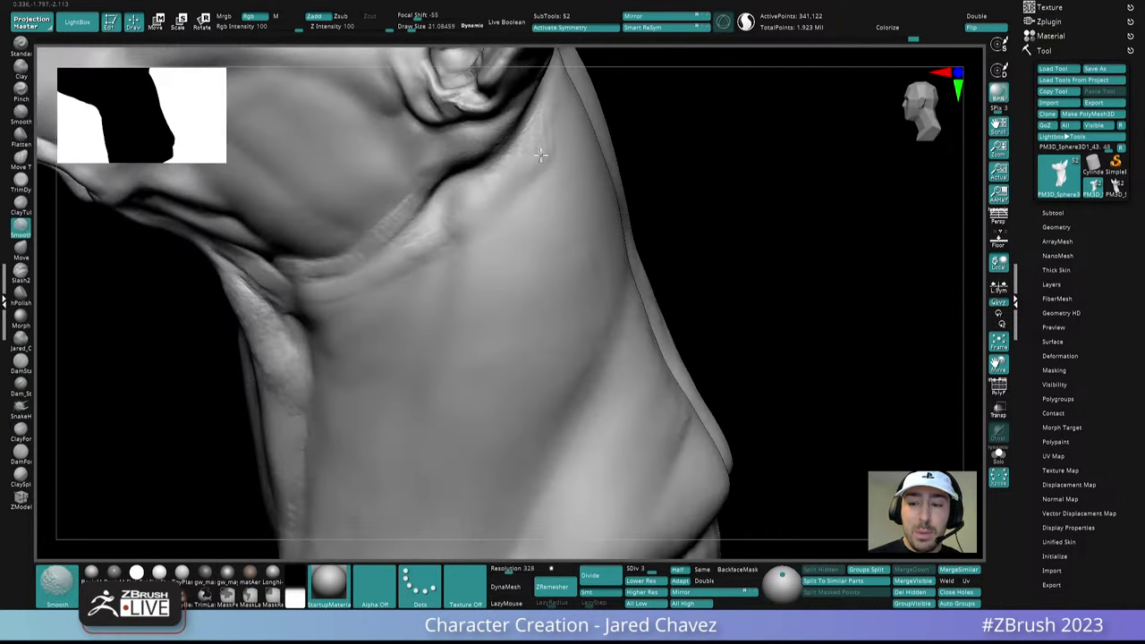
Add a ClayForms ridge from behind the ear down the neck along the cheek's rear edge and smooth it toward the jaw
{"action": "mouse_move", "coordinate": [477, 184]}
{"action": "right_mouse_down"}
{"action": "mouse_move", "coordinate": [524, 164]}
{"action": "mouse_move", "coordinate": [478, 194]}
{"action": "right_mouse_up"}
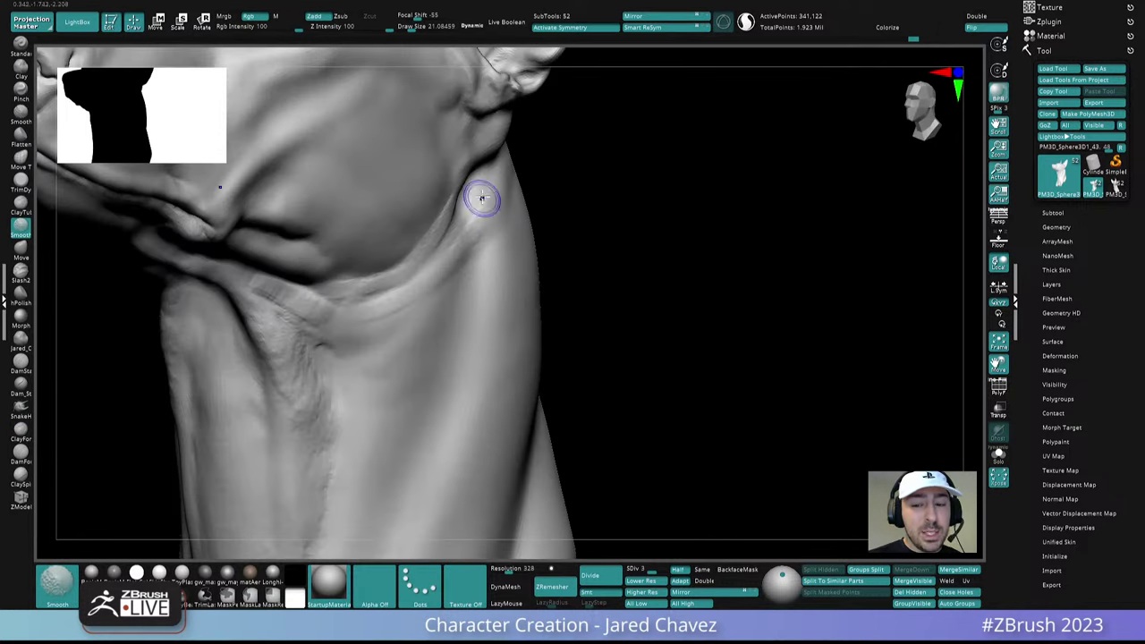
{"action": "right_click_drag", "start_coordinate": [464, 246], "coordinate": [467, 239]}
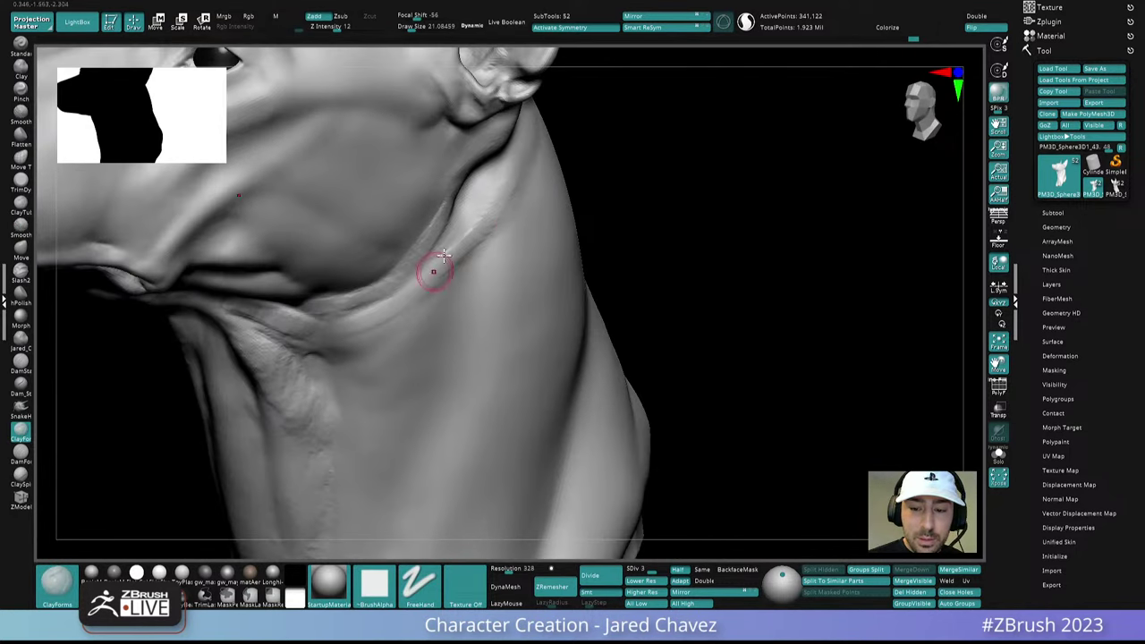
{"action": "key", "text": "shift"}
{"action": "left_click_drag", "start_coordinate": [506, 192], "coordinate": [526, 165], "text": "shift"}
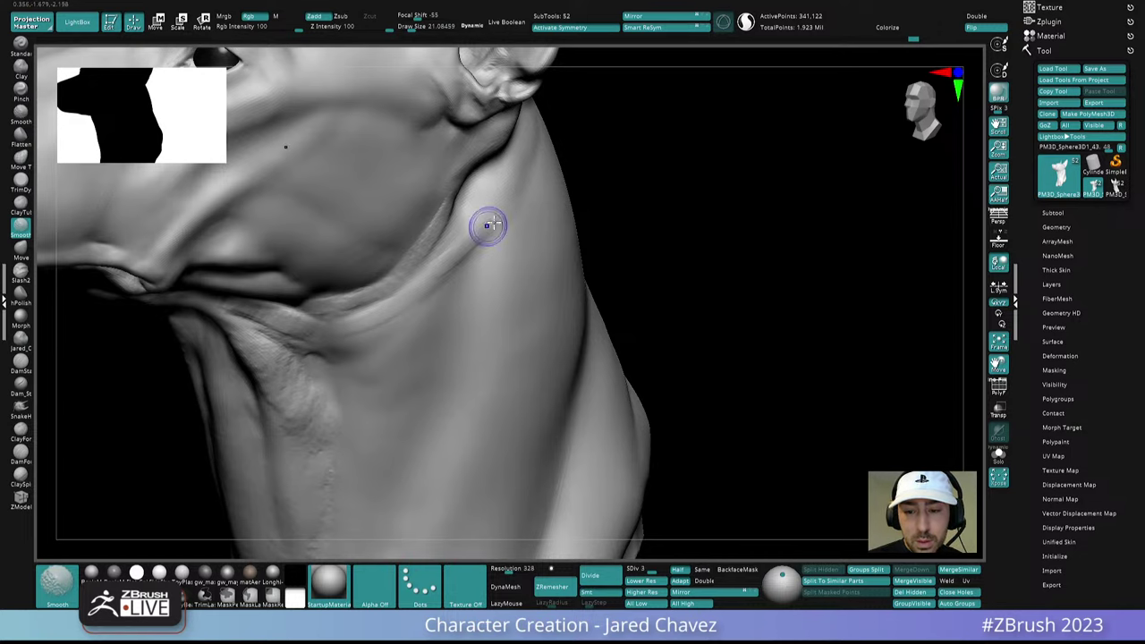
{"action": "left_click_drag", "start_coordinate": [483, 229], "coordinate": [415, 297], "text": "shift"}
{"action": "right_click_drag", "start_coordinate": [438, 277], "coordinate": [539, 94], "text": "ctrl"}
{"action": "mouse_move", "coordinate": [492, 224]}
{"action": "right_mouse_down"}
{"action": "mouse_move", "coordinate": [541, 250]}
{"action": "mouse_move", "coordinate": [554, 230]}
{"action": "mouse_move", "coordinate": [564, 243]}
{"action": "mouse_move", "coordinate": [509, 291]}
{"action": "mouse_move", "coordinate": [529, 256]}
{"action": "mouse_move", "coordinate": [522, 235]}
{"action": "right_mouse_up"}
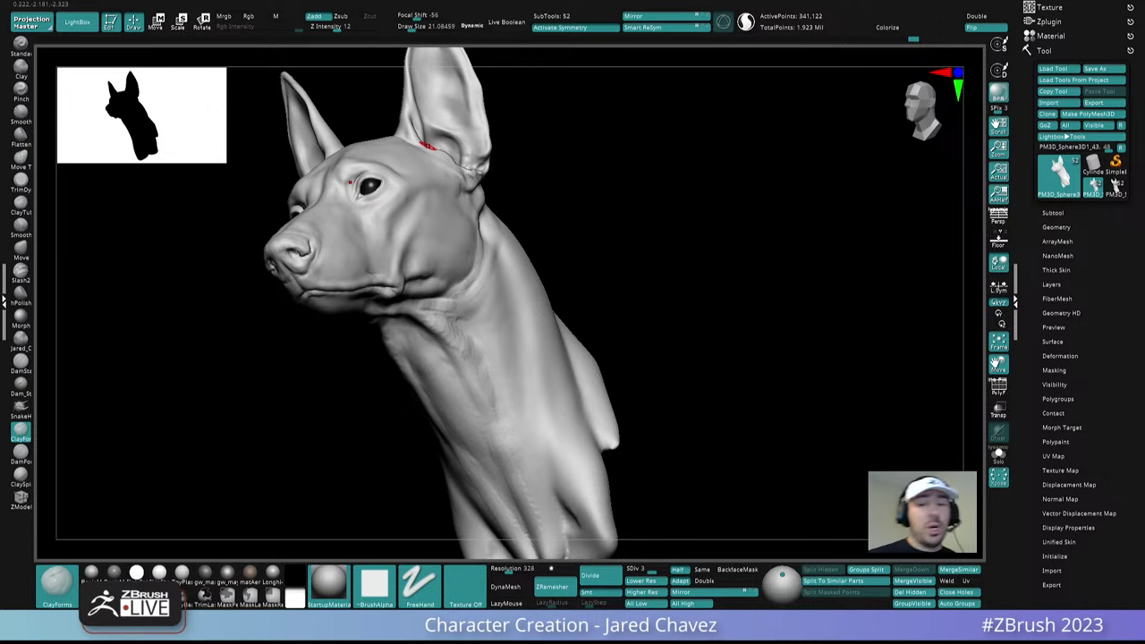
Build another ClayForms band down the neck crease behind the ear and smooth the area around the rear ear base
{"action": "mouse_move", "coordinate": [555, 262]}
{"action": "left_mouse_down"}
{"action": "mouse_move", "coordinate": [488, 259]}
{"action": "mouse_move", "coordinate": [536, 256]}
{"action": "left_mouse_up"}
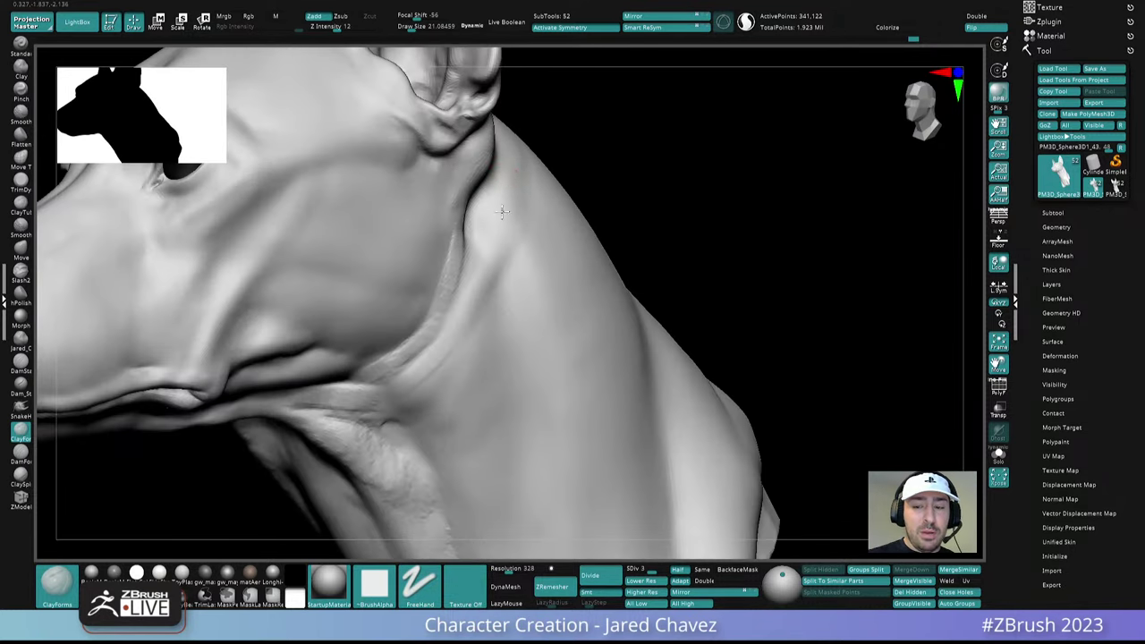
{"action": "left_click_drag", "start_coordinate": [502, 212], "coordinate": [475, 258]}
{"action": "mouse_move", "coordinate": [477, 257]}
{"action": "right_mouse_down"}
{"action": "mouse_move", "coordinate": [504, 248]}
{"action": "mouse_move", "coordinate": [490, 224]}
{"action": "mouse_move", "coordinate": [503, 209]}
{"action": "right_mouse_up"}
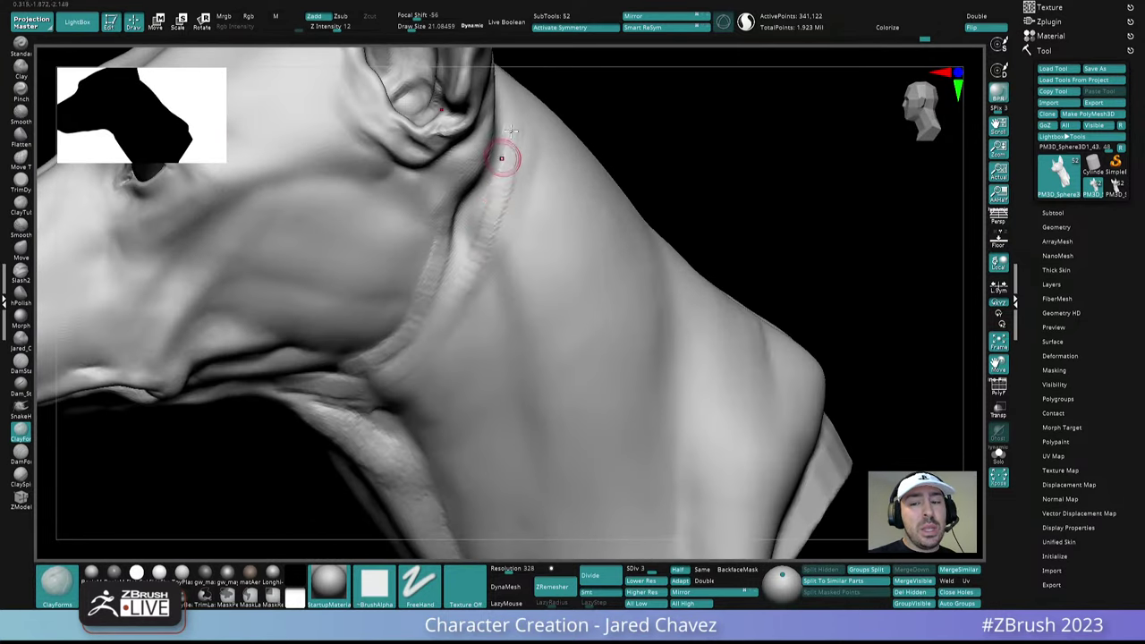
{"action": "mouse_move", "coordinate": [511, 132]}
{"action": "right_mouse_down"}
{"action": "mouse_move", "coordinate": [475, 173]}
{"action": "mouse_move", "coordinate": [524, 134]}
{"action": "mouse_move", "coordinate": [498, 114]}
{"action": "mouse_move", "coordinate": [462, 183]}
{"action": "right_mouse_up"}
{"action": "left_click_drag", "start_coordinate": [465, 130], "coordinate": [488, 184], "text": "shift"}
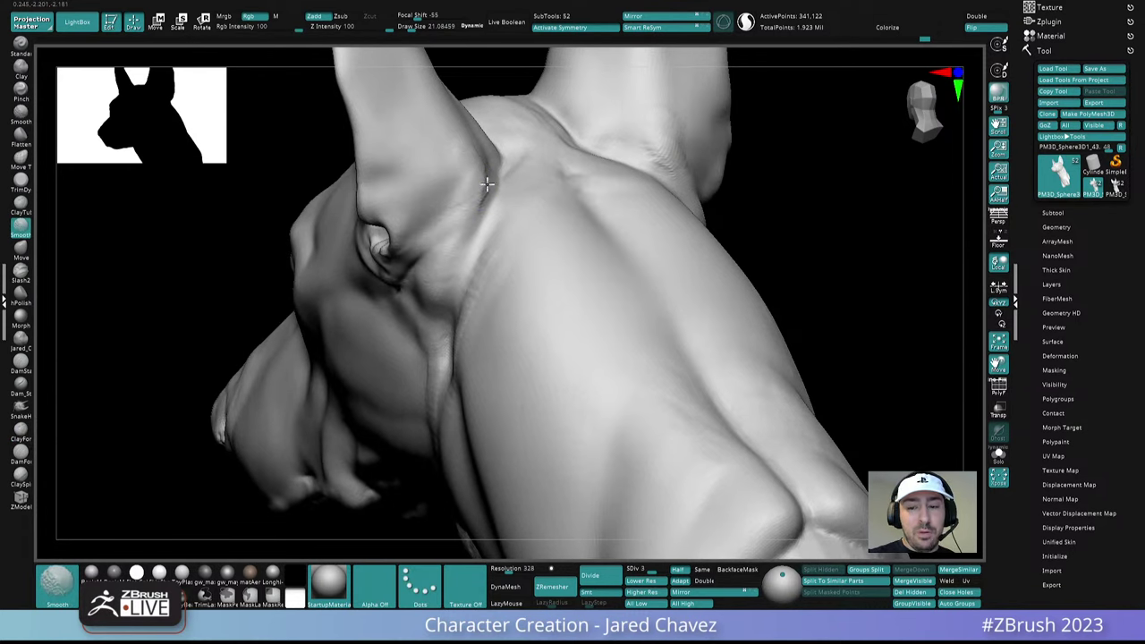
Add ClayForms strokes down the back of the ear toward its base and smooth them
{"action": "mouse_move", "coordinate": [486, 205]}
{"action": "right_mouse_down"}
{"action": "mouse_move", "coordinate": [501, 189]}
{"action": "mouse_move", "coordinate": [486, 171]}
{"action": "mouse_move", "coordinate": [474, 208]}
{"action": "right_mouse_up"}
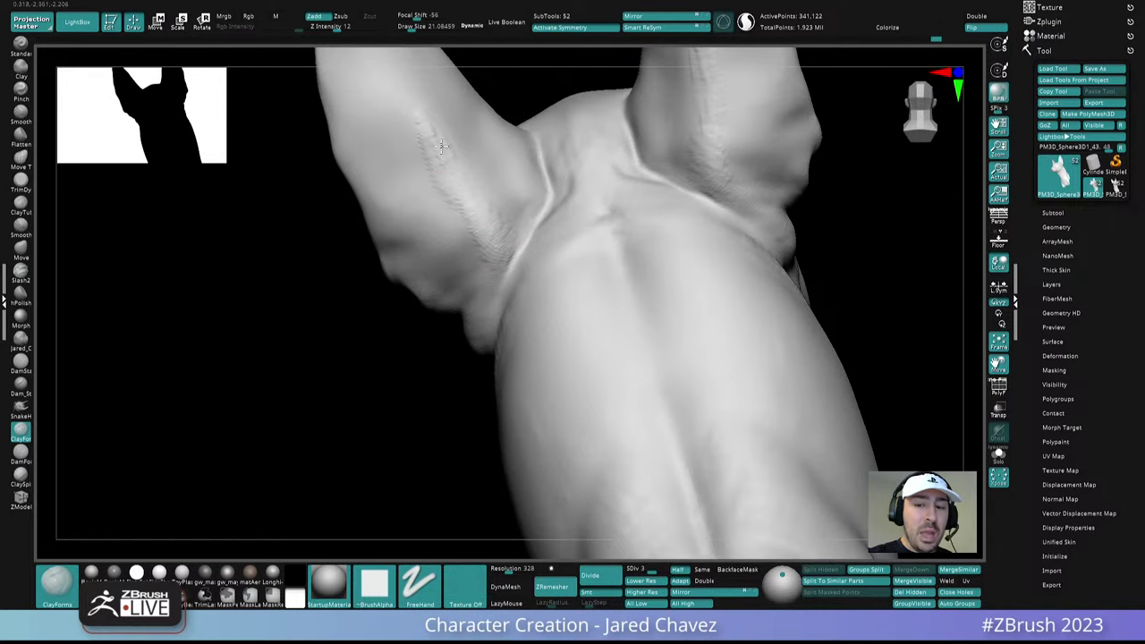
{"action": "mouse_move", "coordinate": [442, 146]}
{"action": "left_mouse_down"}
{"action": "mouse_move", "coordinate": [420, 108]}
{"action": "mouse_move", "coordinate": [421, 145]}
{"action": "mouse_move", "coordinate": [441, 173]}
{"action": "mouse_move", "coordinate": [474, 184]}
{"action": "left_mouse_up"}
{"action": "right_click_drag", "start_coordinate": [474, 185], "coordinate": [486, 171], "text": "shift"}
{"action": "left_click_drag", "start_coordinate": [455, 163], "coordinate": [470, 188], "text": "shift"}
{"action": "right_click_drag", "start_coordinate": [461, 179], "coordinate": [502, 196]}
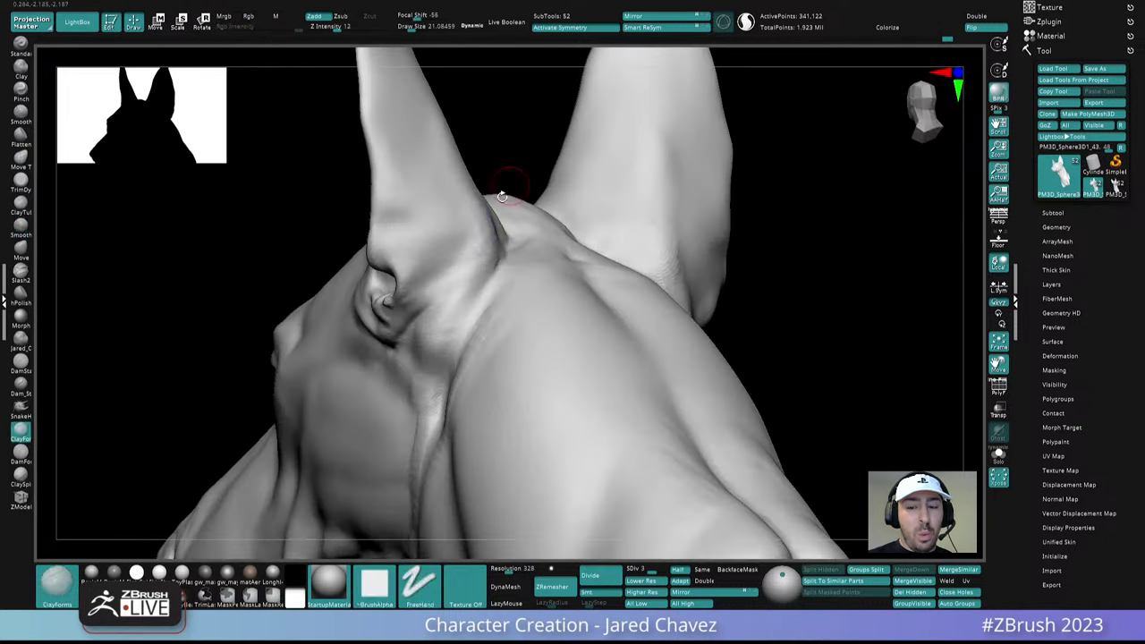
Smooth the ear's rear base and add a ClayForms stroke toward the fold at its outer lower edge
{"action": "left_click_drag", "start_coordinate": [467, 257], "coordinate": [460, 272], "text": "shift"}
{"action": "right_click_drag", "start_coordinate": [428, 265], "coordinate": [459, 265]}
{"action": "left_click_drag", "start_coordinate": [460, 266], "coordinate": [427, 291]}
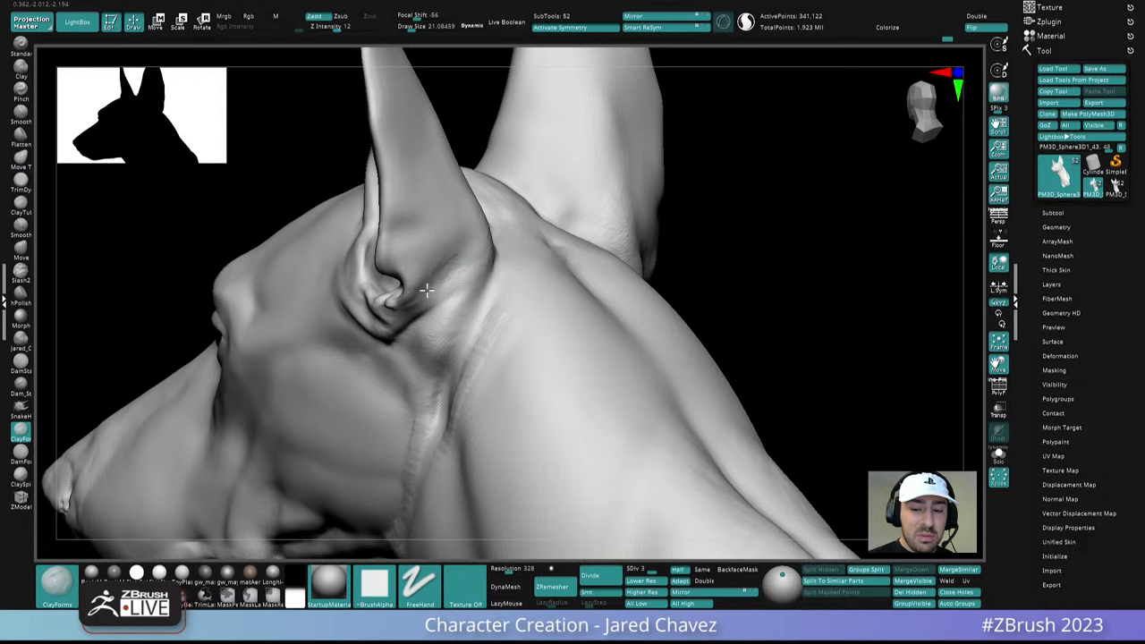
{"action": "right_click_drag", "start_coordinate": [427, 289], "coordinate": [475, 299]}
Set the brush draw size to about 12 for close work around the ear's lower fold
{"action": "key", "text": "space"}
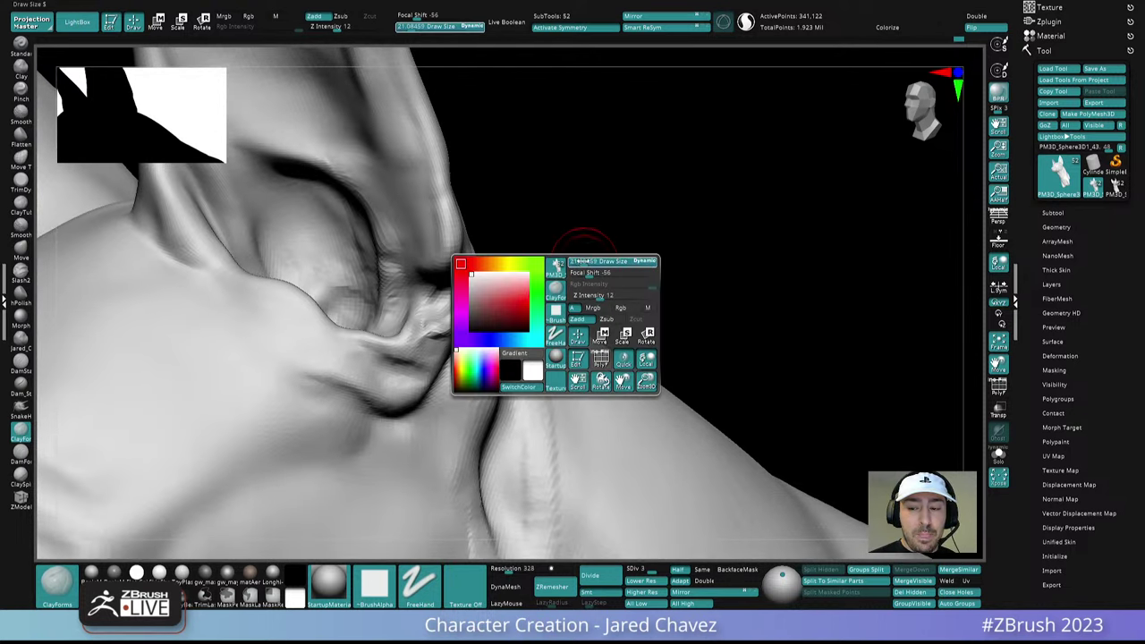
{"action": "left_click_drag", "start_coordinate": [584, 261], "coordinate": [580, 261]}
{"action": "right_click_drag", "start_coordinate": [460, 274], "coordinate": [462, 243]}
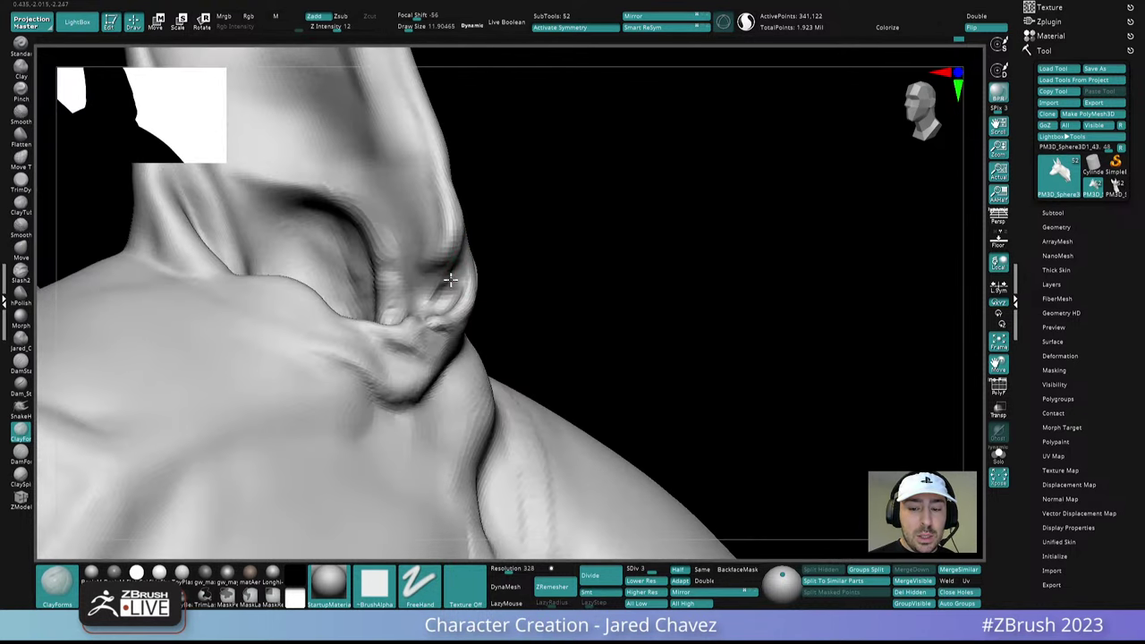
{"action": "right_click_drag", "start_coordinate": [456, 285], "coordinate": [460, 225]}
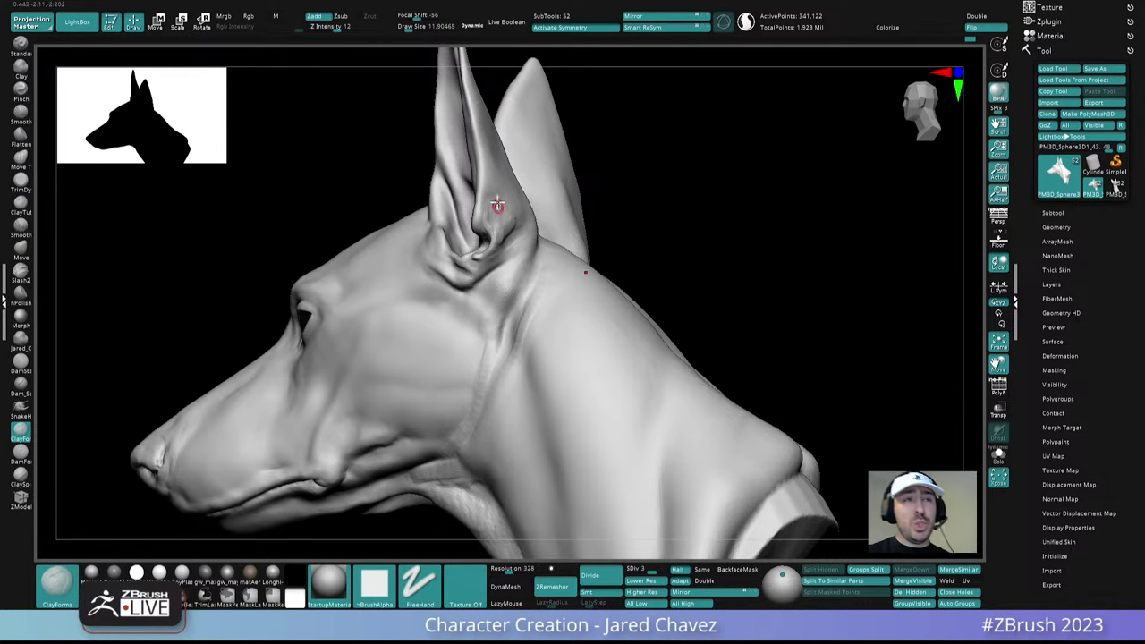
Set the draw size to about 23 and build up ClayForms strokes on the ear's outer side just above the lower fold
{"action": "right_click_drag", "start_coordinate": [503, 222], "coordinate": [549, 250]}
{"action": "key", "text": "space"}
{"action": "left_click_drag", "start_coordinate": [549, 261], "coordinate": [554, 261]}
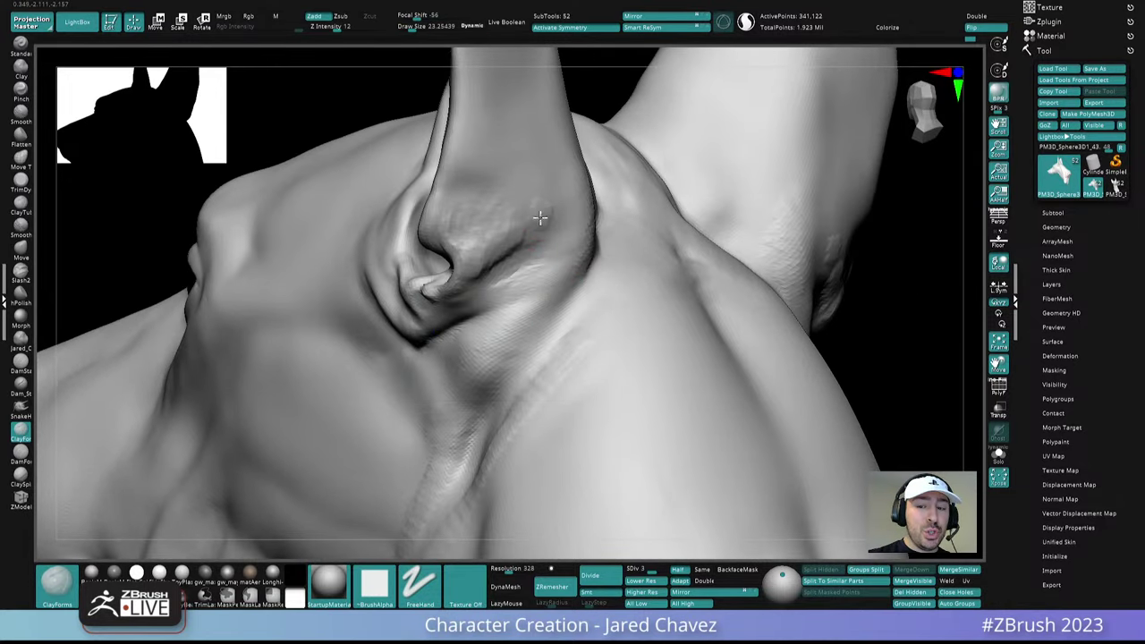
{"action": "left_click_drag", "start_coordinate": [540, 218], "coordinate": [488, 244]}
{"action": "right_click_drag", "start_coordinate": [488, 243], "coordinate": [522, 185]}
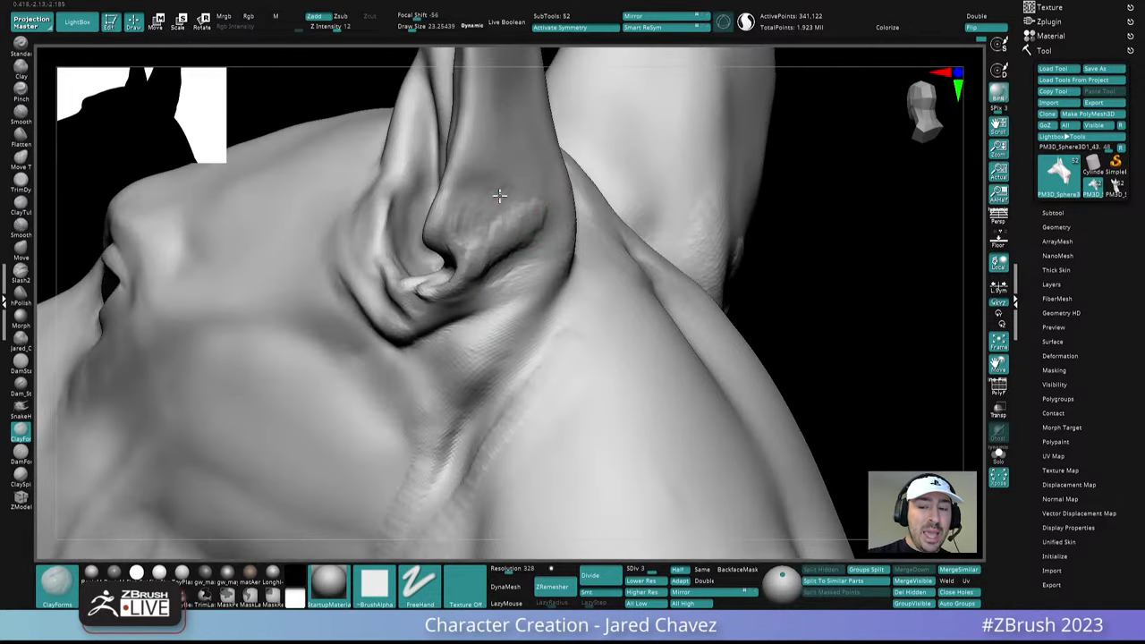
{"action": "mouse_move", "coordinate": [476, 194]}
{"action": "left_mouse_down"}
{"action": "mouse_move", "coordinate": [448, 205]}
{"action": "mouse_move", "coordinate": [501, 175]}
{"action": "left_mouse_up"}
{"action": "right_click_drag", "start_coordinate": [534, 220], "coordinate": [497, 204]}
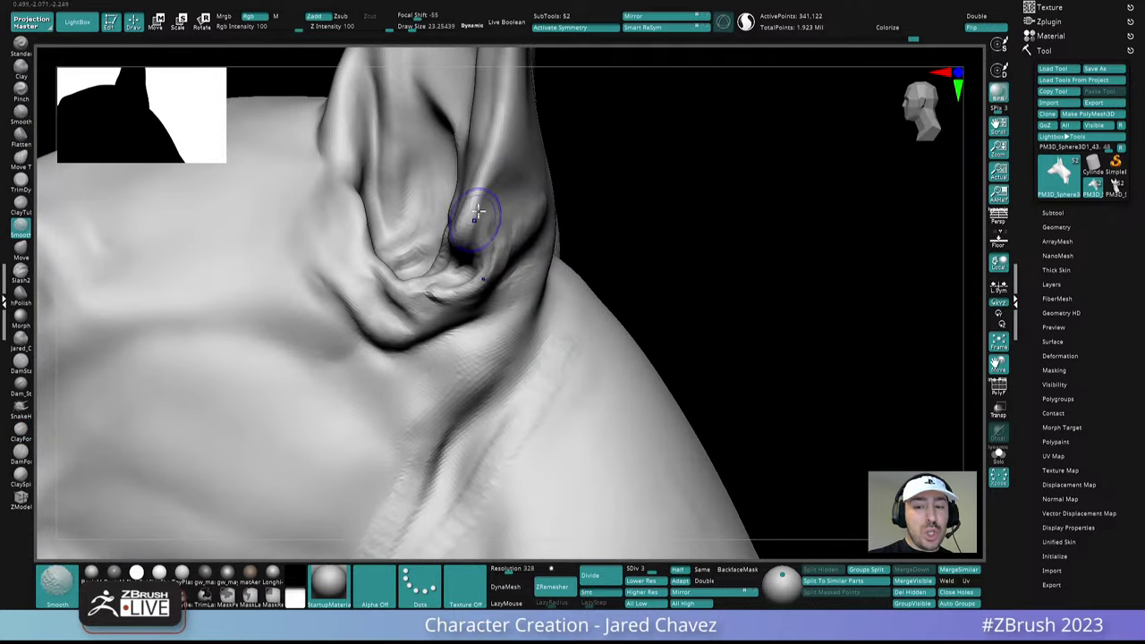
Smooth the new ClayForms strokes above the ear's lower fold into the outer surface of the ear
{"action": "left_click_drag", "start_coordinate": [475, 214], "coordinate": [481, 204], "text": "shift"}
{"action": "right_click_drag", "start_coordinate": [488, 206], "coordinate": [529, 191]}
{"action": "mouse_move", "coordinate": [503, 214]}
{"action": "left_mouse_down", "text": "shift"}
{"action": "mouse_move", "coordinate": [470, 242]}
{"action": "mouse_move", "coordinate": [552, 235]}
{"action": "mouse_move", "coordinate": [501, 266]}
{"action": "mouse_move", "coordinate": [558, 197]}
{"action": "left_mouse_up", "text": "shift"}
{"action": "right_click_drag", "start_coordinate": [557, 233], "coordinate": [577, 279], "text": "ctrl"}
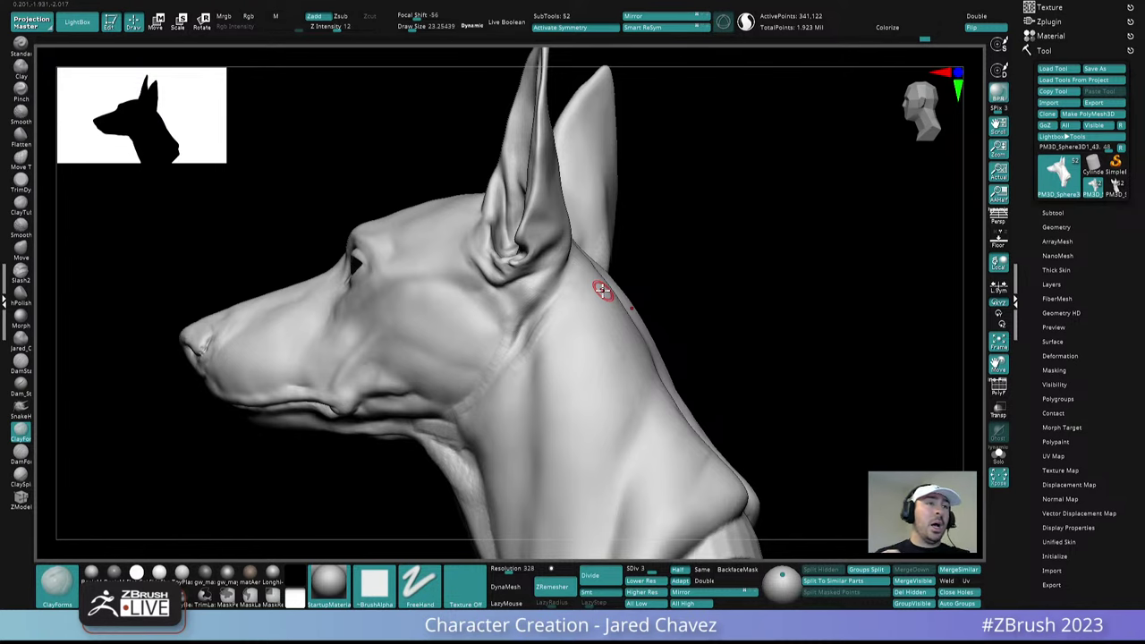
Add ClayForms strokes along the neck behind the cheek, running from the ear base down toward the jaw
{"action": "scroll", "coordinate": [602, 289], "scroll_direction": "up", "scroll_amount": 5}
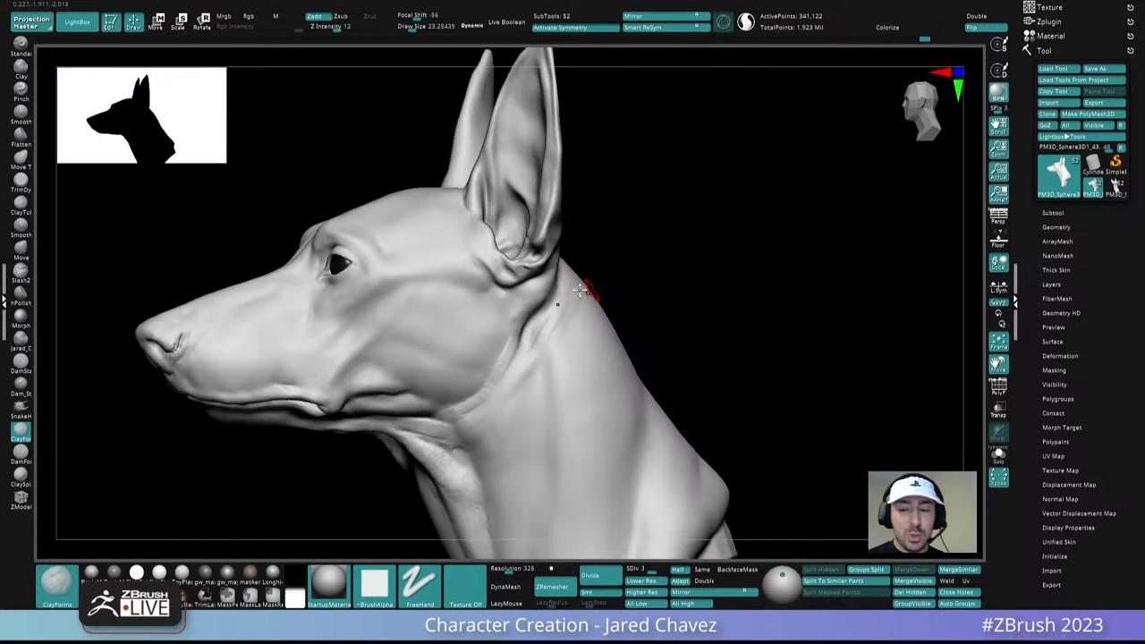
{"action": "left_click_drag", "start_coordinate": [552, 347], "coordinate": [568, 318]}
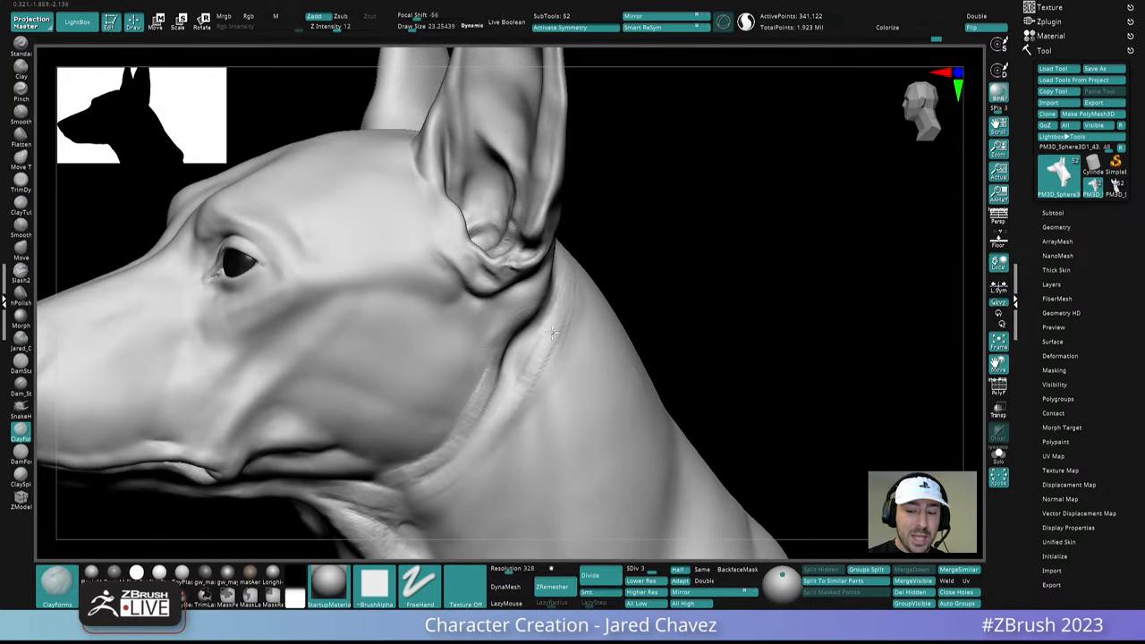
{"action": "right_click_drag", "start_coordinate": [567, 318], "coordinate": [626, 317]}
{"action": "left_click_drag", "start_coordinate": [524, 392], "coordinate": [502, 442]}
{"action": "right_click_drag", "start_coordinate": [609, 340], "coordinate": [568, 317]}
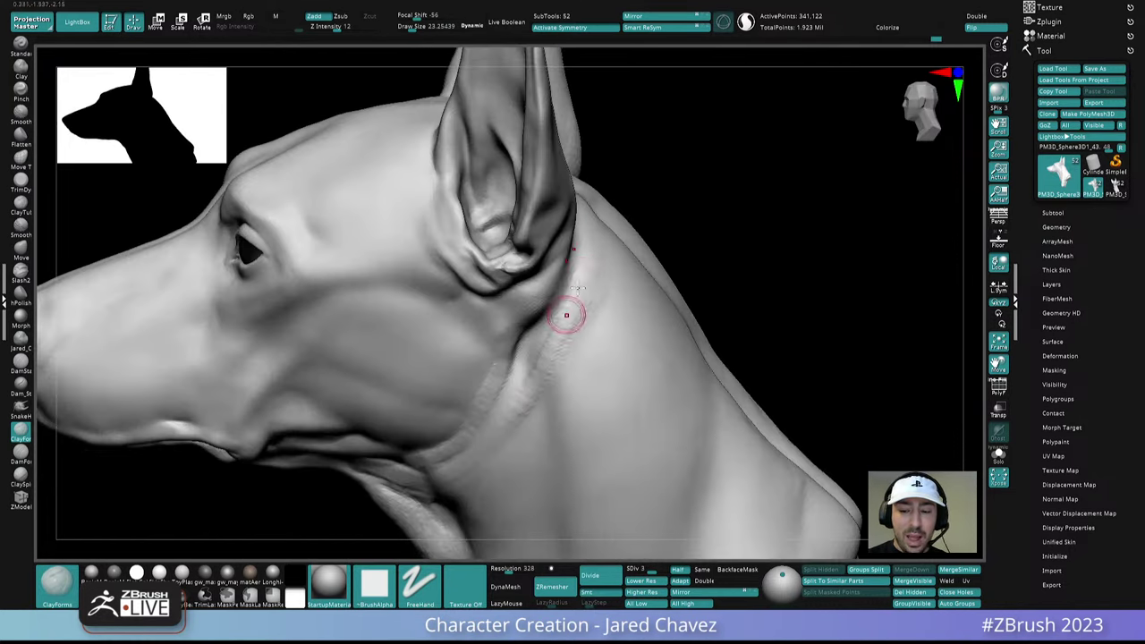
{"action": "left_click_drag", "start_coordinate": [567, 317], "coordinate": [540, 373]}
{"action": "right_click_drag", "start_coordinate": [541, 372], "coordinate": [564, 349]}
Smooth the ClayForms strokes on the neck below the ear so they blend into the neck surface
{"action": "left_click_drag", "start_coordinate": [548, 344], "coordinate": [540, 345], "text": "shift"}
{"action": "right_click_drag", "start_coordinate": [541, 344], "coordinate": [568, 334]}
{"action": "left_click_drag", "start_coordinate": [559, 289], "coordinate": [510, 378], "text": "shift"}
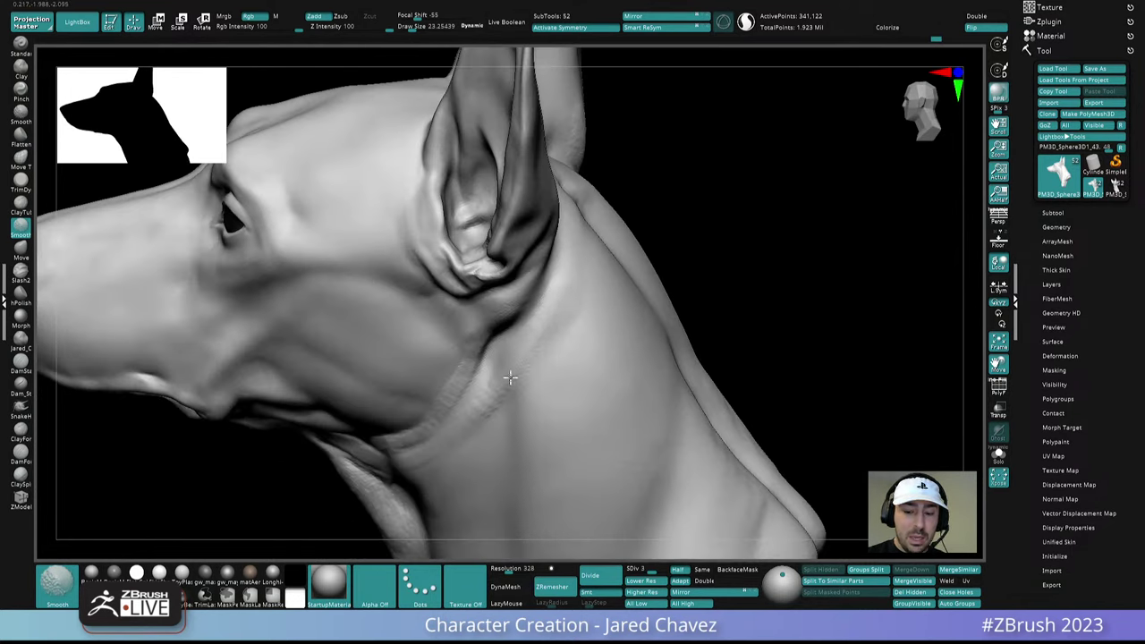
{"action": "right_click_drag", "start_coordinate": [510, 378], "coordinate": [552, 349]}
{"action": "mouse_move", "coordinate": [542, 409]}
{"action": "right_mouse_down"}
{"action": "mouse_move", "coordinate": [580, 230]}
{"action": "mouse_move", "coordinate": [605, 291]}
{"action": "mouse_move", "coordinate": [596, 320]}
{"action": "mouse_move", "coordinate": [551, 243]}
{"action": "mouse_move", "coordinate": [528, 351]}
{"action": "right_mouse_up"}
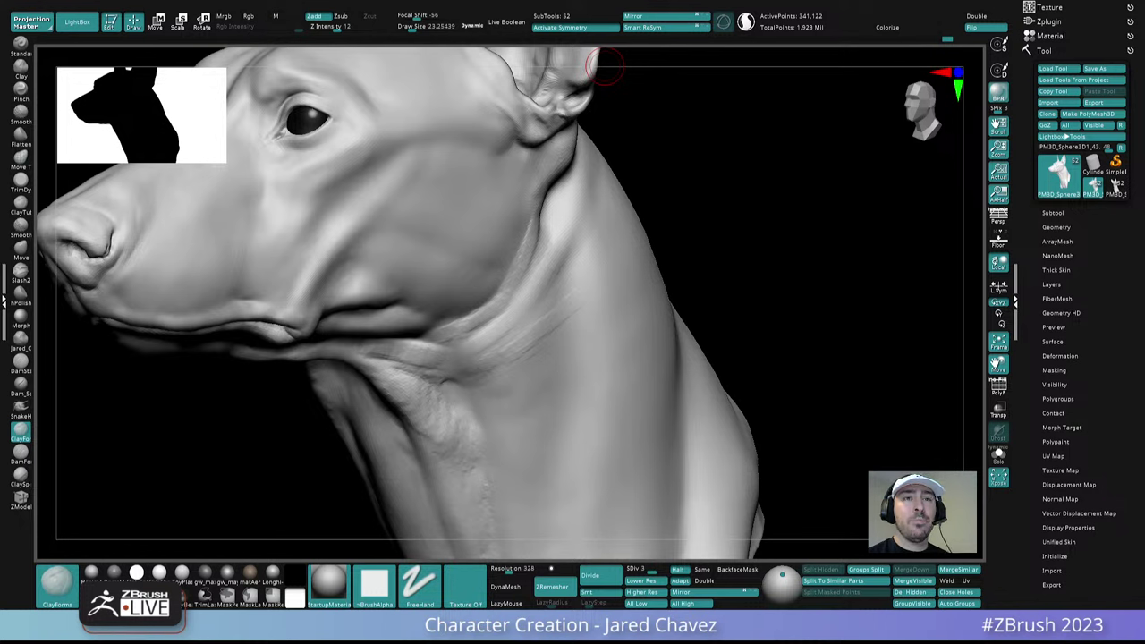
Examine the greyhound muscle sculpt and the canine skeleton and muscle charts on the reference board, and return to the sculpt
{"action": "left_click_drag", "start_coordinate": [638, 2], "coordinate": [652, 292]}
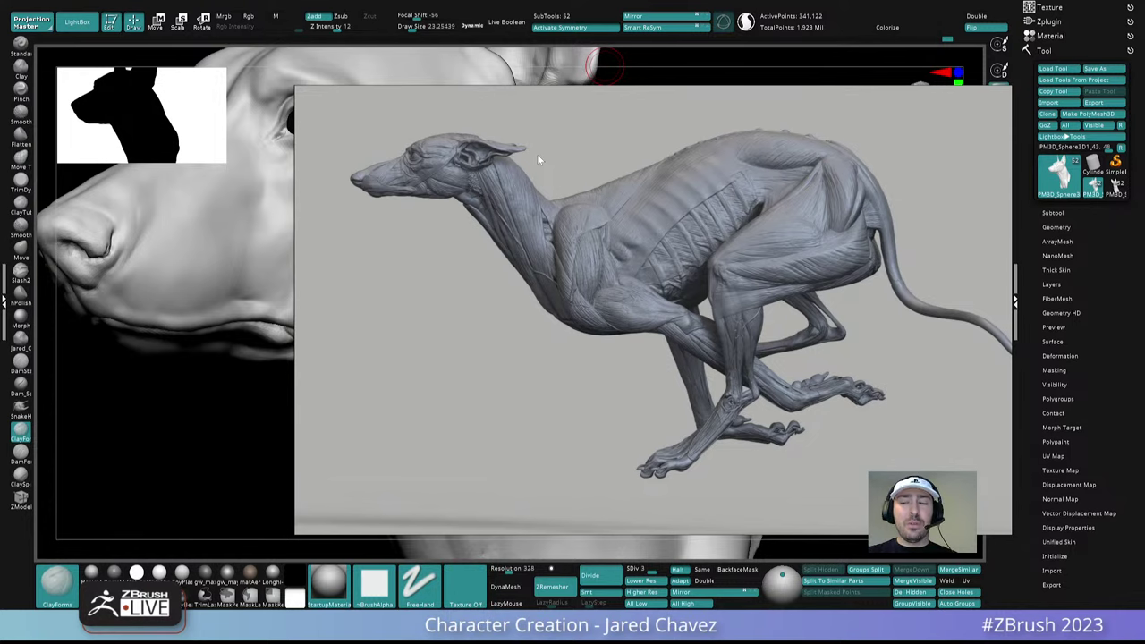
{"action": "scroll", "coordinate": [541, 156], "scroll_direction": "down", "scroll_amount": 5}
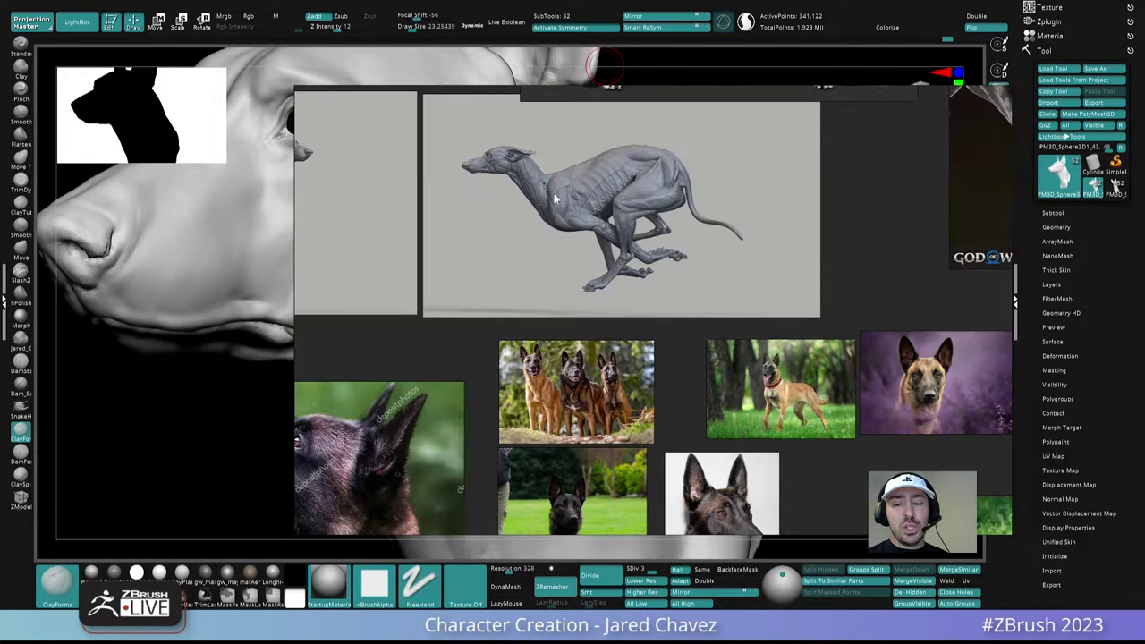
{"action": "middle_click_drag", "start_coordinate": [555, 385], "coordinate": [787, 31]}
{"action": "scroll", "coordinate": [601, 338], "scroll_direction": "down", "scroll_amount": 4}
{"action": "middle_click_drag", "start_coordinate": [405, 528], "coordinate": [603, 244]}
{"action": "middle_click_drag", "start_coordinate": [555, 320], "coordinate": [750, 133]}
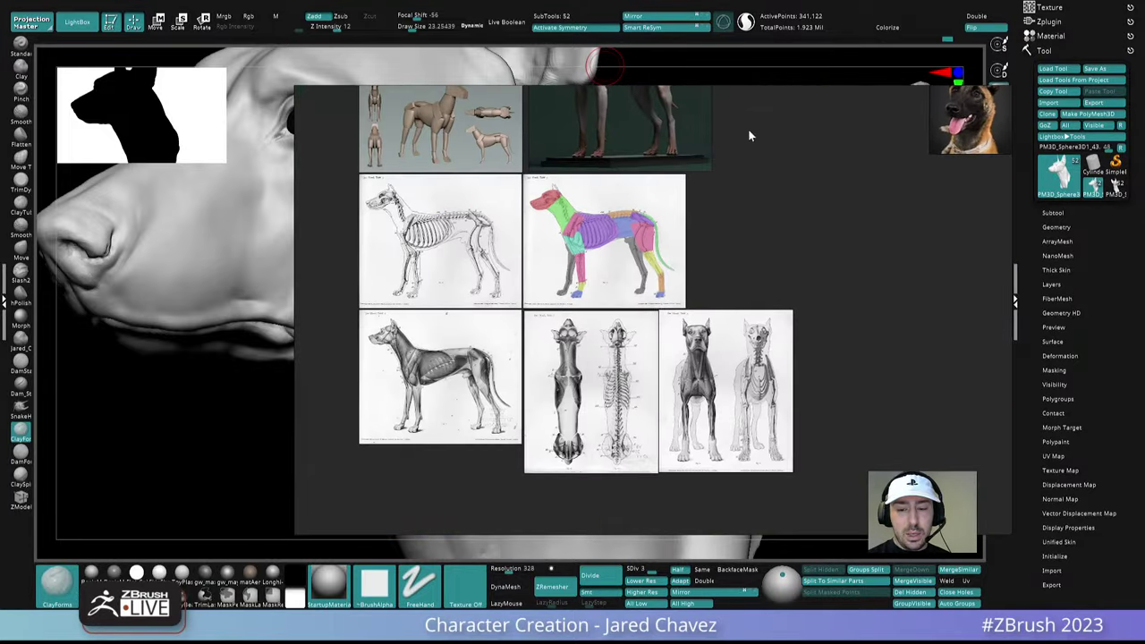
{"action": "scroll", "coordinate": [561, 174], "scroll_direction": "up", "scroll_amount": 4}
{"action": "middle_click_drag", "start_coordinate": [542, 230], "coordinate": [651, 383]}
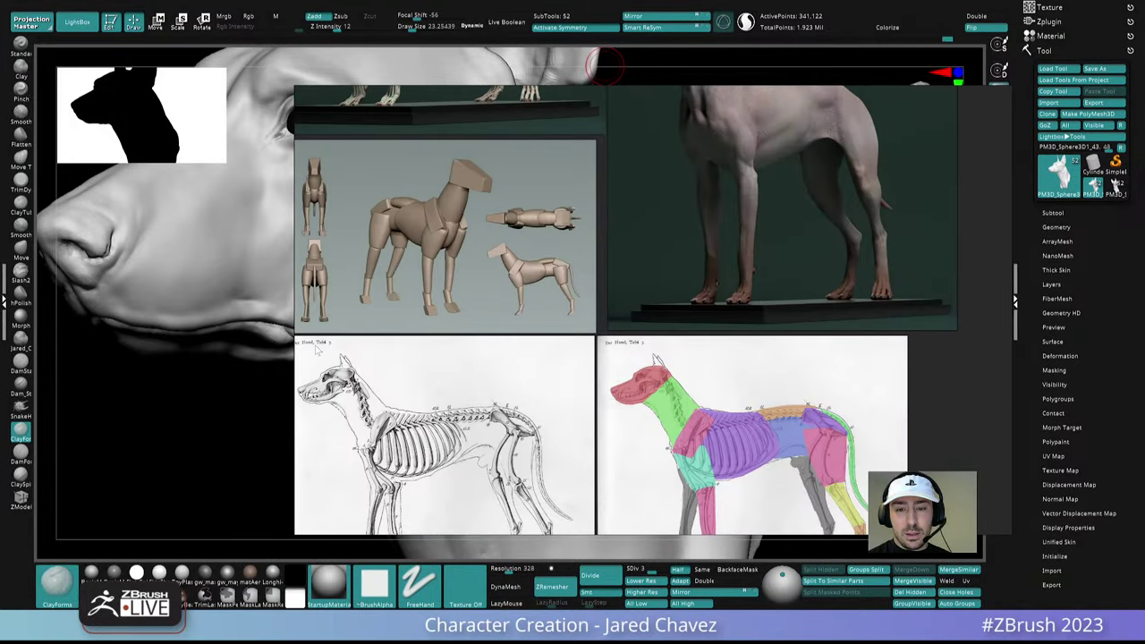
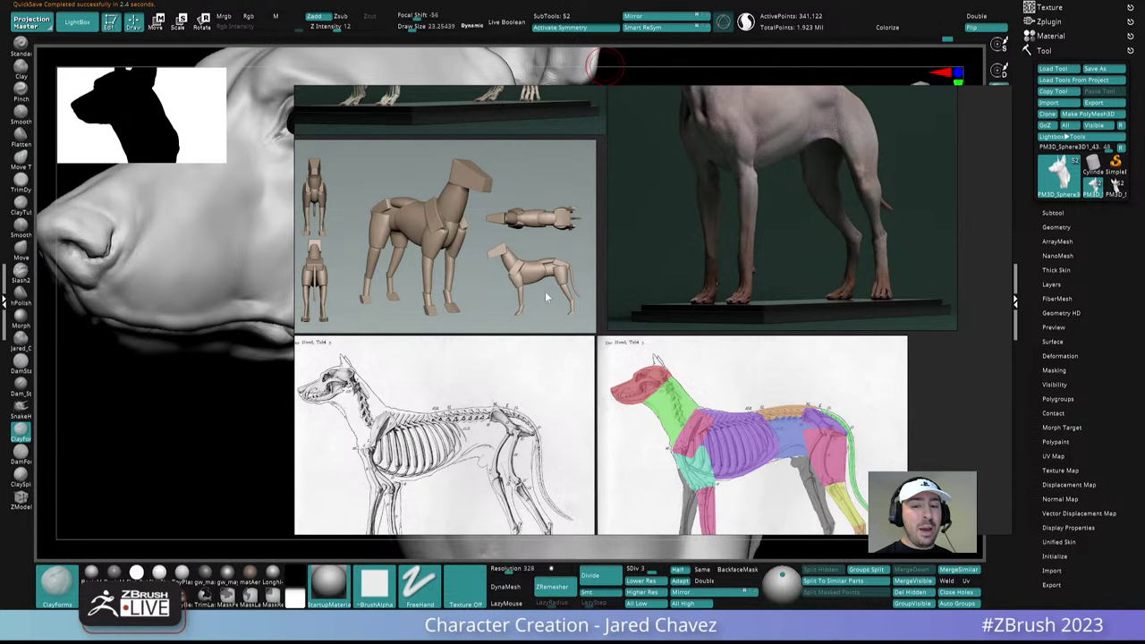
{"action": "right_click_drag", "start_coordinate": [669, 326], "coordinate": [707, 0]}
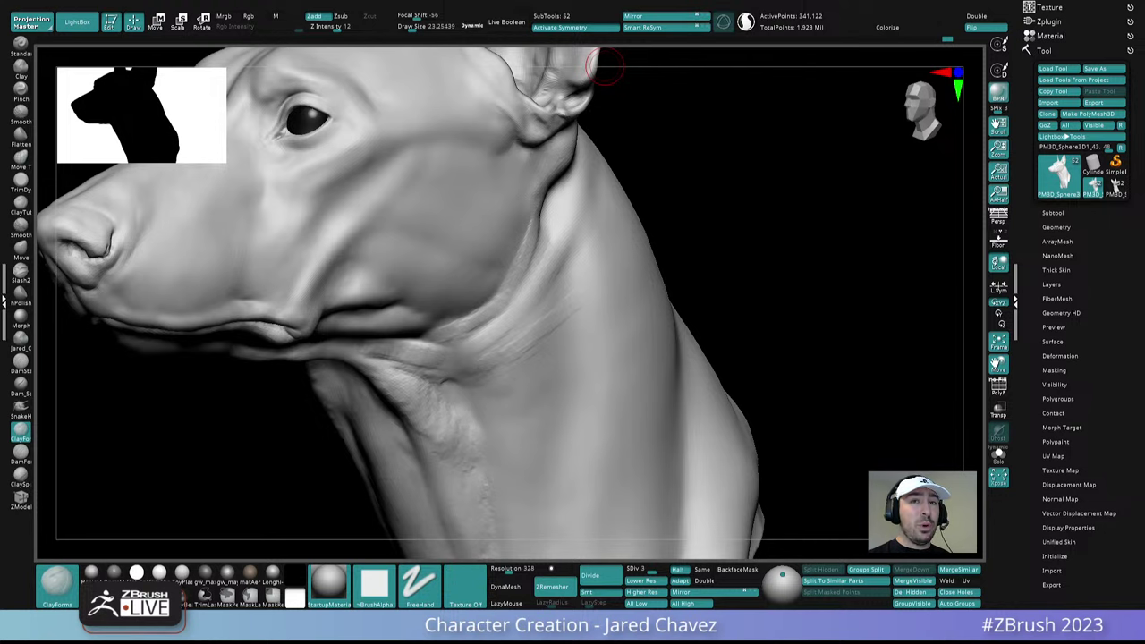
Try a DamStandard crease from the inner eye corner down the side of the muzzle to the nostril and undo it
{"action": "right_click_drag", "start_coordinate": [610, 221], "coordinate": [600, 221]}
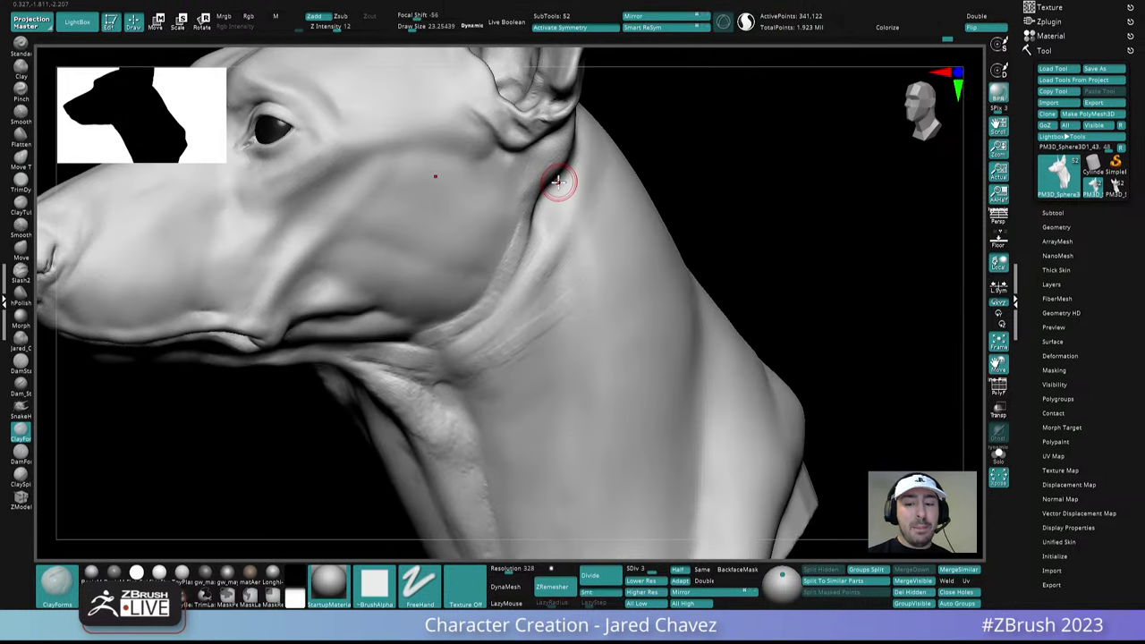
{"action": "mouse_move", "coordinate": [587, 298]}
{"action": "right_mouse_down", "text": "ctrl"}
{"action": "mouse_move", "coordinate": [560, 278]}
{"action": "mouse_move", "coordinate": [587, 374]}
{"action": "mouse_move", "coordinate": [493, 283]}
{"action": "mouse_move", "coordinate": [524, 342]}
{"action": "mouse_move", "coordinate": [525, 315]}
{"action": "right_mouse_up", "text": "ctrl"}
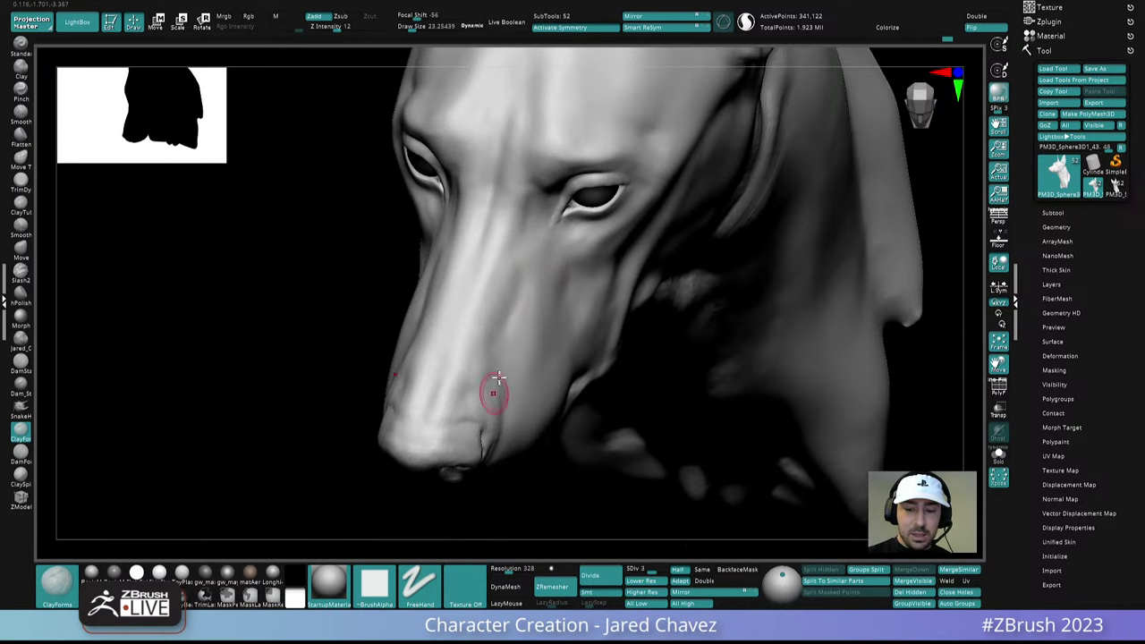
{"action": "left_click", "coordinate": [21, 362]}
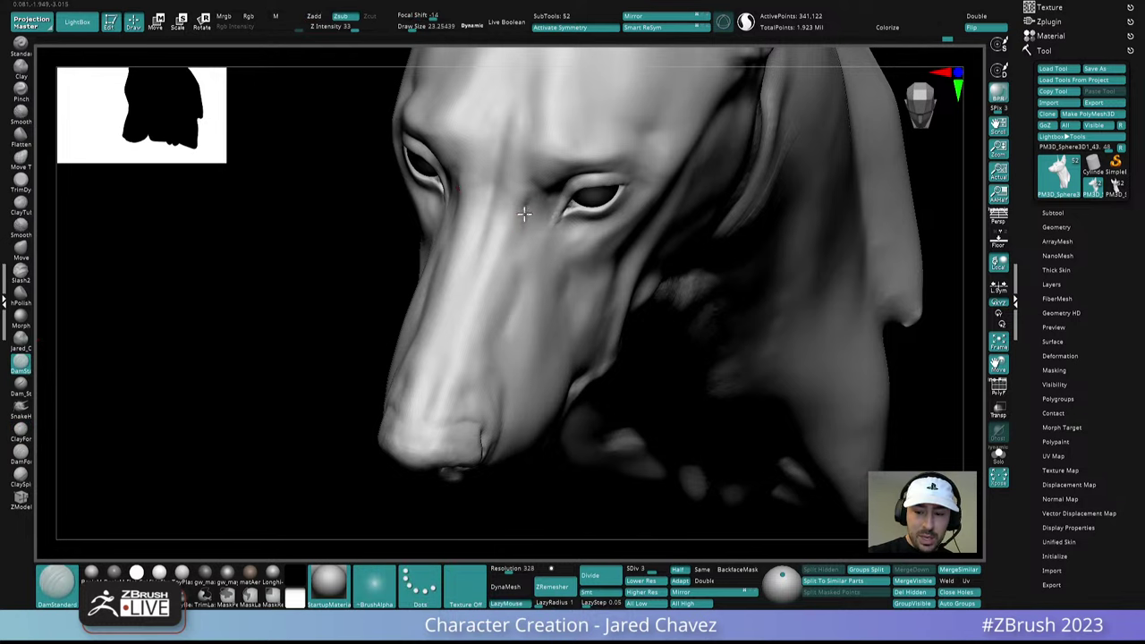
{"action": "left_click_drag", "start_coordinate": [523, 204], "coordinate": [498, 436]}
{"action": "right_click_drag", "start_coordinate": [460, 474], "coordinate": [450, 439]}
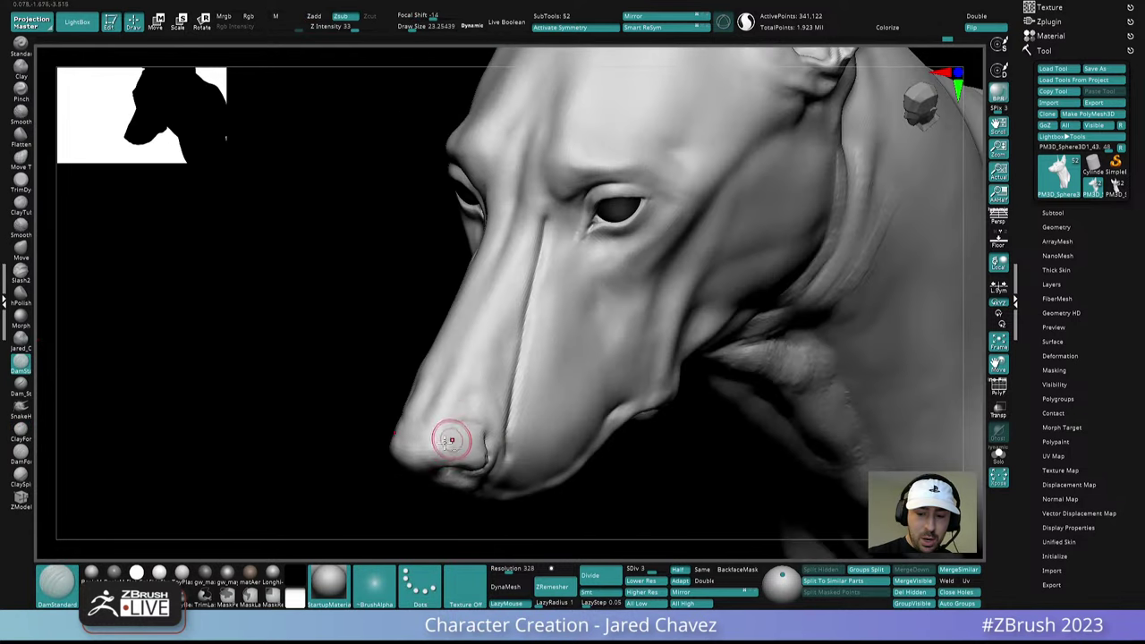
{"action": "mouse_move", "coordinate": [533, 201]}
{"action": "right_mouse_down"}
{"action": "mouse_move", "coordinate": [525, 328]}
{"action": "mouse_move", "coordinate": [488, 408]}
{"action": "mouse_move", "coordinate": [532, 409]}
{"action": "right_mouse_up"}
{"action": "key", "text": "ctrl+z"}
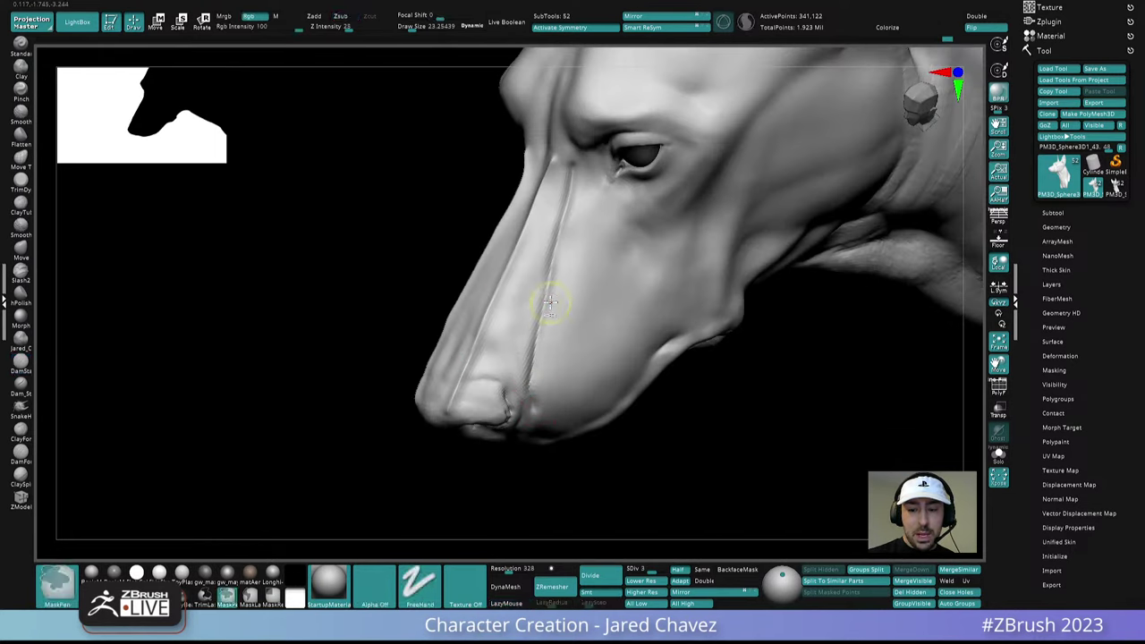
{"action": "key", "text": "ctrl+z"}
{"action": "key", "text": "ctrl+z"}
{"action": "mouse_move", "coordinate": [563, 319]}
{"action": "right_mouse_down"}
{"action": "mouse_move", "coordinate": [583, 316]}
{"action": "mouse_move", "coordinate": [537, 345]}
{"action": "right_mouse_up"}
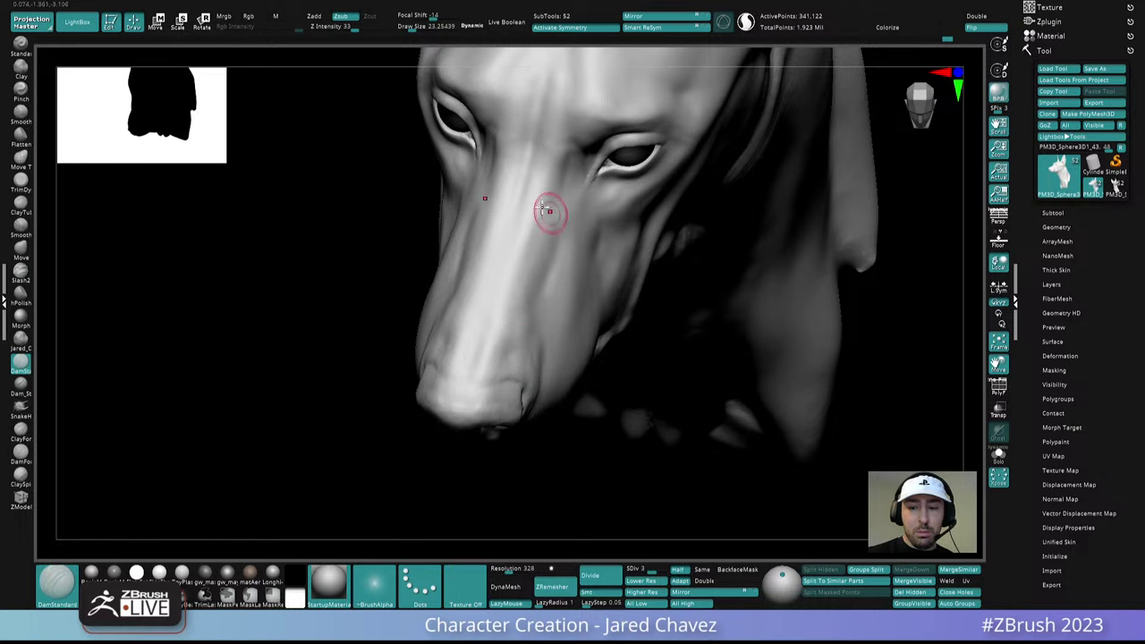
{"action": "mouse_move", "coordinate": [546, 210]}
{"action": "right_mouse_down"}
{"action": "mouse_move", "coordinate": [562, 158]}
{"action": "mouse_move", "coordinate": [609, 304]}
{"action": "right_mouse_up"}
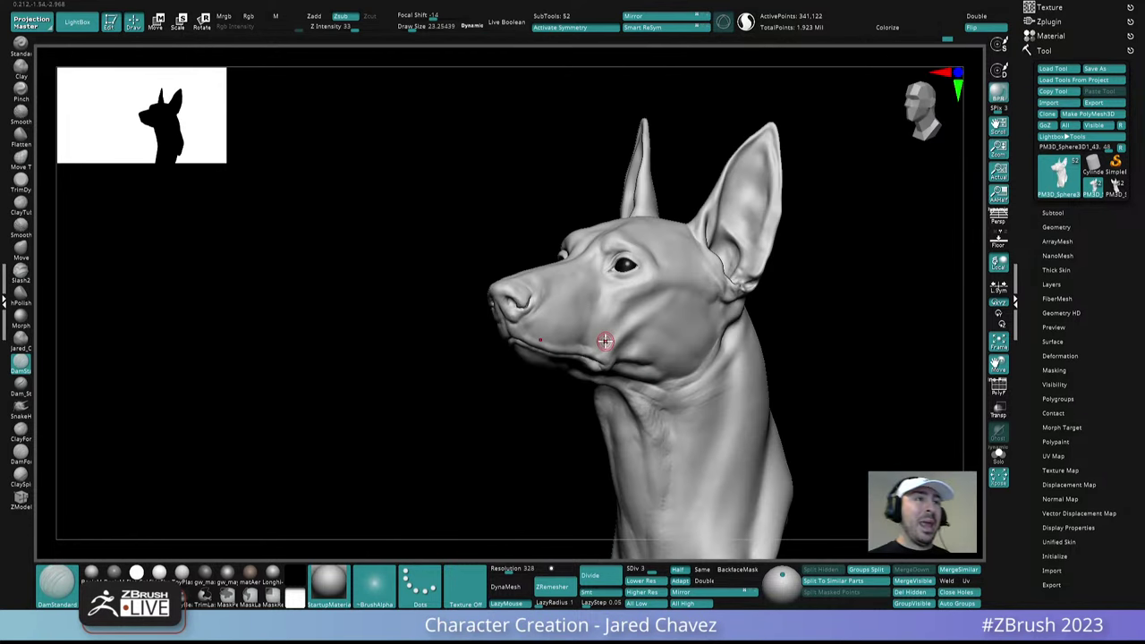
{"action": "right_click_drag", "start_coordinate": [829, 326], "coordinate": [656, 248], "text": "alt"}
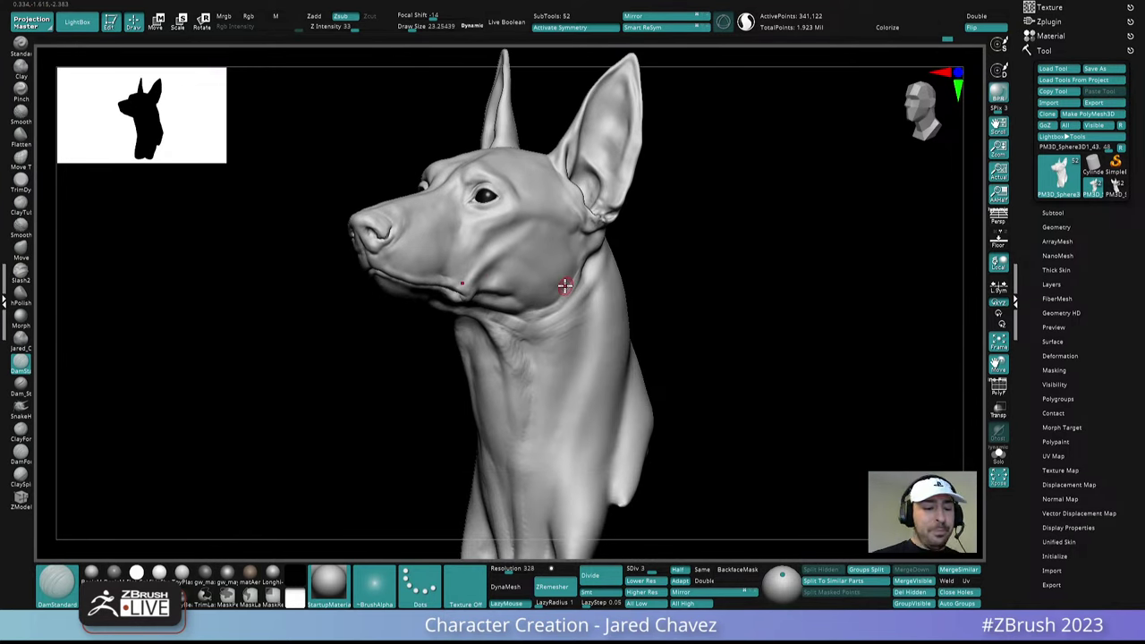
Build up the fold running down behind the ear base with the ClayForms brush at a draw size of about 13.5
{"action": "left_click", "coordinate": [21, 432]}
{"action": "mouse_move", "coordinate": [657, 321]}
{"action": "right_mouse_down"}
{"action": "mouse_move", "coordinate": [587, 328]}
{"action": "mouse_move", "coordinate": [616, 321]}
{"action": "mouse_move", "coordinate": [621, 248]}
{"action": "mouse_move", "coordinate": [615, 309]}
{"action": "mouse_move", "coordinate": [645, 289]}
{"action": "right_mouse_up"}
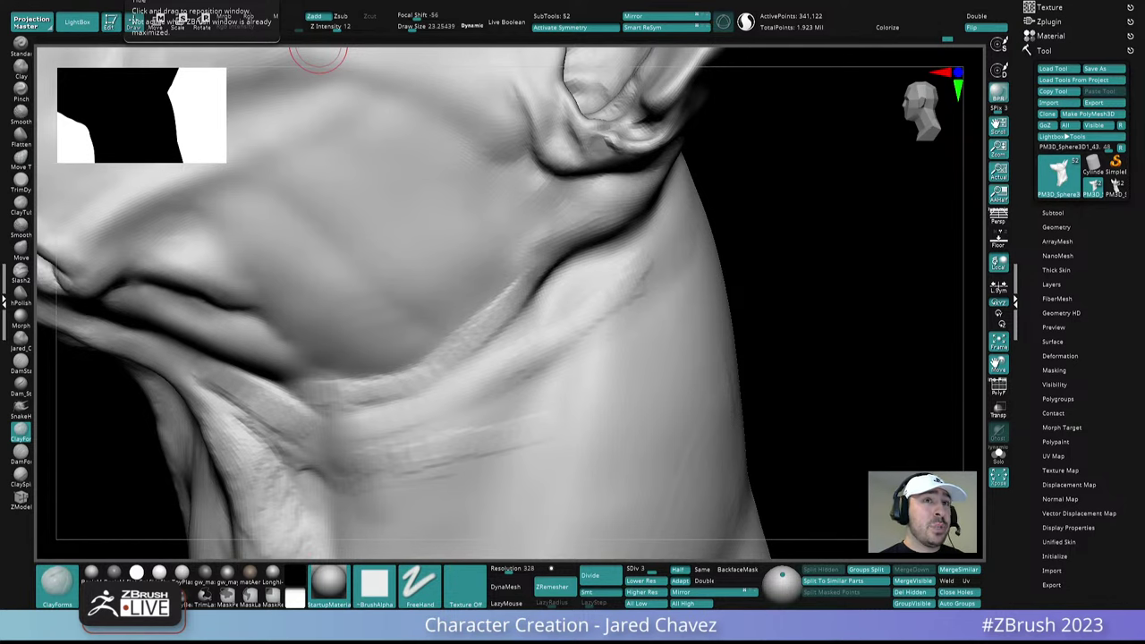
{"action": "mouse_move", "coordinate": [573, 269]}
{"action": "right_mouse_down"}
{"action": "mouse_move", "coordinate": [660, 273]}
{"action": "mouse_move", "coordinate": [652, 293]}
{"action": "mouse_move", "coordinate": [672, 146]}
{"action": "right_mouse_up"}
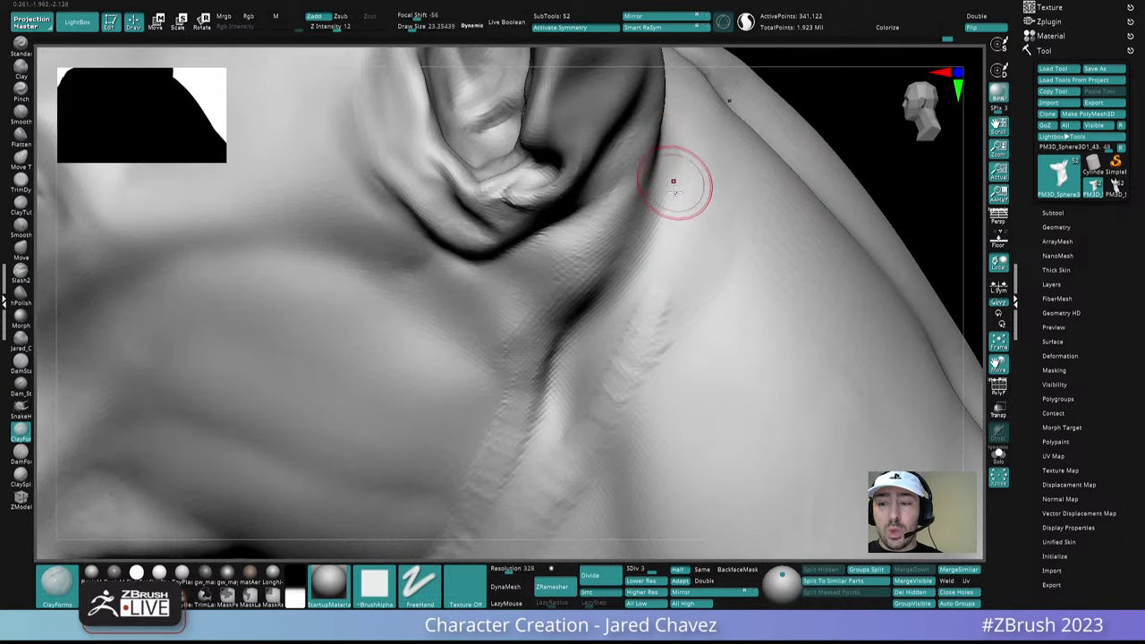
{"action": "right_click", "coordinate": [675, 188]}
{"action": "left_click_drag", "start_coordinate": [678, 207], "coordinate": [672, 208]}
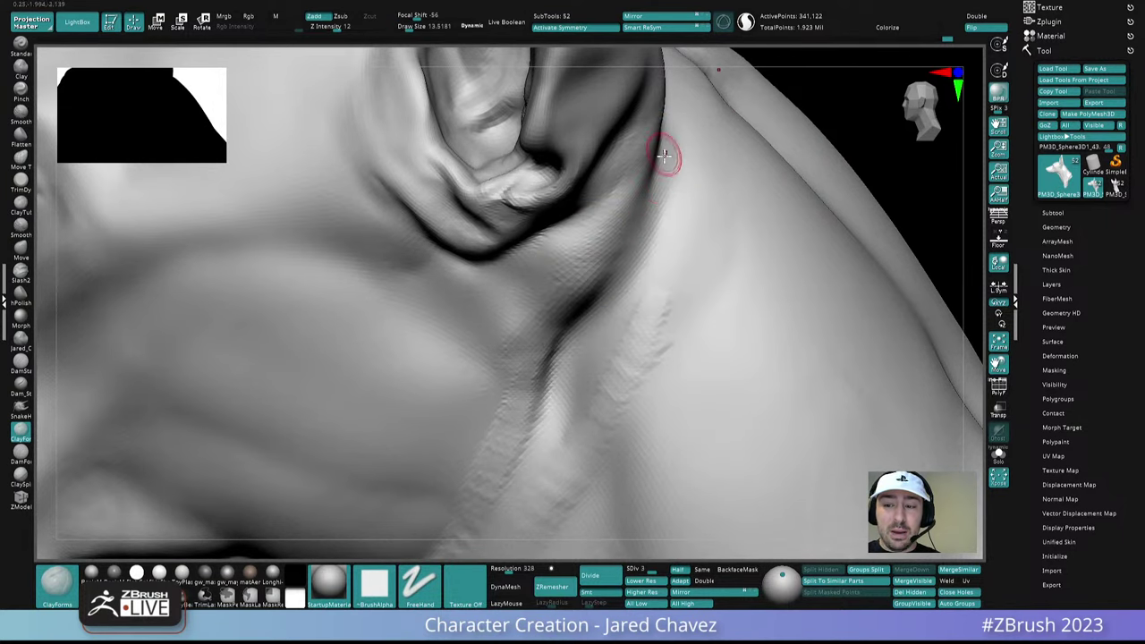
{"action": "left_click_drag", "start_coordinate": [672, 164], "coordinate": [622, 283]}
{"action": "left_click_drag", "start_coordinate": [655, 231], "coordinate": [599, 309]}
{"action": "right_click_drag", "start_coordinate": [582, 325], "coordinate": [616, 305]}
{"action": "mouse_move", "coordinate": [615, 305]}
{"action": "left_mouse_down"}
{"action": "mouse_move", "coordinate": [583, 325]}
{"action": "mouse_move", "coordinate": [544, 379]}
{"action": "left_mouse_up"}
Extend the clay strokes along the crease between the back of the cheek and the neck
{"action": "right_click_drag", "start_coordinate": [542, 387], "coordinate": [603, 318]}
{"action": "mouse_move", "coordinate": [603, 317]}
{"action": "left_mouse_down"}
{"action": "mouse_move", "coordinate": [548, 349]}
{"action": "mouse_move", "coordinate": [526, 386]}
{"action": "left_mouse_up"}
{"action": "mouse_move", "coordinate": [526, 387]}
{"action": "right_mouse_down"}
{"action": "mouse_move", "coordinate": [647, 309]}
{"action": "mouse_move", "coordinate": [590, 379]}
{"action": "mouse_move", "coordinate": [632, 277]}
{"action": "right_mouse_up"}
{"action": "left_click_drag", "start_coordinate": [619, 288], "coordinate": [594, 326]}
{"action": "mouse_move", "coordinate": [671, 259]}
{"action": "right_mouse_down"}
{"action": "mouse_move", "coordinate": [640, 286]}
{"action": "mouse_move", "coordinate": [689, 228]}
{"action": "right_mouse_up"}
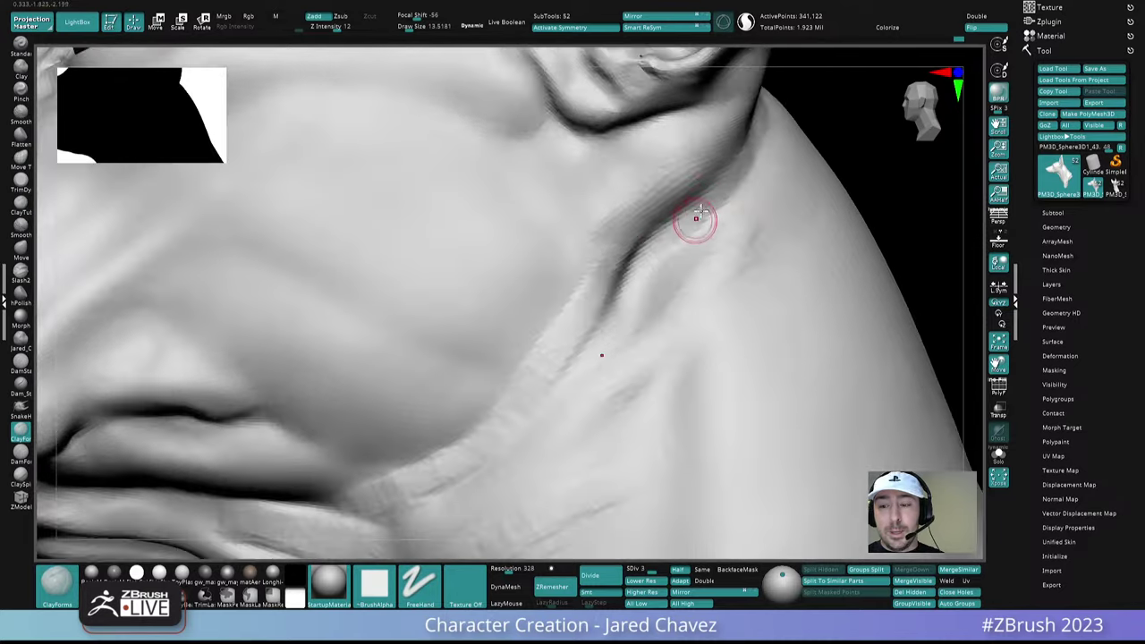
{"action": "left_click_drag", "start_coordinate": [695, 220], "coordinate": [640, 251]}
{"action": "mouse_move", "coordinate": [709, 215]}
{"action": "right_mouse_down"}
{"action": "mouse_move", "coordinate": [680, 250]}
{"action": "mouse_move", "coordinate": [705, 208]}
{"action": "right_mouse_up"}
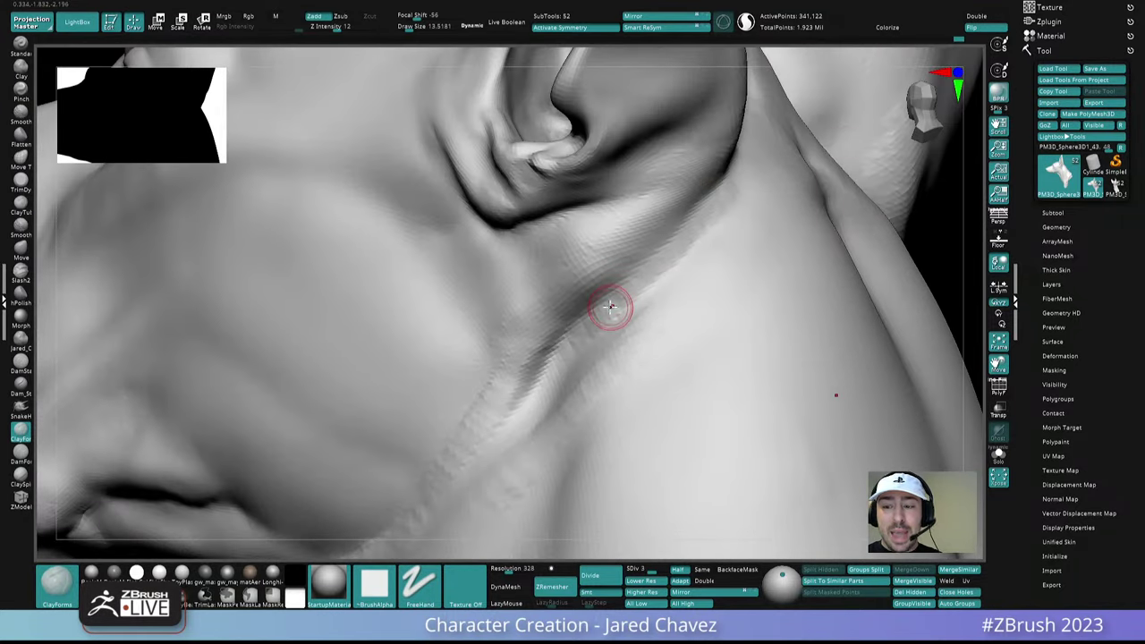
Raise the mesh to subdivision level 4 and refine the crease below the ear with clay strokes
{"action": "left_click_drag", "start_coordinate": [658, 567], "coordinate": [665, 567]}
{"action": "right_click_drag", "start_coordinate": [703, 226], "coordinate": [726, 190]}
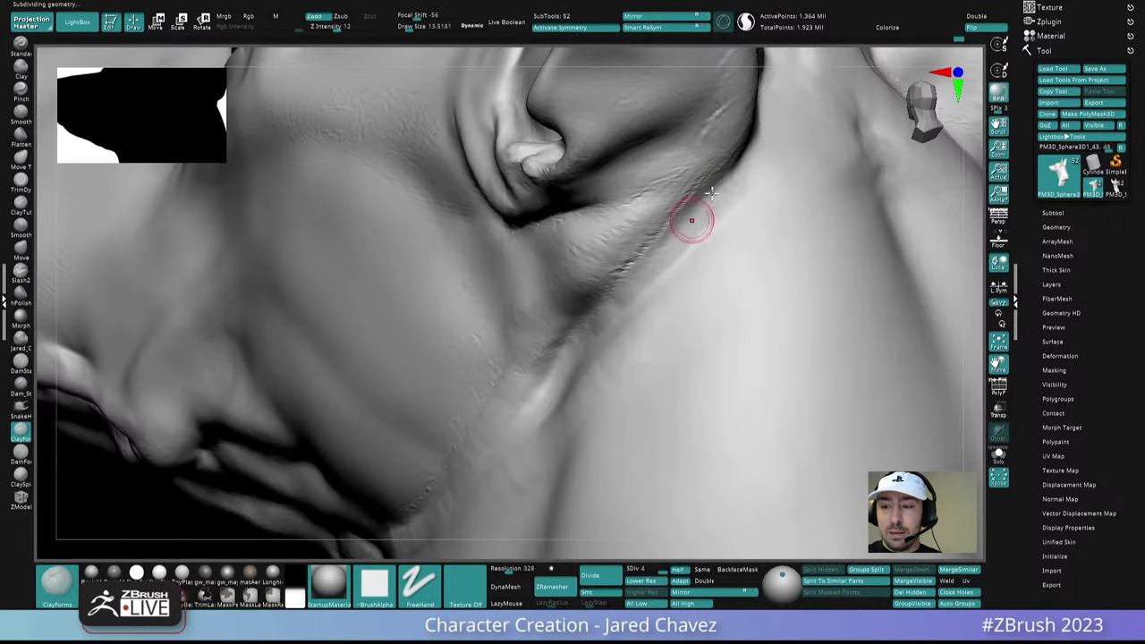
{"action": "left_click_drag", "start_coordinate": [728, 186], "coordinate": [626, 292]}
{"action": "mouse_move", "coordinate": [625, 291]}
{"action": "right_mouse_down"}
{"action": "mouse_move", "coordinate": [775, 134]}
{"action": "mouse_move", "coordinate": [736, 171]}
{"action": "right_mouse_up"}
{"action": "right_click_drag", "start_coordinate": [669, 277], "coordinate": [653, 273]}
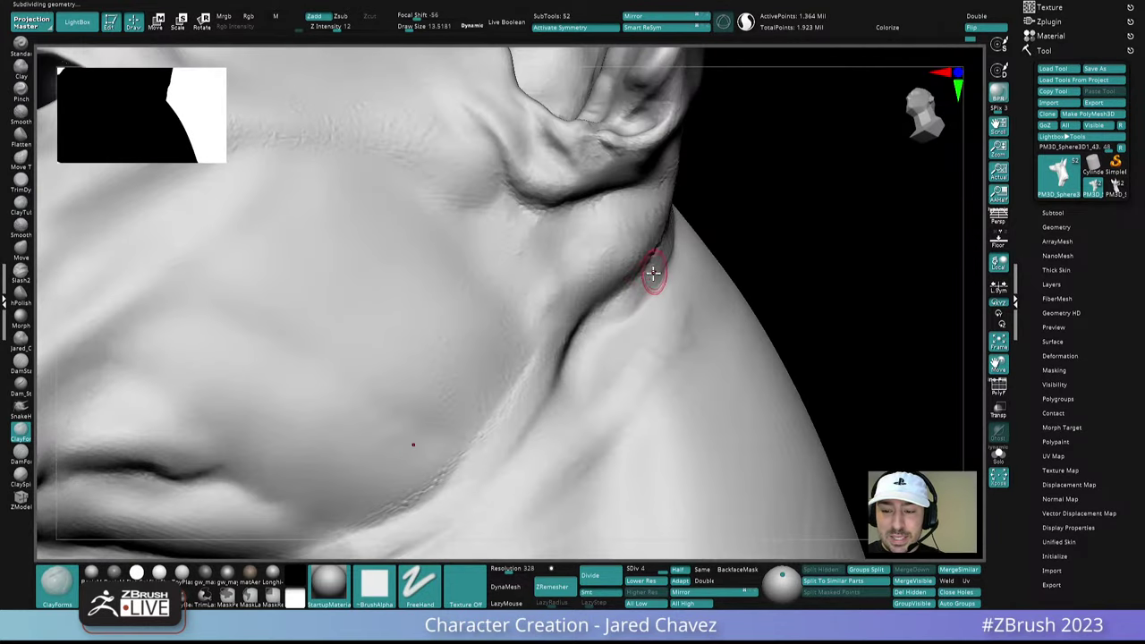
{"action": "mouse_move", "coordinate": [574, 344]}
{"action": "right_mouse_down"}
{"action": "mouse_move", "coordinate": [603, 314]}
{"action": "mouse_move", "coordinate": [581, 353]}
{"action": "right_mouse_up"}
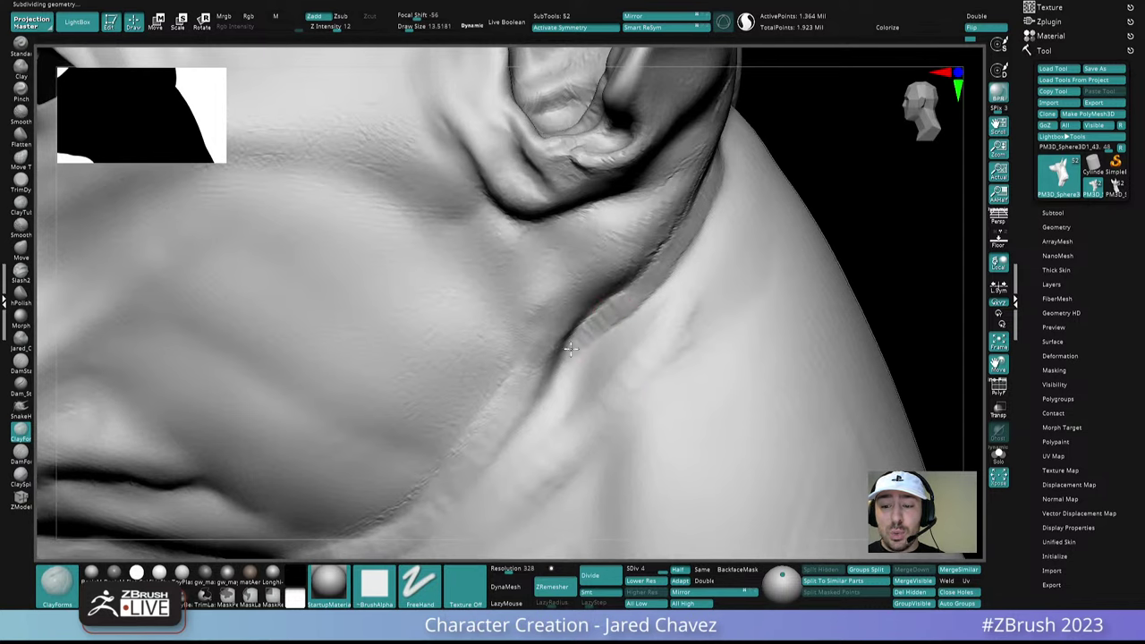
{"action": "left_click_drag", "start_coordinate": [637, 292], "coordinate": [574, 351]}
{"action": "mouse_move", "coordinate": [600, 355]}
{"action": "right_mouse_down", "text": "ctrl"}
{"action": "mouse_move", "coordinate": [610, 260]}
{"action": "mouse_move", "coordinate": [657, 354]}
{"action": "mouse_move", "coordinate": [689, 344]}
{"action": "right_mouse_up", "text": "ctrl"}
{"action": "right_click_drag", "start_coordinate": [601, 348], "coordinate": [586, 291], "text": "alt"}
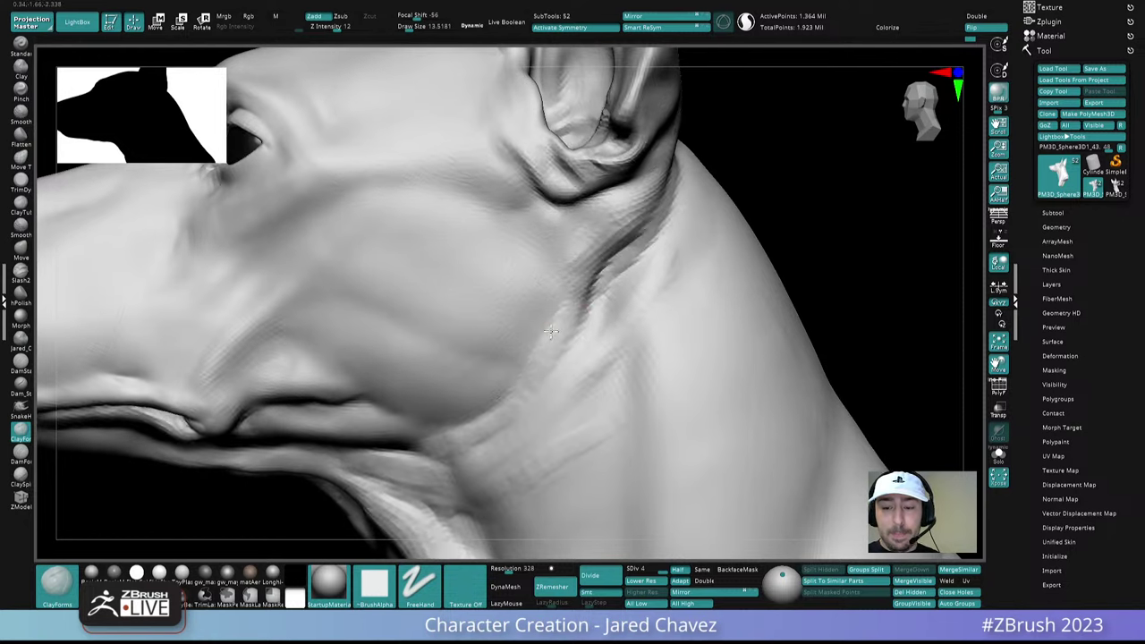
Smooth the fold behind the jaw at a draw size of about 21 and return the mesh to subdivision level 3
{"action": "key", "text": "space"}
{"action": "left_click_drag", "start_coordinate": [548, 332], "coordinate": [556, 332]}
{"action": "right_click_drag", "start_coordinate": [555, 324], "coordinate": [581, 304]}
{"action": "left_click_drag", "start_coordinate": [582, 304], "coordinate": [569, 312], "text": "shift"}
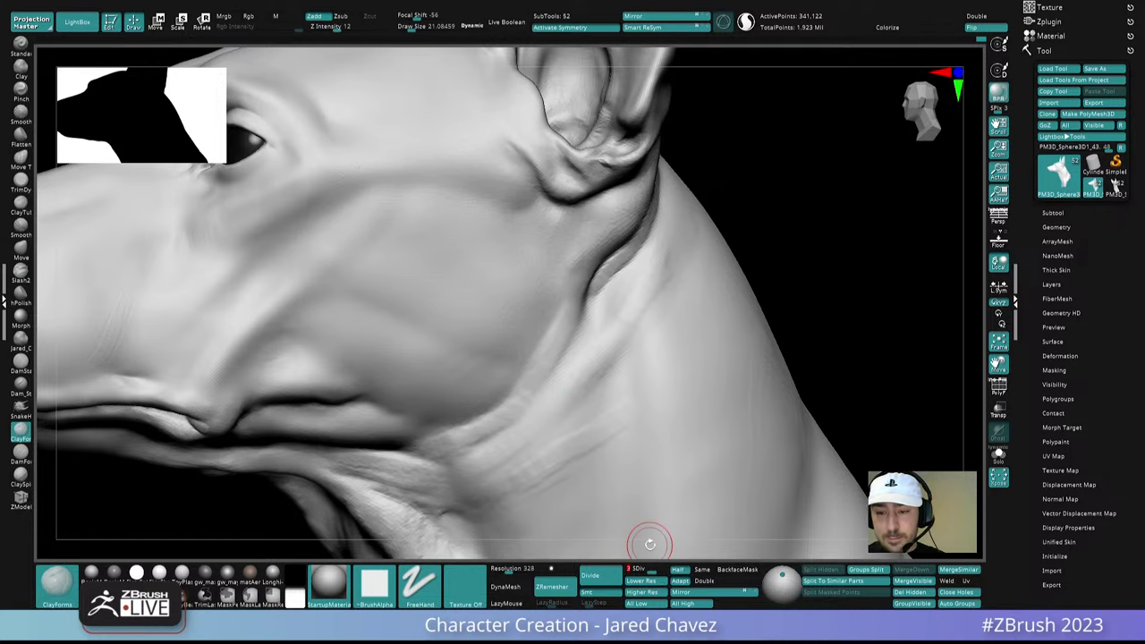
{"action": "right_click_drag", "start_coordinate": [650, 542], "coordinate": [582, 271]}
{"action": "key", "text": "shift"}
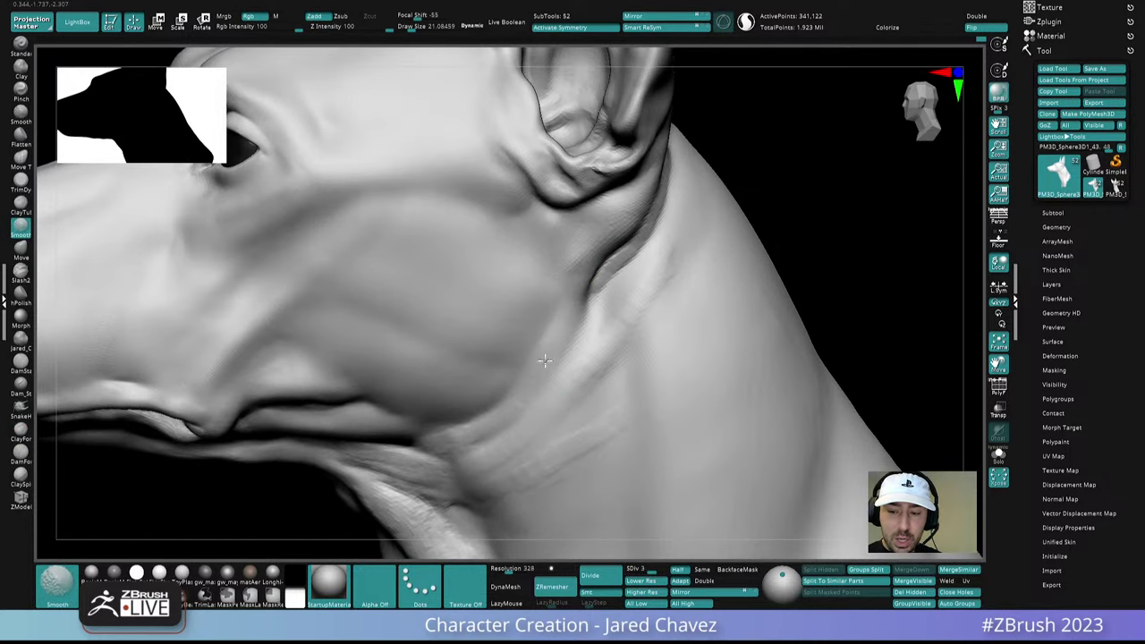
Rework the edge of the crease below the ear with clay strokes and smooth its lower end into the neck
{"action": "right_click_drag", "start_coordinate": [544, 360], "coordinate": [533, 296]}
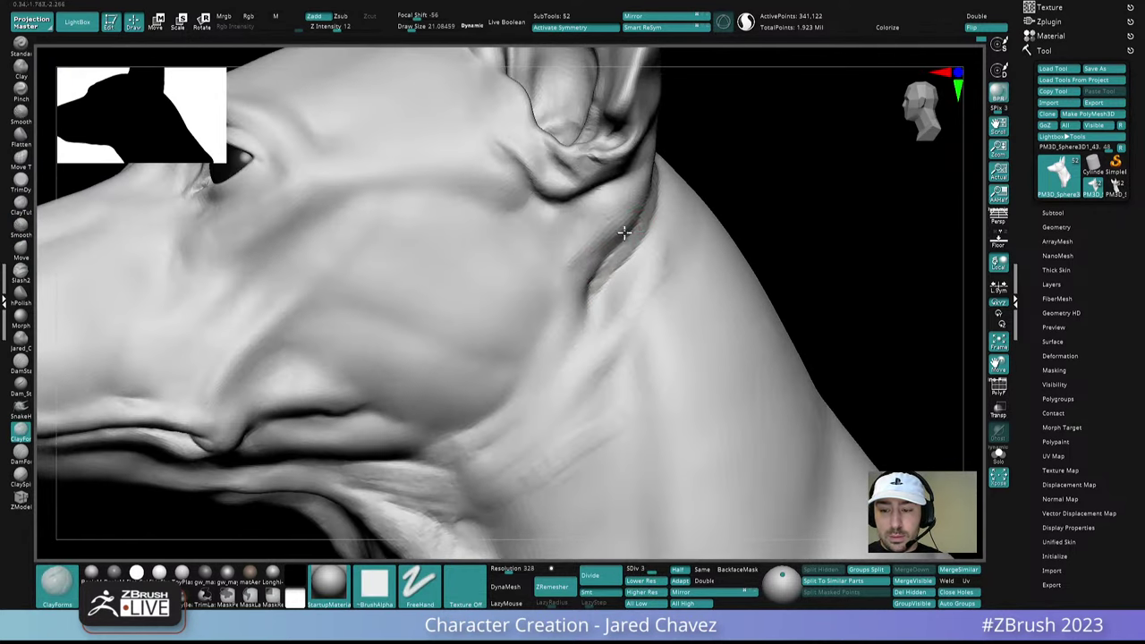
{"action": "right_click_drag", "start_coordinate": [625, 232], "coordinate": [639, 205]}
{"action": "mouse_move", "coordinate": [582, 289]}
{"action": "right_mouse_down"}
{"action": "mouse_move", "coordinate": [604, 260]}
{"action": "mouse_move", "coordinate": [583, 315]}
{"action": "right_mouse_up"}
{"action": "key", "text": "shift"}
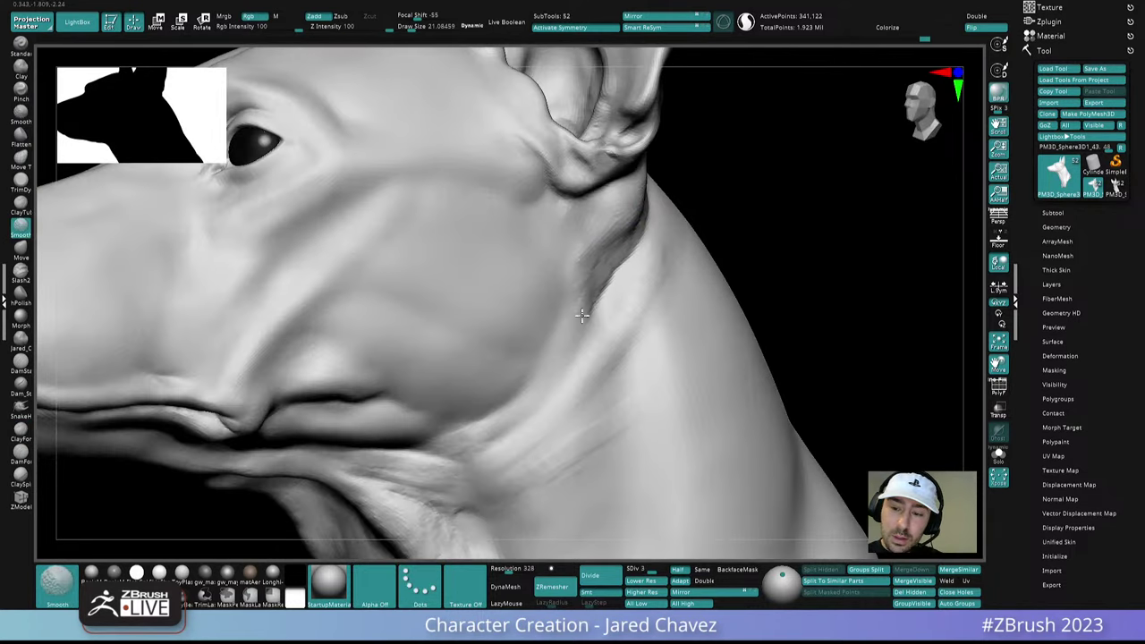
Define the fold between the ear base and jaw corner at a draw size of about 19, smoothing the strokes
{"action": "mouse_move", "coordinate": [578, 249]}
{"action": "right_mouse_down", "text": "ctrl"}
{"action": "mouse_move", "coordinate": [626, 146]}
{"action": "mouse_move", "coordinate": [633, 354]}
{"action": "right_mouse_up", "text": "ctrl"}
{"action": "mouse_move", "coordinate": [644, 276]}
{"action": "right_mouse_down"}
{"action": "mouse_move", "coordinate": [637, 296]}
{"action": "mouse_move", "coordinate": [652, 280]}
{"action": "right_mouse_up"}
{"action": "key", "text": "space"}
{"action": "left_click_drag", "start_coordinate": [652, 280], "coordinate": [644, 280]}
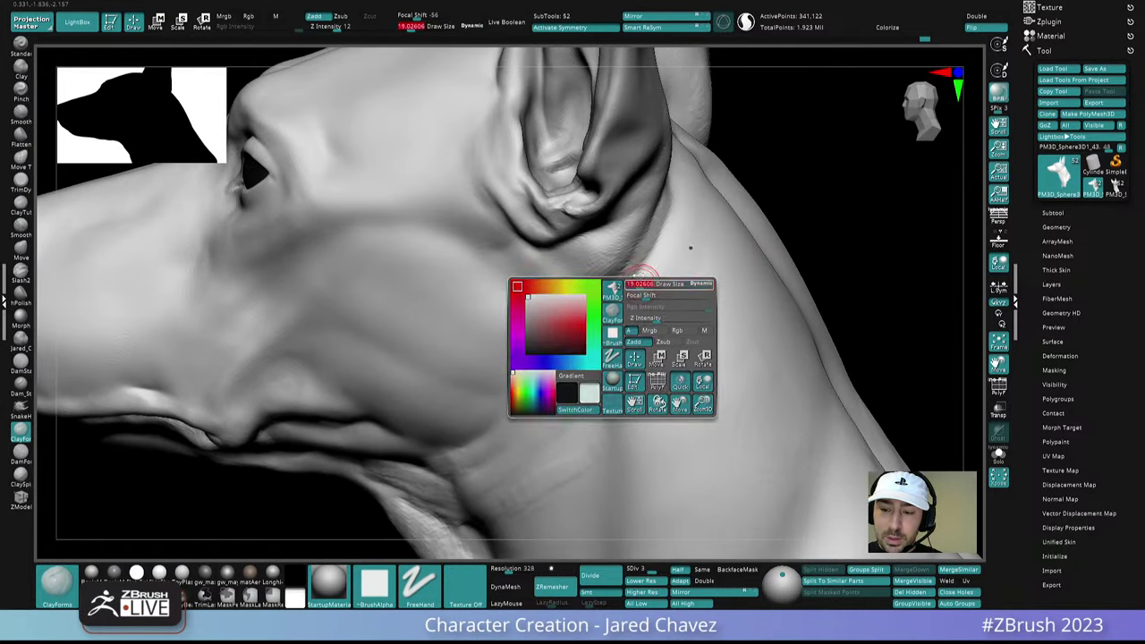
{"action": "left_click_drag", "start_coordinate": [646, 206], "coordinate": [632, 265]}
{"action": "right_click_drag", "start_coordinate": [617, 281], "coordinate": [581, 320]}
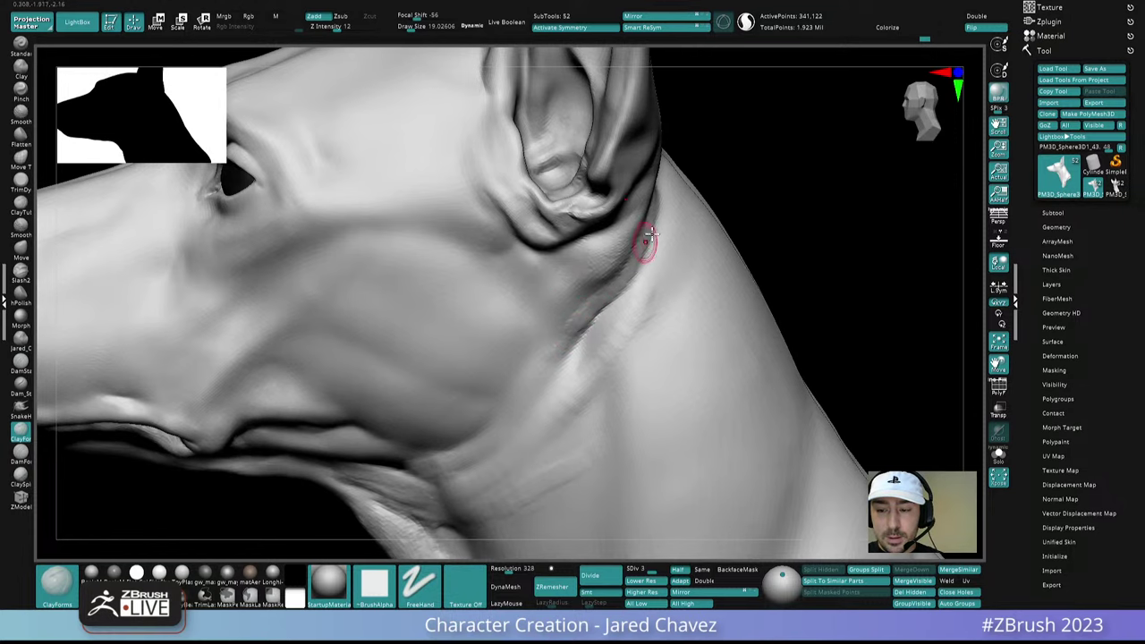
{"action": "right_click_drag", "start_coordinate": [650, 234], "coordinate": [627, 256]}
{"action": "key", "text": "shift"}
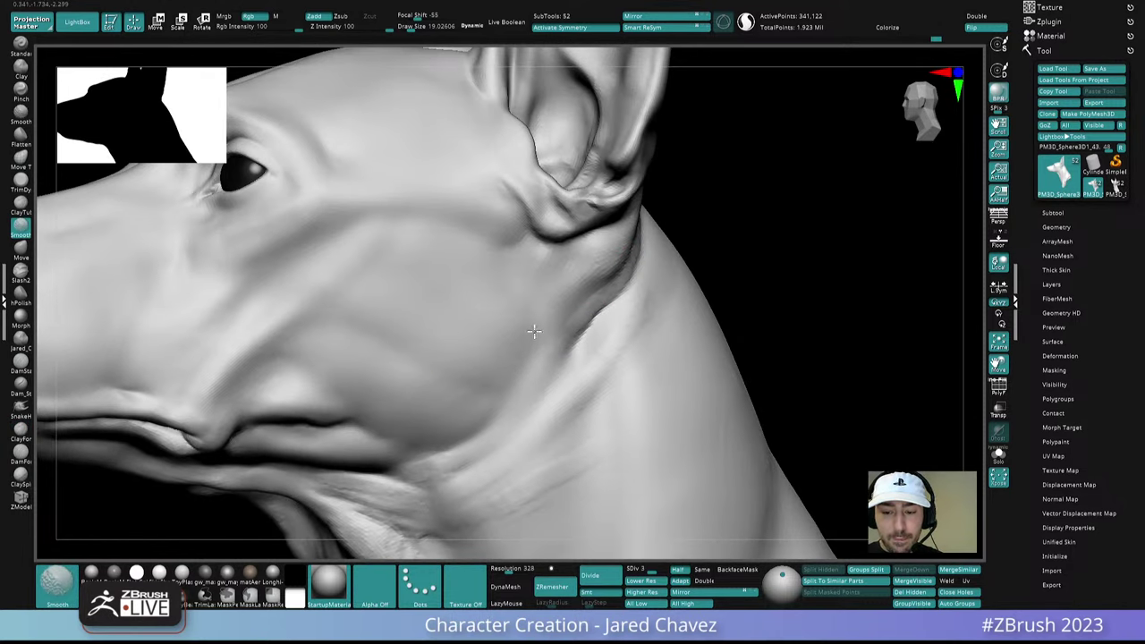
Fill out the back of the cheek beside the neck crease with clay strokes, enlarging the draw size for broader coverage
{"action": "mouse_move", "coordinate": [537, 332]}
{"action": "right_mouse_down", "text": "ctrl"}
{"action": "mouse_move", "coordinate": [591, 205]}
{"action": "mouse_move", "coordinate": [595, 354]}
{"action": "mouse_move", "coordinate": [551, 333]}
{"action": "right_mouse_up", "text": "ctrl"}
{"action": "right_click_drag", "start_coordinate": [573, 286], "coordinate": [594, 400], "text": "ctrl"}
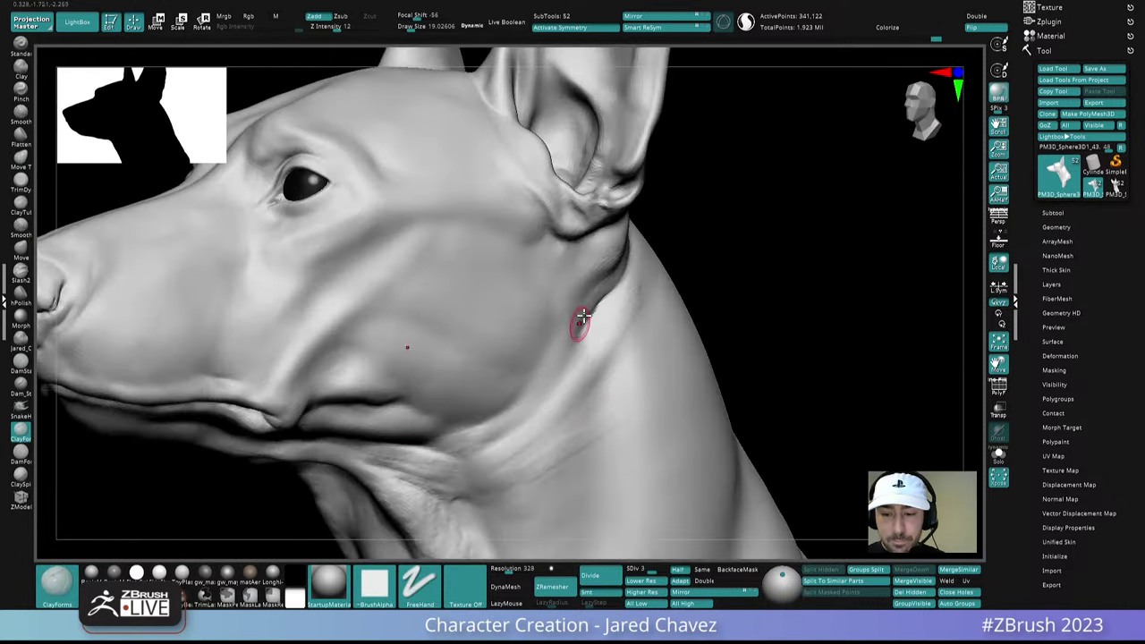
{"action": "right_click_drag", "start_coordinate": [582, 317], "coordinate": [595, 298]}
{"action": "right_click_drag", "start_coordinate": [560, 345], "coordinate": [560, 322]}
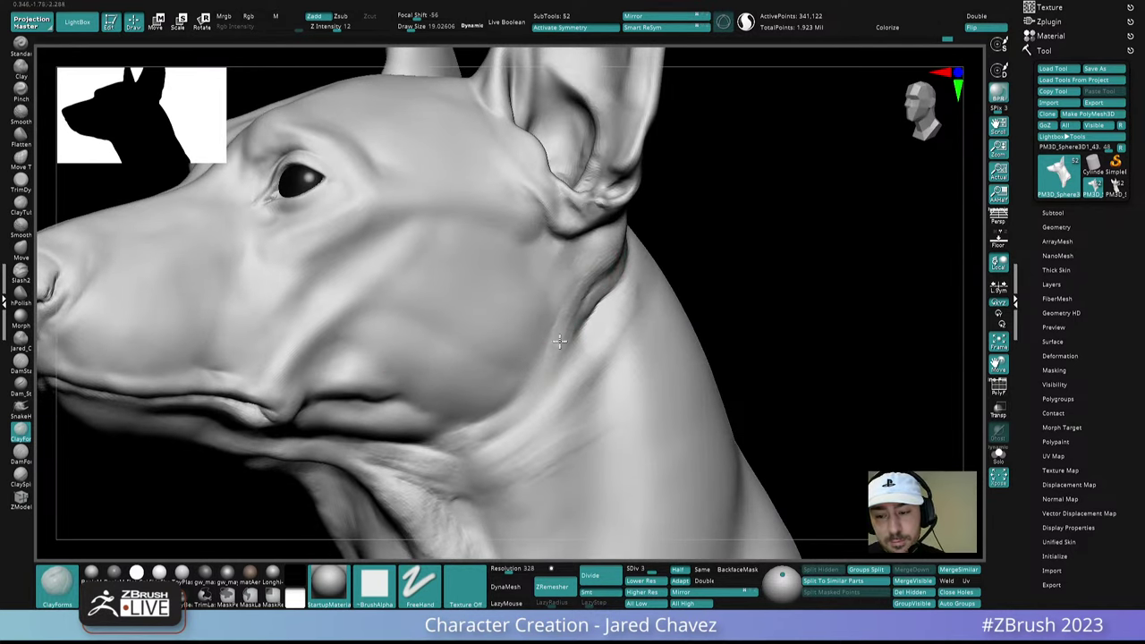
{"action": "mouse_move", "coordinate": [549, 358]}
{"action": "right_mouse_down"}
{"action": "mouse_move", "coordinate": [553, 313]}
{"action": "mouse_move", "coordinate": [572, 340]}
{"action": "right_mouse_up"}
{"action": "key", "text": "space"}
{"action": "left_click_drag", "start_coordinate": [568, 347], "coordinate": [555, 322]}
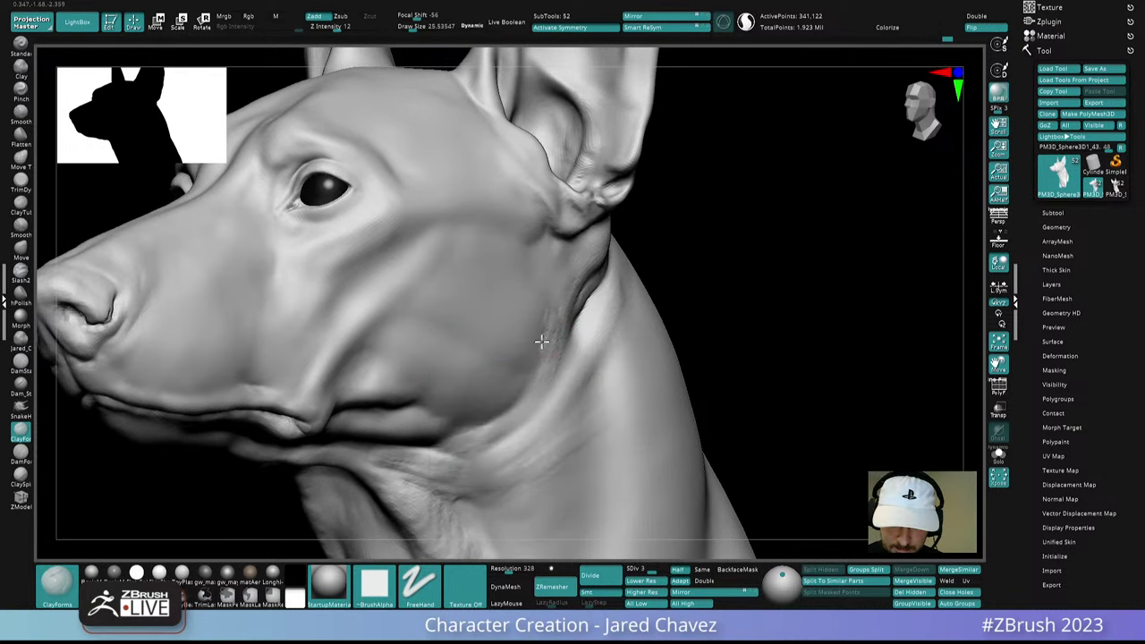
{"action": "right_click_drag", "start_coordinate": [531, 334], "coordinate": [563, 323]}
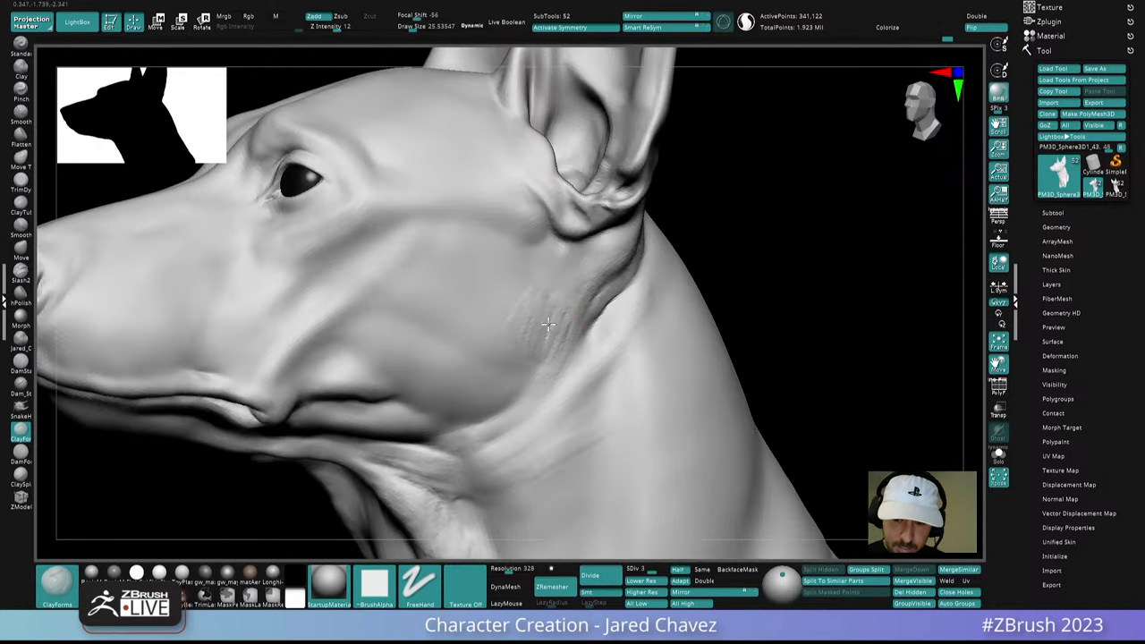
Check the cheek and neck transition from several angles and set the draw size to about 19
{"action": "mouse_move", "coordinate": [544, 281]}
{"action": "right_mouse_down"}
{"action": "mouse_move", "coordinate": [570, 287]}
{"action": "mouse_move", "coordinate": [600, 259]}
{"action": "mouse_move", "coordinate": [578, 277]}
{"action": "mouse_move", "coordinate": [524, 259]}
{"action": "mouse_move", "coordinate": [588, 310]}
{"action": "mouse_move", "coordinate": [548, 267]}
{"action": "right_mouse_up"}
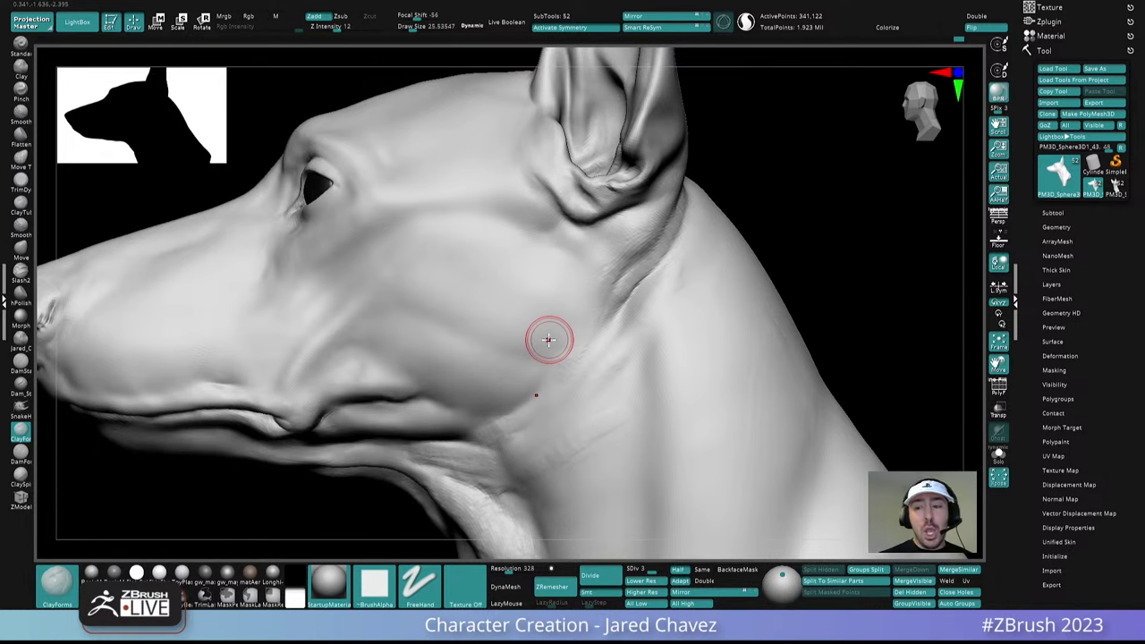
{"action": "right_click_drag", "start_coordinate": [548, 339], "coordinate": [583, 299]}
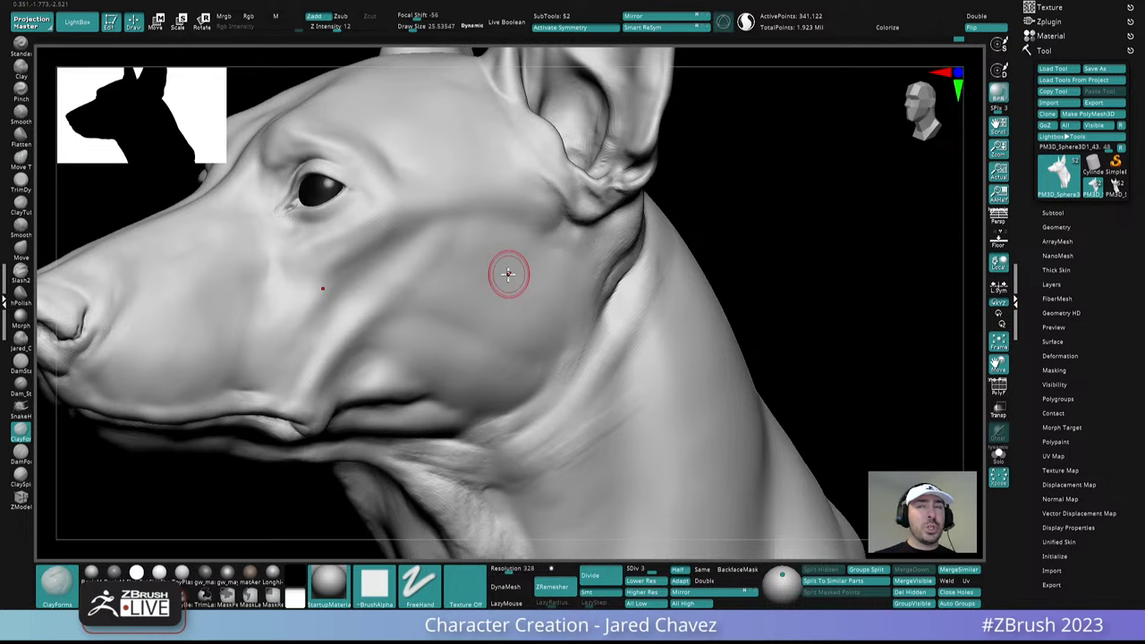
{"action": "right_click_drag", "start_coordinate": [603, 306], "coordinate": [597, 284]}
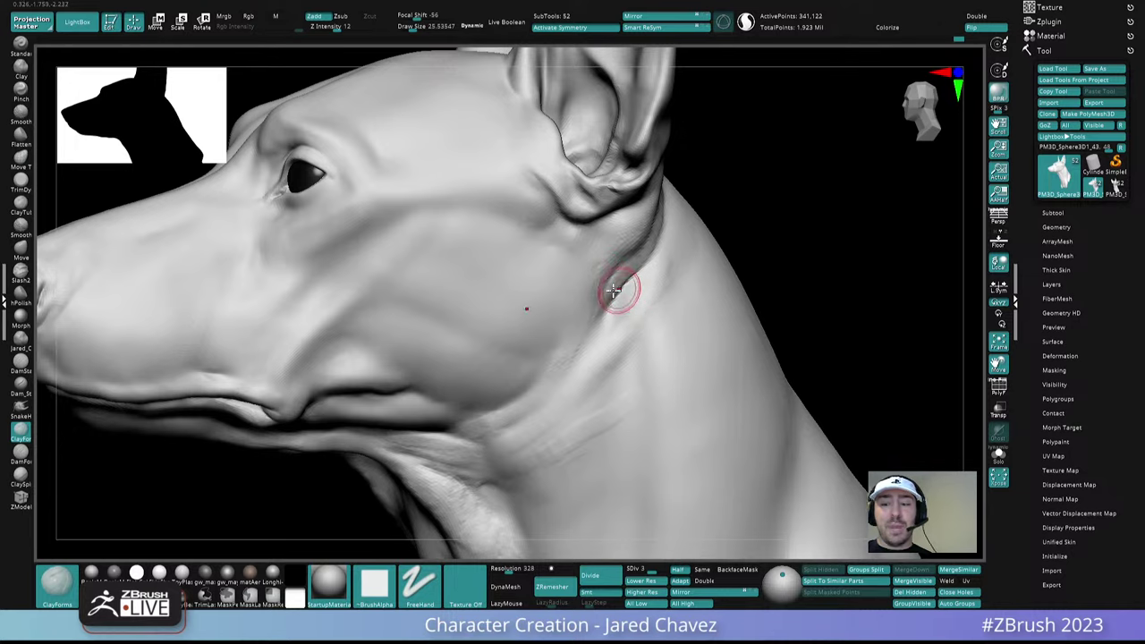
{"action": "mouse_move", "coordinate": [608, 289]}
{"action": "right_mouse_down"}
{"action": "mouse_move", "coordinate": [621, 295]}
{"action": "mouse_move", "coordinate": [587, 316]}
{"action": "mouse_move", "coordinate": [595, 326]}
{"action": "right_mouse_up"}
{"action": "key", "text": "space"}
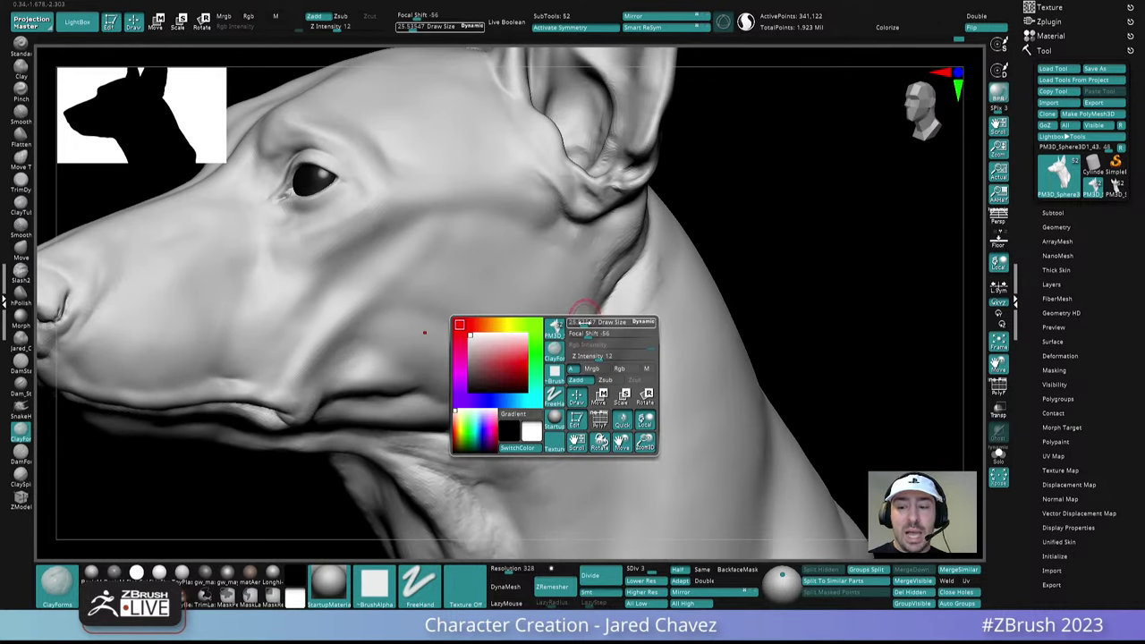
{"action": "left_click_drag", "start_coordinate": [588, 323], "coordinate": [581, 322]}
Switch the mesh to subdivision level 2, then sculpt and smooth the nape between the ears at a draw size of about 30
{"action": "mouse_move", "coordinate": [600, 344]}
{"action": "right_mouse_down", "text": "ctrl"}
{"action": "mouse_move", "coordinate": [601, 195]}
{"action": "mouse_move", "coordinate": [537, 357]}
{"action": "mouse_move", "coordinate": [656, 247]}
{"action": "mouse_move", "coordinate": [581, 296]}
{"action": "mouse_move", "coordinate": [621, 265]}
{"action": "mouse_move", "coordinate": [629, 210]}
{"action": "mouse_move", "coordinate": [680, 309]}
{"action": "mouse_move", "coordinate": [576, 325]}
{"action": "mouse_move", "coordinate": [617, 286]}
{"action": "mouse_move", "coordinate": [633, 327]}
{"action": "right_mouse_up", "text": "ctrl"}
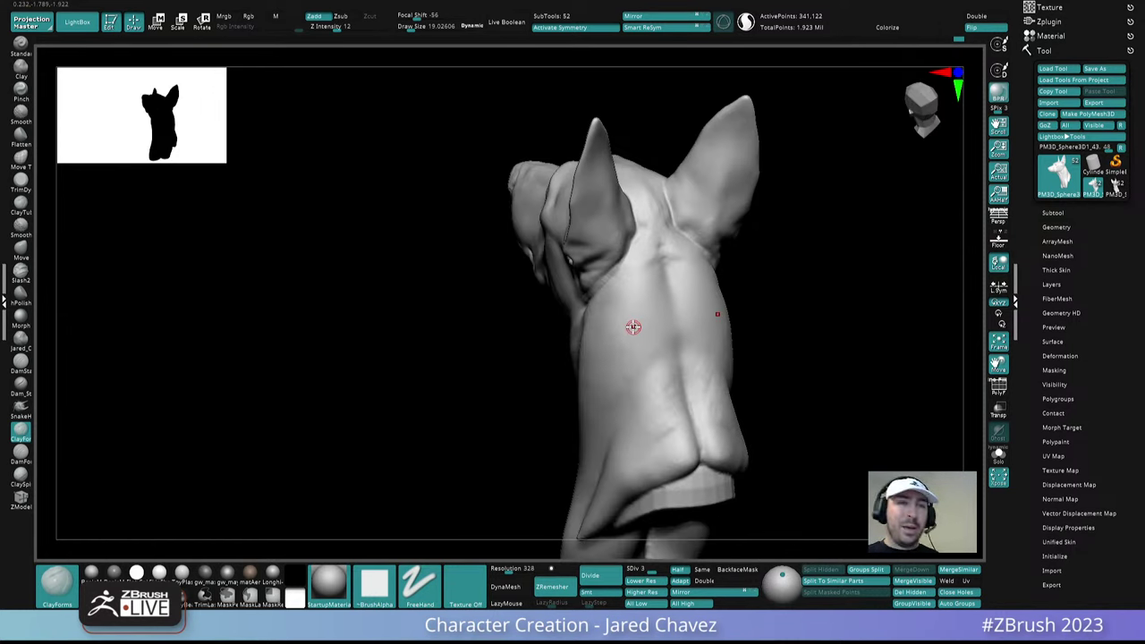
{"action": "right_click_drag", "start_coordinate": [676, 316], "coordinate": [707, 306]}
{"action": "right_click_drag", "start_coordinate": [629, 233], "coordinate": [685, 313], "text": "ctrl"}
{"action": "right_click_drag", "start_coordinate": [685, 313], "coordinate": [711, 376]}
{"action": "key", "text": "shift+d"}
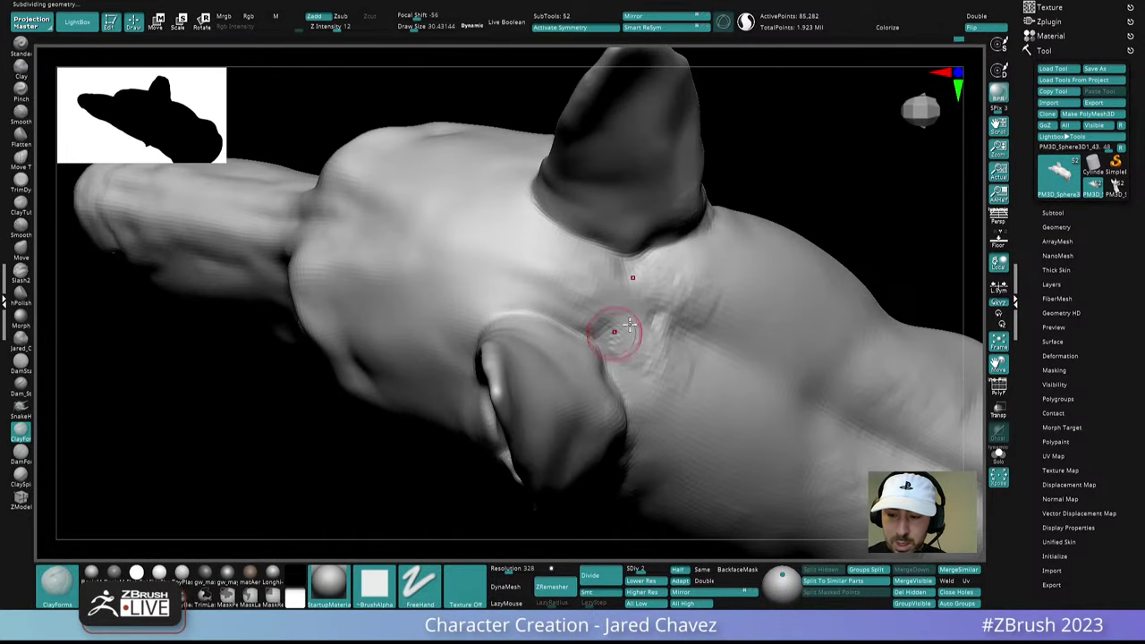
{"action": "right_click_drag", "start_coordinate": [614, 331], "coordinate": [680, 362]}
{"action": "mouse_move", "coordinate": [636, 299]}
{"action": "right_mouse_down"}
{"action": "mouse_move", "coordinate": [662, 298]}
{"action": "mouse_move", "coordinate": [652, 306]}
{"action": "right_mouse_up"}
{"action": "key", "text": "shift"}
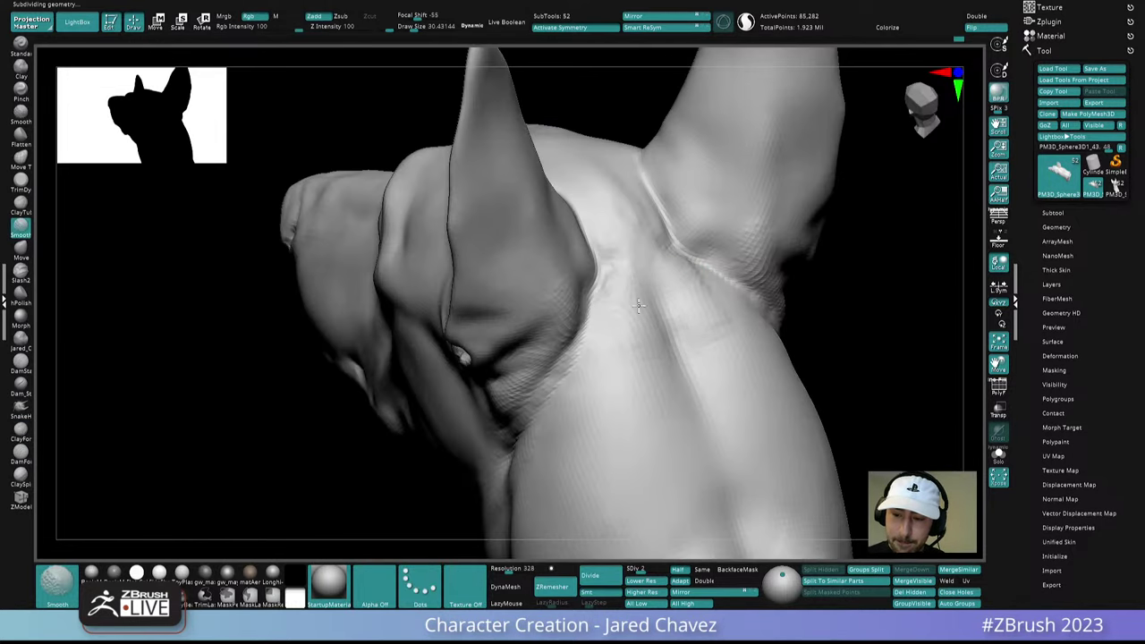
{"action": "mouse_move", "coordinate": [654, 399]}
{"action": "right_mouse_down"}
{"action": "mouse_move", "coordinate": [673, 260]}
{"action": "mouse_move", "coordinate": [676, 284]}
{"action": "right_mouse_up"}
Build up the top of the neck behind the ears at a draw size of about 44.6 and smooth it
{"action": "key", "text": "space"}
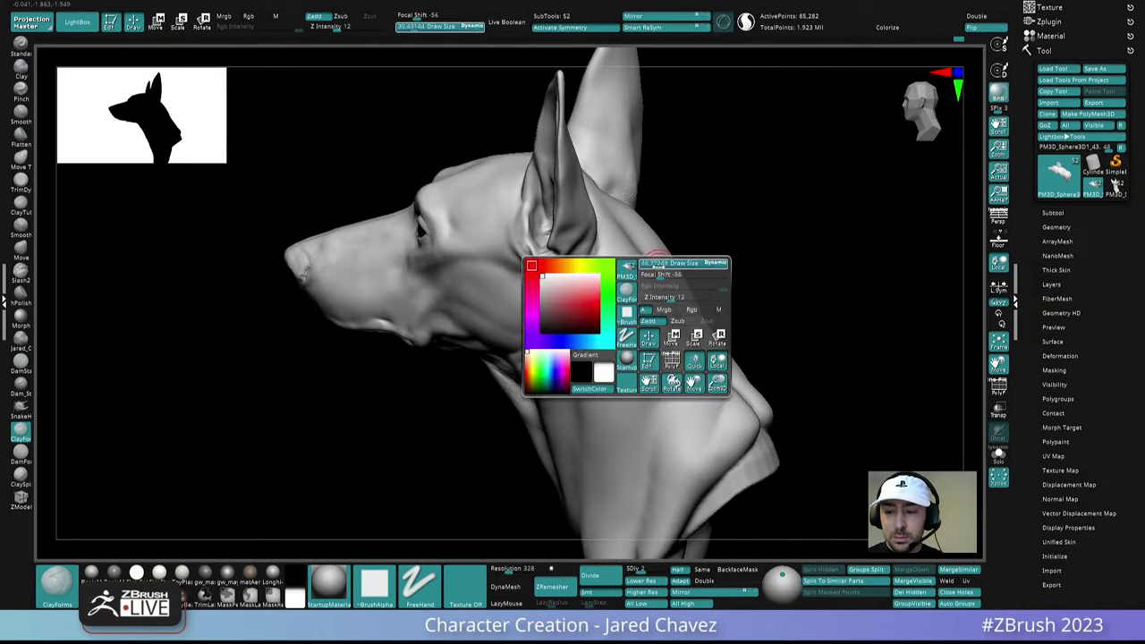
{"action": "left_click_drag", "start_coordinate": [656, 266], "coordinate": [659, 266]}
{"action": "mouse_move", "coordinate": [659, 266]}
{"action": "right_mouse_down"}
{"action": "mouse_move", "coordinate": [633, 284]}
{"action": "mouse_move", "coordinate": [638, 295]}
{"action": "right_mouse_up"}
{"action": "left_click_drag", "start_coordinate": [618, 248], "coordinate": [598, 220]}
{"action": "right_click_drag", "start_coordinate": [596, 194], "coordinate": [596, 217]}
{"action": "mouse_move", "coordinate": [597, 217]}
{"action": "left_mouse_down", "text": "shift"}
{"action": "mouse_move", "coordinate": [625, 258]}
{"action": "mouse_move", "coordinate": [621, 236]}
{"action": "left_mouse_up", "text": "shift"}
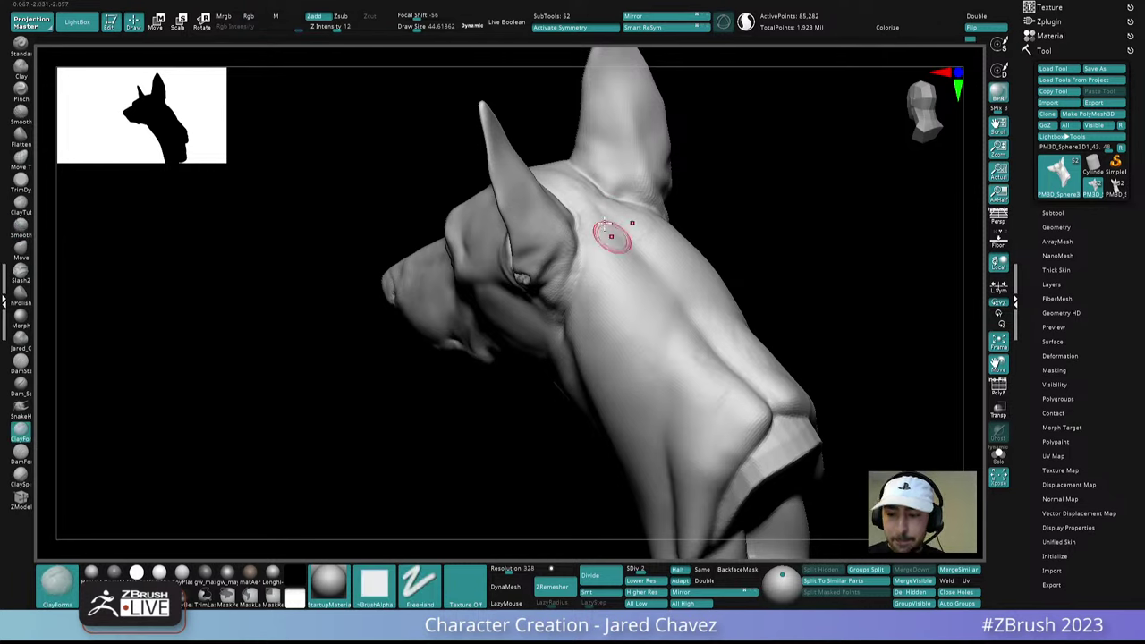
Add a broad clay stroke to the side of the neck just behind the jaw
{"action": "right_click_drag", "start_coordinate": [611, 235], "coordinate": [644, 236]}
{"action": "mouse_move", "coordinate": [644, 236]}
{"action": "right_mouse_down", "text": "ctrl"}
{"action": "mouse_move", "coordinate": [657, 242]}
{"action": "mouse_move", "coordinate": [663, 293]}
{"action": "mouse_move", "coordinate": [655, 238]}
{"action": "mouse_move", "coordinate": [650, 273]}
{"action": "right_mouse_up", "text": "ctrl"}
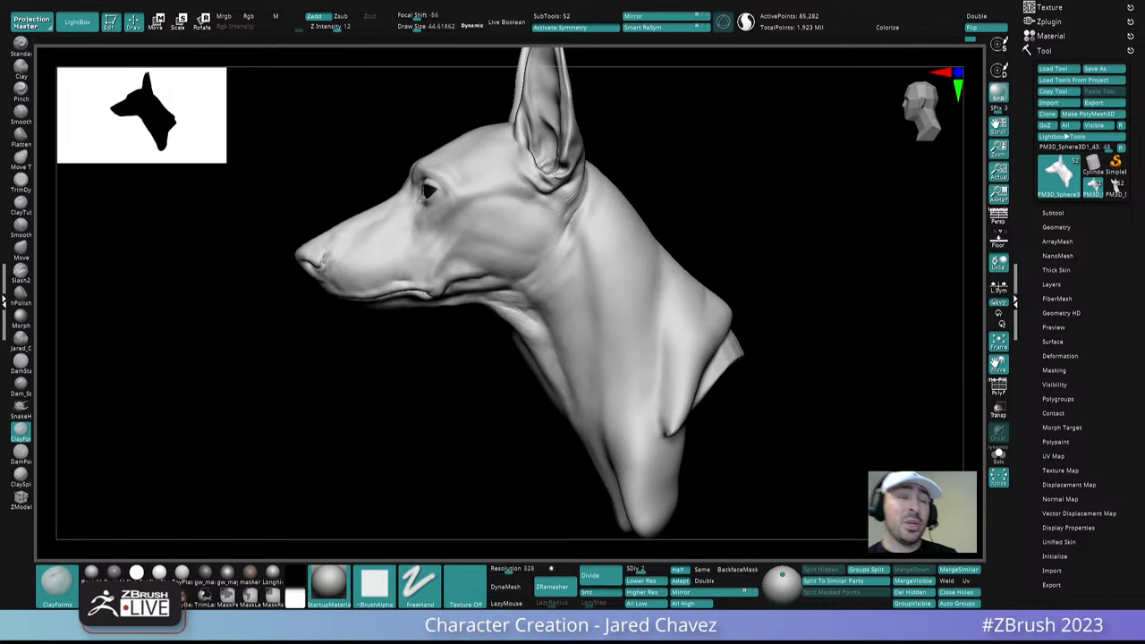
{"action": "right_click_drag", "start_coordinate": [608, 272], "coordinate": [561, 265]}
{"action": "left_click_drag", "start_coordinate": [593, 270], "coordinate": [555, 255]}
{"action": "right_click_drag", "start_coordinate": [555, 255], "coordinate": [588, 235], "text": "ctrl"}
Raise the mesh to subdivision level 3 and smooth the skin folds where the jaw corner meets the throat
{"action": "left_click", "coordinate": [650, 571]}
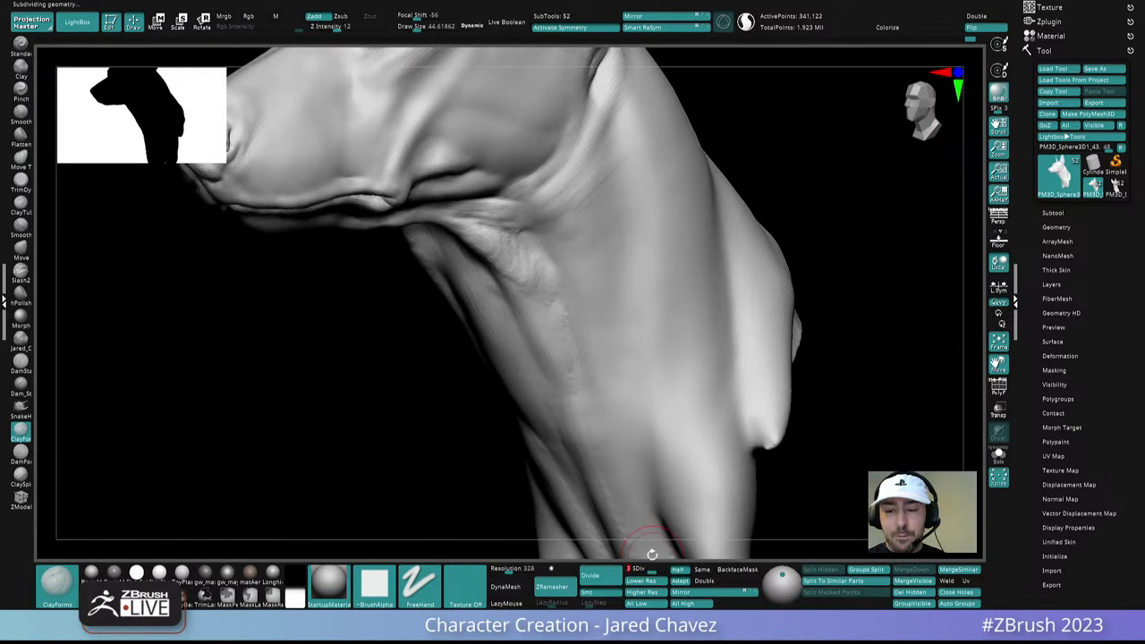
{"action": "right_click_drag", "start_coordinate": [623, 271], "coordinate": [582, 237]}
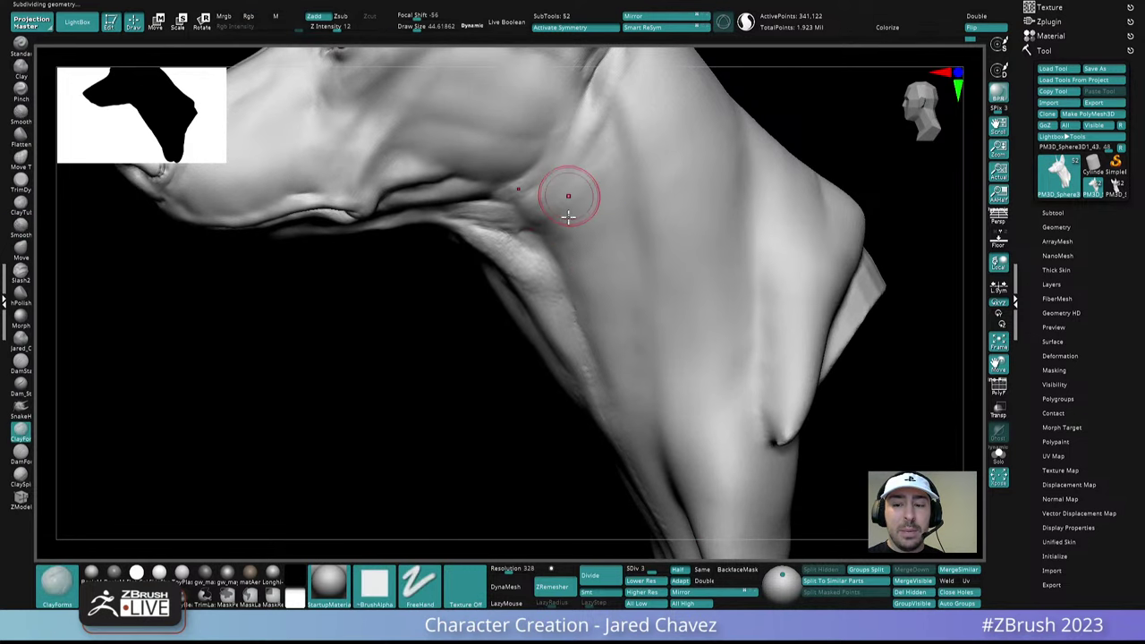
{"action": "right_click_drag", "start_coordinate": [567, 194], "coordinate": [555, 297]}
{"action": "left_click_drag", "start_coordinate": [557, 296], "coordinate": [502, 319], "text": "shift"}
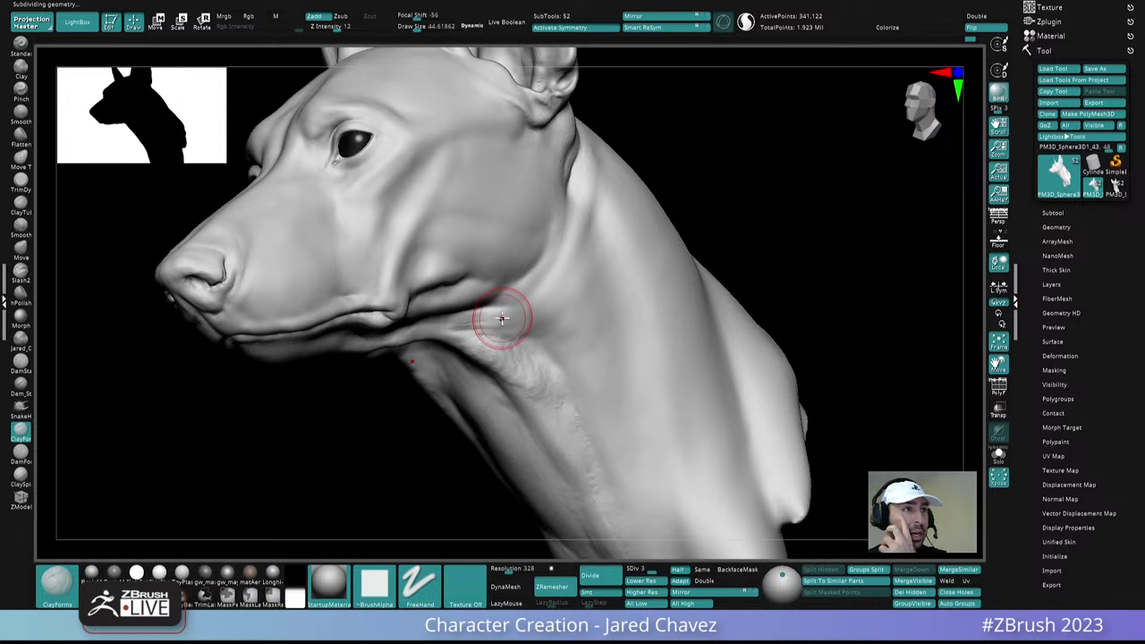
{"action": "right_click_drag", "start_coordinate": [538, 282], "coordinate": [537, 296]}
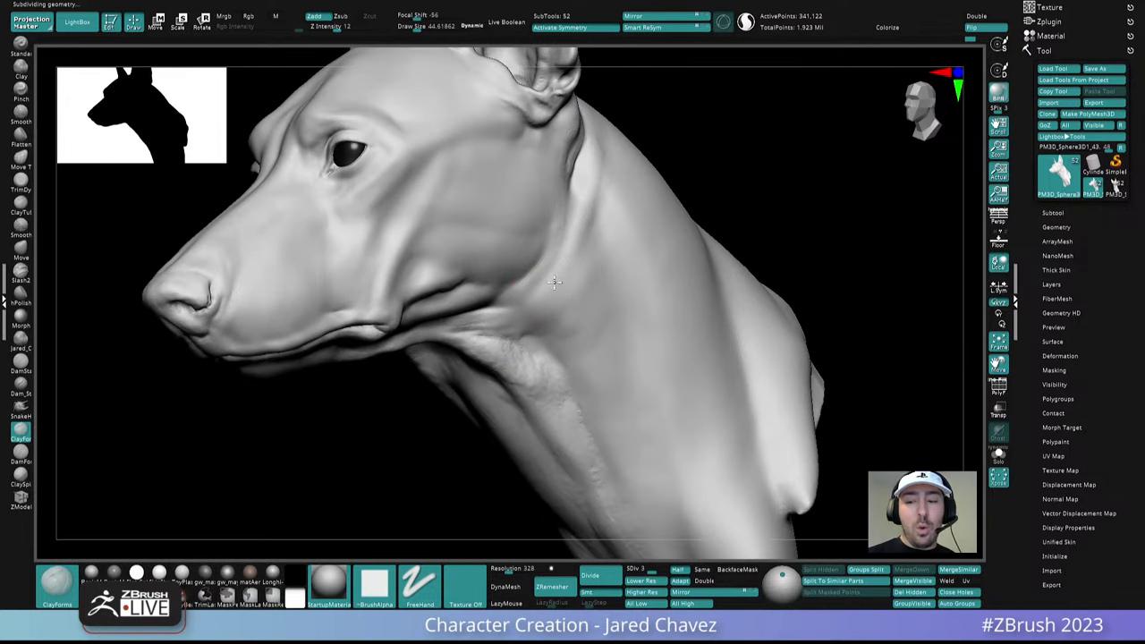
Set the draw size to about 23.3 and refine the fold behind the jaw corner with the Standard and Move brushes
{"action": "key", "text": "space"}
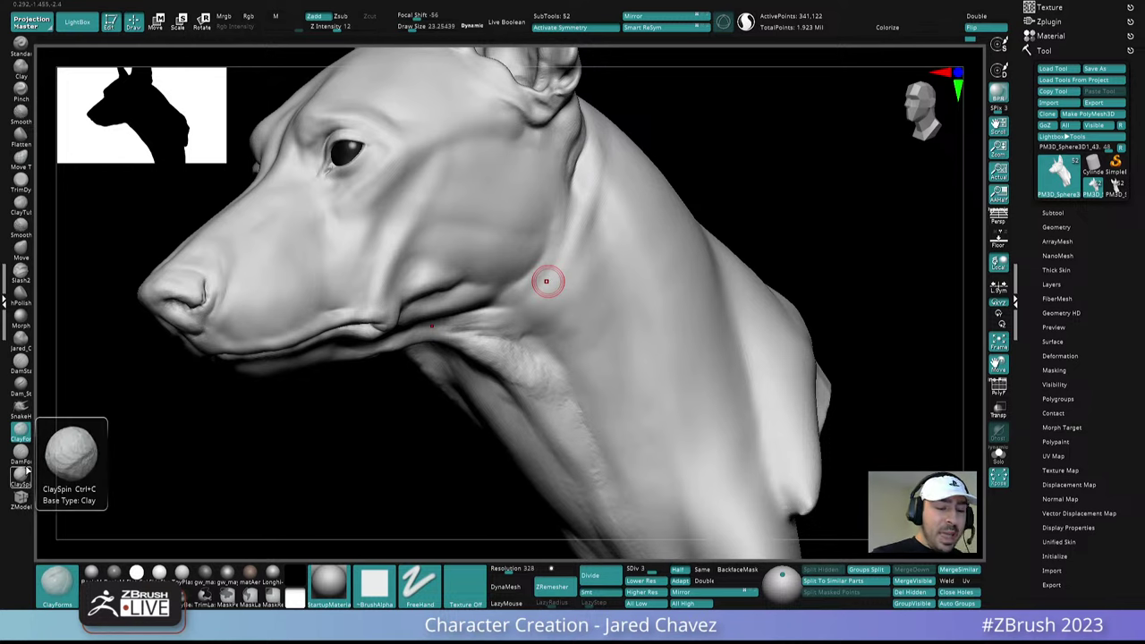
{"action": "left_click", "coordinate": [20, 46]}
{"action": "mouse_move", "coordinate": [617, 215]}
{"action": "right_mouse_down"}
{"action": "mouse_move", "coordinate": [558, 167]}
{"action": "mouse_move", "coordinate": [598, 183]}
{"action": "mouse_move", "coordinate": [607, 159]}
{"action": "right_mouse_up"}
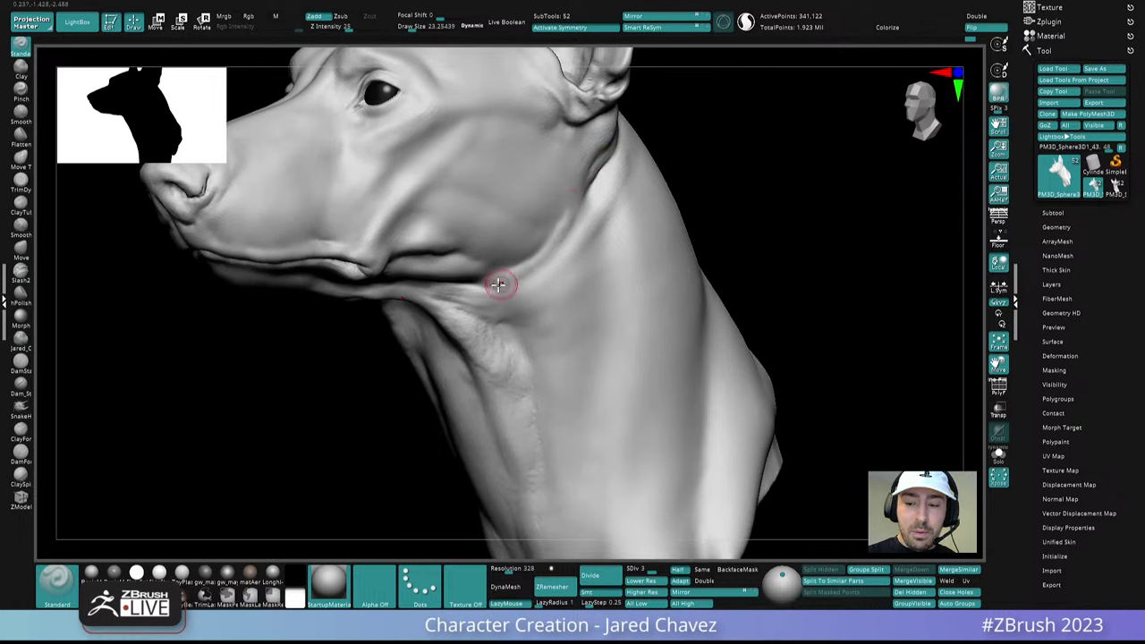
{"action": "mouse_move", "coordinate": [486, 277]}
{"action": "right_mouse_down"}
{"action": "mouse_move", "coordinate": [500, 315]}
{"action": "mouse_move", "coordinate": [481, 241]}
{"action": "mouse_move", "coordinate": [509, 363]}
{"action": "right_mouse_up"}
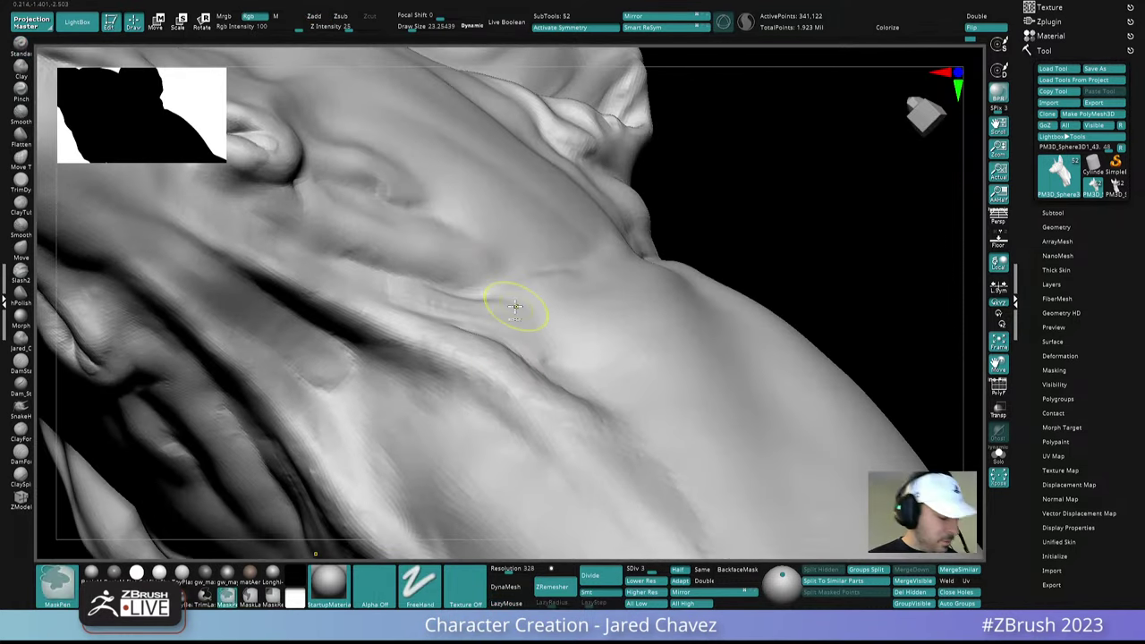
{"action": "mouse_move", "coordinate": [515, 307]}
{"action": "right_mouse_down"}
{"action": "mouse_move", "coordinate": [514, 332]}
{"action": "mouse_move", "coordinate": [460, 294]}
{"action": "mouse_move", "coordinate": [488, 285]}
{"action": "mouse_move", "coordinate": [499, 308]}
{"action": "right_mouse_up"}
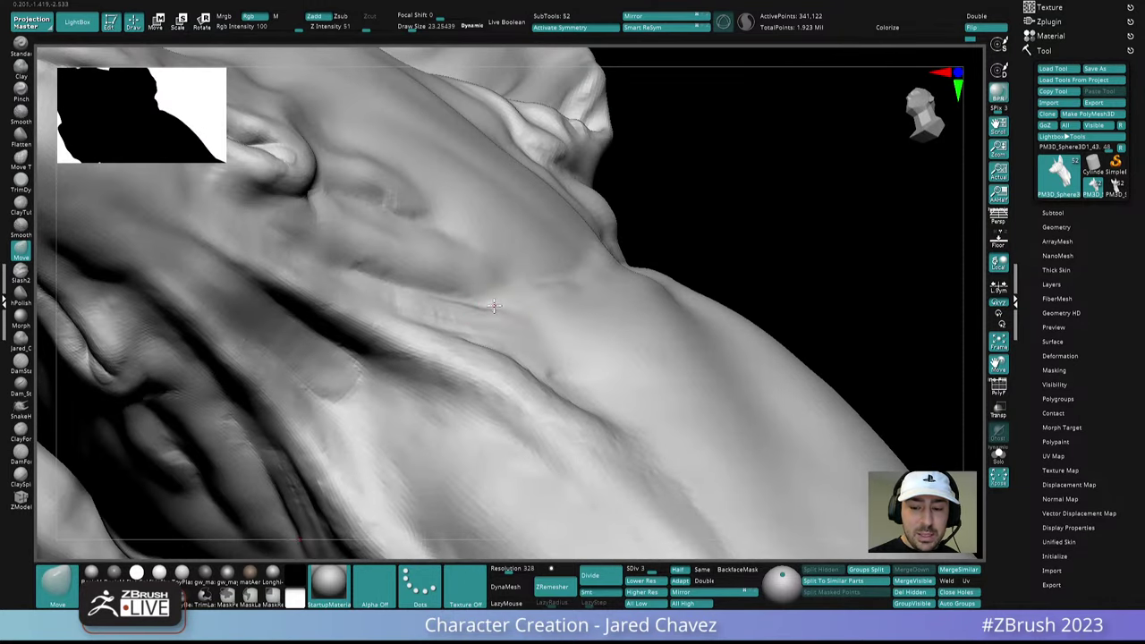
{"action": "right_click_drag", "start_coordinate": [567, 318], "coordinate": [528, 273], "text": "ctrl"}
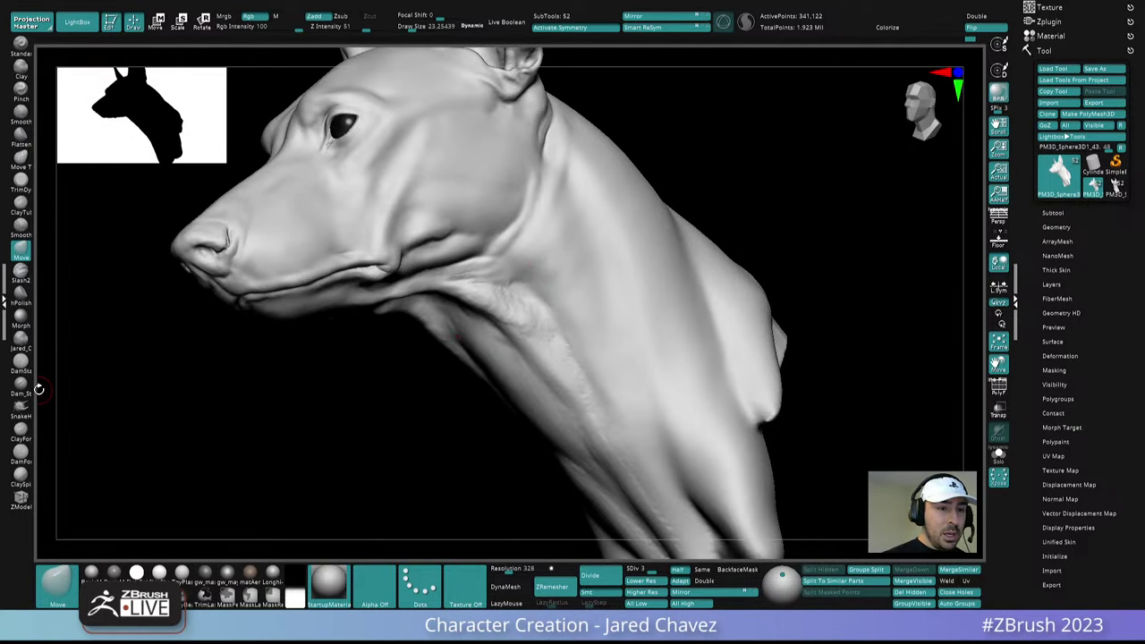
Sculpt the fold behind the jaw with the Standard brush at a draw size of about 15.2 and smooth it
{"action": "left_click", "coordinate": [22, 47]}
{"action": "mouse_move", "coordinate": [504, 263]}
{"action": "right_mouse_down", "text": "ctrl"}
{"action": "mouse_move", "coordinate": [501, 281]}
{"action": "mouse_move", "coordinate": [508, 261]}
{"action": "right_mouse_up", "text": "ctrl"}
{"action": "key", "text": "space"}
{"action": "left_click_drag", "start_coordinate": [508, 263], "coordinate": [493, 263]}
{"action": "mouse_move", "coordinate": [432, 288]}
{"action": "left_mouse_down"}
{"action": "mouse_move", "coordinate": [530, 222]}
{"action": "mouse_move", "coordinate": [496, 257]}
{"action": "left_mouse_up"}
{"action": "mouse_move", "coordinate": [497, 260]}
{"action": "right_mouse_down"}
{"action": "mouse_move", "coordinate": [503, 239]}
{"action": "mouse_move", "coordinate": [513, 271]}
{"action": "right_mouse_up"}
{"action": "mouse_move", "coordinate": [511, 255]}
{"action": "left_mouse_down", "text": "shift"}
{"action": "mouse_move", "coordinate": [491, 261]}
{"action": "mouse_move", "coordinate": [521, 235]}
{"action": "mouse_move", "coordinate": [425, 307]}
{"action": "mouse_move", "coordinate": [515, 251]}
{"action": "left_mouse_up", "text": "shift"}
{"action": "right_click_drag", "start_coordinate": [514, 246], "coordinate": [566, 219], "text": "ctrl"}
{"action": "mouse_move", "coordinate": [566, 219]}
{"action": "right_mouse_down"}
{"action": "mouse_move", "coordinate": [557, 232]}
{"action": "mouse_move", "coordinate": [573, 257]}
{"action": "right_mouse_up"}
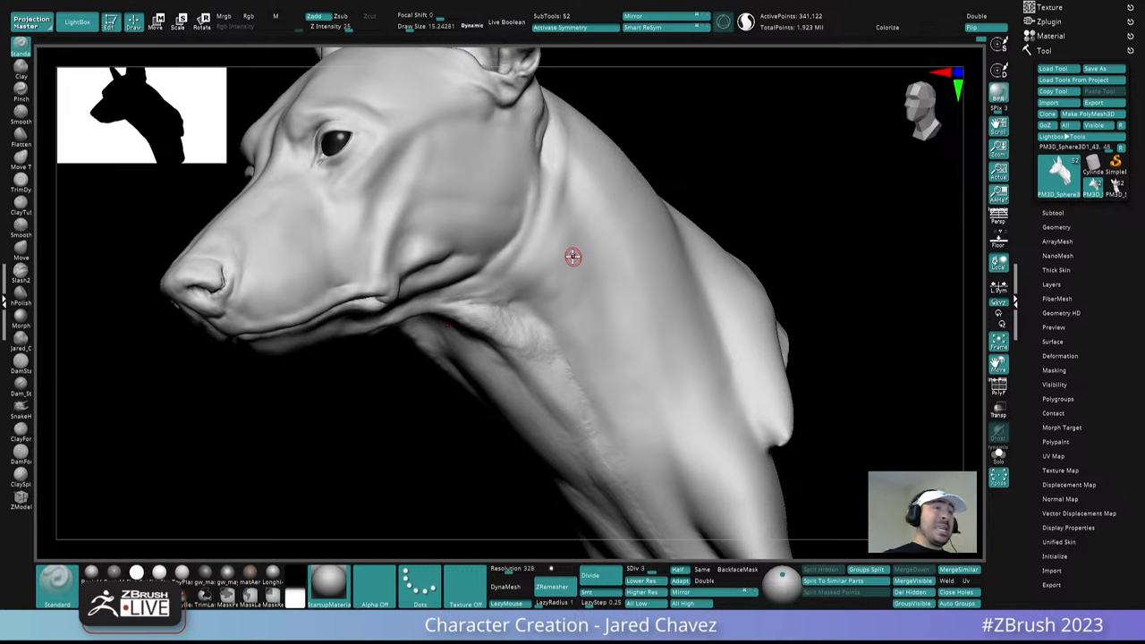
Smooth the neck surface just below the ear base, behind the cheek
{"action": "mouse_move", "coordinate": [627, 222]}
{"action": "right_mouse_down"}
{"action": "mouse_move", "coordinate": [590, 220]}
{"action": "mouse_move", "coordinate": [578, 205]}
{"action": "mouse_move", "coordinate": [602, 179]}
{"action": "right_mouse_up"}
{"action": "left_click_drag", "start_coordinate": [583, 113], "coordinate": [582, 122], "text": "shift"}
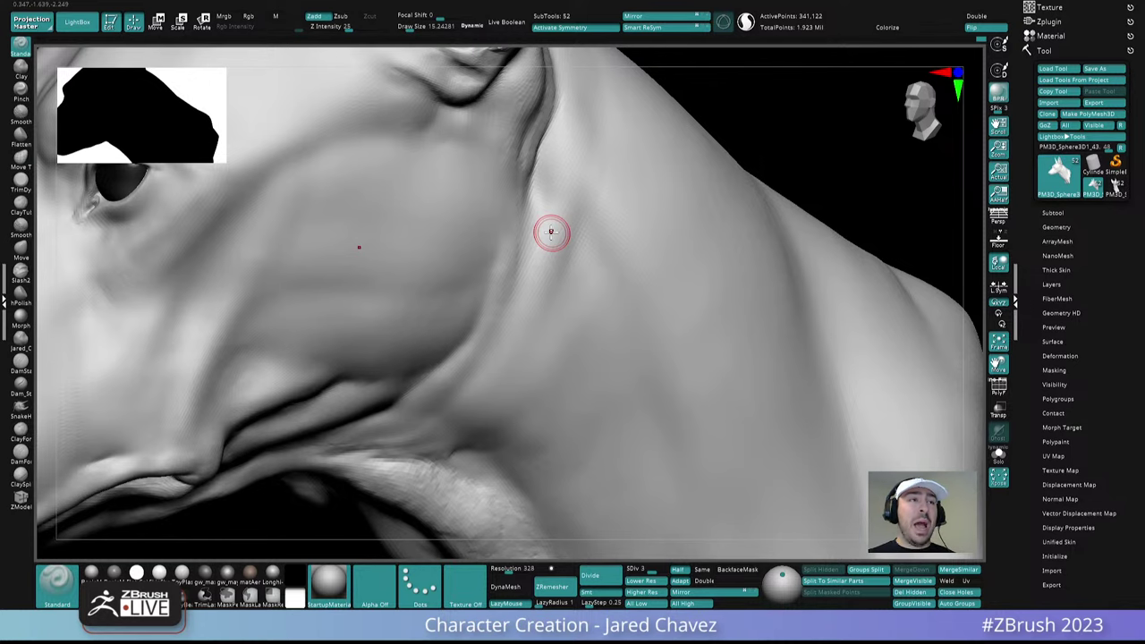
{"action": "right_click_drag", "start_coordinate": [551, 233], "coordinate": [534, 268]}
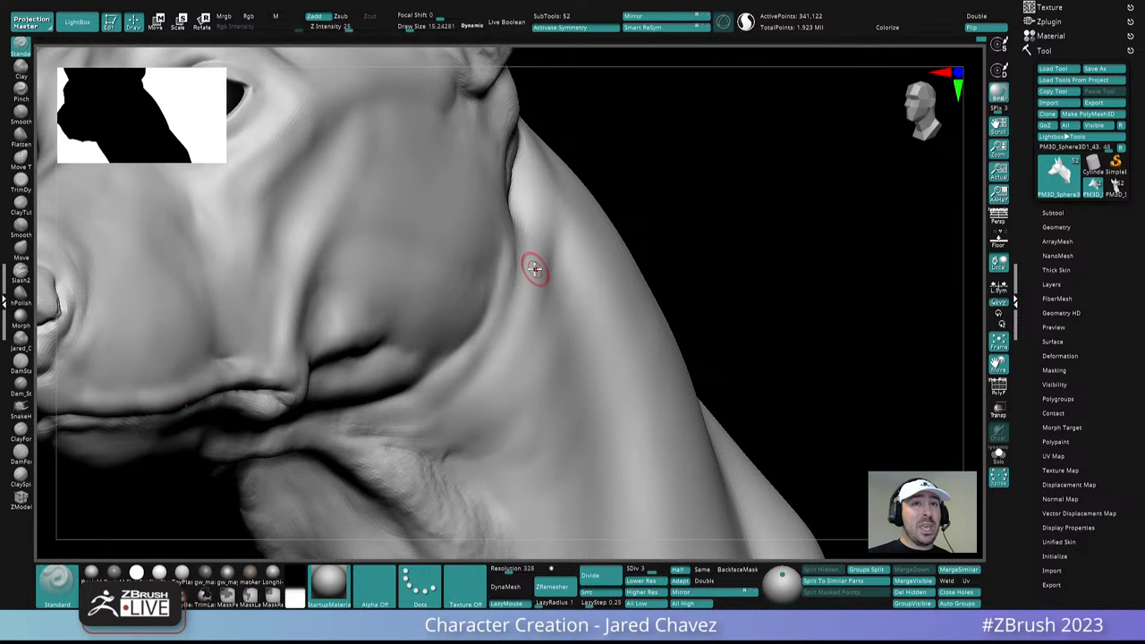
{"action": "mouse_move", "coordinate": [535, 270]}
{"action": "right_mouse_down"}
{"action": "mouse_move", "coordinate": [514, 330]}
{"action": "mouse_move", "coordinate": [447, 376]}
{"action": "right_mouse_up"}
Add a thin raised fold below the jaw corner with the Standard brush and blend it into the throat
{"action": "mouse_move", "coordinate": [413, 417]}
{"action": "left_mouse_down"}
{"action": "mouse_move", "coordinate": [449, 393]}
{"action": "mouse_move", "coordinate": [432, 397]}
{"action": "left_mouse_up"}
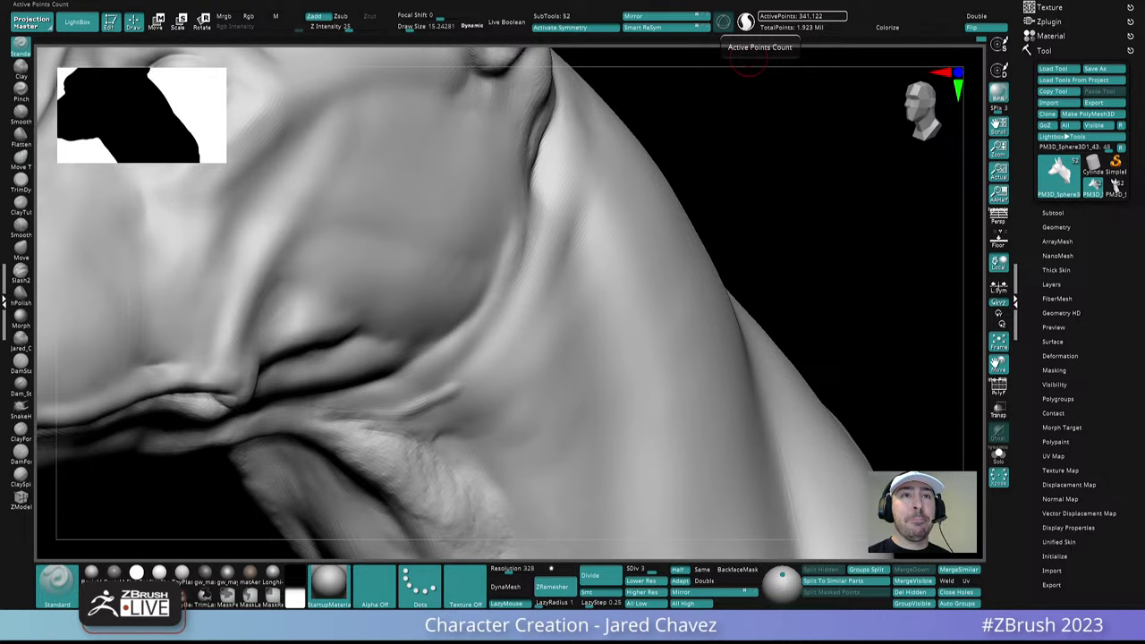
{"action": "mouse_move", "coordinate": [747, 58]}
{"action": "left_mouse_down"}
{"action": "mouse_move", "coordinate": [549, 332]}
{"action": "mouse_move", "coordinate": [440, 396]}
{"action": "mouse_move", "coordinate": [348, 413]}
{"action": "left_mouse_up"}
{"action": "key", "text": "shift"}
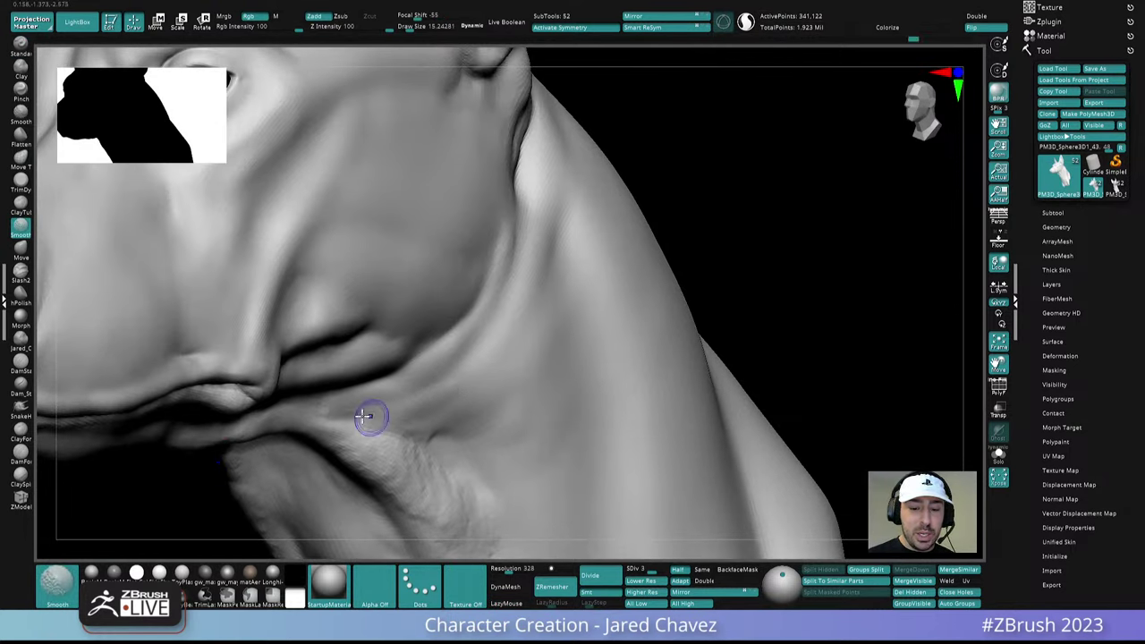
{"action": "mouse_move", "coordinate": [382, 398]}
{"action": "right_mouse_down", "text": "alt"}
{"action": "mouse_move", "coordinate": [468, 263]}
{"action": "mouse_move", "coordinate": [439, 328]}
{"action": "mouse_move", "coordinate": [400, 302]}
{"action": "right_mouse_up", "text": "alt"}
Smooth the skin folds along the underside of the jaw and the upper throat
{"action": "right_click_drag", "start_coordinate": [313, 238], "coordinate": [353, 304], "text": "ctrl"}
{"action": "mouse_move", "coordinate": [352, 303]}
{"action": "left_mouse_down", "text": "shift"}
{"action": "mouse_move", "coordinate": [286, 203]}
{"action": "mouse_move", "coordinate": [340, 310]}
{"action": "left_mouse_up", "text": "shift"}
{"action": "right_click_drag", "start_coordinate": [253, 138], "coordinate": [325, 249]}
{"action": "left_click_drag", "start_coordinate": [324, 249], "coordinate": [339, 297], "text": "shift"}
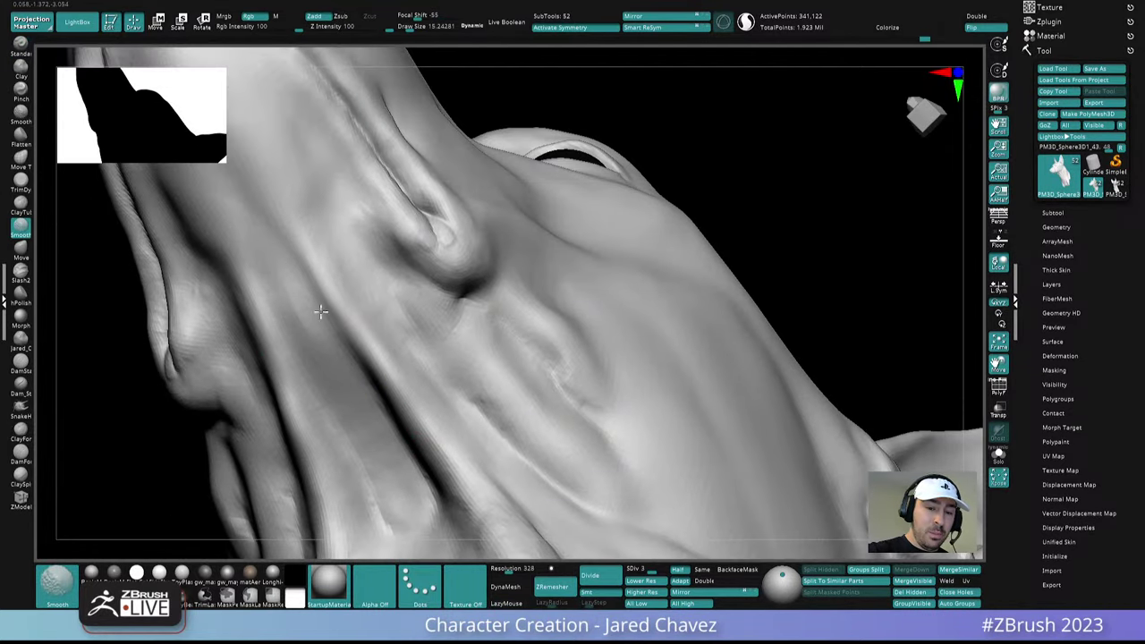
{"action": "mouse_move", "coordinate": [319, 313]}
{"action": "right_mouse_down"}
{"action": "mouse_move", "coordinate": [350, 304]}
{"action": "mouse_move", "coordinate": [325, 371]}
{"action": "right_mouse_up"}
{"action": "mouse_move", "coordinate": [350, 438]}
{"action": "right_mouse_down"}
{"action": "mouse_move", "coordinate": [358, 358]}
{"action": "mouse_move", "coordinate": [402, 328]}
{"action": "right_mouse_up"}
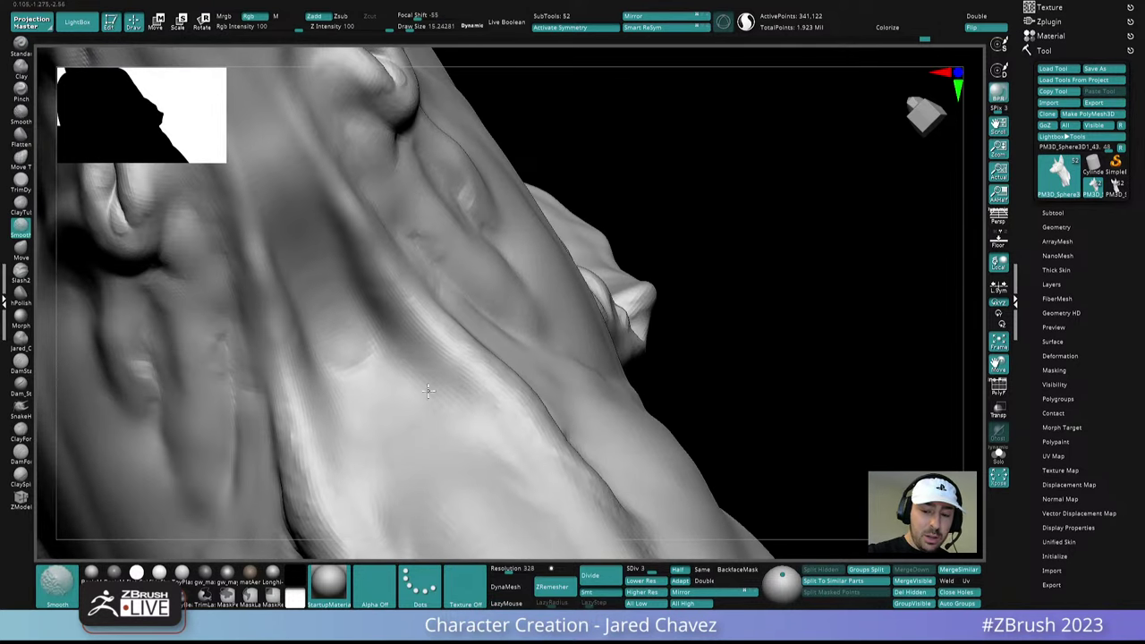
{"action": "mouse_move", "coordinate": [504, 450]}
{"action": "right_mouse_down"}
{"action": "mouse_move", "coordinate": [475, 242]}
{"action": "mouse_move", "coordinate": [470, 394]}
{"action": "mouse_move", "coordinate": [490, 313]}
{"action": "mouse_move", "coordinate": [524, 287]}
{"action": "mouse_move", "coordinate": [511, 306]}
{"action": "right_mouse_up"}
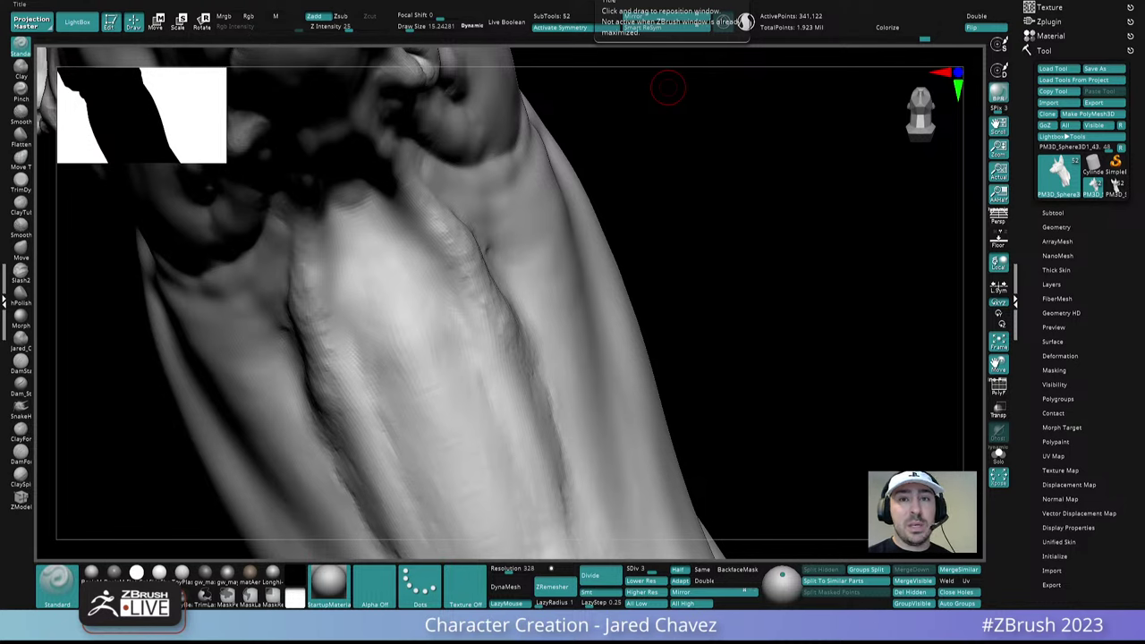
Drop the mesh to subdivision level 1 and add ClayForms strokes beside the throat at a draw size of about 30.4
{"action": "mouse_move", "coordinate": [609, 277]}
{"action": "right_mouse_down"}
{"action": "mouse_move", "coordinate": [524, 317]}
{"action": "mouse_move", "coordinate": [484, 352]}
{"action": "mouse_move", "coordinate": [465, 240]}
{"action": "mouse_move", "coordinate": [460, 383]}
{"action": "mouse_move", "coordinate": [479, 379]}
{"action": "mouse_move", "coordinate": [451, 376]}
{"action": "mouse_move", "coordinate": [528, 379]}
{"action": "mouse_move", "coordinate": [491, 320]}
{"action": "mouse_move", "coordinate": [503, 343]}
{"action": "right_mouse_up"}
{"action": "left_click", "coordinate": [24, 434]}
{"action": "key", "text": "space"}
{"action": "mouse_move", "coordinate": [496, 338]}
{"action": "left_mouse_down"}
{"action": "mouse_move", "coordinate": [489, 317]}
{"action": "mouse_move", "coordinate": [475, 331]}
{"action": "left_mouse_up"}
{"action": "left_click_drag", "start_coordinate": [650, 566], "coordinate": [629, 565]}
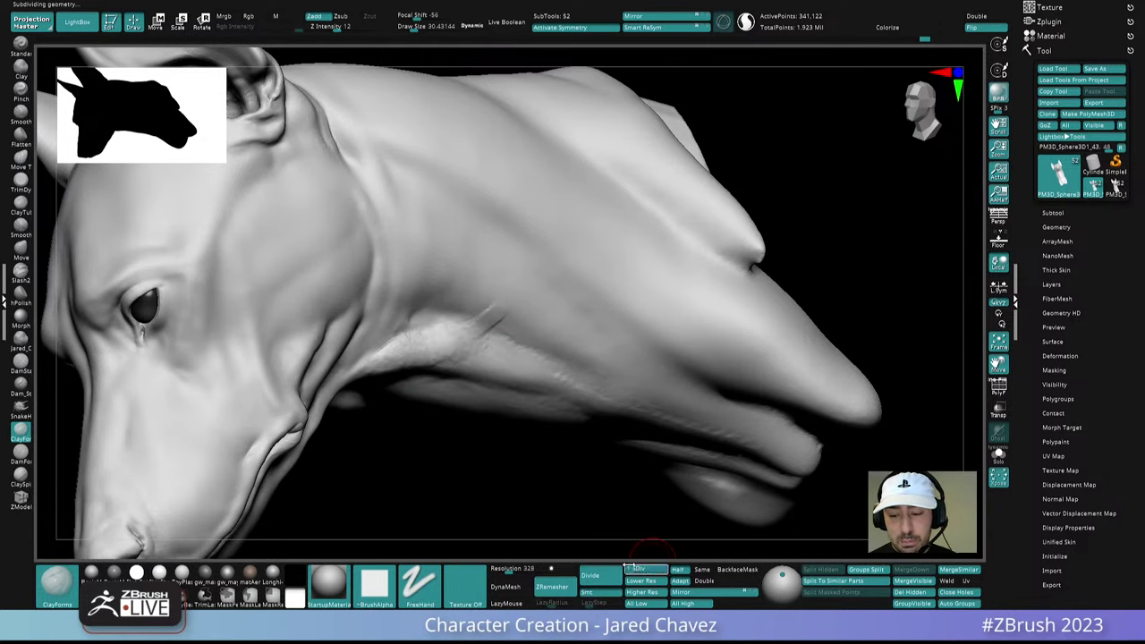
{"action": "right_click_drag", "start_coordinate": [491, 320], "coordinate": [505, 312]}
{"action": "left_click_drag", "start_coordinate": [498, 313], "coordinate": [470, 336]}
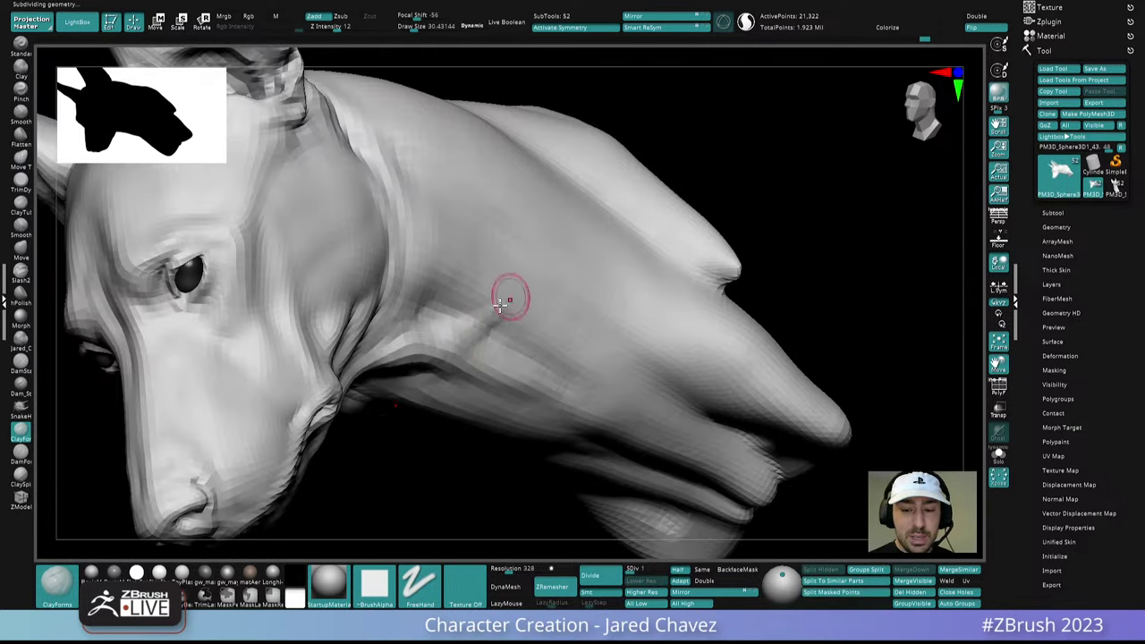
Raise the mesh to subdivision level 3, then build up and smooth the muscle ridge along the side of the throat
{"action": "right_click_drag", "start_coordinate": [501, 304], "coordinate": [402, 309]}
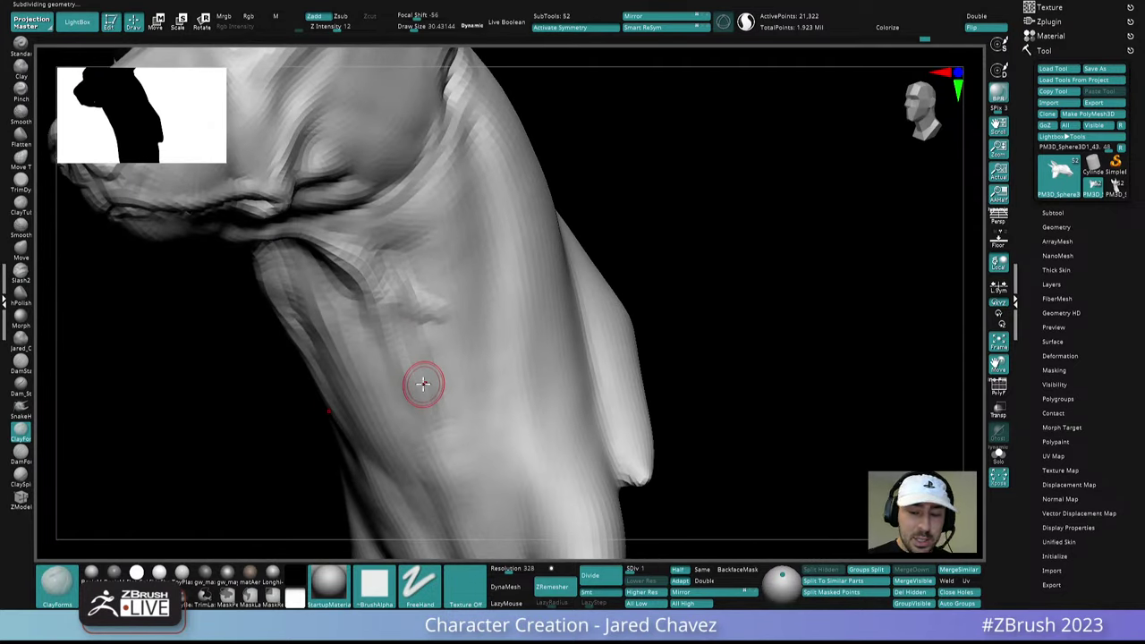
{"action": "key", "text": "d"}
{"action": "key", "text": "d"}
{"action": "right_click_drag", "start_coordinate": [474, 385], "coordinate": [401, 302]}
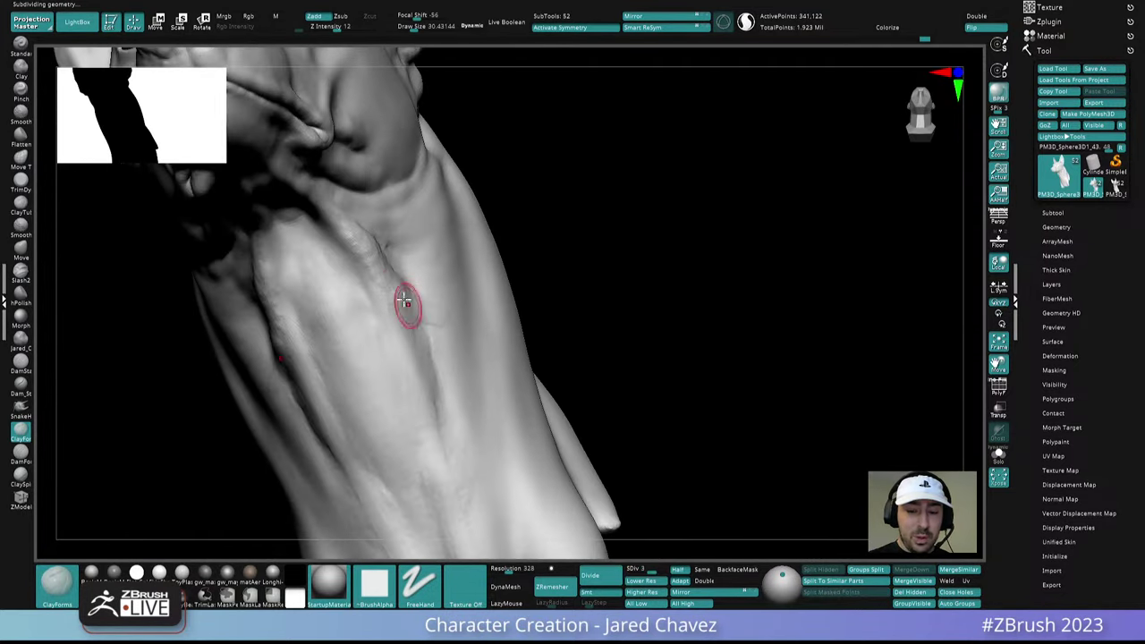
{"action": "left_click_drag", "start_coordinate": [402, 302], "coordinate": [412, 340]}
{"action": "right_click_drag", "start_coordinate": [412, 340], "coordinate": [384, 282]}
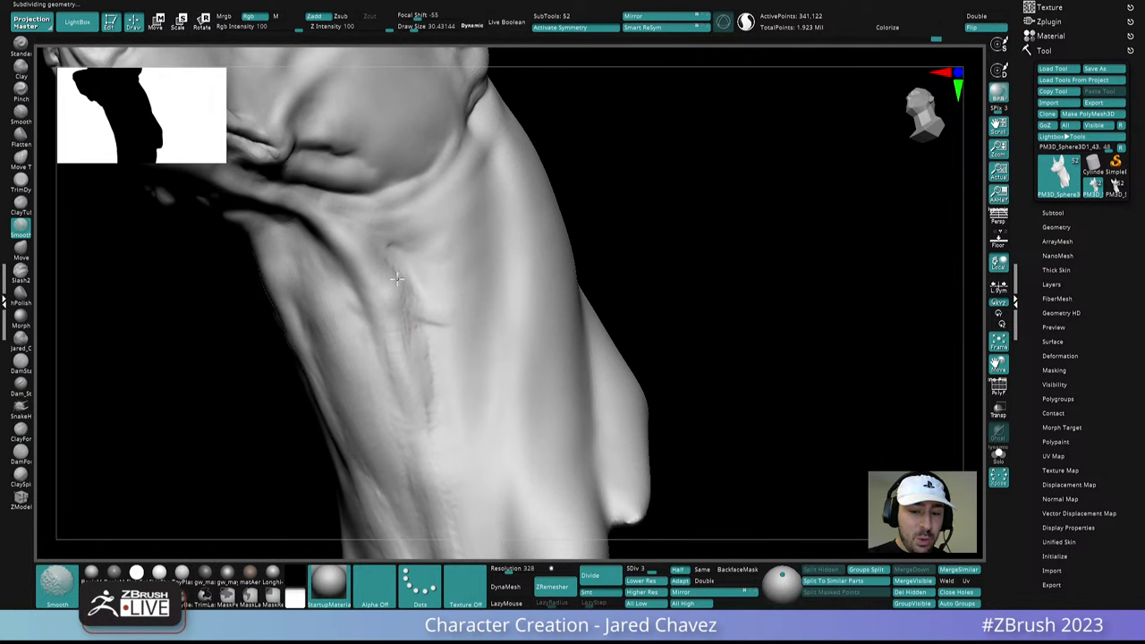
Extend the throat-side ridge down the neck with more clay strokes
{"action": "mouse_move", "coordinate": [450, 330]}
{"action": "right_mouse_down"}
{"action": "mouse_move", "coordinate": [421, 325]}
{"action": "mouse_move", "coordinate": [420, 343]}
{"action": "right_mouse_up"}
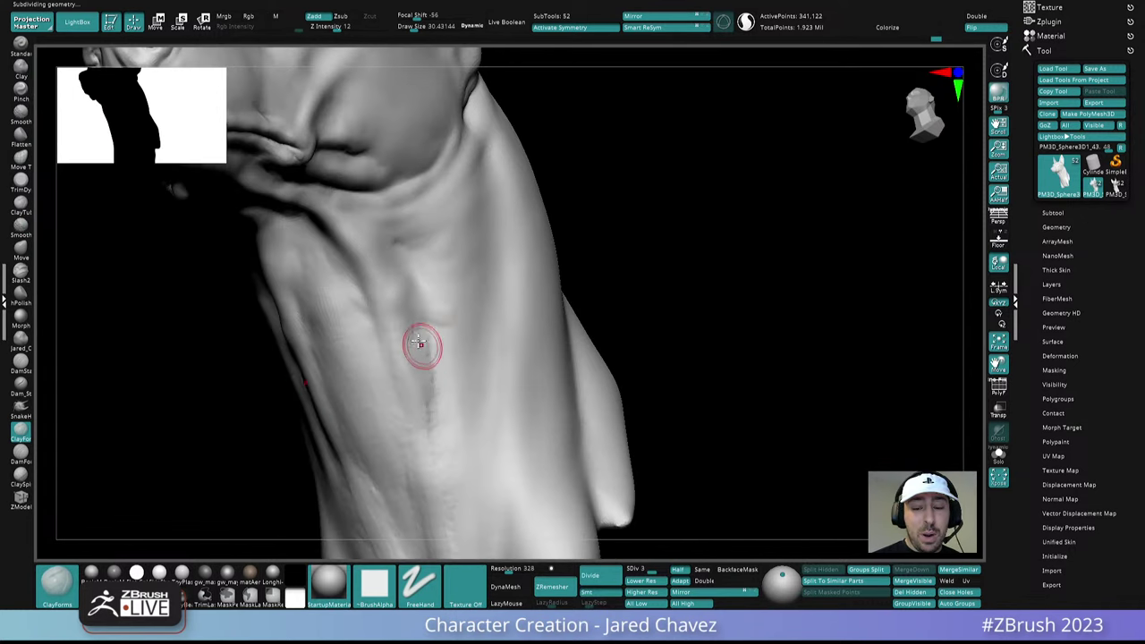
{"action": "mouse_move", "coordinate": [435, 298]}
{"action": "right_mouse_down"}
{"action": "mouse_move", "coordinate": [463, 289]}
{"action": "mouse_move", "coordinate": [433, 250]}
{"action": "right_mouse_up"}
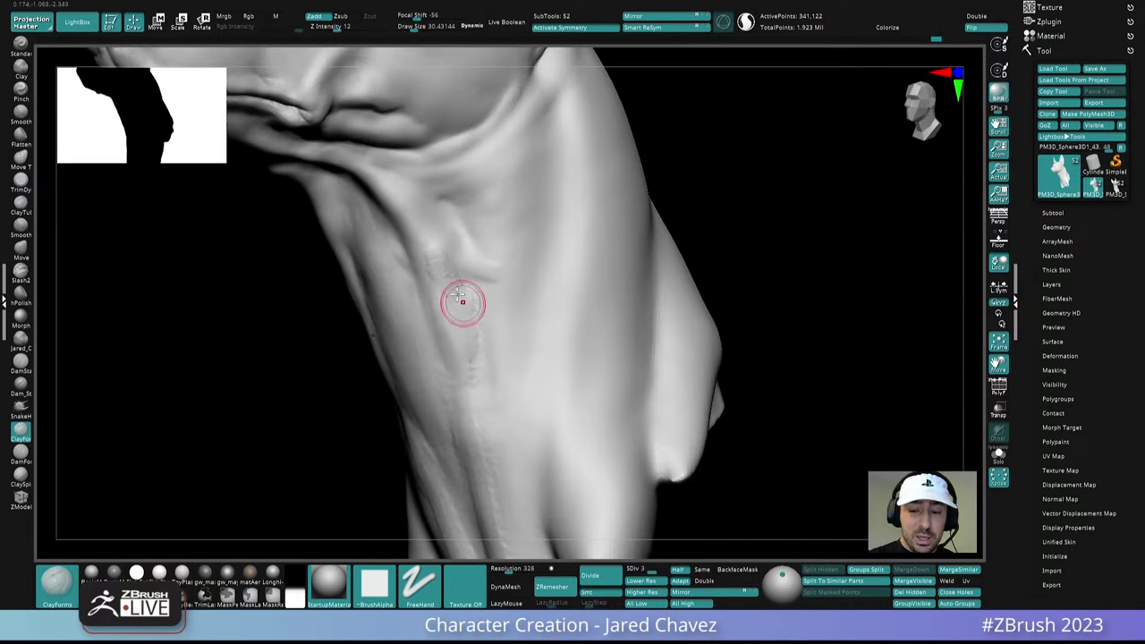
{"action": "mouse_move", "coordinate": [468, 319]}
{"action": "right_mouse_down"}
{"action": "mouse_move", "coordinate": [486, 312]}
{"action": "mouse_move", "coordinate": [477, 334]}
{"action": "mouse_move", "coordinate": [435, 251]}
{"action": "right_mouse_up"}
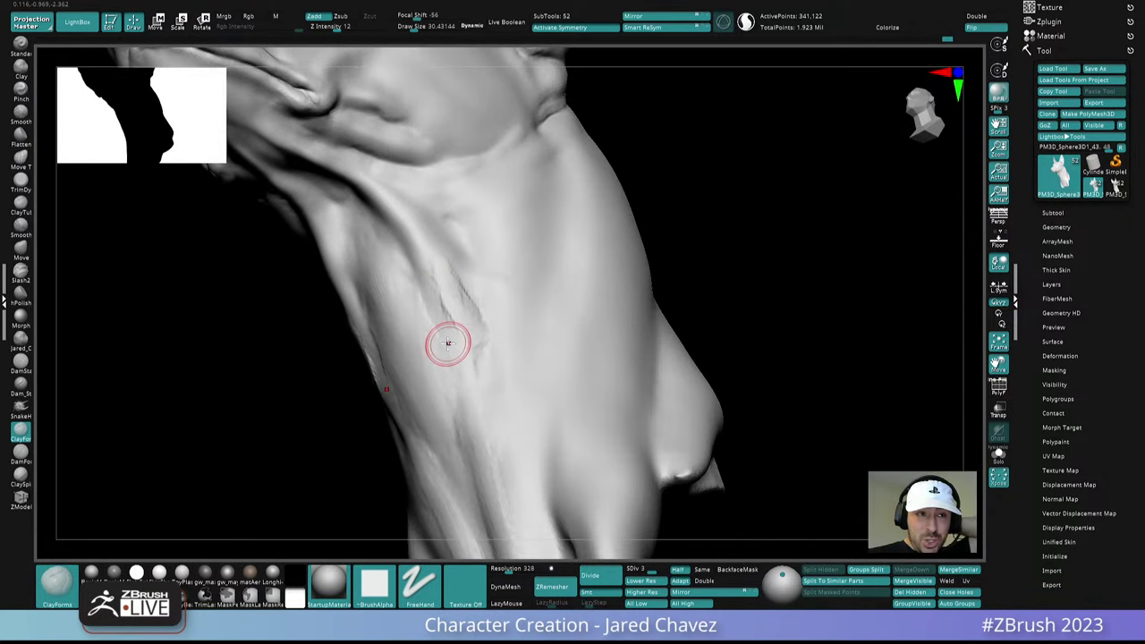
{"action": "mouse_move", "coordinate": [449, 342]}
{"action": "right_mouse_down"}
{"action": "mouse_move", "coordinate": [519, 322]}
{"action": "mouse_move", "coordinate": [475, 340]}
{"action": "mouse_move", "coordinate": [486, 301]}
{"action": "mouse_move", "coordinate": [503, 336]}
{"action": "mouse_move", "coordinate": [509, 299]}
{"action": "right_mouse_up"}
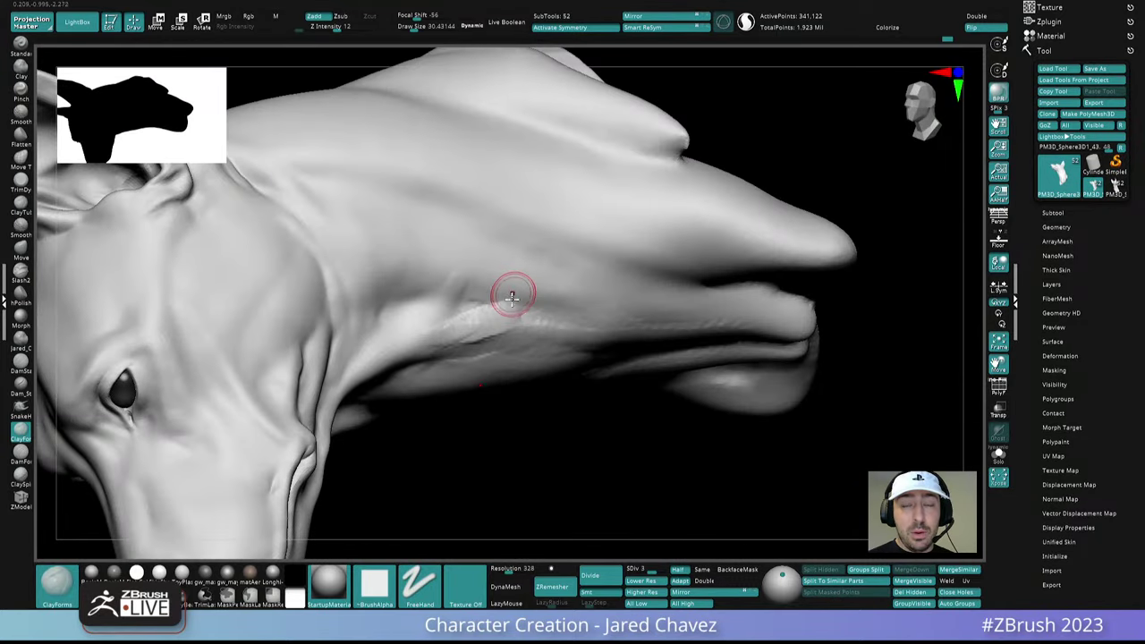
{"action": "left_click_drag", "start_coordinate": [510, 312], "coordinate": [550, 305]}
{"action": "mouse_move", "coordinate": [486, 323]}
{"action": "right_mouse_down"}
{"action": "mouse_move", "coordinate": [511, 328]}
{"action": "mouse_move", "coordinate": [473, 220]}
{"action": "mouse_move", "coordinate": [447, 199]}
{"action": "mouse_move", "coordinate": [376, 338]}
{"action": "right_mouse_up"}
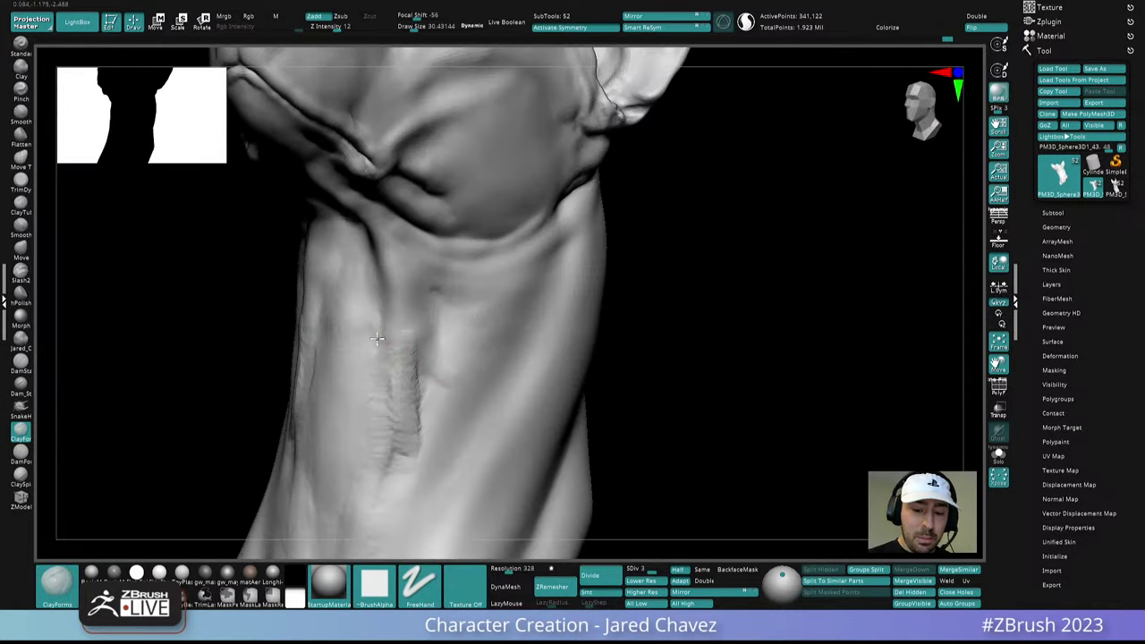
{"action": "mouse_move", "coordinate": [391, 440]}
{"action": "right_mouse_down"}
{"action": "mouse_move", "coordinate": [462, 280]}
{"action": "mouse_move", "coordinate": [488, 336]}
{"action": "mouse_move", "coordinate": [498, 314]}
{"action": "mouse_move", "coordinate": [501, 323]}
{"action": "mouse_move", "coordinate": [506, 269]}
{"action": "mouse_move", "coordinate": [462, 358]}
{"action": "mouse_move", "coordinate": [497, 338]}
{"action": "right_mouse_up"}
Set the draw size to about 51.1 and lay a long clay strip down the side of the neck to its base
{"action": "key", "text": "space"}
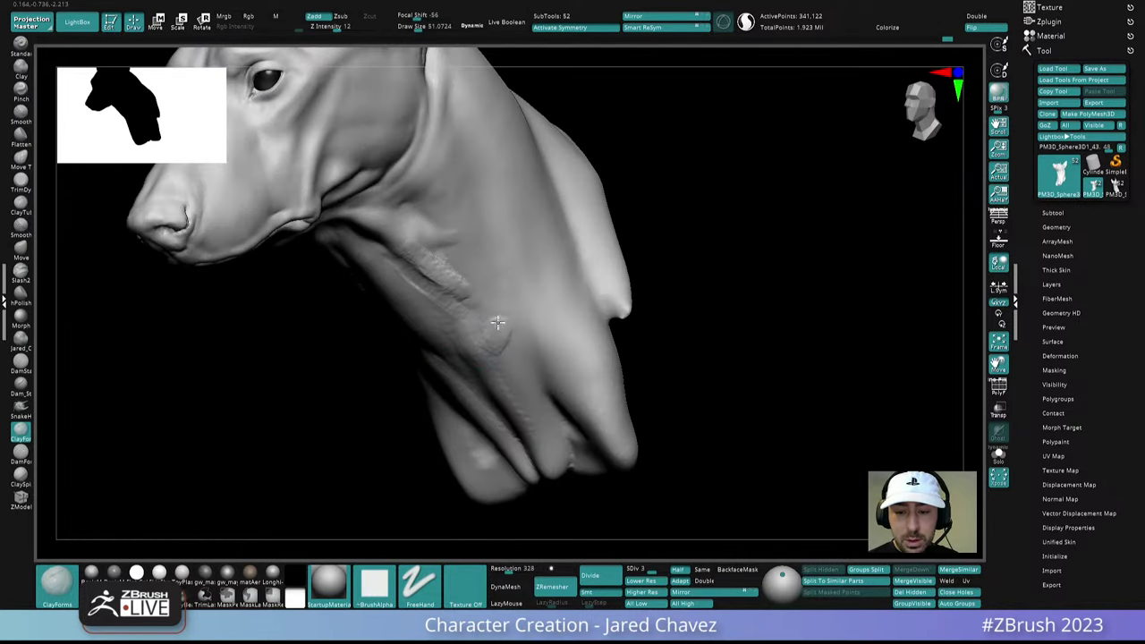
{"action": "right_click_drag", "start_coordinate": [494, 292], "coordinate": [479, 239]}
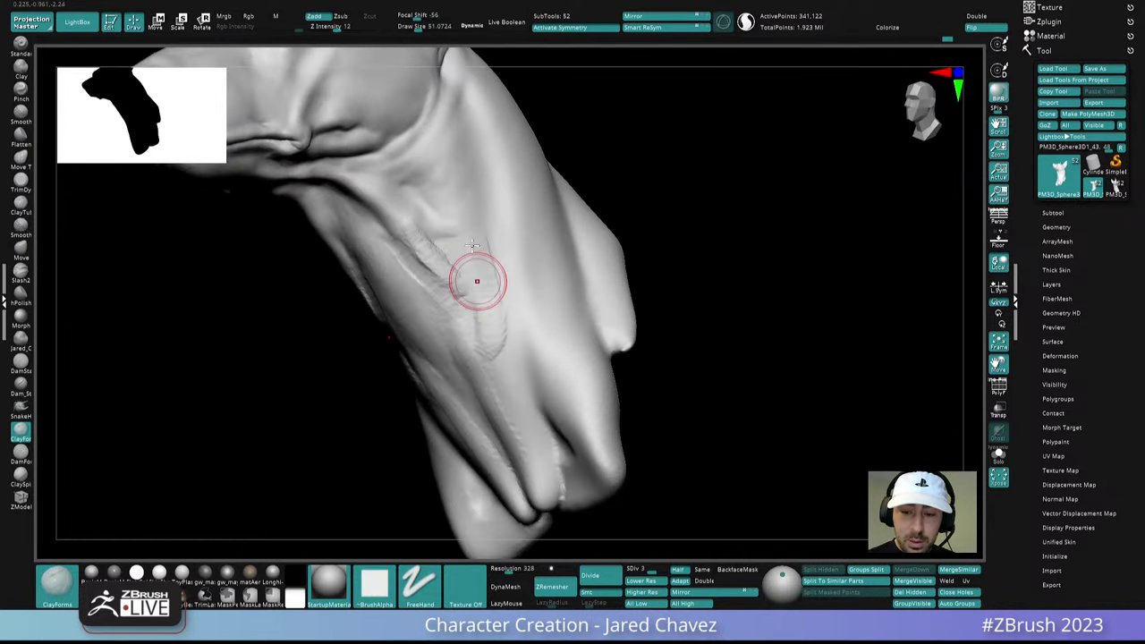
{"action": "mouse_move", "coordinate": [472, 247]}
{"action": "left_mouse_down"}
{"action": "mouse_move", "coordinate": [488, 329]}
{"action": "mouse_move", "coordinate": [497, 318]}
{"action": "left_mouse_up"}
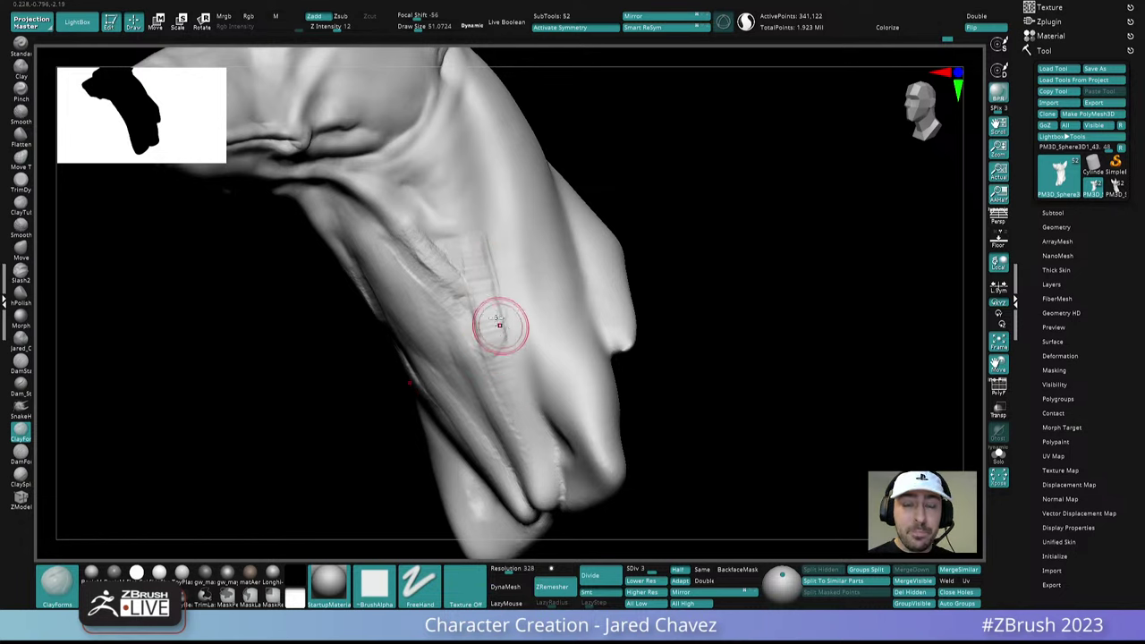
{"action": "right_click_drag", "start_coordinate": [510, 373], "coordinate": [489, 301]}
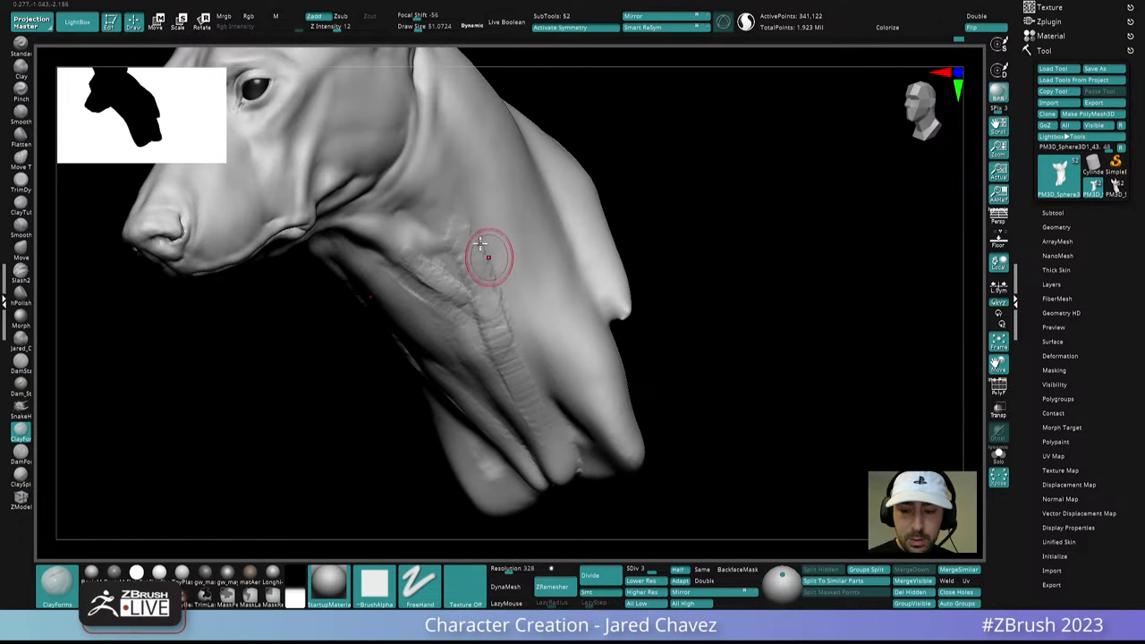
Smooth the long clay strip on the neck and lower the mesh to subdivision level 1
{"action": "mouse_move", "coordinate": [480, 244]}
{"action": "right_mouse_down", "text": "ctrl"}
{"action": "mouse_move", "coordinate": [504, 185]}
{"action": "mouse_move", "coordinate": [481, 224]}
{"action": "mouse_move", "coordinate": [488, 273]}
{"action": "mouse_move", "coordinate": [463, 231]}
{"action": "right_mouse_up", "text": "ctrl"}
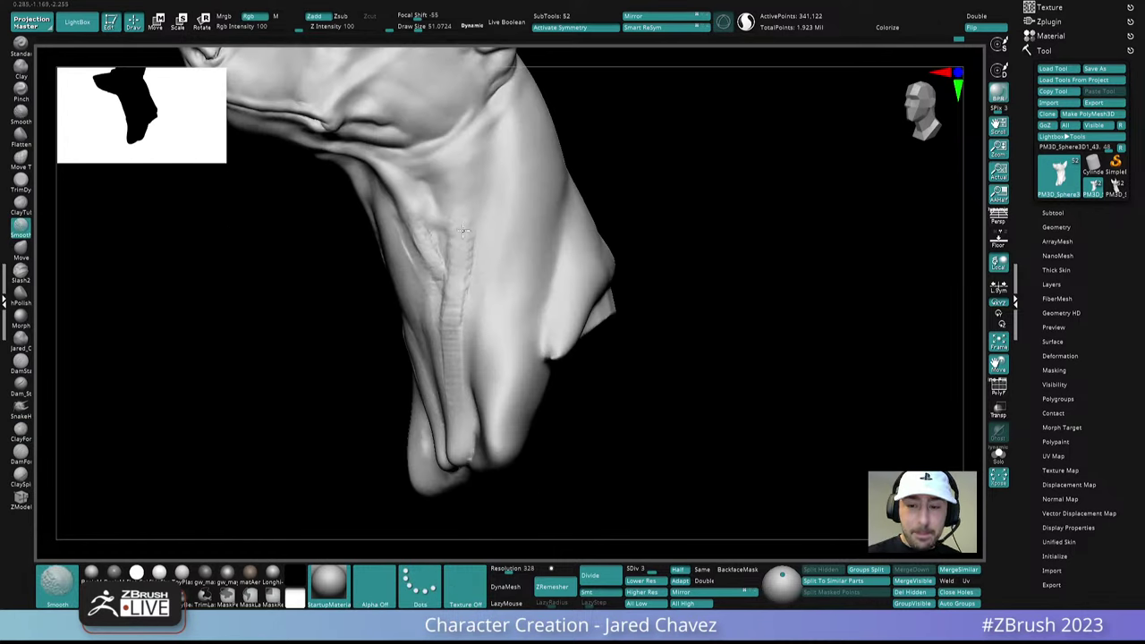
{"action": "left_click_drag", "start_coordinate": [456, 279], "coordinate": [450, 325], "text": "shift"}
{"action": "key", "text": "shift+d"}
{"action": "key", "text": "shift+d"}
{"action": "mouse_move", "coordinate": [450, 325]}
{"action": "right_mouse_down"}
{"action": "mouse_move", "coordinate": [488, 249]}
{"action": "mouse_move", "coordinate": [458, 289]}
{"action": "right_mouse_up"}
Sculpt and smooth the lower throat muscles at the coarse level, blending the clay strip into the front of the neck
{"action": "mouse_move", "coordinate": [455, 338]}
{"action": "right_mouse_down"}
{"action": "mouse_move", "coordinate": [458, 266]}
{"action": "mouse_move", "coordinate": [472, 334]}
{"action": "right_mouse_up"}
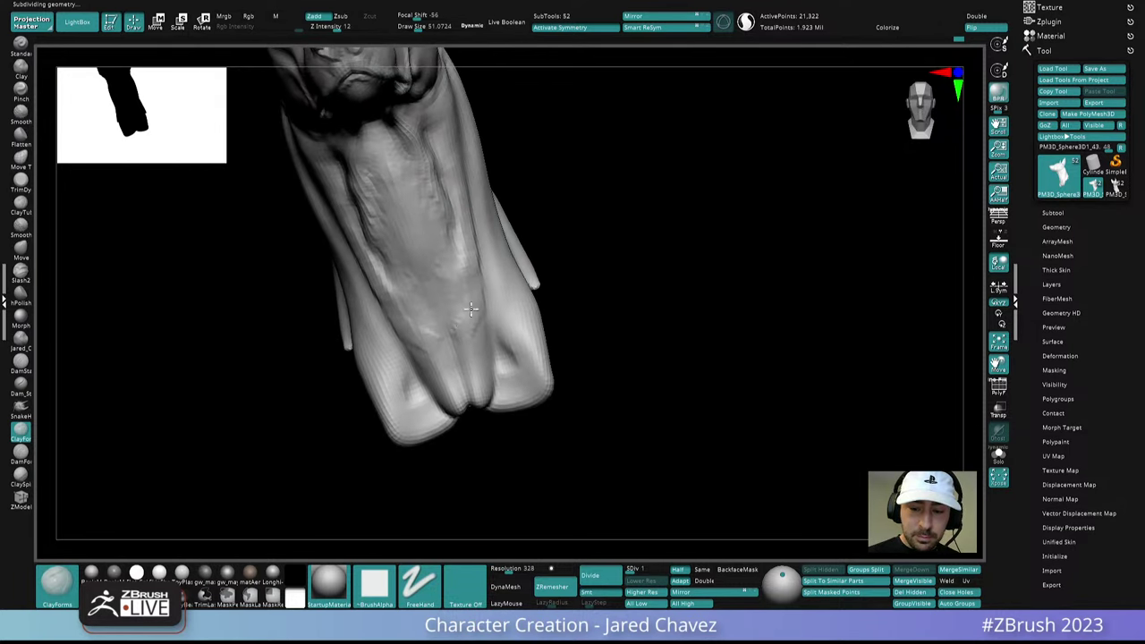
{"action": "right_click_drag", "start_coordinate": [472, 263], "coordinate": [459, 308]}
{"action": "right_click_drag", "start_coordinate": [467, 269], "coordinate": [460, 224]}
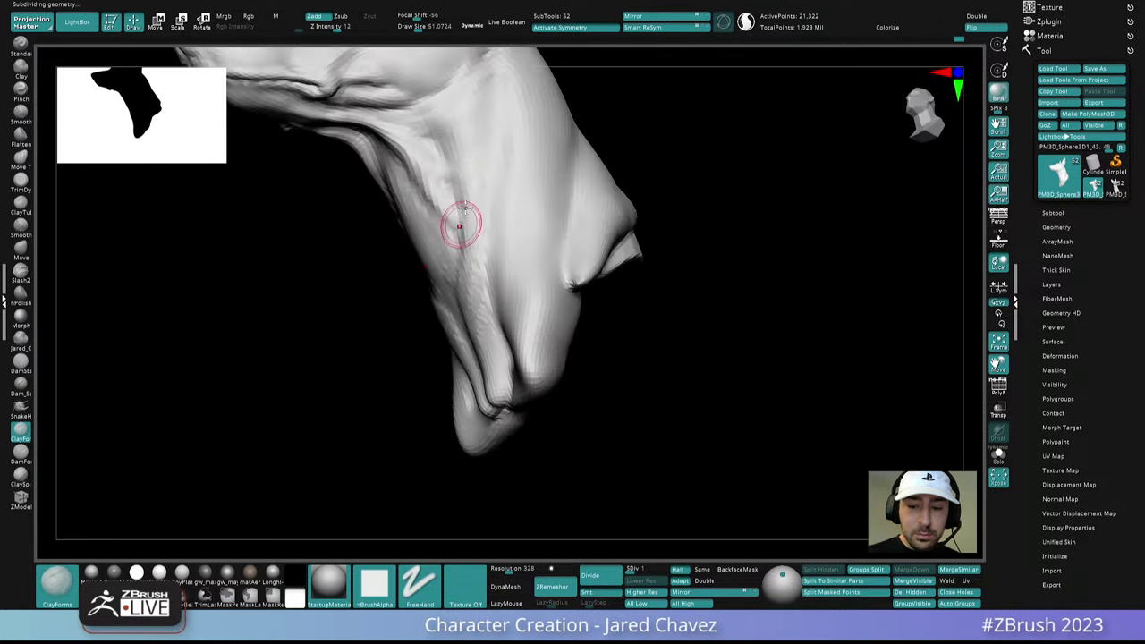
{"action": "key", "text": "shift"}
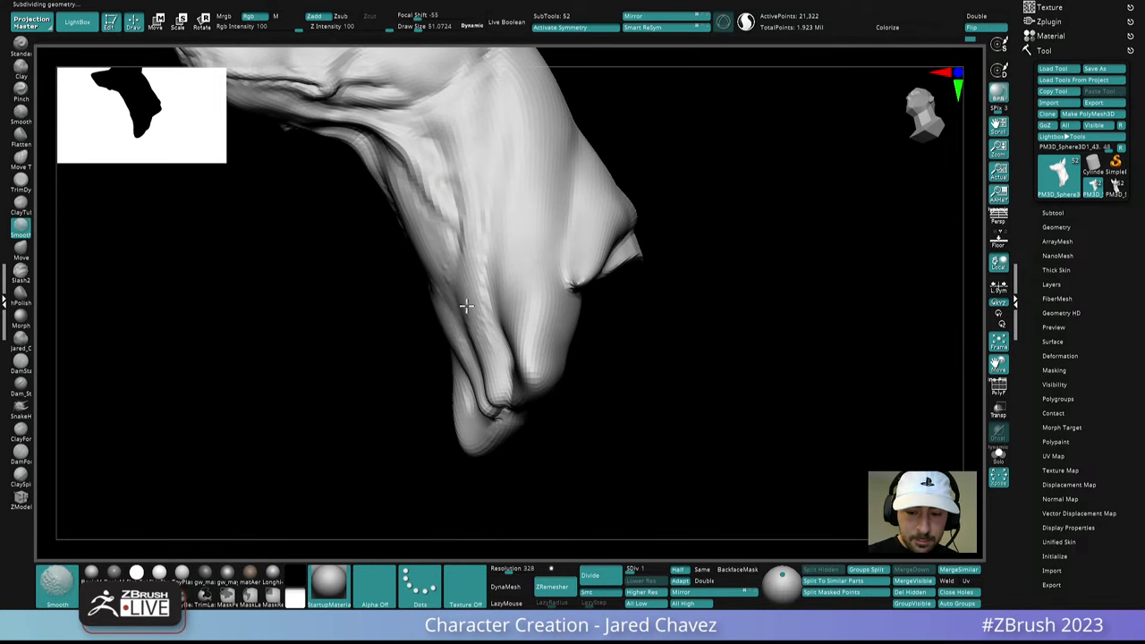
{"action": "mouse_move", "coordinate": [458, 268]}
{"action": "right_mouse_down"}
{"action": "mouse_move", "coordinate": [452, 238]}
{"action": "mouse_move", "coordinate": [470, 309]}
{"action": "mouse_move", "coordinate": [442, 268]}
{"action": "mouse_move", "coordinate": [463, 307]}
{"action": "right_mouse_up"}
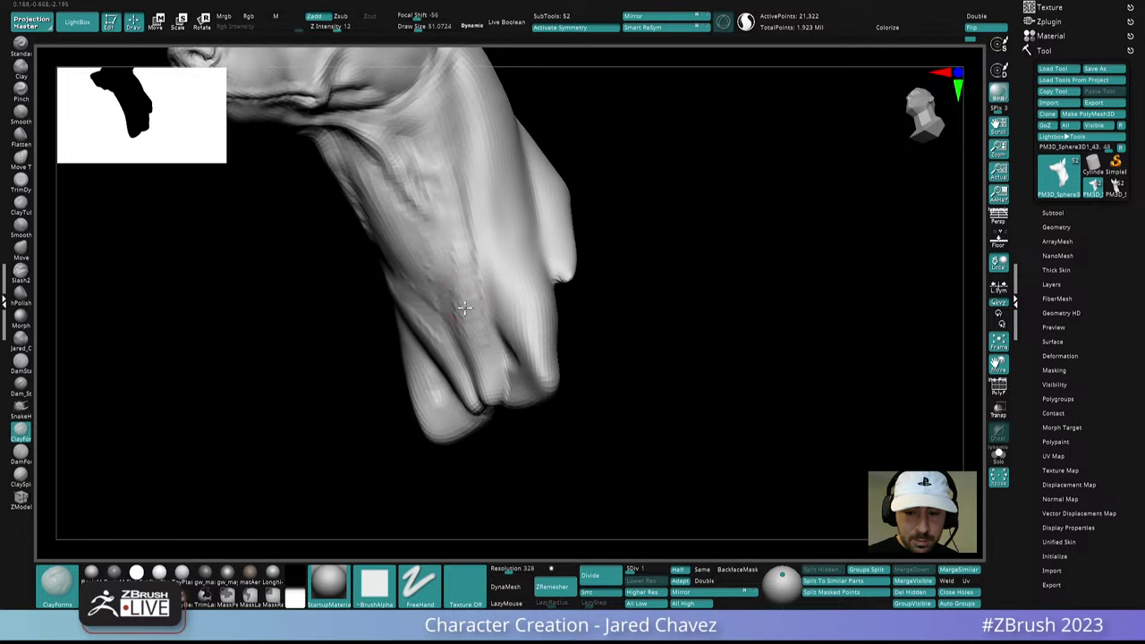
{"action": "right_click_drag", "start_coordinate": [460, 212], "coordinate": [466, 302]}
{"action": "key", "text": "shift"}
{"action": "mouse_move", "coordinate": [466, 302]}
{"action": "left_mouse_down", "text": "shift"}
{"action": "mouse_move", "coordinate": [471, 318]}
{"action": "mouse_move", "coordinate": [474, 295]}
{"action": "left_mouse_up", "text": "shift"}
{"action": "right_click_drag", "start_coordinate": [474, 278], "coordinate": [476, 251], "text": "ctrl"}
{"action": "mouse_move", "coordinate": [476, 250]}
{"action": "right_mouse_down"}
{"action": "mouse_move", "coordinate": [570, 282]}
{"action": "mouse_move", "coordinate": [677, 295]}
{"action": "mouse_move", "coordinate": [537, 225]}
{"action": "mouse_move", "coordinate": [615, 259]}
{"action": "mouse_move", "coordinate": [597, 261]}
{"action": "right_mouse_up"}
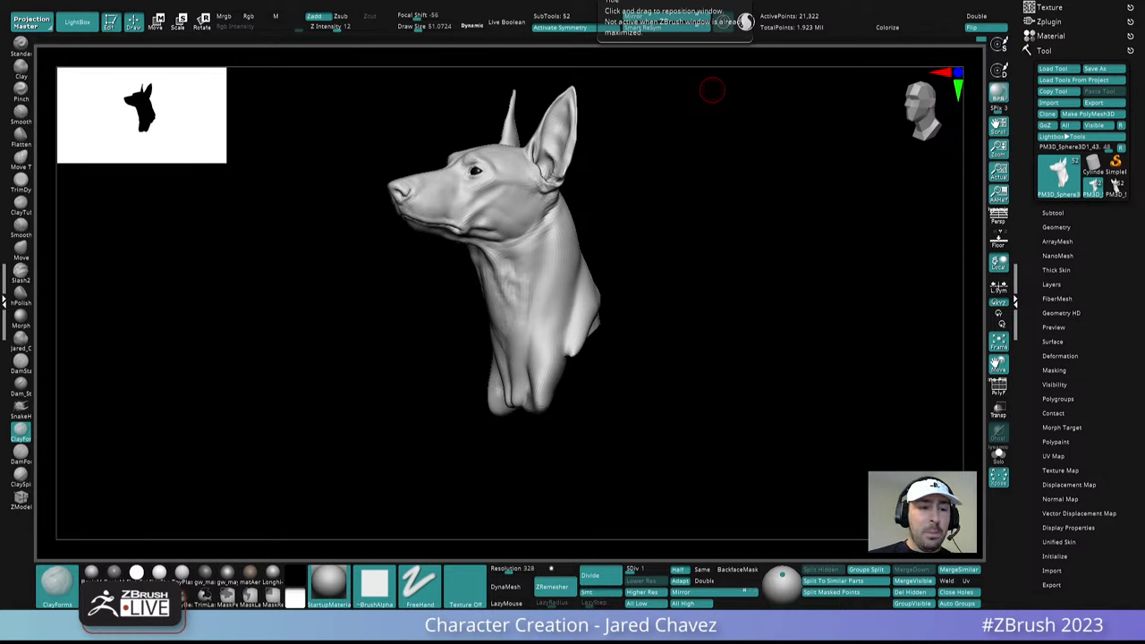
Reshape the muscle line along the side of the lower neck with the Move brush at a draw size of about 85.6
{"action": "right_click_drag", "start_coordinate": [528, 272], "coordinate": [572, 366]}
{"action": "key", "text": "b"}
{"action": "key", "text": "m"}
{"action": "key", "text": "v"}
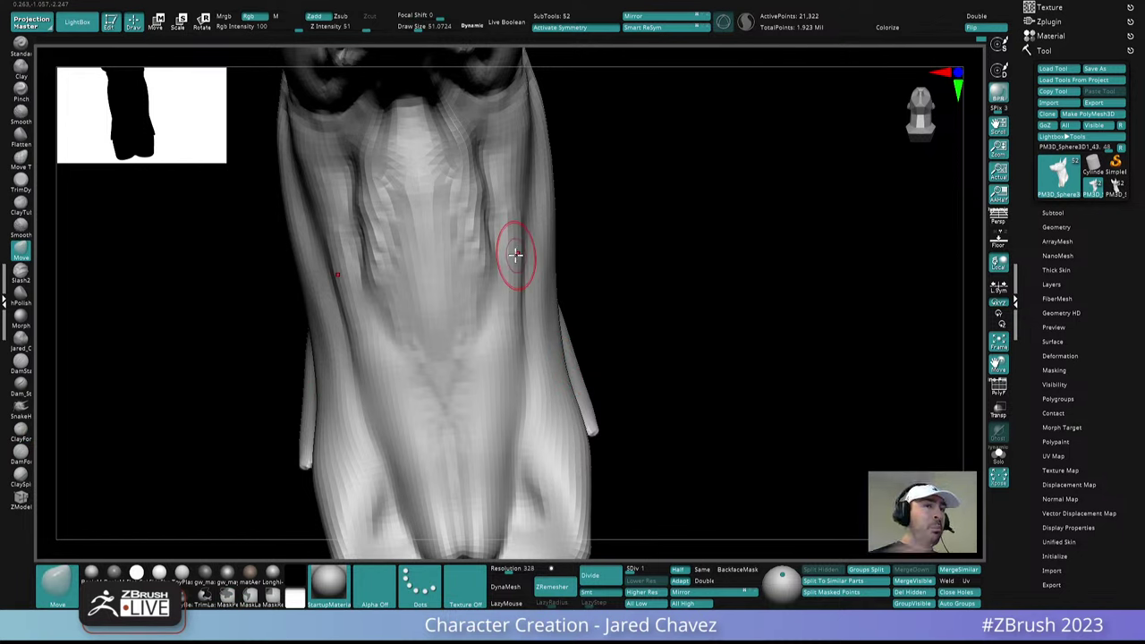
{"action": "key", "text": "space"}
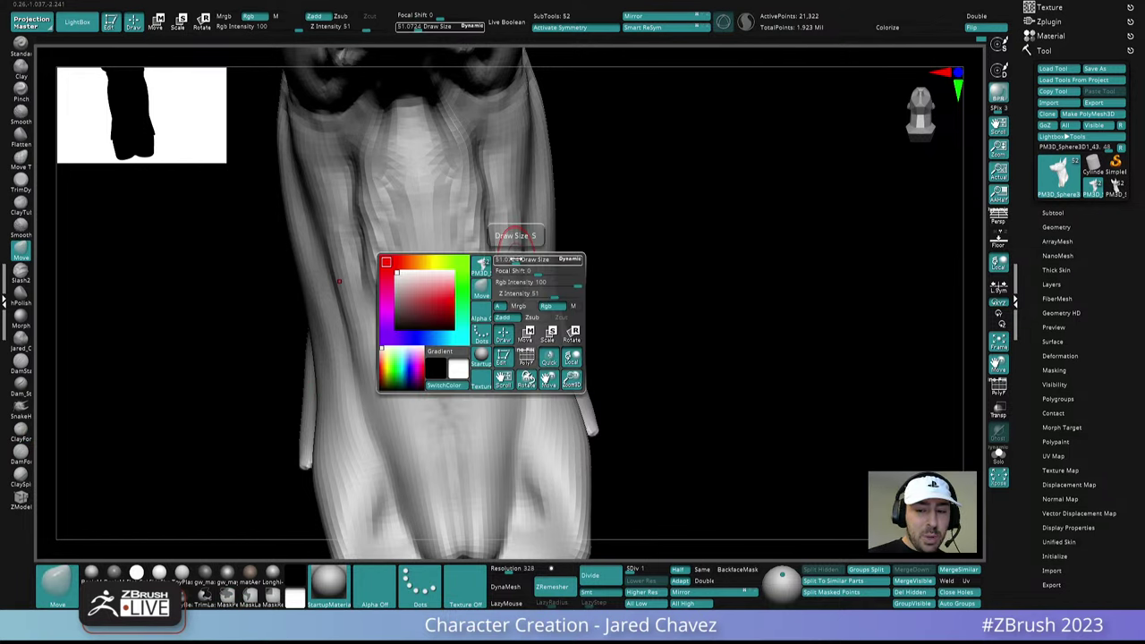
{"action": "left_click_drag", "start_coordinate": [516, 258], "coordinate": [521, 259]}
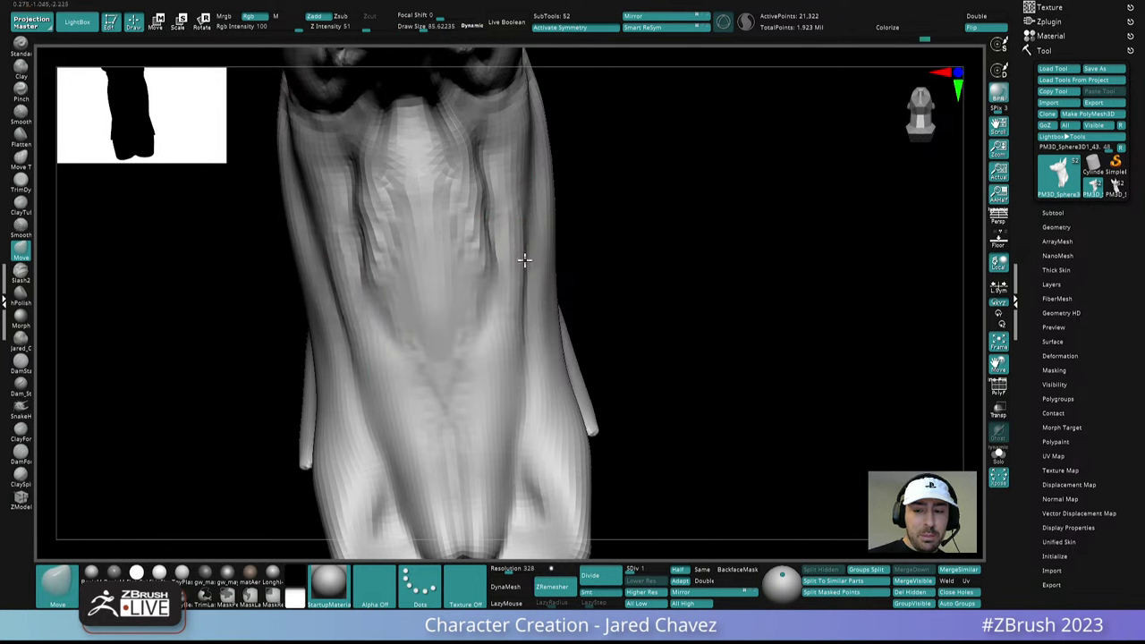
{"action": "left_click_drag", "start_coordinate": [521, 327], "coordinate": [526, 340]}
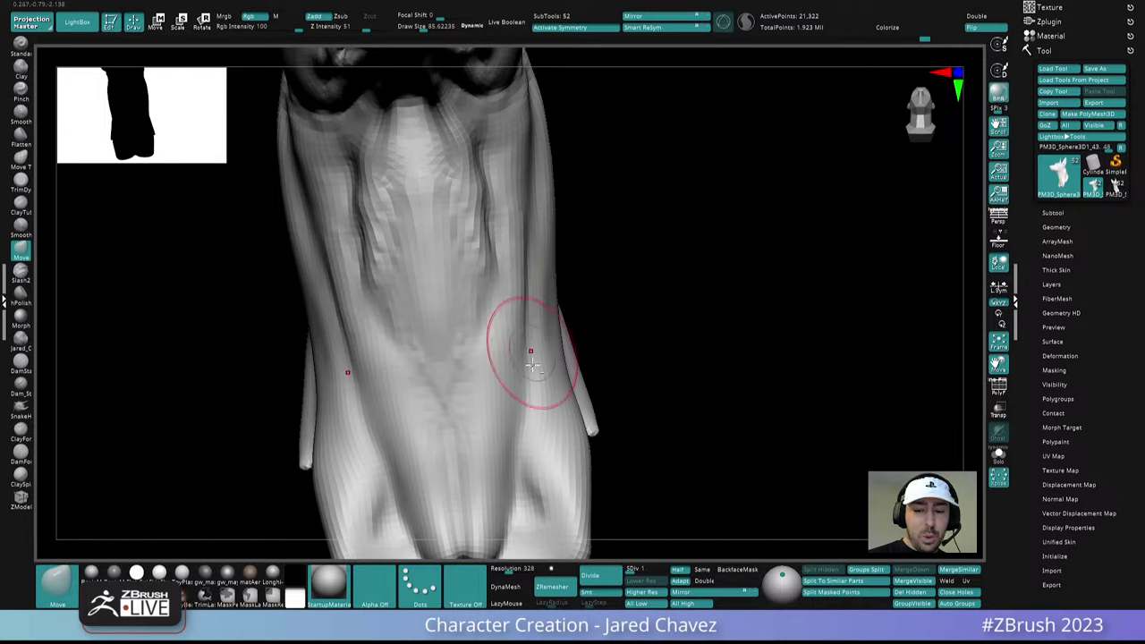
{"action": "mouse_move", "coordinate": [531, 349]}
{"action": "right_mouse_down", "text": "ctrl"}
{"action": "mouse_move", "coordinate": [524, 384]}
{"action": "mouse_move", "coordinate": [496, 316]}
{"action": "right_mouse_up", "text": "ctrl"}
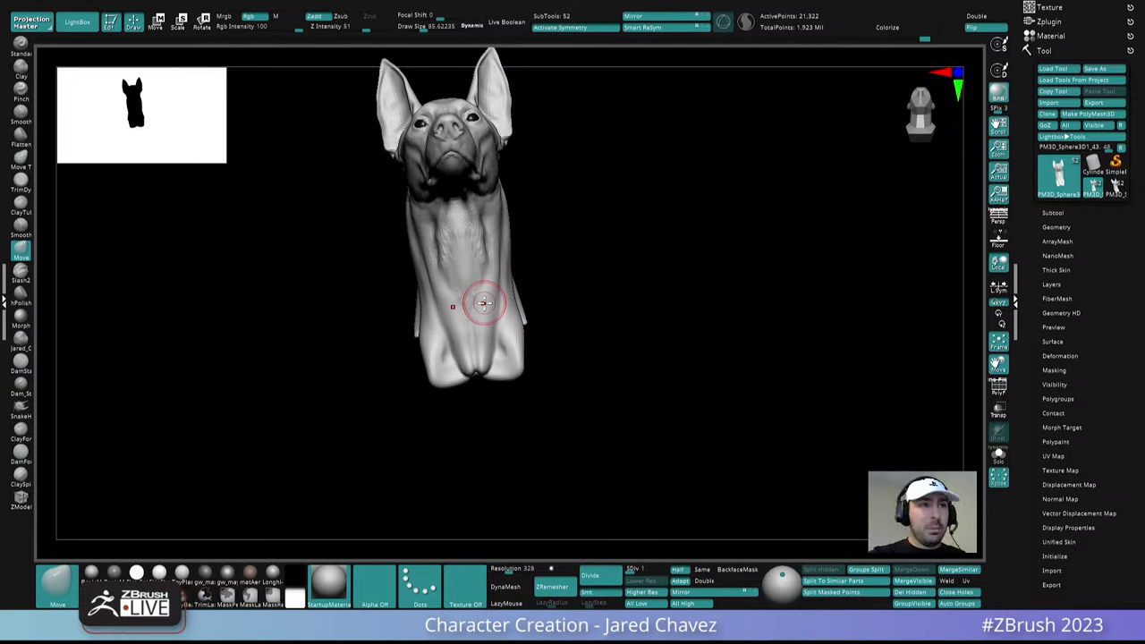
Set the Move brush's draw size to about 54.5 and examine the throat folds from below and from the side
{"action": "right_click_drag", "start_coordinate": [483, 303], "coordinate": [536, 251]}
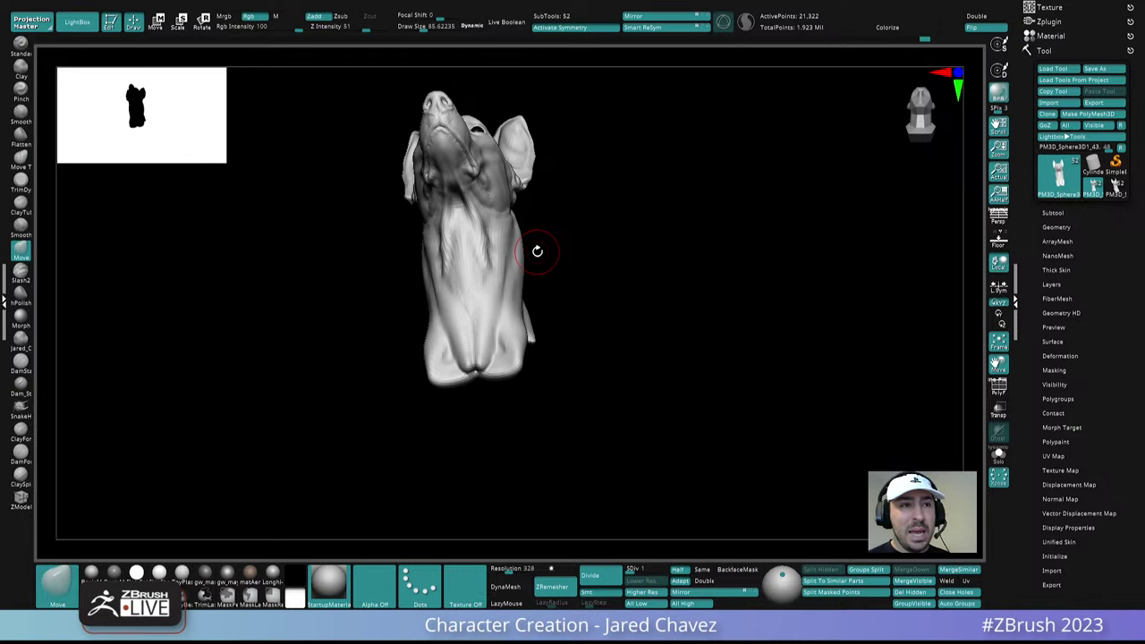
{"action": "mouse_move", "coordinate": [537, 252]}
{"action": "right_mouse_down", "text": "ctrl"}
{"action": "mouse_move", "coordinate": [542, 313]}
{"action": "mouse_move", "coordinate": [507, 255]}
{"action": "right_mouse_up", "text": "ctrl"}
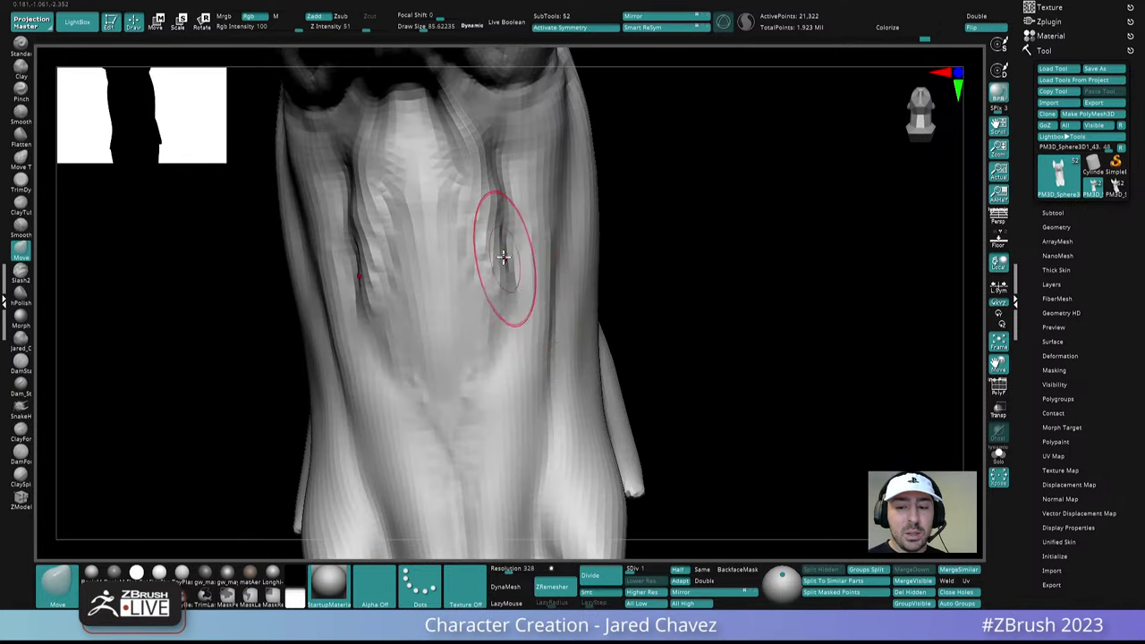
{"action": "key", "text": "space"}
{"action": "left_click_drag", "start_coordinate": [507, 258], "coordinate": [493, 256]}
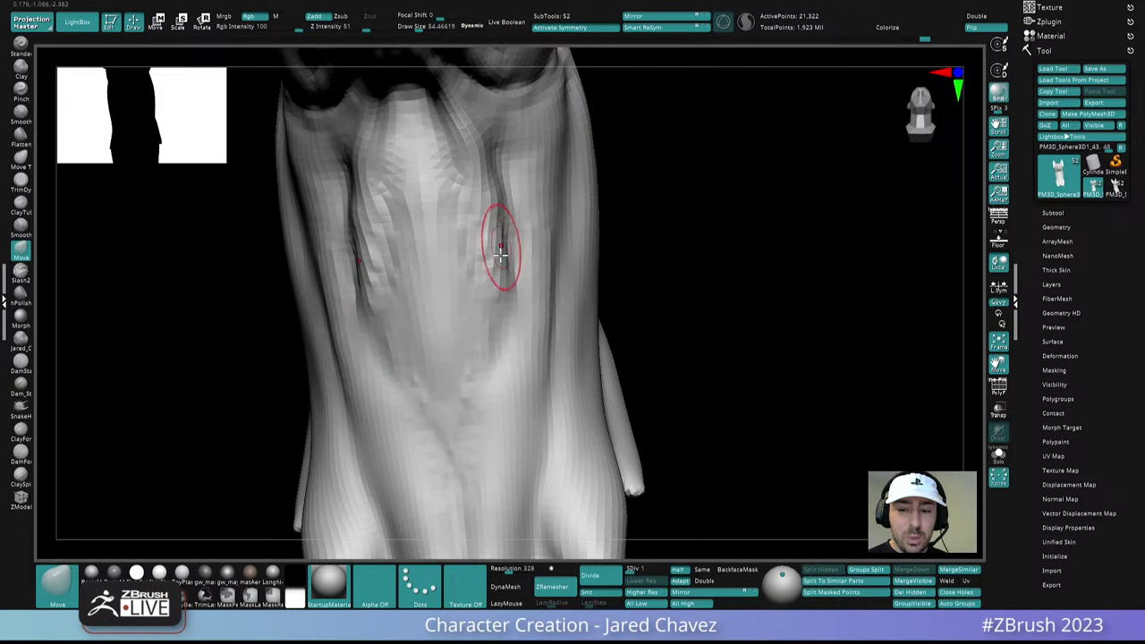
{"action": "right_click_drag", "start_coordinate": [534, 304], "coordinate": [524, 358], "text": "ctrl"}
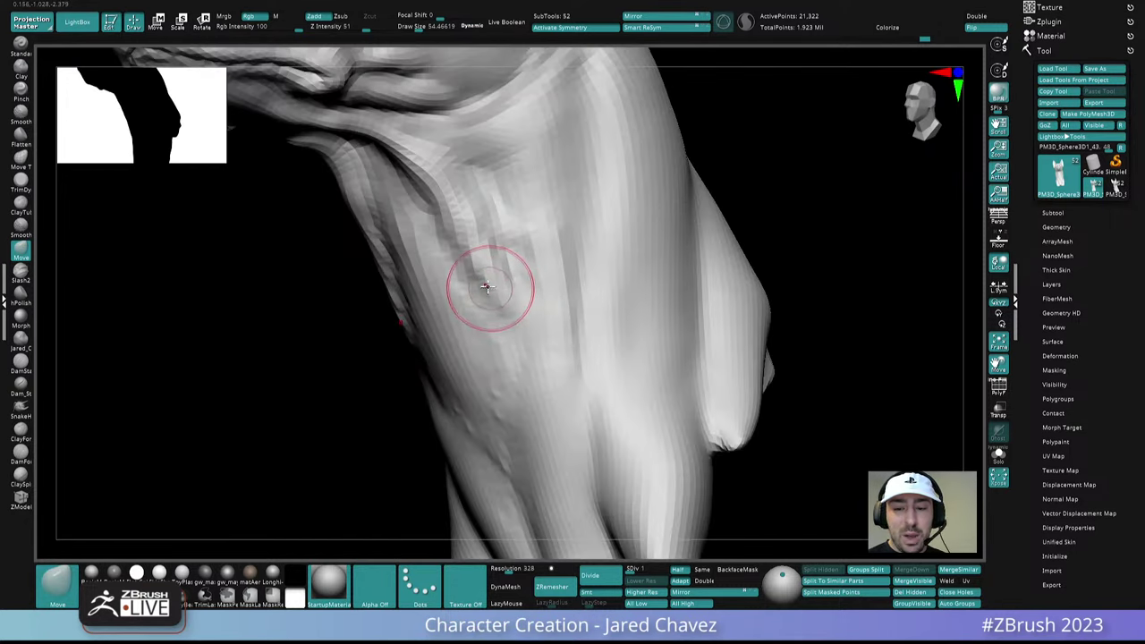
{"action": "right_click_drag", "start_coordinate": [485, 286], "coordinate": [409, 223], "text": "alt"}
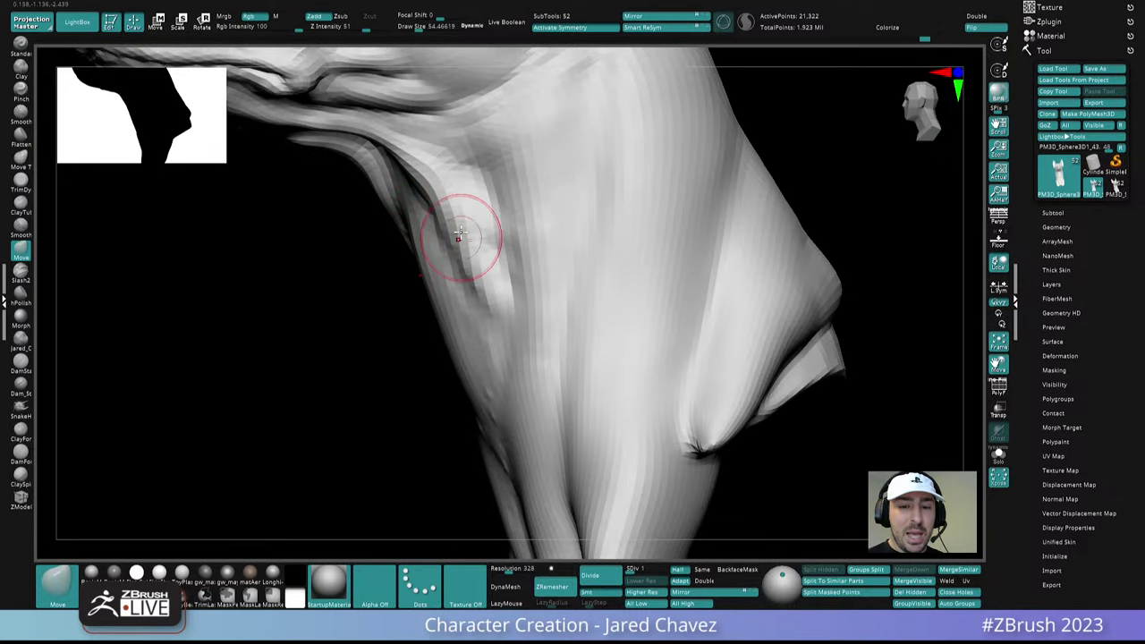
{"action": "key", "text": "f"}
{"action": "right_click_drag", "start_coordinate": [526, 246], "coordinate": [528, 251]}
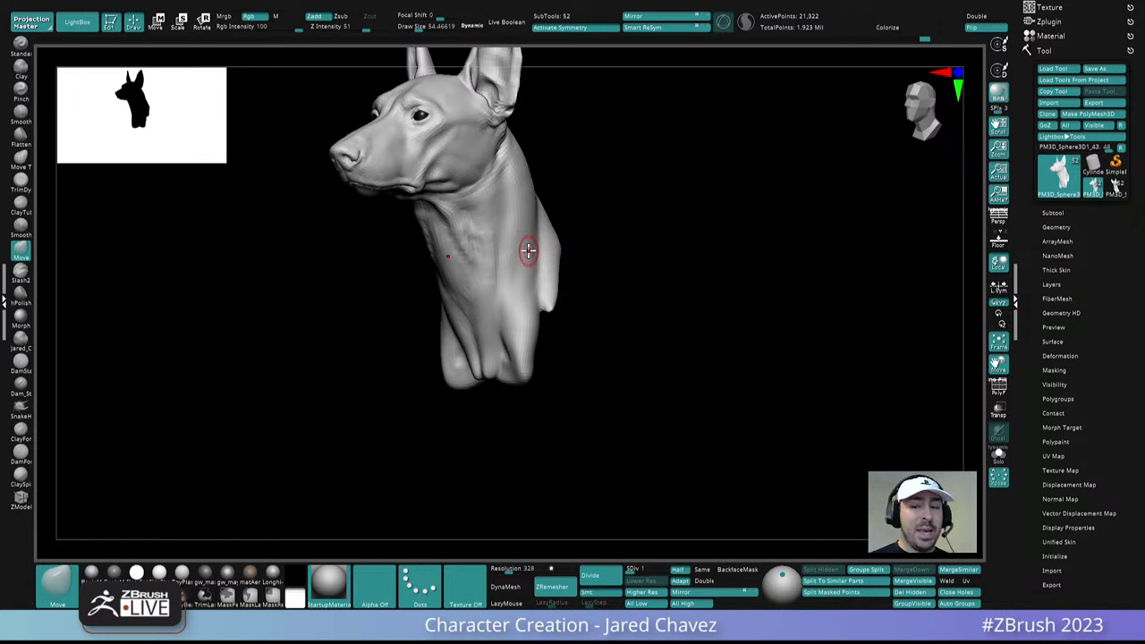
Push the outer side of the neck at a draw size of about 99.4 and raise the mesh to subdivision level 3
{"action": "right_click_drag", "start_coordinate": [557, 261], "coordinate": [544, 358], "text": "ctrl"}
{"action": "mouse_move", "coordinate": [544, 358]}
{"action": "right_mouse_down"}
{"action": "mouse_move", "coordinate": [568, 302]}
{"action": "mouse_move", "coordinate": [565, 348]}
{"action": "mouse_move", "coordinate": [511, 320]}
{"action": "right_mouse_up"}
{"action": "key", "text": "space"}
{"action": "left_click_drag", "start_coordinate": [507, 295], "coordinate": [517, 295]}
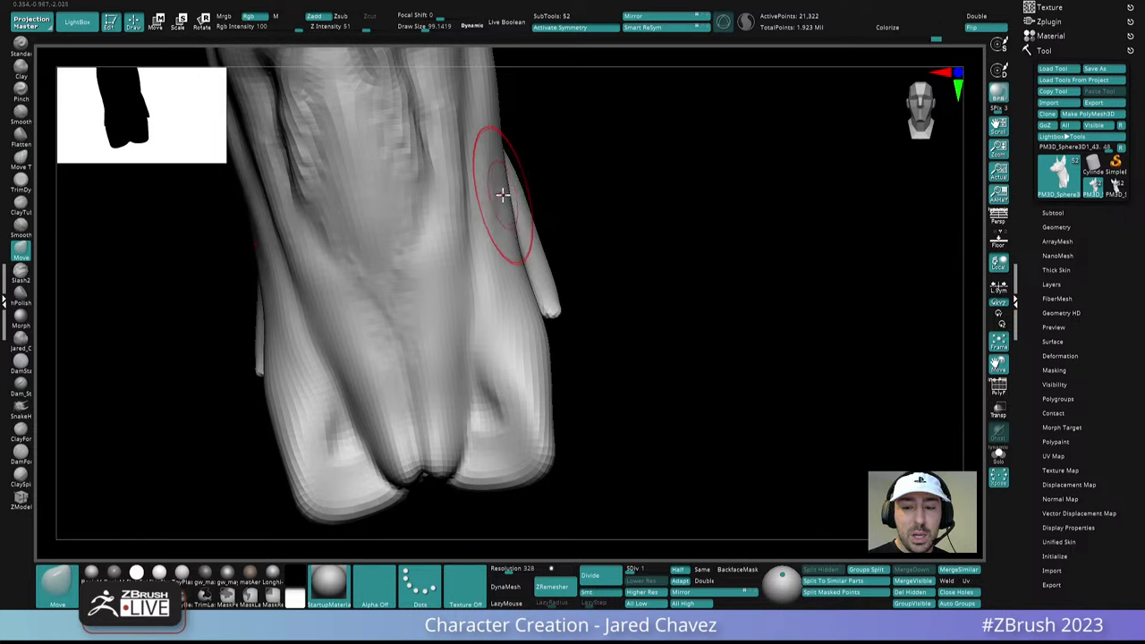
{"action": "left_click_drag", "start_coordinate": [501, 194], "coordinate": [510, 191]}
{"action": "mouse_move", "coordinate": [510, 192]}
{"action": "right_mouse_down", "text": "ctrl"}
{"action": "mouse_move", "coordinate": [498, 135]}
{"action": "mouse_move", "coordinate": [447, 182]}
{"action": "mouse_move", "coordinate": [488, 296]}
{"action": "right_mouse_up", "text": "ctrl"}
{"action": "left_click", "coordinate": [653, 570]}
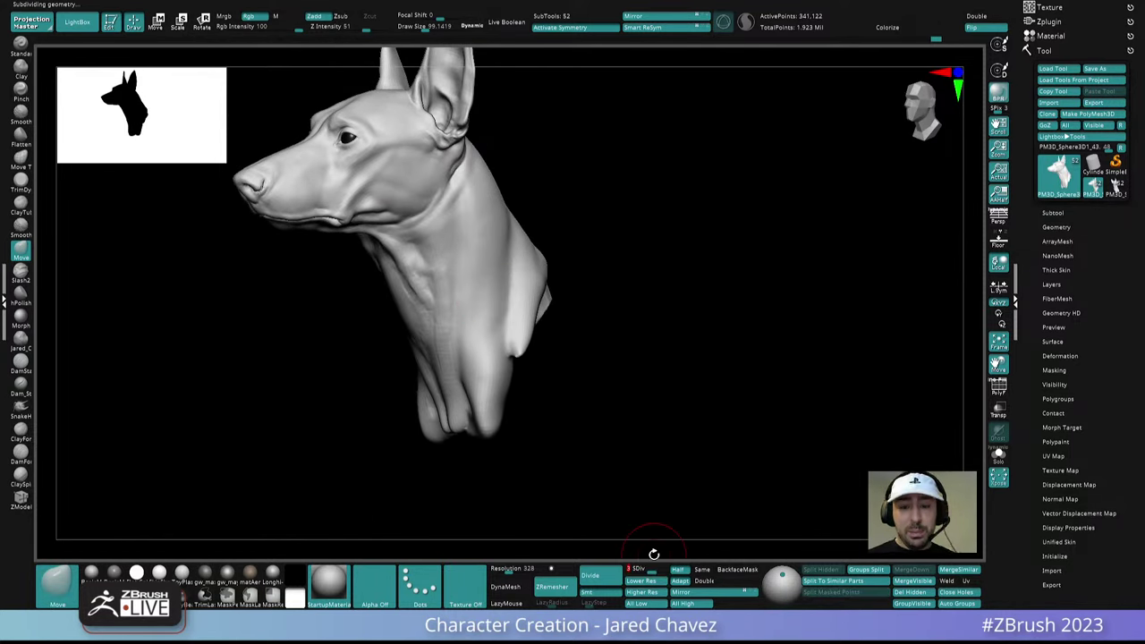
Switch to the DamForms brush and set its draw size to about 33 for carving the side of the face
{"action": "right_click_drag", "start_coordinate": [477, 235], "coordinate": [445, 315], "text": "alt"}
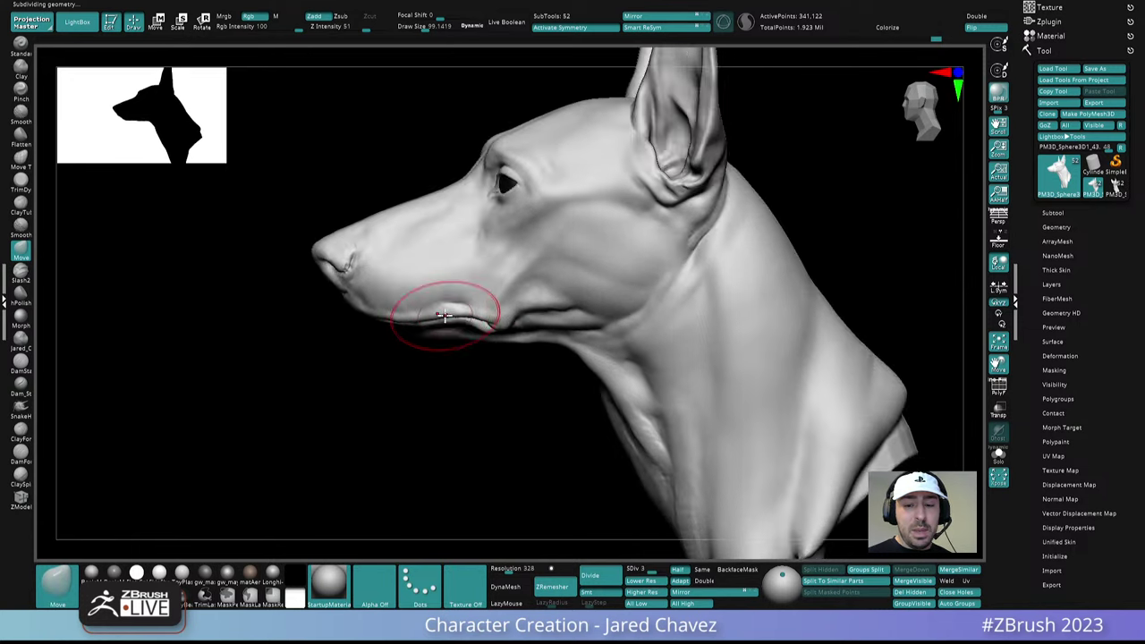
{"action": "mouse_move", "coordinate": [499, 286]}
{"action": "right_mouse_down"}
{"action": "mouse_move", "coordinate": [581, 284]}
{"action": "mouse_move", "coordinate": [510, 288]}
{"action": "mouse_move", "coordinate": [522, 261]}
{"action": "mouse_move", "coordinate": [558, 259]}
{"action": "mouse_move", "coordinate": [530, 284]}
{"action": "mouse_move", "coordinate": [537, 246]}
{"action": "mouse_move", "coordinate": [524, 230]}
{"action": "mouse_move", "coordinate": [486, 230]}
{"action": "mouse_move", "coordinate": [495, 312]}
{"action": "mouse_move", "coordinate": [486, 263]}
{"action": "right_mouse_up"}
{"action": "key", "text": "space"}
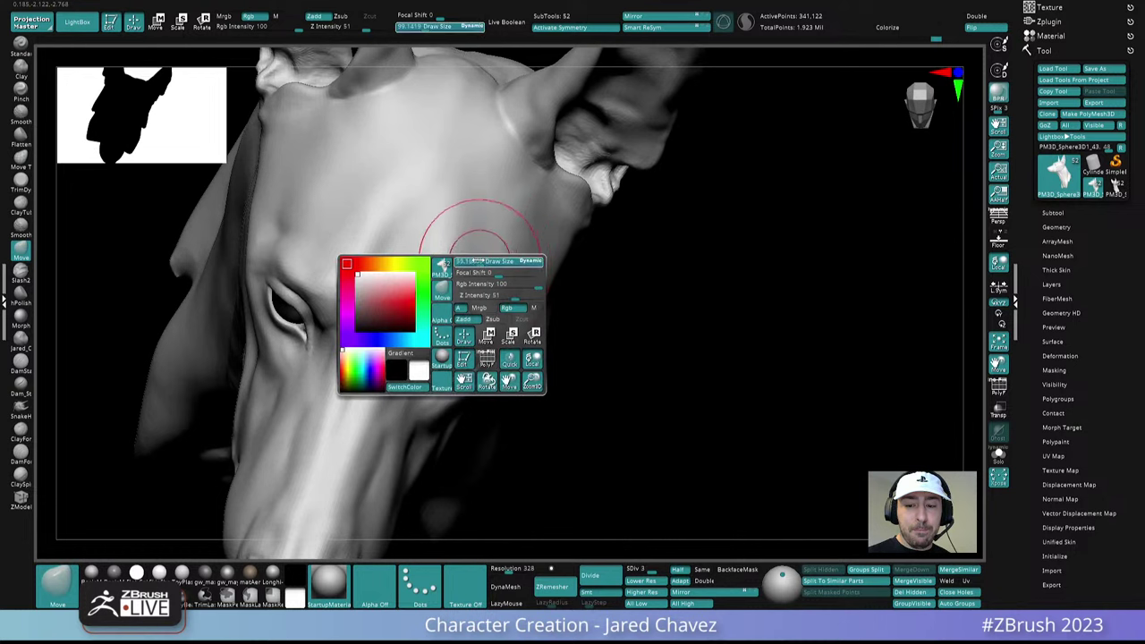
{"action": "left_click_drag", "start_coordinate": [485, 260], "coordinate": [476, 259]}
{"action": "left_click", "coordinate": [20, 452]}
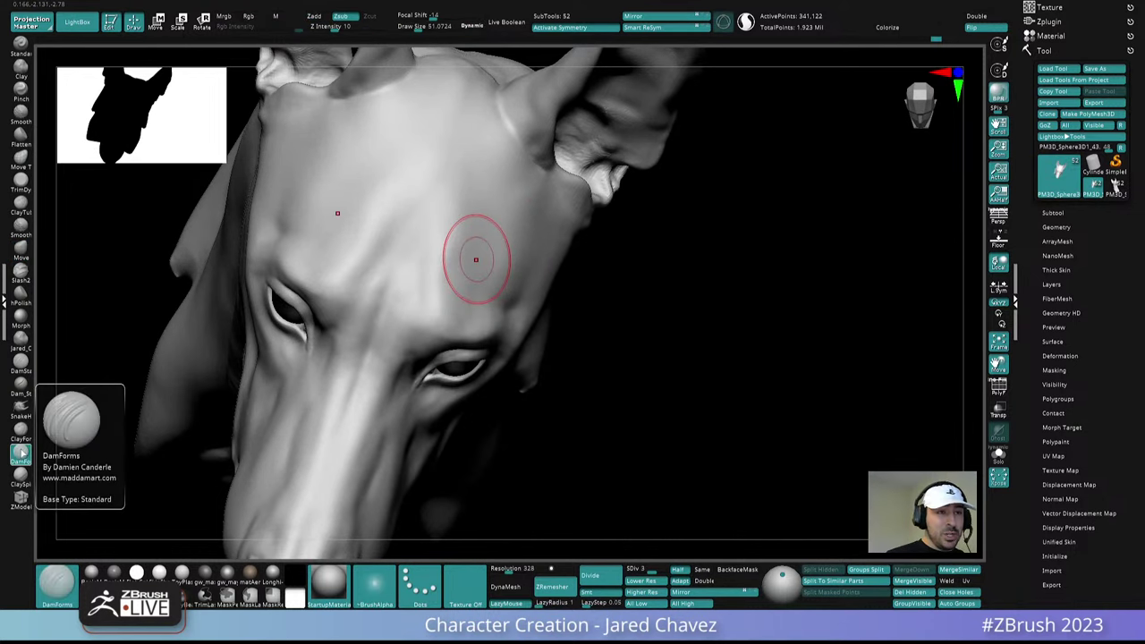
{"action": "right_click_drag", "start_coordinate": [476, 260], "coordinate": [480, 166]}
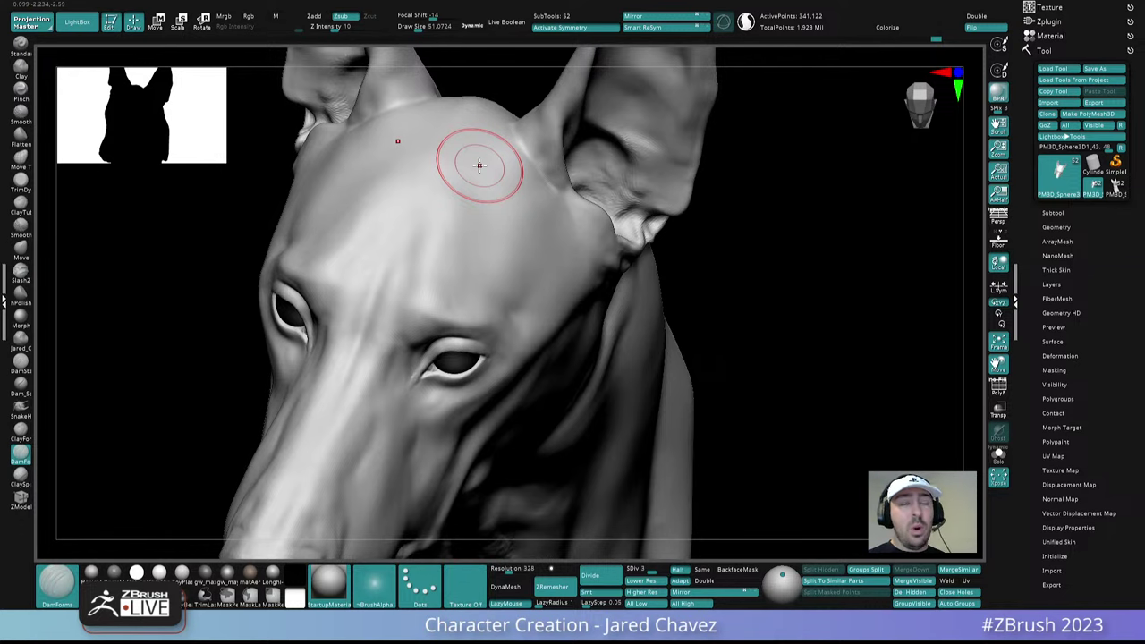
{"action": "mouse_move", "coordinate": [479, 165]}
{"action": "right_mouse_down"}
{"action": "mouse_move", "coordinate": [552, 355]}
{"action": "mouse_move", "coordinate": [629, 245]}
{"action": "mouse_move", "coordinate": [574, 271]}
{"action": "mouse_move", "coordinate": [616, 285]}
{"action": "right_mouse_up"}
{"action": "key", "text": "space"}
{"action": "left_click_drag", "start_coordinate": [614, 293], "coordinate": [607, 294]}
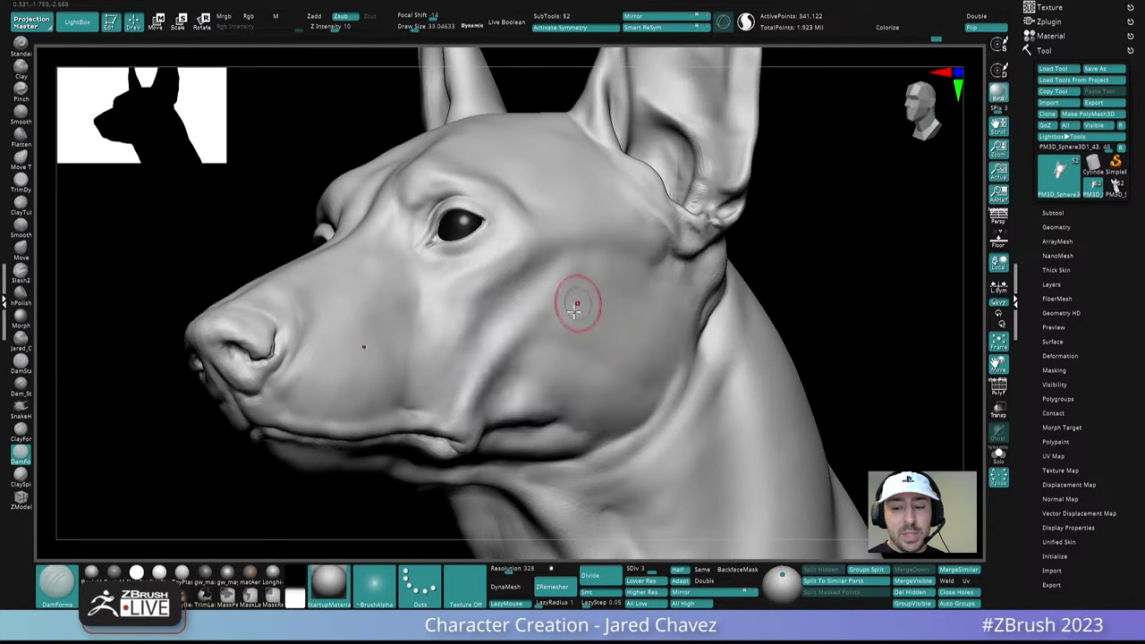
Carve a shallow groove across the cheek behind the eye and smooth it into the surrounding muscle
{"action": "right_click_drag", "start_coordinate": [575, 307], "coordinate": [555, 307]}
{"action": "key", "text": "space"}
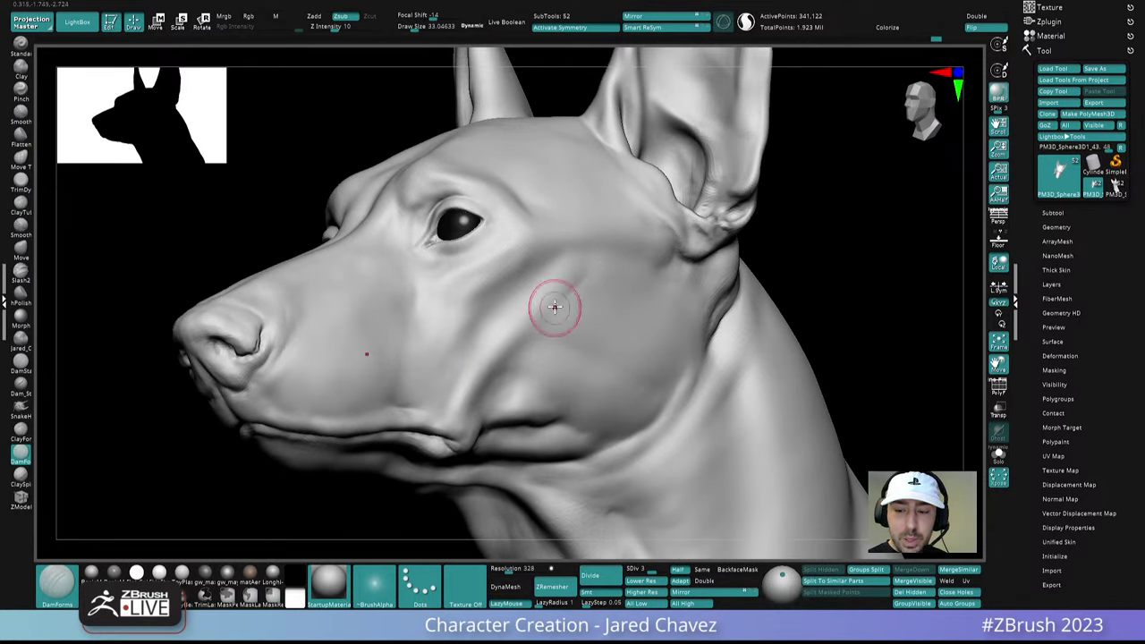
{"action": "left_click_drag", "start_coordinate": [555, 306], "coordinate": [580, 279]}
{"action": "right_click_drag", "start_coordinate": [534, 327], "coordinate": [584, 287]}
{"action": "left_click_drag", "start_coordinate": [585, 287], "coordinate": [567, 289], "text": "shift"}
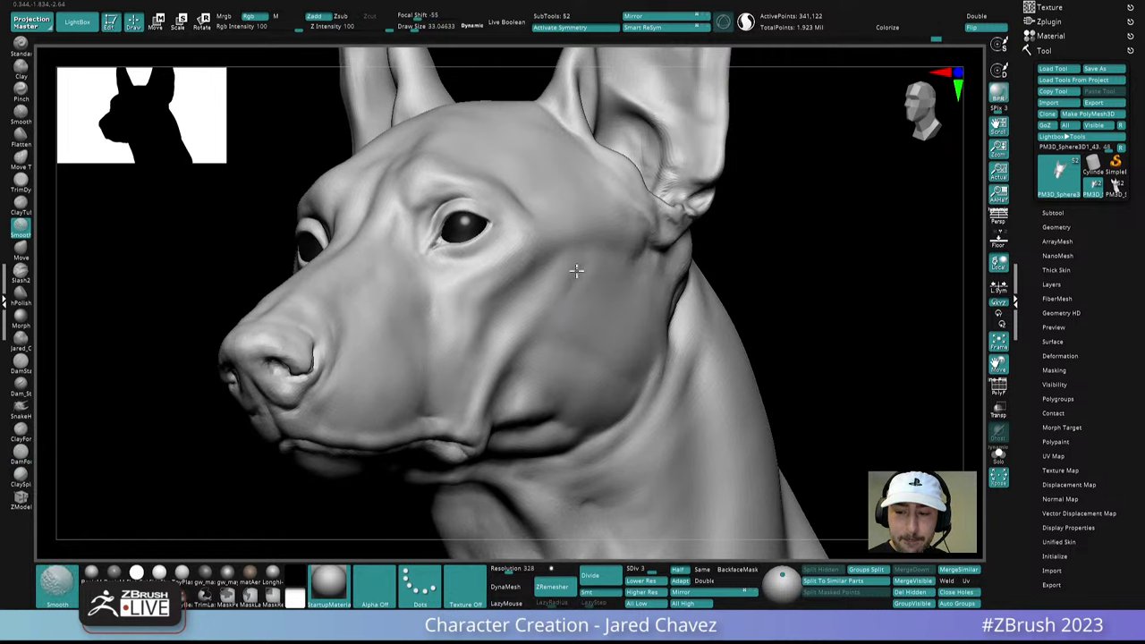
{"action": "right_click_drag", "start_coordinate": [576, 271], "coordinate": [594, 287], "text": "ctrl"}
{"action": "right_click_drag", "start_coordinate": [604, 343], "coordinate": [609, 242], "text": "alt"}
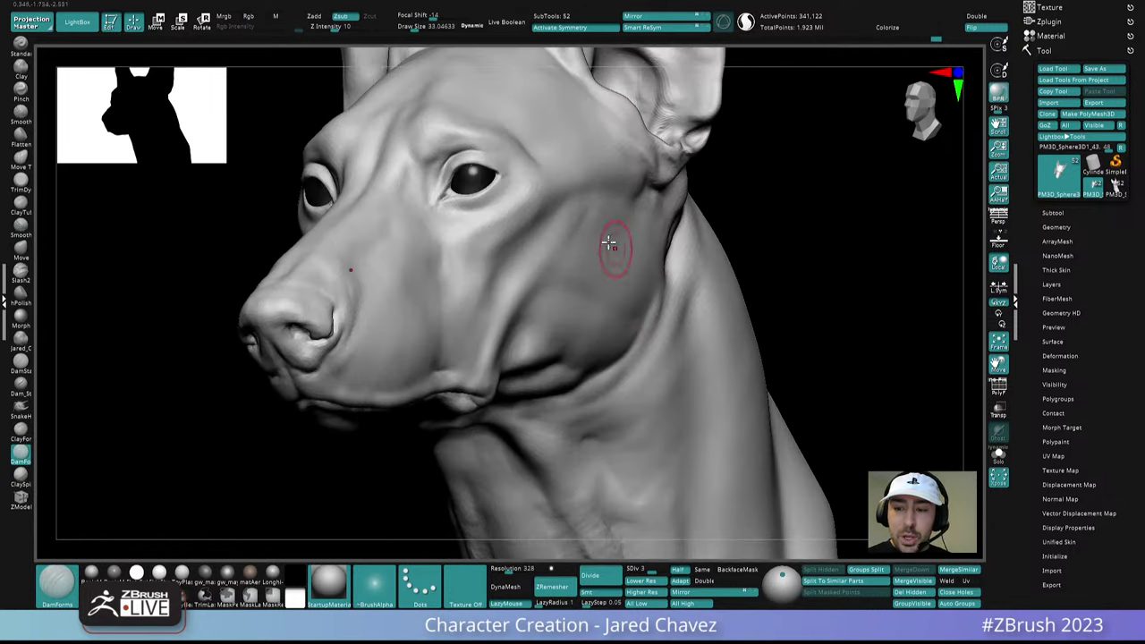
{"action": "left_click_drag", "start_coordinate": [598, 221], "coordinate": [592, 227], "text": "shift"}
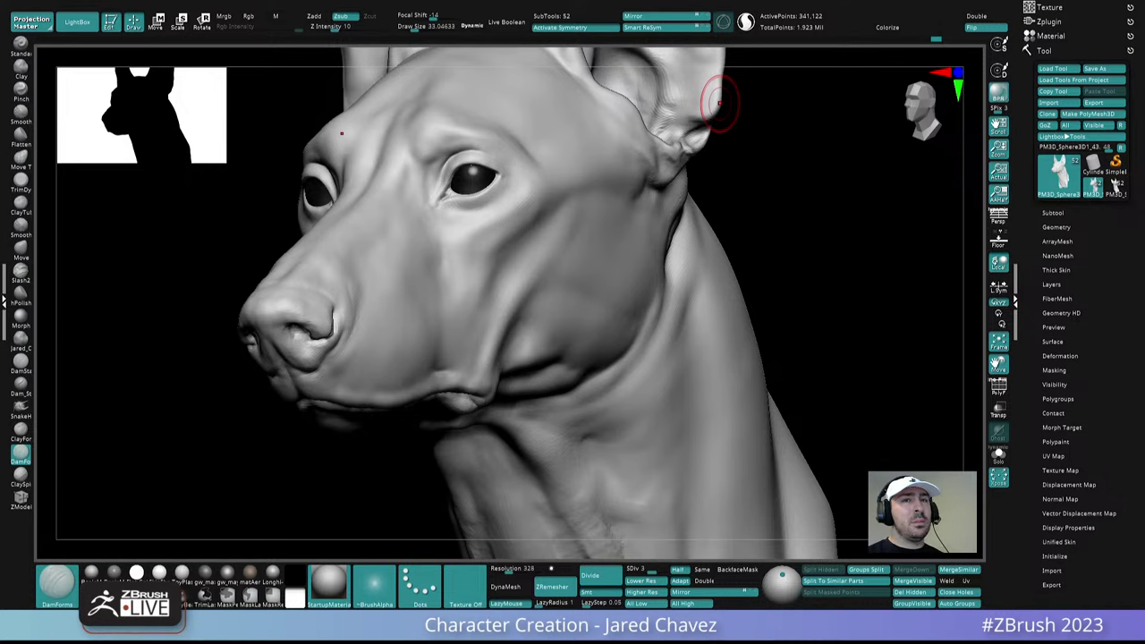
Set the draw size to about 19 and carve the crease between the jaw and neck up toward the ear base
{"action": "mouse_move", "coordinate": [721, 103]}
{"action": "right_mouse_down"}
{"action": "mouse_move", "coordinate": [677, 284]}
{"action": "mouse_move", "coordinate": [553, 275]}
{"action": "mouse_move", "coordinate": [575, 322]}
{"action": "right_mouse_up"}
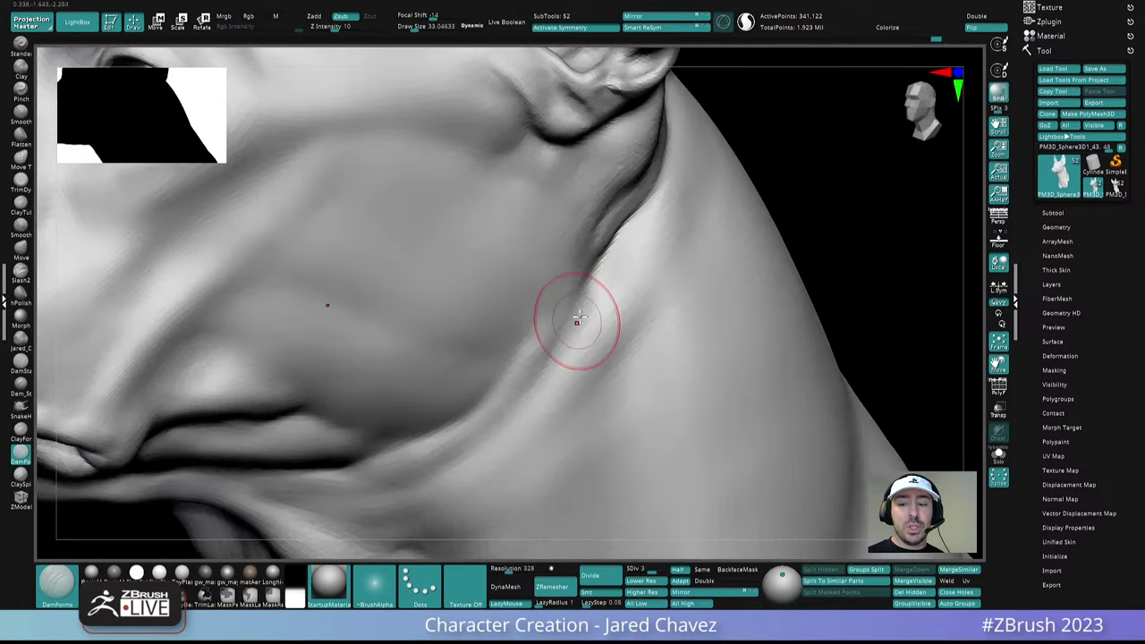
{"action": "left_click_drag", "start_coordinate": [583, 312], "coordinate": [653, 166]}
{"action": "key", "text": "space"}
{"action": "left_click_drag", "start_coordinate": [580, 313], "coordinate": [614, 266]}
{"action": "right_click_drag", "start_coordinate": [614, 267], "coordinate": [585, 278]}
{"action": "mouse_move", "coordinate": [639, 239]}
{"action": "right_mouse_down", "text": "alt"}
{"action": "mouse_move", "coordinate": [560, 334]}
{"action": "mouse_move", "coordinate": [537, 324]}
{"action": "right_mouse_up", "text": "alt"}
{"action": "left_click_drag", "start_coordinate": [656, 188], "coordinate": [649, 199], "text": "shift"}
Smooth the jaw-neck crease from below the ear down to the rear of the cheek
{"action": "right_click_drag", "start_coordinate": [649, 197], "coordinate": [611, 274]}
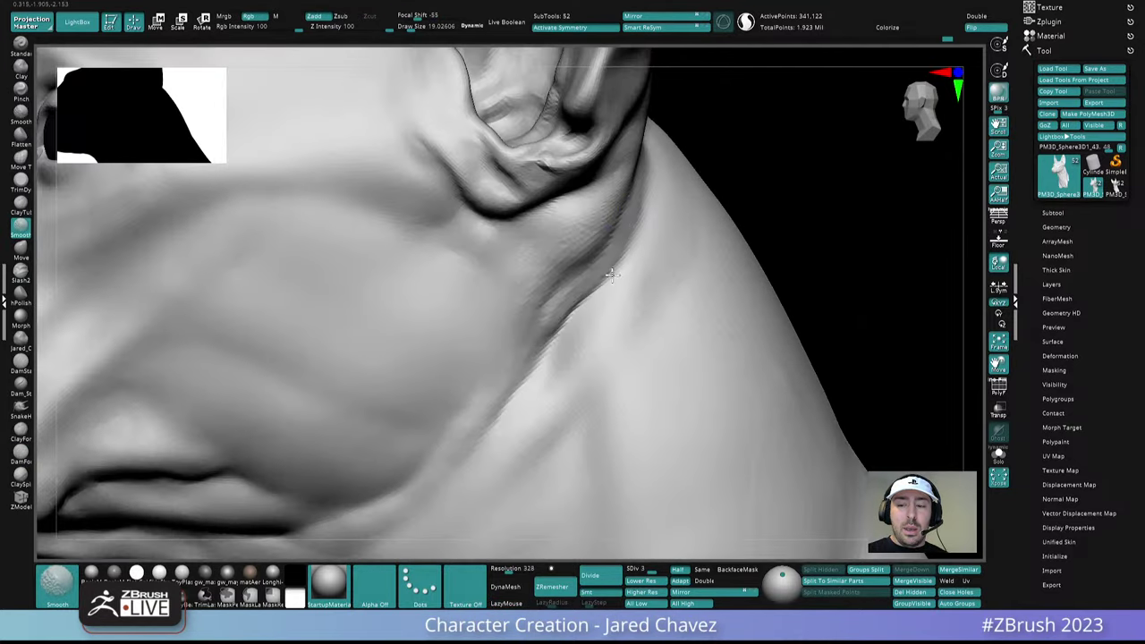
{"action": "left_click_drag", "start_coordinate": [615, 256], "coordinate": [543, 336], "text": "shift"}
{"action": "left_click_drag", "start_coordinate": [511, 376], "coordinate": [557, 328], "text": "shift"}
{"action": "mouse_move", "coordinate": [577, 307]}
{"action": "right_mouse_down"}
{"action": "mouse_move", "coordinate": [562, 275]}
{"action": "mouse_move", "coordinate": [593, 256]}
{"action": "right_mouse_up"}
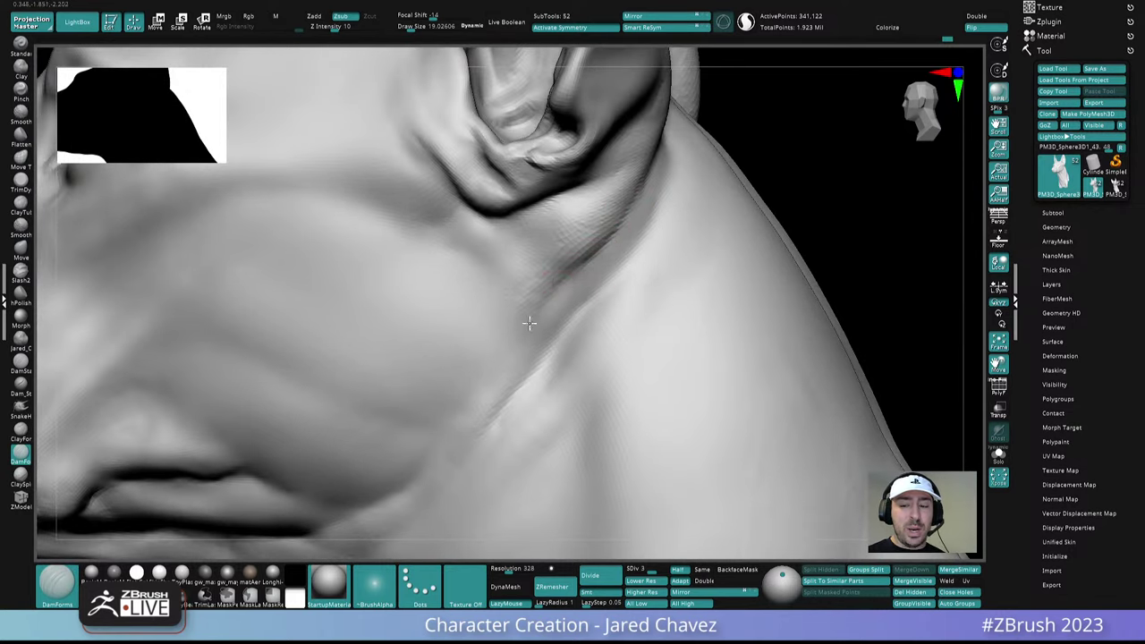
{"action": "right_click_drag", "start_coordinate": [527, 322], "coordinate": [562, 287]}
Deepen the middle of the jaw-neck crease behind the cheek with short DamForms strokes
{"action": "left_click_drag", "start_coordinate": [535, 334], "coordinate": [569, 266]}
{"action": "right_click_drag", "start_coordinate": [551, 348], "coordinate": [535, 326]}
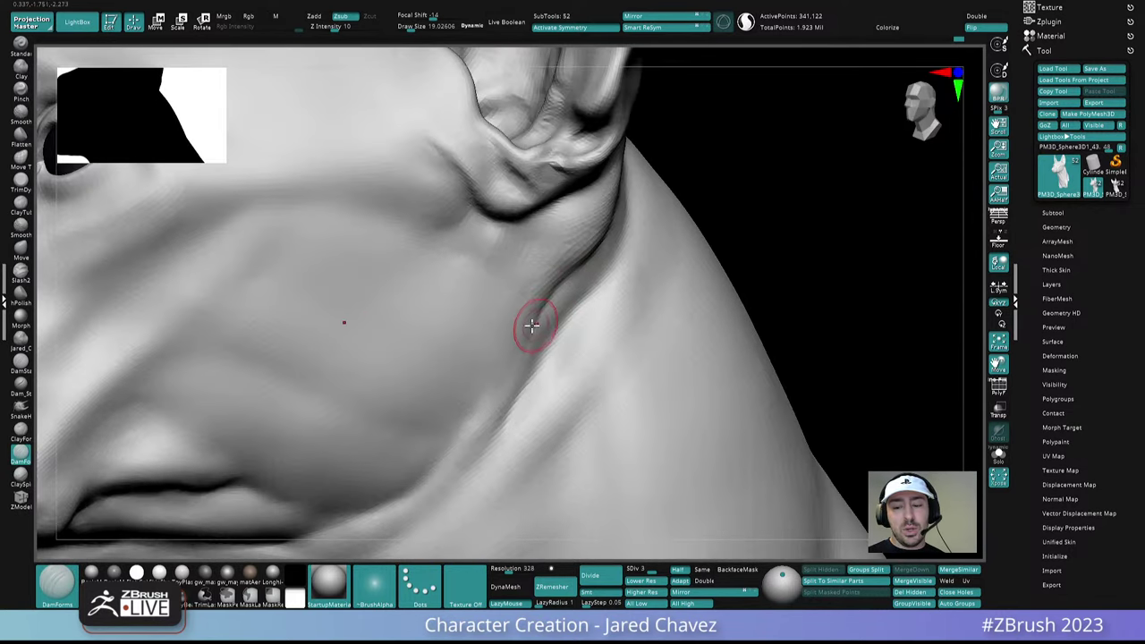
{"action": "mouse_move", "coordinate": [534, 324]}
{"action": "left_mouse_down"}
{"action": "mouse_move", "coordinate": [515, 368]}
{"action": "mouse_move", "coordinate": [557, 333]}
{"action": "left_mouse_up"}
{"action": "mouse_move", "coordinate": [555, 332]}
{"action": "right_mouse_down"}
{"action": "mouse_move", "coordinate": [508, 396]}
{"action": "mouse_move", "coordinate": [527, 187]}
{"action": "right_mouse_up"}
{"action": "right_click_drag", "start_coordinate": [588, 361], "coordinate": [567, 289]}
{"action": "mouse_move", "coordinate": [553, 350]}
{"action": "right_mouse_down", "text": "ctrl"}
{"action": "mouse_move", "coordinate": [560, 424]}
{"action": "mouse_move", "coordinate": [511, 411]}
{"action": "right_mouse_up", "text": "ctrl"}
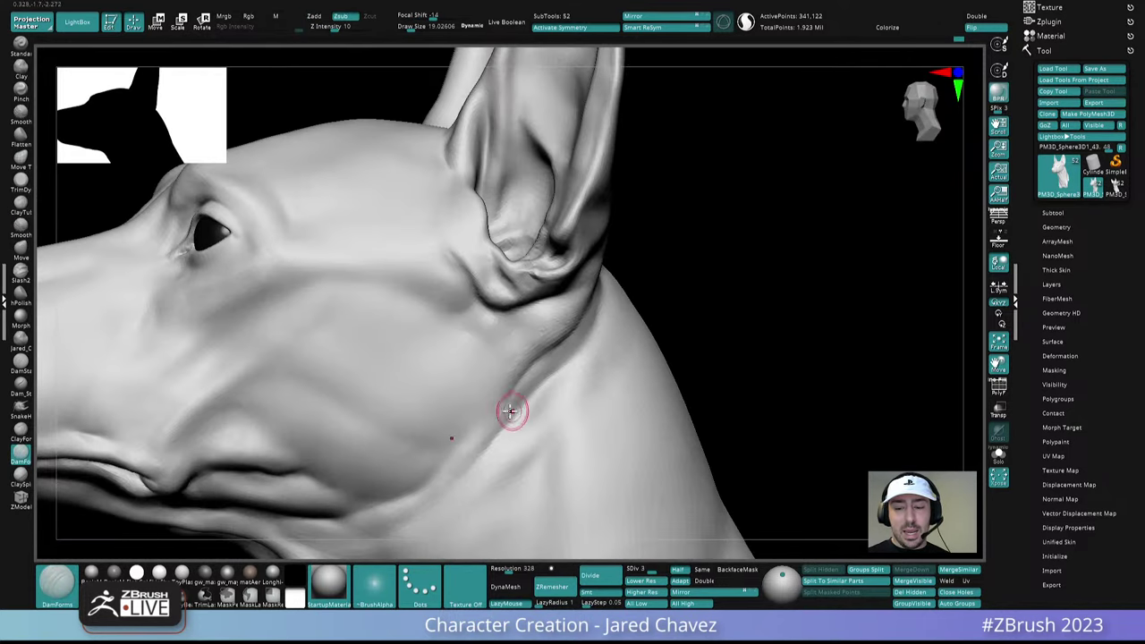
Carve the upper end of the crease just below the ear base and smooth its edge along the neck
{"action": "right_click_drag", "start_coordinate": [544, 376], "coordinate": [578, 363]}
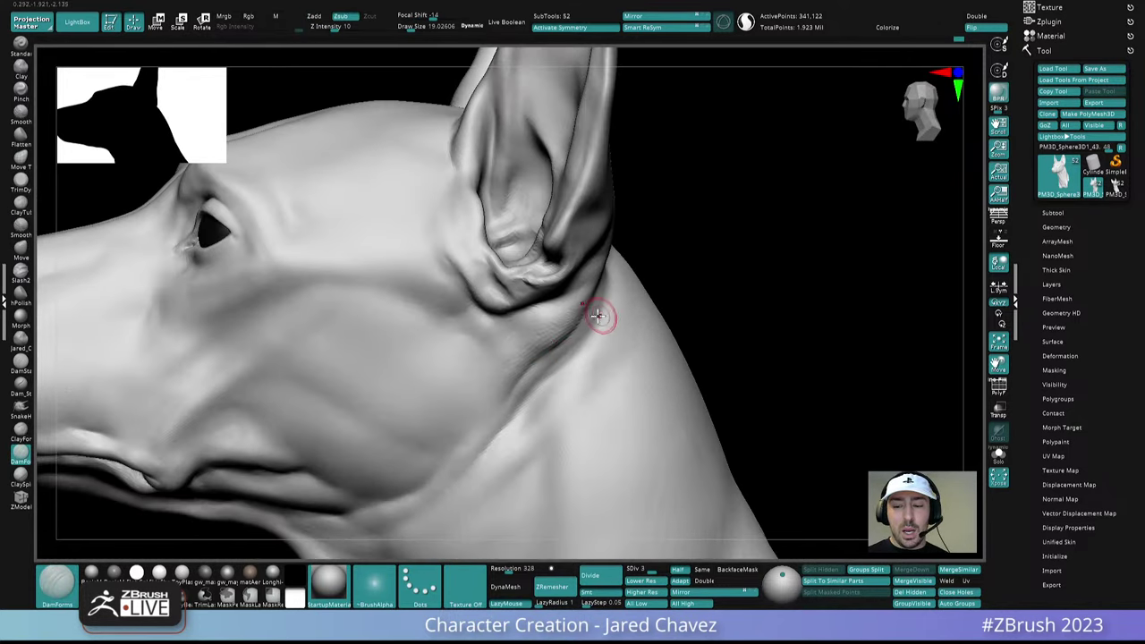
{"action": "right_click_drag", "start_coordinate": [598, 316], "coordinate": [560, 351]}
{"action": "left_click_drag", "start_coordinate": [615, 286], "coordinate": [586, 335]}
{"action": "right_click_drag", "start_coordinate": [581, 337], "coordinate": [614, 289]}
{"action": "left_click_drag", "start_coordinate": [613, 279], "coordinate": [608, 286], "text": "shift"}
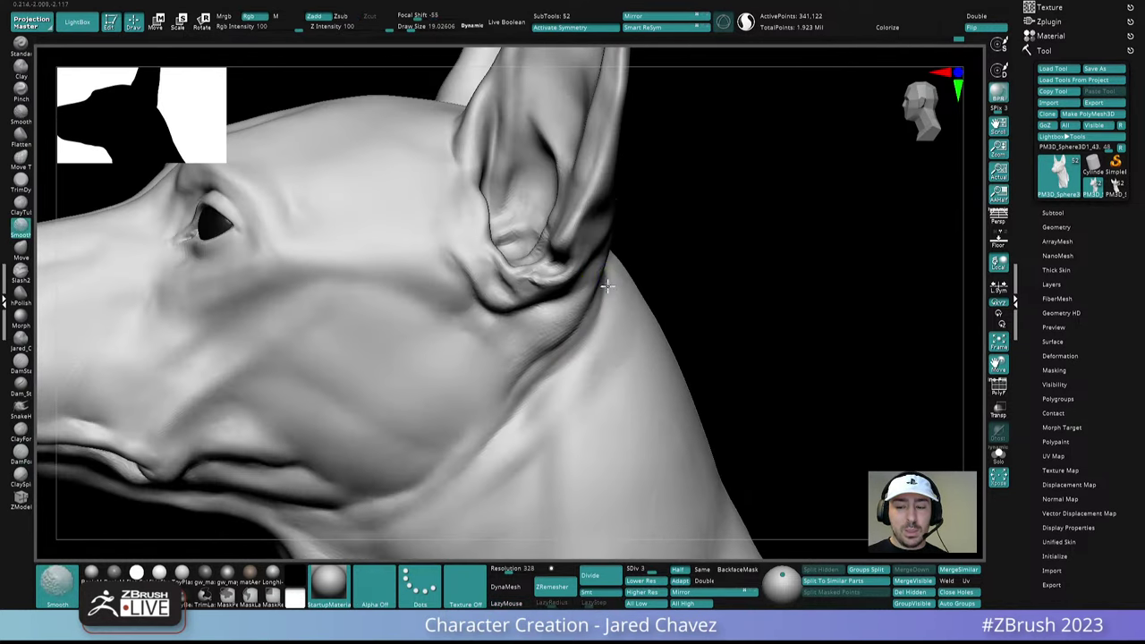
{"action": "left_click_drag", "start_coordinate": [585, 343], "coordinate": [524, 395], "text": "shift"}
{"action": "right_click_drag", "start_coordinate": [586, 389], "coordinate": [605, 258], "text": "ctrl"}
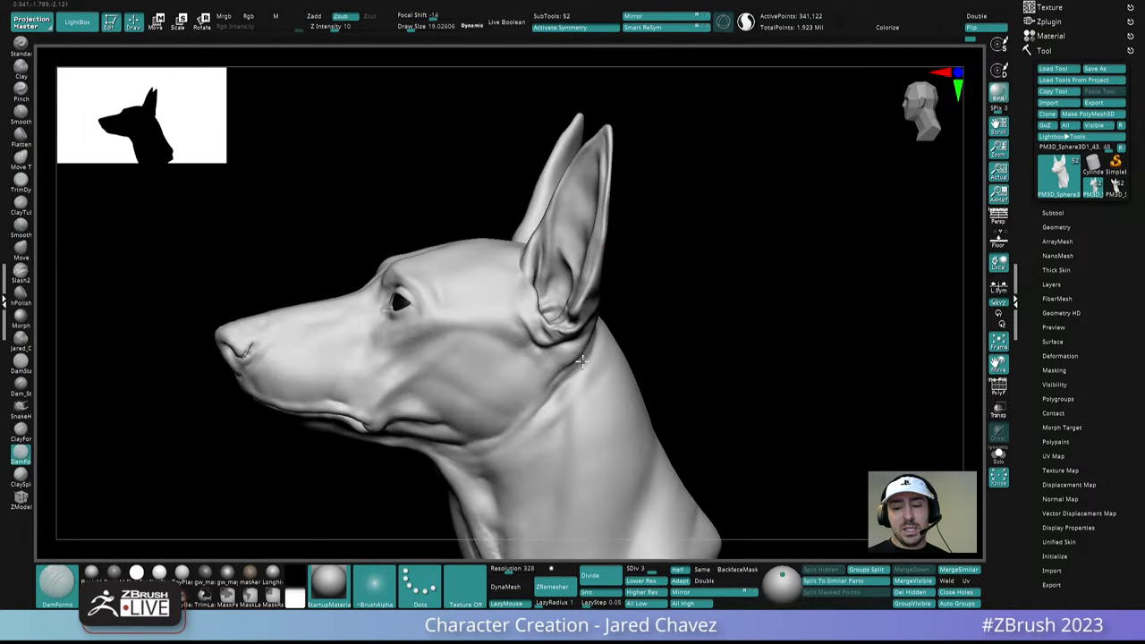
Smooth the lower cheek surface above the jawline
{"action": "mouse_move", "coordinate": [581, 360]}
{"action": "right_mouse_down"}
{"action": "mouse_move", "coordinate": [567, 340]}
{"action": "mouse_move", "coordinate": [589, 386]}
{"action": "right_mouse_up"}
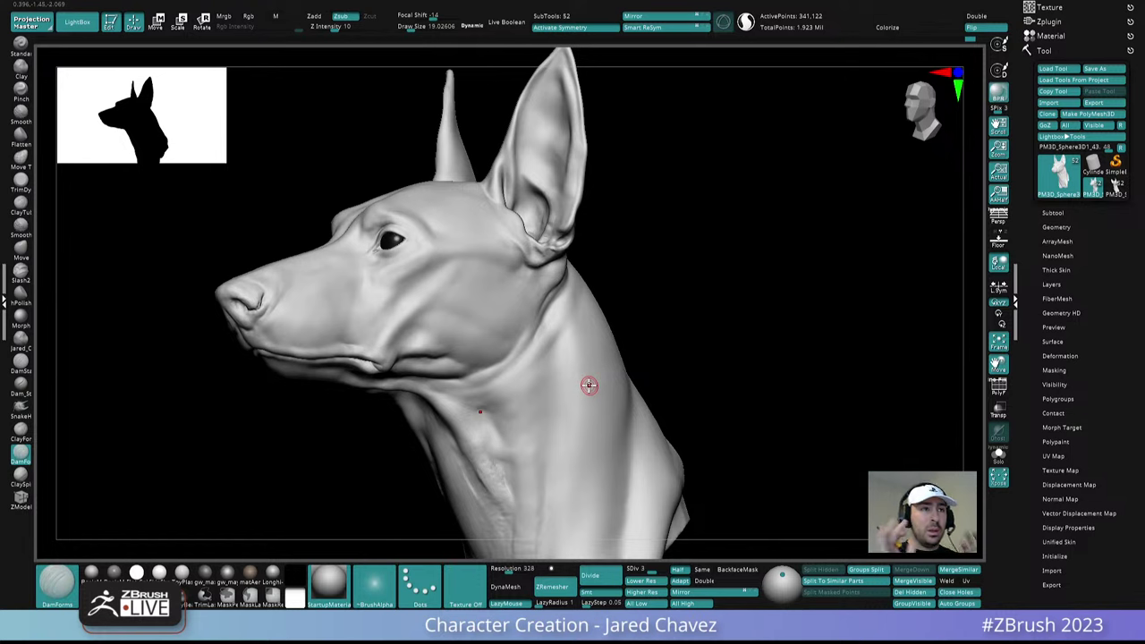
{"action": "mouse_move", "coordinate": [529, 361]}
{"action": "right_mouse_down"}
{"action": "mouse_move", "coordinate": [537, 340]}
{"action": "mouse_move", "coordinate": [542, 373]}
{"action": "mouse_move", "coordinate": [469, 339]}
{"action": "right_mouse_up"}
{"action": "left_click_drag", "start_coordinate": [469, 339], "coordinate": [490, 346], "text": "shift"}
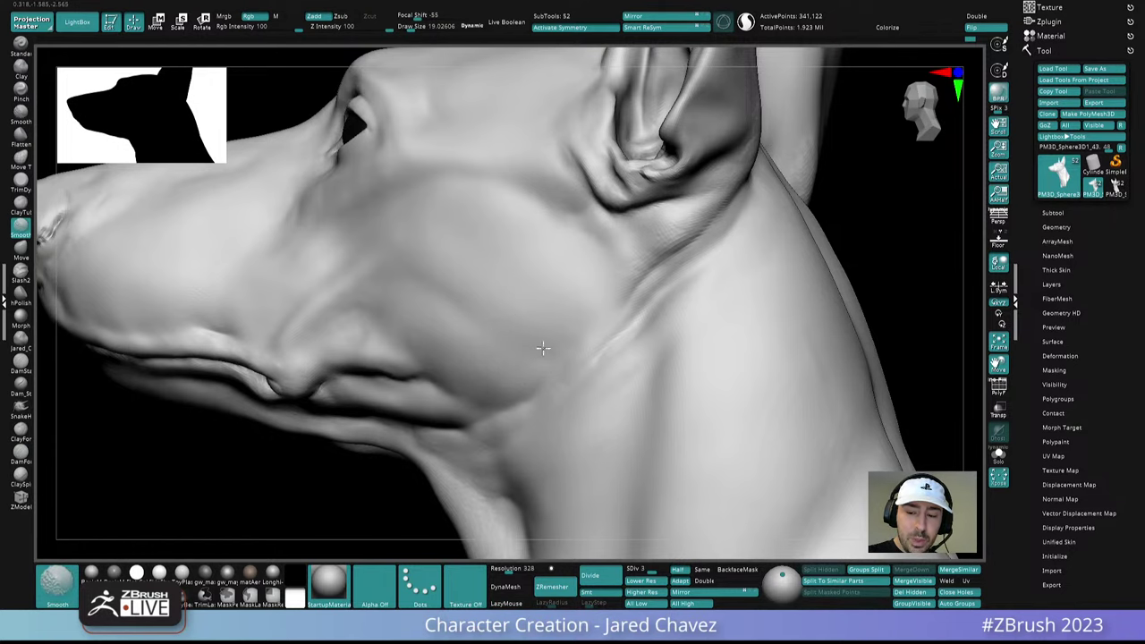
{"action": "mouse_move", "coordinate": [477, 369]}
{"action": "right_mouse_down", "text": "ctrl"}
{"action": "mouse_move", "coordinate": [470, 176]}
{"action": "mouse_move", "coordinate": [529, 365]}
{"action": "mouse_move", "coordinate": [627, 304]}
{"action": "mouse_move", "coordinate": [601, 357]}
{"action": "mouse_move", "coordinate": [649, 363]}
{"action": "mouse_move", "coordinate": [621, 285]}
{"action": "mouse_move", "coordinate": [572, 295]}
{"action": "right_mouse_up", "text": "ctrl"}
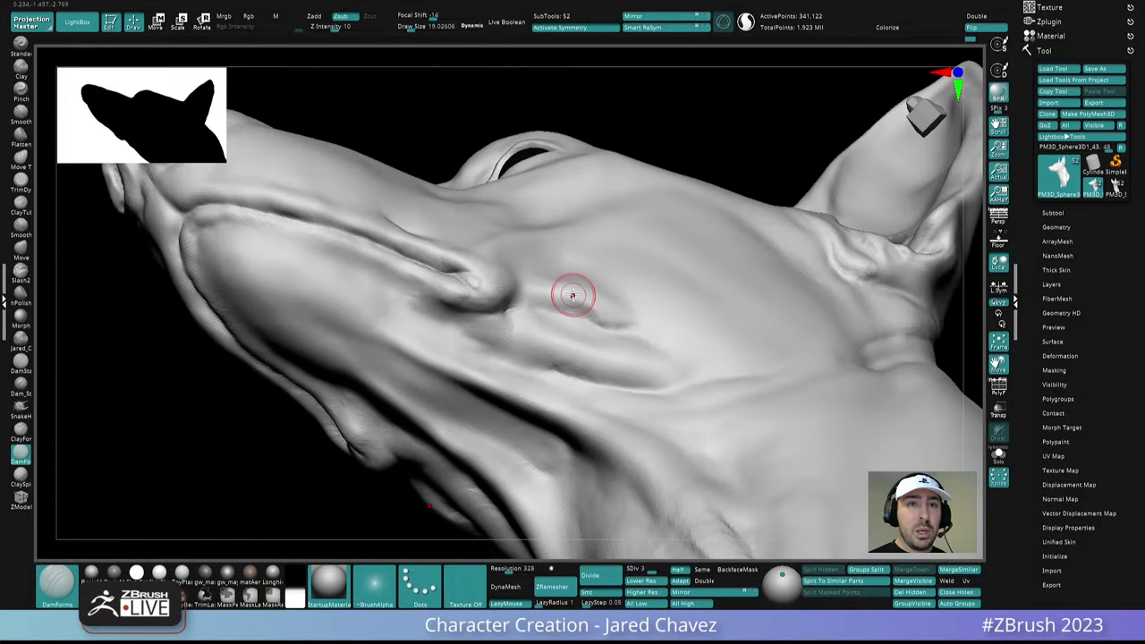
Work along the upper crease running back from the mouth corner with the ClayForms brush at a draw size of about 13.5
{"action": "left_click", "coordinate": [22, 434]}
{"action": "mouse_move", "coordinate": [429, 269]}
{"action": "right_mouse_down"}
{"action": "mouse_move", "coordinate": [549, 243]}
{"action": "mouse_move", "coordinate": [605, 345]}
{"action": "mouse_move", "coordinate": [460, 242]}
{"action": "mouse_move", "coordinate": [582, 358]}
{"action": "mouse_move", "coordinate": [537, 295]}
{"action": "mouse_move", "coordinate": [561, 267]}
{"action": "mouse_move", "coordinate": [565, 327]}
{"action": "mouse_move", "coordinate": [578, 323]}
{"action": "mouse_move", "coordinate": [583, 366]}
{"action": "mouse_move", "coordinate": [580, 330]}
{"action": "right_mouse_up"}
{"action": "key", "text": "space"}
{"action": "left_click_drag", "start_coordinate": [587, 347], "coordinate": [575, 339]}
{"action": "right_click_drag", "start_coordinate": [591, 334], "coordinate": [645, 330]}
{"action": "left_click_drag", "start_coordinate": [663, 289], "coordinate": [687, 268]}
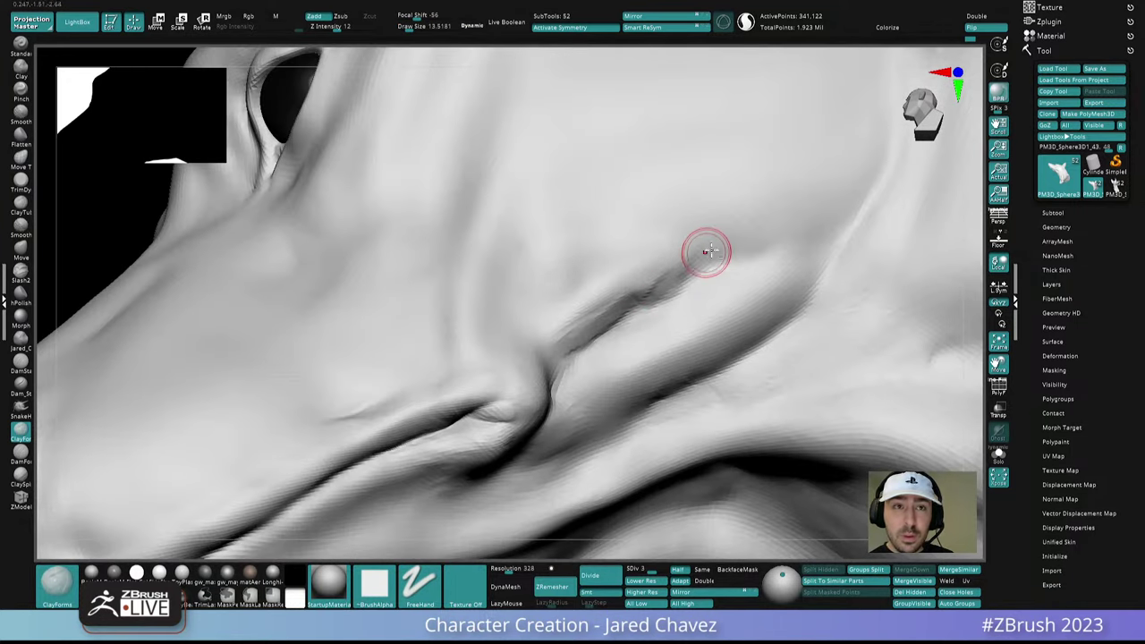
Build up and round off the rear end of the long fold behind the mouth corner with short ClayForms strokes
{"action": "mouse_move", "coordinate": [706, 252]}
{"action": "right_mouse_down", "text": "alt"}
{"action": "mouse_move", "coordinate": [629, 277]}
{"action": "mouse_move", "coordinate": [706, 287]}
{"action": "mouse_move", "coordinate": [743, 271]}
{"action": "mouse_move", "coordinate": [725, 300]}
{"action": "right_mouse_up", "text": "alt"}
{"action": "left_click_drag", "start_coordinate": [725, 301], "coordinate": [736, 287]}
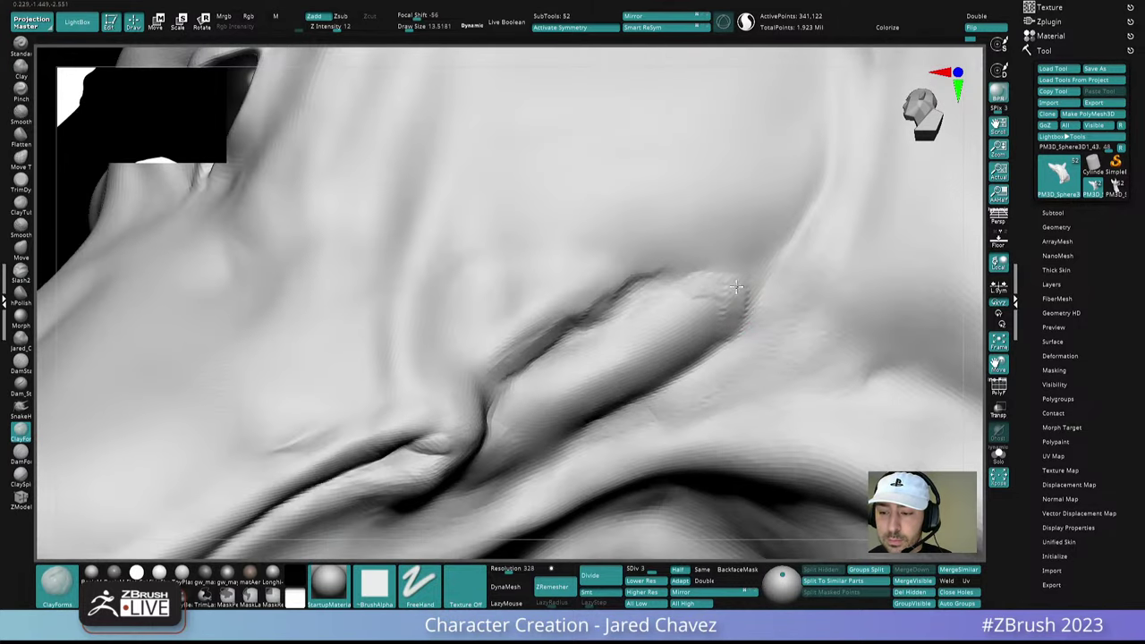
{"action": "left_click_drag", "start_coordinate": [684, 347], "coordinate": [660, 312]}
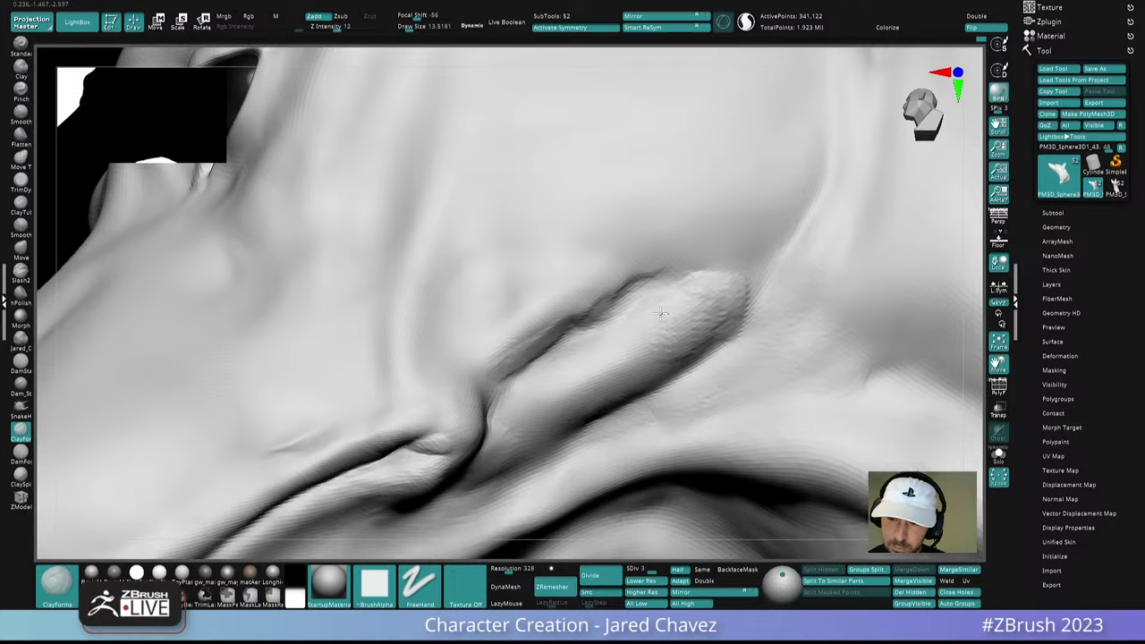
{"action": "right_click_drag", "start_coordinate": [669, 348], "coordinate": [639, 184], "text": "ctrl"}
{"action": "right_click_drag", "start_coordinate": [710, 319], "coordinate": [713, 308], "text": "ctrl"}
{"action": "left_click_drag", "start_coordinate": [689, 290], "coordinate": [720, 302]}
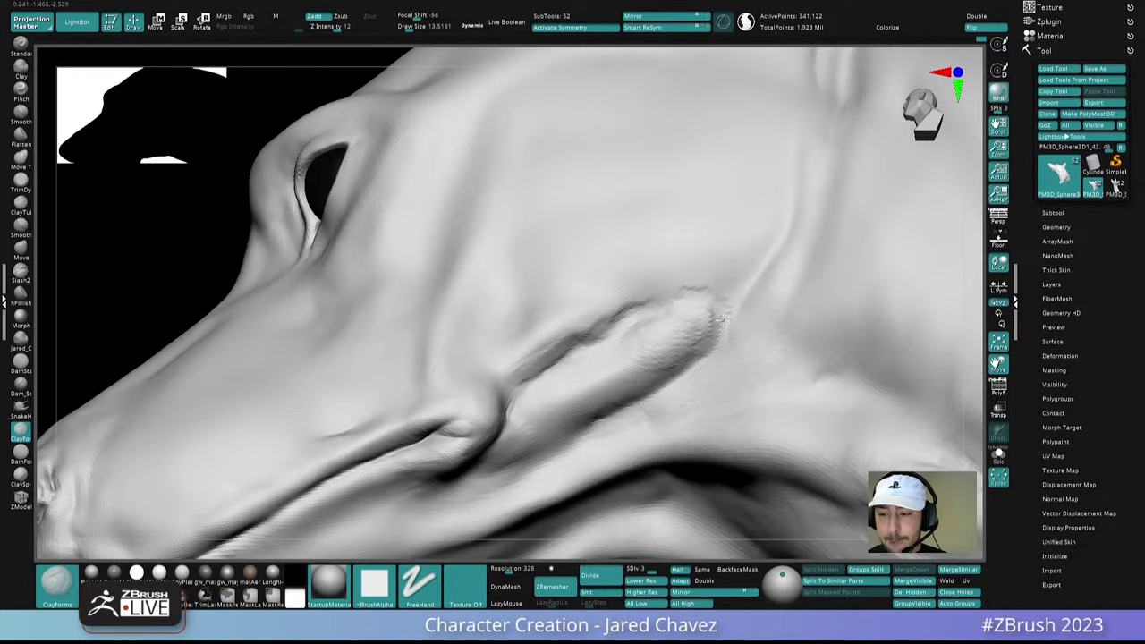
Add a smaller raised fold on the cheek just above the long fold behind the mouth corner
{"action": "mouse_move", "coordinate": [732, 311]}
{"action": "right_mouse_down"}
{"action": "mouse_move", "coordinate": [588, 284]}
{"action": "mouse_move", "coordinate": [608, 250]}
{"action": "right_mouse_up"}
{"action": "left_click_drag", "start_coordinate": [582, 256], "coordinate": [616, 228]}
{"action": "mouse_move", "coordinate": [615, 229]}
{"action": "right_mouse_down", "text": "ctrl"}
{"action": "mouse_move", "coordinate": [589, 157]}
{"action": "mouse_move", "coordinate": [563, 312]}
{"action": "mouse_move", "coordinate": [613, 334]}
{"action": "right_mouse_up", "text": "ctrl"}
{"action": "mouse_move", "coordinate": [605, 310]}
{"action": "left_mouse_down"}
{"action": "mouse_move", "coordinate": [596, 299]}
{"action": "mouse_move", "coordinate": [634, 299]}
{"action": "left_mouse_up"}
{"action": "mouse_move", "coordinate": [602, 228]}
{"action": "right_mouse_down"}
{"action": "mouse_move", "coordinate": [632, 296]}
{"action": "mouse_move", "coordinate": [565, 253]}
{"action": "mouse_move", "coordinate": [600, 264]}
{"action": "mouse_move", "coordinate": [596, 249]}
{"action": "right_mouse_up"}
{"action": "right_click", "coordinate": [595, 259]}
{"action": "mouse_move", "coordinate": [595, 244]}
{"action": "left_mouse_down"}
{"action": "mouse_move", "coordinate": [586, 256]}
{"action": "mouse_move", "coordinate": [613, 262]}
{"action": "left_mouse_up"}
{"action": "mouse_move", "coordinate": [618, 265]}
{"action": "right_mouse_down", "text": "ctrl"}
{"action": "mouse_move", "coordinate": [639, 248]}
{"action": "mouse_move", "coordinate": [622, 327]}
{"action": "mouse_move", "coordinate": [657, 310]}
{"action": "mouse_move", "coordinate": [647, 322]}
{"action": "mouse_move", "coordinate": [636, 309]}
{"action": "right_mouse_up", "text": "ctrl"}
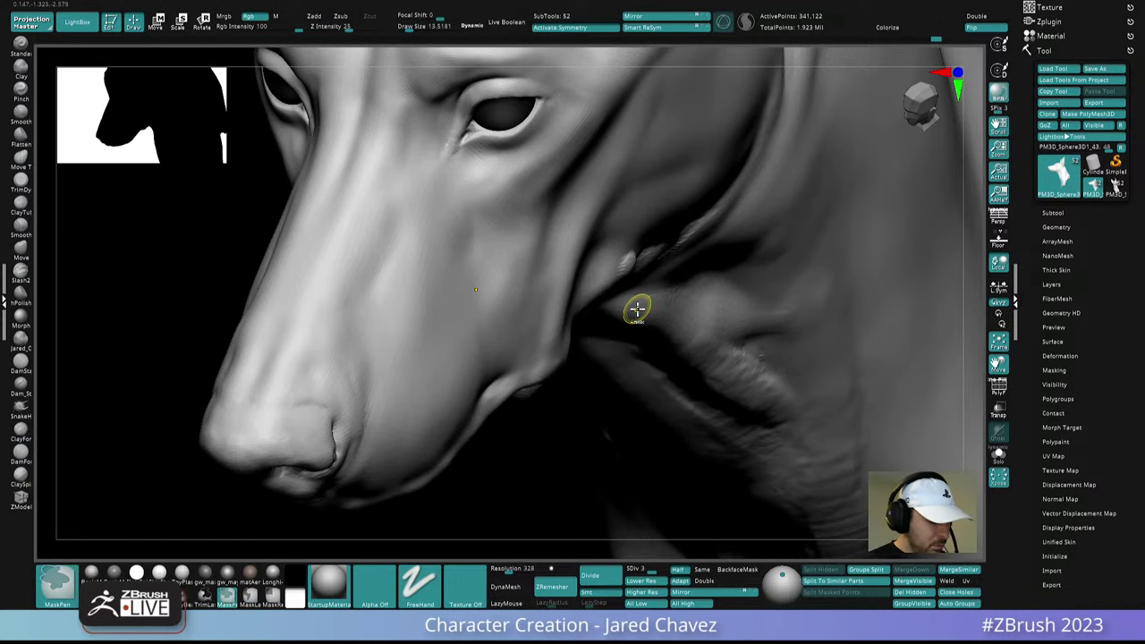
Set the Move brush's draw size to about 23 and examine the cheek folds from below and from the side
{"action": "right_click", "coordinate": [626, 263]}
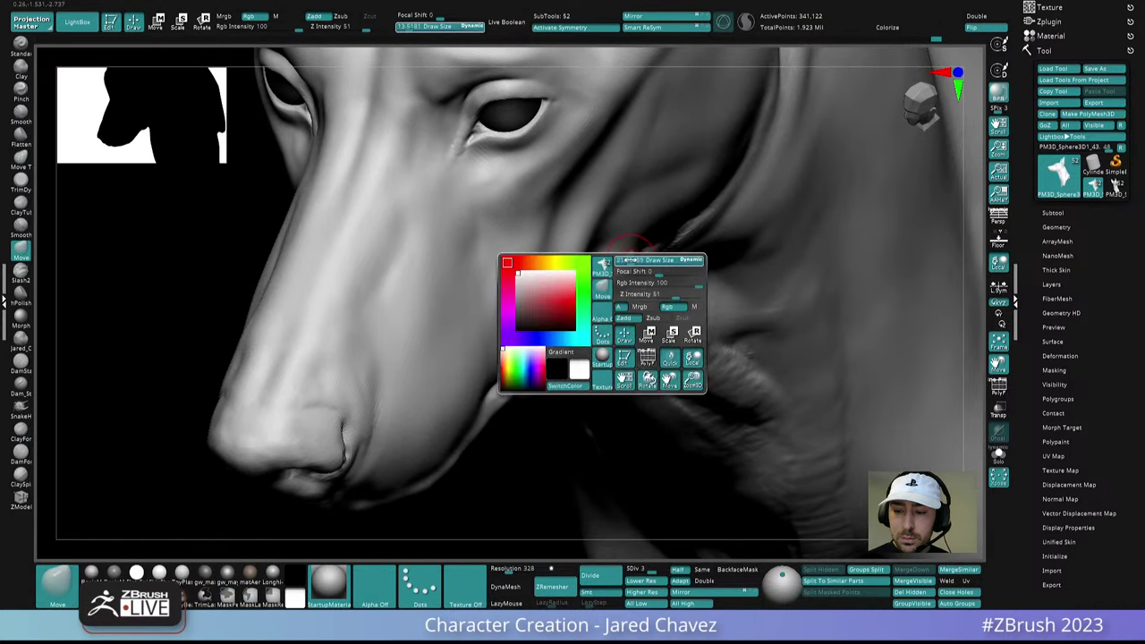
{"action": "left_click_drag", "start_coordinate": [627, 261], "coordinate": [631, 259]}
{"action": "mouse_move", "coordinate": [621, 255]}
{"action": "right_mouse_down"}
{"action": "mouse_move", "coordinate": [614, 274]}
{"action": "mouse_move", "coordinate": [620, 225]}
{"action": "right_mouse_up"}
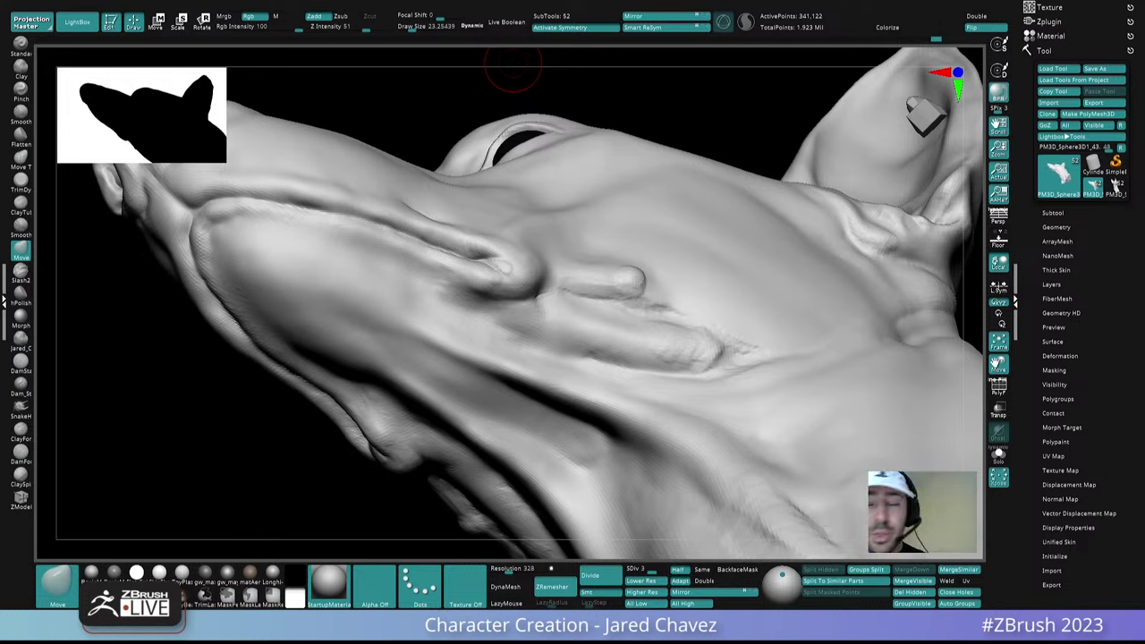
{"action": "right_click_drag", "start_coordinate": [675, 286], "coordinate": [690, 357]}
{"action": "mouse_move", "coordinate": [658, 313]}
{"action": "right_mouse_down"}
{"action": "mouse_move", "coordinate": [670, 281]}
{"action": "mouse_move", "coordinate": [646, 328]}
{"action": "mouse_move", "coordinate": [624, 322]}
{"action": "right_mouse_up"}
{"action": "left_click_drag", "start_coordinate": [431, 263], "coordinate": [437, 327], "text": "shift"}
{"action": "right_click_drag", "start_coordinate": [499, 312], "coordinate": [474, 260], "text": "ctrl"}
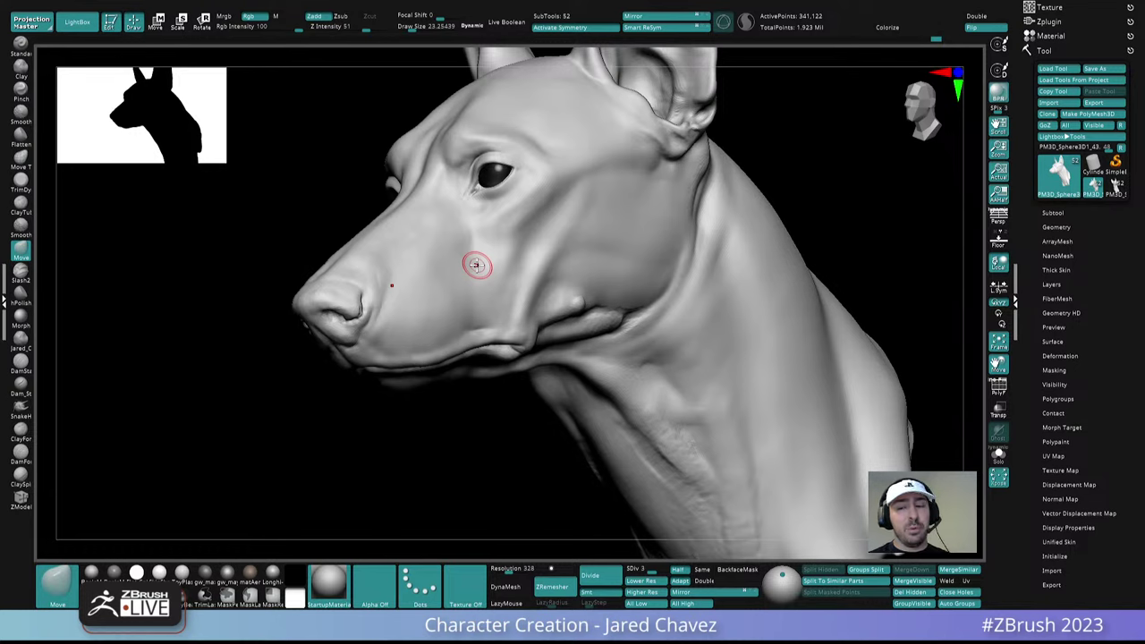
{"action": "mouse_move", "coordinate": [535, 237]}
{"action": "right_mouse_down"}
{"action": "mouse_move", "coordinate": [545, 259]}
{"action": "mouse_move", "coordinate": [535, 251]}
{"action": "right_mouse_up"}
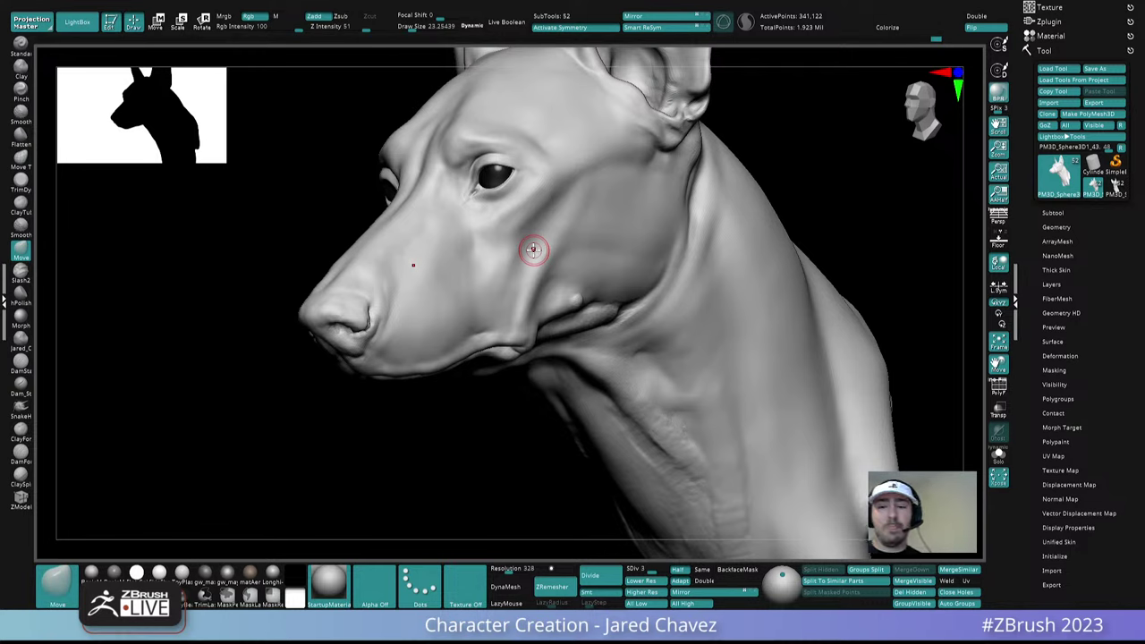
{"action": "mouse_move", "coordinate": [534, 251]}
{"action": "right_mouse_down"}
{"action": "mouse_move", "coordinate": [621, 220]}
{"action": "mouse_move", "coordinate": [573, 299]}
{"action": "mouse_move", "coordinate": [516, 254]}
{"action": "mouse_move", "coordinate": [526, 287]}
{"action": "mouse_move", "coordinate": [578, 263]}
{"action": "mouse_move", "coordinate": [565, 254]}
{"action": "right_mouse_up"}
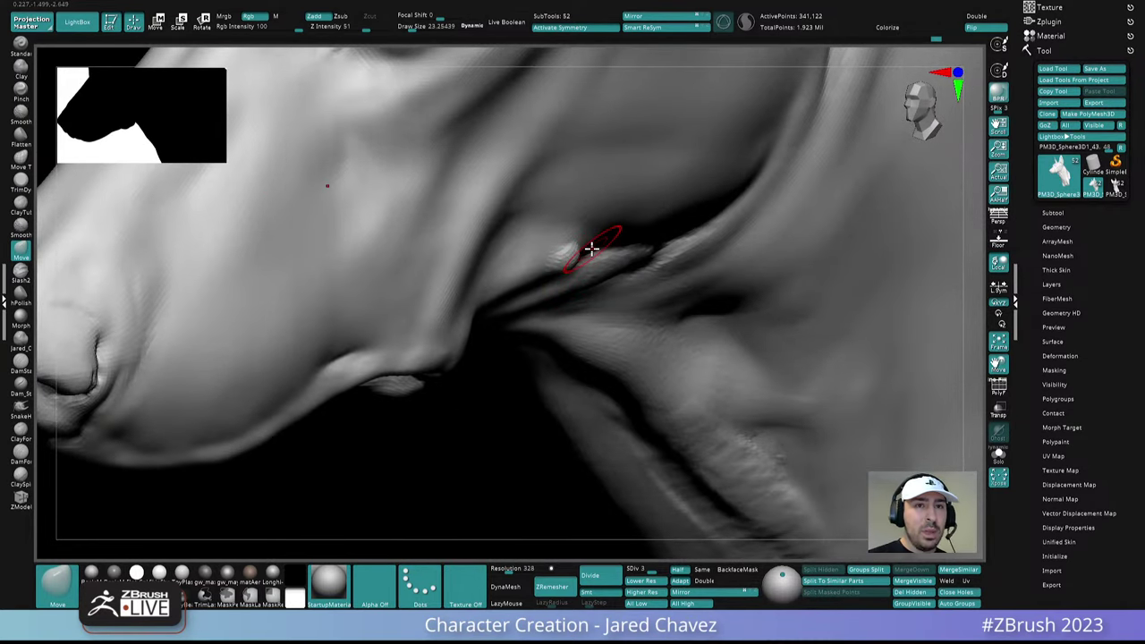
{"action": "right_click_drag", "start_coordinate": [590, 249], "coordinate": [572, 260]}
Build up the small cheek fold toward the mouth corner using ClayForms with a draw size of about 17
{"action": "left_click", "coordinate": [20, 431]}
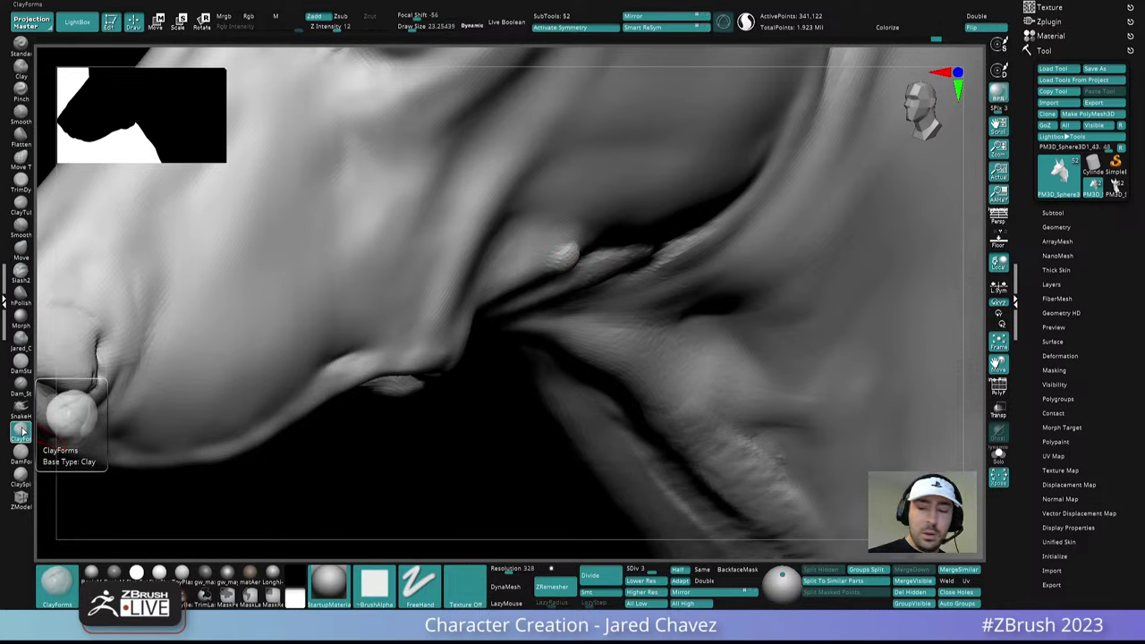
{"action": "right_click_drag", "start_coordinate": [561, 195], "coordinate": [543, 236]}
{"action": "key", "text": "space"}
{"action": "left_click_drag", "start_coordinate": [542, 238], "coordinate": [531, 239]}
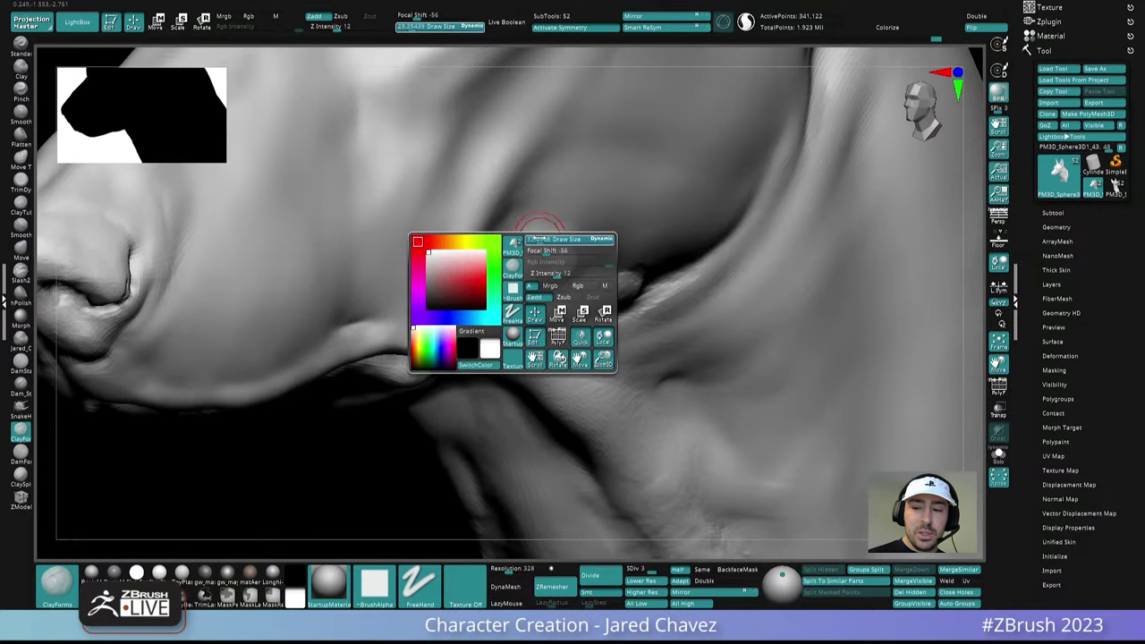
{"action": "mouse_move", "coordinate": [519, 236]}
{"action": "right_mouse_down"}
{"action": "mouse_move", "coordinate": [498, 267]}
{"action": "mouse_move", "coordinate": [498, 298]}
{"action": "mouse_move", "coordinate": [521, 288]}
{"action": "right_mouse_up"}
{"action": "mouse_move", "coordinate": [530, 312]}
{"action": "left_mouse_down"}
{"action": "mouse_move", "coordinate": [494, 332]}
{"action": "mouse_move", "coordinate": [490, 354]}
{"action": "left_mouse_up"}
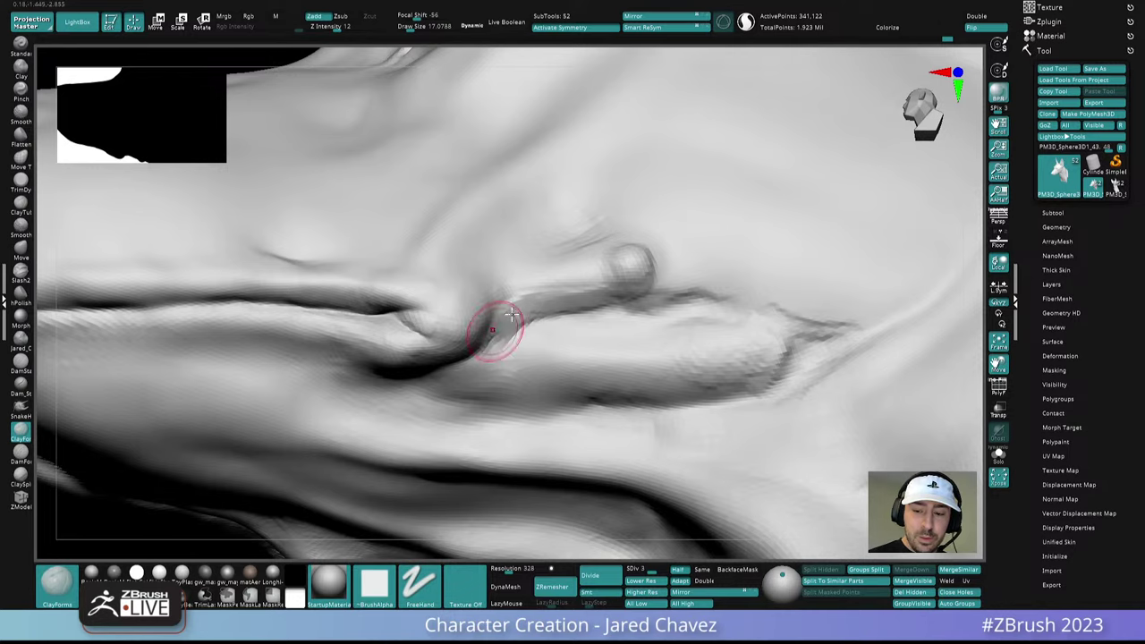
{"action": "mouse_move", "coordinate": [499, 334]}
{"action": "right_mouse_down"}
{"action": "mouse_move", "coordinate": [509, 352]}
{"action": "mouse_move", "coordinate": [576, 343]}
{"action": "right_mouse_up"}
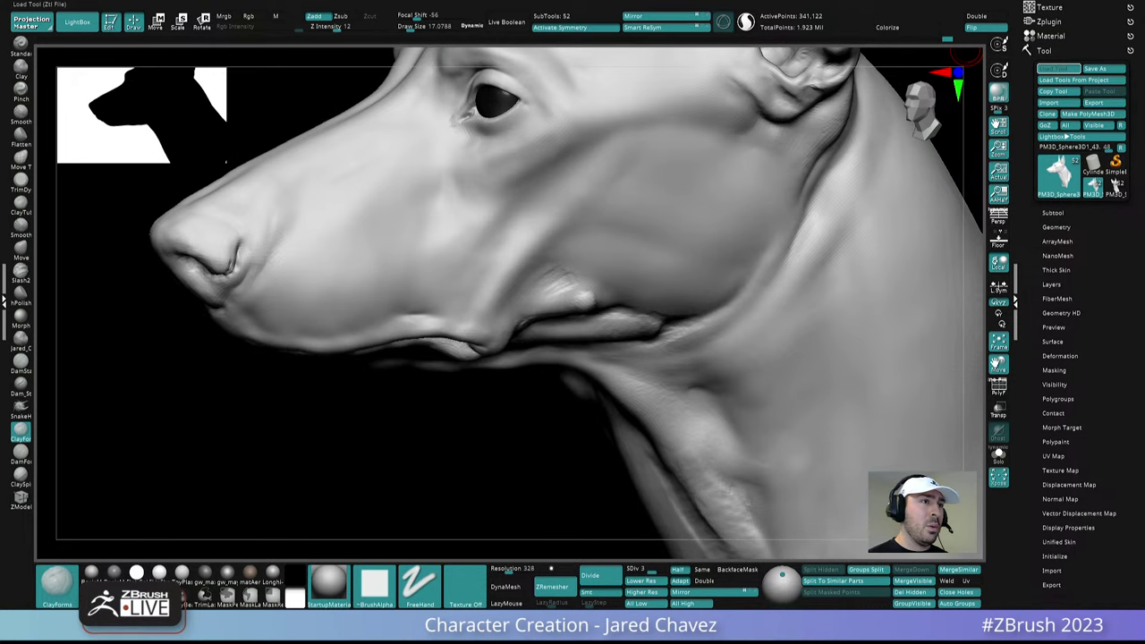
View the full-body dog block-out for comparison, return to the dog bust and examine its head and neck
{"action": "left_click", "coordinate": [1116, 182]}
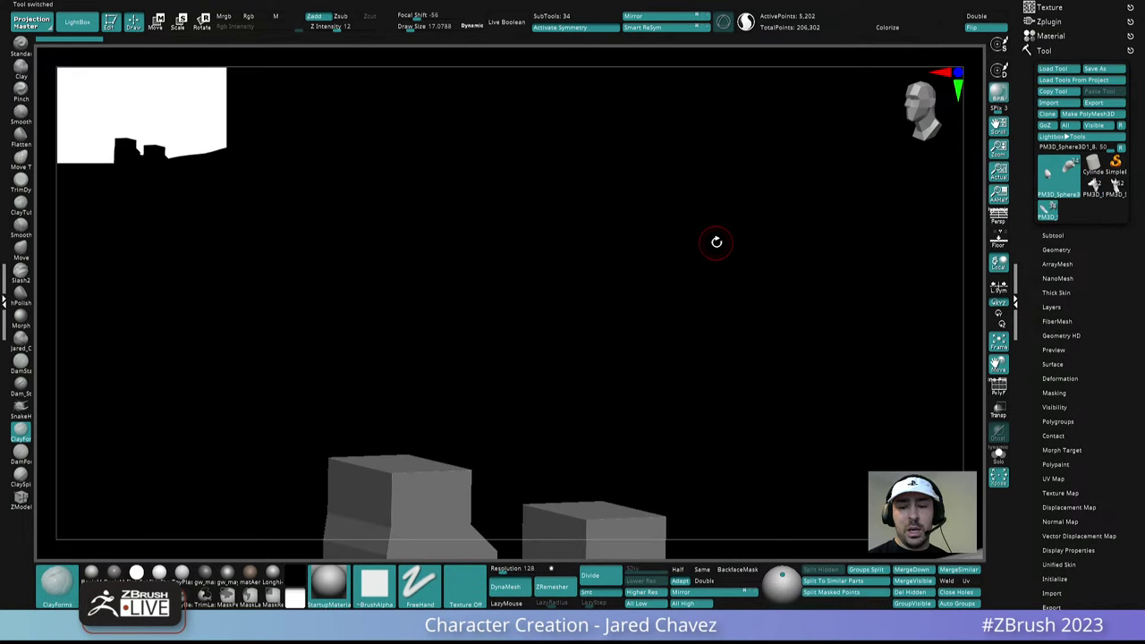
{"action": "left_click_drag", "start_coordinate": [717, 242], "coordinate": [639, 397]}
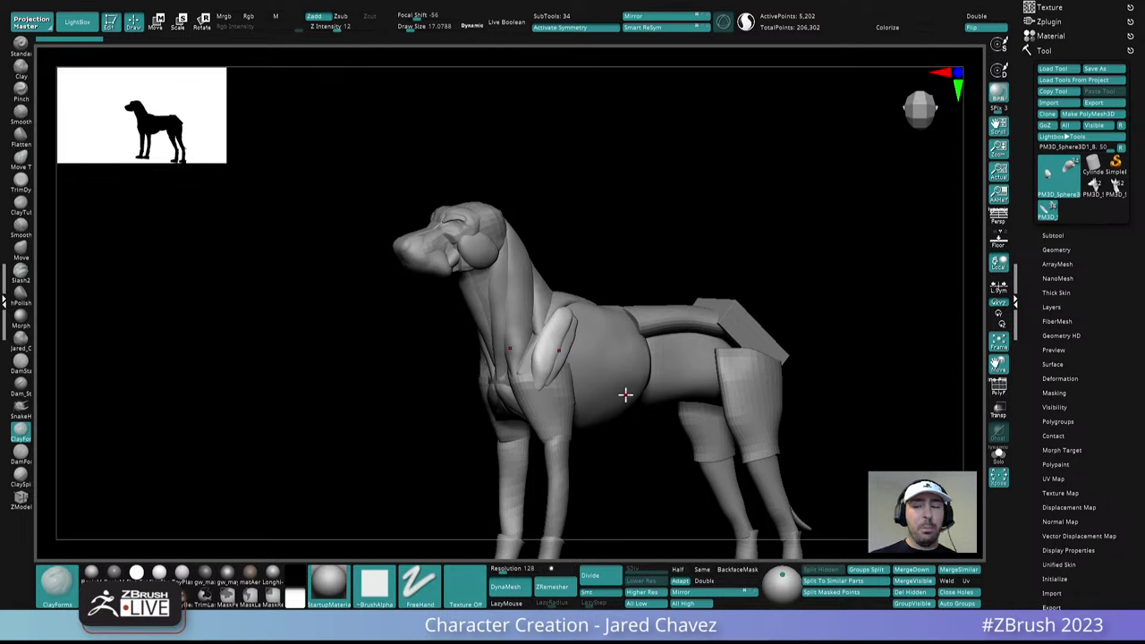
{"action": "left_click", "coordinate": [1093, 186]}
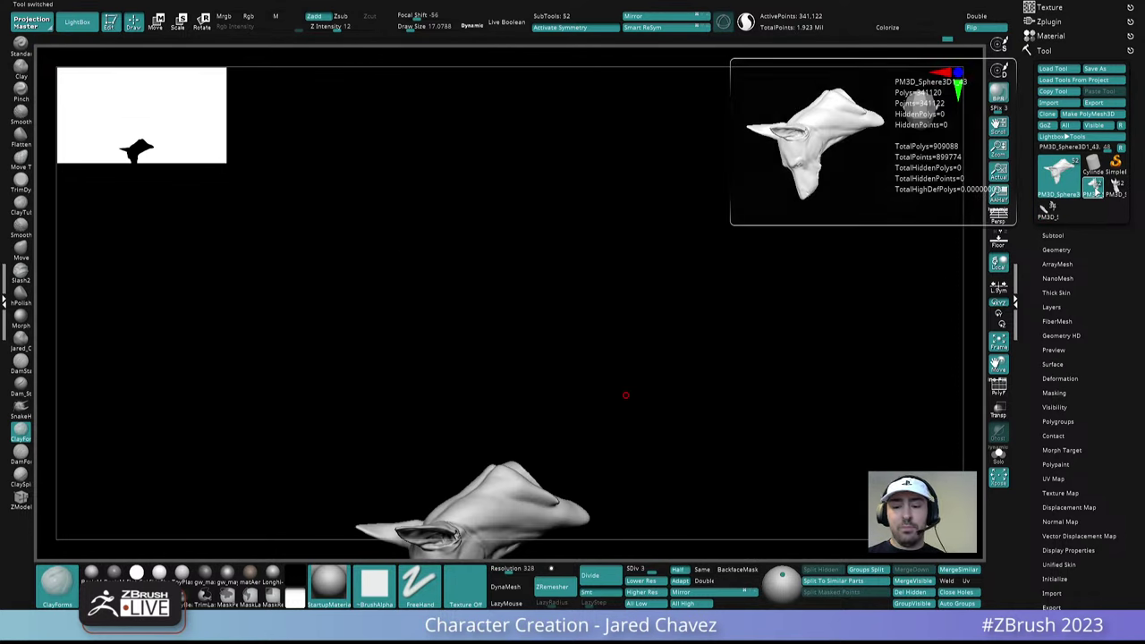
{"action": "left_click_drag", "start_coordinate": [627, 439], "coordinate": [590, 427]}
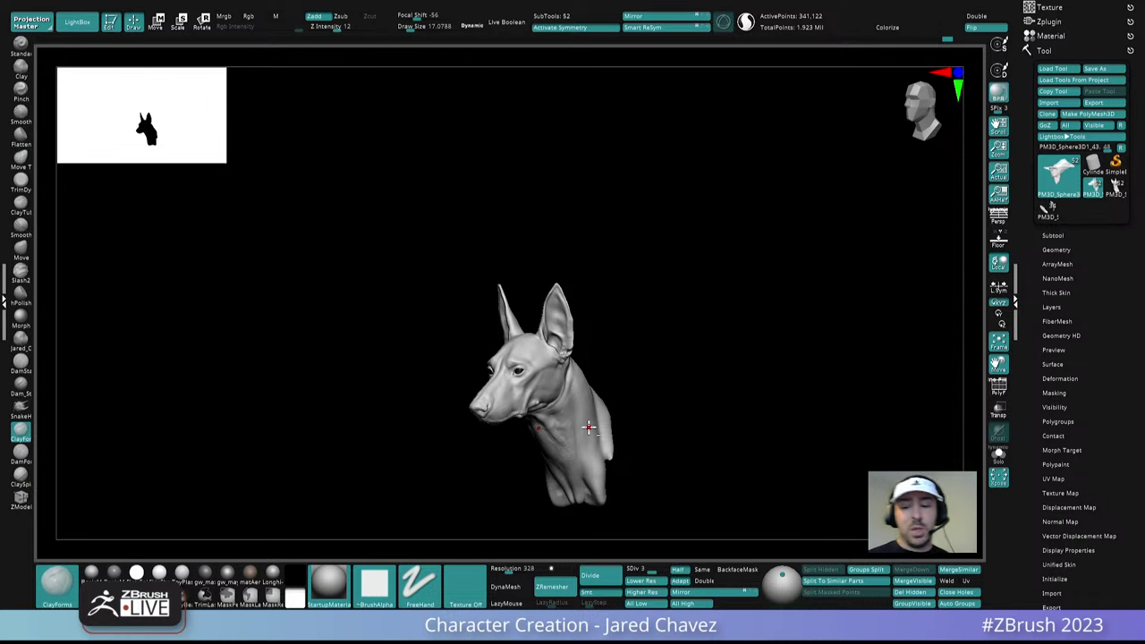
{"action": "right_click_drag", "start_coordinate": [589, 428], "coordinate": [624, 395], "text": "alt"}
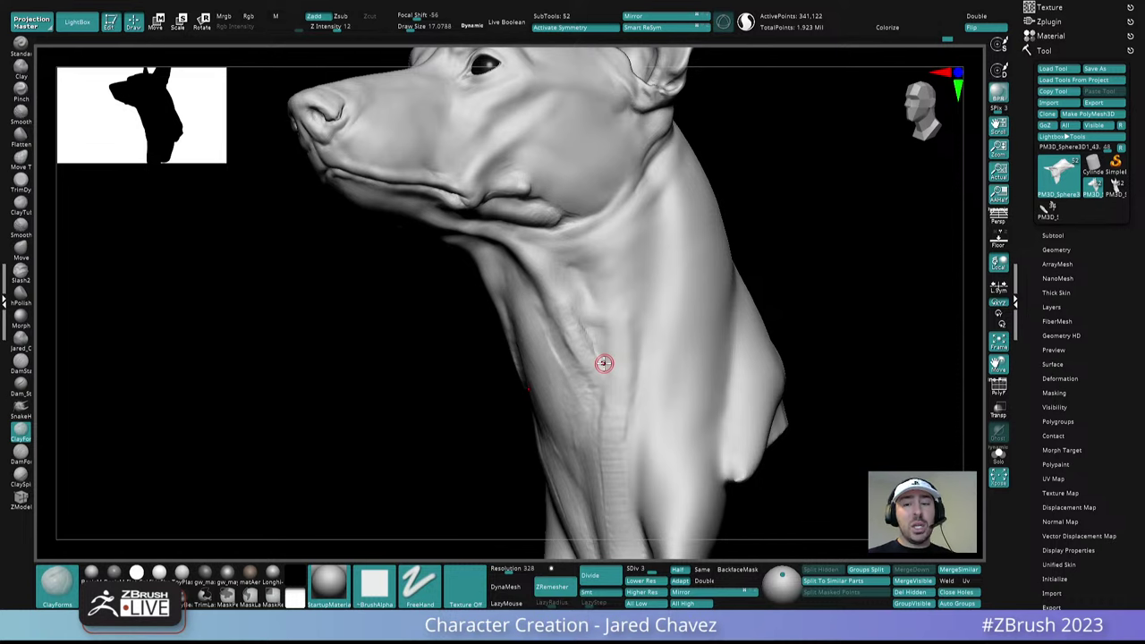
{"action": "right_click_drag", "start_coordinate": [604, 363], "coordinate": [554, 307]}
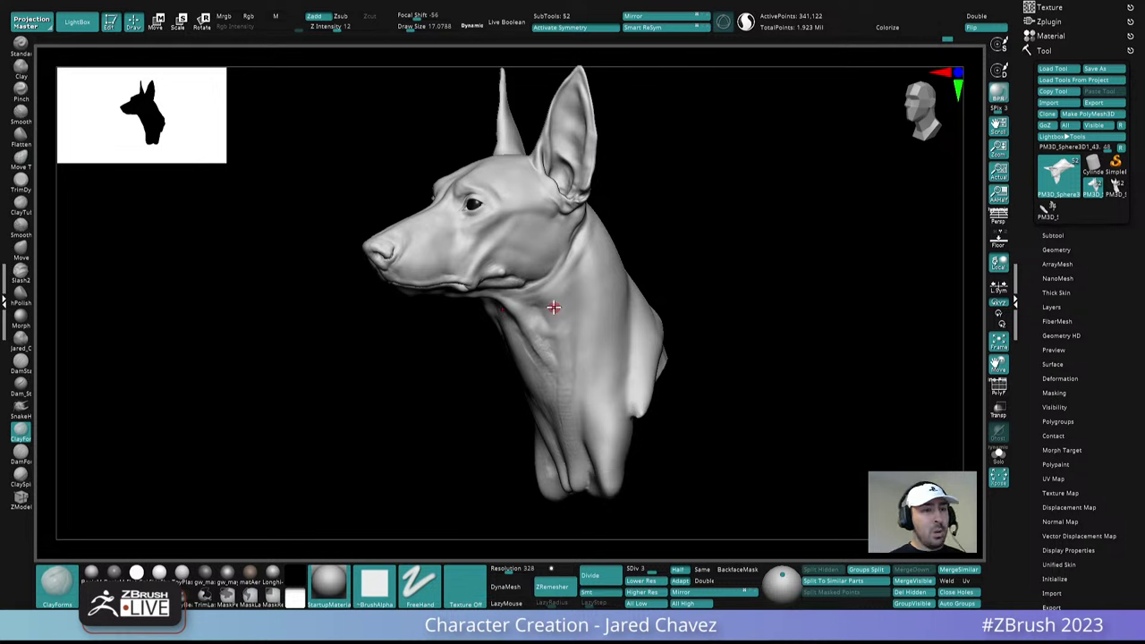
Nudge the outer brow beside the eye with the Move brush at a draw size of about 58
{"action": "mouse_move", "coordinate": [554, 307]}
{"action": "right_mouse_down"}
{"action": "mouse_move", "coordinate": [585, 245]}
{"action": "mouse_move", "coordinate": [603, 309]}
{"action": "mouse_move", "coordinate": [563, 240]}
{"action": "mouse_move", "coordinate": [596, 396]}
{"action": "mouse_move", "coordinate": [552, 322]}
{"action": "right_mouse_up"}
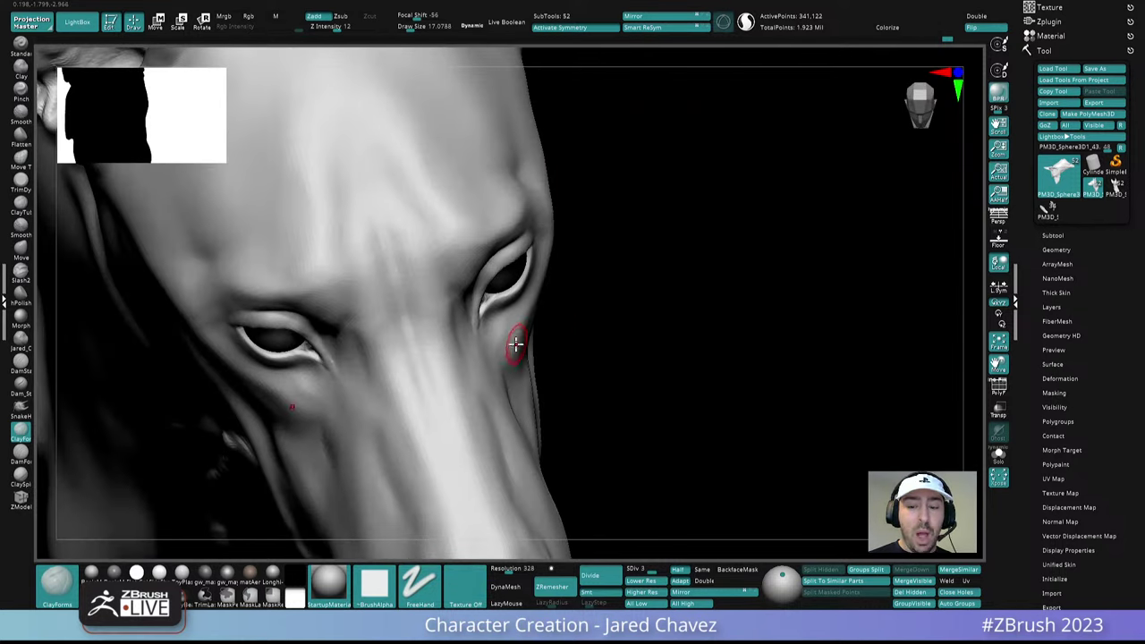
{"action": "key", "text": "space"}
{"action": "mouse_move", "coordinate": [518, 344]}
{"action": "left_mouse_down"}
{"action": "mouse_move", "coordinate": [537, 338]}
{"action": "mouse_move", "coordinate": [522, 337]}
{"action": "left_mouse_up"}
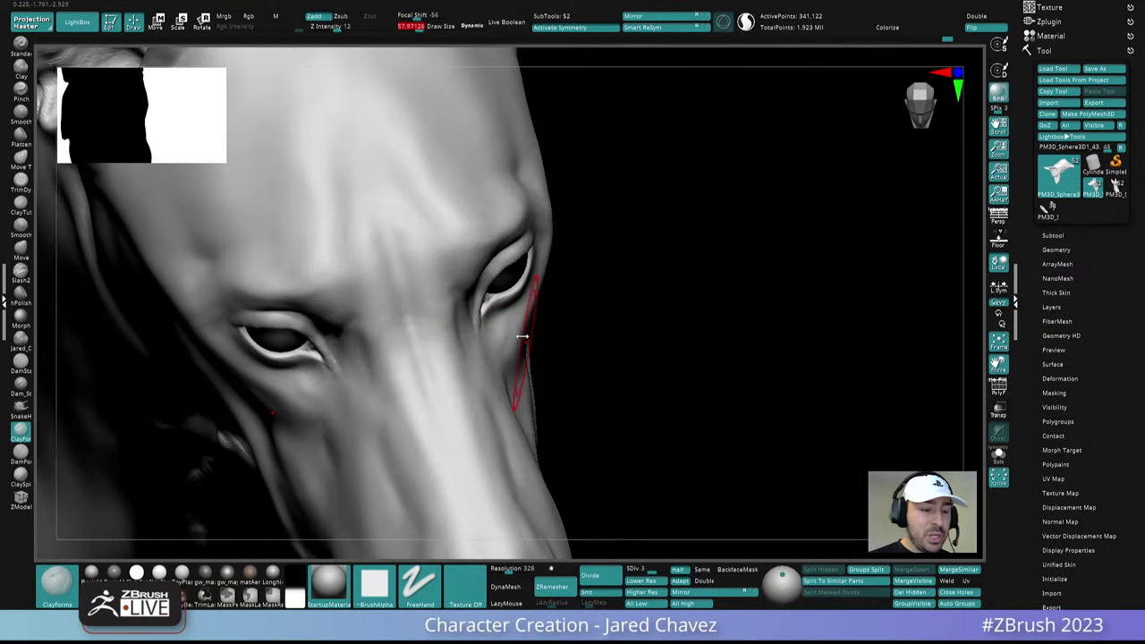
{"action": "key", "text": "ctrl"}
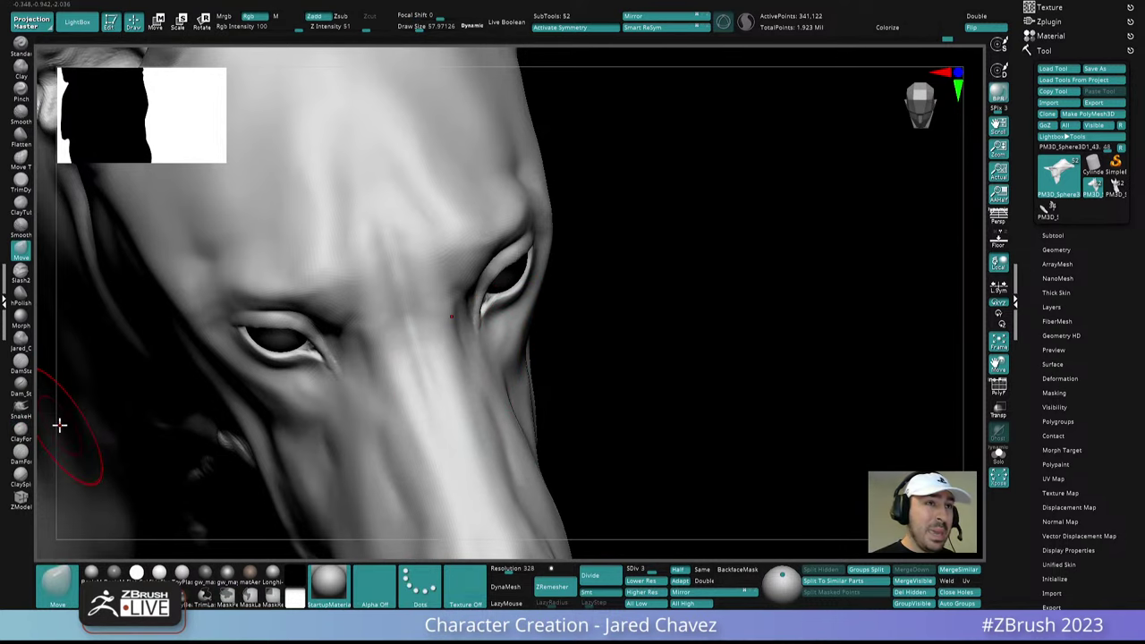
{"action": "right_click_drag", "start_coordinate": [533, 254], "coordinate": [534, 280], "text": "ctrl"}
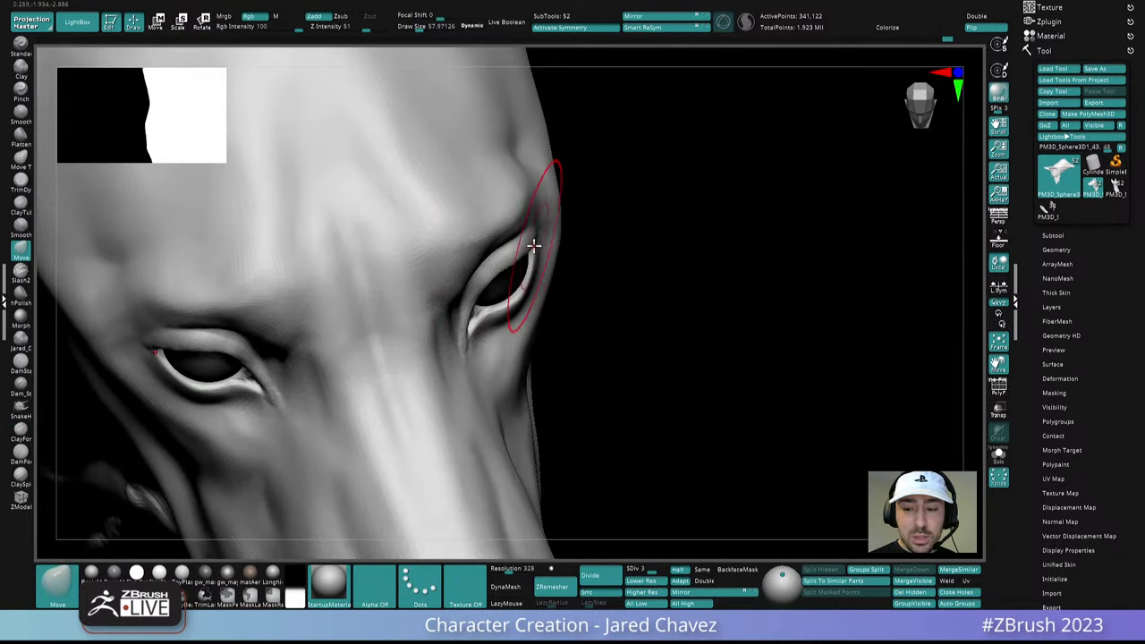
{"action": "left_click_drag", "start_coordinate": [533, 246], "coordinate": [536, 245]}
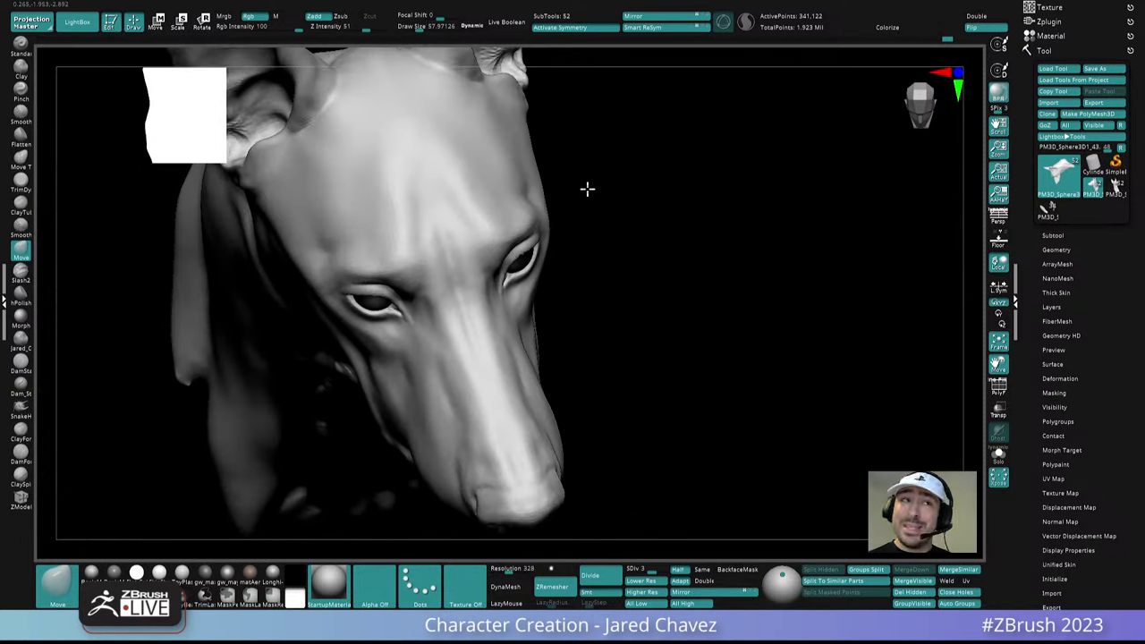
{"action": "left_click_drag", "start_coordinate": [587, 188], "coordinate": [590, 188]}
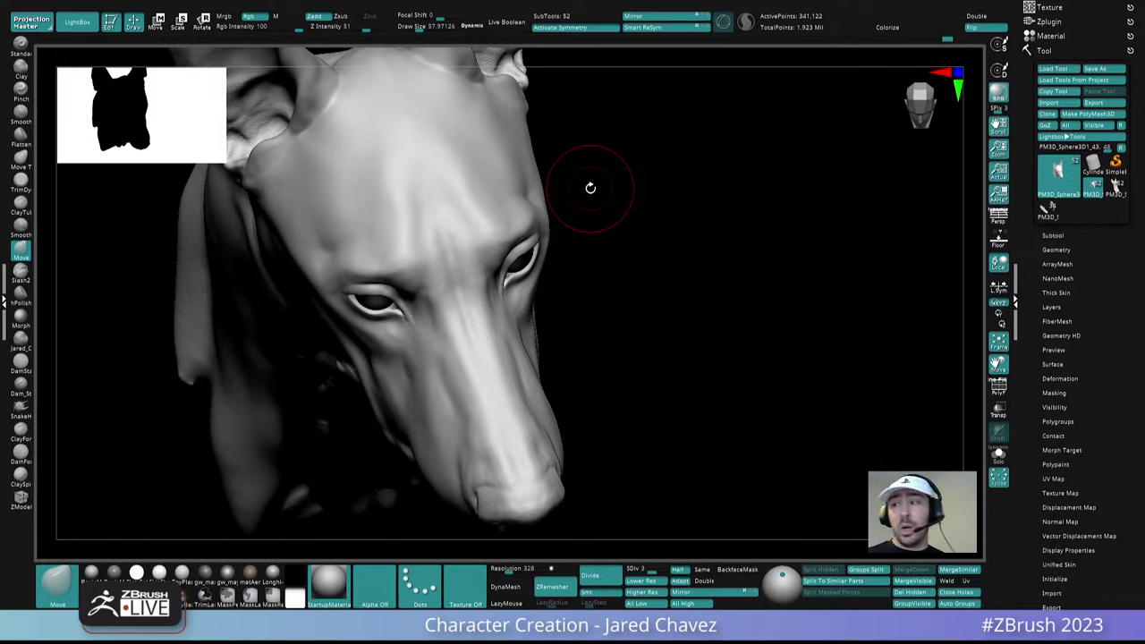
Load the FrogSamurai tool and view the frog's wrinkled torso, arms and head
{"action": "left_click", "coordinate": [1051, 69]}
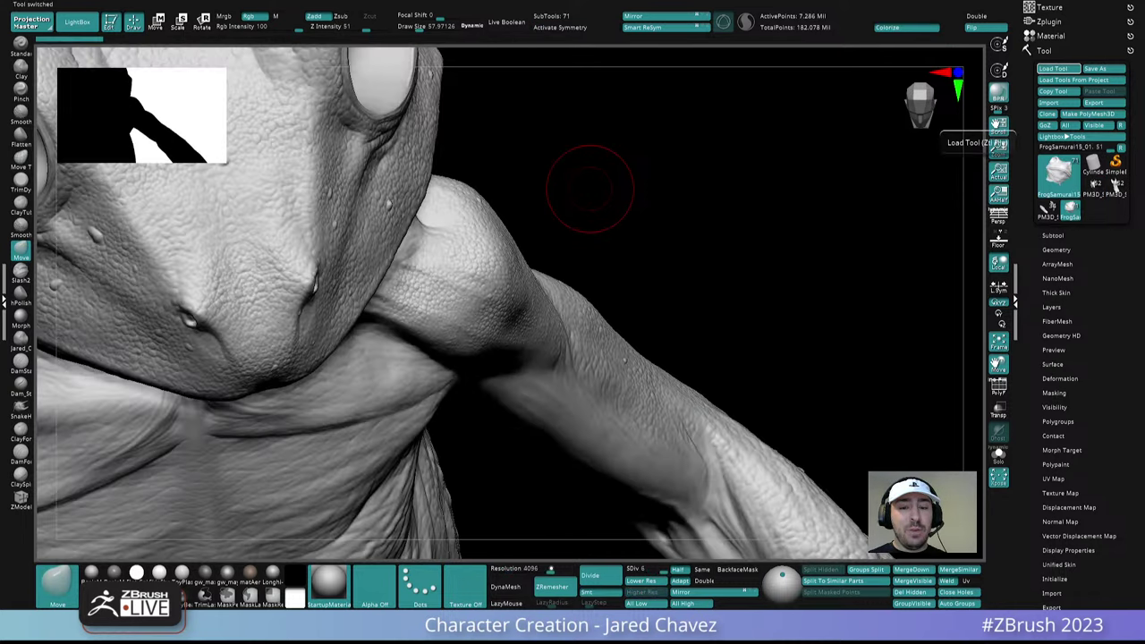
{"action": "right_click_drag", "start_coordinate": [592, 380], "coordinate": [623, 305]}
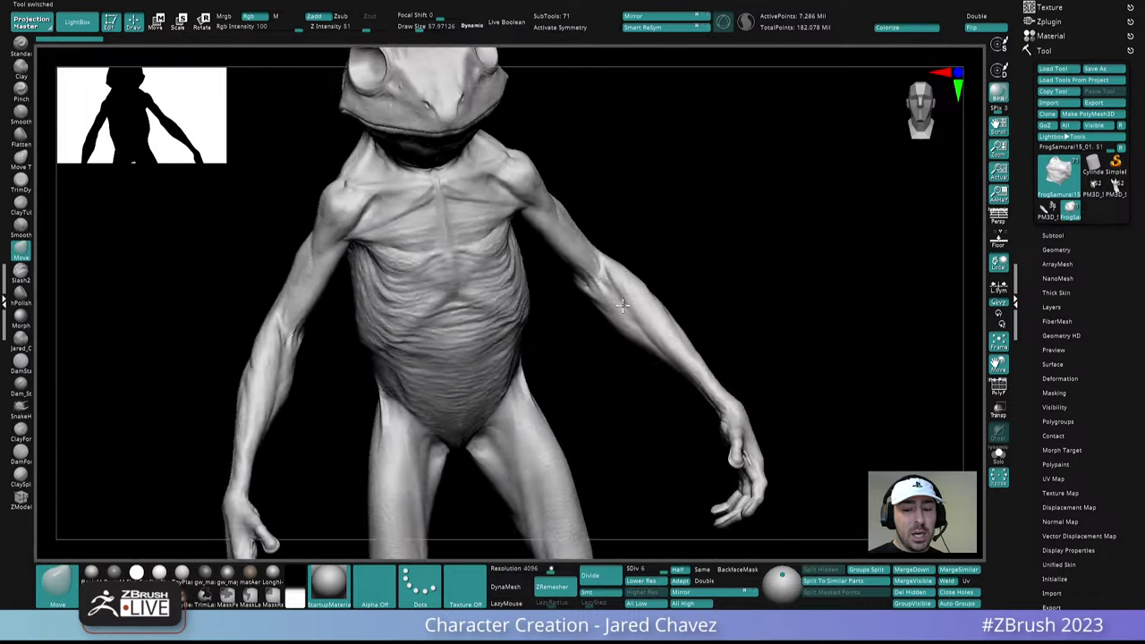
{"action": "left_click_drag", "start_coordinate": [623, 304], "coordinate": [472, 365]}
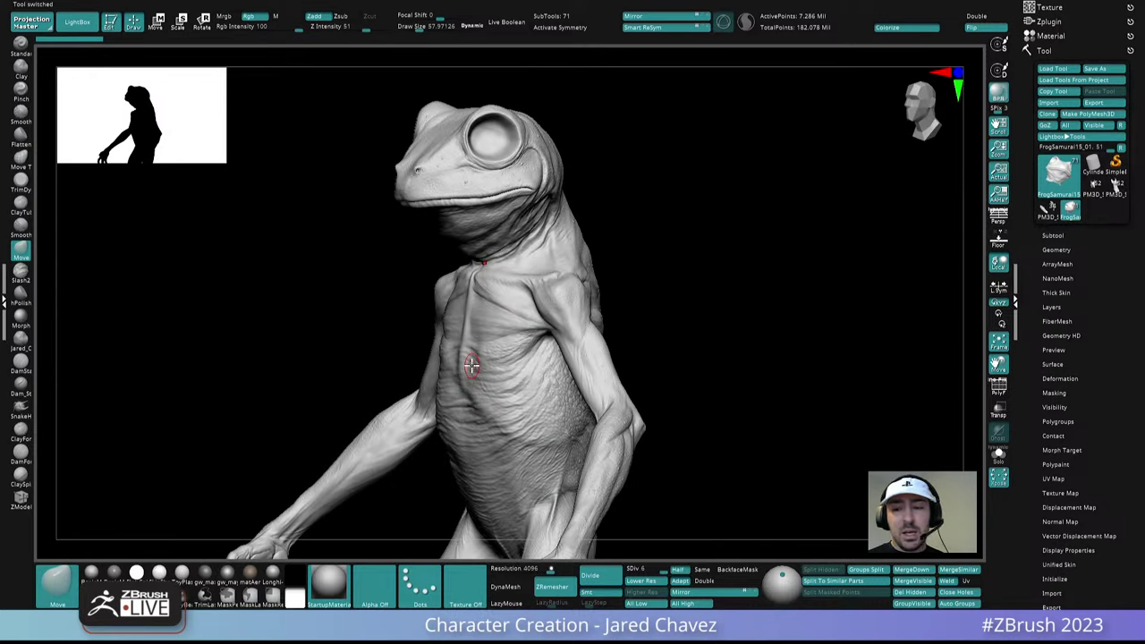
{"action": "left_click", "coordinate": [1054, 308]}
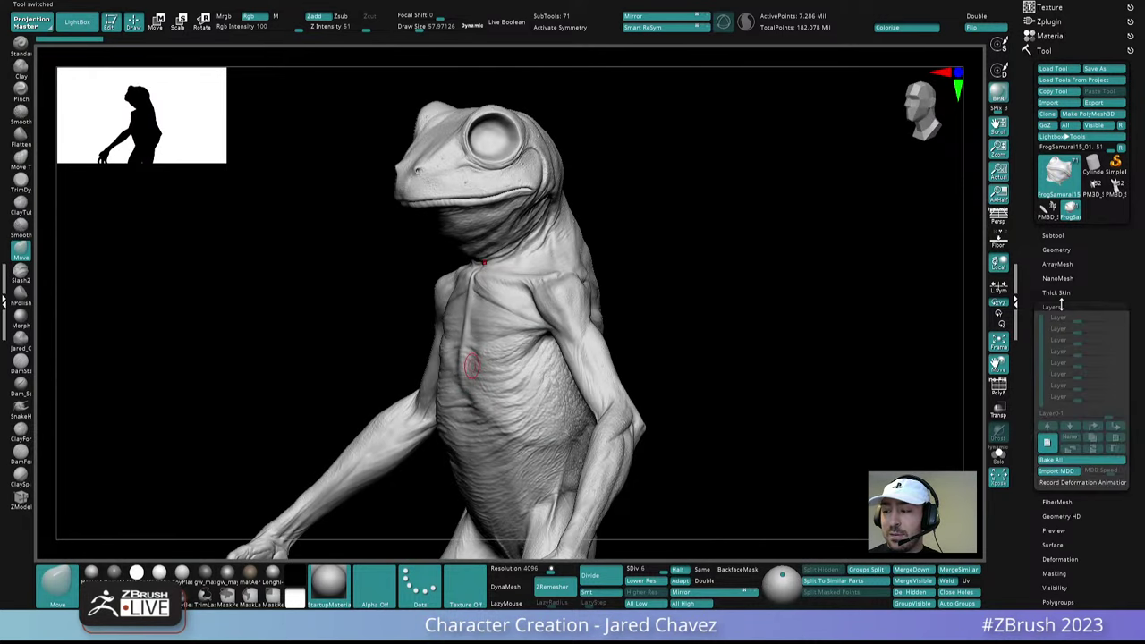
{"action": "left_click", "coordinate": [1054, 306]}
Select the Frog_High subtool, make it visible and turn off Solo to show the samurai armour
{"action": "left_click", "coordinate": [1053, 235]}
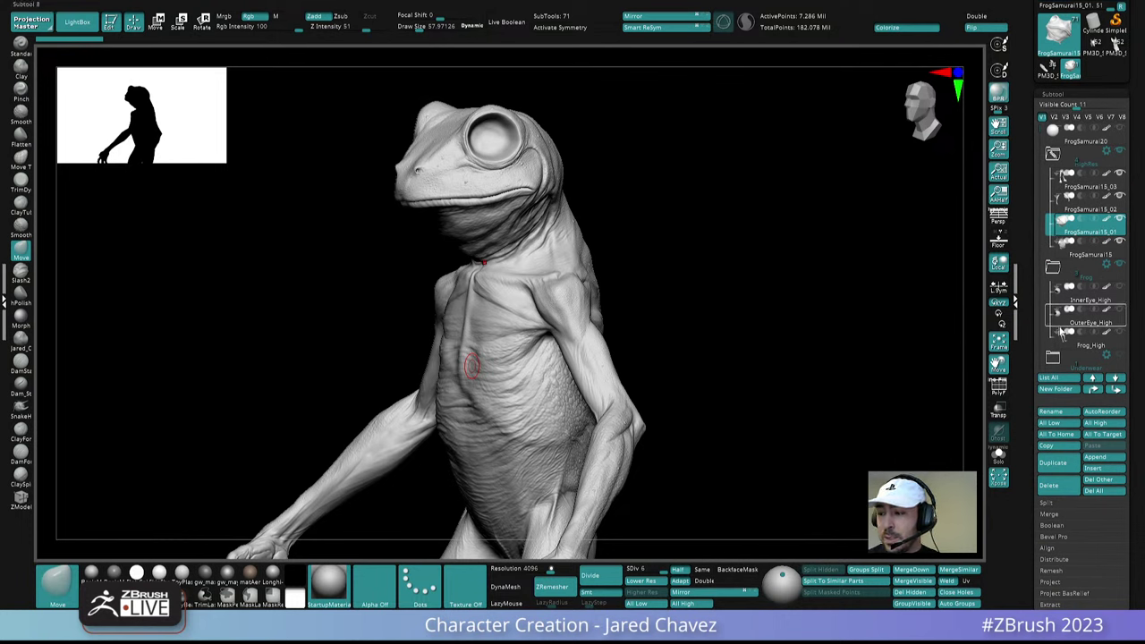
{"action": "left_click", "coordinate": [1063, 336]}
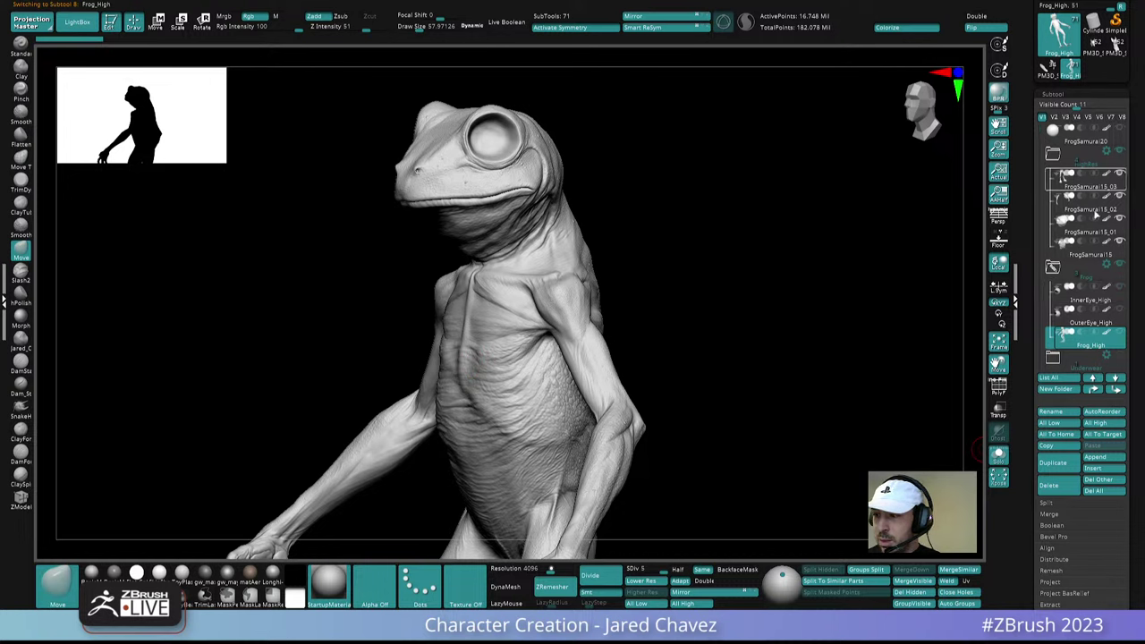
{"action": "left_click", "coordinate": [1120, 332], "text": "shift"}
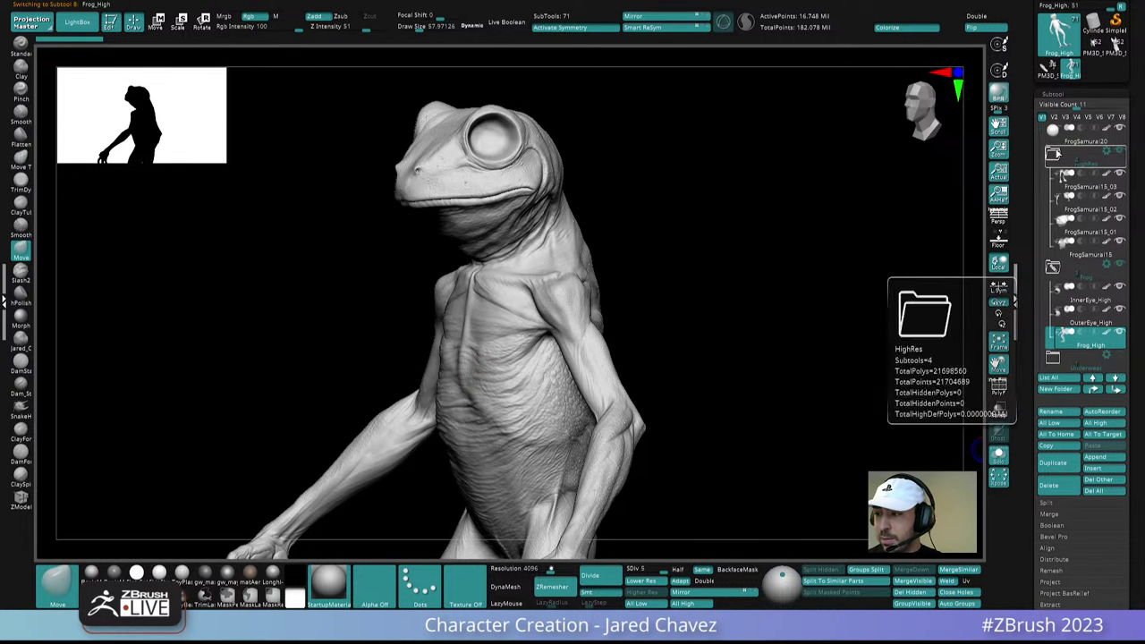
{"action": "scroll", "coordinate": [1123, 269], "scroll_direction": "down", "scroll_amount": 5}
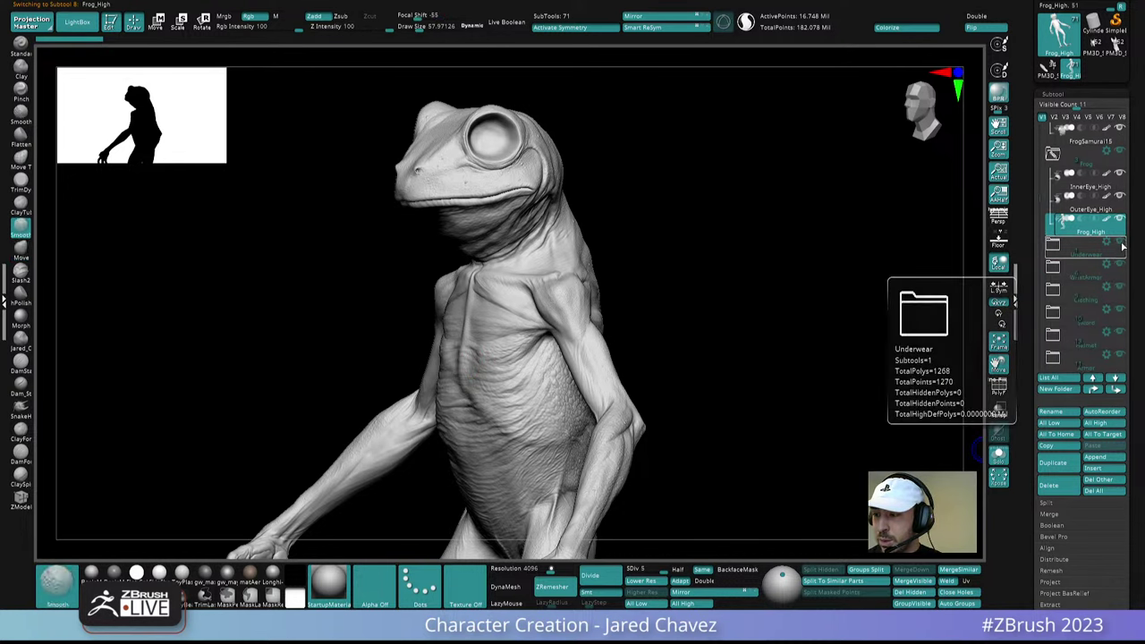
{"action": "left_click", "coordinate": [999, 453]}
{"action": "right_click_drag", "start_coordinate": [716, 417], "coordinate": [724, 400]}
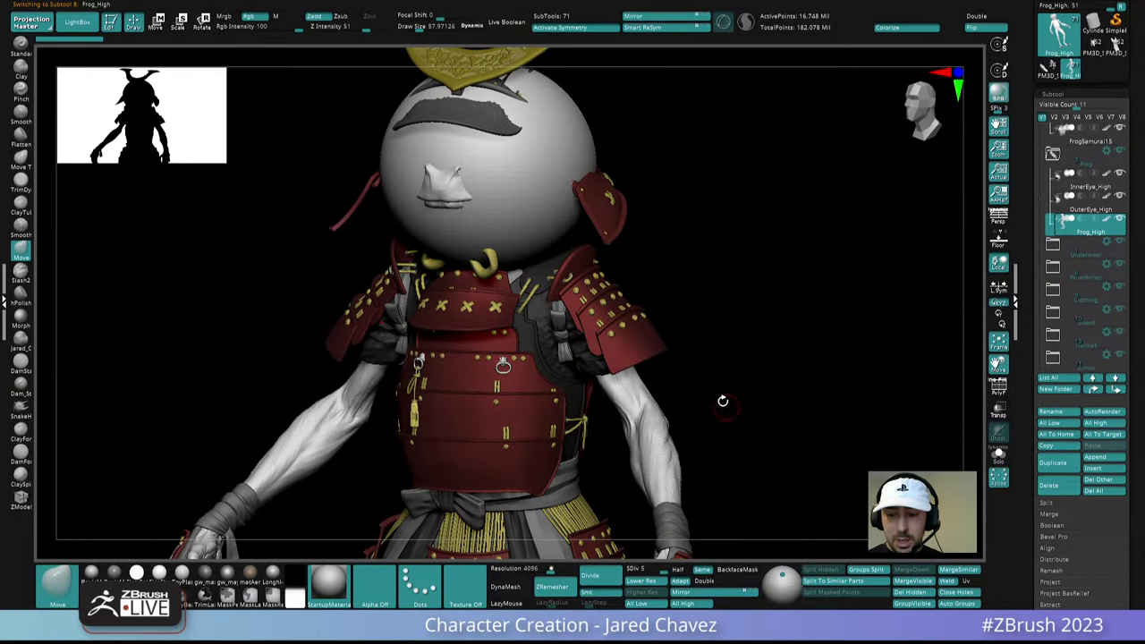
Examine the samurai's layered shoulder armour and chest plates up close
{"action": "right_click_drag", "start_coordinate": [613, 322], "coordinate": [690, 404], "text": "ctrl"}
{"action": "left_click", "coordinate": [690, 405], "text": "alt"}
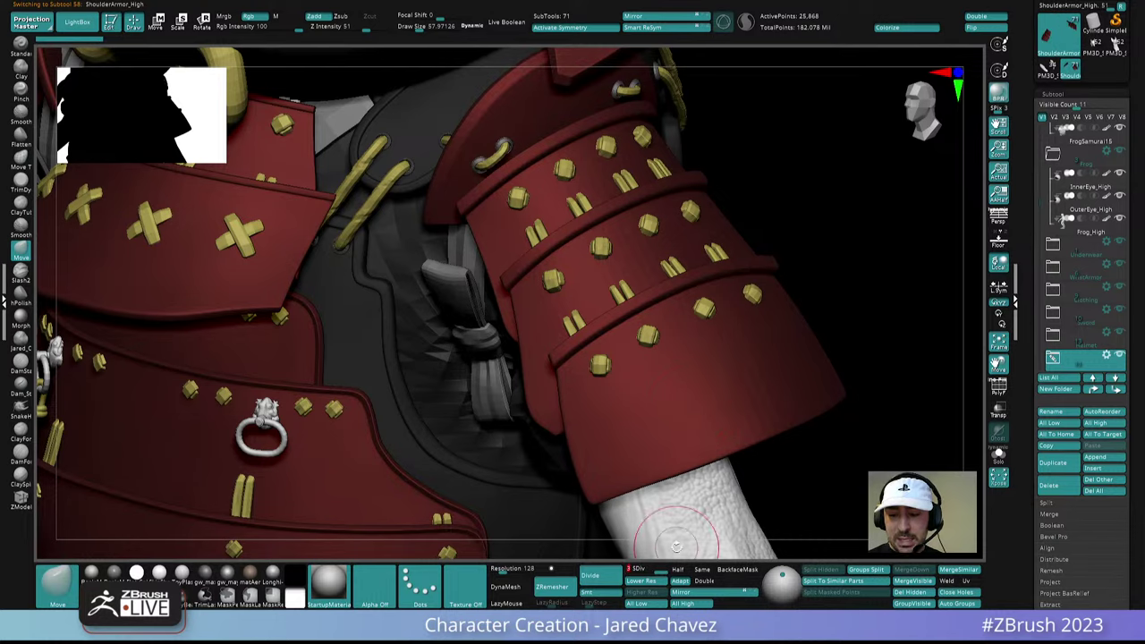
{"action": "left_click_drag", "start_coordinate": [677, 532], "coordinate": [623, 319]}
{"action": "right_click_drag", "start_coordinate": [622, 319], "coordinate": [636, 430], "text": "alt"}
Hide the large sphere covering the frog's head and view the helmeted face
{"action": "left_click", "coordinate": [611, 333], "text": "alt"}
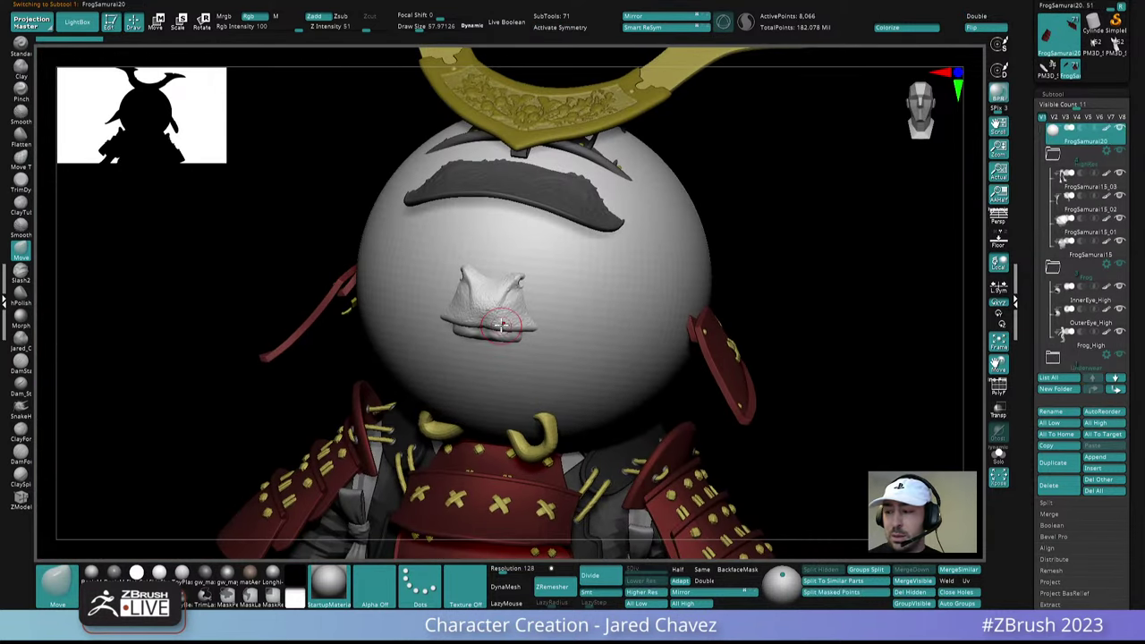
{"action": "left_click", "coordinate": [1120, 129]}
{"action": "left_click", "coordinate": [511, 308], "text": "alt"}
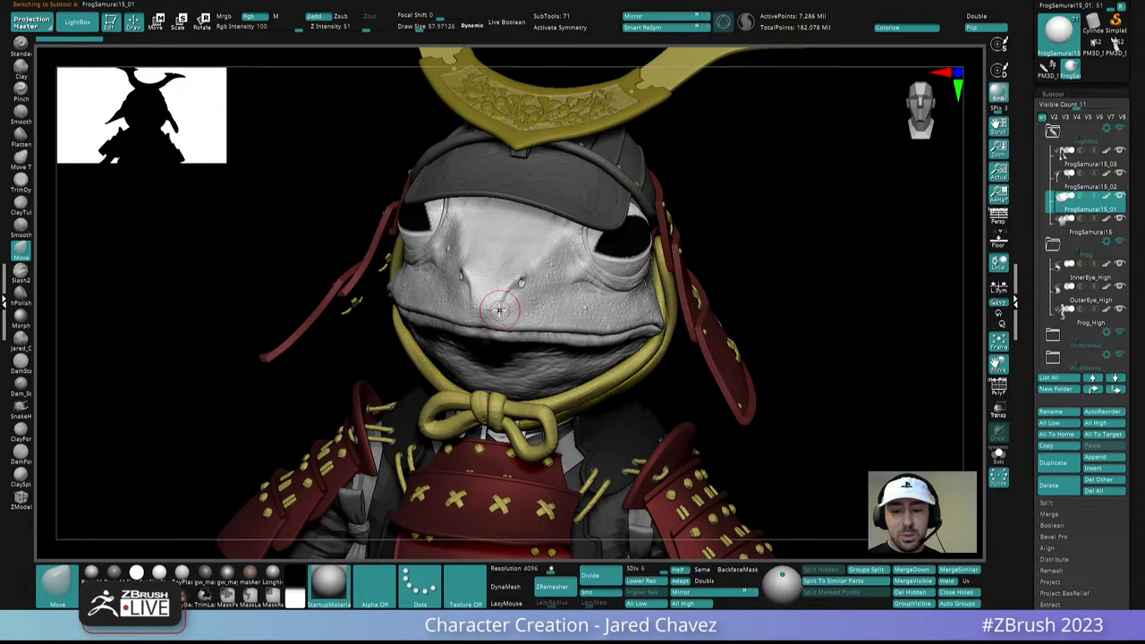
{"action": "right_click_drag", "start_coordinate": [494, 306], "coordinate": [644, 351]}
{"action": "left_click_drag", "start_coordinate": [644, 351], "coordinate": [475, 302]}
Isolate the Frog_High subtool with Solo and view the bare frog's head and torso
{"action": "left_click", "coordinate": [469, 308], "text": "alt"}
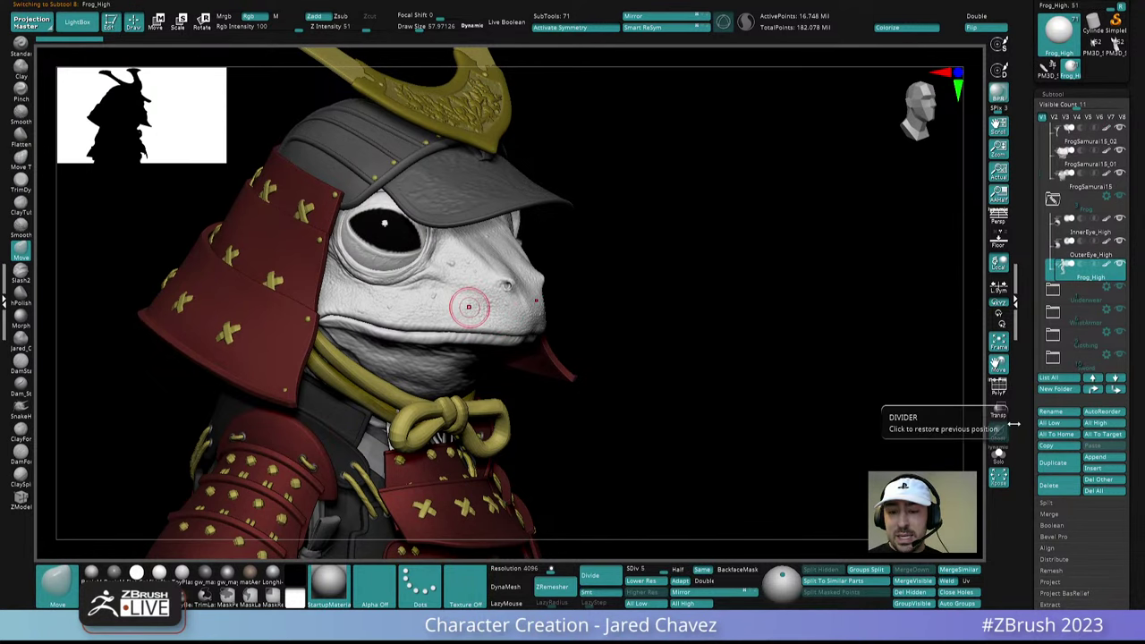
{"action": "left_click", "coordinate": [999, 454]}
{"action": "right_click_drag", "start_coordinate": [743, 431], "coordinate": [445, 322]}
{"action": "left_click_drag", "start_coordinate": [578, 343], "coordinate": [607, 386]}
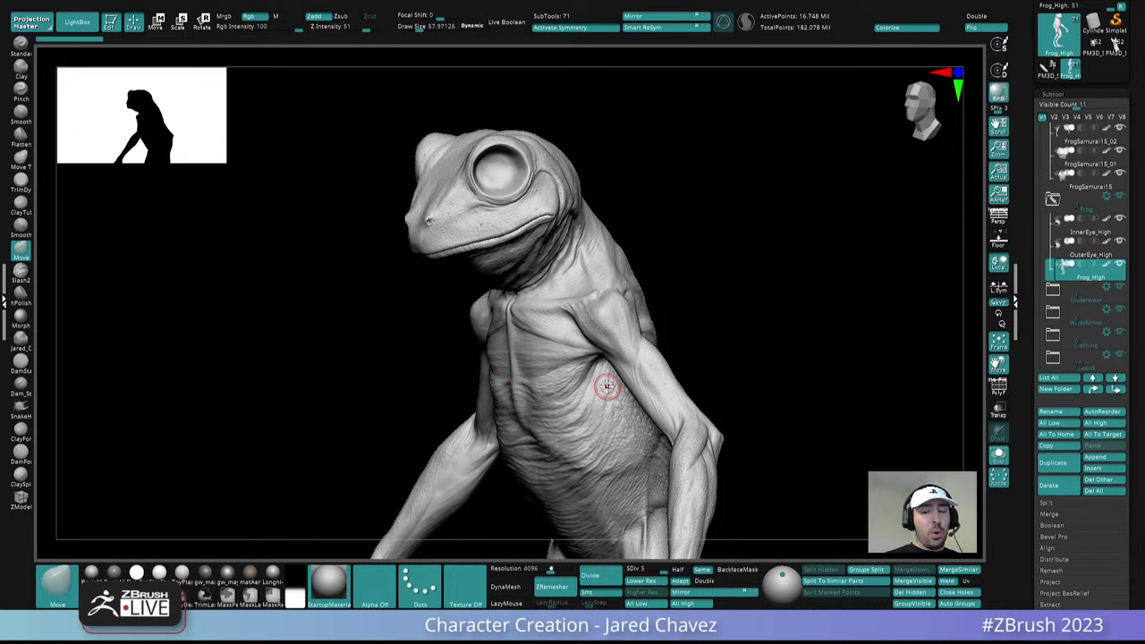
Switch back to the dog bust tool, frame it and turn off Solo
{"action": "left_click_drag", "start_coordinate": [1137, 84], "coordinate": [1137, 114]}
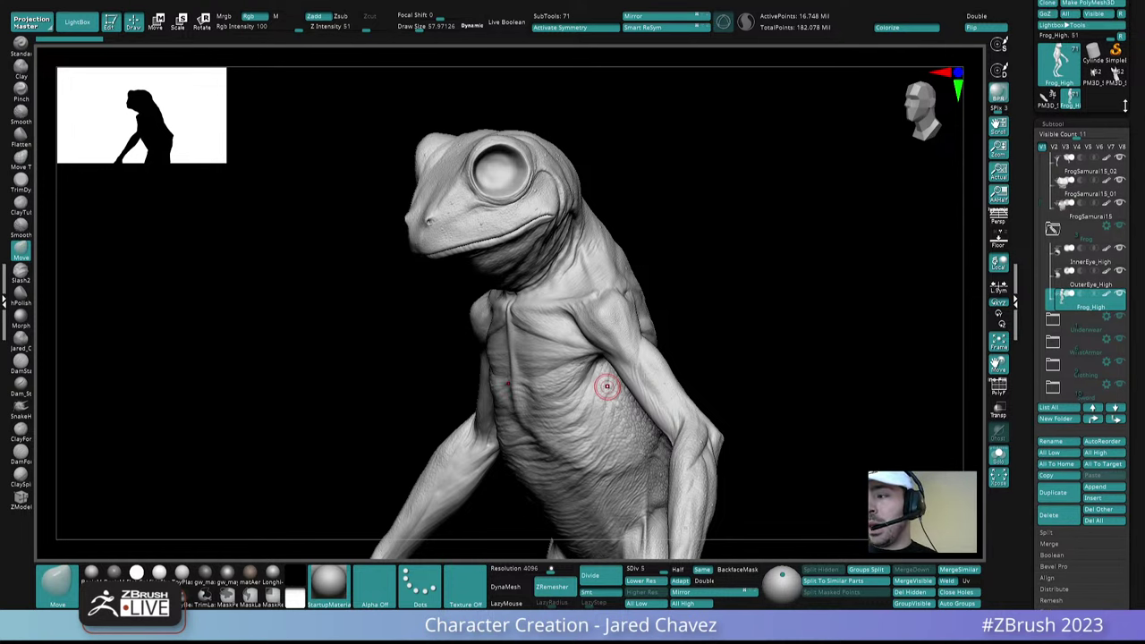
{"action": "mouse_move", "coordinate": [1085, 84]}
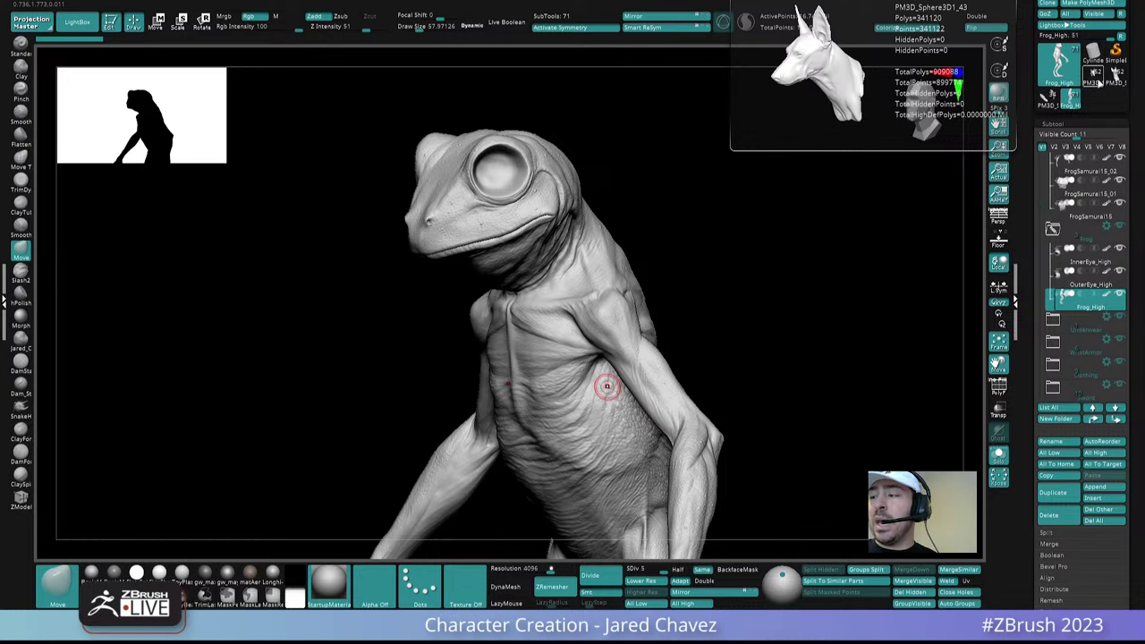
{"action": "left_click", "coordinate": [1094, 80]}
{"action": "key", "text": "f"}
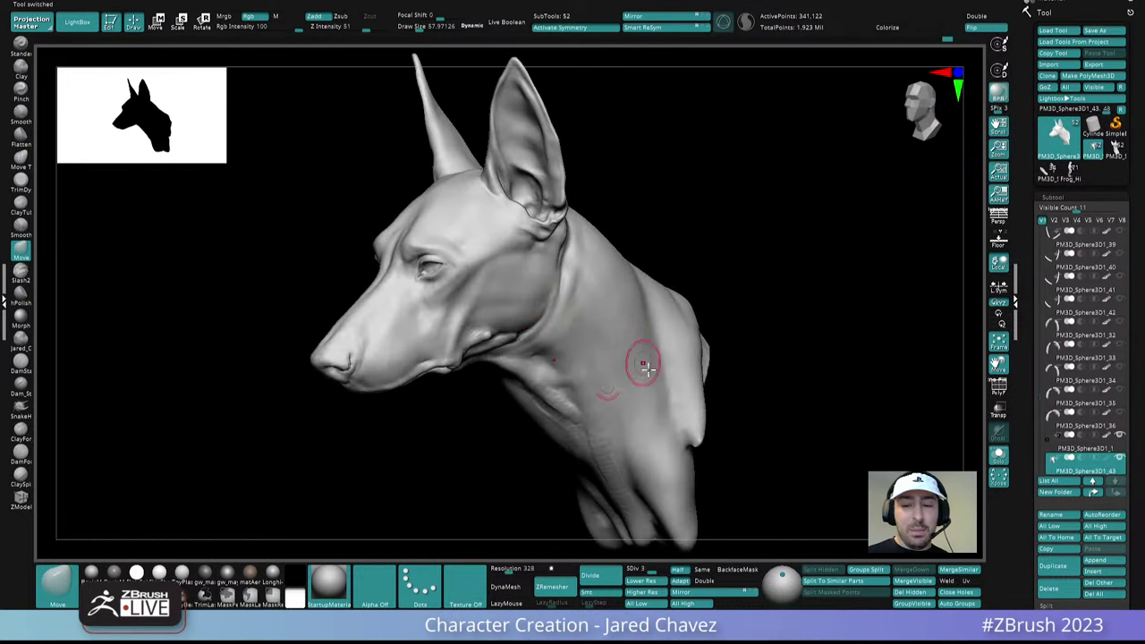
{"action": "mouse_move", "coordinate": [648, 370]}
{"action": "right_mouse_down", "text": "ctrl"}
{"action": "mouse_move", "coordinate": [624, 381]}
{"action": "mouse_move", "coordinate": [626, 370]}
{"action": "right_mouse_up", "text": "ctrl"}
{"action": "left_click", "coordinate": [999, 455]}
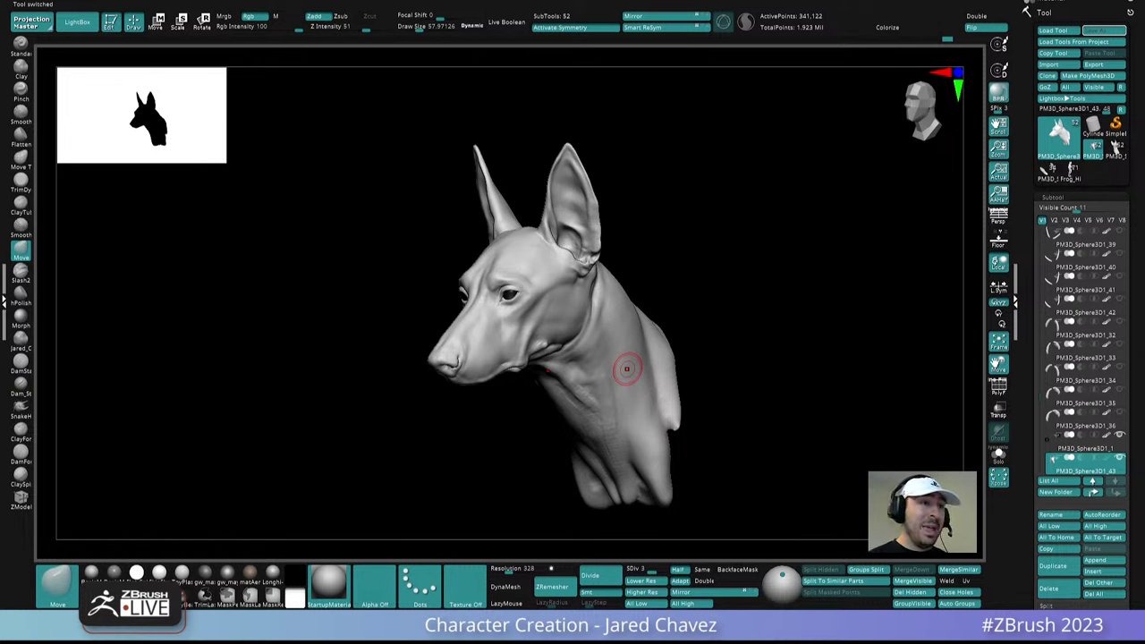
Save the dog bust tool to disk and view its face and neck
{"action": "key", "text": "ctrl+s"}
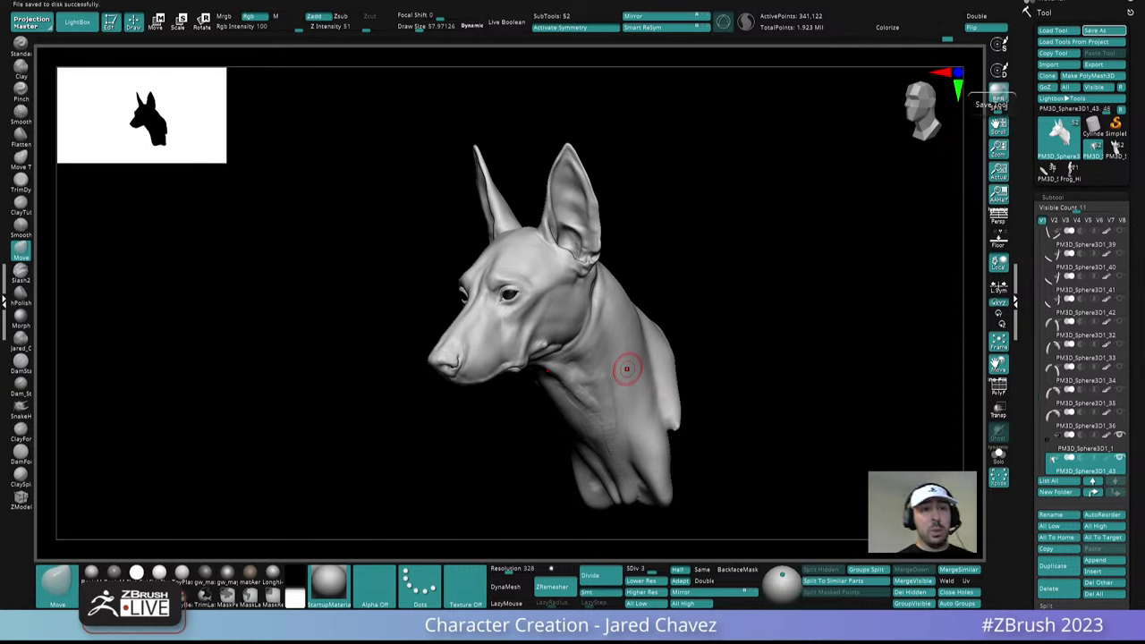
{"action": "left_click_drag", "start_coordinate": [627, 368], "coordinate": [670, 323]}
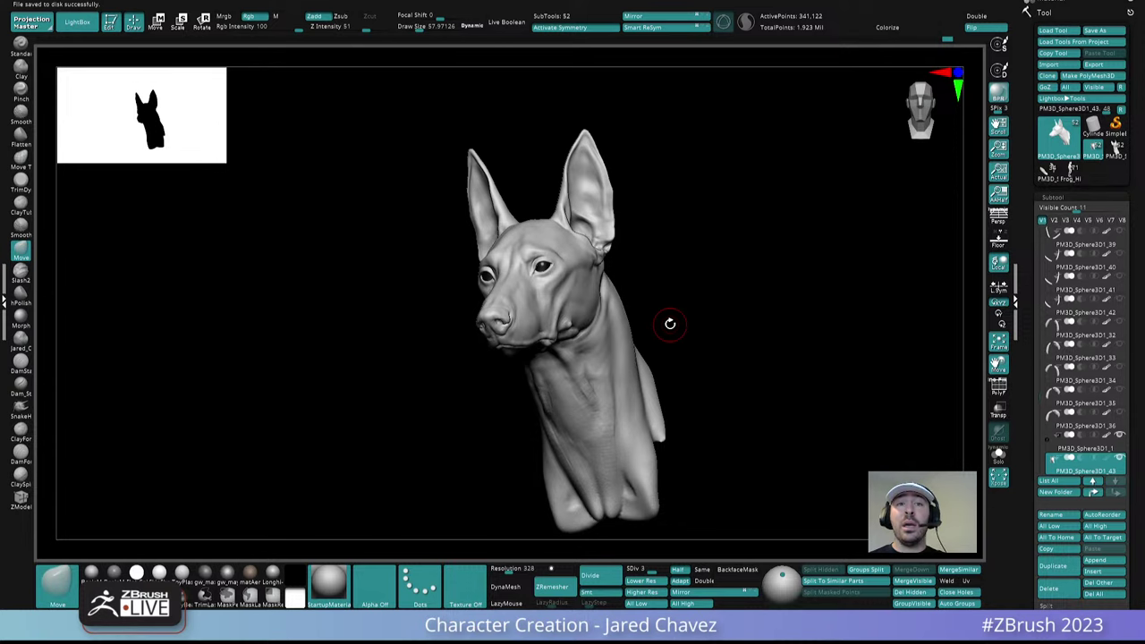
{"action": "right_click_drag", "start_coordinate": [618, 332], "coordinate": [656, 358]}
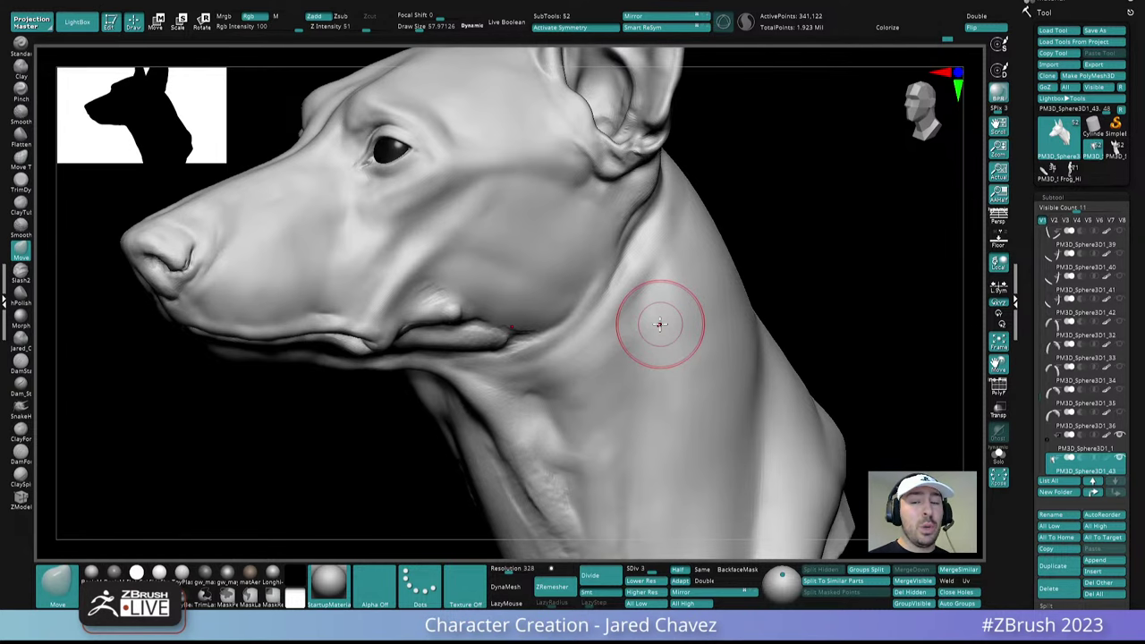
{"action": "mouse_move", "coordinate": [552, 294]}
{"action": "right_mouse_down"}
{"action": "mouse_move", "coordinate": [567, 263]}
{"action": "mouse_move", "coordinate": [522, 324]}
{"action": "mouse_move", "coordinate": [439, 313]}
{"action": "mouse_move", "coordinate": [415, 327]}
{"action": "mouse_move", "coordinate": [423, 332]}
{"action": "right_mouse_up"}
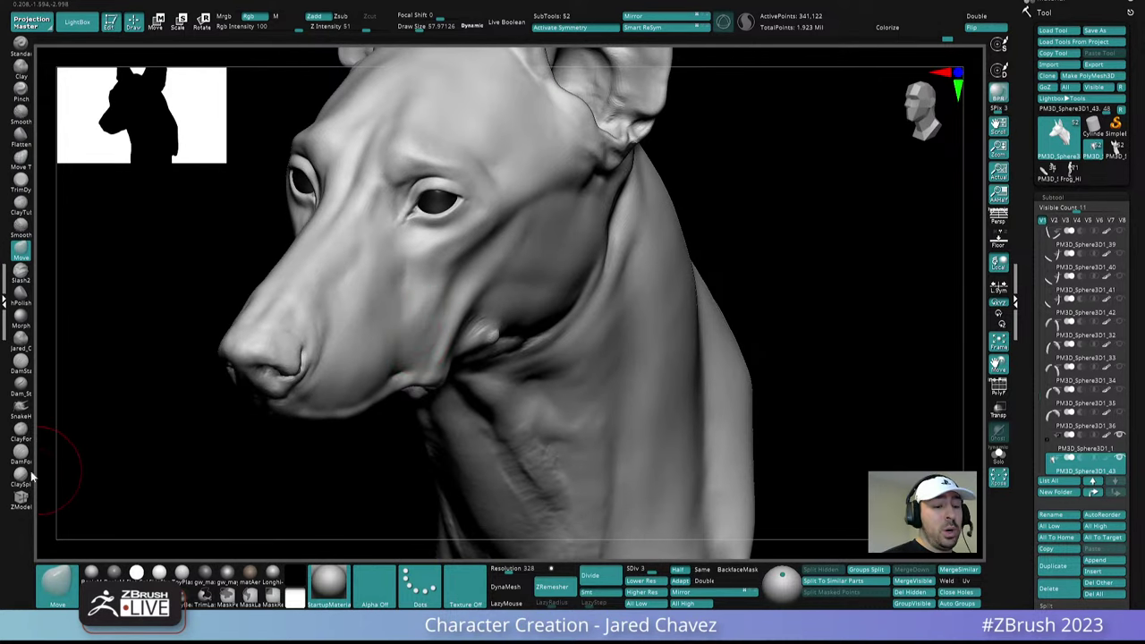
Build up the lower cheek behind the mouth corner with the ClayForms brush at a draw size of about 28
{"action": "left_click", "coordinate": [20, 434]}
{"action": "right_click_drag", "start_coordinate": [528, 345], "coordinate": [456, 289]}
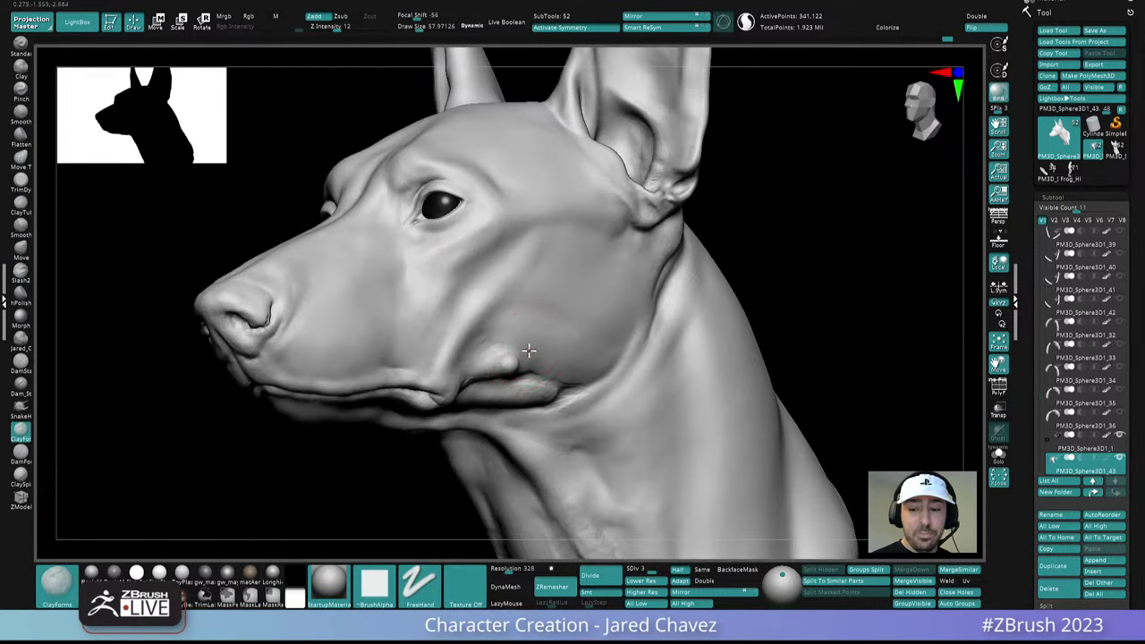
{"action": "key", "text": "space"}
{"action": "left_click_drag", "start_coordinate": [551, 350], "coordinate": [537, 350]}
{"action": "mouse_move", "coordinate": [592, 326]}
{"action": "right_mouse_down", "text": "alt"}
{"action": "mouse_move", "coordinate": [529, 292]}
{"action": "mouse_move", "coordinate": [575, 314]}
{"action": "mouse_move", "coordinate": [528, 352]}
{"action": "right_mouse_up", "text": "alt"}
{"action": "key", "text": "space"}
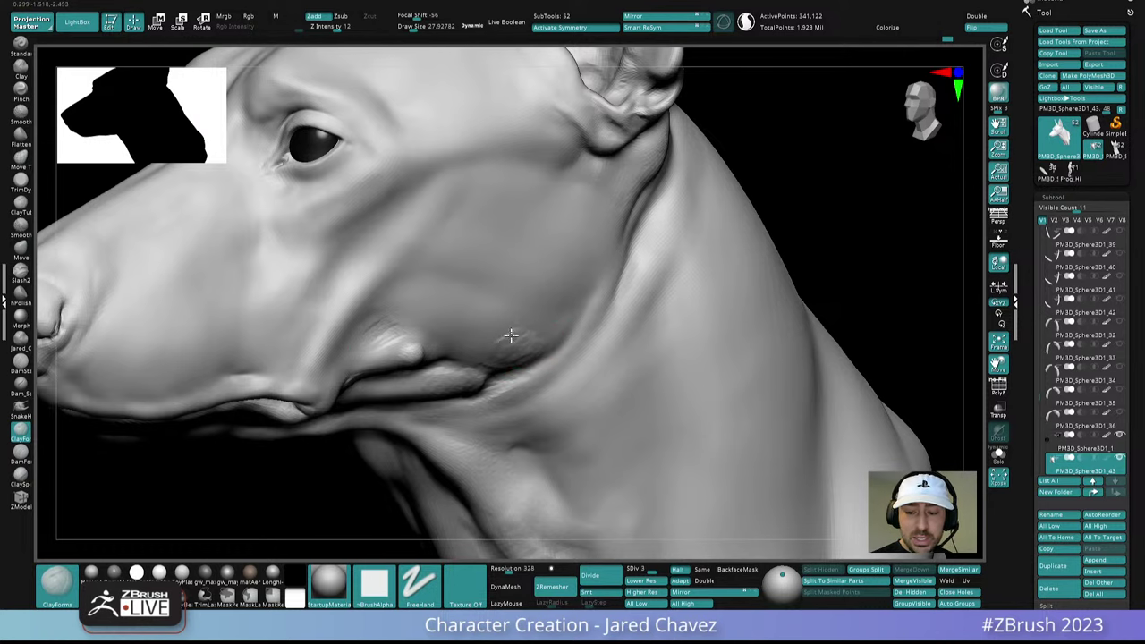
Smooth the clay strokes on the lower cheek and around the folds behind the mouth corner
{"action": "mouse_move", "coordinate": [425, 305]}
{"action": "right_mouse_down", "text": "ctrl"}
{"action": "mouse_move", "coordinate": [488, 268]}
{"action": "mouse_move", "coordinate": [536, 260]}
{"action": "mouse_move", "coordinate": [461, 296]}
{"action": "right_mouse_up", "text": "ctrl"}
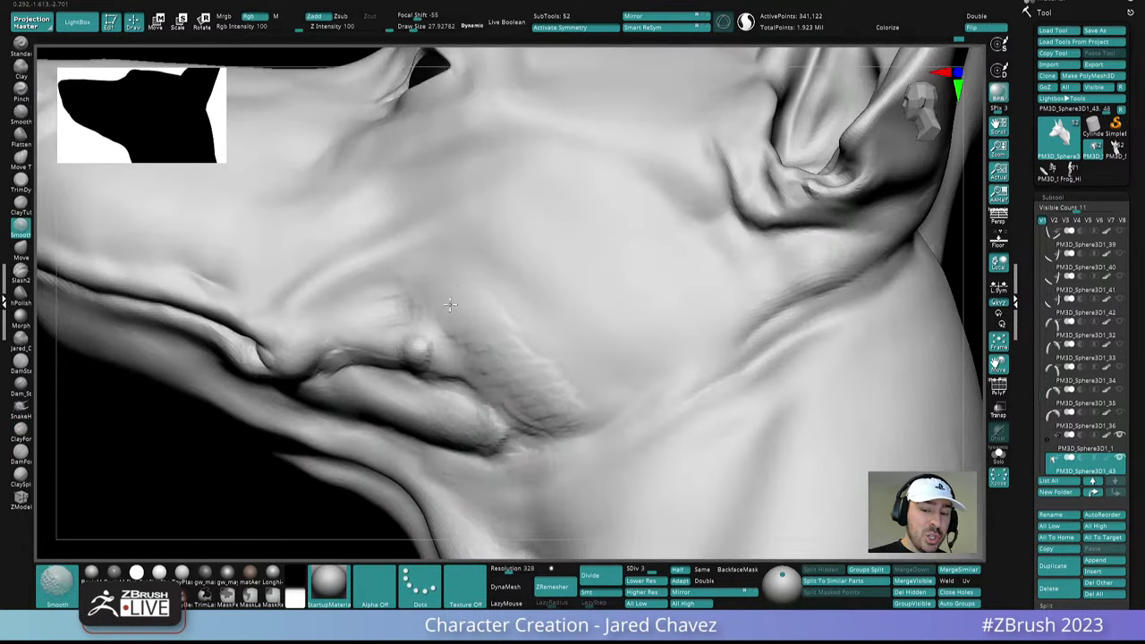
{"action": "right_click_drag", "start_coordinate": [388, 300], "coordinate": [491, 337]}
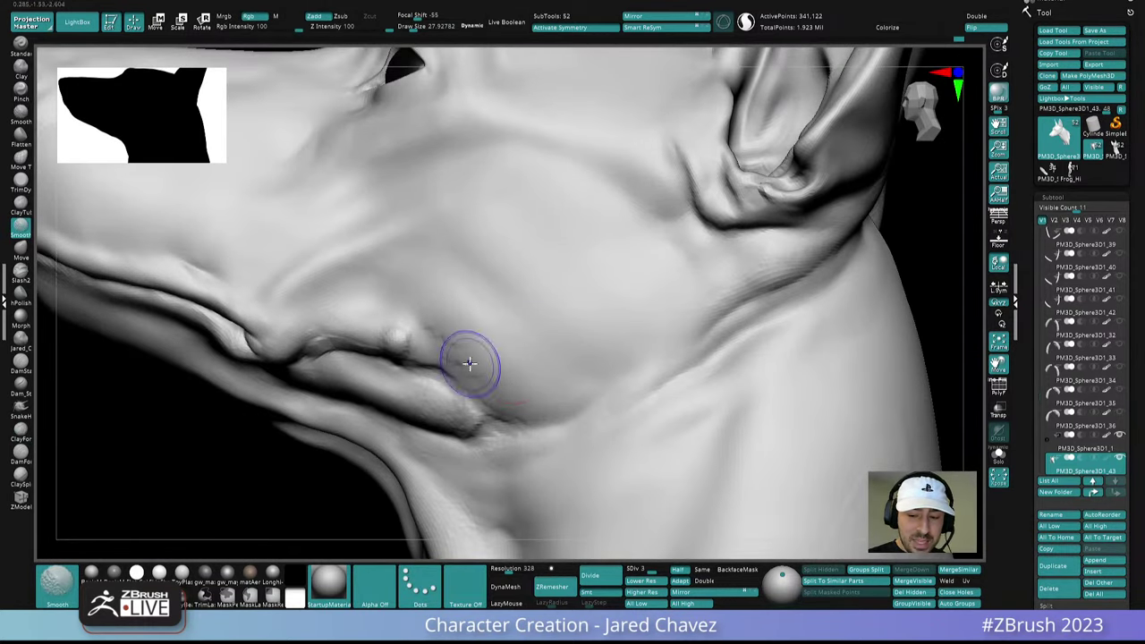
{"action": "mouse_move", "coordinate": [439, 312]}
{"action": "right_mouse_down"}
{"action": "mouse_move", "coordinate": [511, 268]}
{"action": "mouse_move", "coordinate": [515, 312]}
{"action": "mouse_move", "coordinate": [537, 255]}
{"action": "mouse_move", "coordinate": [506, 399]}
{"action": "mouse_move", "coordinate": [491, 323]}
{"action": "right_mouse_up"}
{"action": "left_click_drag", "start_coordinate": [500, 331], "coordinate": [456, 376], "text": "shift"}
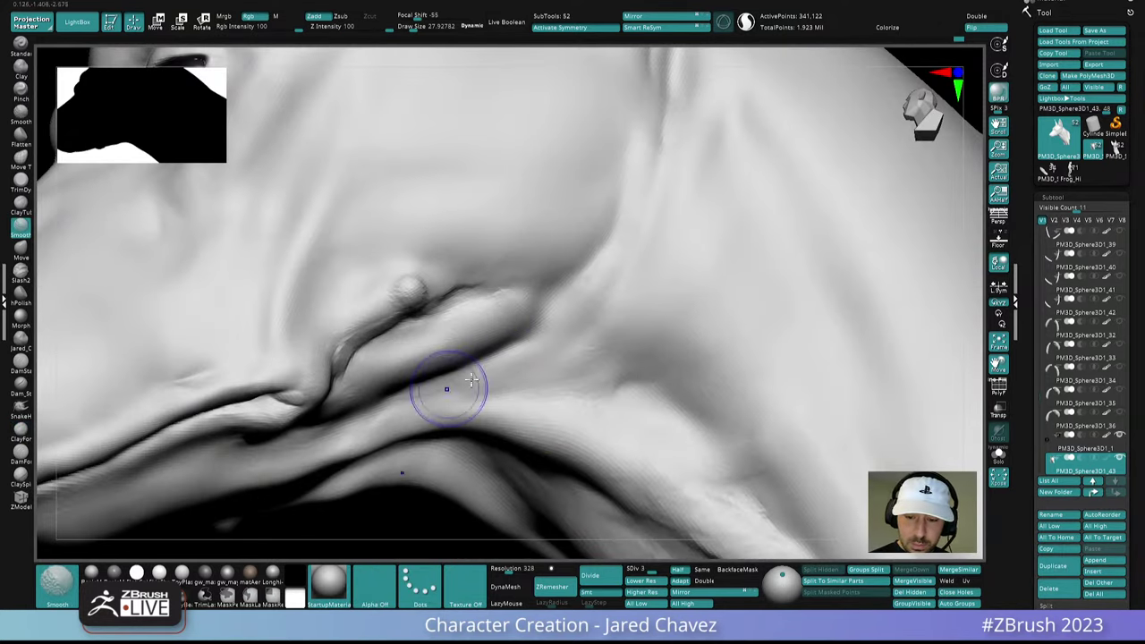
{"action": "mouse_move", "coordinate": [461, 369]}
{"action": "right_mouse_down", "text": "ctrl"}
{"action": "mouse_move", "coordinate": [533, 260]}
{"action": "mouse_move", "coordinate": [533, 304]}
{"action": "mouse_move", "coordinate": [493, 314]}
{"action": "mouse_move", "coordinate": [544, 332]}
{"action": "right_mouse_up", "text": "ctrl"}
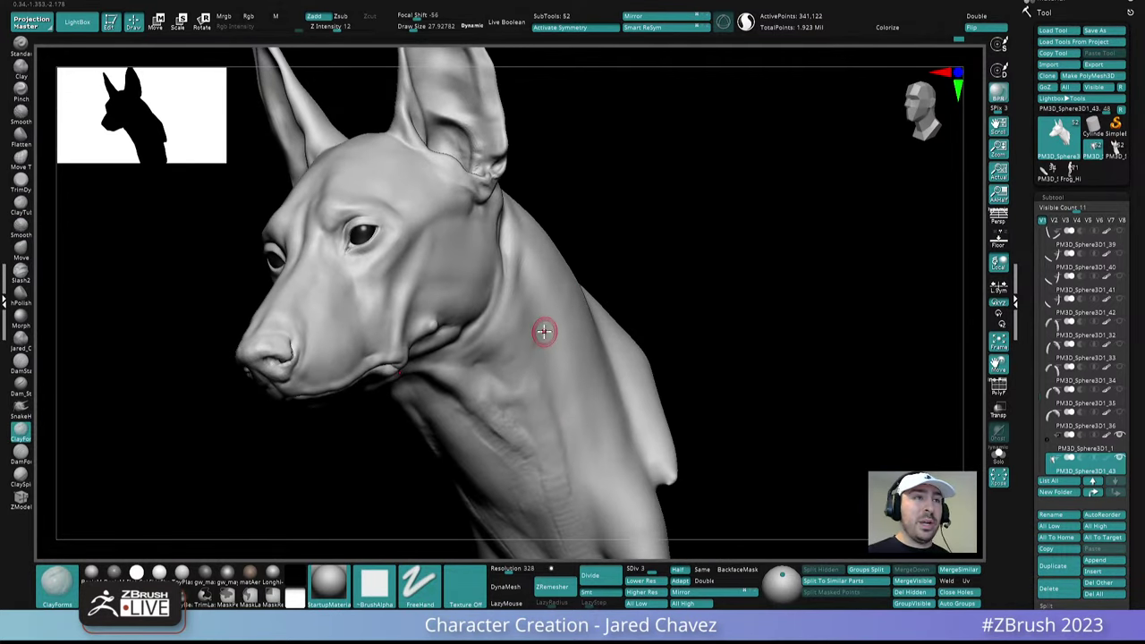
Add more clay strokes to the lower cheek above the jaw fold and smooth them into the surface
{"action": "right_click_drag", "start_coordinate": [543, 332], "coordinate": [540, 296]}
{"action": "mouse_move", "coordinate": [486, 256]}
{"action": "right_mouse_down"}
{"action": "mouse_move", "coordinate": [460, 306]}
{"action": "mouse_move", "coordinate": [369, 292]}
{"action": "mouse_move", "coordinate": [358, 280]}
{"action": "right_mouse_up"}
{"action": "mouse_move", "coordinate": [343, 272]}
{"action": "left_mouse_down"}
{"action": "mouse_move", "coordinate": [414, 306]}
{"action": "mouse_move", "coordinate": [437, 289]}
{"action": "left_mouse_up"}
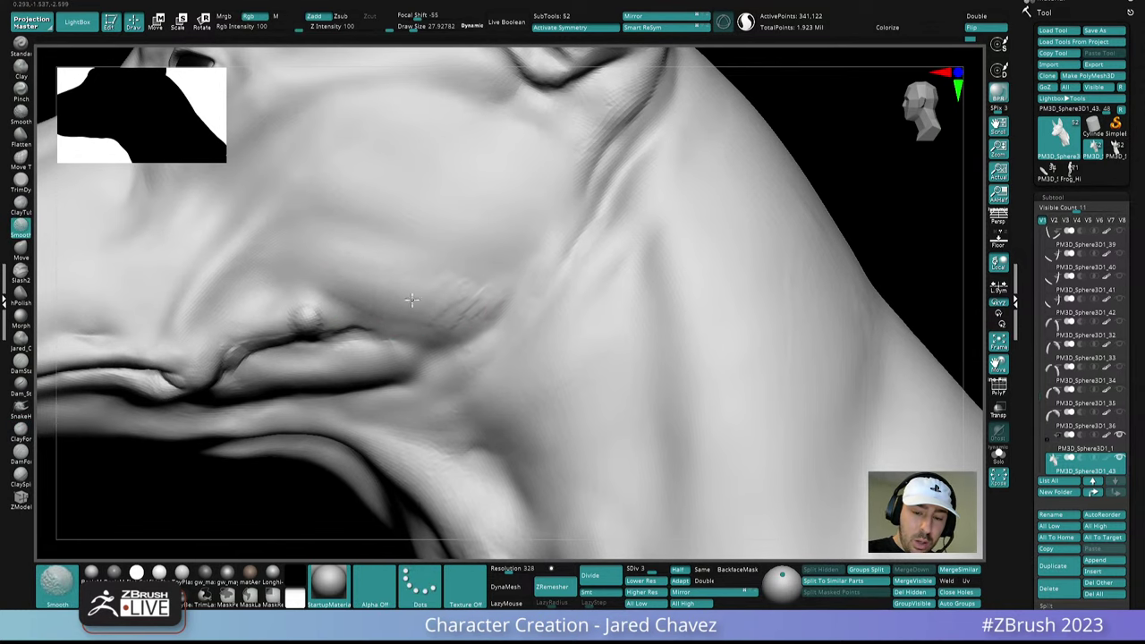
{"action": "left_click_drag", "start_coordinate": [342, 246], "coordinate": [362, 251], "text": "shift"}
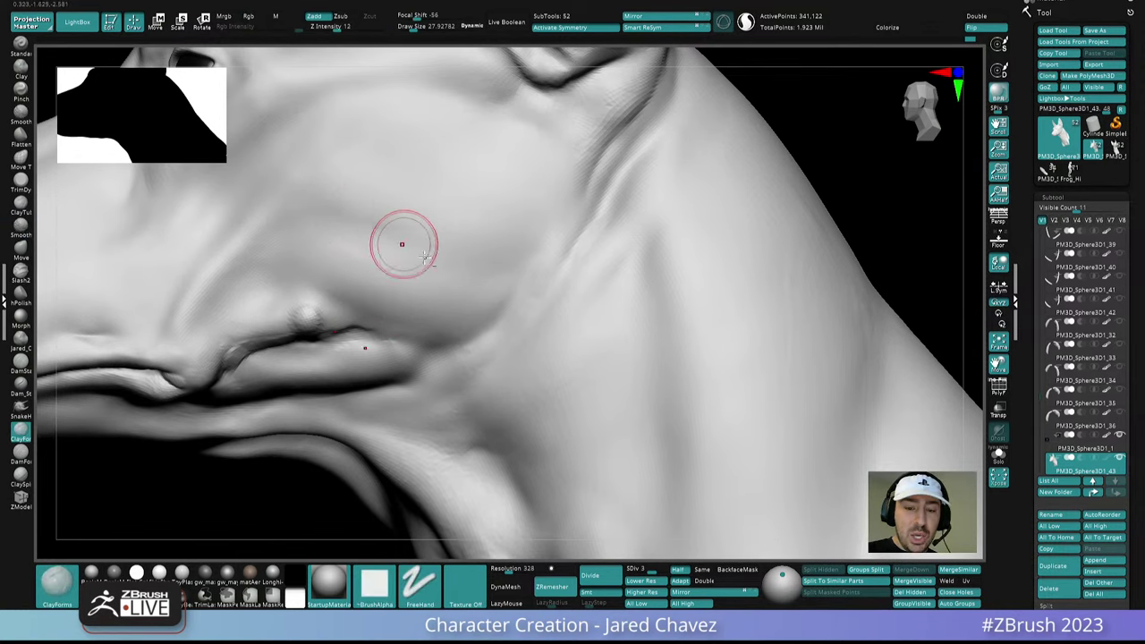
Reduce the draw size to about 21 and add small clay strokes beside the bump above the cheek fold
{"action": "mouse_move", "coordinate": [402, 245]}
{"action": "right_mouse_down", "text": "ctrl"}
{"action": "mouse_move", "coordinate": [537, 254]}
{"action": "mouse_move", "coordinate": [557, 197]}
{"action": "mouse_move", "coordinate": [535, 315]}
{"action": "mouse_move", "coordinate": [593, 245]}
{"action": "right_mouse_up", "text": "ctrl"}
{"action": "key", "text": "space"}
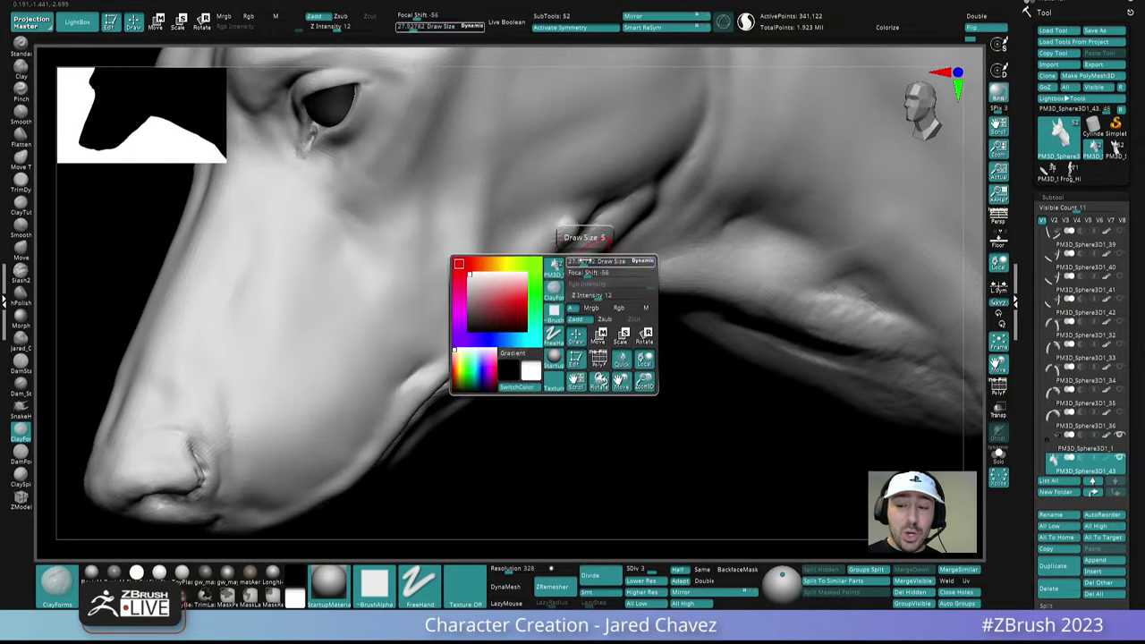
{"action": "left_click_drag", "start_coordinate": [583, 263], "coordinate": [577, 262]}
{"action": "mouse_move", "coordinate": [587, 198]}
{"action": "right_mouse_down", "text": "ctrl"}
{"action": "mouse_move", "coordinate": [599, 238]}
{"action": "mouse_move", "coordinate": [592, 213]}
{"action": "right_mouse_up", "text": "ctrl"}
{"action": "left_click_drag", "start_coordinate": [594, 208], "coordinate": [575, 226]}
{"action": "right_click_drag", "start_coordinate": [600, 218], "coordinate": [603, 194]}
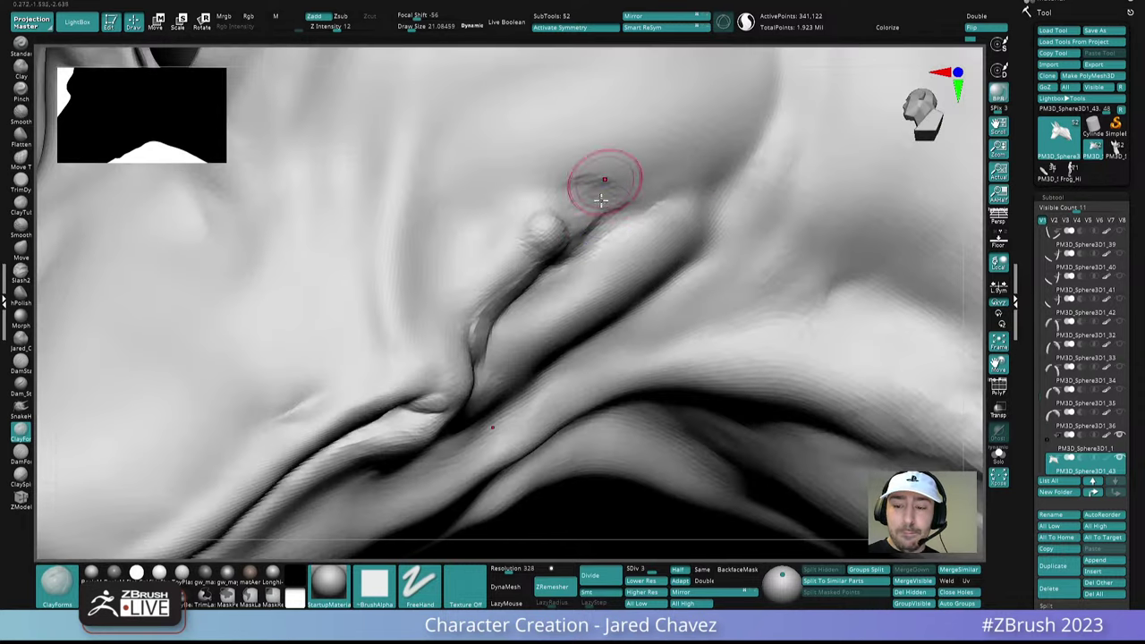
Smooth the new strokes and the crease running from the mouth corner up to the cheek bump
{"action": "mouse_move", "coordinate": [603, 194]}
{"action": "left_mouse_down", "text": "shift"}
{"action": "mouse_move", "coordinate": [588, 222]}
{"action": "mouse_move", "coordinate": [575, 182]}
{"action": "left_mouse_up", "text": "shift"}
{"action": "right_click_drag", "start_coordinate": [575, 182], "coordinate": [583, 181]}
{"action": "left_click_drag", "start_coordinate": [503, 294], "coordinate": [535, 256], "text": "shift"}
{"action": "right_click_drag", "start_coordinate": [554, 204], "coordinate": [569, 210]}
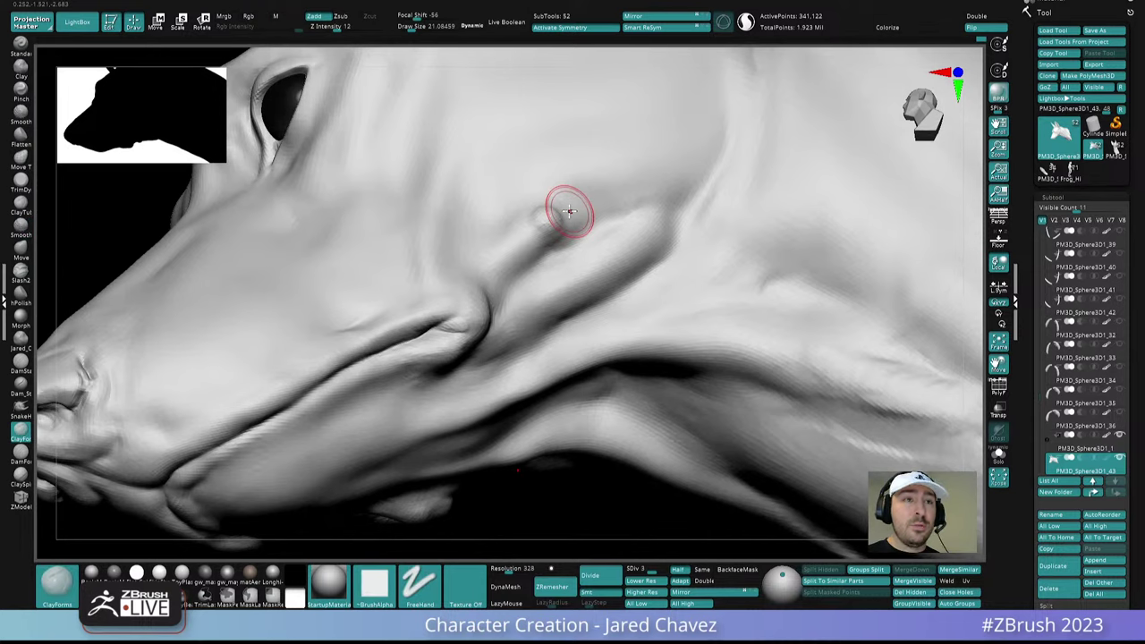
{"action": "right_click_drag", "start_coordinate": [638, 196], "coordinate": [629, 215]}
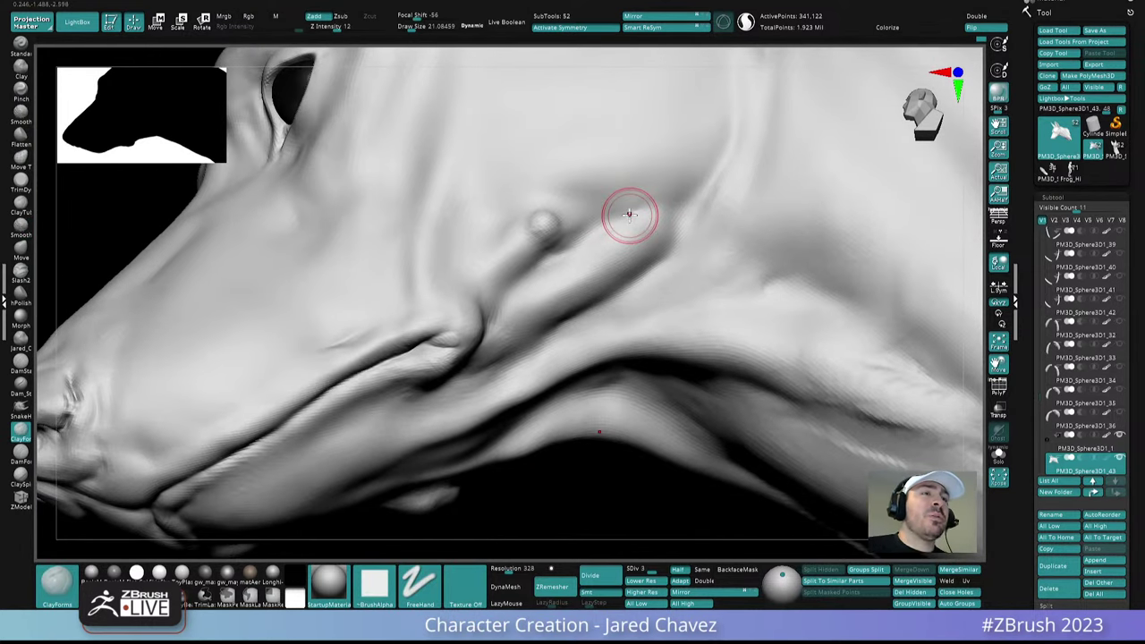
{"action": "mouse_move", "coordinate": [654, 191]}
{"action": "right_mouse_down"}
{"action": "mouse_move", "coordinate": [624, 259]}
{"action": "mouse_move", "coordinate": [637, 289]}
{"action": "right_mouse_up"}
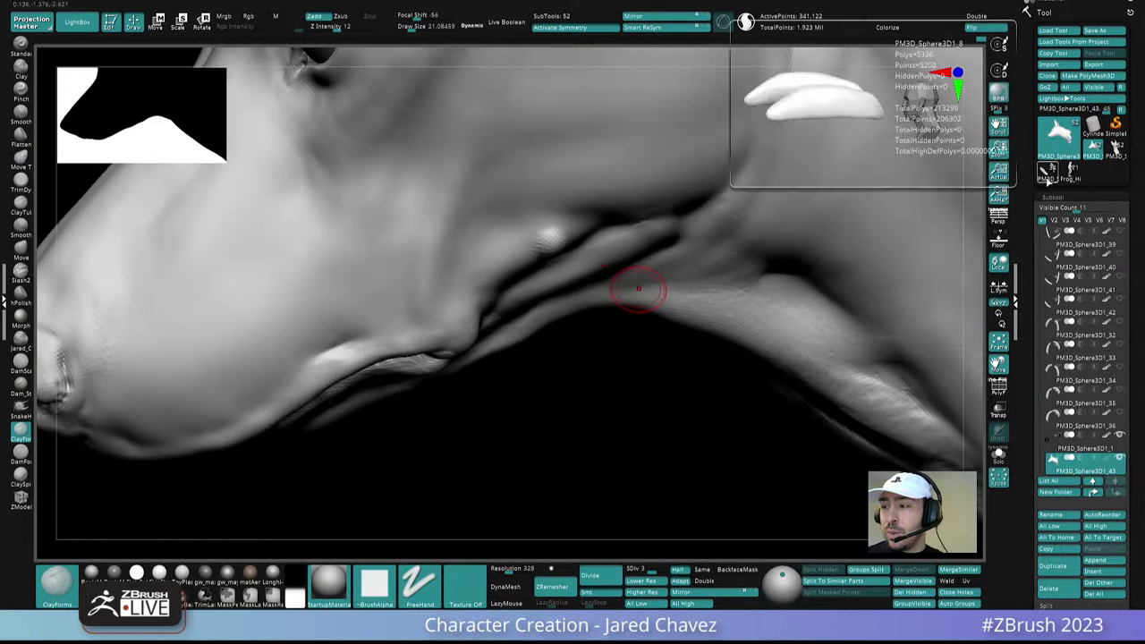
Switch to the full-body dog block-out and examine its head and neck forms from both sides
{"action": "left_click", "coordinate": [1046, 172]}
{"action": "right_click_drag", "start_coordinate": [741, 324], "coordinate": [747, 101]}
{"action": "key", "text": "f"}
{"action": "key", "text": "r"}
{"action": "mouse_move", "coordinate": [810, 226]}
{"action": "right_mouse_down", "text": "alt"}
{"action": "mouse_move", "coordinate": [718, 304]}
{"action": "mouse_move", "coordinate": [711, 261]}
{"action": "right_mouse_up", "text": "alt"}
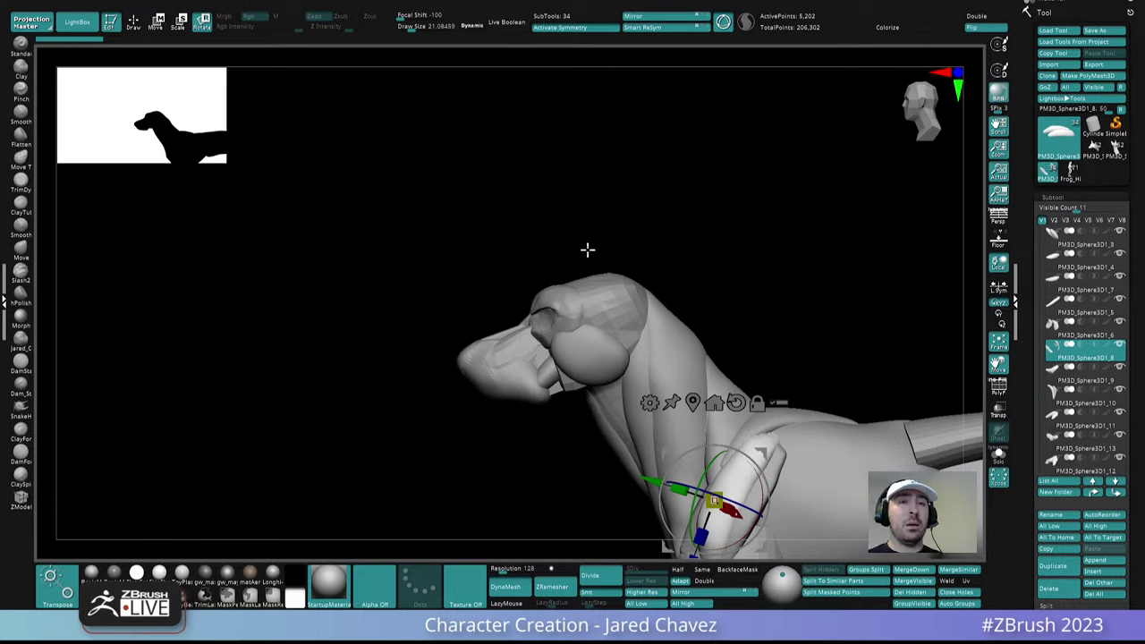
{"action": "left_click_drag", "start_coordinate": [587, 249], "coordinate": [451, 391]}
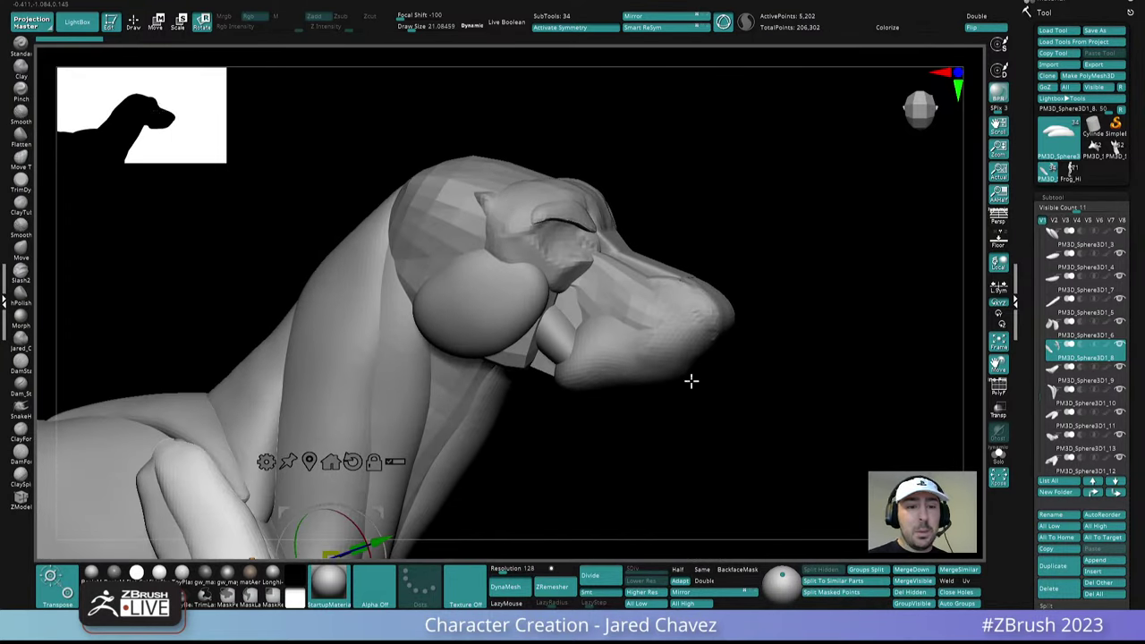
{"action": "left_click_drag", "start_coordinate": [692, 382], "coordinate": [721, 365]}
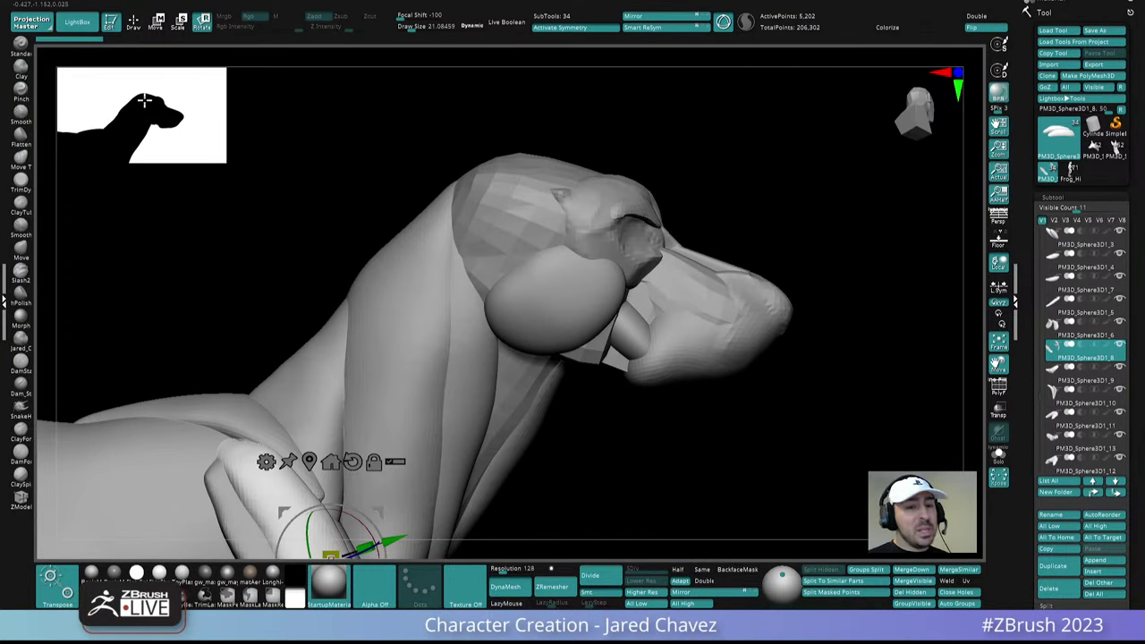
{"action": "left_click_drag", "start_coordinate": [770, 329], "coordinate": [549, 313]}
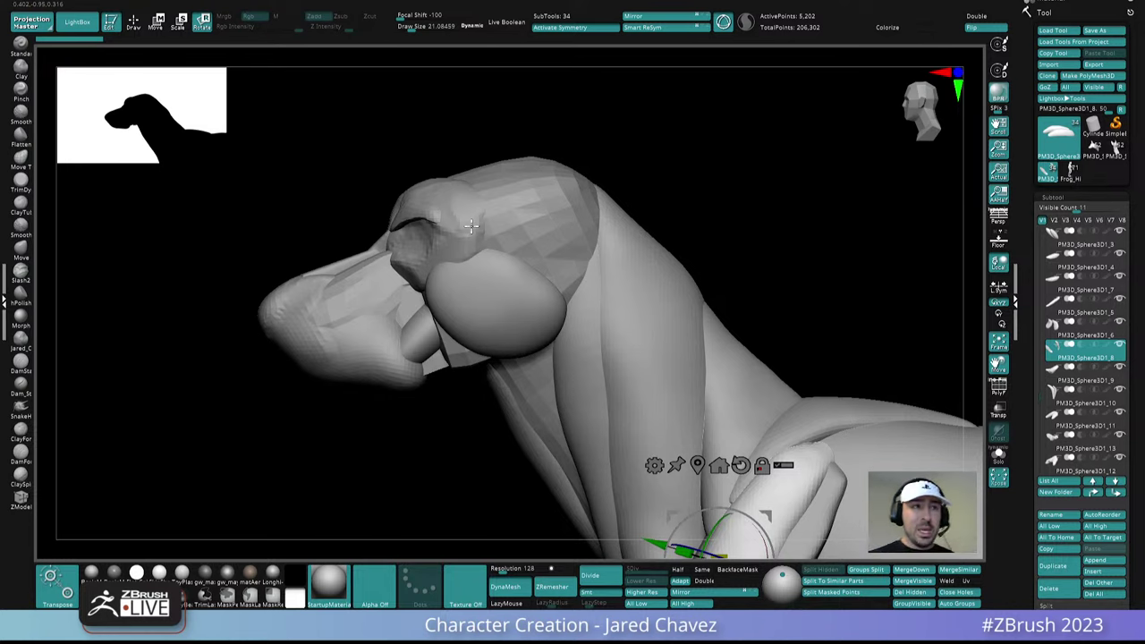
{"action": "right_click_drag", "start_coordinate": [472, 225], "coordinate": [526, 279]}
{"action": "left_click_drag", "start_coordinate": [526, 279], "coordinate": [550, 371]}
{"action": "left_click_drag", "start_coordinate": [452, 358], "coordinate": [535, 400]}
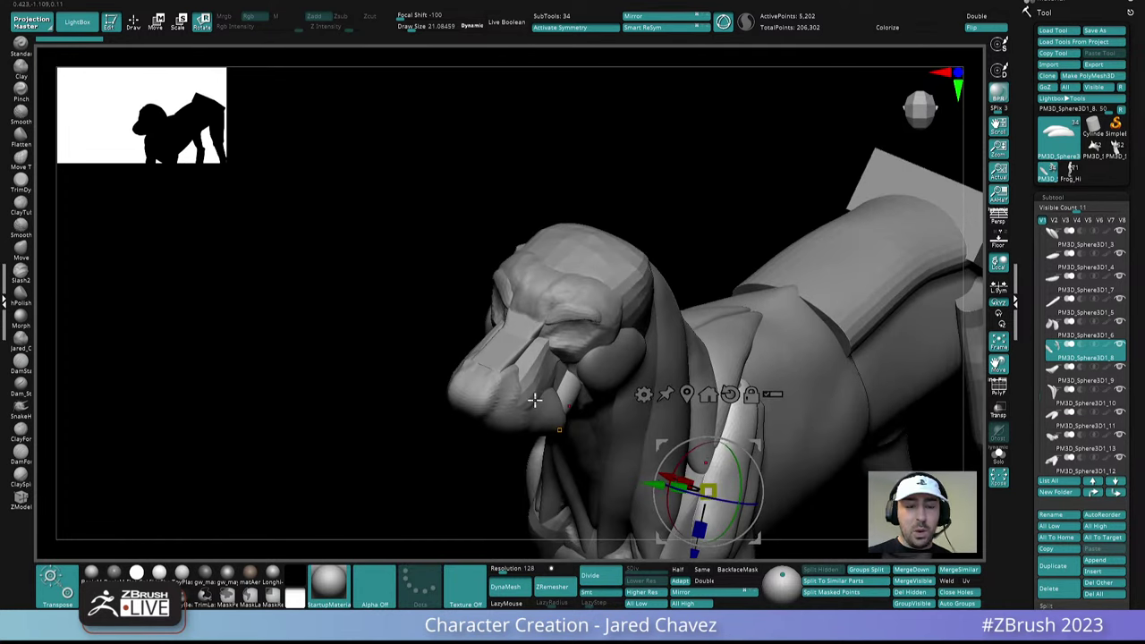
Return to the dog bust tool and lightly smooth the cheek below the eye
{"action": "left_click", "coordinate": [1094, 146]}
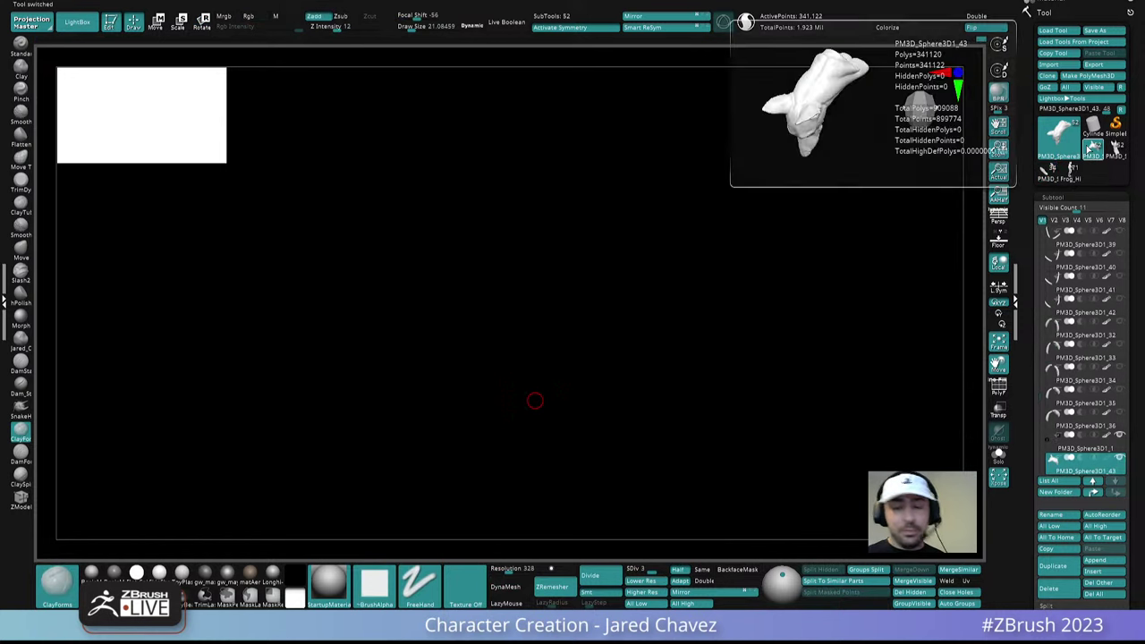
{"action": "left_click_drag", "start_coordinate": [535, 401], "coordinate": [580, 291]}
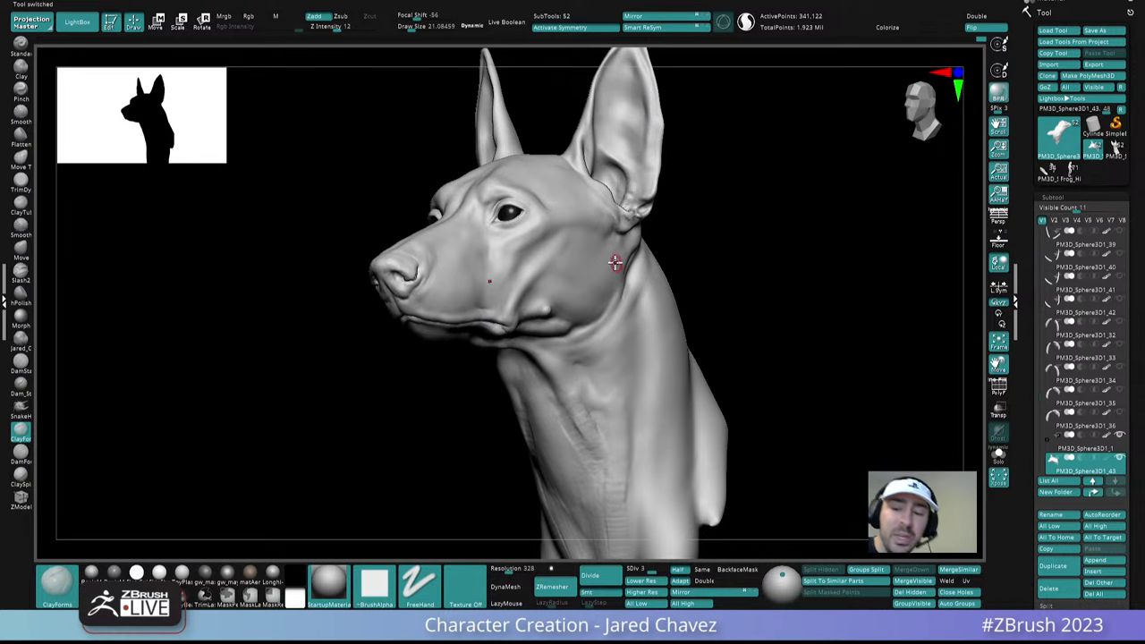
{"action": "right_click_drag", "start_coordinate": [594, 259], "coordinate": [598, 336]}
{"action": "key", "text": "shift"}
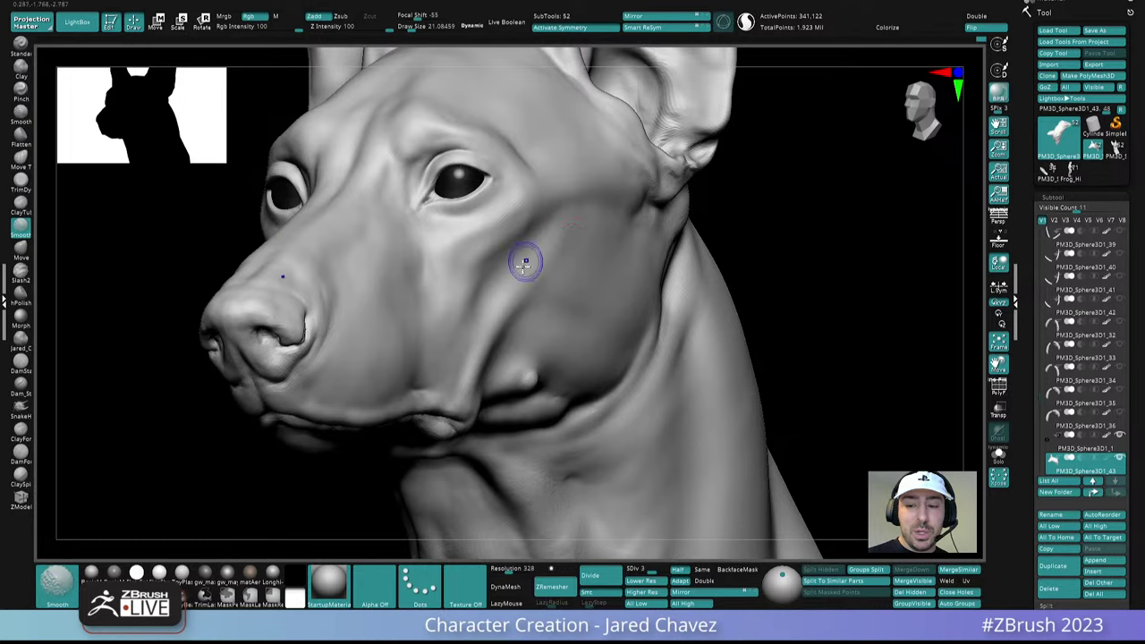
{"action": "right_click_drag", "start_coordinate": [524, 259], "coordinate": [573, 248]}
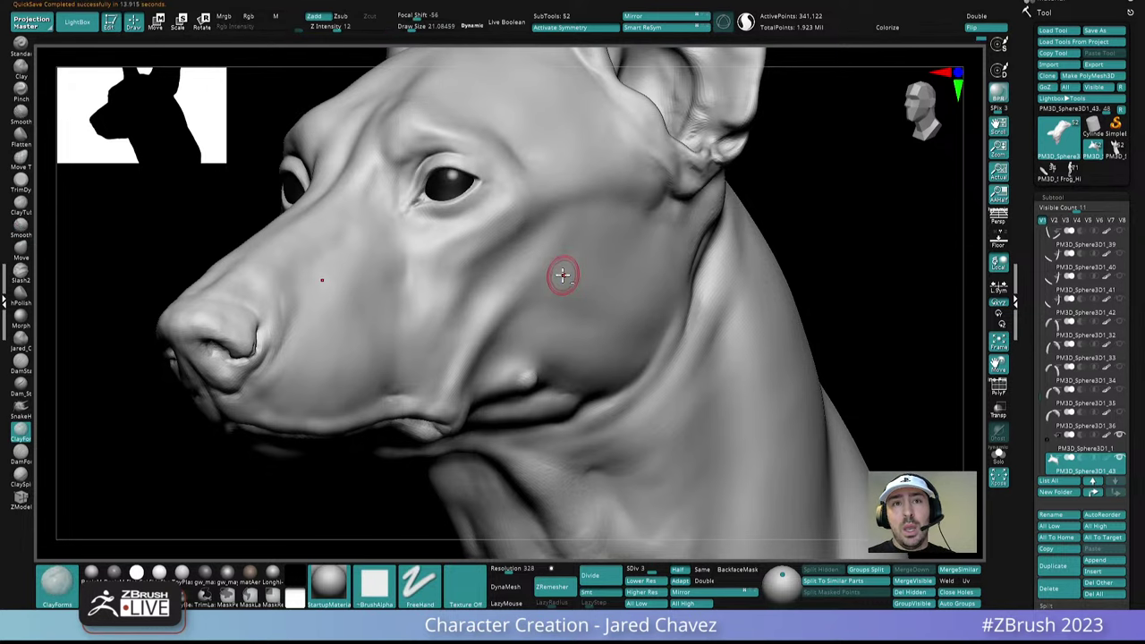
Build a raised clay ridge down the side of the neck, from behind the ear along the back of the jaw
{"action": "right_click_drag", "start_coordinate": [562, 276], "coordinate": [483, 202], "text": "alt"}
{"action": "mouse_move", "coordinate": [657, 309]}
{"action": "right_mouse_down", "text": "ctrl"}
{"action": "mouse_move", "coordinate": [644, 259]}
{"action": "mouse_move", "coordinate": [589, 340]}
{"action": "mouse_move", "coordinate": [638, 269]}
{"action": "mouse_move", "coordinate": [617, 194]}
{"action": "right_mouse_up", "text": "ctrl"}
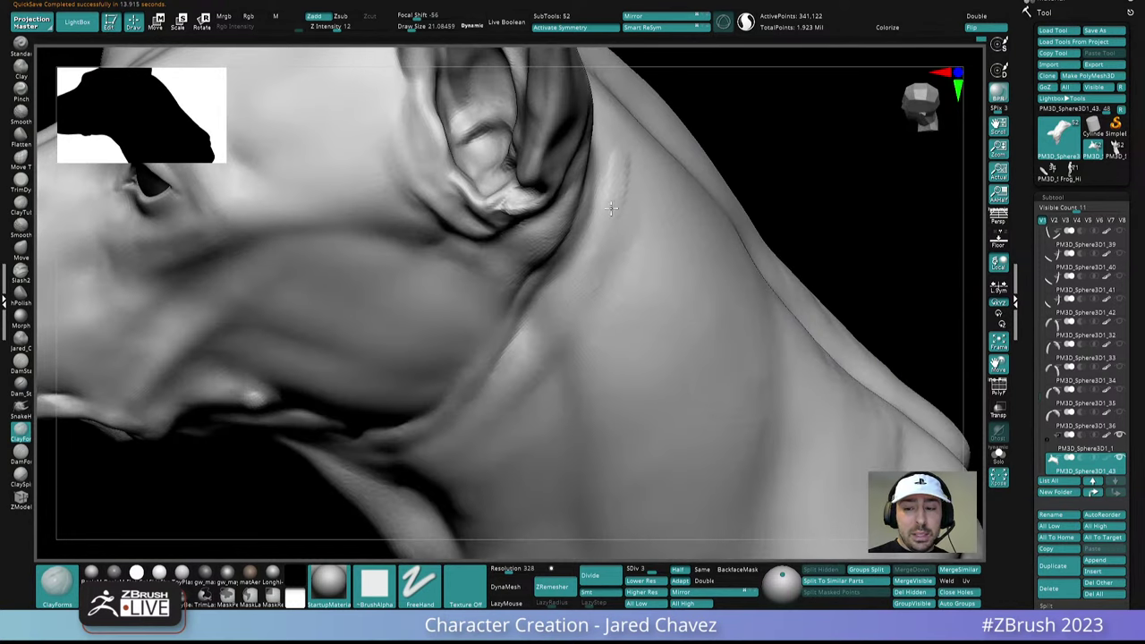
{"action": "right_click_drag", "start_coordinate": [547, 319], "coordinate": [525, 327]}
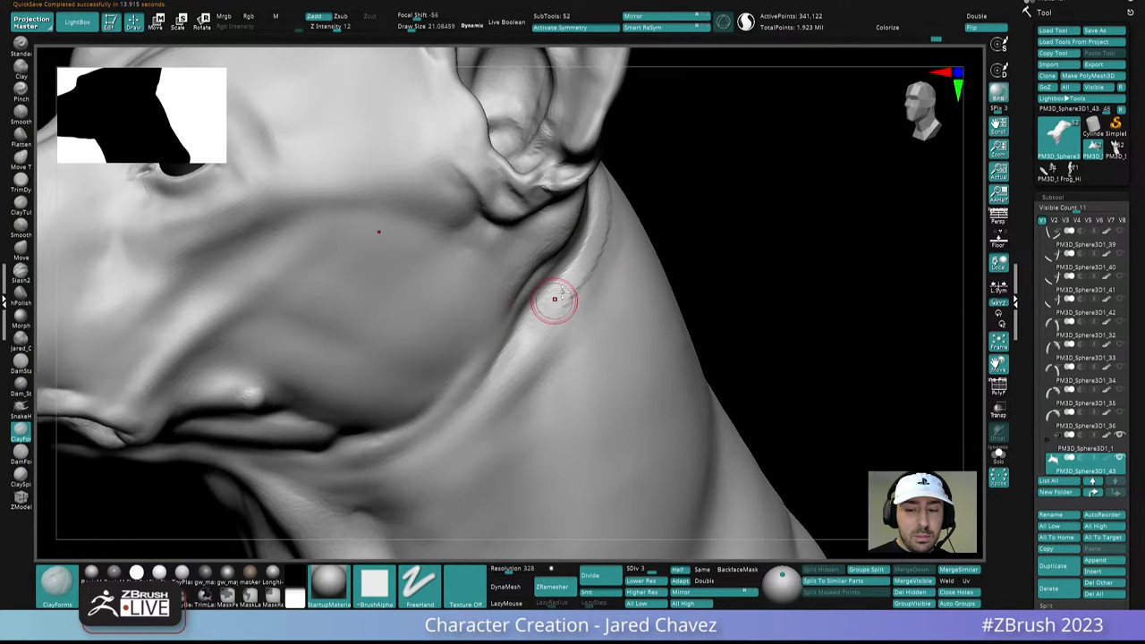
{"action": "mouse_move", "coordinate": [583, 265]}
{"action": "right_mouse_down"}
{"action": "mouse_move", "coordinate": [608, 269]}
{"action": "mouse_move", "coordinate": [599, 280]}
{"action": "right_mouse_up"}
{"action": "right_click_drag", "start_coordinate": [631, 242], "coordinate": [642, 217]}
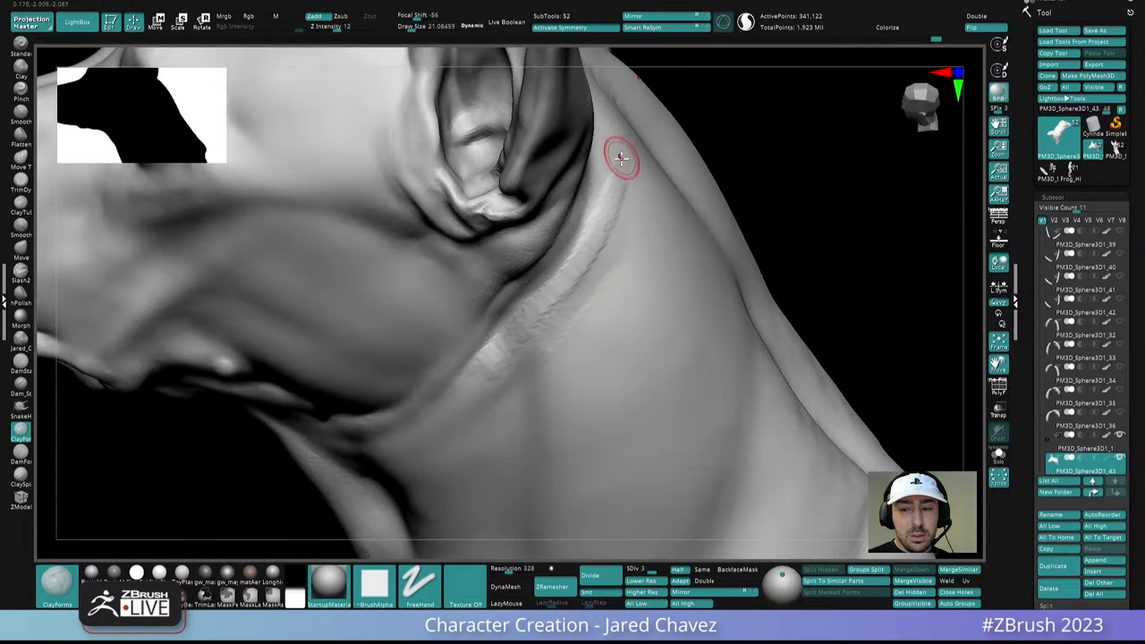
{"action": "right_click_drag", "start_coordinate": [585, 256], "coordinate": [614, 217]}
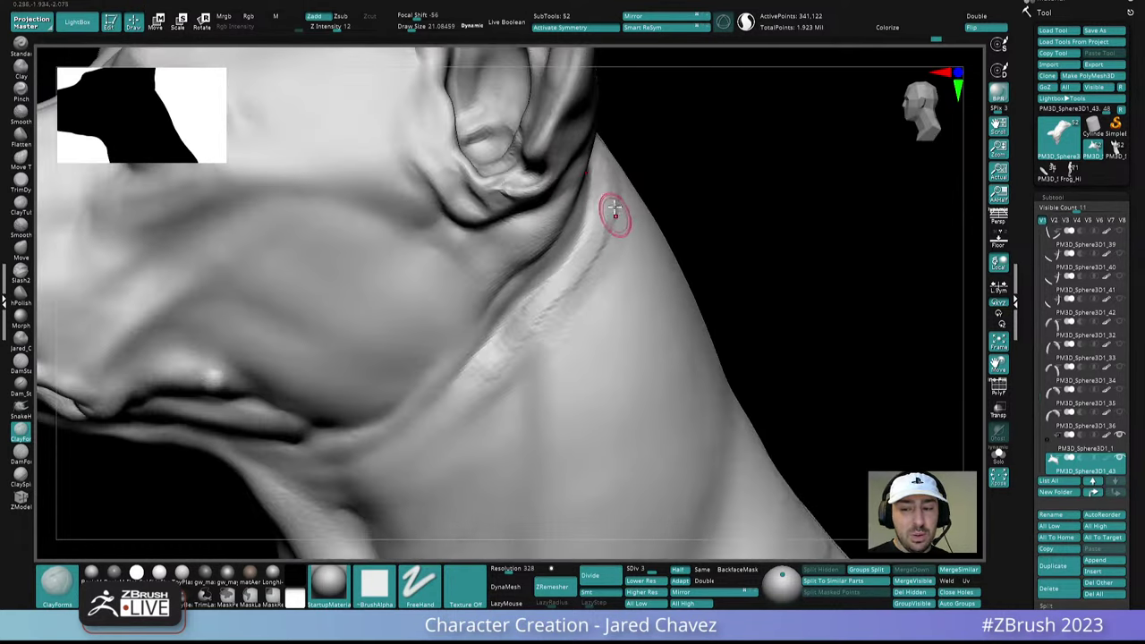
{"action": "right_click_drag", "start_coordinate": [545, 309], "coordinate": [589, 268]}
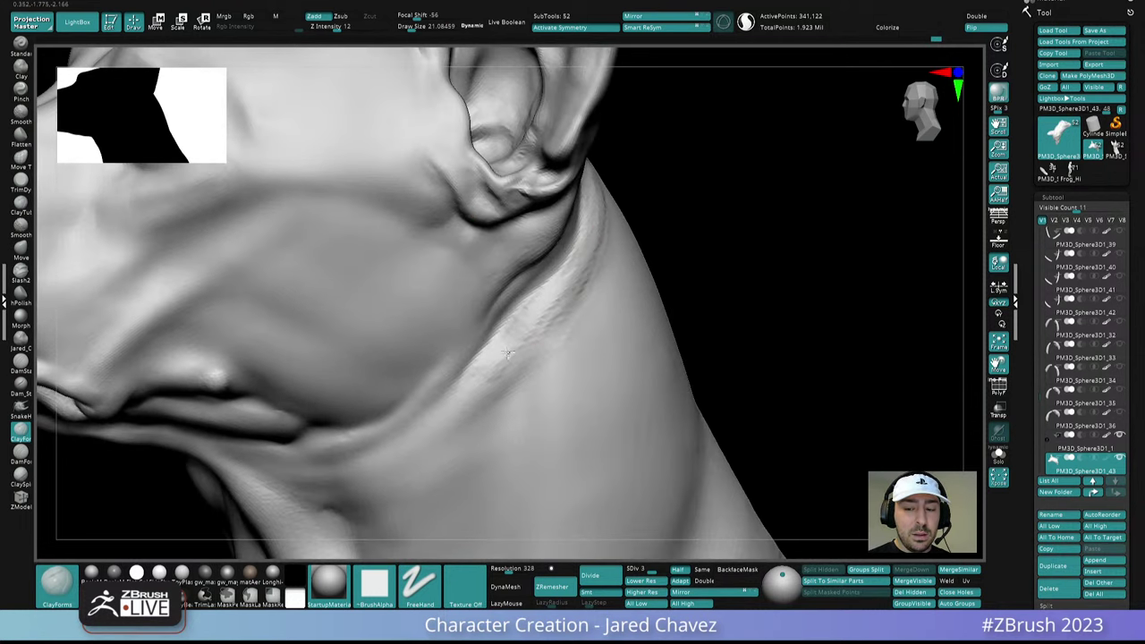
{"action": "left_click_drag", "start_coordinate": [574, 281], "coordinate": [500, 376]}
{"action": "mouse_move", "coordinate": [506, 372]}
{"action": "right_mouse_down"}
{"action": "mouse_move", "coordinate": [547, 332]}
{"action": "mouse_move", "coordinate": [585, 319]}
{"action": "mouse_move", "coordinate": [572, 291]}
{"action": "right_mouse_up"}
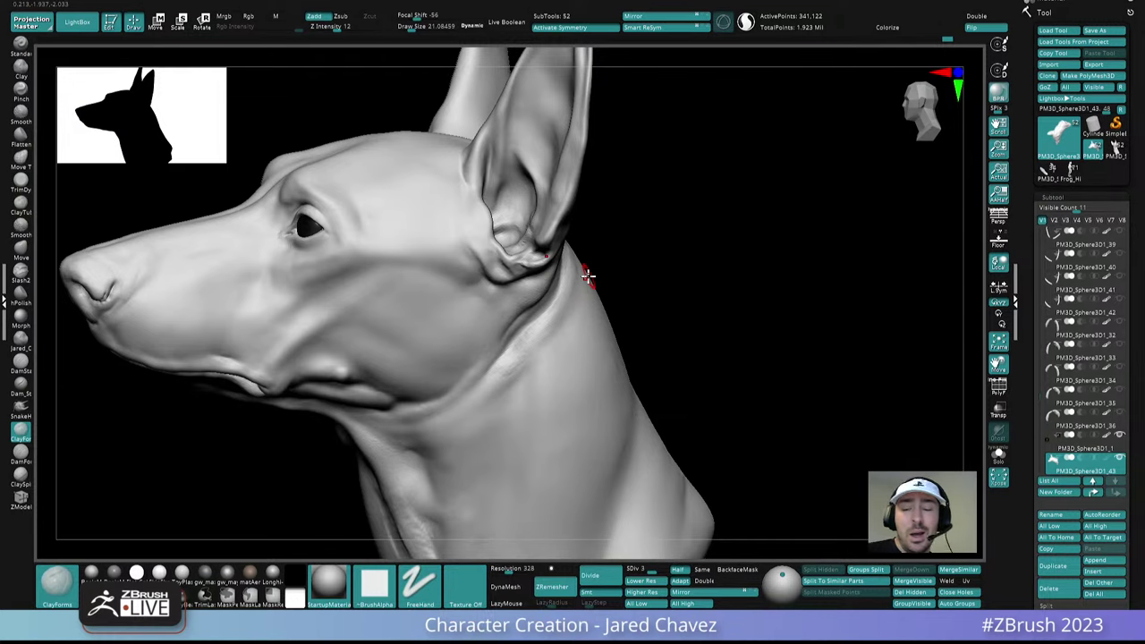
Smooth the top of the neck ridge and extend it behind the ear base with more clay strokes
{"action": "mouse_move", "coordinate": [588, 277]}
{"action": "right_mouse_down"}
{"action": "mouse_move", "coordinate": [562, 324]}
{"action": "mouse_move", "coordinate": [584, 297]}
{"action": "mouse_move", "coordinate": [569, 230]}
{"action": "right_mouse_up"}
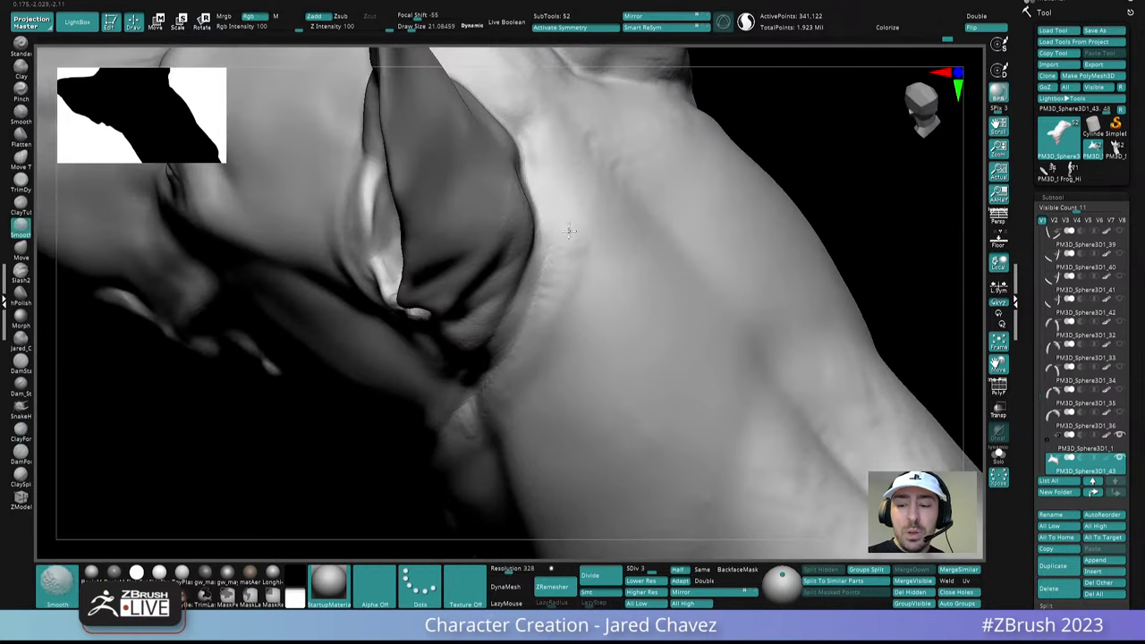
{"action": "left_click_drag", "start_coordinate": [561, 279], "coordinate": [563, 283], "text": "shift"}
{"action": "mouse_move", "coordinate": [563, 281]}
{"action": "right_mouse_down"}
{"action": "mouse_move", "coordinate": [567, 215]}
{"action": "mouse_move", "coordinate": [563, 250]}
{"action": "right_mouse_up"}
{"action": "left_click_drag", "start_coordinate": [562, 227], "coordinate": [565, 176]}
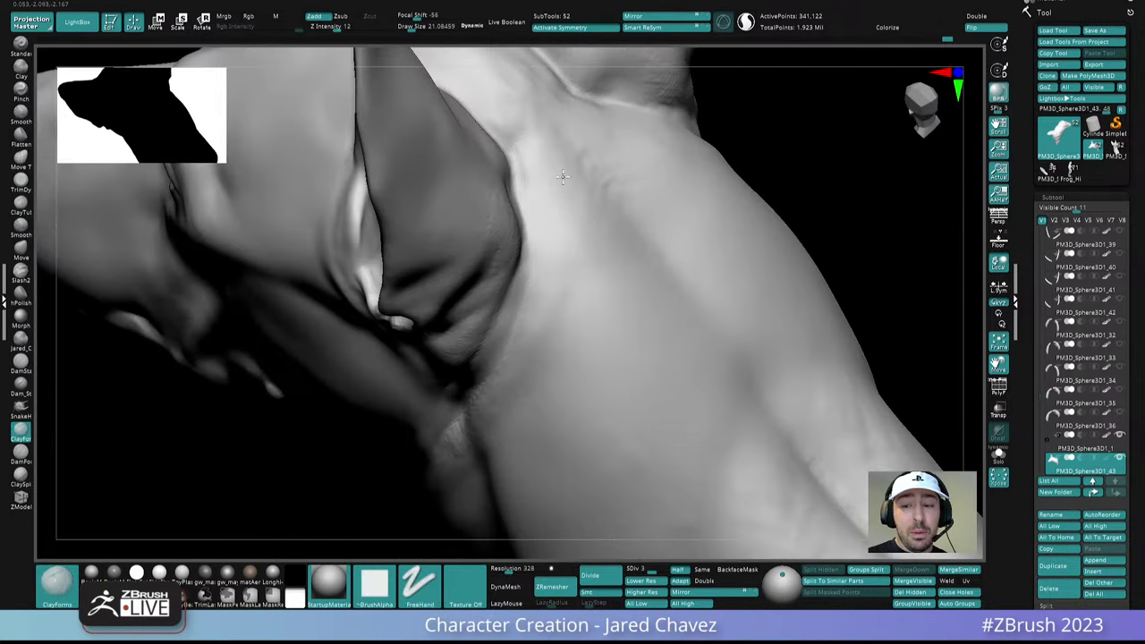
{"action": "left_click_drag", "start_coordinate": [554, 279], "coordinate": [555, 257]}
{"action": "right_click_drag", "start_coordinate": [546, 238], "coordinate": [571, 211]}
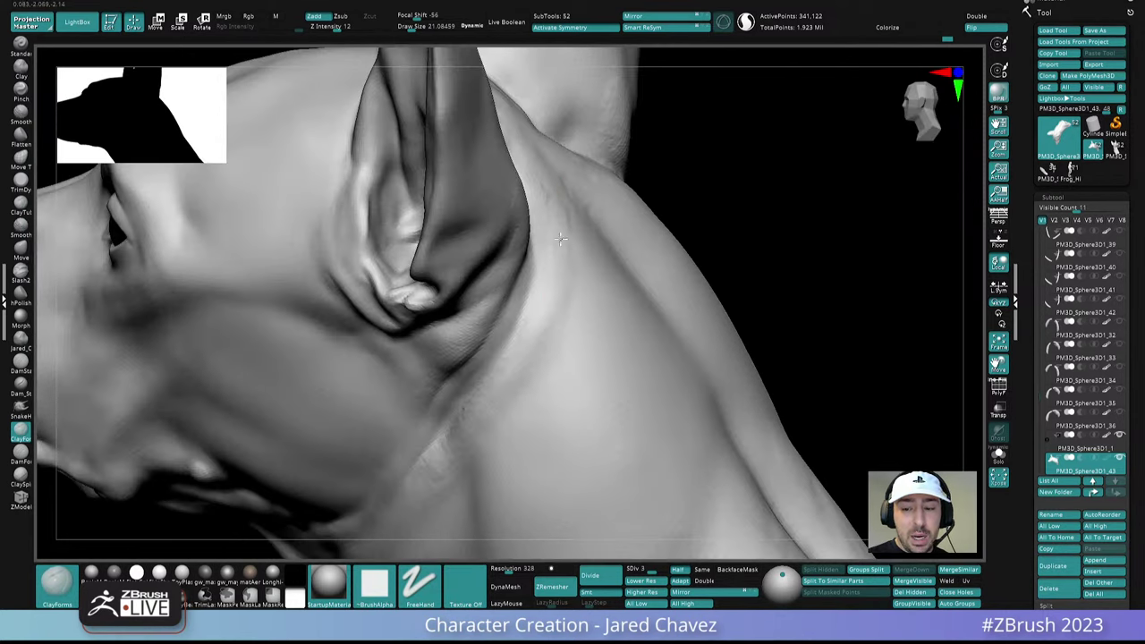
{"action": "right_click_drag", "start_coordinate": [547, 283], "coordinate": [551, 240]}
{"action": "key", "text": "shift"}
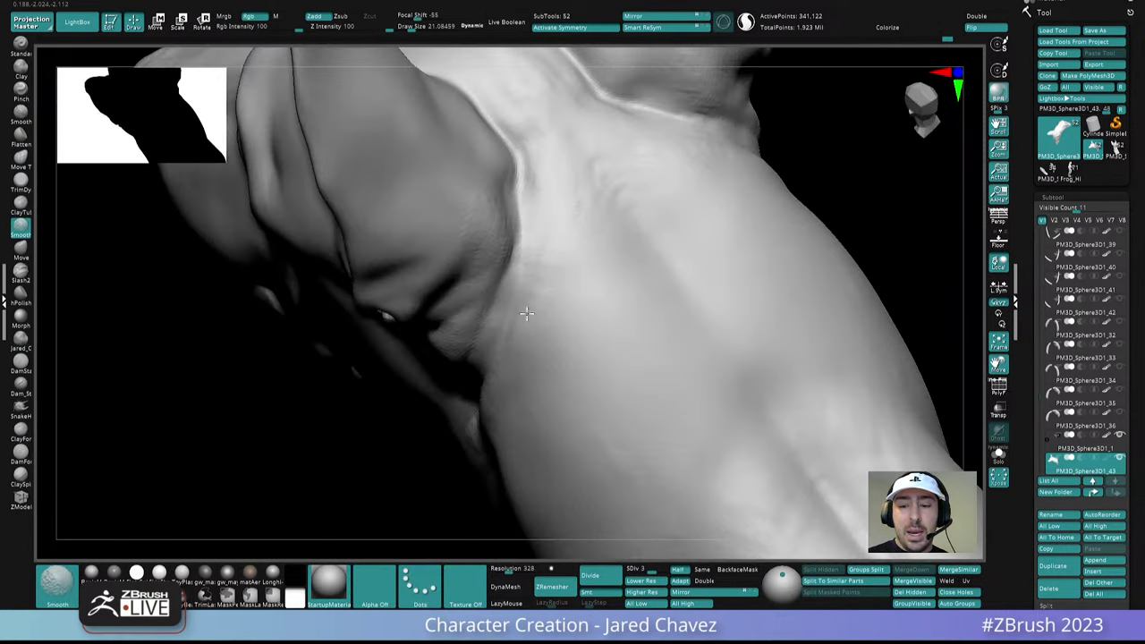
{"action": "right_click_drag", "start_coordinate": [527, 312], "coordinate": [494, 213]}
{"action": "mouse_move", "coordinate": [474, 272]}
{"action": "right_mouse_down"}
{"action": "mouse_move", "coordinate": [555, 328]}
{"action": "mouse_move", "coordinate": [596, 271]}
{"action": "mouse_move", "coordinate": [567, 274]}
{"action": "right_mouse_up"}
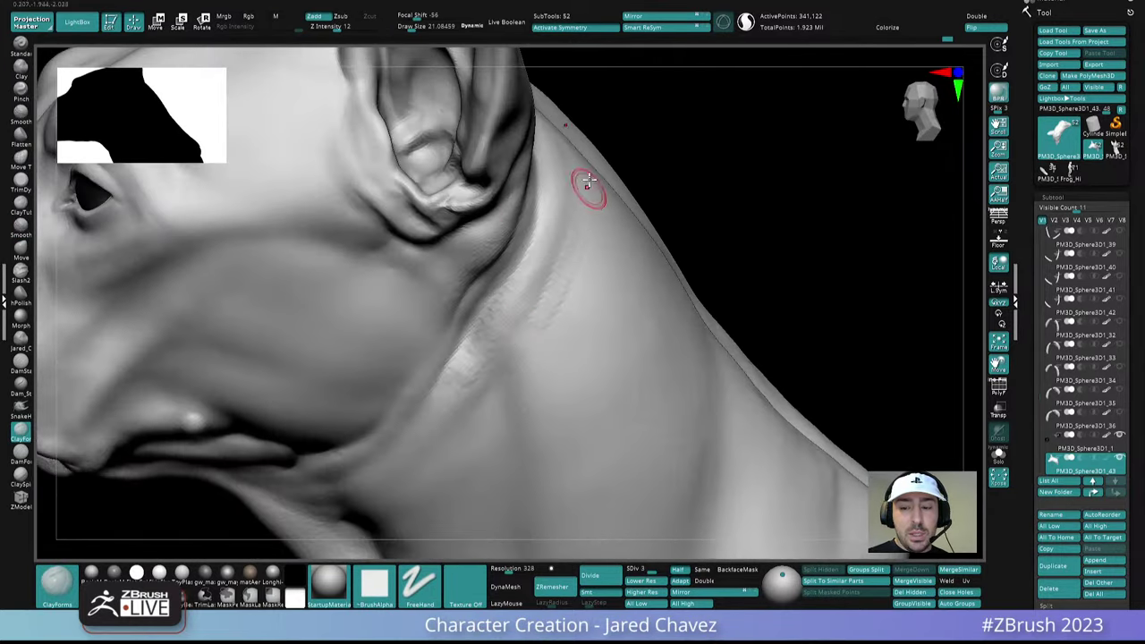
Add a second, parallel skin fold on the neck behind the jaw ridge and smooth both folds
{"action": "left_click_drag", "start_coordinate": [575, 235], "coordinate": [522, 331]}
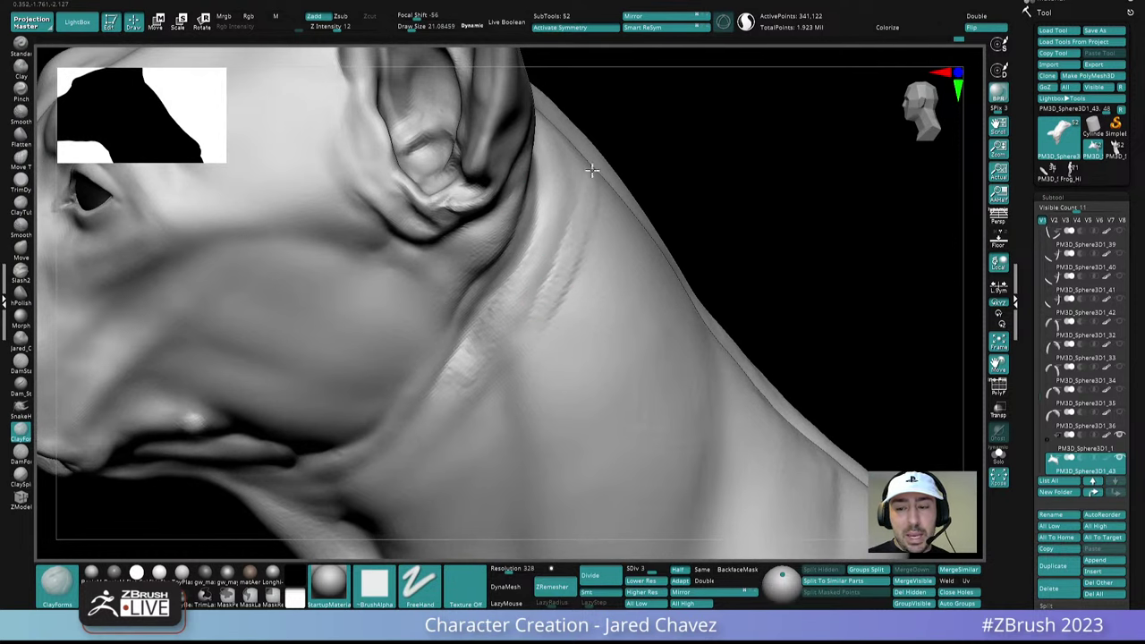
{"action": "left_click_drag", "start_coordinate": [593, 170], "coordinate": [545, 319]}
{"action": "left_click_drag", "start_coordinate": [578, 207], "coordinate": [531, 325]}
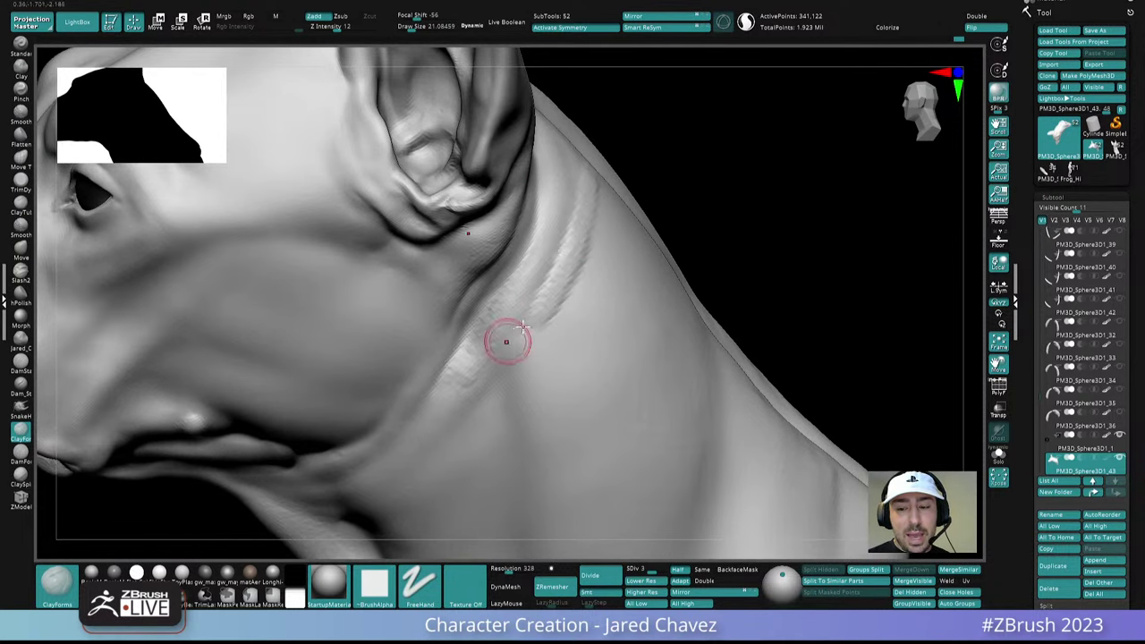
{"action": "right_click_drag", "start_coordinate": [507, 334], "coordinate": [593, 281]}
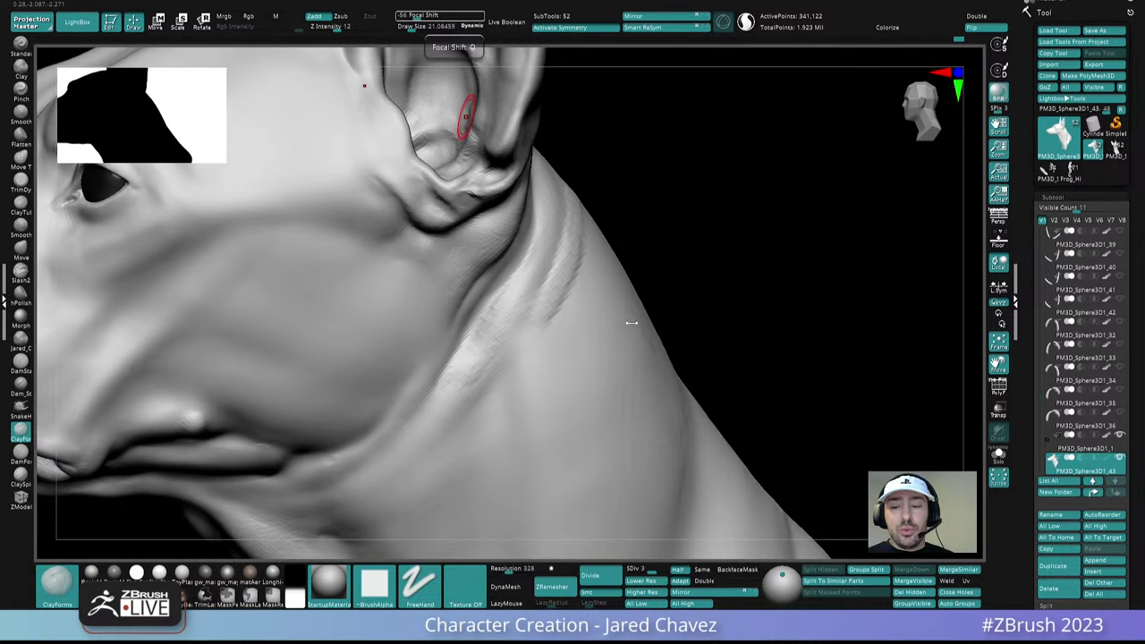
{"action": "right_click_drag", "start_coordinate": [631, 323], "coordinate": [621, 348]}
{"action": "key", "text": "shift"}
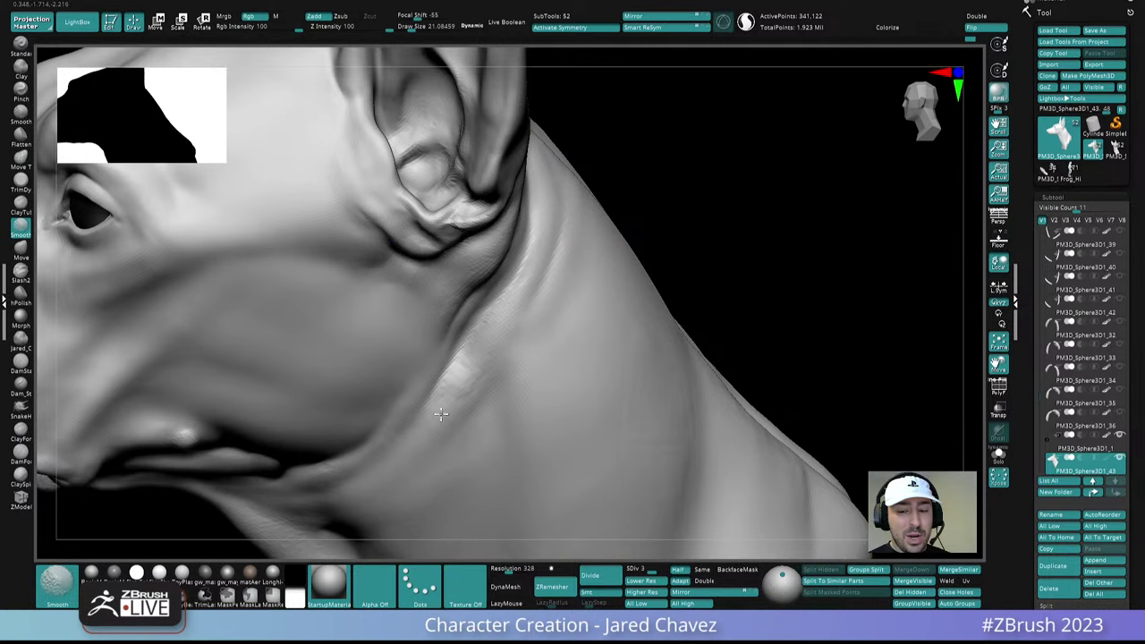
Fill clay into the lower end of the neck folds below the ear and blend it into the neck
{"action": "right_click_drag", "start_coordinate": [533, 344], "coordinate": [544, 212], "text": "ctrl"}
{"action": "mouse_move", "coordinate": [512, 362]}
{"action": "right_mouse_down"}
{"action": "mouse_move", "coordinate": [531, 348]}
{"action": "mouse_move", "coordinate": [519, 368]}
{"action": "mouse_move", "coordinate": [580, 328]}
{"action": "mouse_move", "coordinate": [532, 386]}
{"action": "mouse_move", "coordinate": [501, 399]}
{"action": "mouse_move", "coordinate": [460, 292]}
{"action": "mouse_move", "coordinate": [501, 334]}
{"action": "mouse_move", "coordinate": [488, 406]}
{"action": "right_mouse_up"}
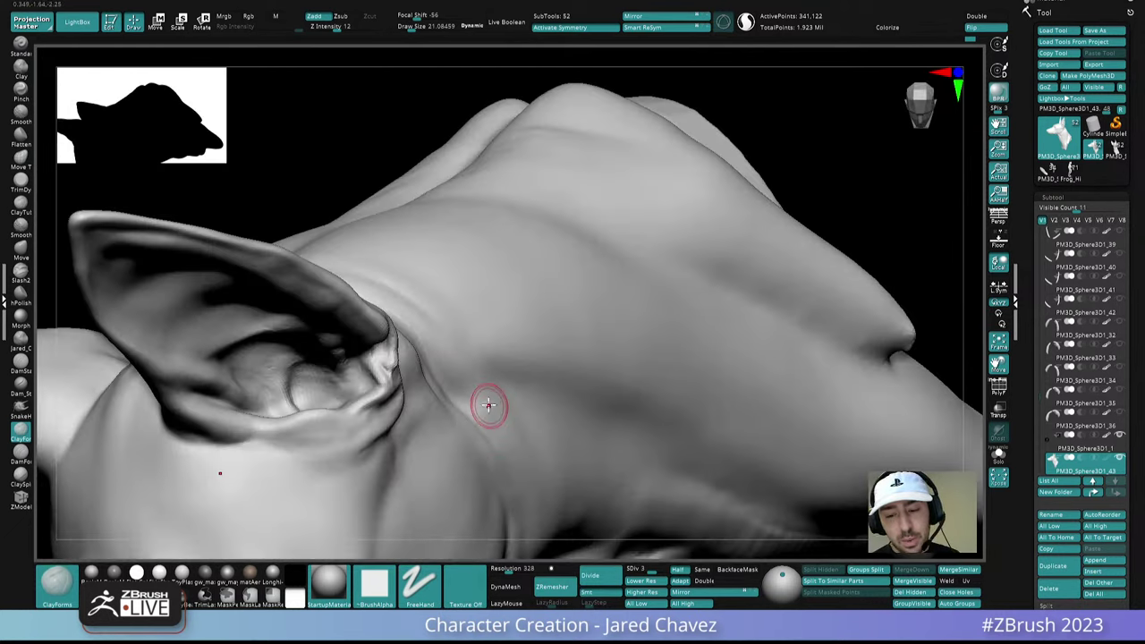
{"action": "mouse_move", "coordinate": [447, 370]}
{"action": "right_mouse_down"}
{"action": "mouse_move", "coordinate": [475, 312]}
{"action": "mouse_move", "coordinate": [445, 324]}
{"action": "right_mouse_up"}
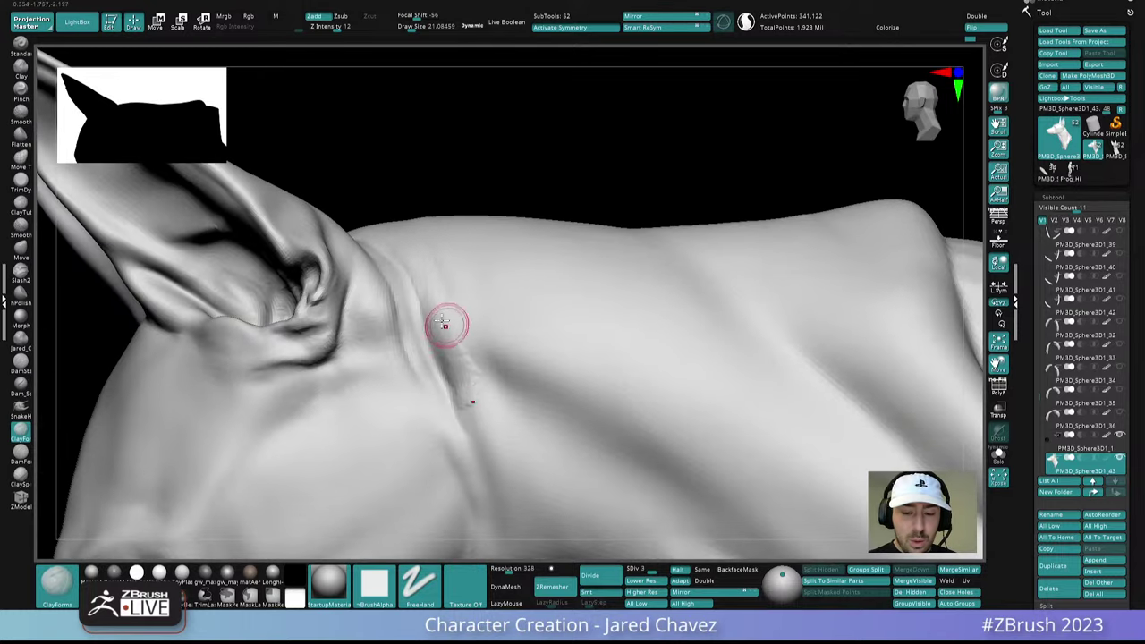
{"action": "right_click_drag", "start_coordinate": [469, 396], "coordinate": [465, 376]}
{"action": "left_click_drag", "start_coordinate": [473, 351], "coordinate": [472, 404], "text": "shift"}
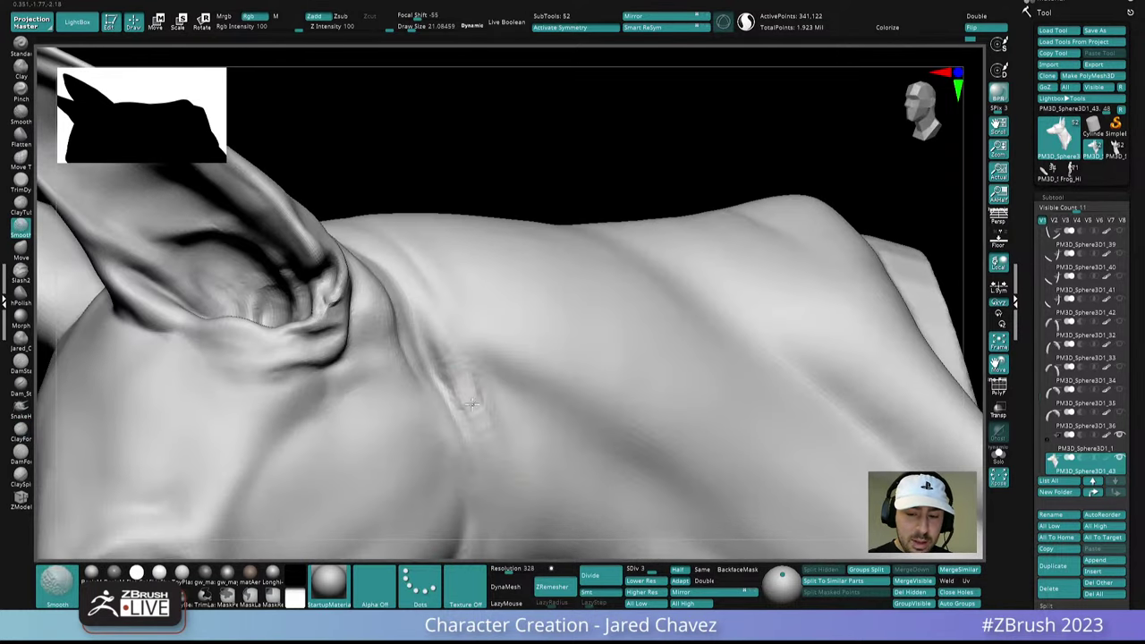
{"action": "mouse_move", "coordinate": [465, 389]}
{"action": "right_mouse_down"}
{"action": "mouse_move", "coordinate": [553, 337]}
{"action": "mouse_move", "coordinate": [501, 360]}
{"action": "mouse_move", "coordinate": [526, 379]}
{"action": "mouse_move", "coordinate": [525, 412]}
{"action": "right_mouse_up"}
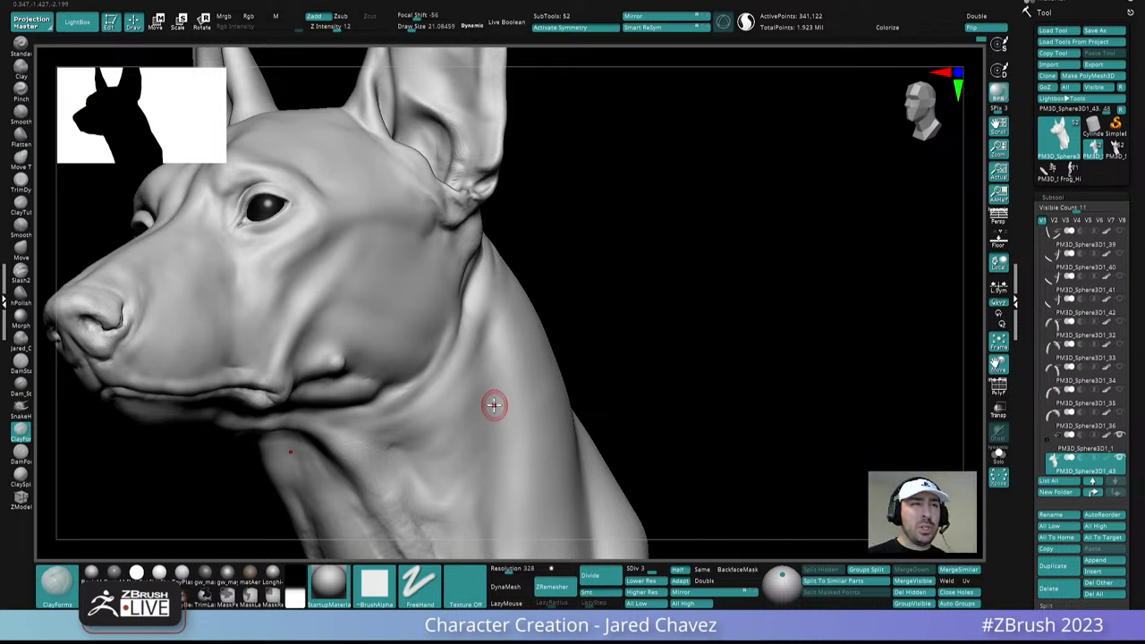
Enlarge the Move brush to about 109 and adjust the upper neck contour behind the ears
{"action": "right_click_drag", "start_coordinate": [526, 324], "coordinate": [503, 339]}
{"action": "mouse_move", "coordinate": [490, 282]}
{"action": "right_mouse_down"}
{"action": "mouse_move", "coordinate": [434, 307]}
{"action": "mouse_move", "coordinate": [448, 267]}
{"action": "mouse_move", "coordinate": [453, 283]}
{"action": "mouse_move", "coordinate": [442, 281]}
{"action": "right_mouse_up"}
{"action": "mouse_move", "coordinate": [468, 235]}
{"action": "right_mouse_down"}
{"action": "mouse_move", "coordinate": [566, 231]}
{"action": "mouse_move", "coordinate": [537, 223]}
{"action": "right_mouse_up"}
{"action": "key", "text": "space"}
{"action": "left_click_drag", "start_coordinate": [537, 188], "coordinate": [552, 189]}
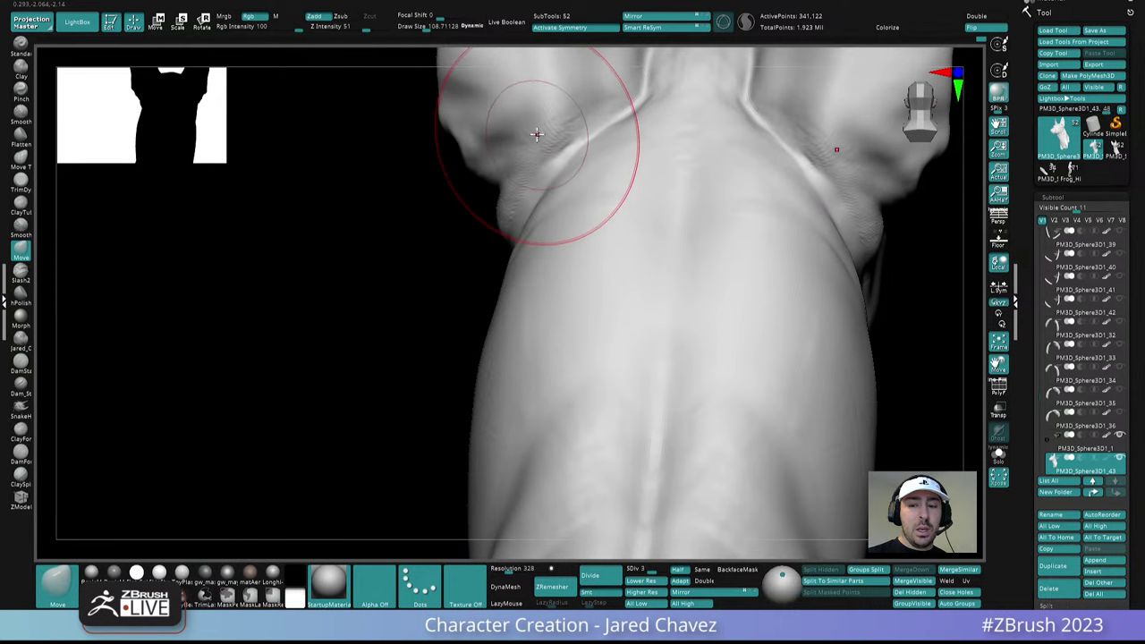
{"action": "right_click_drag", "start_coordinate": [562, 159], "coordinate": [573, 251]}
{"action": "left_click_drag", "start_coordinate": [524, 215], "coordinate": [517, 220]}
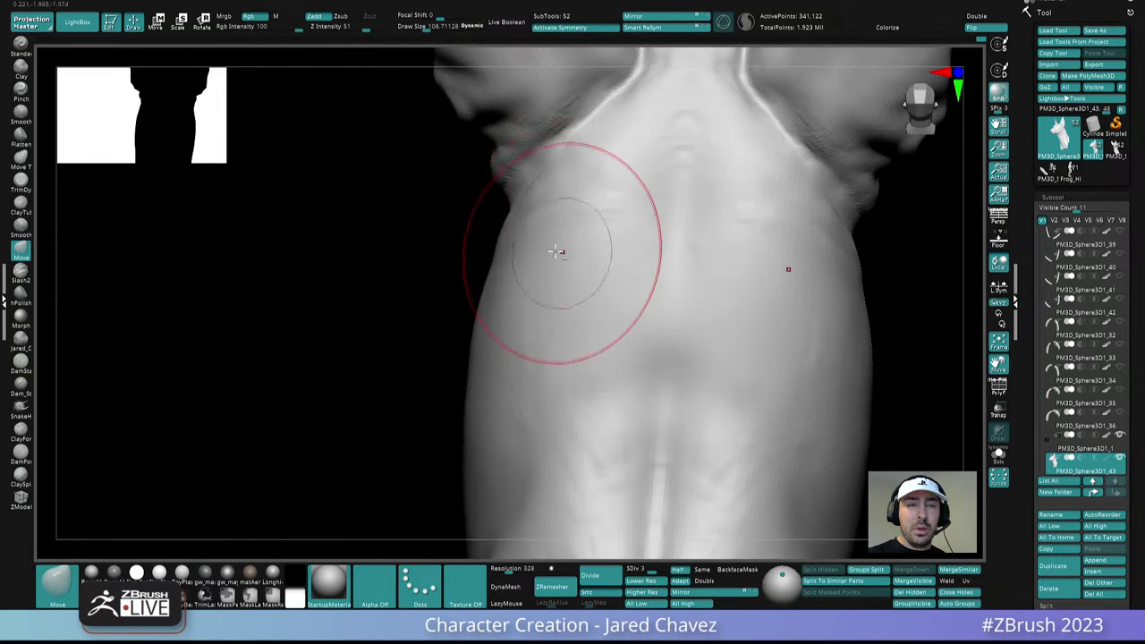
{"action": "right_click_drag", "start_coordinate": [560, 253], "coordinate": [557, 210], "text": "ctrl"}
{"action": "mouse_move", "coordinate": [537, 215]}
{"action": "right_mouse_down"}
{"action": "mouse_move", "coordinate": [575, 243]}
{"action": "mouse_move", "coordinate": [548, 231]}
{"action": "mouse_move", "coordinate": [551, 146]}
{"action": "mouse_move", "coordinate": [548, 189]}
{"action": "mouse_move", "coordinate": [593, 200]}
{"action": "mouse_move", "coordinate": [564, 195]}
{"action": "mouse_move", "coordinate": [555, 187]}
{"action": "mouse_move", "coordinate": [577, 189]}
{"action": "mouse_move", "coordinate": [564, 183]}
{"action": "right_mouse_up"}
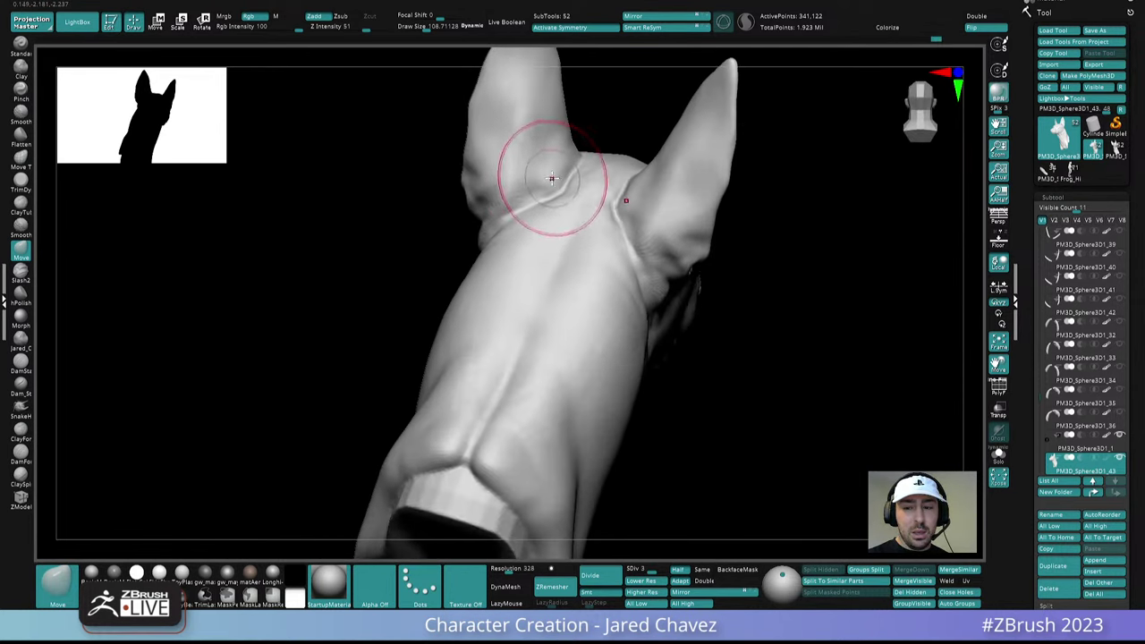
Switch to the ClayForms brush at a draw size of about 36 and build up the muscles along the throat
{"action": "key", "text": "space"}
{"action": "left_click_drag", "start_coordinate": [553, 181], "coordinate": [548, 182]}
{"action": "mouse_move", "coordinate": [549, 181]}
{"action": "right_mouse_down"}
{"action": "mouse_move", "coordinate": [576, 250]}
{"action": "mouse_move", "coordinate": [542, 313]}
{"action": "right_mouse_up"}
{"action": "mouse_move", "coordinate": [542, 313]}
{"action": "right_mouse_down", "text": "ctrl"}
{"action": "mouse_move", "coordinate": [540, 331]}
{"action": "mouse_move", "coordinate": [465, 332]}
{"action": "mouse_move", "coordinate": [445, 317]}
{"action": "mouse_move", "coordinate": [440, 258]}
{"action": "mouse_move", "coordinate": [394, 268]}
{"action": "right_mouse_up", "text": "ctrl"}
{"action": "right_click", "coordinate": [394, 268]}
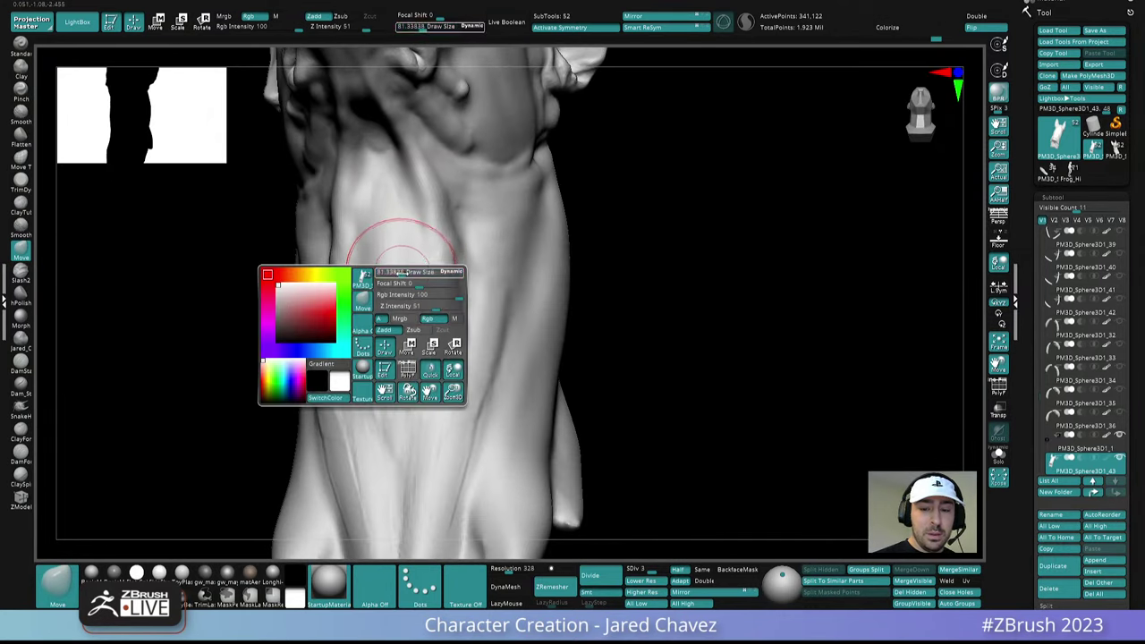
{"action": "left_click_drag", "start_coordinate": [394, 270], "coordinate": [391, 270]}
{"action": "left_click", "coordinate": [23, 435]}
{"action": "right_click_drag", "start_coordinate": [448, 224], "coordinate": [399, 214]}
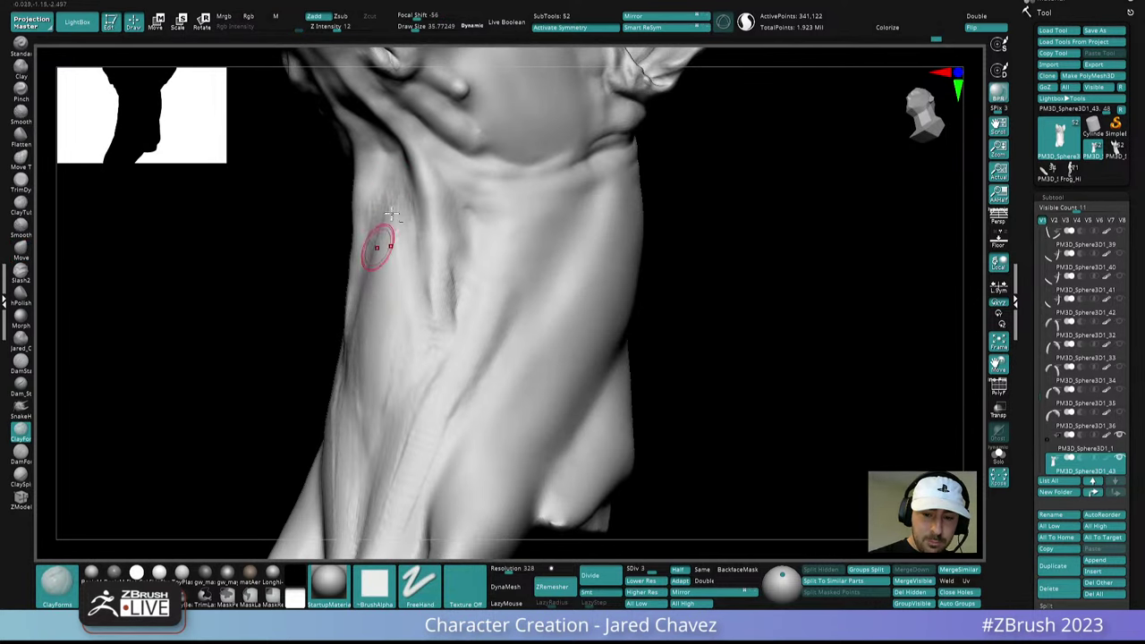
{"action": "mouse_move", "coordinate": [384, 340]}
{"action": "right_mouse_down"}
{"action": "mouse_move", "coordinate": [446, 334]}
{"action": "mouse_move", "coordinate": [384, 309]}
{"action": "mouse_move", "coordinate": [401, 294]}
{"action": "right_mouse_up"}
{"action": "right_click_drag", "start_coordinate": [478, 325], "coordinate": [486, 340]}
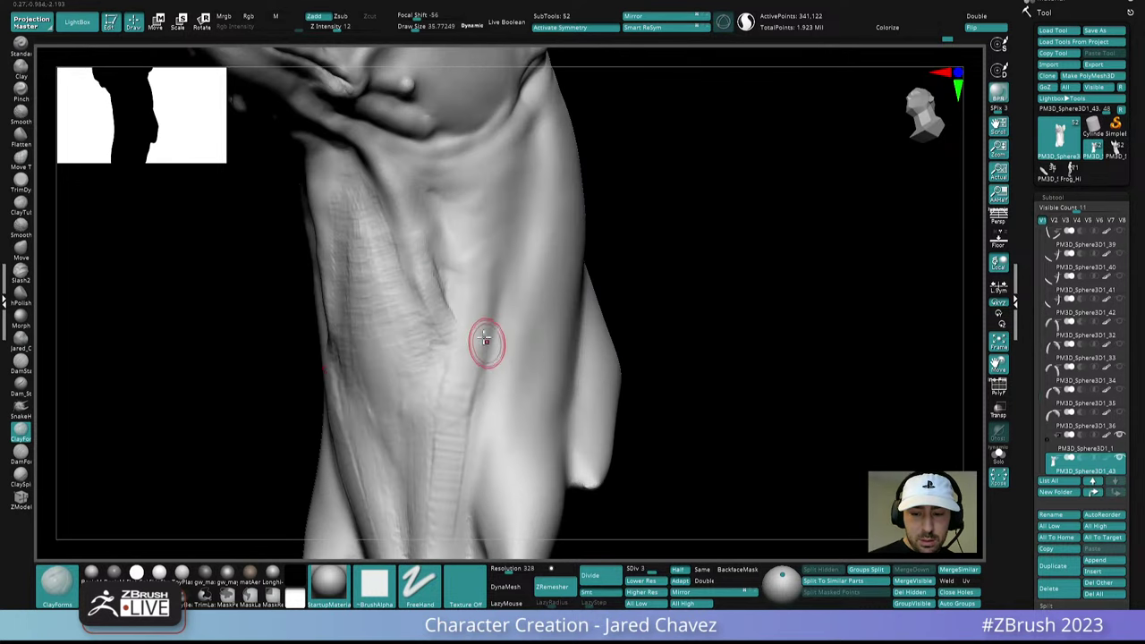
{"action": "right_click_drag", "start_coordinate": [464, 421], "coordinate": [497, 298]}
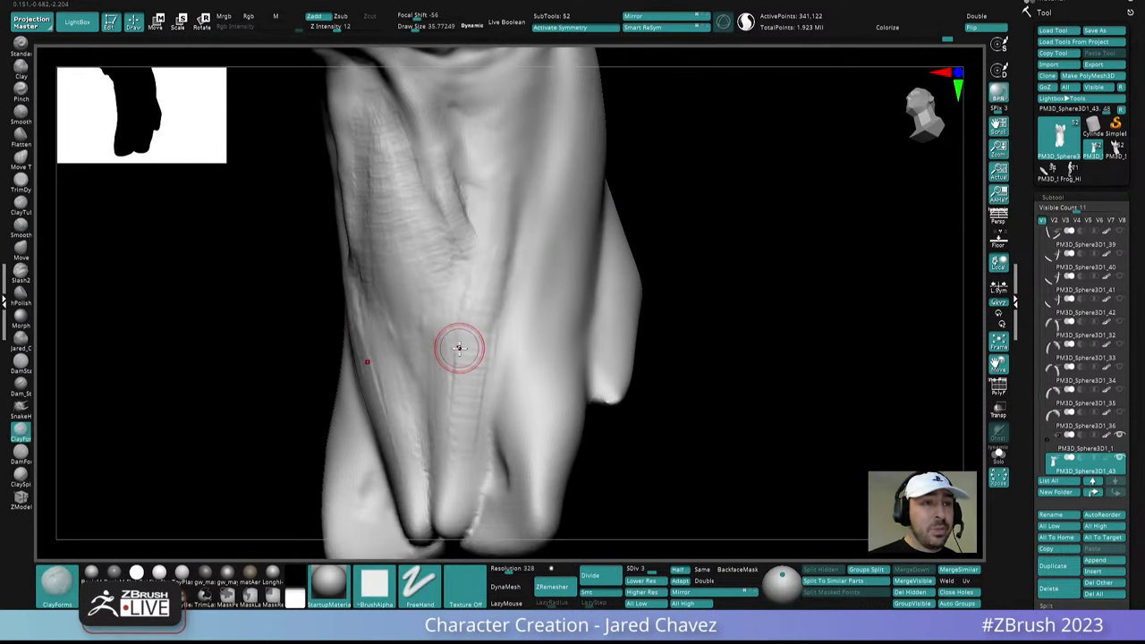
Smooth the throat forms at subdivision level 1 and return the mesh to level 3
{"action": "key", "text": "shift+d"}
{"action": "key", "text": "shift+d"}
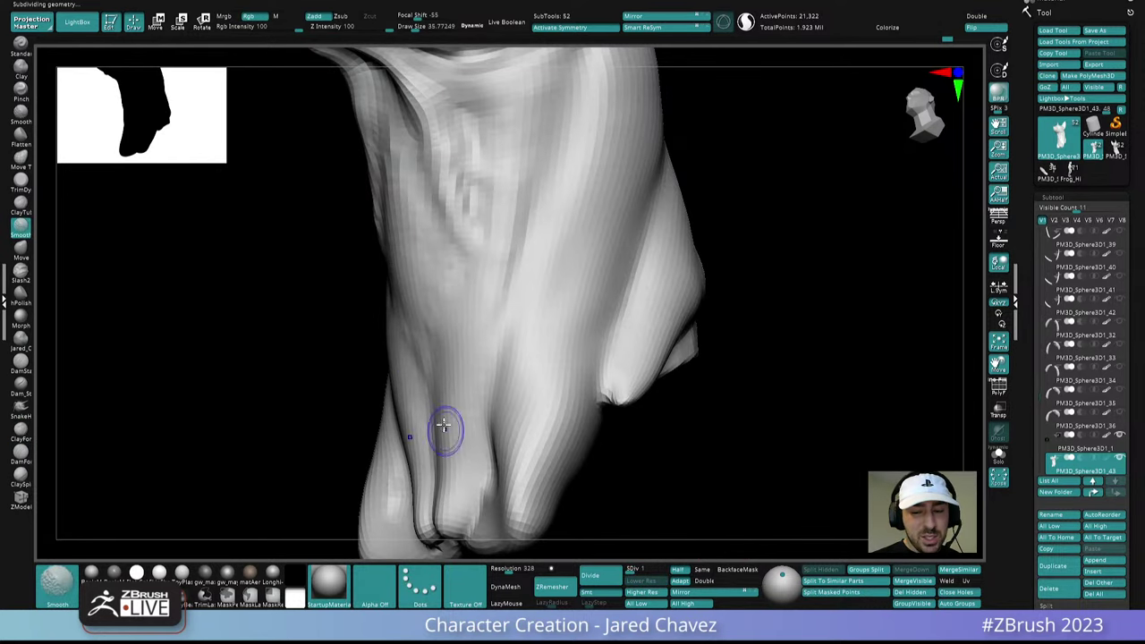
{"action": "mouse_move", "coordinate": [476, 318]}
{"action": "right_mouse_down"}
{"action": "mouse_move", "coordinate": [498, 240]}
{"action": "mouse_move", "coordinate": [487, 210]}
{"action": "mouse_move", "coordinate": [511, 212]}
{"action": "mouse_move", "coordinate": [505, 229]}
{"action": "right_mouse_up"}
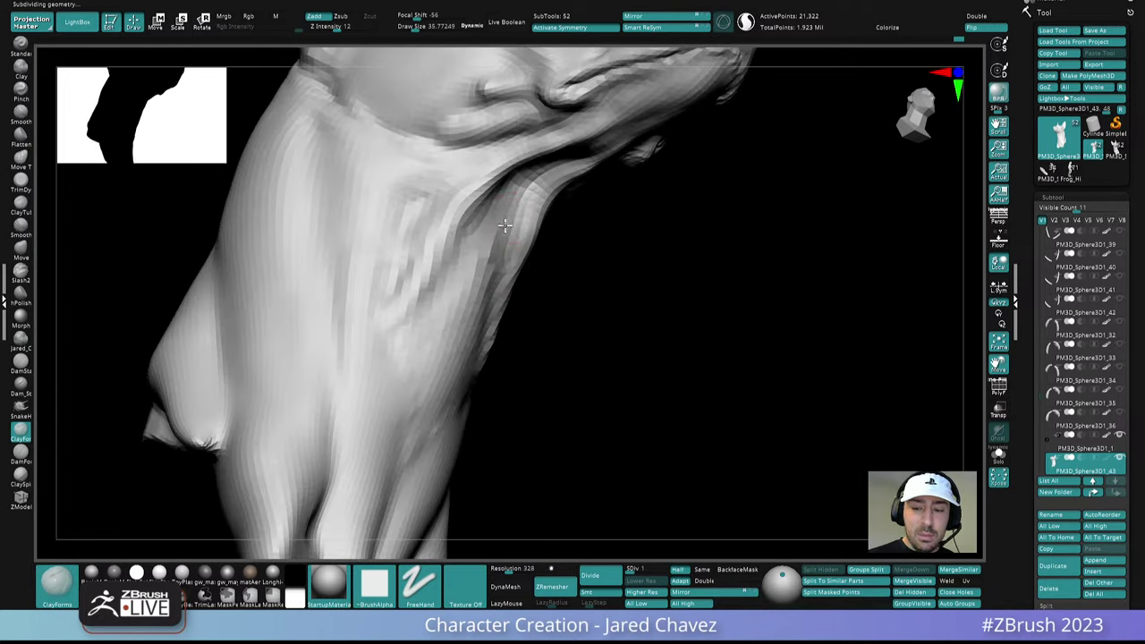
{"action": "left_click_drag", "start_coordinate": [649, 568], "coordinate": [657, 568]}
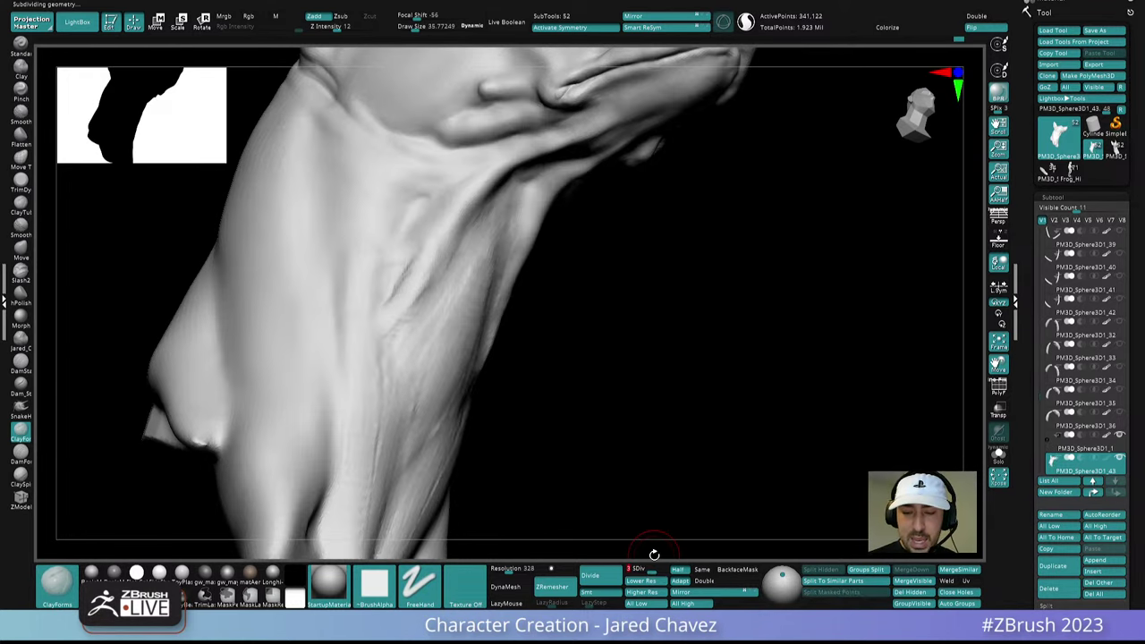
Add clay along the throat muscle below the jaw and smooth it into the lower neck
{"action": "right_click_drag", "start_coordinate": [595, 403], "coordinate": [545, 259]}
{"action": "left_click_drag", "start_coordinate": [522, 178], "coordinate": [488, 238]}
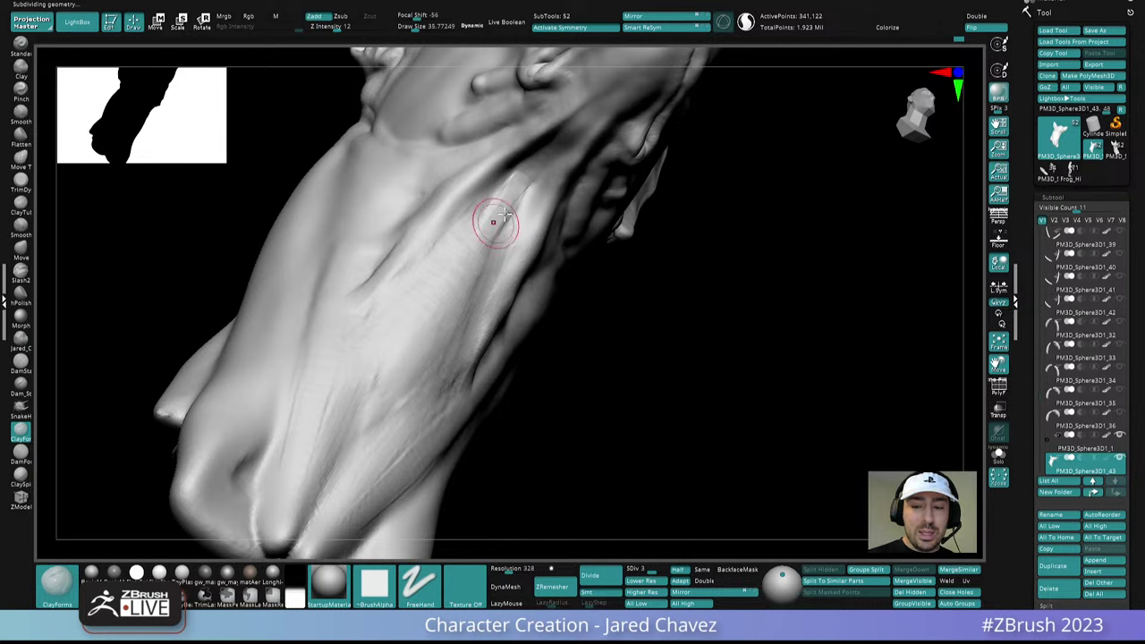
{"action": "key", "text": "shift"}
{"action": "mouse_move", "coordinate": [439, 385]}
{"action": "right_mouse_down", "text": "ctrl"}
{"action": "mouse_move", "coordinate": [465, 328]}
{"action": "mouse_move", "coordinate": [471, 421]}
{"action": "mouse_move", "coordinate": [456, 439]}
{"action": "right_mouse_up", "text": "ctrl"}
{"action": "key", "text": "shift"}
{"action": "left_click_drag", "start_coordinate": [419, 412], "coordinate": [421, 420], "text": "shift"}
{"action": "right_click_drag", "start_coordinate": [558, 377], "coordinate": [498, 367], "text": "ctrl"}
Lay broad clay strokes beside the throat crease and down the front neck muscle
{"action": "right_click_drag", "start_coordinate": [482, 251], "coordinate": [498, 267]}
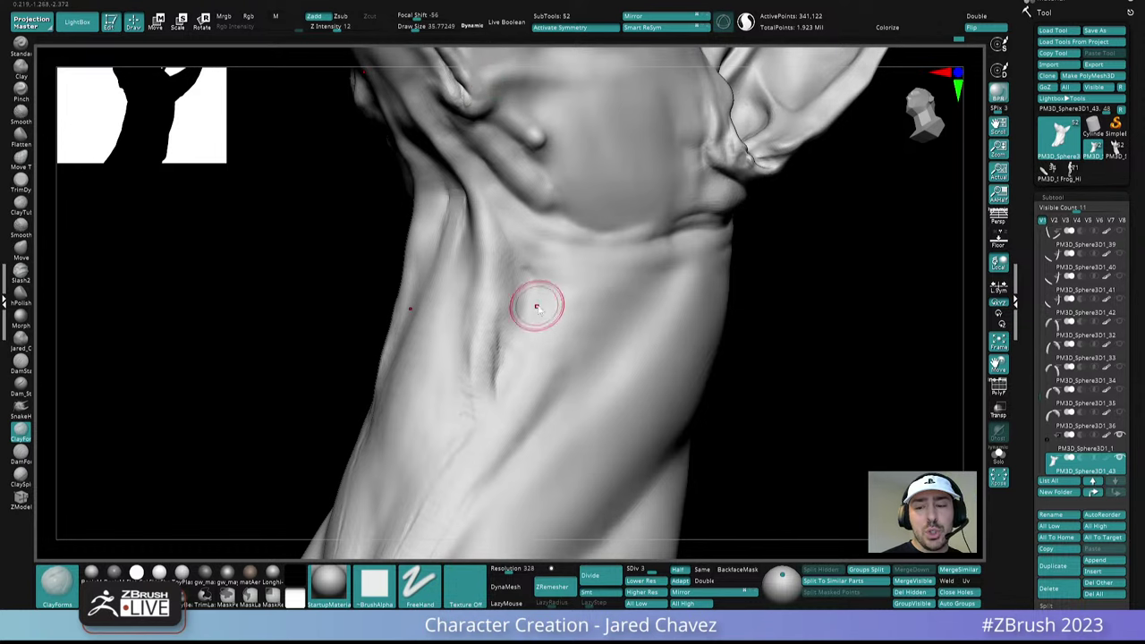
{"action": "mouse_move", "coordinate": [537, 307]}
{"action": "right_mouse_down"}
{"action": "mouse_move", "coordinate": [483, 338]}
{"action": "mouse_move", "coordinate": [507, 302]}
{"action": "mouse_move", "coordinate": [536, 337]}
{"action": "right_mouse_up"}
{"action": "mouse_move", "coordinate": [541, 306]}
{"action": "left_mouse_down"}
{"action": "mouse_move", "coordinate": [485, 423]}
{"action": "mouse_move", "coordinate": [500, 356]}
{"action": "mouse_move", "coordinate": [480, 348]}
{"action": "left_mouse_up"}
{"action": "mouse_move", "coordinate": [455, 373]}
{"action": "right_mouse_down"}
{"action": "mouse_move", "coordinate": [519, 294]}
{"action": "mouse_move", "coordinate": [511, 366]}
{"action": "mouse_move", "coordinate": [452, 366]}
{"action": "right_mouse_up"}
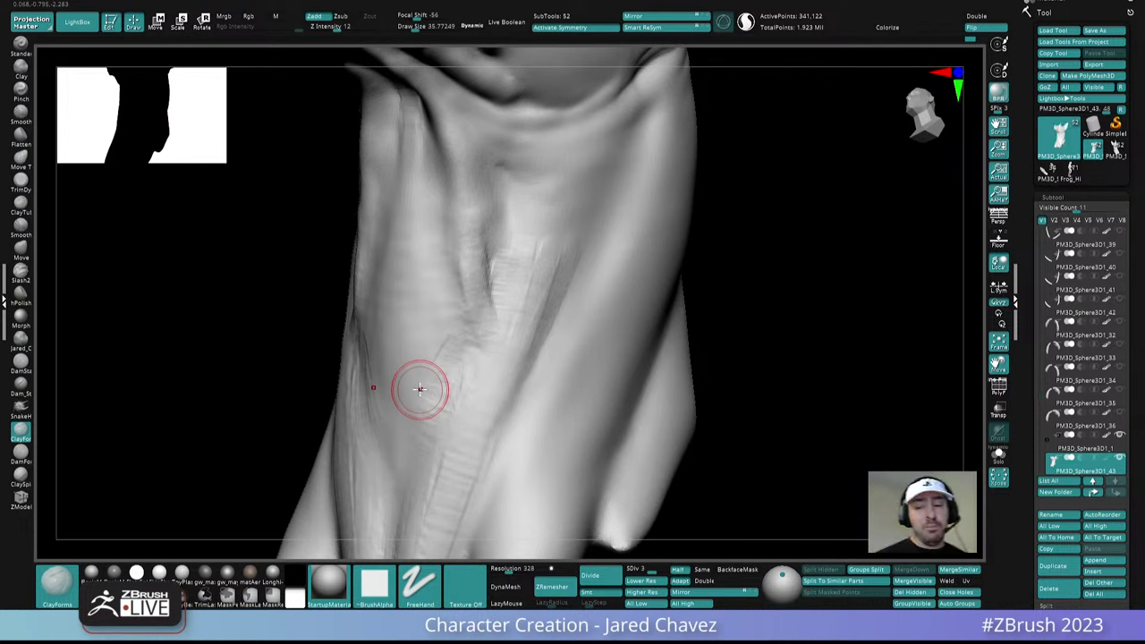
Smooth the clay strokes along the side of the neck and build up the throat muscle below the jaw
{"action": "mouse_move", "coordinate": [528, 383]}
{"action": "right_mouse_down"}
{"action": "mouse_move", "coordinate": [509, 396]}
{"action": "mouse_move", "coordinate": [560, 402]}
{"action": "mouse_move", "coordinate": [442, 235]}
{"action": "right_mouse_up"}
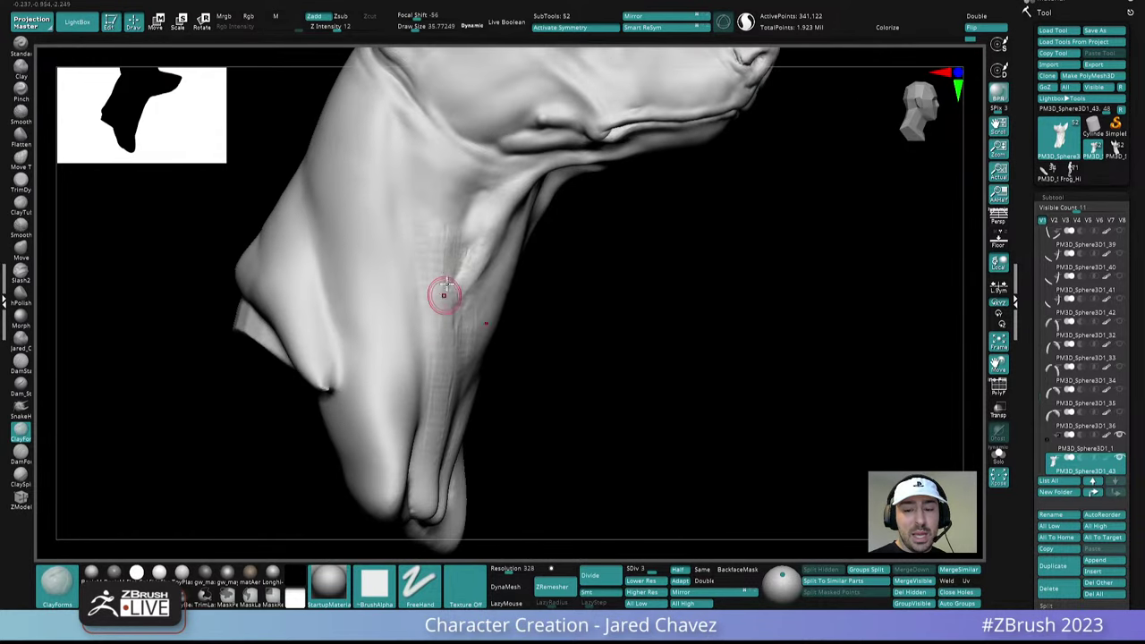
{"action": "key", "text": "shift"}
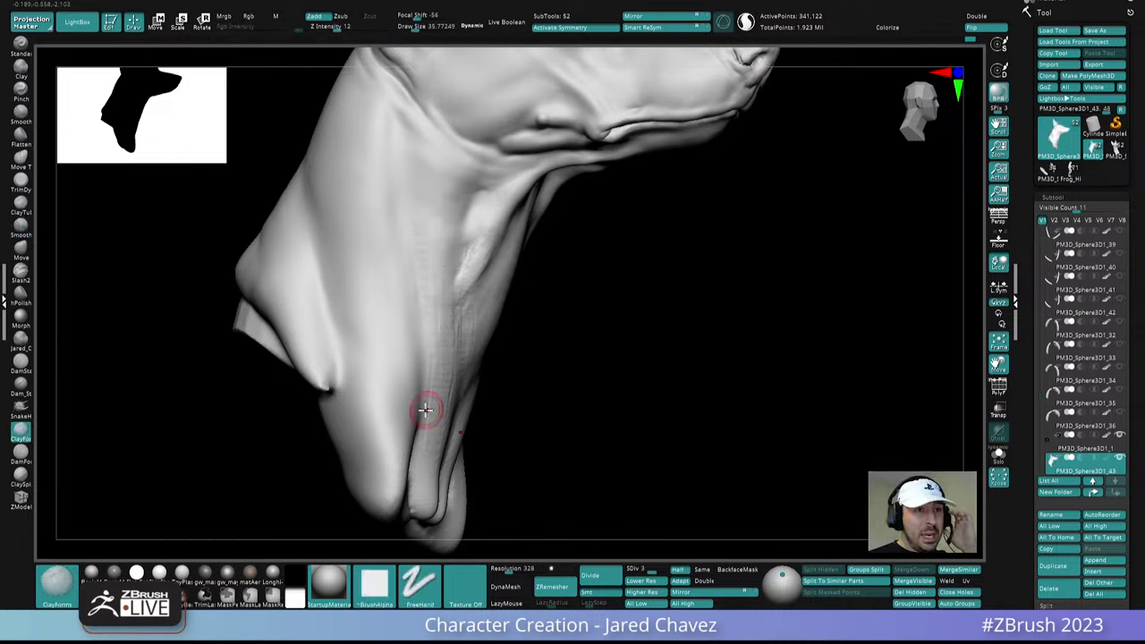
{"action": "mouse_move", "coordinate": [585, 372]}
{"action": "right_mouse_down"}
{"action": "mouse_move", "coordinate": [573, 332]}
{"action": "mouse_move", "coordinate": [467, 270]}
{"action": "mouse_move", "coordinate": [481, 266]}
{"action": "mouse_move", "coordinate": [473, 276]}
{"action": "mouse_move", "coordinate": [488, 283]}
{"action": "mouse_move", "coordinate": [471, 271]}
{"action": "right_mouse_up"}
{"action": "mouse_move", "coordinate": [471, 271]}
{"action": "left_mouse_down"}
{"action": "mouse_move", "coordinate": [495, 322]}
{"action": "mouse_move", "coordinate": [470, 279]}
{"action": "left_mouse_up"}
{"action": "mouse_move", "coordinate": [483, 313]}
{"action": "right_mouse_down"}
{"action": "mouse_move", "coordinate": [496, 289]}
{"action": "mouse_move", "coordinate": [490, 334]}
{"action": "mouse_move", "coordinate": [471, 328]}
{"action": "mouse_move", "coordinate": [442, 271]}
{"action": "mouse_move", "coordinate": [444, 418]}
{"action": "right_mouse_up"}
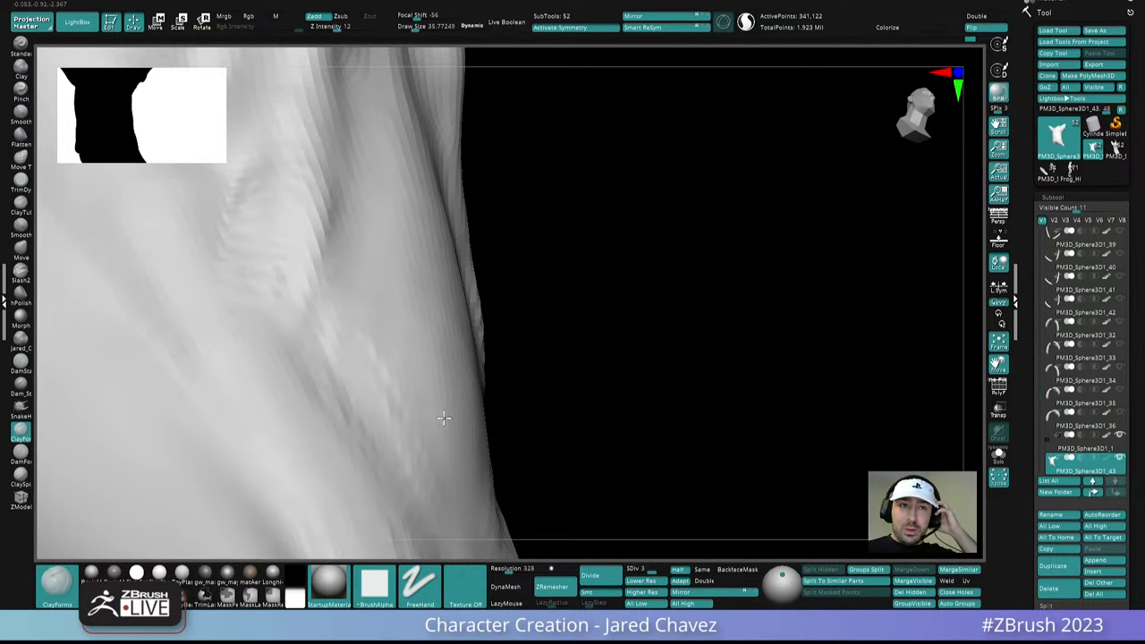
{"action": "mouse_move", "coordinate": [444, 418]}
{"action": "right_mouse_down"}
{"action": "mouse_move", "coordinate": [506, 304]}
{"action": "mouse_move", "coordinate": [618, 300]}
{"action": "mouse_move", "coordinate": [647, 253]}
{"action": "mouse_move", "coordinate": [594, 300]}
{"action": "mouse_move", "coordinate": [639, 312]}
{"action": "mouse_move", "coordinate": [578, 259]}
{"action": "mouse_move", "coordinate": [575, 196]}
{"action": "right_mouse_up"}
Switch to the Move brush at a draw size of about 51 and adjust the ridges along the underside of the throat
{"action": "key", "text": "b"}
{"action": "key", "text": "m"}
{"action": "key", "text": "v"}
{"action": "key", "text": "space"}
{"action": "left_click_drag", "start_coordinate": [567, 240], "coordinate": [572, 241]}
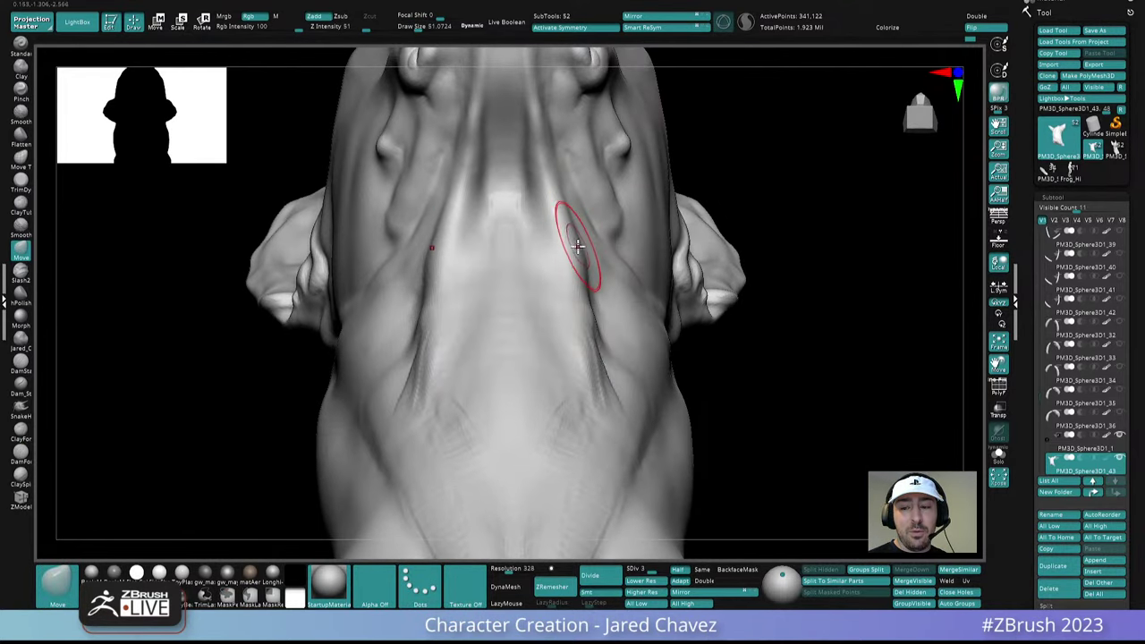
{"action": "right_click_drag", "start_coordinate": [583, 249], "coordinate": [563, 112]}
{"action": "right_click_drag", "start_coordinate": [545, 173], "coordinate": [522, 264]}
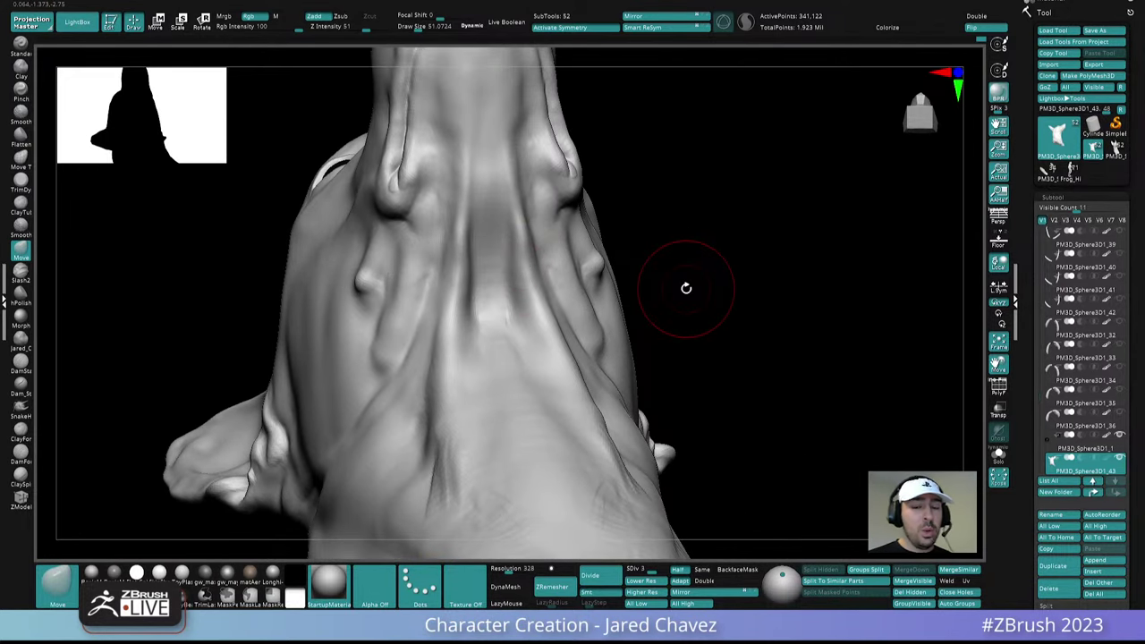
Switch to the ClayForms brush at a draw size of about 14 and extend the throat ridge forward under the lower jaw
{"action": "mouse_move", "coordinate": [511, 306]}
{"action": "right_mouse_down"}
{"action": "mouse_move", "coordinate": [507, 337]}
{"action": "mouse_move", "coordinate": [511, 327]}
{"action": "right_mouse_up"}
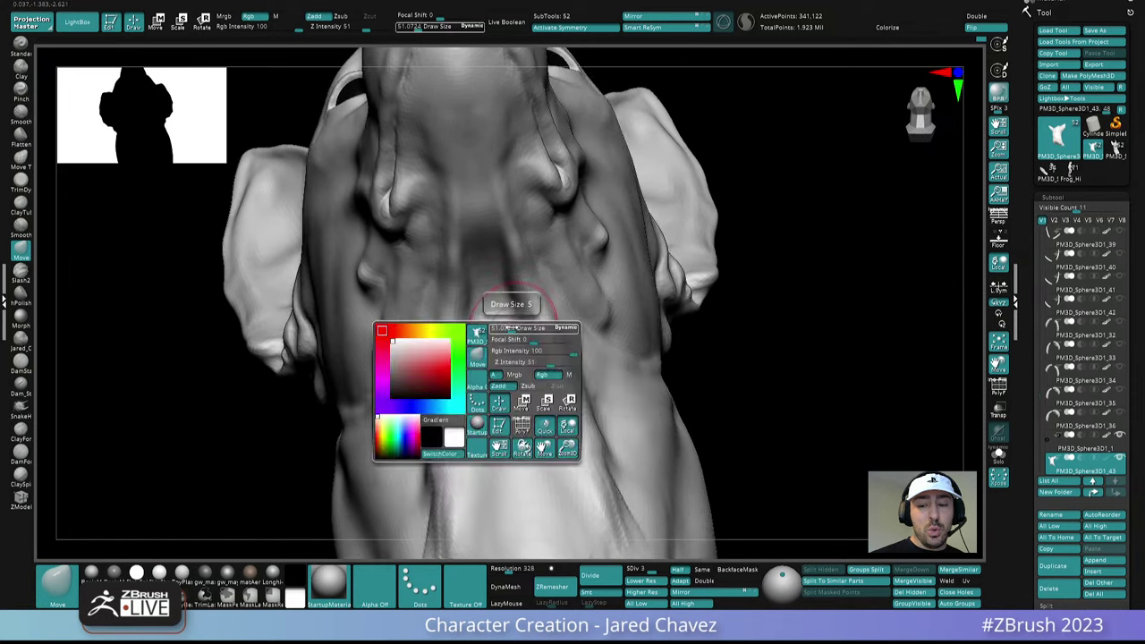
{"action": "left_click_drag", "start_coordinate": [511, 330], "coordinate": [505, 328]}
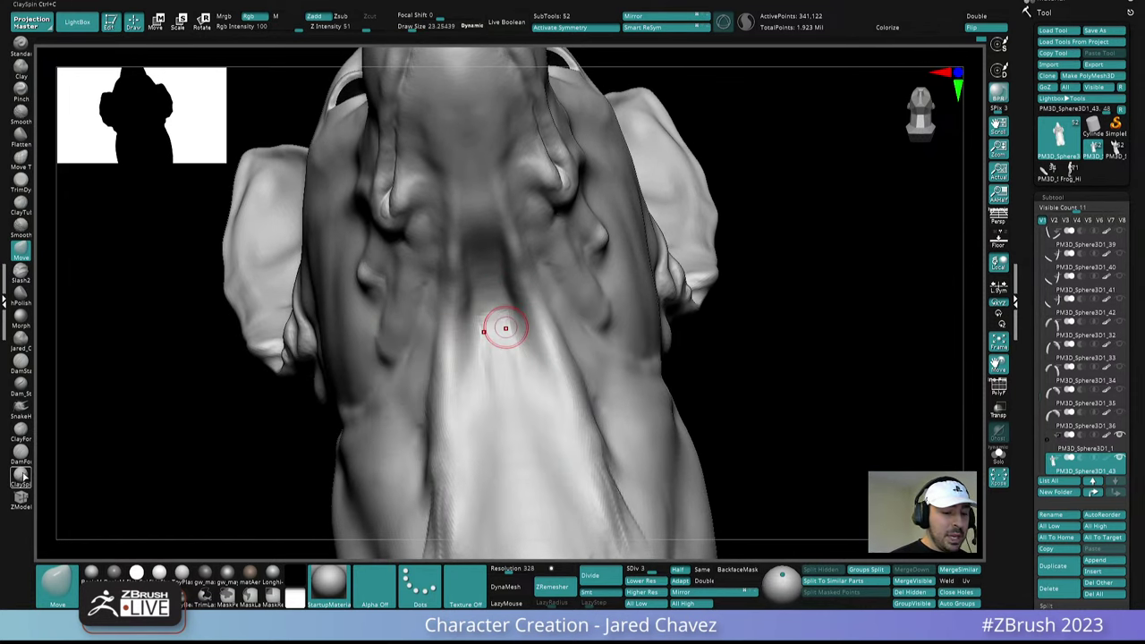
{"action": "left_click", "coordinate": [20, 431]}
{"action": "mouse_move", "coordinate": [528, 251]}
{"action": "right_mouse_down"}
{"action": "mouse_move", "coordinate": [440, 310]}
{"action": "mouse_move", "coordinate": [474, 240]}
{"action": "mouse_move", "coordinate": [475, 370]}
{"action": "right_mouse_up"}
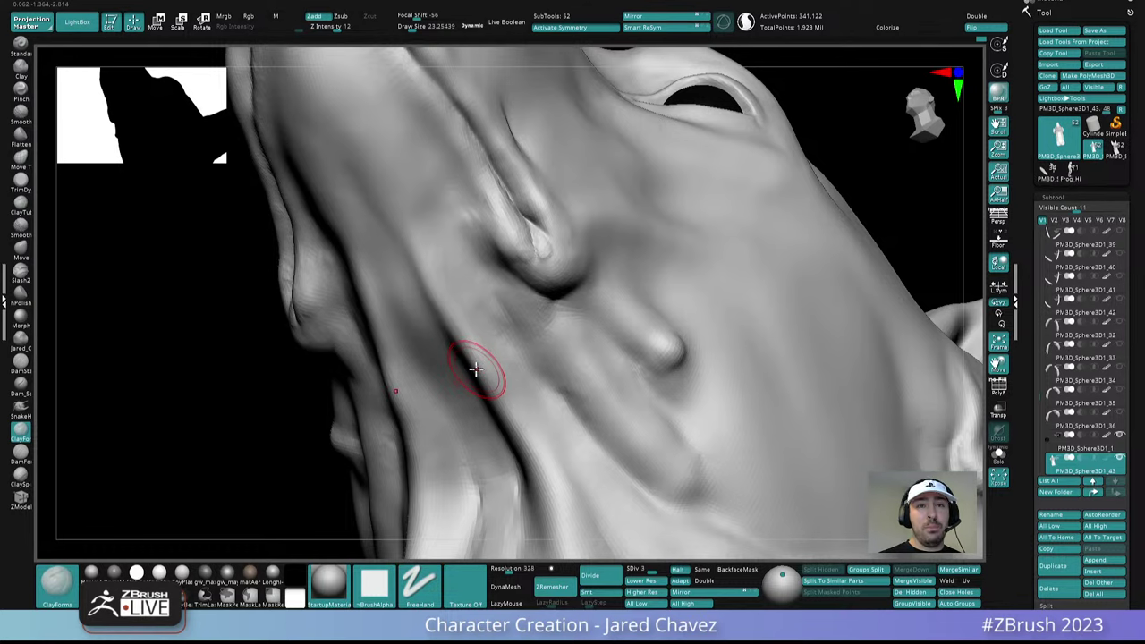
{"action": "key", "text": "space"}
{"action": "left_click_drag", "start_coordinate": [474, 328], "coordinate": [467, 326]}
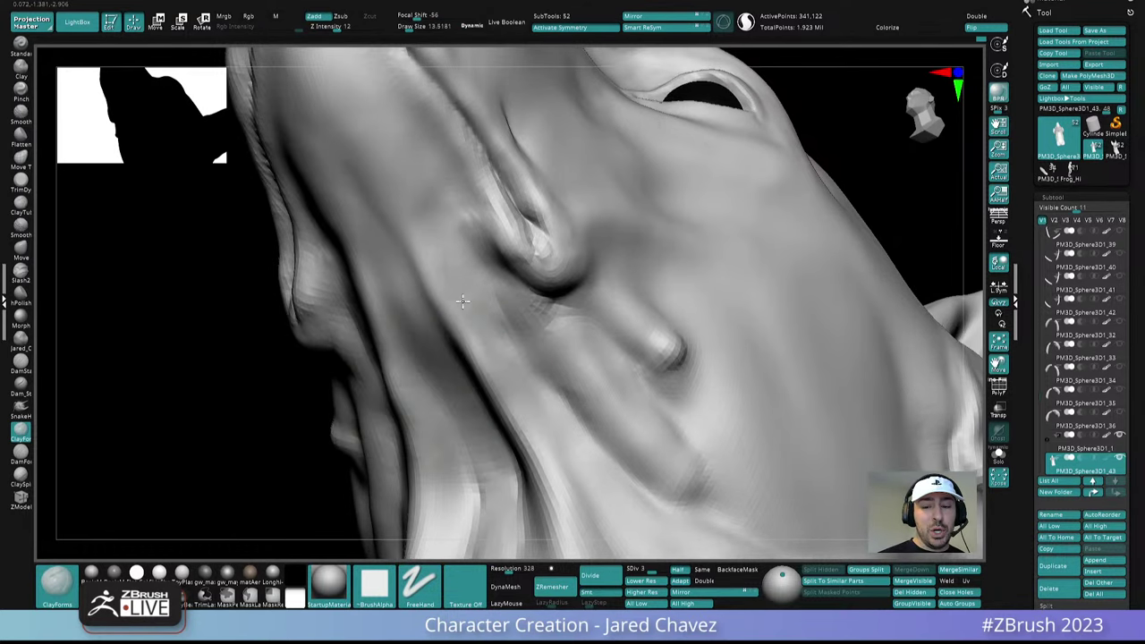
{"action": "right_click_drag", "start_coordinate": [463, 300], "coordinate": [449, 285]}
{"action": "right_click_drag", "start_coordinate": [430, 224], "coordinate": [420, 211]}
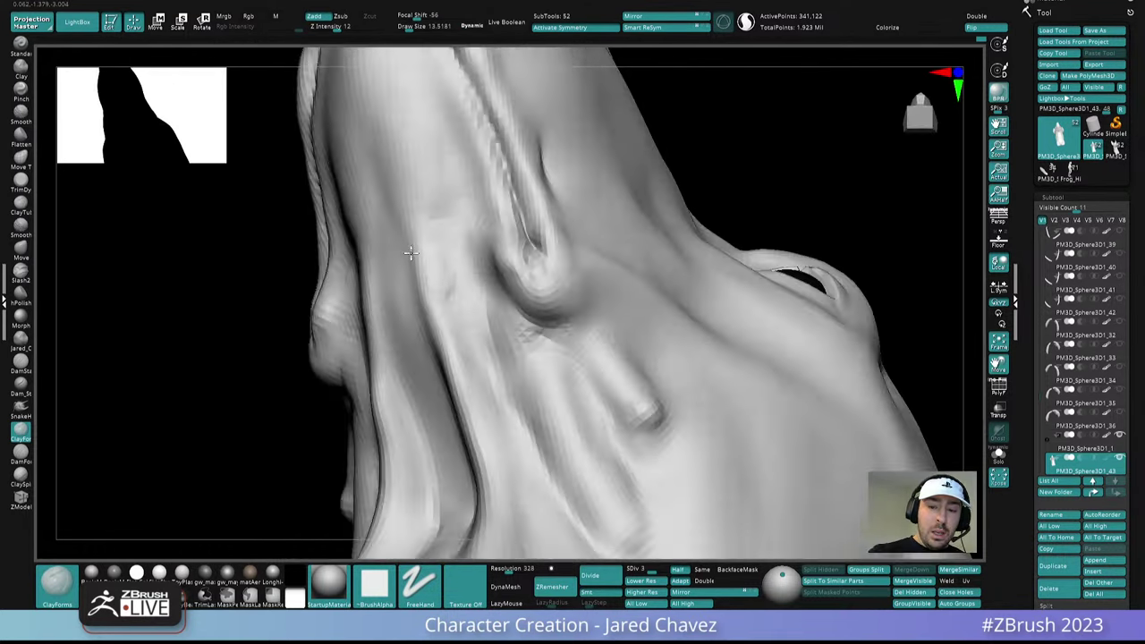
{"action": "right_click_drag", "start_coordinate": [431, 277], "coordinate": [443, 308]}
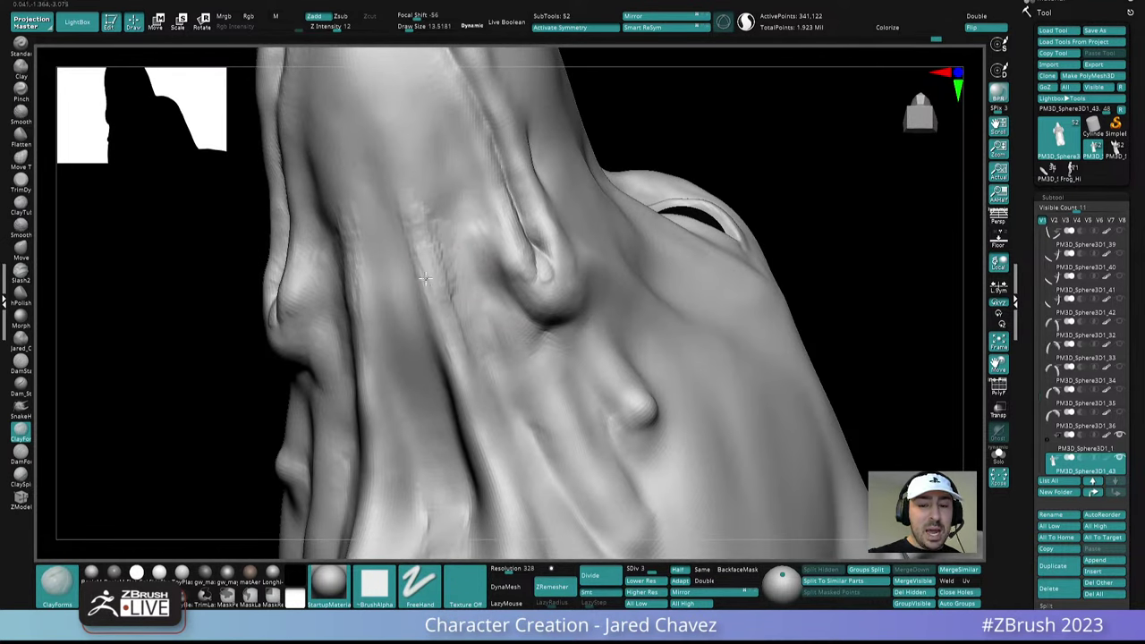
{"action": "right_click_drag", "start_coordinate": [454, 242], "coordinate": [452, 228]}
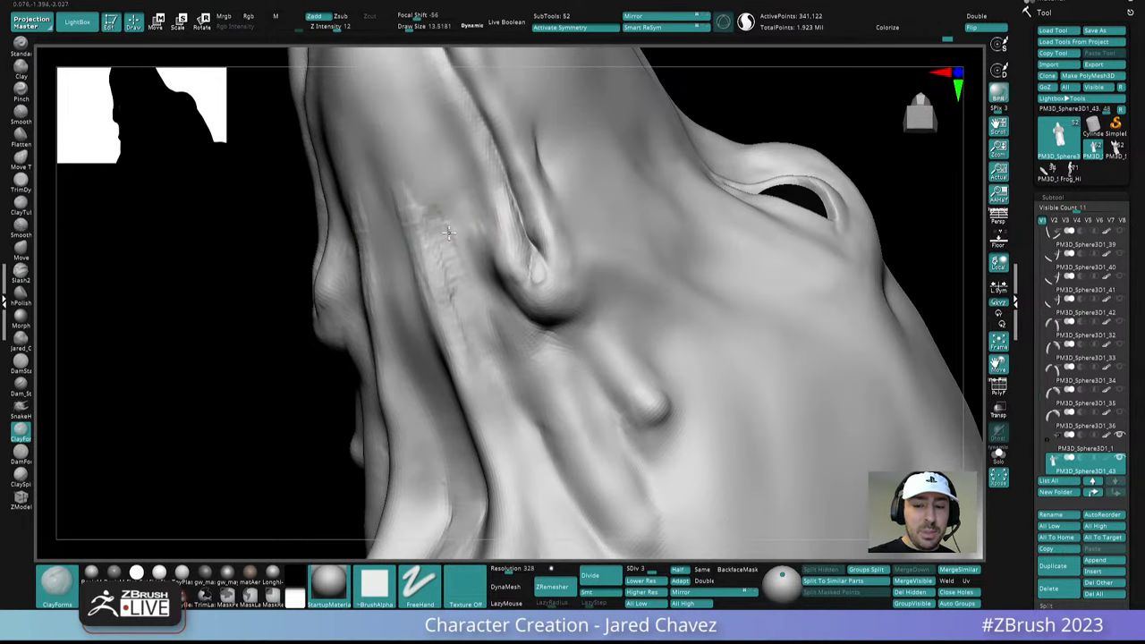
Fill the area between the lip corner and the underside ridge of the jaw with fine clay strokes
{"action": "mouse_move", "coordinate": [449, 234]}
{"action": "right_mouse_down"}
{"action": "mouse_move", "coordinate": [516, 205]}
{"action": "mouse_move", "coordinate": [474, 259]}
{"action": "right_mouse_up"}
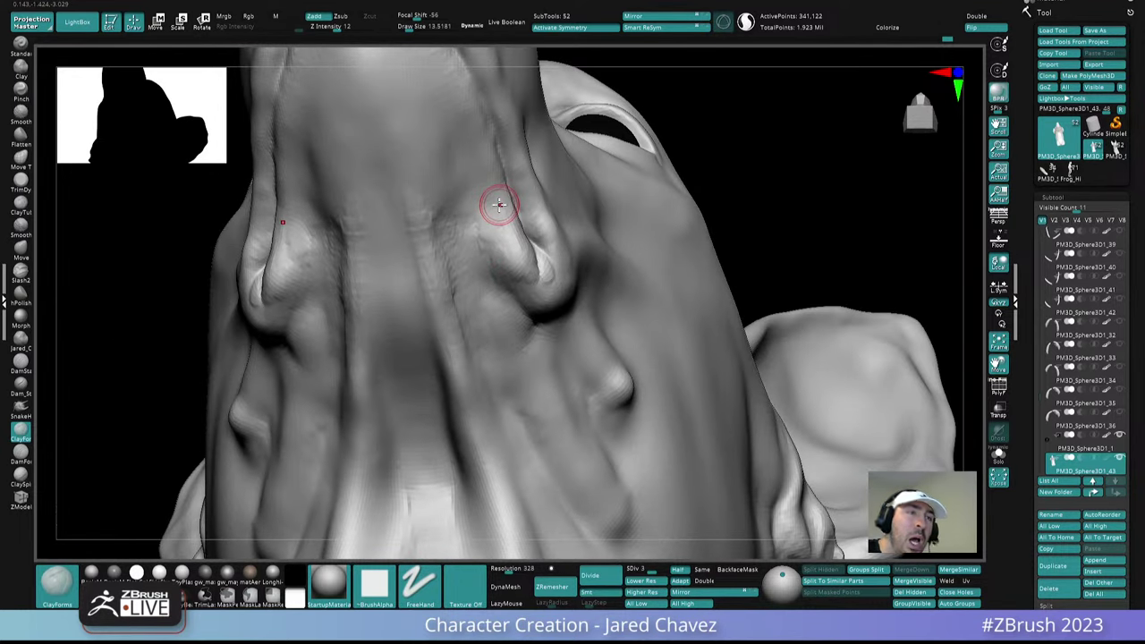
{"action": "right_click_drag", "start_coordinate": [498, 205], "coordinate": [473, 183]}
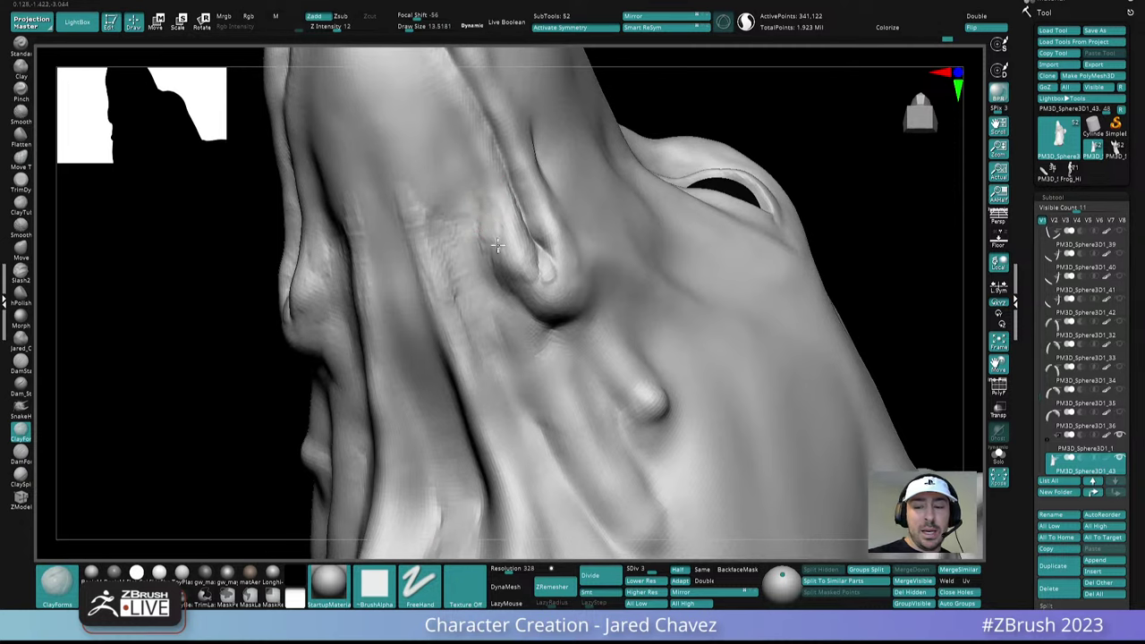
{"action": "right_click_drag", "start_coordinate": [497, 244], "coordinate": [504, 197]}
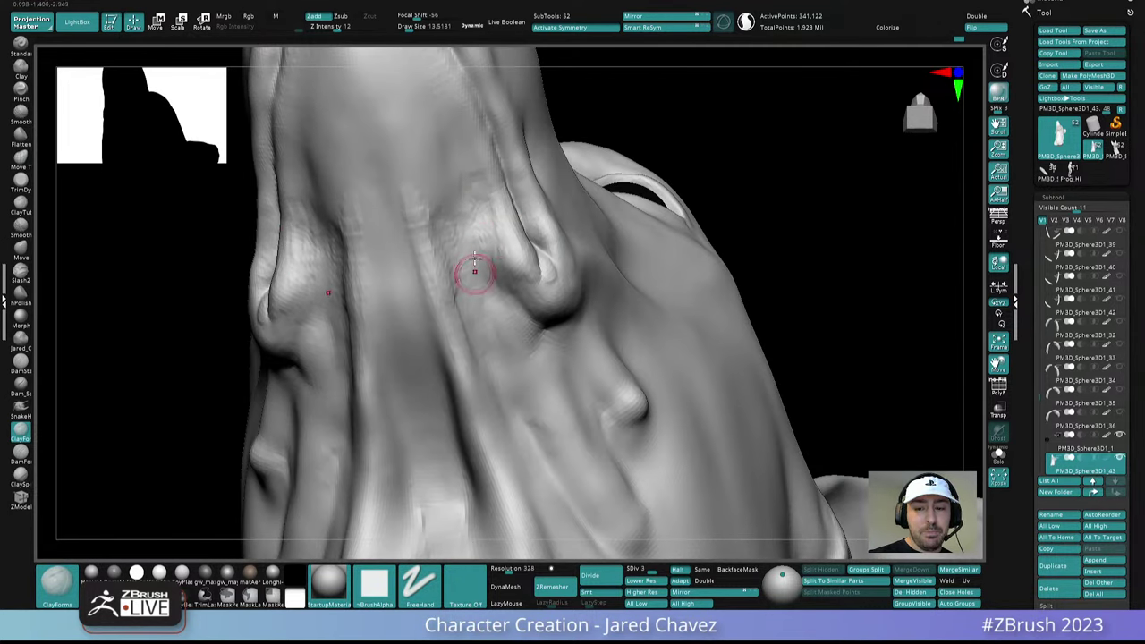
{"action": "right_click_drag", "start_coordinate": [474, 259], "coordinate": [518, 319]}
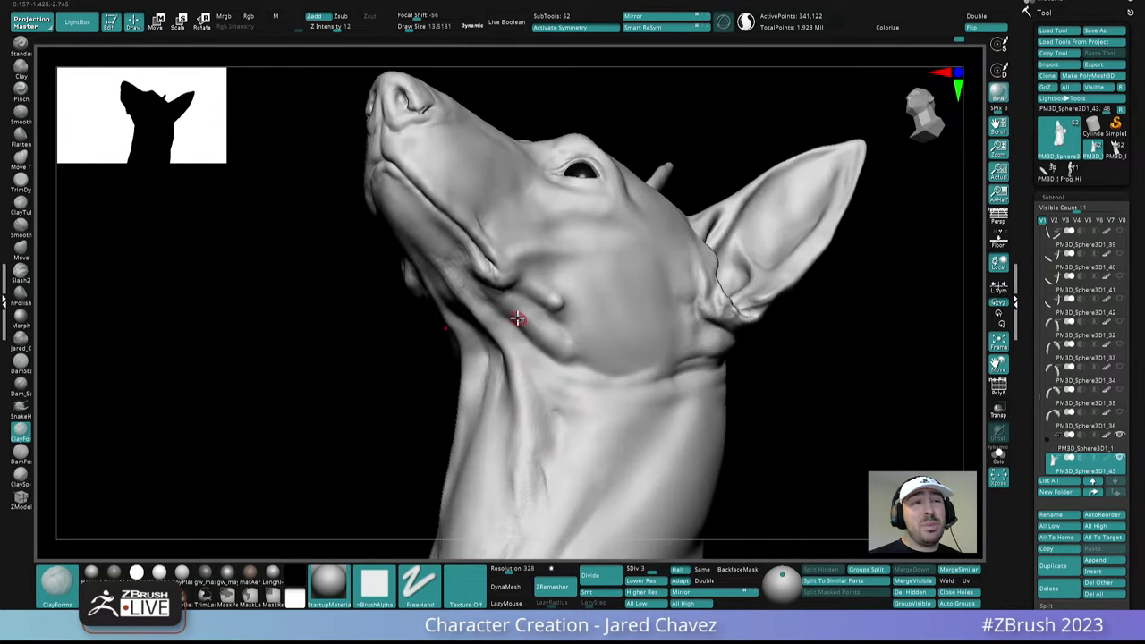
{"action": "right_click_drag", "start_coordinate": [490, 260], "coordinate": [466, 276]}
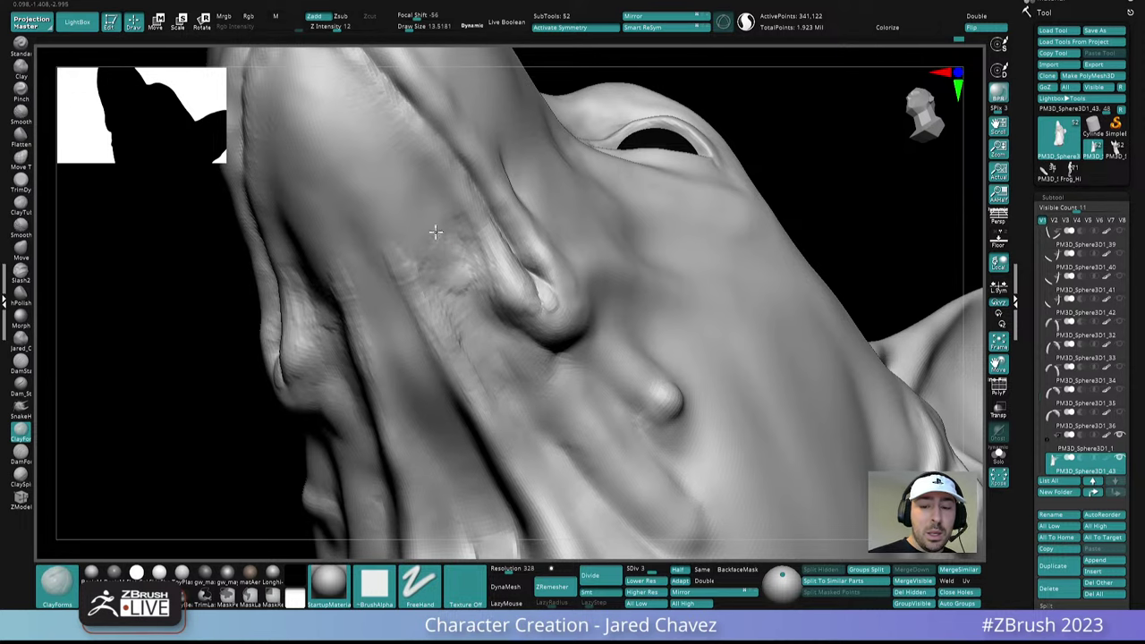
{"action": "right_click_drag", "start_coordinate": [435, 233], "coordinate": [448, 270]}
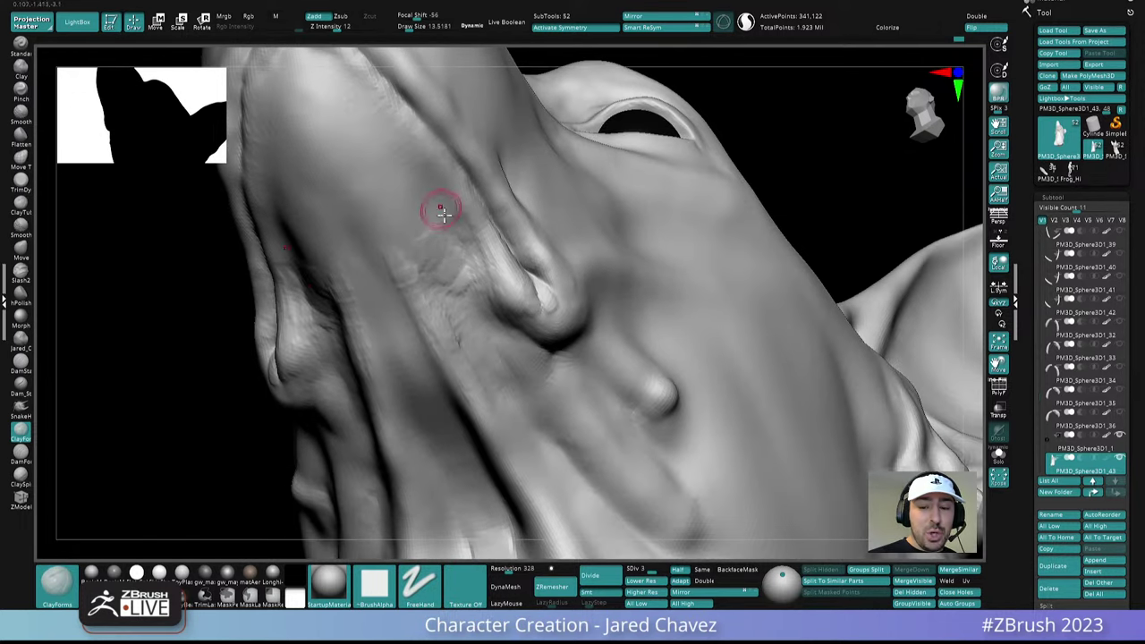
{"action": "mouse_move", "coordinate": [443, 212]}
{"action": "right_mouse_down"}
{"action": "mouse_move", "coordinate": [404, 115]}
{"action": "mouse_move", "coordinate": [432, 363]}
{"action": "mouse_move", "coordinate": [529, 296]}
{"action": "mouse_move", "coordinate": [537, 338]}
{"action": "mouse_move", "coordinate": [501, 274]}
{"action": "mouse_move", "coordinate": [509, 263]}
{"action": "right_mouse_up"}
Raise the draw size to about 19 and build up the side of the lower jaw beneath the mouth corner
{"action": "key", "text": "space"}
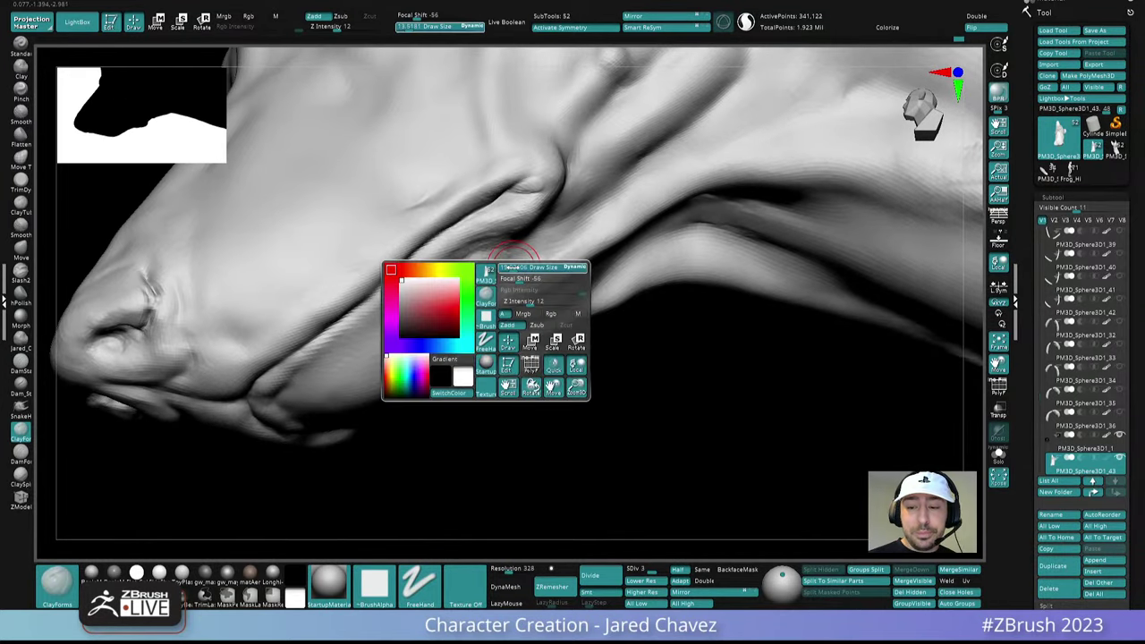
{"action": "left_click_drag", "start_coordinate": [510, 266], "coordinate": [519, 268]}
{"action": "right_click_drag", "start_coordinate": [437, 320], "coordinate": [499, 237]}
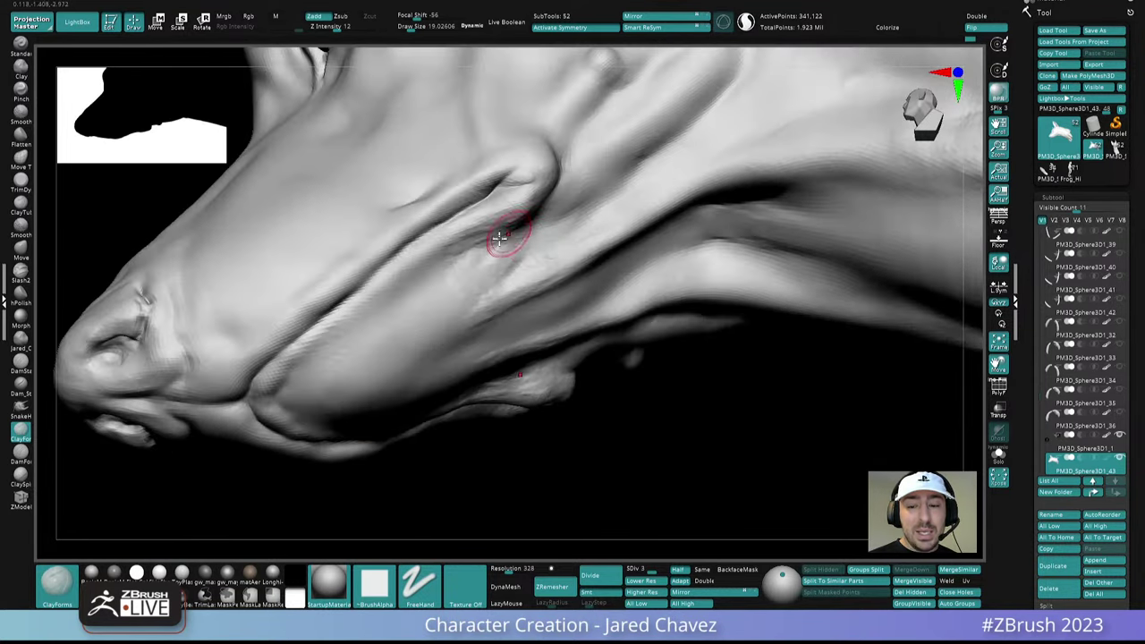
{"action": "right_click_drag", "start_coordinate": [454, 269], "coordinate": [467, 260]}
{"action": "right_click_drag", "start_coordinate": [397, 329], "coordinate": [494, 262]}
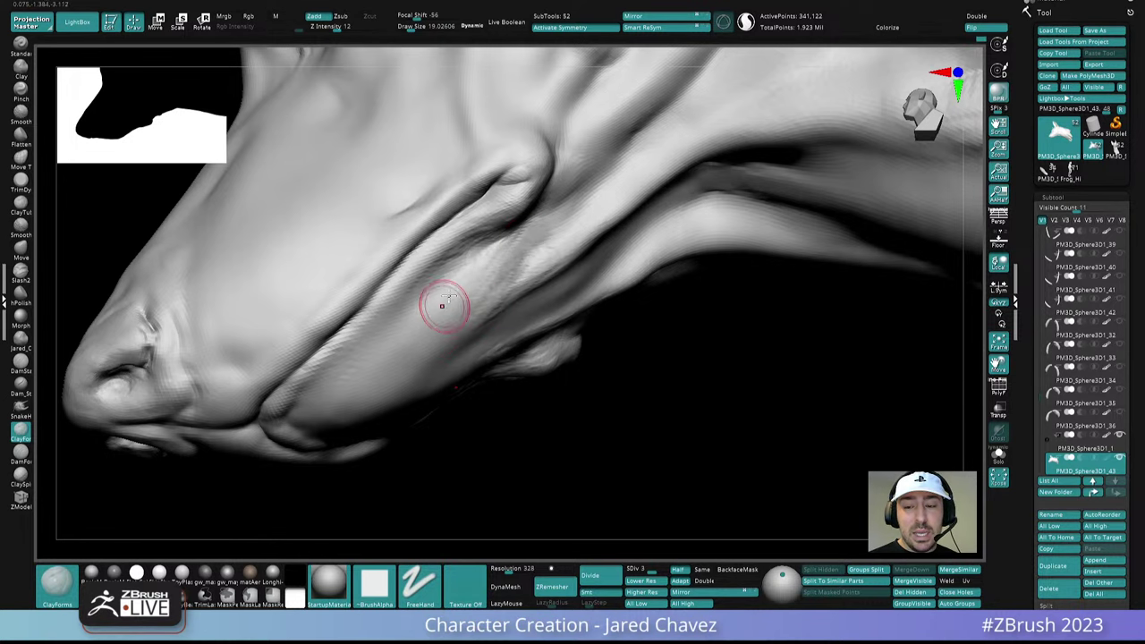
{"action": "mouse_move", "coordinate": [450, 298]}
{"action": "right_mouse_down"}
{"action": "mouse_move", "coordinate": [536, 243]}
{"action": "mouse_move", "coordinate": [529, 237]}
{"action": "mouse_move", "coordinate": [583, 251]}
{"action": "mouse_move", "coordinate": [516, 204]}
{"action": "right_mouse_up"}
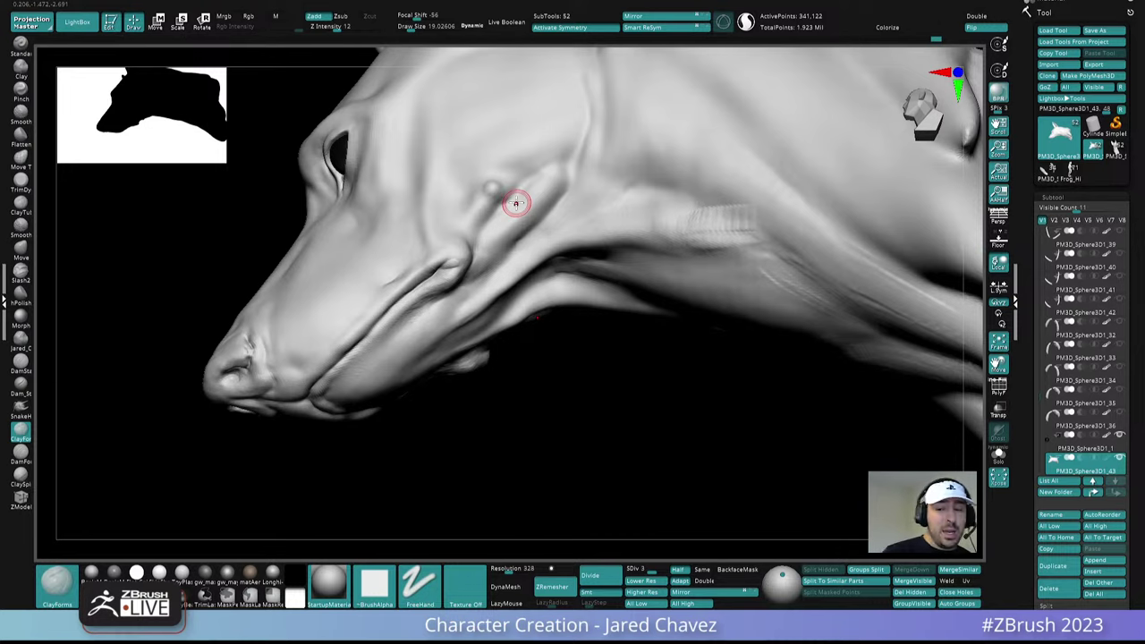
Lay clay strokes down the throat muscle behind the jaw and smooth them into the side of the neck
{"action": "right_click_drag", "start_coordinate": [516, 204], "coordinate": [626, 289]}
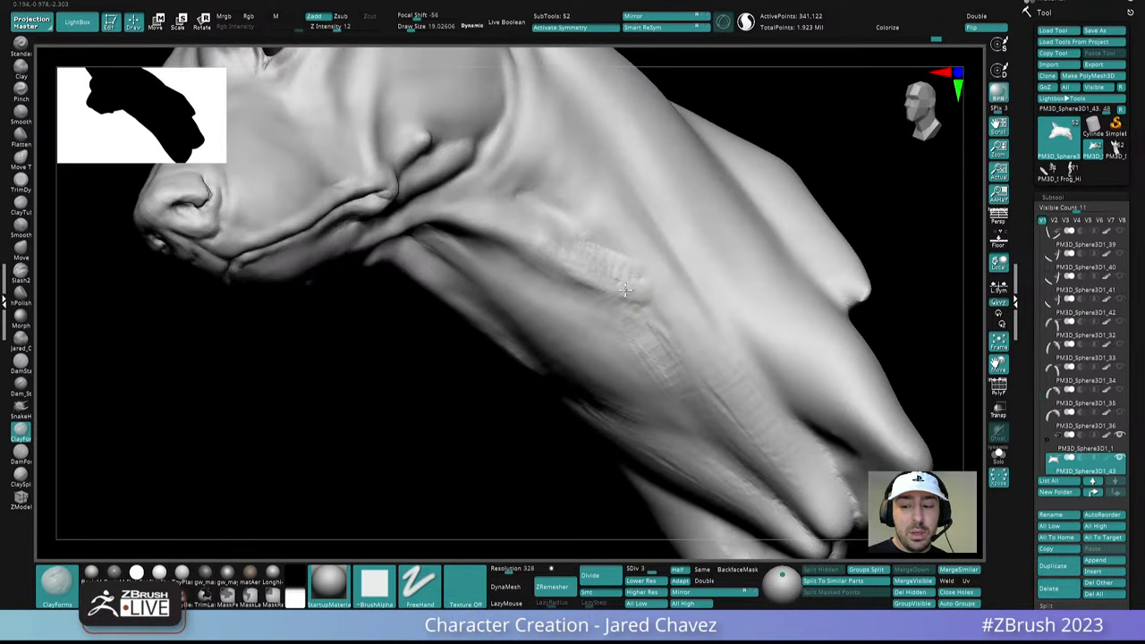
{"action": "right_click_drag", "start_coordinate": [561, 259], "coordinate": [502, 226]}
{"action": "mouse_move", "coordinate": [528, 284]}
{"action": "right_mouse_down"}
{"action": "mouse_move", "coordinate": [576, 243]}
{"action": "mouse_move", "coordinate": [511, 224]}
{"action": "right_mouse_up"}
{"action": "key", "text": "shift"}
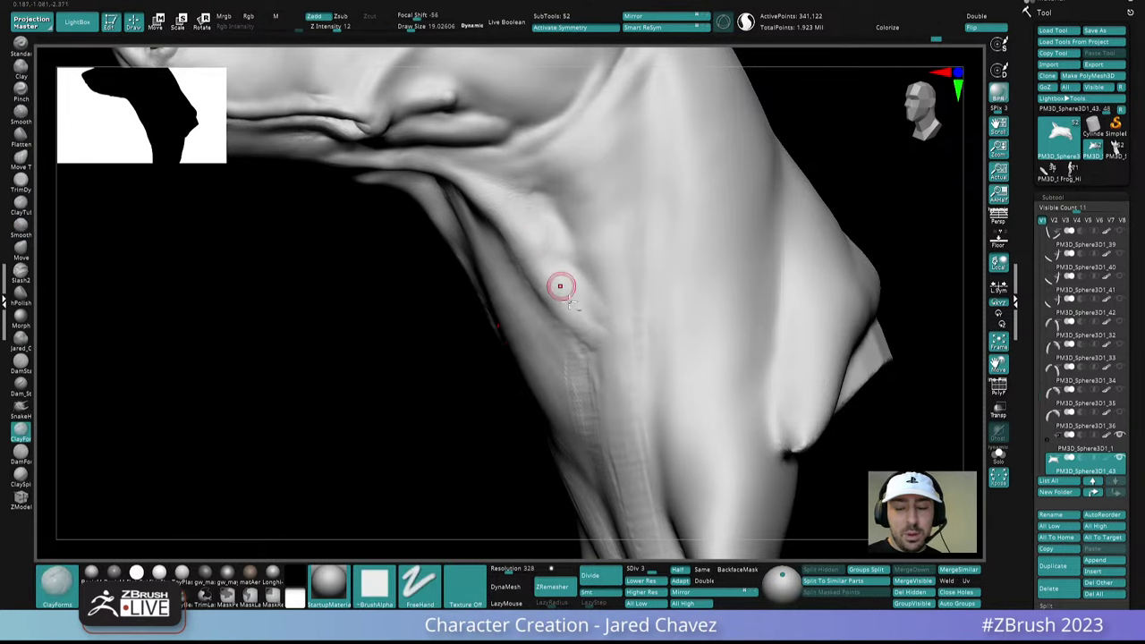
{"action": "key", "text": "f"}
{"action": "right_click_drag", "start_coordinate": [611, 281], "coordinate": [576, 264]}
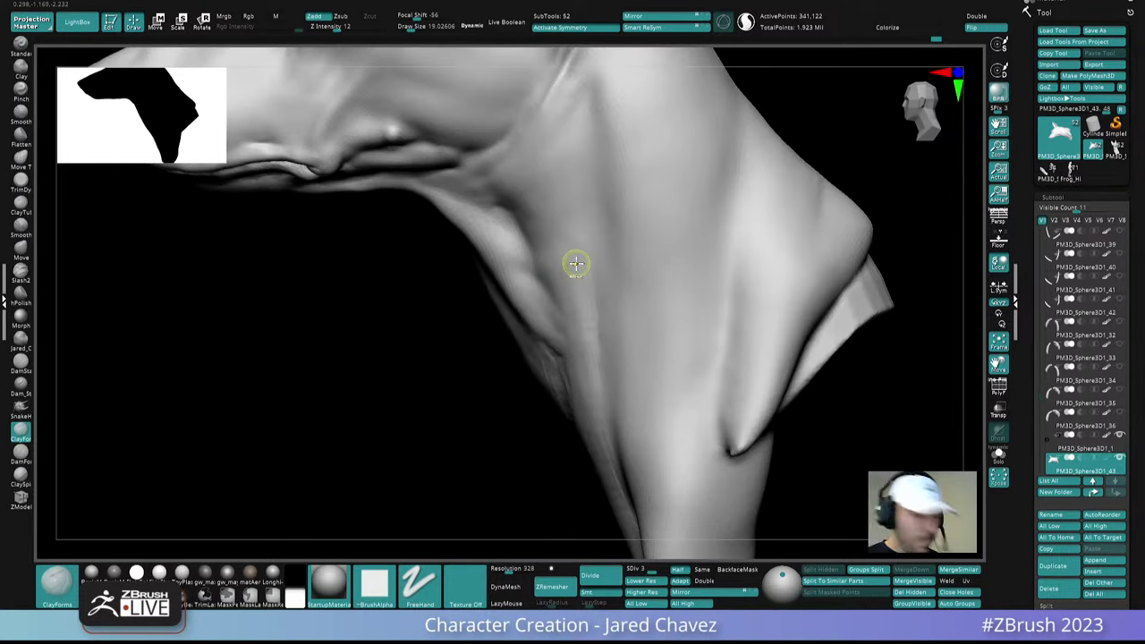
Switch to the Move brush at a draw size of about 114 and lower the mesh to subdivision level 1
{"action": "key", "text": "b"}
{"action": "key", "text": "m"}
{"action": "key", "text": "v"}
{"action": "key", "text": "space"}
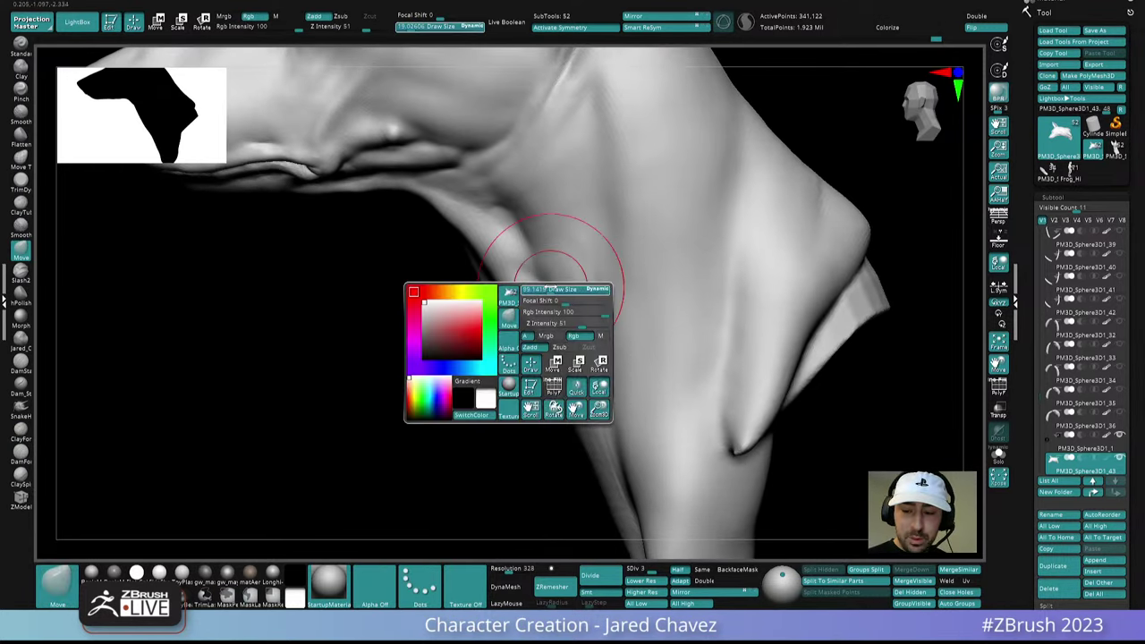
{"action": "left_click_drag", "start_coordinate": [550, 288], "coordinate": [555, 288]}
{"action": "right_click_drag", "start_coordinate": [586, 284], "coordinate": [572, 235], "text": "ctrl"}
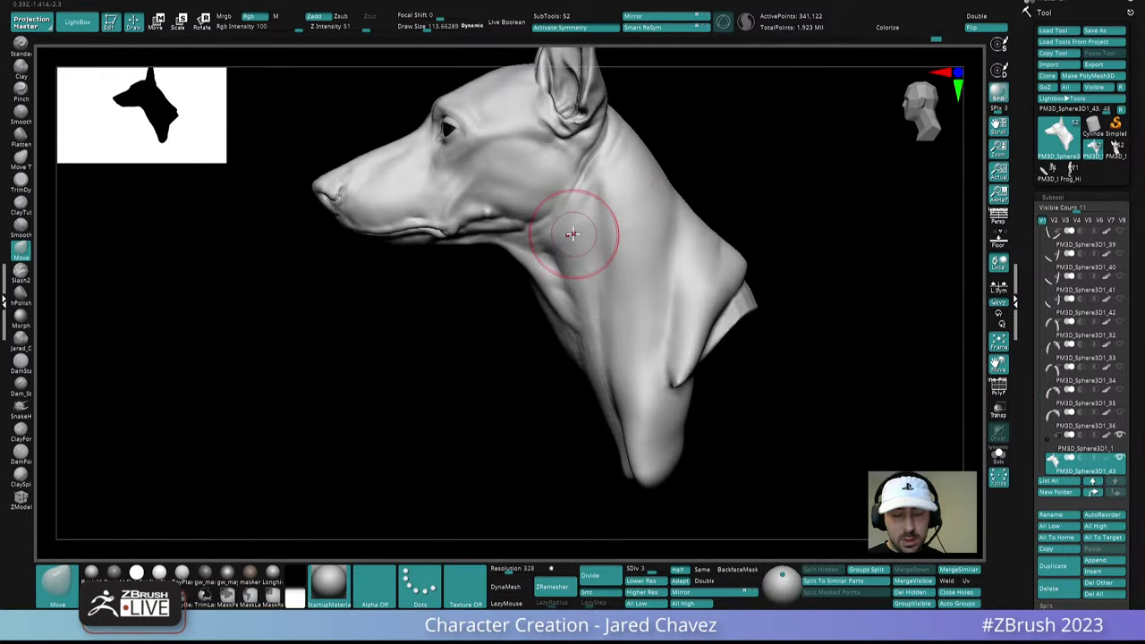
{"action": "key", "text": "shift+d"}
{"action": "key", "text": "shift+d"}
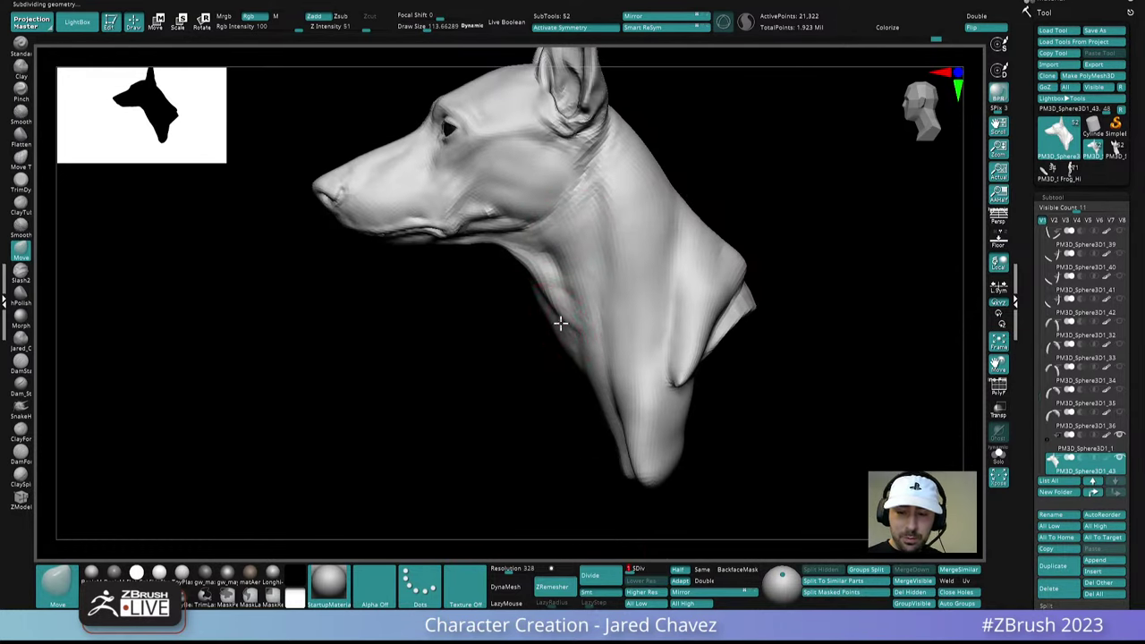
Reshape the throat and front neck profile, enlarging the Move brush to a draw size of about 135
{"action": "right_click_drag", "start_coordinate": [560, 319], "coordinate": [552, 330]}
{"action": "mouse_move", "coordinate": [553, 332]}
{"action": "left_mouse_down"}
{"action": "mouse_move", "coordinate": [565, 357]}
{"action": "mouse_move", "coordinate": [608, 307]}
{"action": "left_mouse_up"}
{"action": "key", "text": "space"}
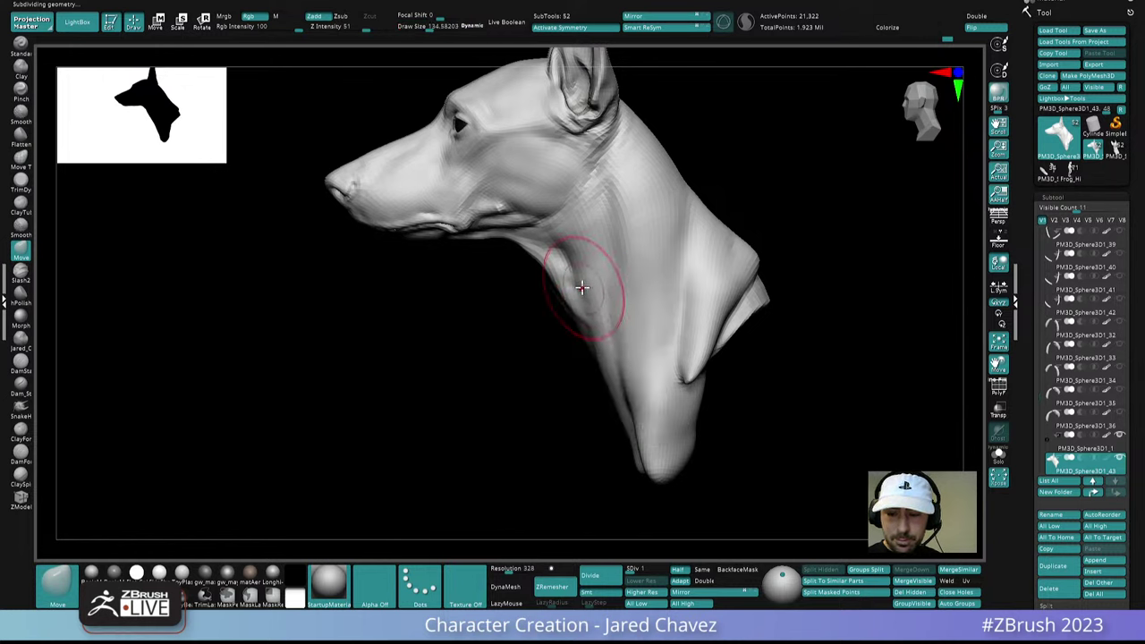
{"action": "mouse_move", "coordinate": [588, 319]}
{"action": "right_mouse_down"}
{"action": "mouse_move", "coordinate": [607, 293]}
{"action": "mouse_move", "coordinate": [631, 299]}
{"action": "mouse_move", "coordinate": [649, 286]}
{"action": "mouse_move", "coordinate": [587, 258]}
{"action": "mouse_move", "coordinate": [597, 265]}
{"action": "right_mouse_up"}
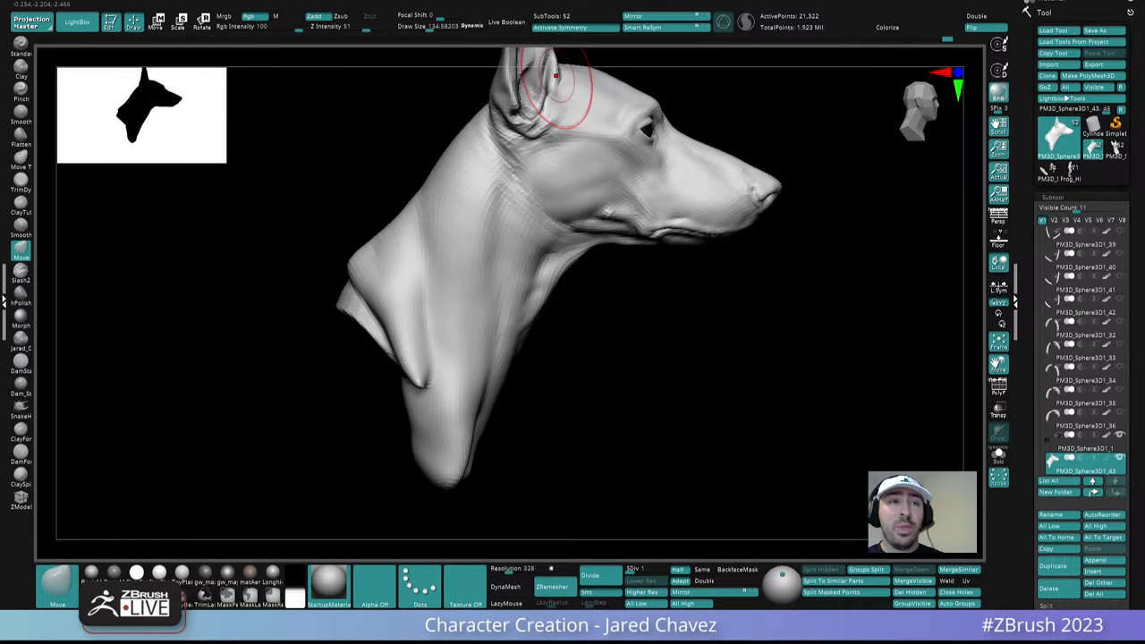
Check the neck and throat from the side, below and front, and return the mesh to subdivision level 3
{"action": "left_click_drag", "start_coordinate": [824, 320], "coordinate": [582, 302]}
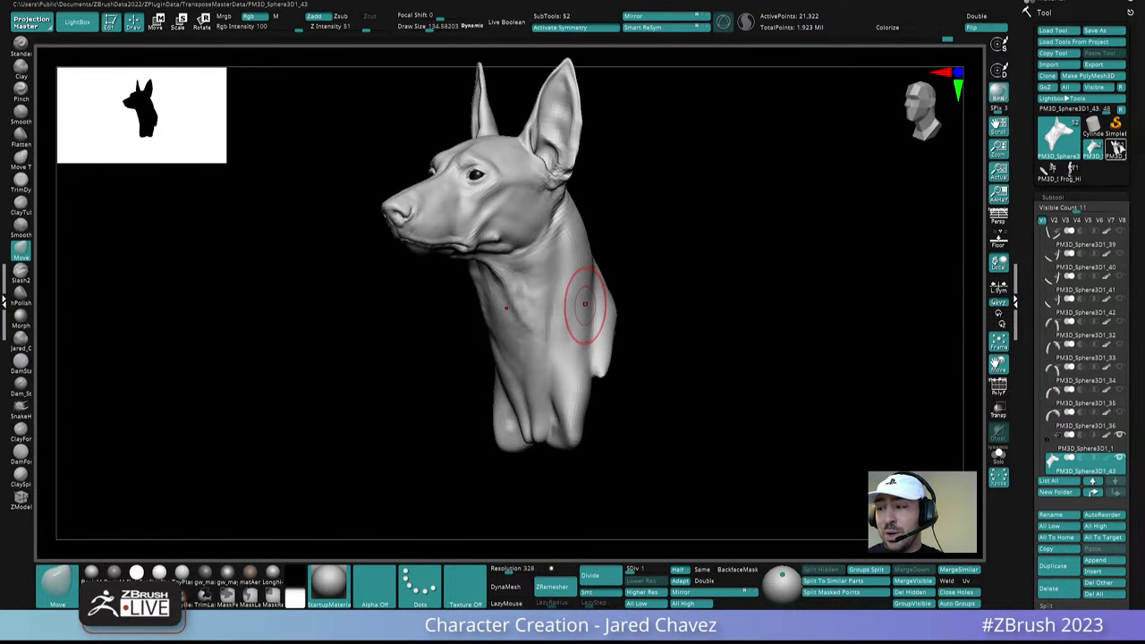
{"action": "mouse_move", "coordinate": [1116, 146]}
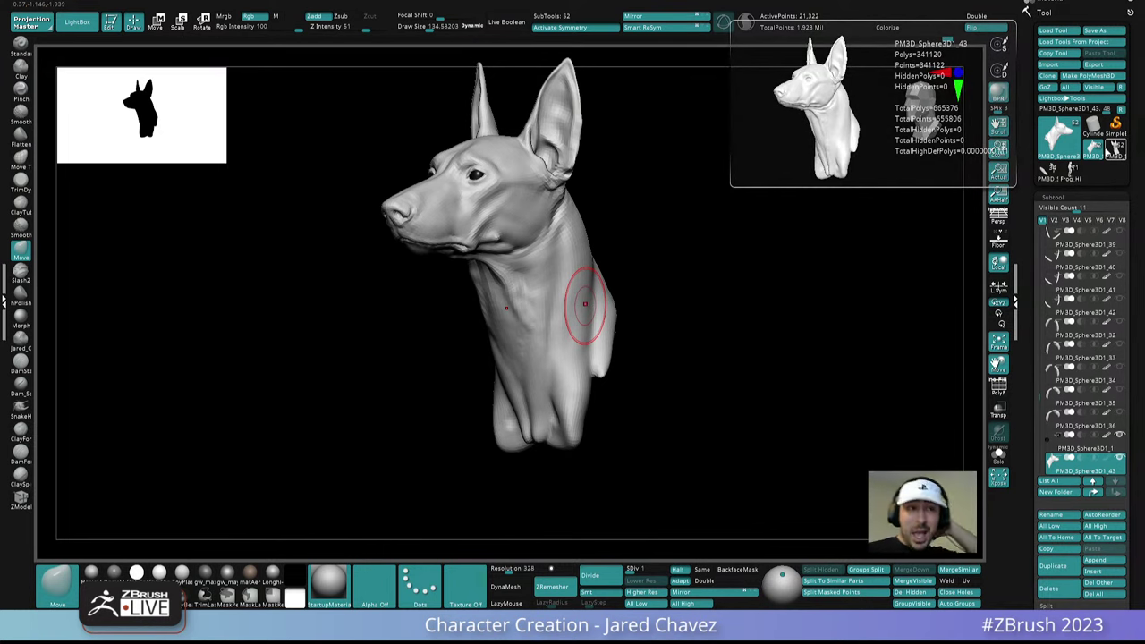
{"action": "mouse_move", "coordinate": [585, 304]}
{"action": "right_mouse_down"}
{"action": "mouse_move", "coordinate": [581, 271]}
{"action": "mouse_move", "coordinate": [599, 268]}
{"action": "mouse_move", "coordinate": [548, 281]}
{"action": "mouse_move", "coordinate": [545, 310]}
{"action": "mouse_move", "coordinate": [608, 276]}
{"action": "mouse_move", "coordinate": [616, 207]}
{"action": "mouse_move", "coordinate": [624, 289]}
{"action": "mouse_move", "coordinate": [623, 230]}
{"action": "right_mouse_up"}
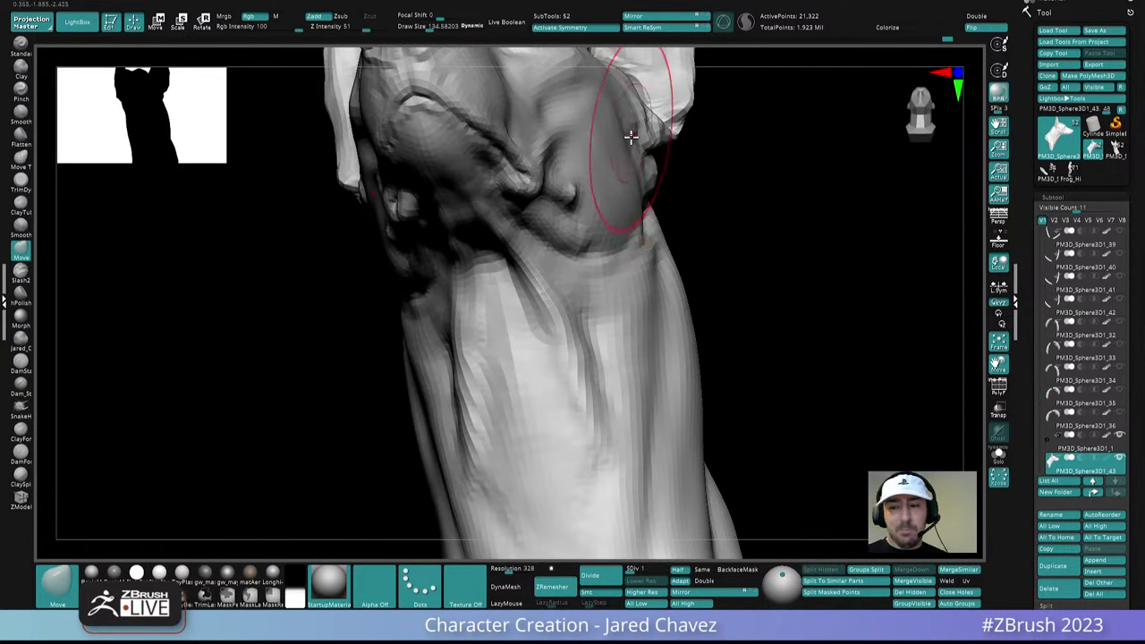
{"action": "mouse_move", "coordinate": [621, 133]}
{"action": "right_mouse_down"}
{"action": "mouse_move", "coordinate": [634, 197]}
{"action": "mouse_move", "coordinate": [622, 132]}
{"action": "right_mouse_up"}
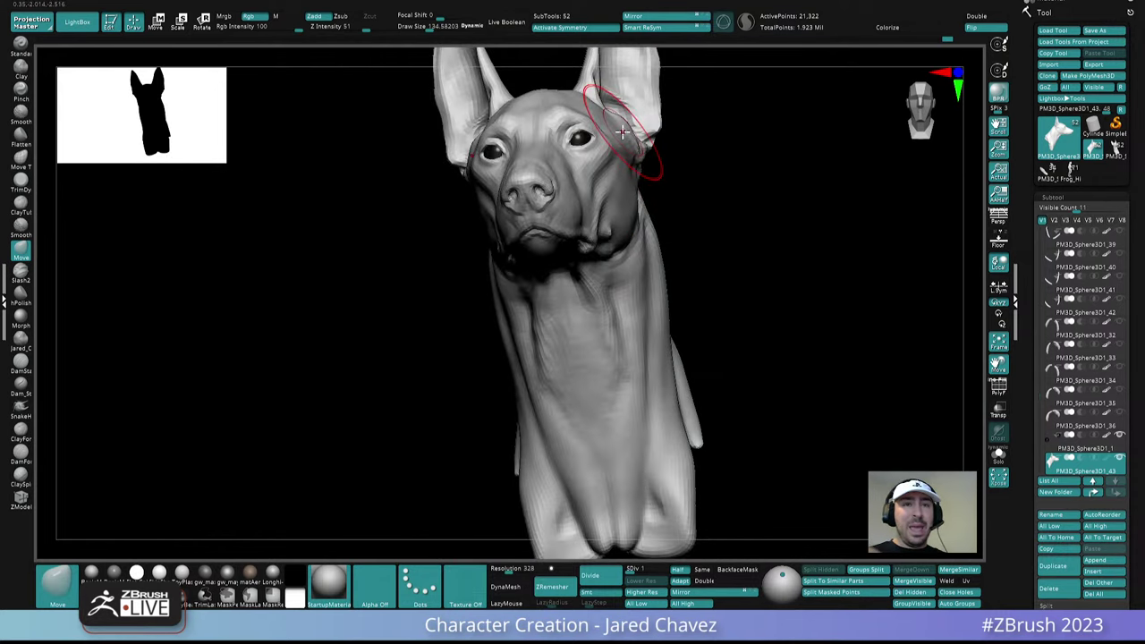
{"action": "right_click_drag", "start_coordinate": [622, 132], "coordinate": [670, 363]}
{"action": "key", "text": "d"}
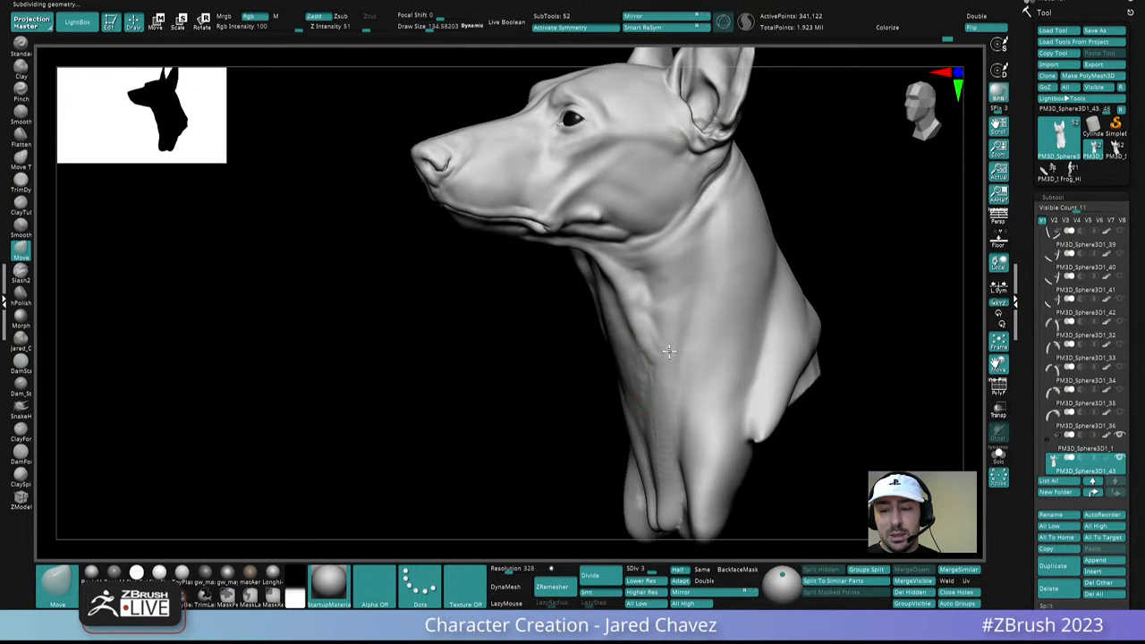
Set the Move brush to a draw size of about 73 and adjust the throat contour below the jaw
{"action": "key", "text": "space"}
{"action": "left_click_drag", "start_coordinate": [657, 347], "coordinate": [655, 344]}
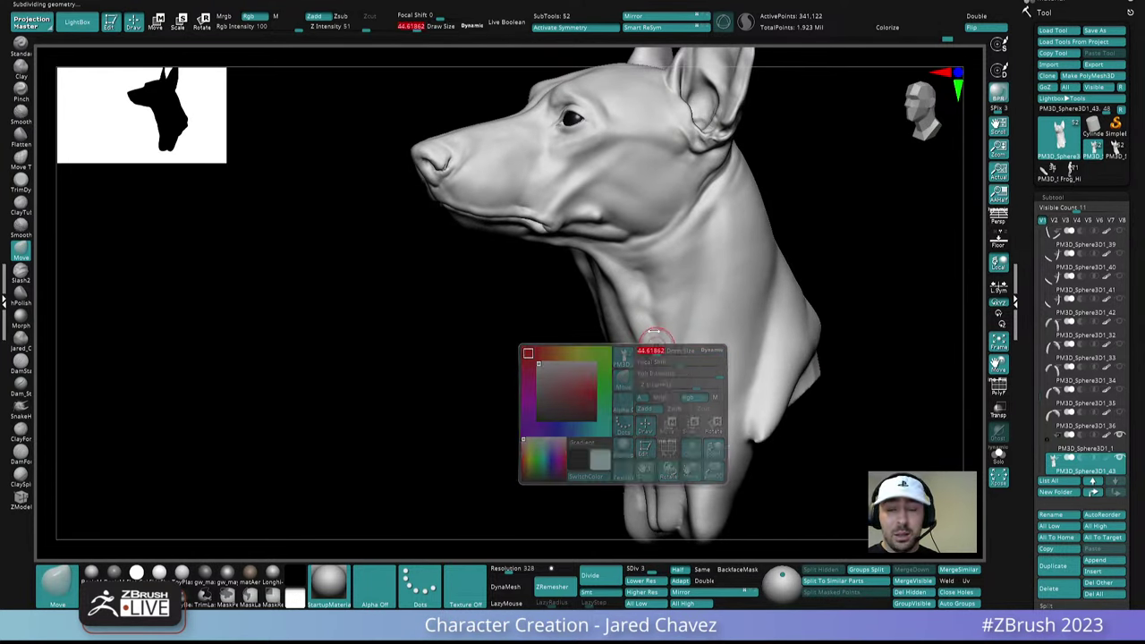
{"action": "mouse_move", "coordinate": [655, 344]}
{"action": "right_mouse_down"}
{"action": "mouse_move", "coordinate": [668, 322]}
{"action": "mouse_move", "coordinate": [640, 324]}
{"action": "right_mouse_up"}
{"action": "key", "text": "space"}
{"action": "left_click_drag", "start_coordinate": [640, 325], "coordinate": [648, 325]}
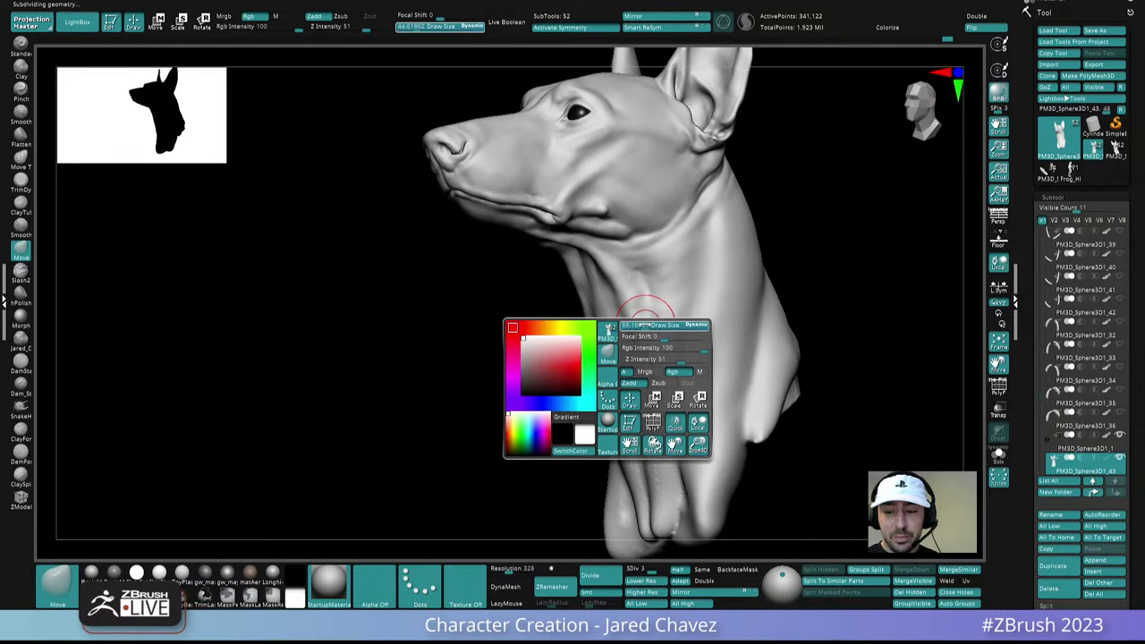
{"action": "right_click_drag", "start_coordinate": [648, 325], "coordinate": [615, 322]}
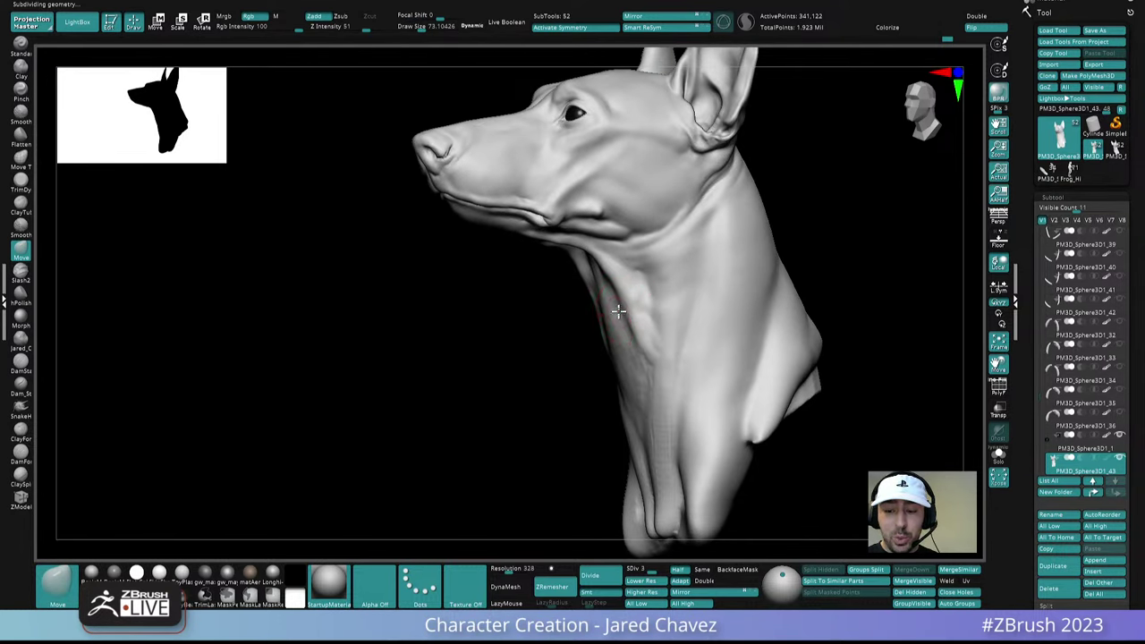
{"action": "right_click_drag", "start_coordinate": [618, 365], "coordinate": [658, 358]}
Build up the front and side of the throat with ClayForms strokes at a draw size of about 51
{"action": "left_click", "coordinate": [24, 432]}
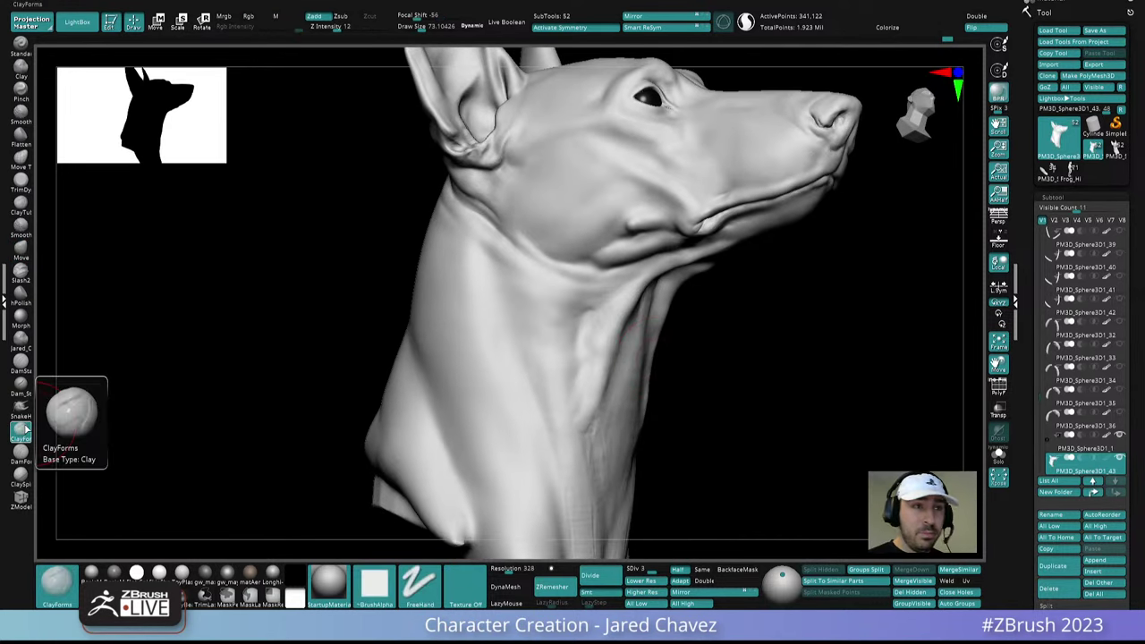
{"action": "right_click_drag", "start_coordinate": [656, 315], "coordinate": [632, 325]}
{"action": "key", "text": "space"}
{"action": "left_click_drag", "start_coordinate": [638, 329], "coordinate": [633, 330]}
{"action": "right_click_drag", "start_coordinate": [630, 327], "coordinate": [650, 300]}
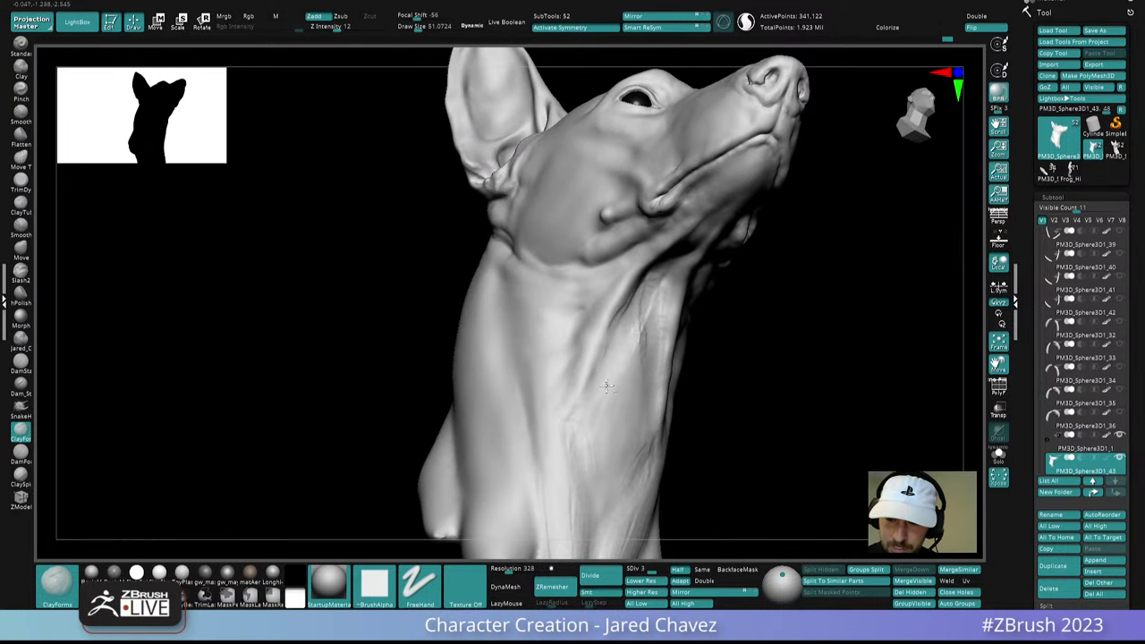
{"action": "right_click_drag", "start_coordinate": [640, 288], "coordinate": [600, 393]}
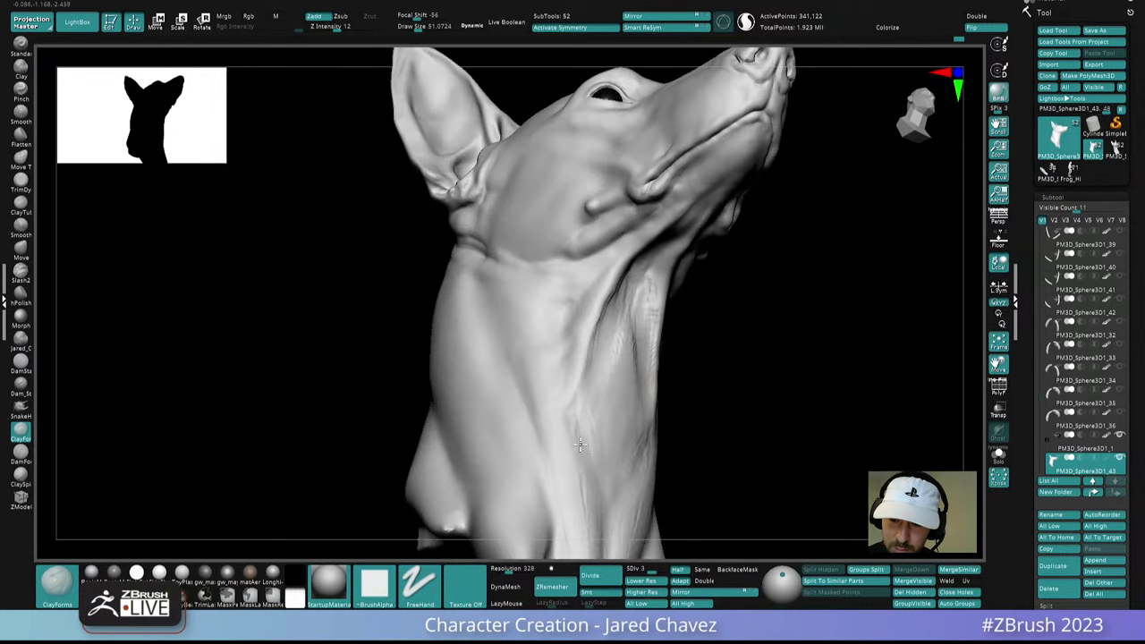
{"action": "right_click_drag", "start_coordinate": [580, 444], "coordinate": [614, 328]}
{"action": "right_click_drag", "start_coordinate": [596, 409], "coordinate": [620, 358]}
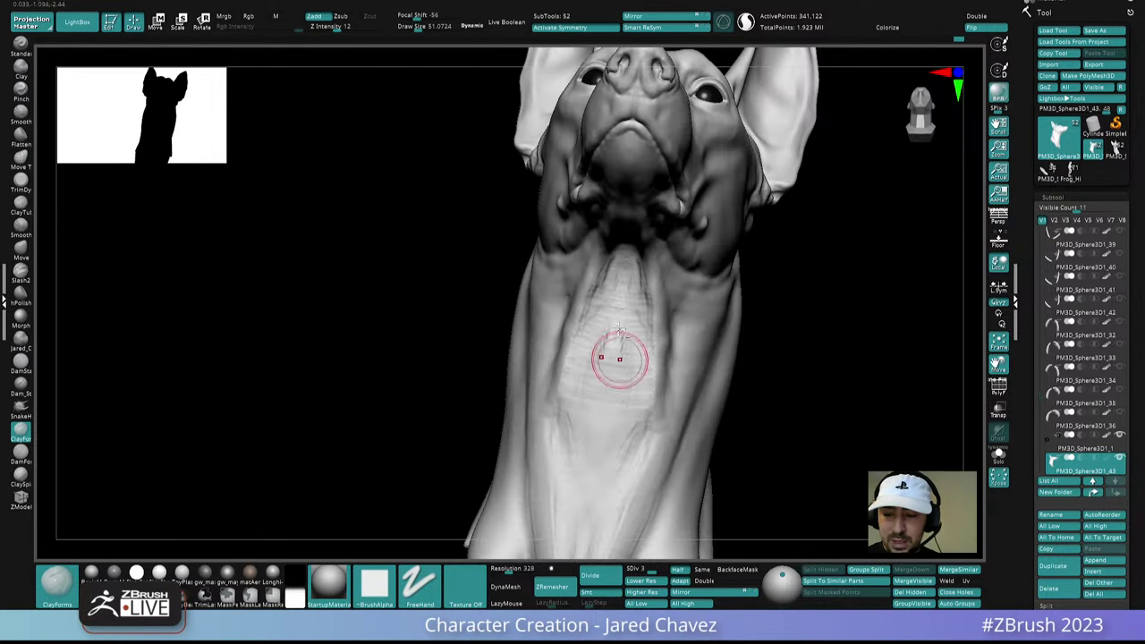
{"action": "mouse_move", "coordinate": [598, 414]}
{"action": "right_mouse_down"}
{"action": "mouse_move", "coordinate": [622, 327]}
{"action": "mouse_move", "coordinate": [690, 332]}
{"action": "mouse_move", "coordinate": [703, 370]}
{"action": "mouse_move", "coordinate": [660, 370]}
{"action": "mouse_move", "coordinate": [672, 356]}
{"action": "right_mouse_up"}
{"action": "right_click_drag", "start_coordinate": [673, 310], "coordinate": [593, 324]}
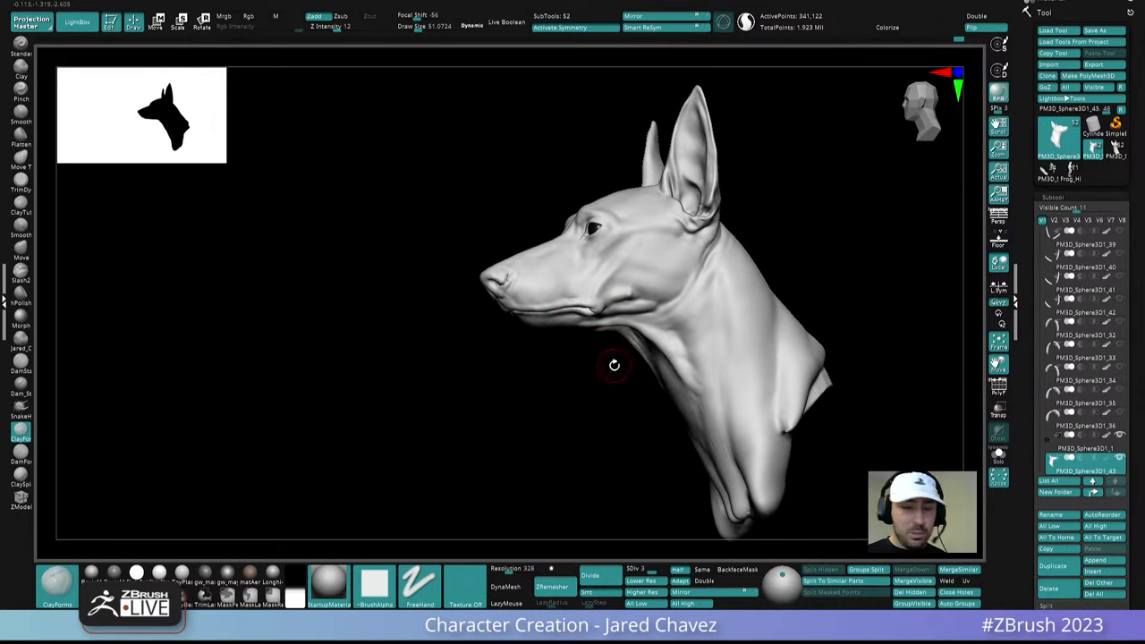
Lower the mesh to subdivision level 1 and reshape the jaw's underside and throat with the Move brush at a draw size of about 69
{"action": "key", "text": "ctrl"}
{"action": "right_click_drag", "start_coordinate": [613, 366], "coordinate": [614, 456], "text": "ctrl"}
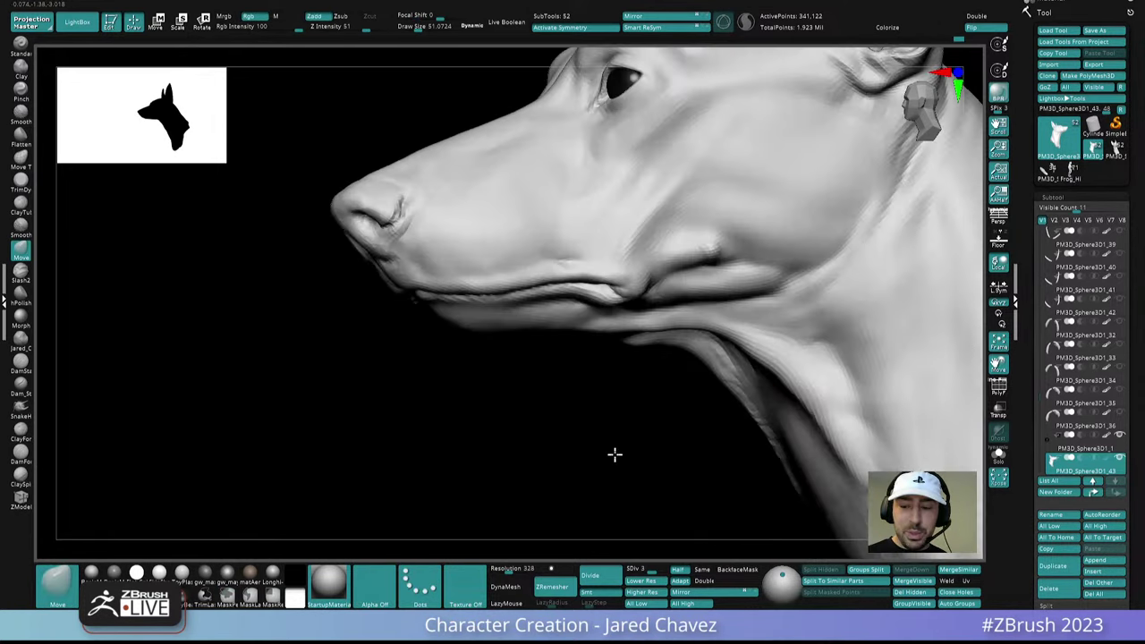
{"action": "key", "text": "space"}
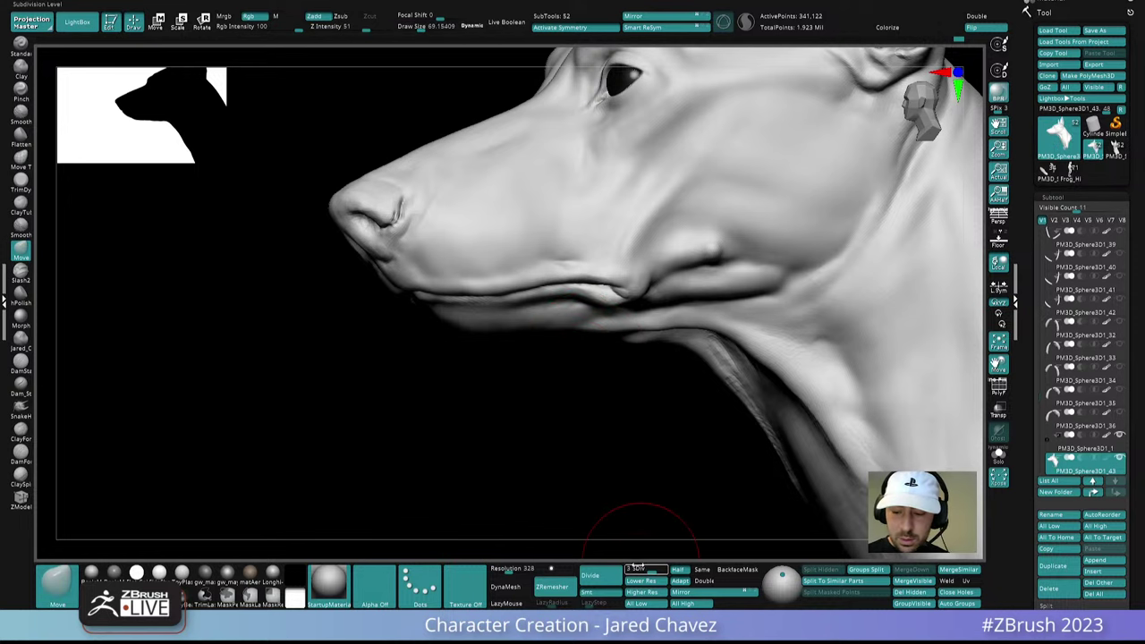
{"action": "left_click", "coordinate": [630, 569]}
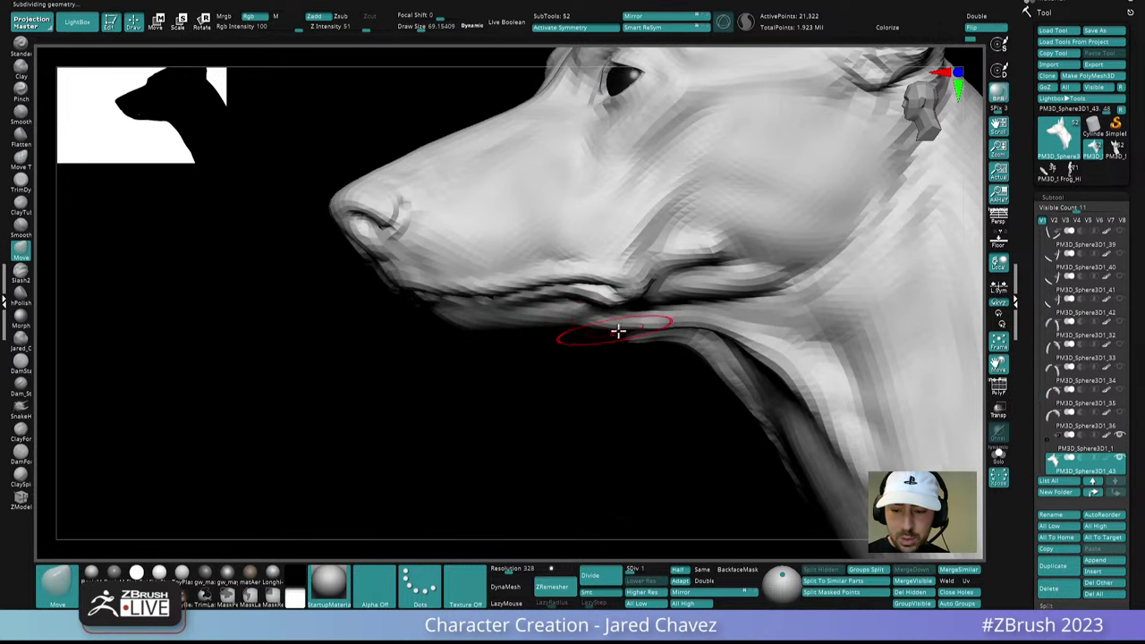
{"action": "key", "text": "f"}
{"action": "mouse_move", "coordinate": [626, 151]}
{"action": "left_mouse_down"}
{"action": "mouse_move", "coordinate": [749, 330]}
{"action": "mouse_move", "coordinate": [753, 291]}
{"action": "mouse_move", "coordinate": [747, 323]}
{"action": "left_mouse_up"}
{"action": "left_click_drag", "start_coordinate": [741, 351], "coordinate": [774, 394]}
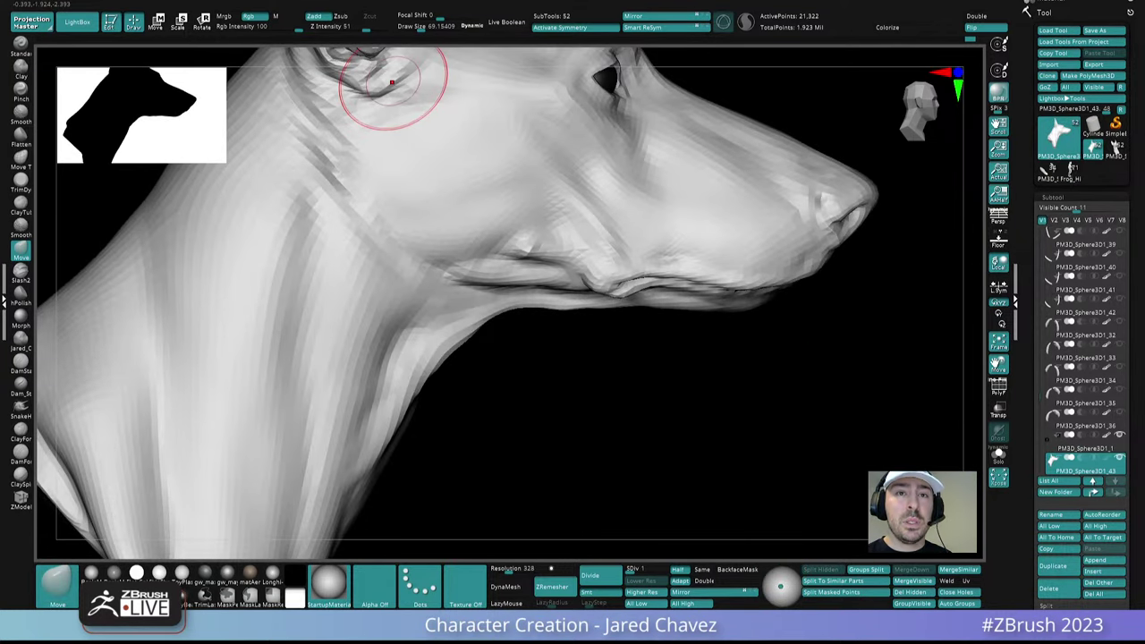
Enlarge the Move brush to a draw size of about 109 and adjust the lower jaw line in side view
{"action": "key", "text": "space"}
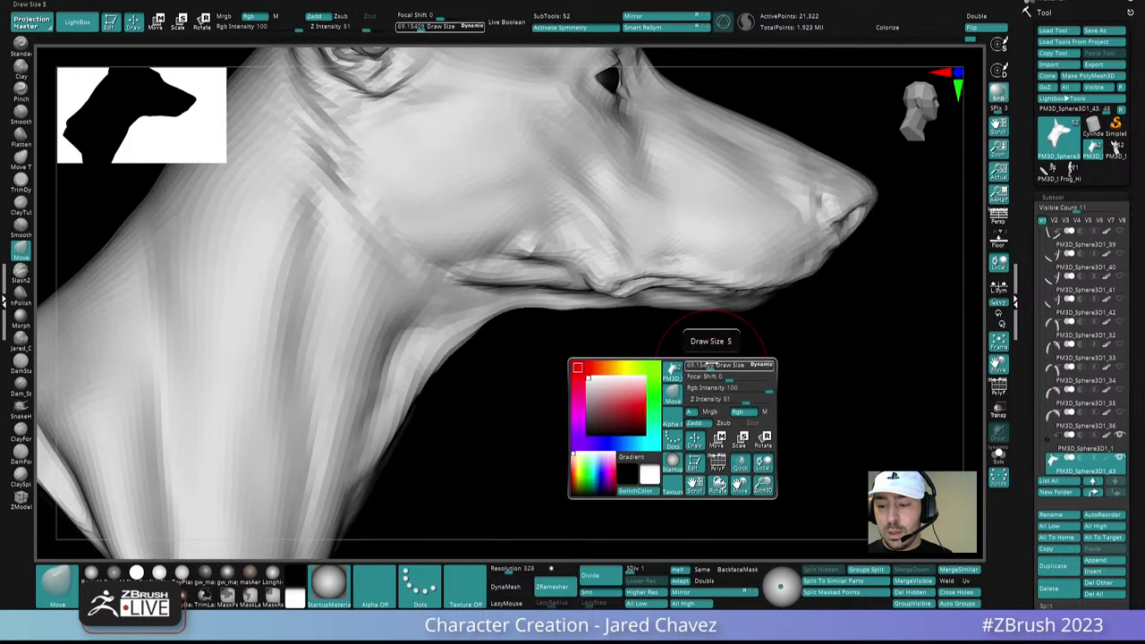
{"action": "left_click_drag", "start_coordinate": [710, 364], "coordinate": [716, 365]}
{"action": "left_click_drag", "start_coordinate": [626, 310], "coordinate": [605, 305]}
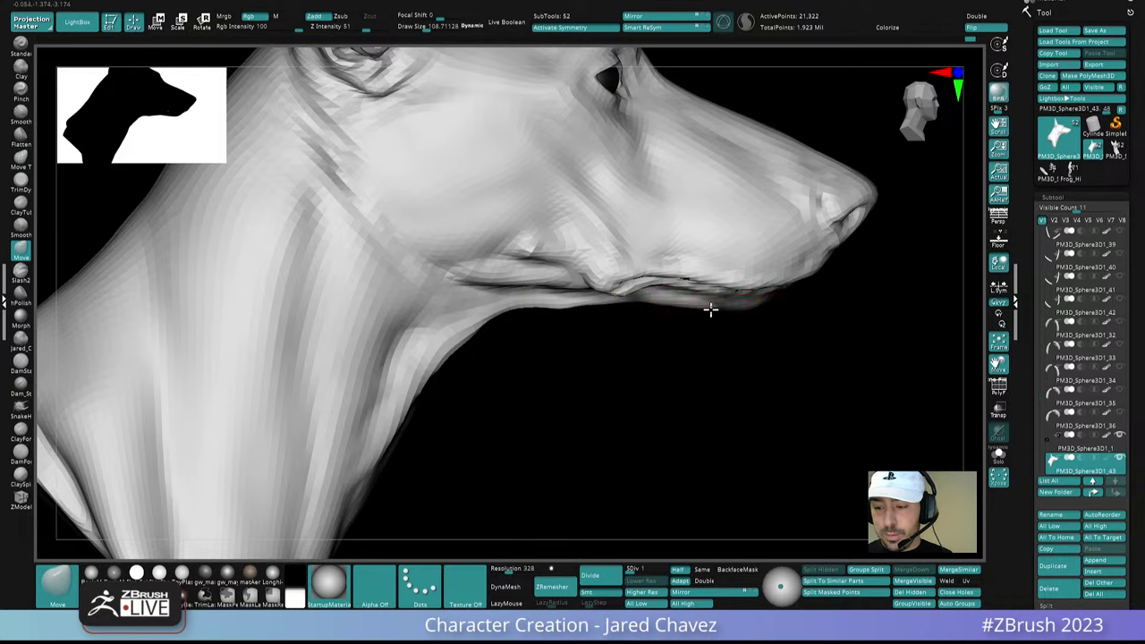
{"action": "key", "text": "f"}
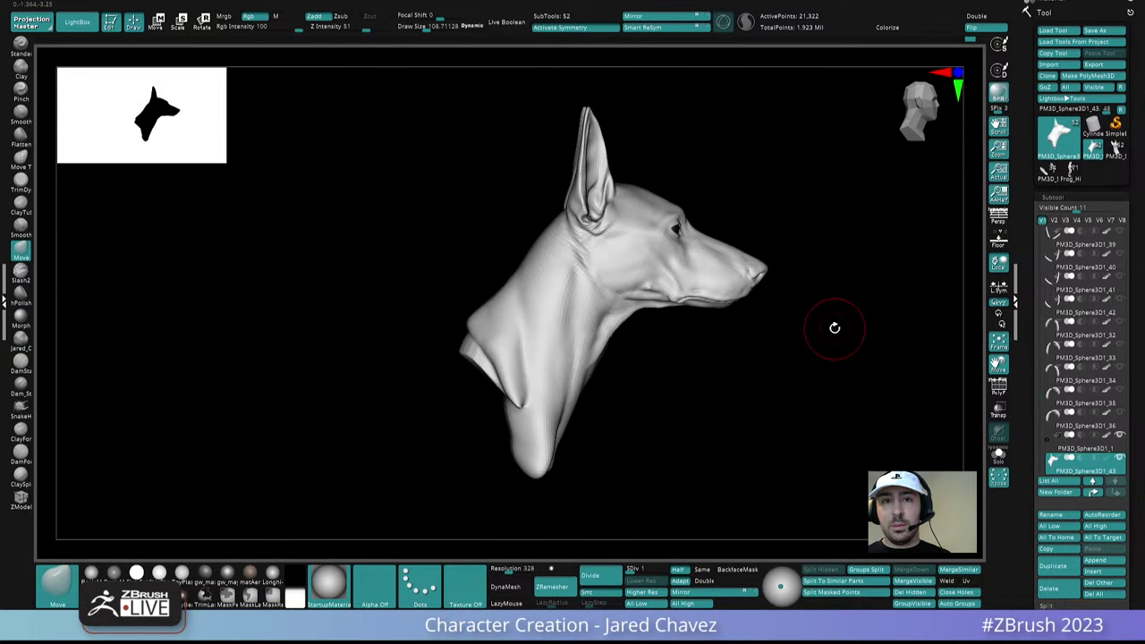
{"action": "key", "text": "ctrl"}
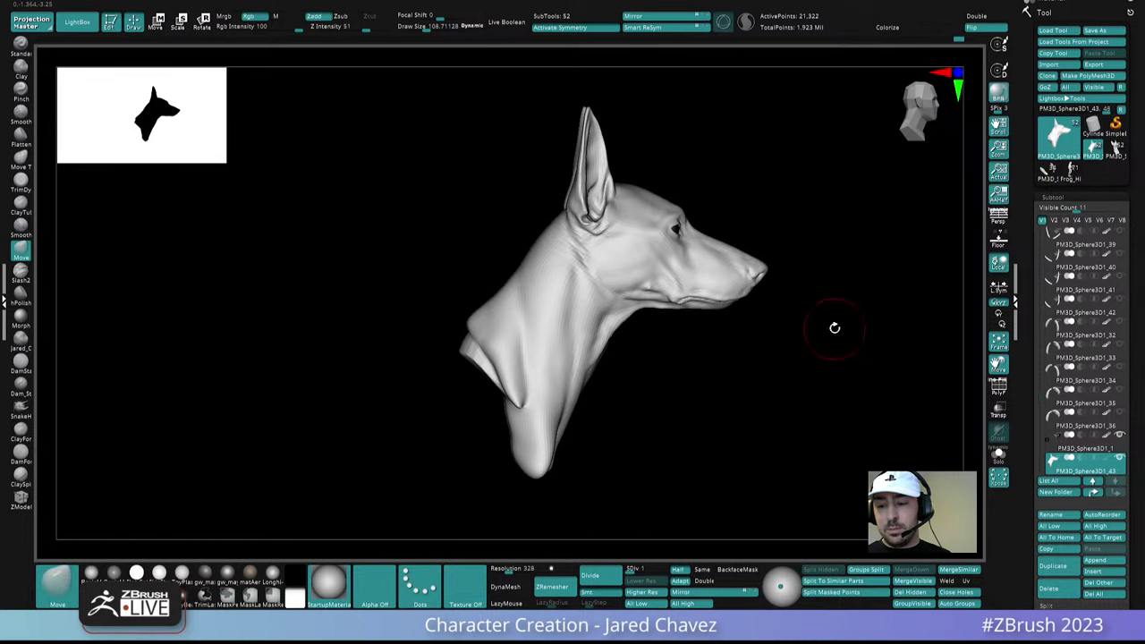
Refine the underside of the chin with the Move brush at a draw size of about 86
{"action": "mouse_move", "coordinate": [833, 327]}
{"action": "left_mouse_down", "text": "alt"}
{"action": "mouse_move", "coordinate": [726, 402]}
{"action": "mouse_move", "coordinate": [674, 354]}
{"action": "left_mouse_up", "text": "alt"}
{"action": "key", "text": "space"}
{"action": "left_click_drag", "start_coordinate": [809, 309], "coordinate": [808, 353]}
{"action": "key", "text": "d"}
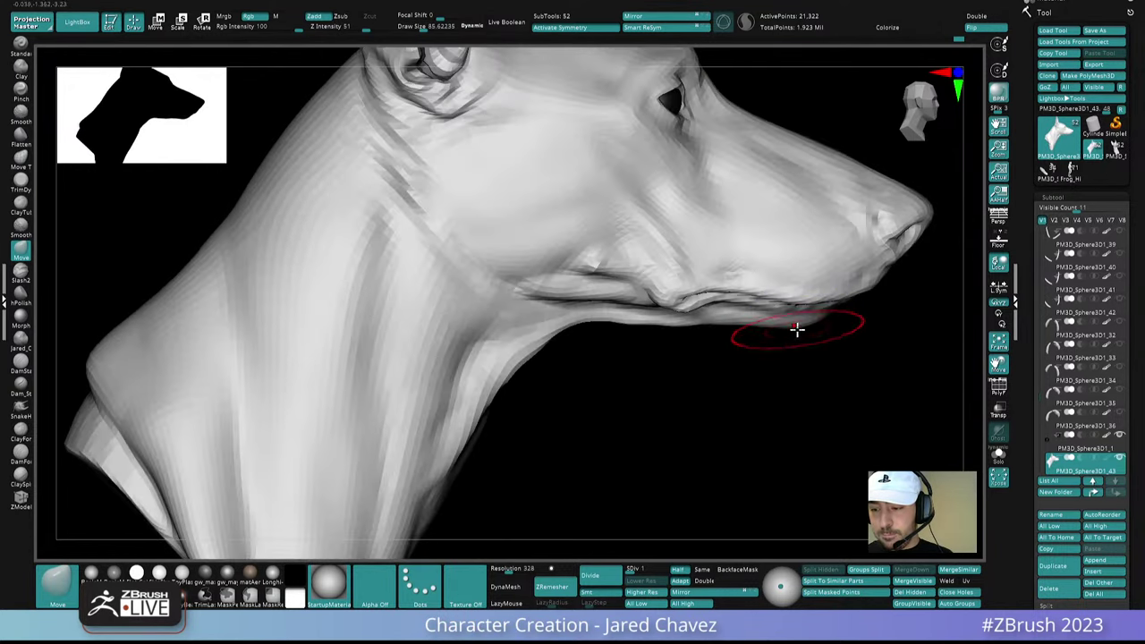
{"action": "key", "text": "shift+d"}
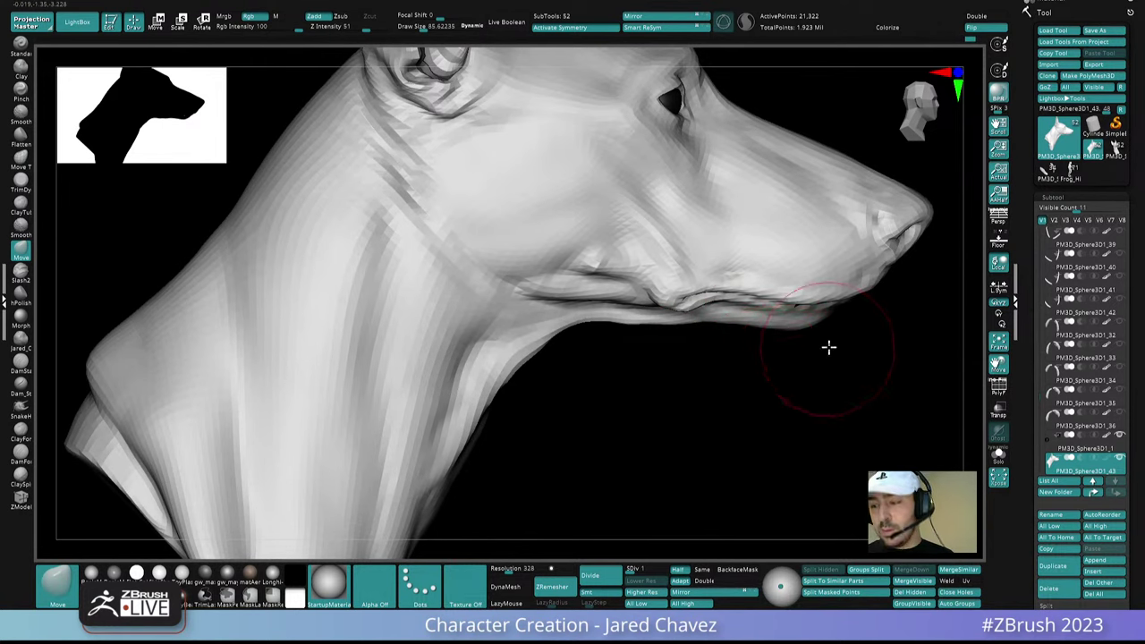
Examine the jaw, throat and neck silhouette from the side, three-quarter and low angles
{"action": "left_click_drag", "start_coordinate": [829, 347], "coordinate": [819, 63], "text": "alt"}
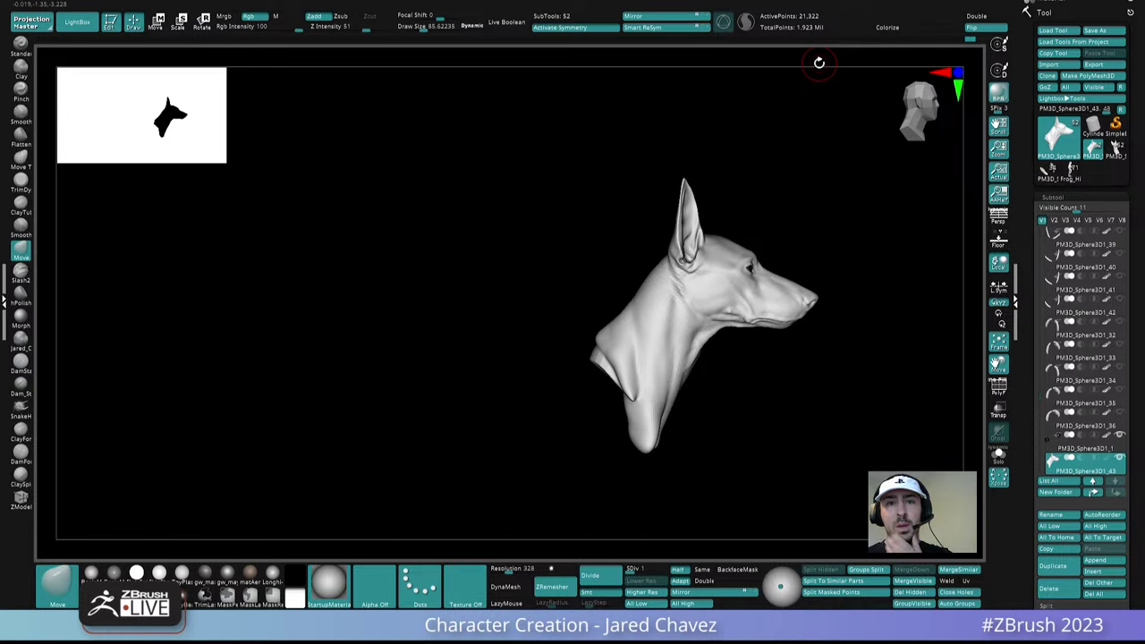
{"action": "left_click_drag", "start_coordinate": [846, 331], "coordinate": [731, 343]}
{"action": "left_click_drag", "start_coordinate": [895, 375], "coordinate": [659, 306]}
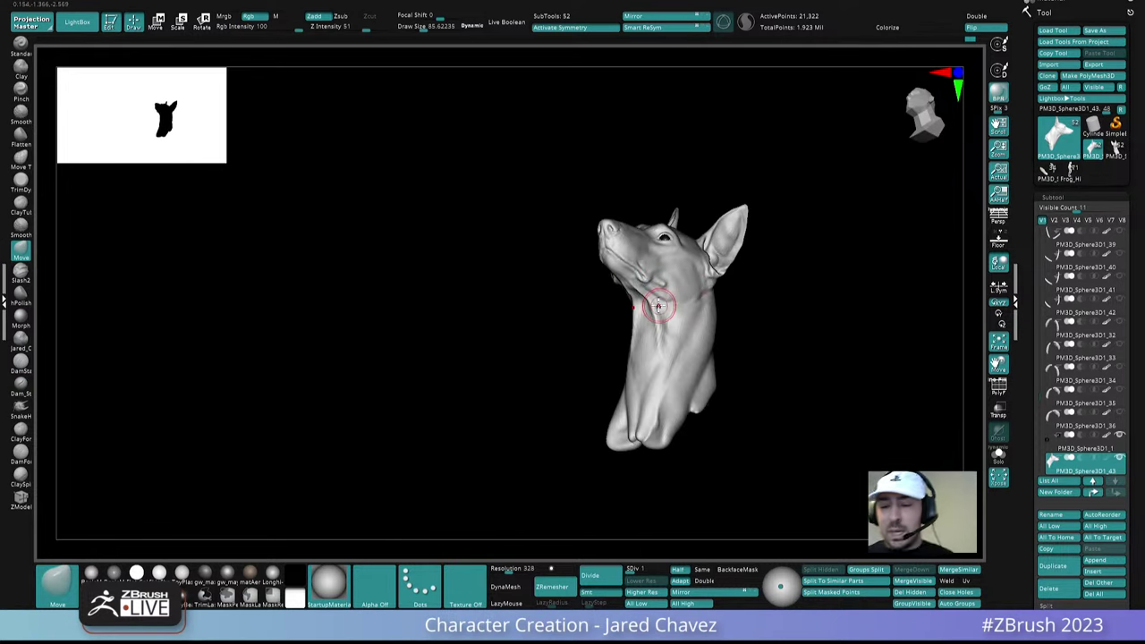
{"action": "right_click_drag", "start_coordinate": [659, 306], "coordinate": [671, 330]}
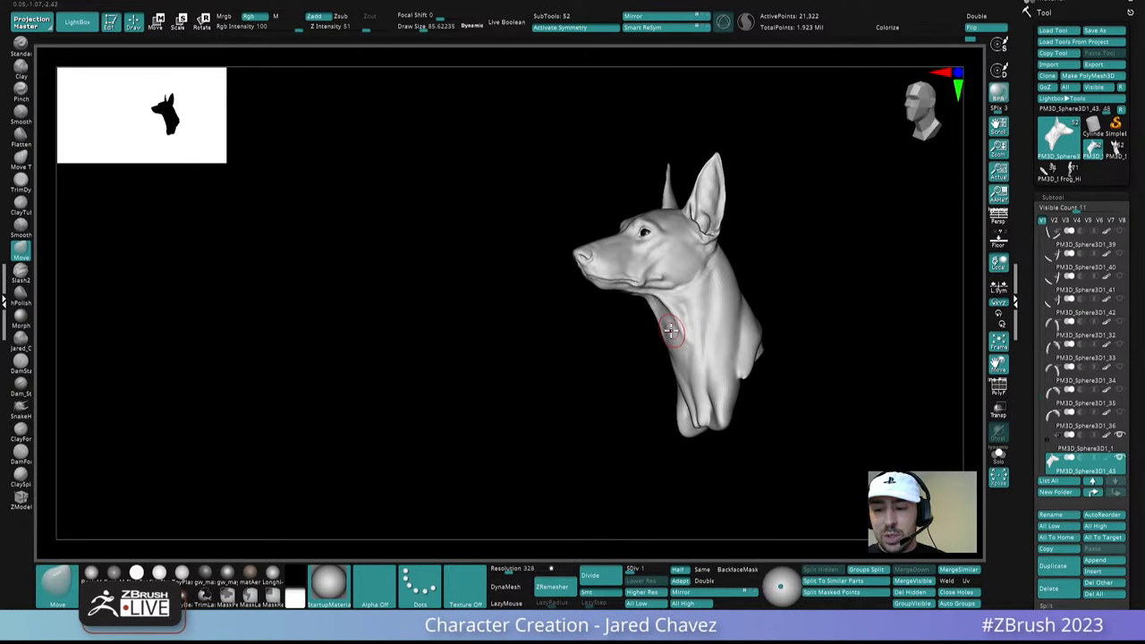
{"action": "left_click_drag", "start_coordinate": [787, 579], "coordinate": [781, 575]}
{"action": "left_click_drag", "start_coordinate": [667, 376], "coordinate": [667, 179]}
{"action": "left_click_drag", "start_coordinate": [667, 179], "coordinate": [688, 434], "text": "alt"}
{"action": "right_click_drag", "start_coordinate": [687, 434], "coordinate": [631, 305]}
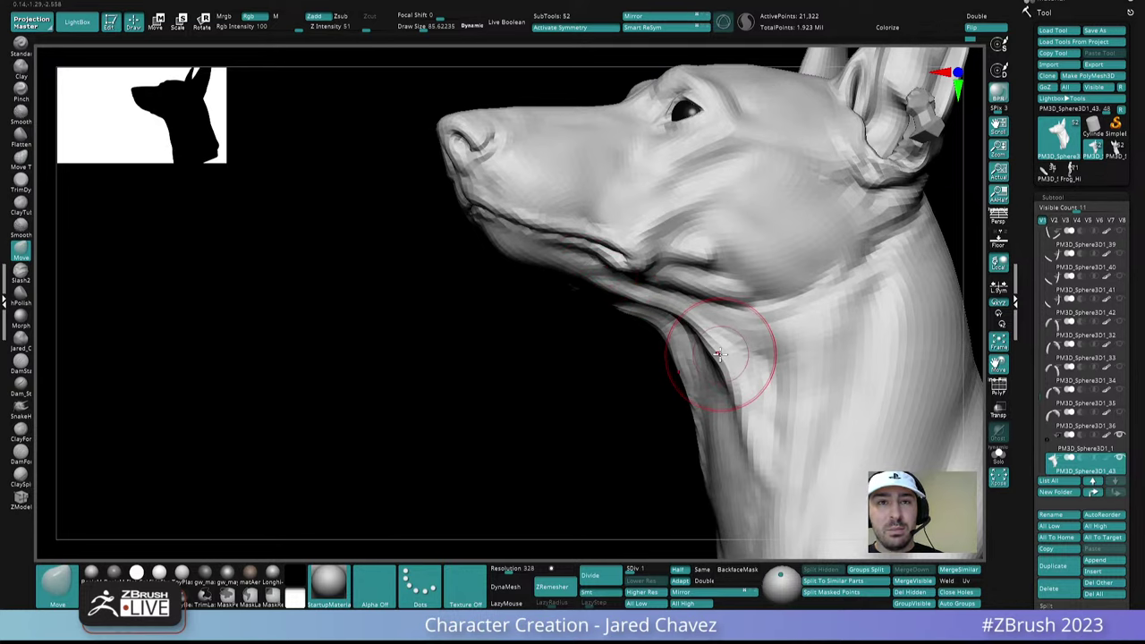
{"action": "mouse_move", "coordinate": [720, 353]}
{"action": "right_mouse_down"}
{"action": "mouse_move", "coordinate": [563, 296]}
{"action": "mouse_move", "coordinate": [572, 289]}
{"action": "right_mouse_up"}
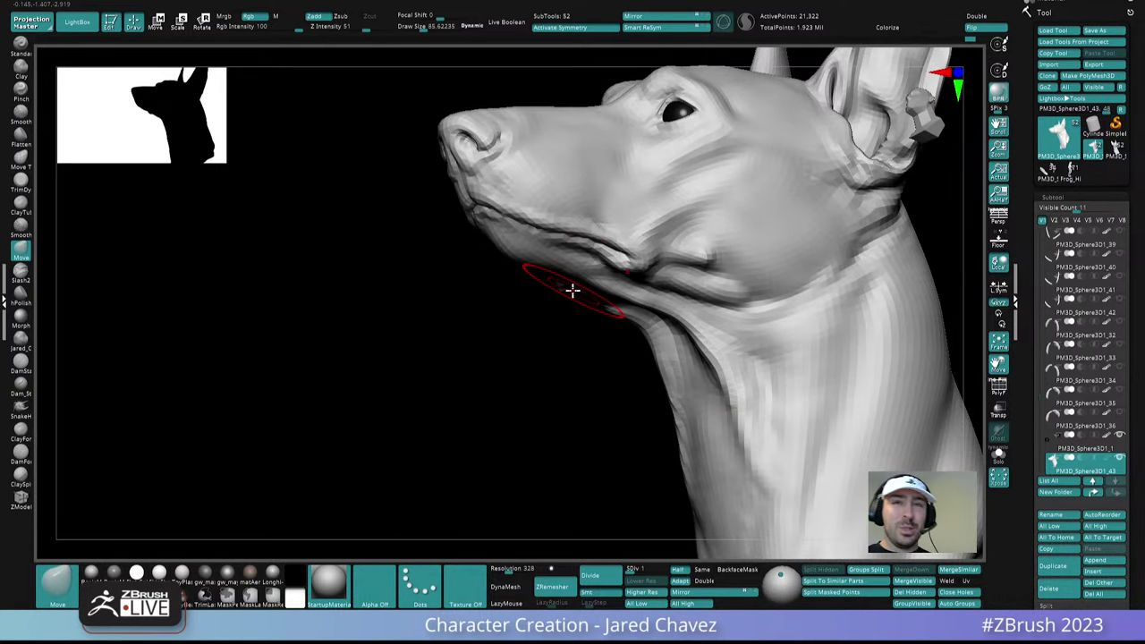
{"action": "mouse_move", "coordinate": [674, 293]}
{"action": "right_mouse_down"}
{"action": "mouse_move", "coordinate": [708, 199]}
{"action": "mouse_move", "coordinate": [678, 225]}
{"action": "mouse_move", "coordinate": [670, 334]}
{"action": "mouse_move", "coordinate": [658, 335]}
{"action": "mouse_move", "coordinate": [635, 266]}
{"action": "mouse_move", "coordinate": [640, 239]}
{"action": "right_mouse_up"}
Work clay into the underside of the jaw with the ClayForms brush at a draw size of about 26
{"action": "right_click", "coordinate": [657, 335]}
{"action": "left_click", "coordinate": [653, 335]}
{"action": "key", "text": "1"}
{"action": "right_click", "coordinate": [637, 275]}
{"action": "left_click_drag", "start_coordinate": [637, 275], "coordinate": [629, 290]}
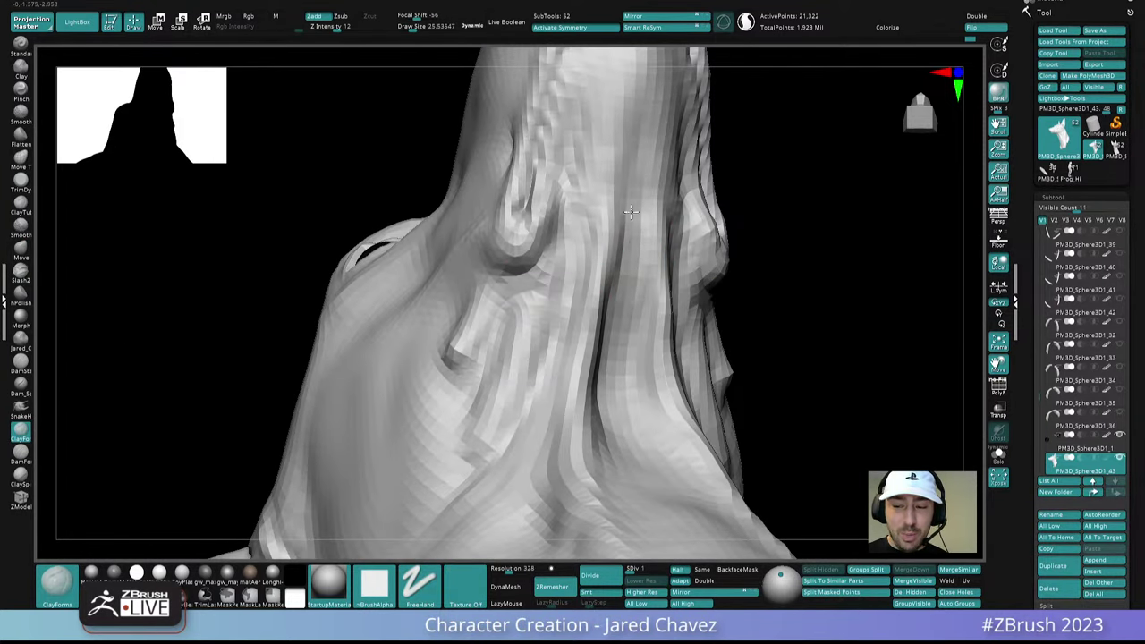
{"action": "mouse_move", "coordinate": [631, 235]}
{"action": "right_mouse_down"}
{"action": "mouse_move", "coordinate": [708, 317]}
{"action": "mouse_move", "coordinate": [770, 286]}
{"action": "mouse_move", "coordinate": [683, 312]}
{"action": "mouse_move", "coordinate": [628, 234]}
{"action": "mouse_move", "coordinate": [639, 281]}
{"action": "mouse_move", "coordinate": [658, 260]}
{"action": "mouse_move", "coordinate": [657, 169]}
{"action": "right_mouse_up"}
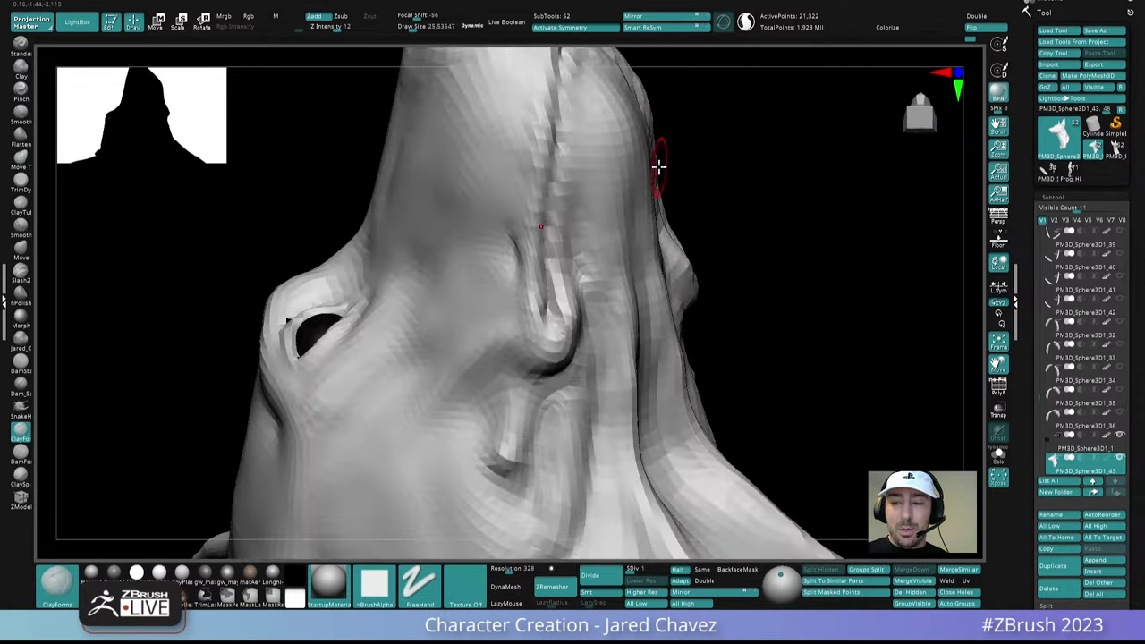
{"action": "key", "text": "space"}
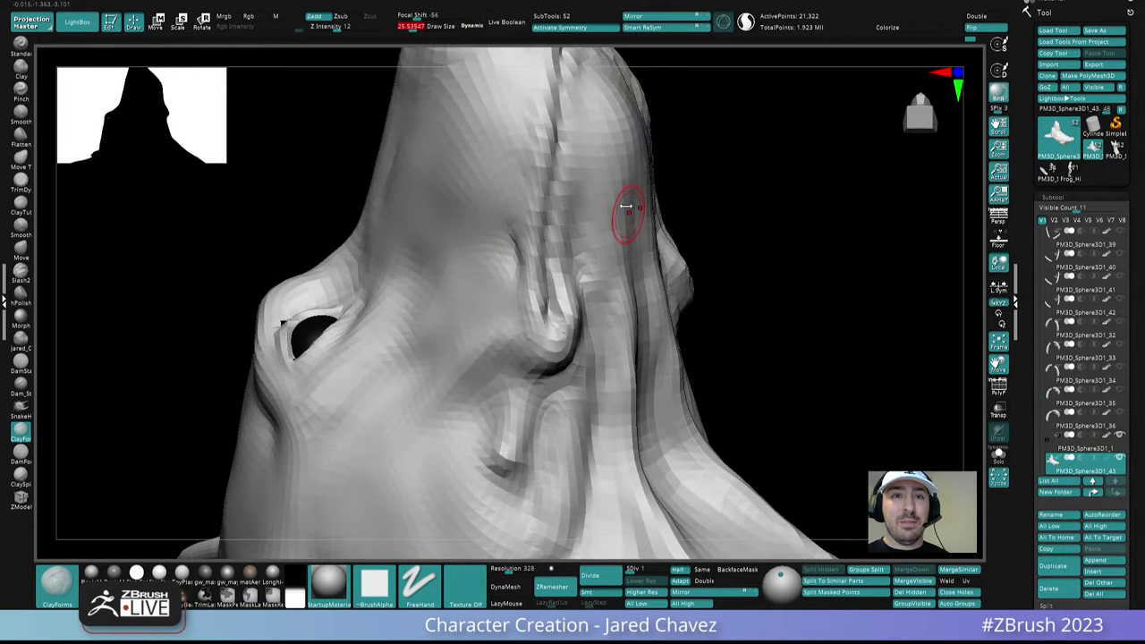
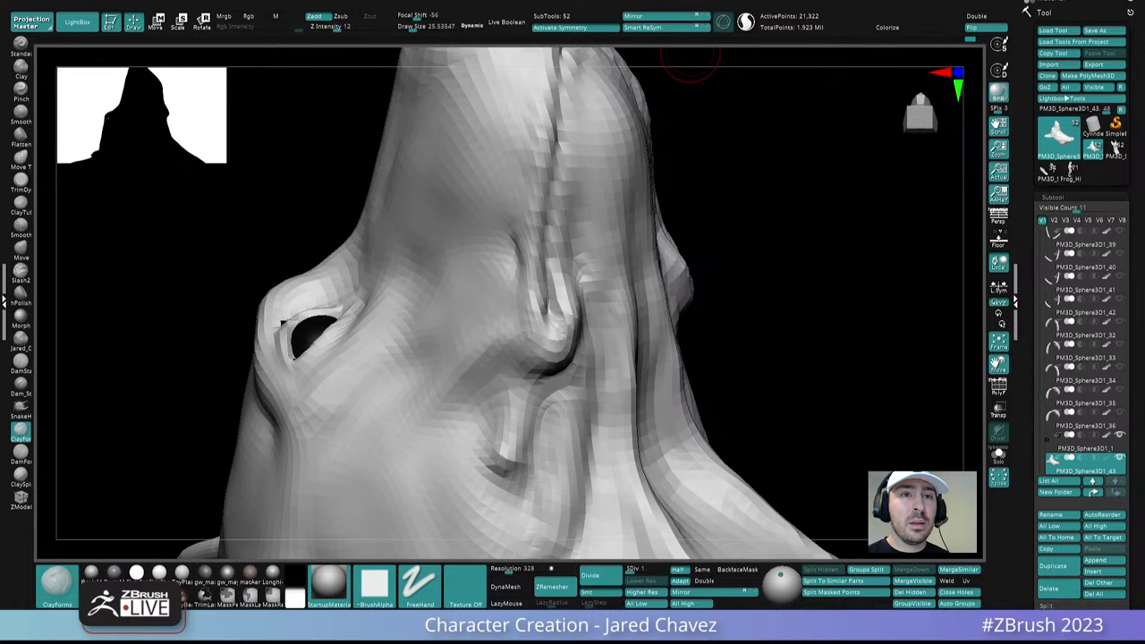
Try ClayForms strokes under the jaw at a draw size of about 58 and undo them
{"action": "mouse_move", "coordinate": [691, 60]}
{"action": "right_mouse_down"}
{"action": "mouse_move", "coordinate": [690, 312]}
{"action": "mouse_move", "coordinate": [716, 218]}
{"action": "mouse_move", "coordinate": [633, 337]}
{"action": "right_mouse_up"}
{"action": "key", "text": "space"}
{"action": "left_click_drag", "start_coordinate": [633, 336], "coordinate": [638, 334]}
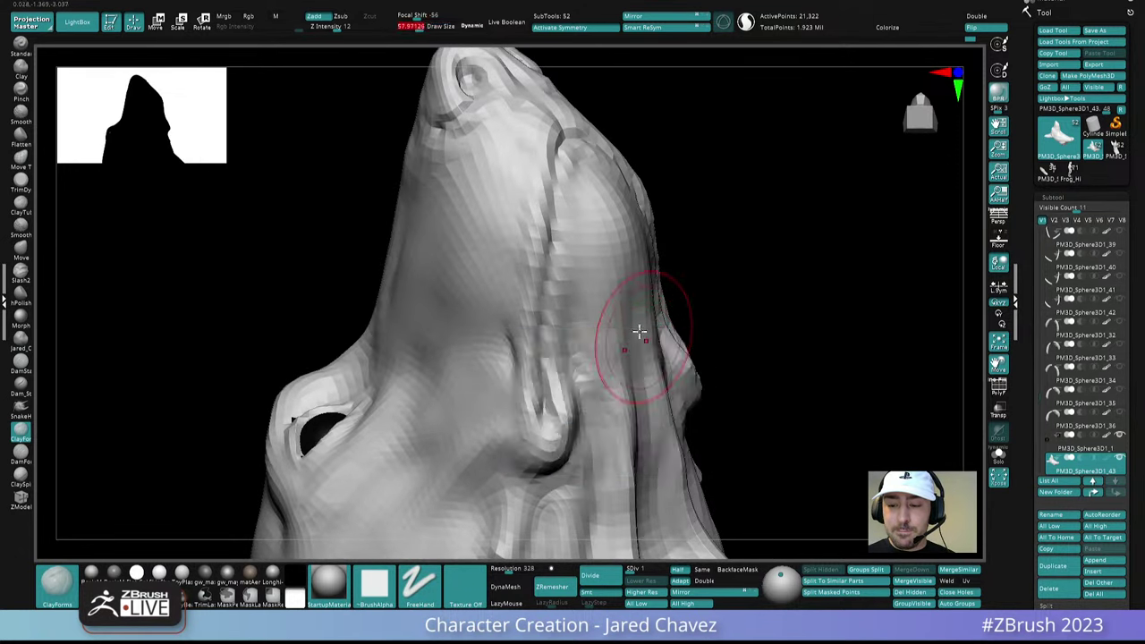
{"action": "right_click_drag", "start_coordinate": [639, 332], "coordinate": [616, 364]}
{"action": "key", "text": "ctrl+z"}
{"action": "key", "text": "ctrl+z"}
Reshape the underside of the jaw where it meets the throat with the Move brush at a draw size of about 81
{"action": "key", "text": "b"}
{"action": "key", "text": "m"}
{"action": "key", "text": "v"}
{"action": "key", "text": "space"}
{"action": "left_click_drag", "start_coordinate": [618, 362], "coordinate": [626, 363]}
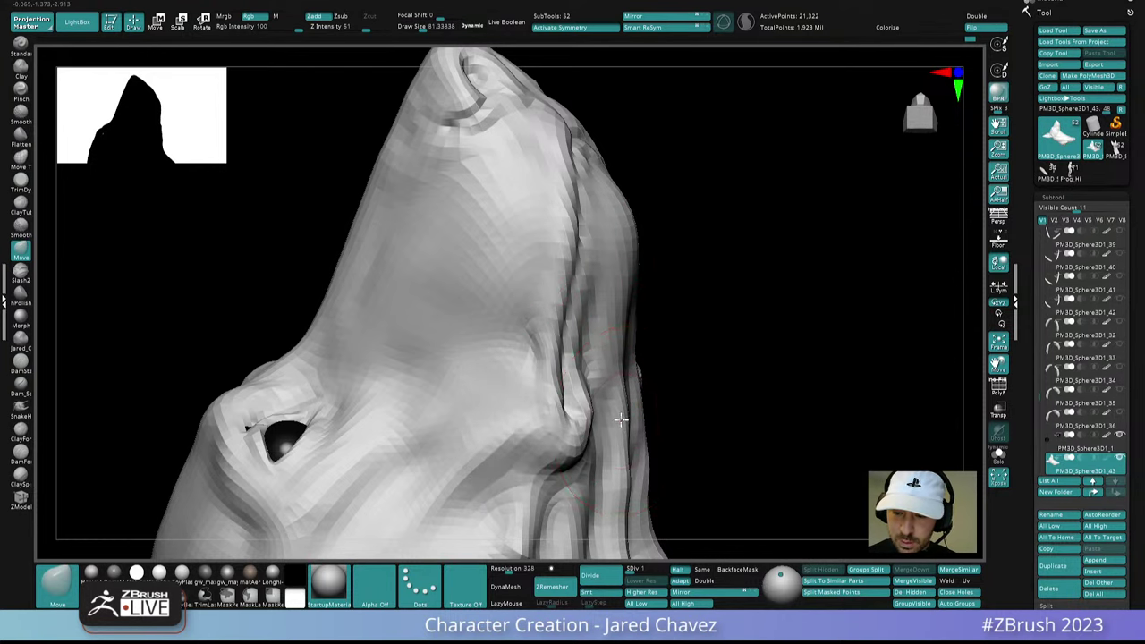
{"action": "mouse_move", "coordinate": [621, 421]}
{"action": "right_mouse_down"}
{"action": "mouse_move", "coordinate": [641, 233]}
{"action": "mouse_move", "coordinate": [665, 289]}
{"action": "mouse_move", "coordinate": [596, 238]}
{"action": "right_mouse_up"}
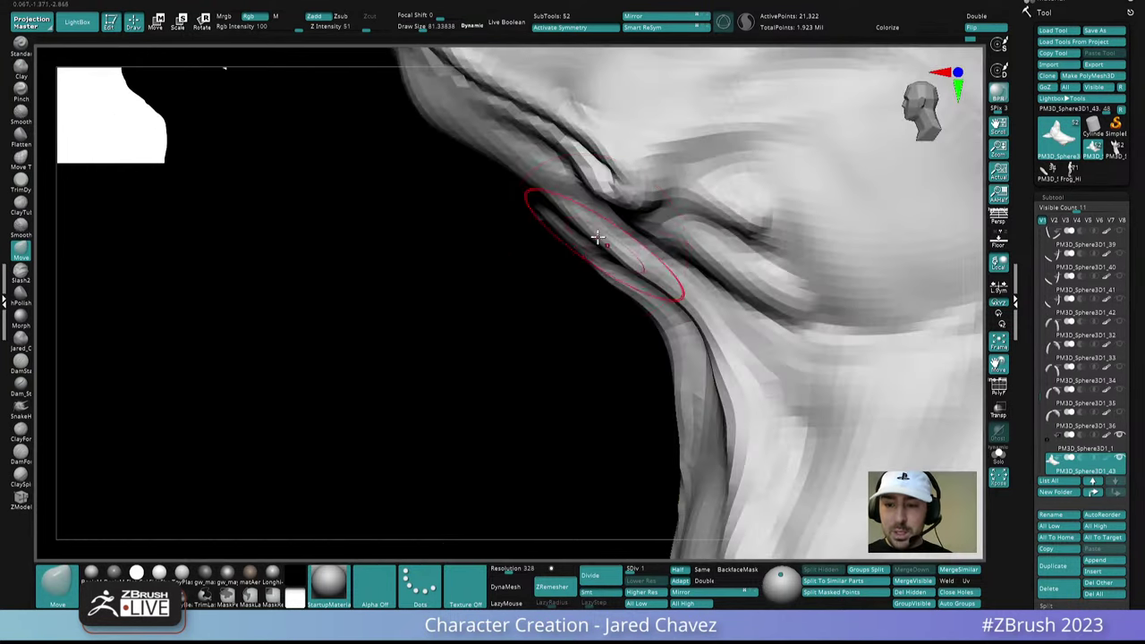
{"action": "mouse_move", "coordinate": [494, 169]}
{"action": "left_mouse_down"}
{"action": "mouse_move", "coordinate": [501, 158]}
{"action": "mouse_move", "coordinate": [494, 168]}
{"action": "left_mouse_up"}
{"action": "right_click_drag", "start_coordinate": [515, 107], "coordinate": [586, 202], "text": "ctrl"}
{"action": "mouse_move", "coordinate": [586, 201]}
{"action": "right_mouse_down"}
{"action": "mouse_move", "coordinate": [647, 235]}
{"action": "mouse_move", "coordinate": [647, 310]}
{"action": "right_mouse_up"}
{"action": "right_click_drag", "start_coordinate": [716, 312], "coordinate": [662, 329]}
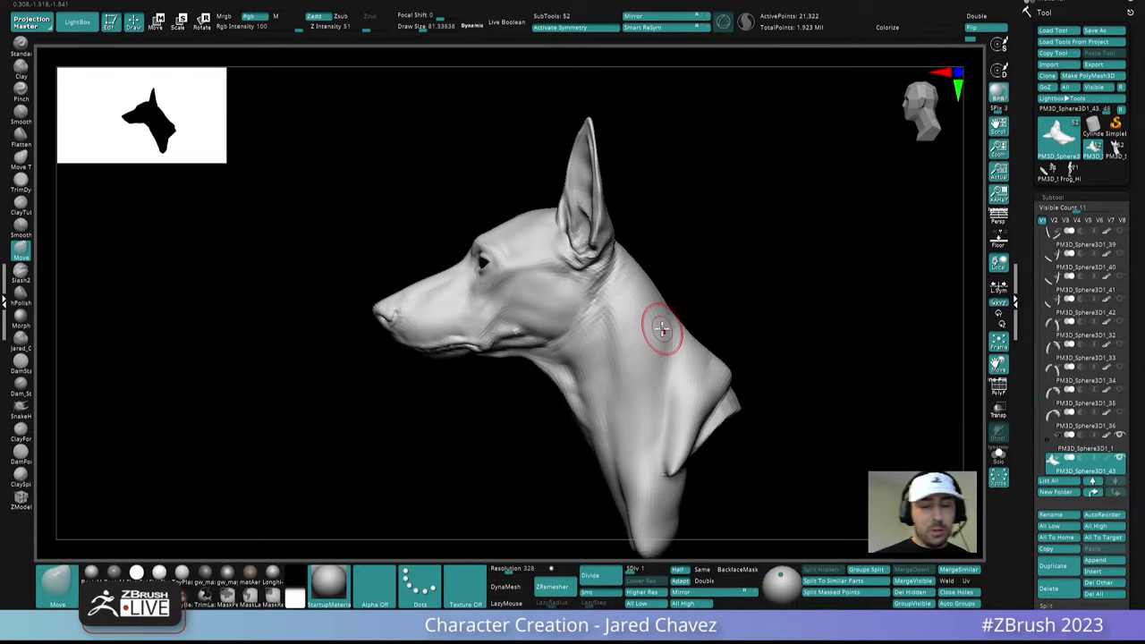
{"action": "right_click_drag", "start_coordinate": [661, 329], "coordinate": [598, 338]}
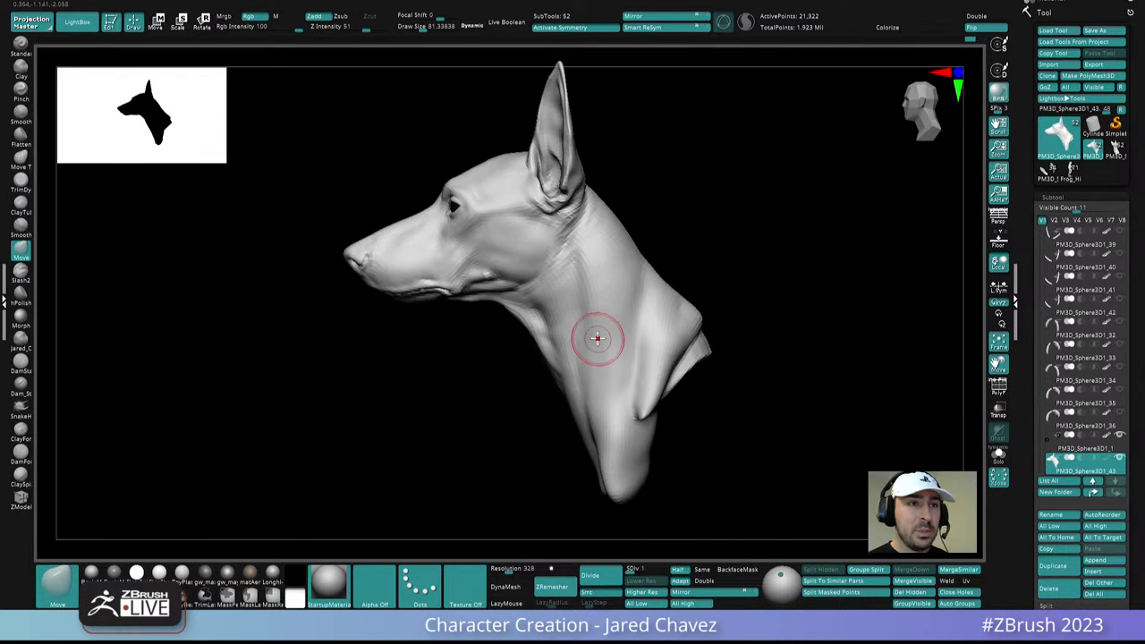
Adjust the sides of the neck from the front with the Move brush at a draw size of about 119
{"action": "mouse_move", "coordinate": [716, 47]}
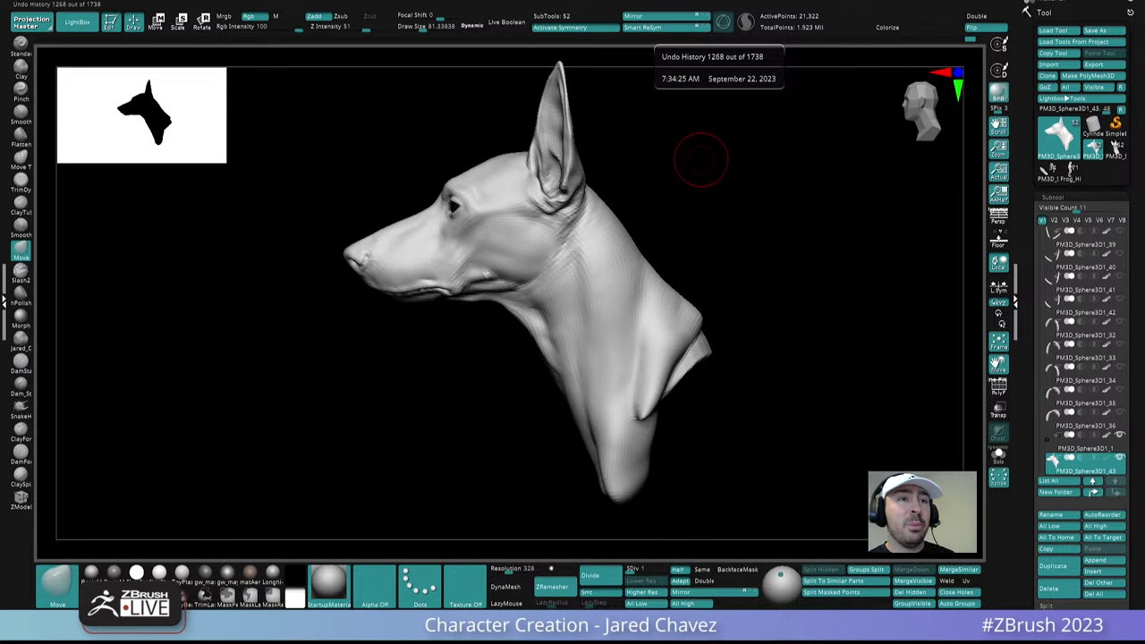
{"action": "mouse_move", "coordinate": [682, 331]}
{"action": "right_mouse_down"}
{"action": "mouse_move", "coordinate": [696, 345]}
{"action": "mouse_move", "coordinate": [596, 318]}
{"action": "mouse_move", "coordinate": [670, 337]}
{"action": "mouse_move", "coordinate": [626, 302]}
{"action": "mouse_move", "coordinate": [602, 308]}
{"action": "right_mouse_up"}
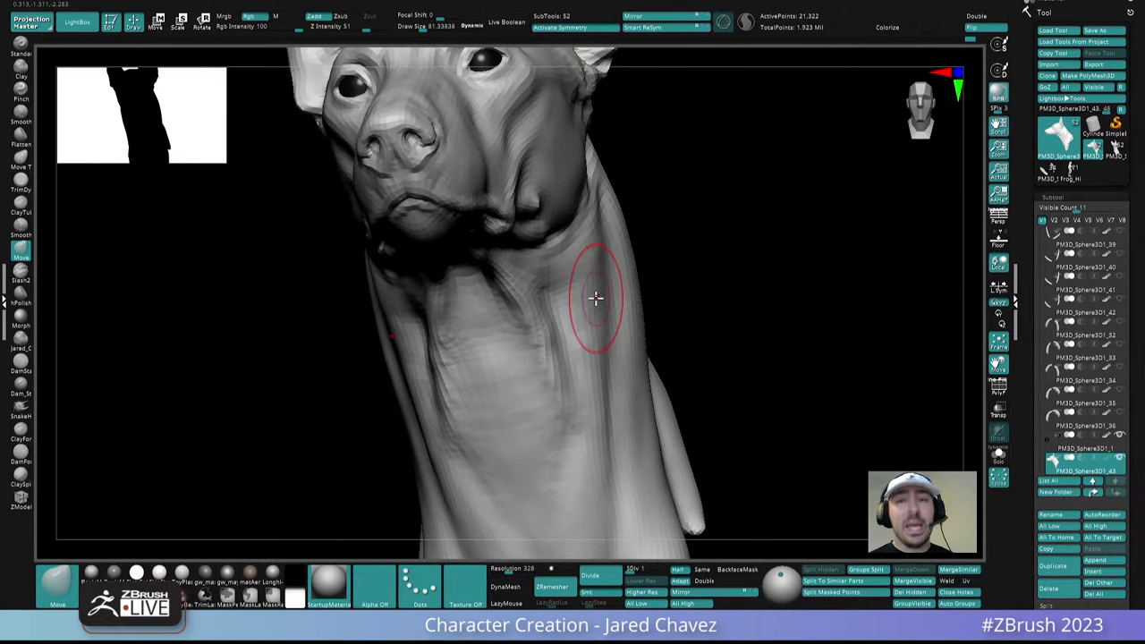
{"action": "right_click", "coordinate": [586, 314]}
{"action": "left_click_drag", "start_coordinate": [591, 314], "coordinate": [612, 314]}
{"action": "mouse_move", "coordinate": [602, 312]}
{"action": "right_mouse_down"}
{"action": "mouse_move", "coordinate": [540, 338]}
{"action": "mouse_move", "coordinate": [626, 319]}
{"action": "mouse_move", "coordinate": [599, 332]}
{"action": "mouse_move", "coordinate": [603, 320]}
{"action": "right_mouse_up"}
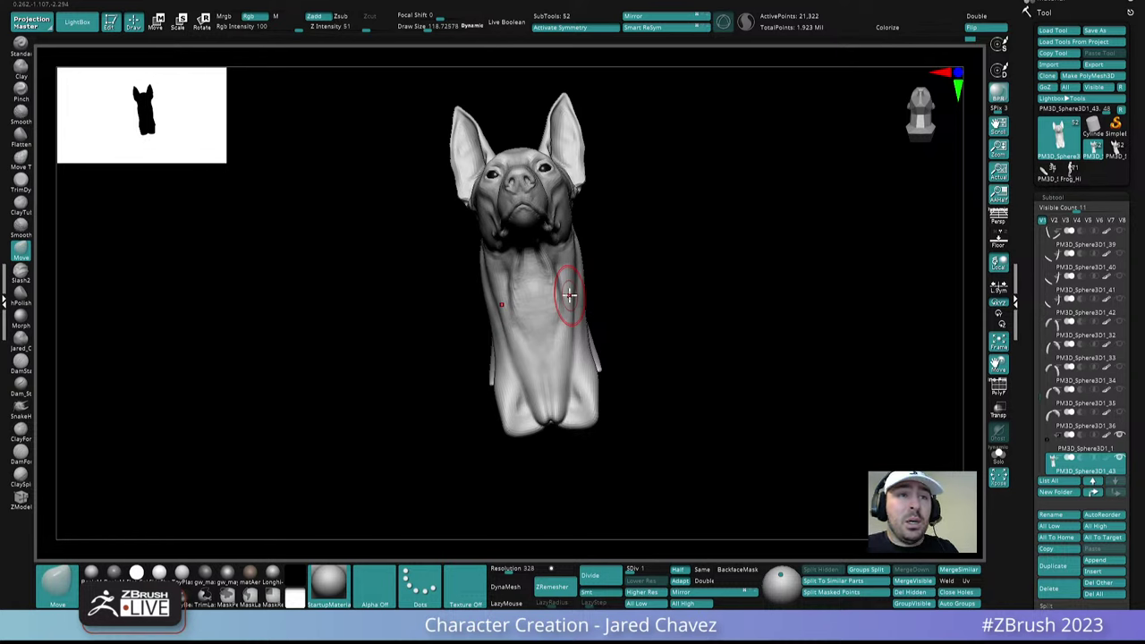
Reshape the throat muscle beneath the jaw with the Move brush at a draw size of about 77
{"action": "mouse_move", "coordinate": [583, 295]}
{"action": "right_mouse_down"}
{"action": "mouse_move", "coordinate": [607, 283]}
{"action": "mouse_move", "coordinate": [575, 273]}
{"action": "mouse_move", "coordinate": [583, 308]}
{"action": "right_mouse_up"}
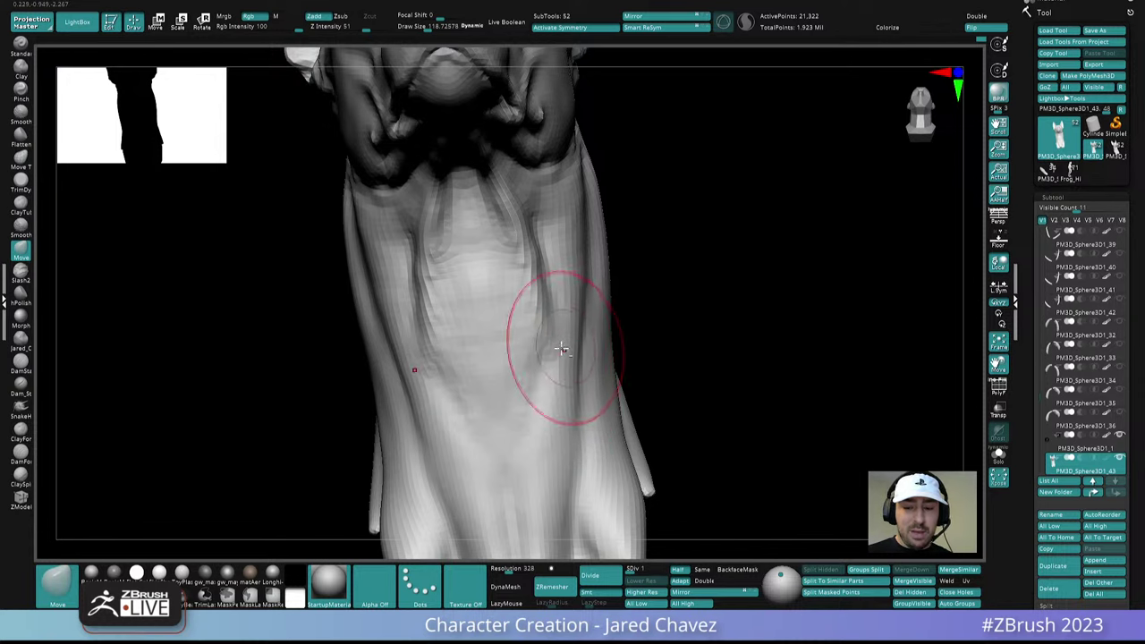
{"action": "key", "text": "f"}
{"action": "right_click_drag", "start_coordinate": [563, 350], "coordinate": [606, 398]}
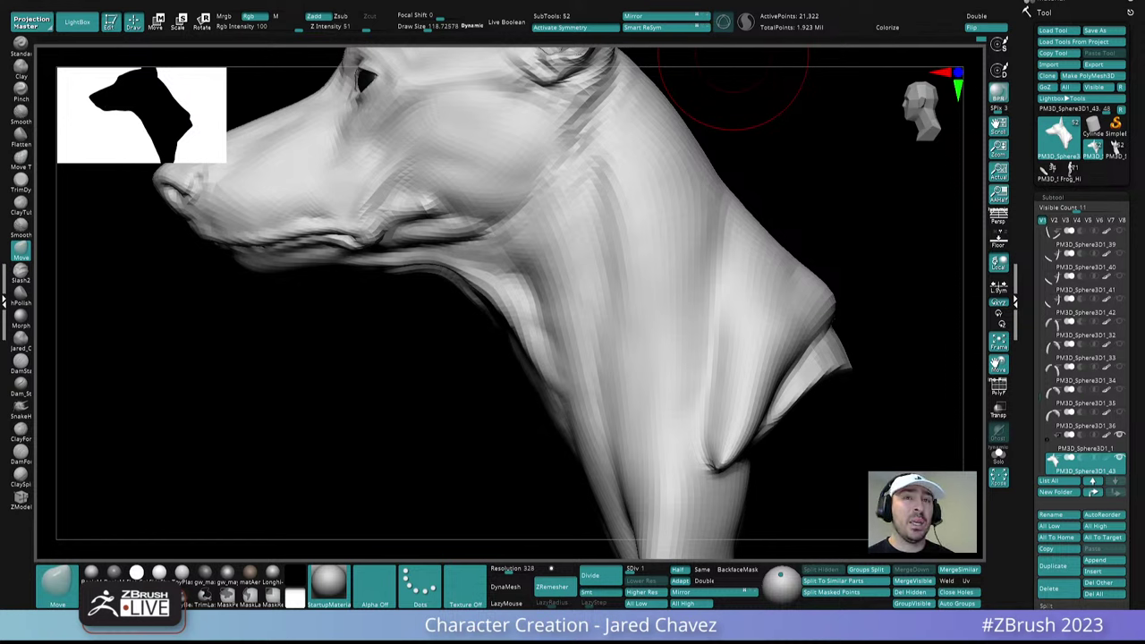
{"action": "right_click_drag", "start_coordinate": [547, 291], "coordinate": [639, 284]}
{"action": "right_click_drag", "start_coordinate": [492, 309], "coordinate": [550, 304]}
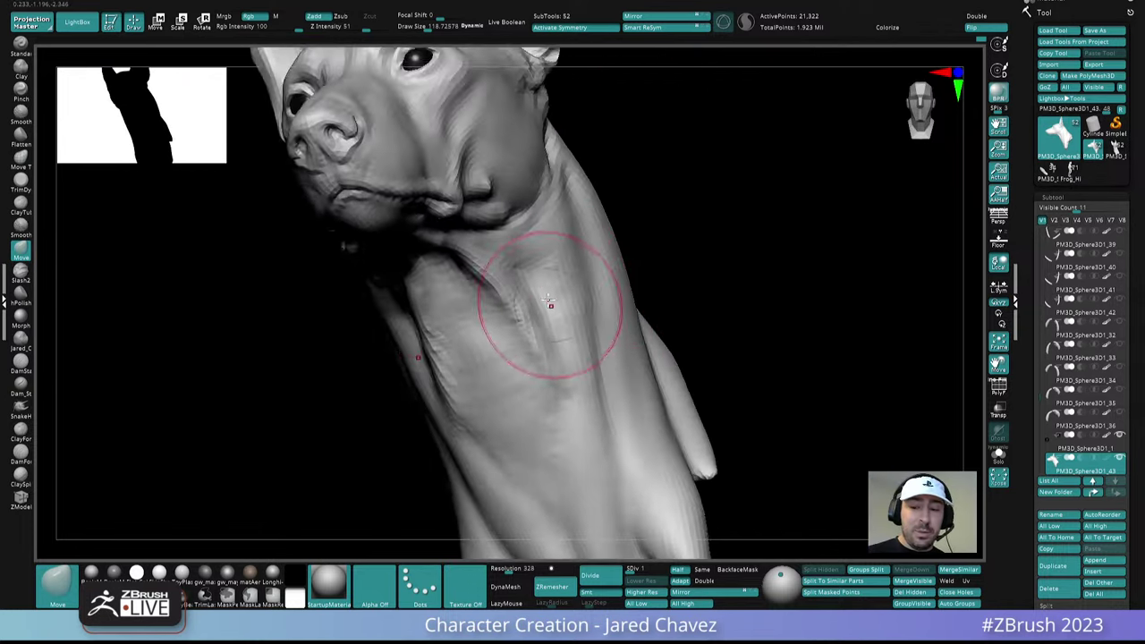
{"action": "mouse_move", "coordinate": [548, 366]}
{"action": "right_mouse_down"}
{"action": "mouse_move", "coordinate": [538, 290]}
{"action": "mouse_move", "coordinate": [542, 311]}
{"action": "right_mouse_up"}
{"action": "key", "text": "space"}
{"action": "mouse_move", "coordinate": [545, 316]}
{"action": "left_mouse_down"}
{"action": "mouse_move", "coordinate": [535, 315]}
{"action": "mouse_move", "coordinate": [551, 327]}
{"action": "left_mouse_up"}
{"action": "right_click_drag", "start_coordinate": [530, 280], "coordinate": [514, 258]}
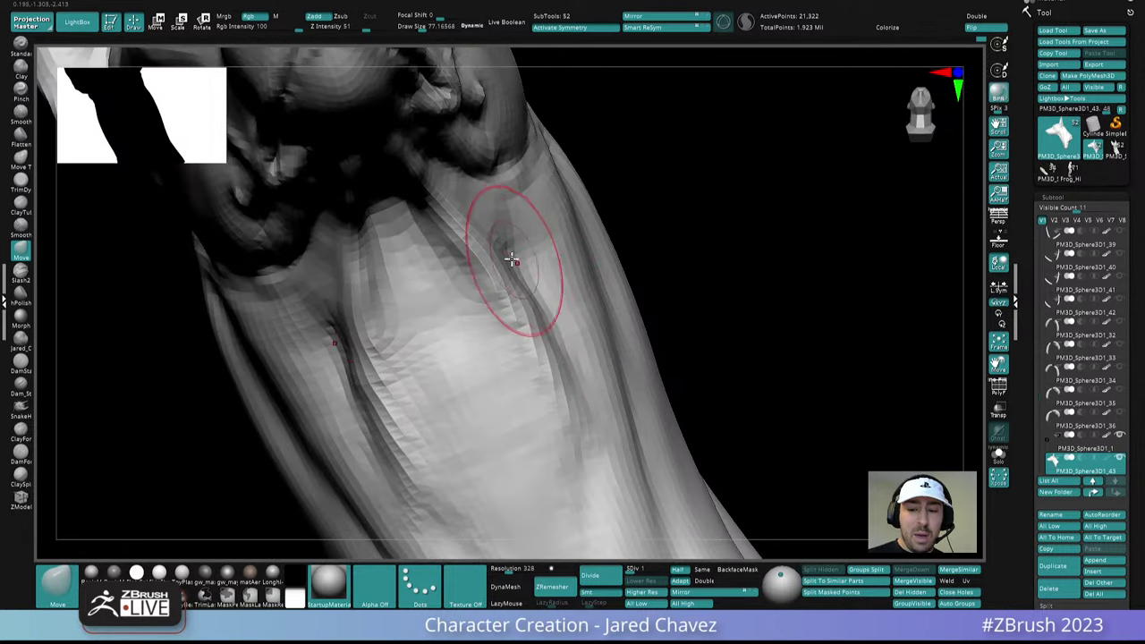
{"action": "left_click_drag", "start_coordinate": [514, 257], "coordinate": [519, 261]}
Work on the upper throat at subdivision level 3 with the ClayForms brush at a draw size of about 28
{"action": "mouse_move", "coordinate": [553, 266]}
{"action": "right_mouse_down", "text": "ctrl"}
{"action": "mouse_move", "coordinate": [593, 227]}
{"action": "mouse_move", "coordinate": [583, 304]}
{"action": "mouse_move", "coordinate": [567, 323]}
{"action": "mouse_move", "coordinate": [600, 325]}
{"action": "mouse_move", "coordinate": [568, 332]}
{"action": "mouse_move", "coordinate": [575, 302]}
{"action": "mouse_move", "coordinate": [548, 312]}
{"action": "right_mouse_up", "text": "ctrl"}
{"action": "right_click_drag", "start_coordinate": [627, 328], "coordinate": [618, 328]}
{"action": "key", "text": "space"}
{"action": "left_click_drag", "start_coordinate": [619, 328], "coordinate": [613, 326]}
{"action": "left_click", "coordinate": [19, 434]}
{"action": "mouse_move", "coordinate": [612, 324]}
{"action": "right_mouse_down"}
{"action": "mouse_move", "coordinate": [626, 286]}
{"action": "mouse_move", "coordinate": [652, 319]}
{"action": "right_mouse_up"}
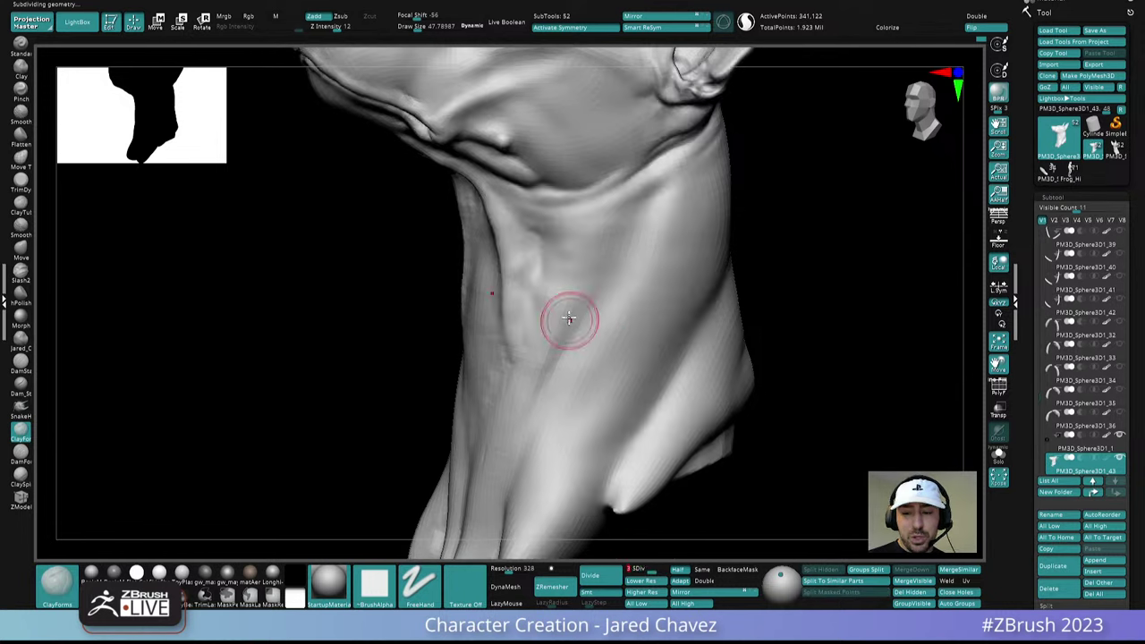
{"action": "mouse_move", "coordinate": [568, 322]}
{"action": "right_mouse_down"}
{"action": "mouse_move", "coordinate": [529, 251]}
{"action": "mouse_move", "coordinate": [529, 266]}
{"action": "mouse_move", "coordinate": [533, 247]}
{"action": "mouse_move", "coordinate": [549, 312]}
{"action": "mouse_move", "coordinate": [540, 332]}
{"action": "mouse_move", "coordinate": [504, 329]}
{"action": "right_mouse_up"}
{"action": "key", "text": "space"}
{"action": "left_click_drag", "start_coordinate": [504, 329], "coordinate": [499, 326]}
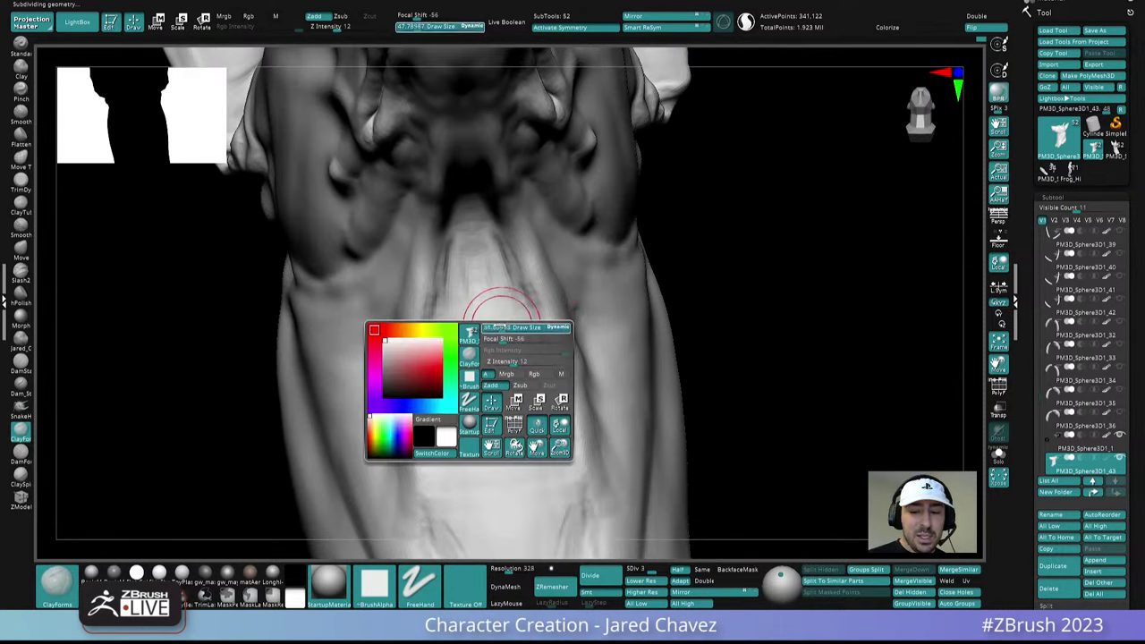
{"action": "mouse_move", "coordinate": [498, 326]}
{"action": "right_mouse_down"}
{"action": "mouse_move", "coordinate": [499, 224]}
{"action": "mouse_move", "coordinate": [491, 299]}
{"action": "right_mouse_up"}
{"action": "left_click_drag", "start_coordinate": [492, 298], "coordinate": [474, 244], "text": "shift"}
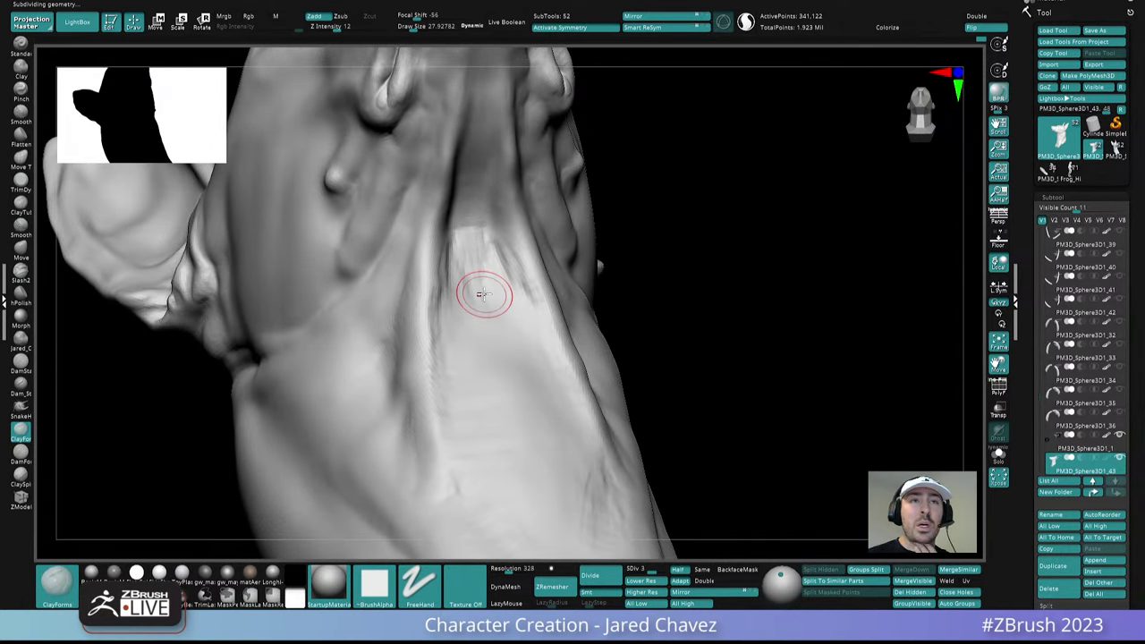
Smooth the upper throat and the inner edge of the muscle ridge beside it
{"action": "right_click_drag", "start_coordinate": [482, 295], "coordinate": [471, 244]}
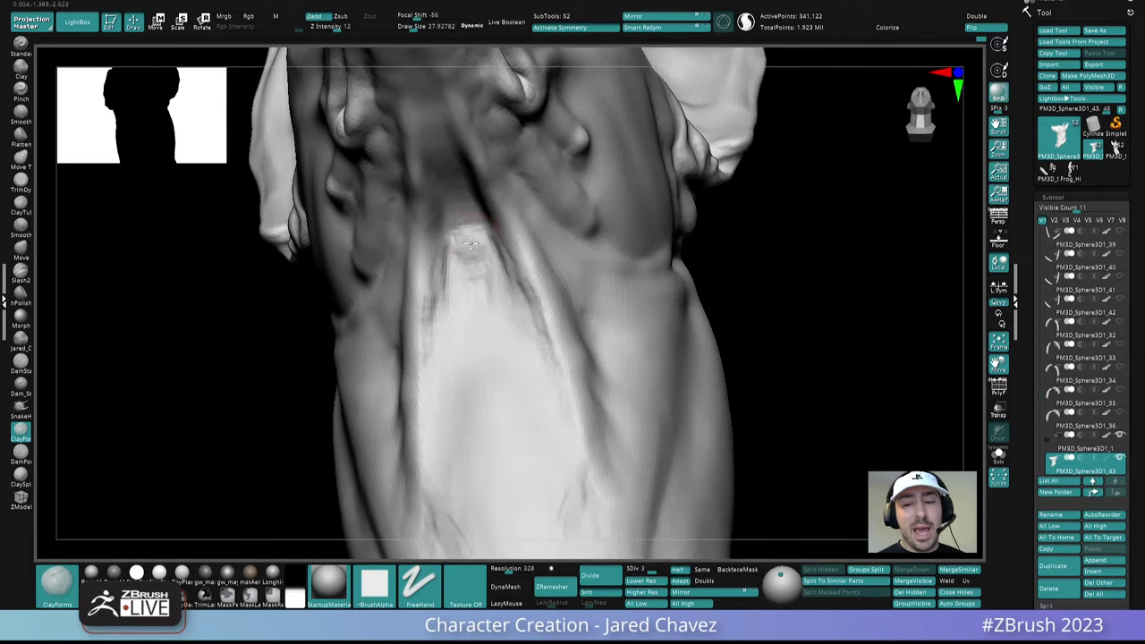
{"action": "mouse_move", "coordinate": [460, 192]}
{"action": "right_mouse_down"}
{"action": "mouse_move", "coordinate": [491, 194]}
{"action": "mouse_move", "coordinate": [468, 269]}
{"action": "mouse_move", "coordinate": [451, 203]}
{"action": "mouse_move", "coordinate": [460, 263]}
{"action": "mouse_move", "coordinate": [440, 268]}
{"action": "right_mouse_up"}
{"action": "key", "text": "shift"}
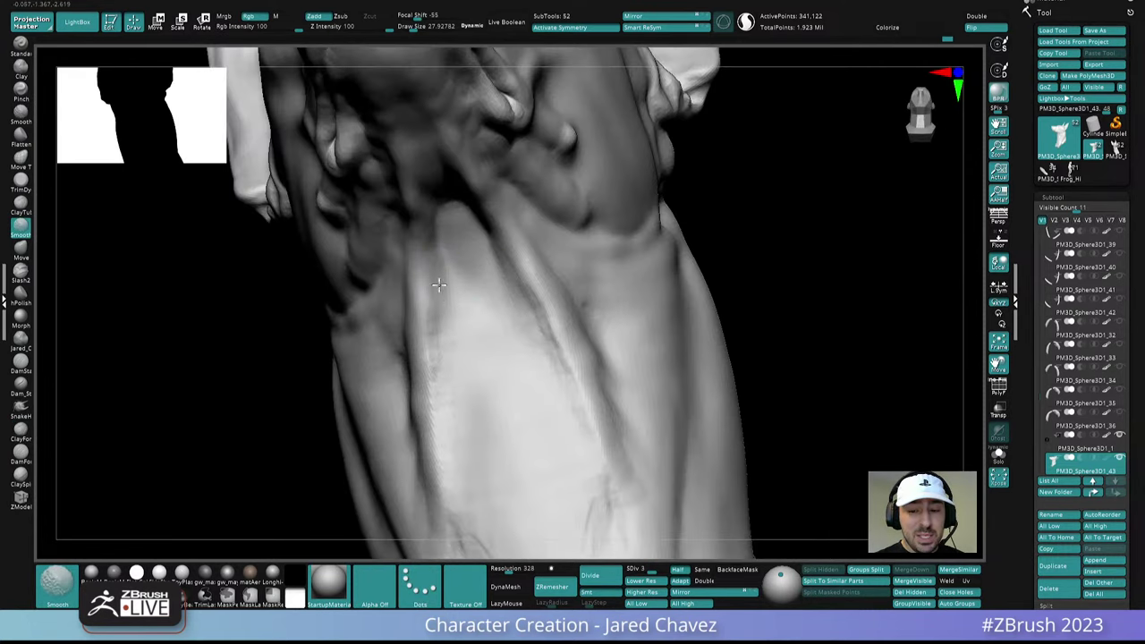
{"action": "left_click_drag", "start_coordinate": [433, 341], "coordinate": [447, 376], "text": "shift"}
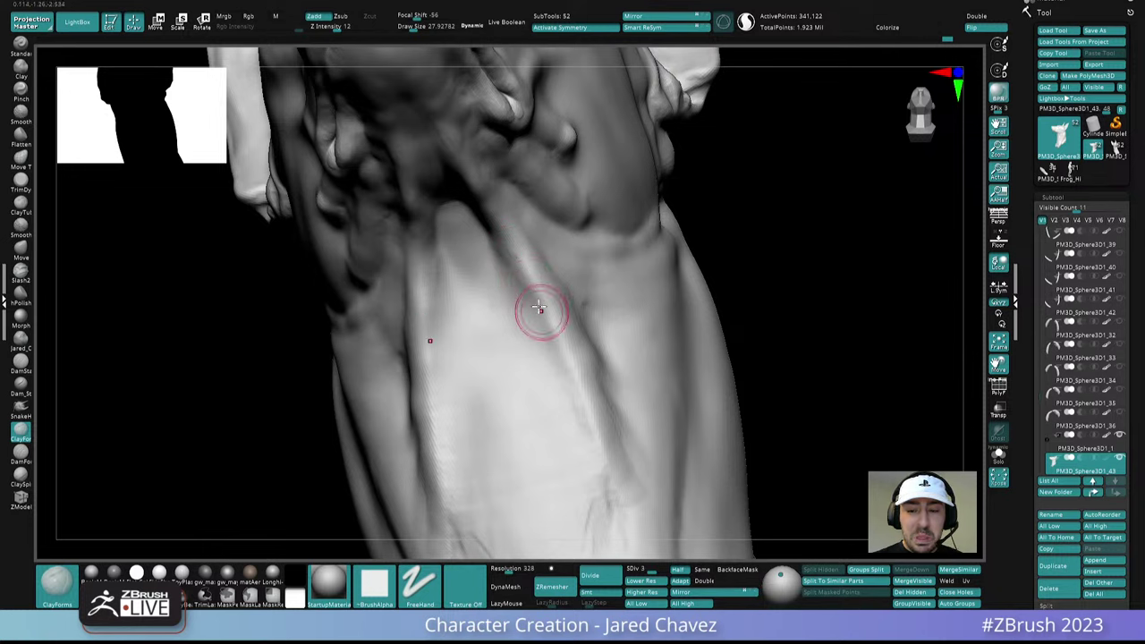
Refine the muscle ridges beside the throat with the Move brush at a draw size of about 62 and smooth them
{"action": "mouse_move", "coordinate": [532, 282]}
{"action": "right_mouse_down"}
{"action": "mouse_move", "coordinate": [578, 263]}
{"action": "mouse_move", "coordinate": [522, 230]}
{"action": "right_mouse_up"}
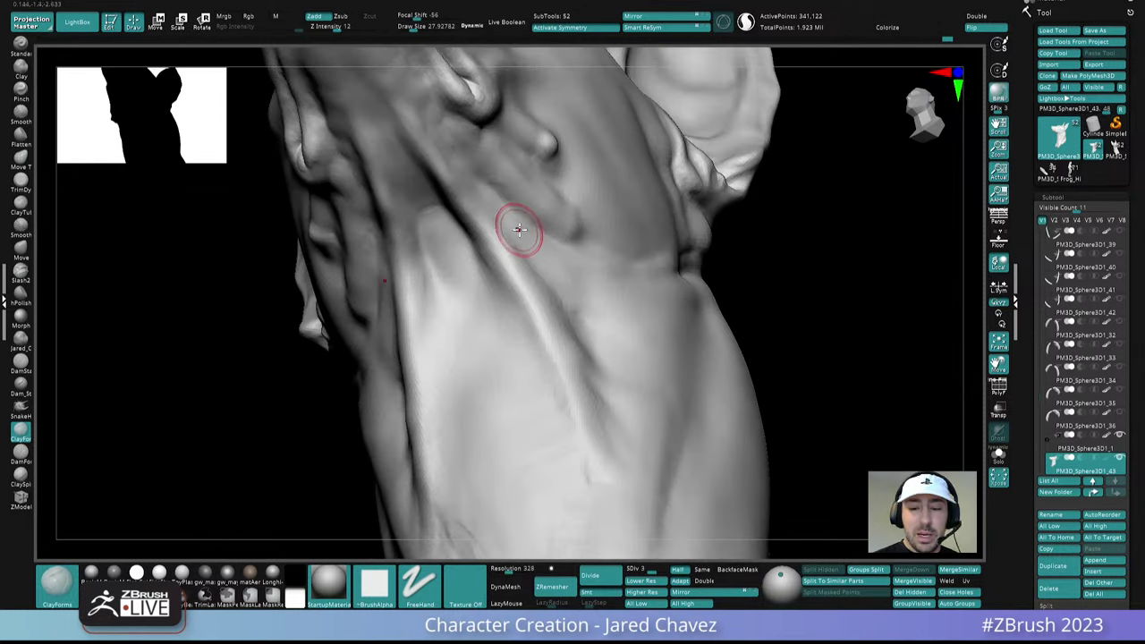
{"action": "key", "text": "ctrl"}
{"action": "key", "text": "b"}
{"action": "key", "text": "m"}
{"action": "key", "text": "v"}
{"action": "right_click_drag", "start_coordinate": [528, 277], "coordinate": [541, 278]}
{"action": "key", "text": "space"}
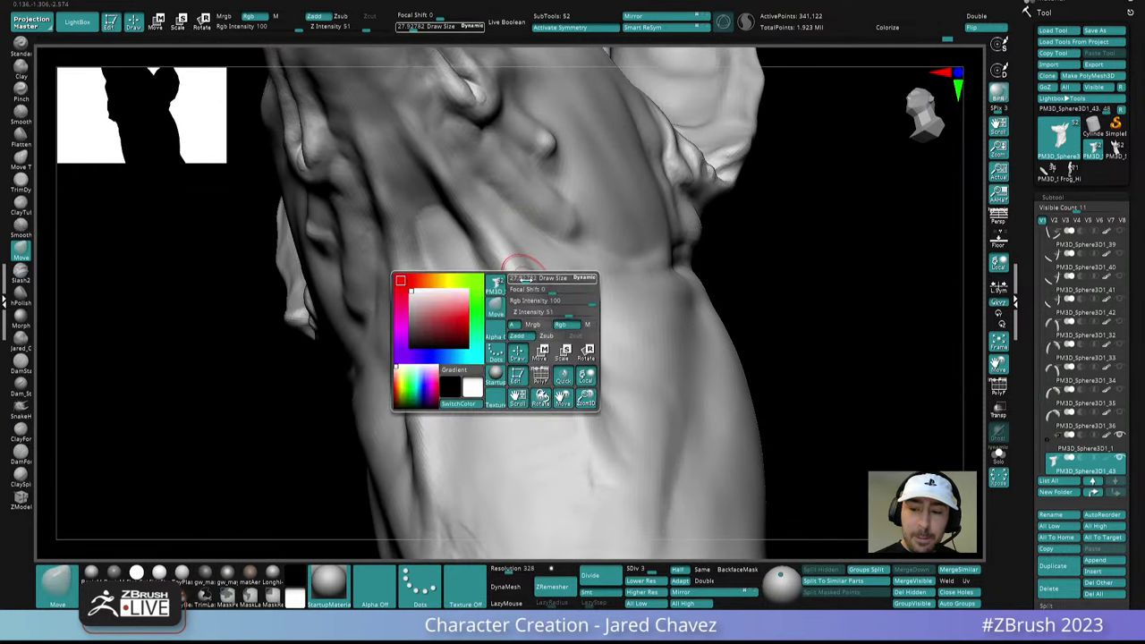
{"action": "left_click_drag", "start_coordinate": [523, 279], "coordinate": [534, 279]}
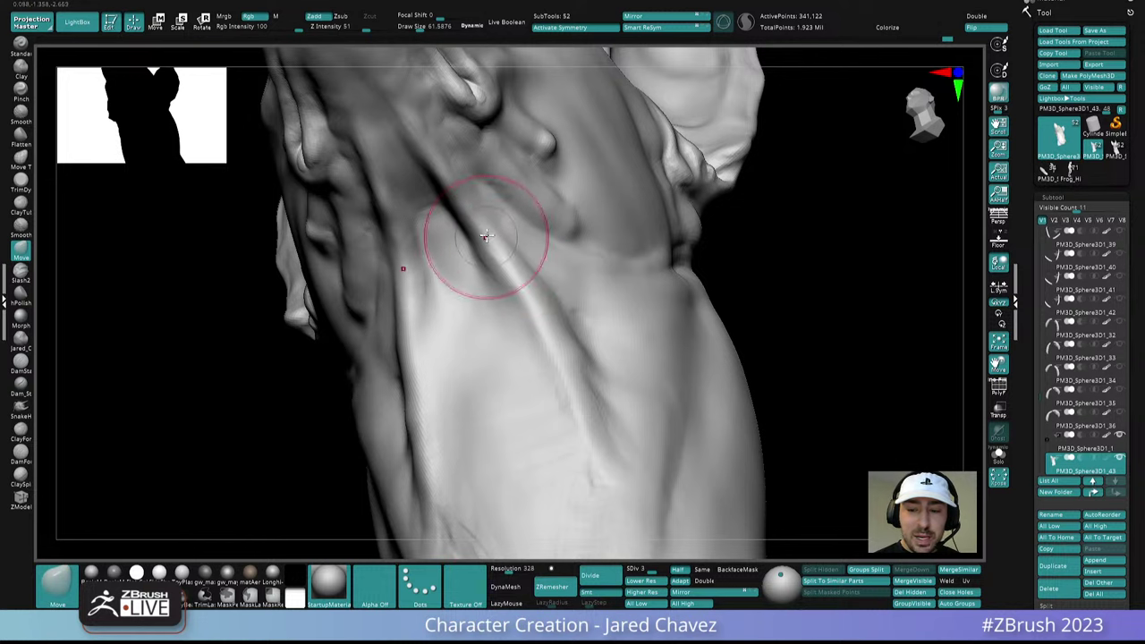
{"action": "right_click_drag", "start_coordinate": [486, 230], "coordinate": [545, 301]}
{"action": "right_click_drag", "start_coordinate": [524, 285], "coordinate": [598, 324]}
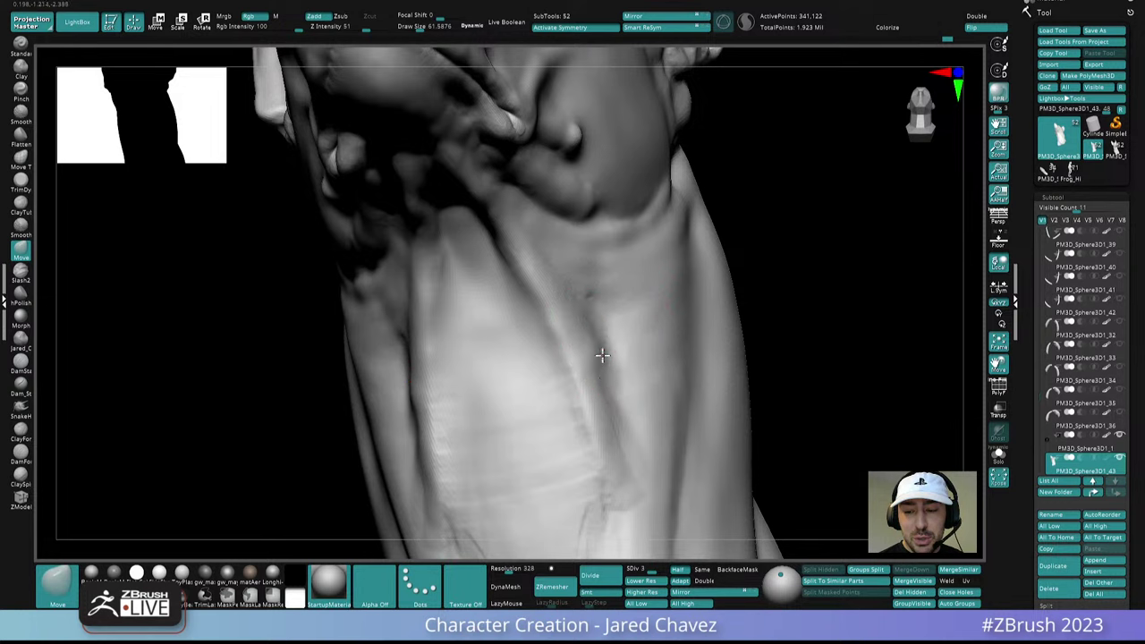
{"action": "mouse_move", "coordinate": [601, 373]}
{"action": "right_mouse_down"}
{"action": "mouse_move", "coordinate": [578, 269]}
{"action": "mouse_move", "coordinate": [588, 328]}
{"action": "mouse_move", "coordinate": [570, 321]}
{"action": "mouse_move", "coordinate": [580, 317]}
{"action": "right_mouse_up"}
{"action": "left_click_drag", "start_coordinate": [537, 291], "coordinate": [547, 334], "text": "shift"}
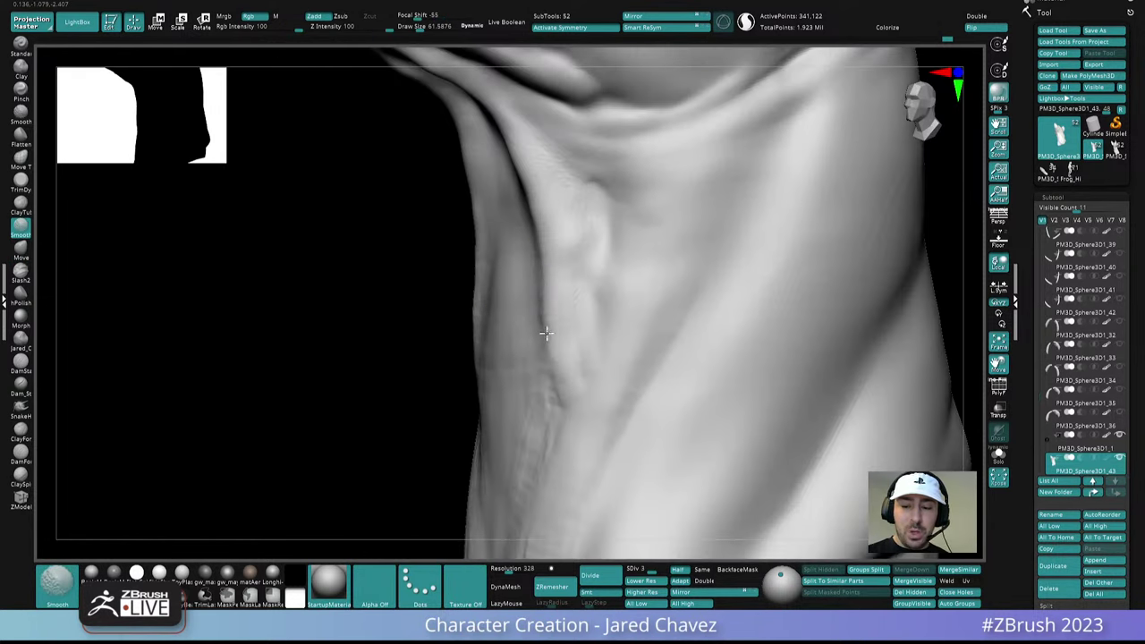
Adjust the neck and the front contour of the throat with the Move brush at draw sizes of about 124 and 86
{"action": "mouse_move", "coordinate": [501, 466]}
{"action": "right_mouse_down"}
{"action": "mouse_move", "coordinate": [519, 375]}
{"action": "mouse_move", "coordinate": [543, 435]}
{"action": "mouse_move", "coordinate": [552, 331]}
{"action": "mouse_move", "coordinate": [589, 307]}
{"action": "mouse_move", "coordinate": [664, 332]}
{"action": "mouse_move", "coordinate": [578, 340]}
{"action": "mouse_move", "coordinate": [558, 286]}
{"action": "mouse_move", "coordinate": [582, 269]}
{"action": "mouse_move", "coordinate": [565, 292]}
{"action": "mouse_move", "coordinate": [665, 299]}
{"action": "mouse_move", "coordinate": [592, 301]}
{"action": "mouse_move", "coordinate": [624, 225]}
{"action": "mouse_move", "coordinate": [668, 286]}
{"action": "right_mouse_up"}
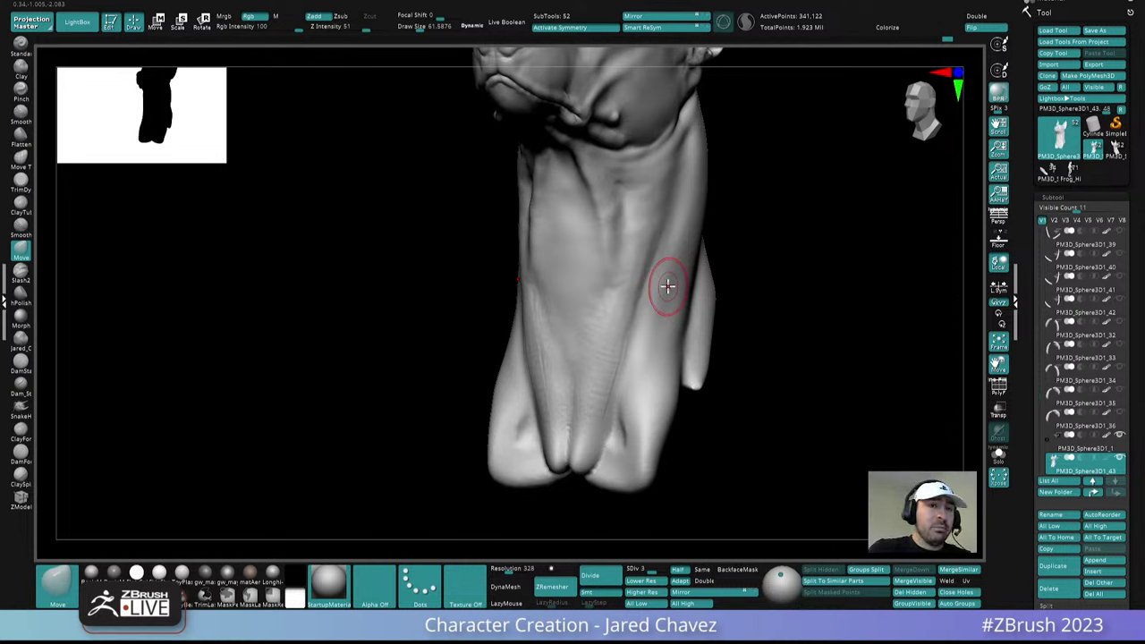
{"action": "right_click_drag", "start_coordinate": [636, 318], "coordinate": [652, 310], "text": "shift"}
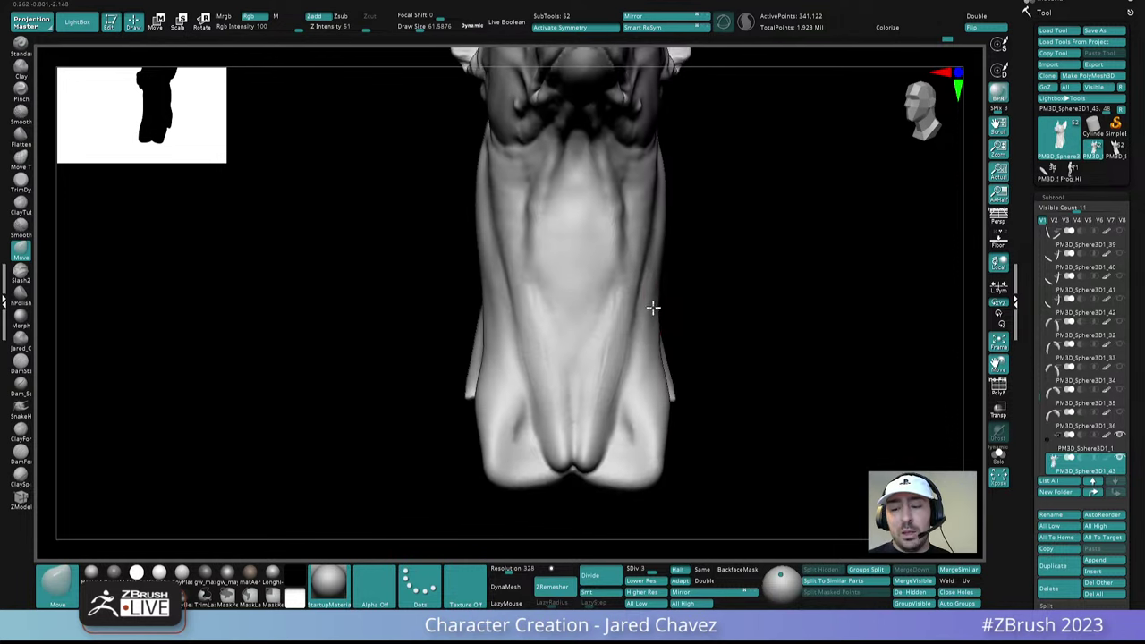
{"action": "key", "text": "space"}
{"action": "left_click_drag", "start_coordinate": [623, 326], "coordinate": [636, 323]}
{"action": "mouse_move", "coordinate": [629, 347]}
{"action": "right_mouse_down"}
{"action": "mouse_move", "coordinate": [622, 369]}
{"action": "mouse_move", "coordinate": [642, 256]}
{"action": "mouse_move", "coordinate": [642, 294]}
{"action": "mouse_move", "coordinate": [656, 294]}
{"action": "mouse_move", "coordinate": [639, 307]}
{"action": "mouse_move", "coordinate": [641, 263]}
{"action": "mouse_move", "coordinate": [655, 288]}
{"action": "mouse_move", "coordinate": [617, 304]}
{"action": "mouse_move", "coordinate": [627, 292]}
{"action": "mouse_move", "coordinate": [627, 390]}
{"action": "right_mouse_up"}
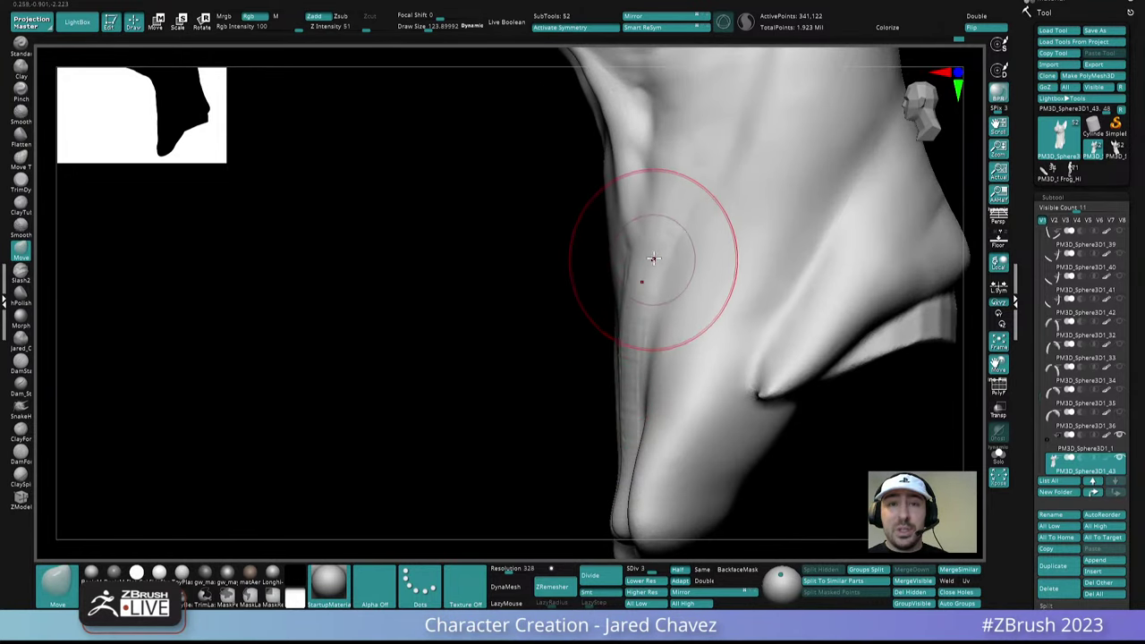
{"action": "right_click_drag", "start_coordinate": [654, 258], "coordinate": [612, 301]}
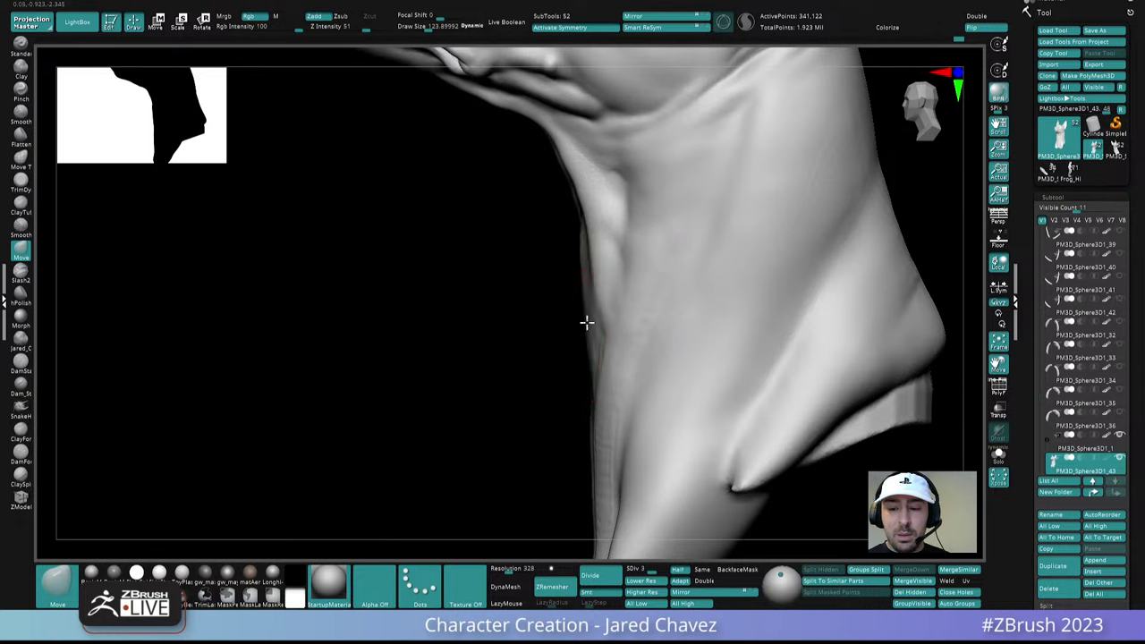
{"action": "left_click_drag", "start_coordinate": [578, 249], "coordinate": [567, 280]}
{"action": "key", "text": "space"}
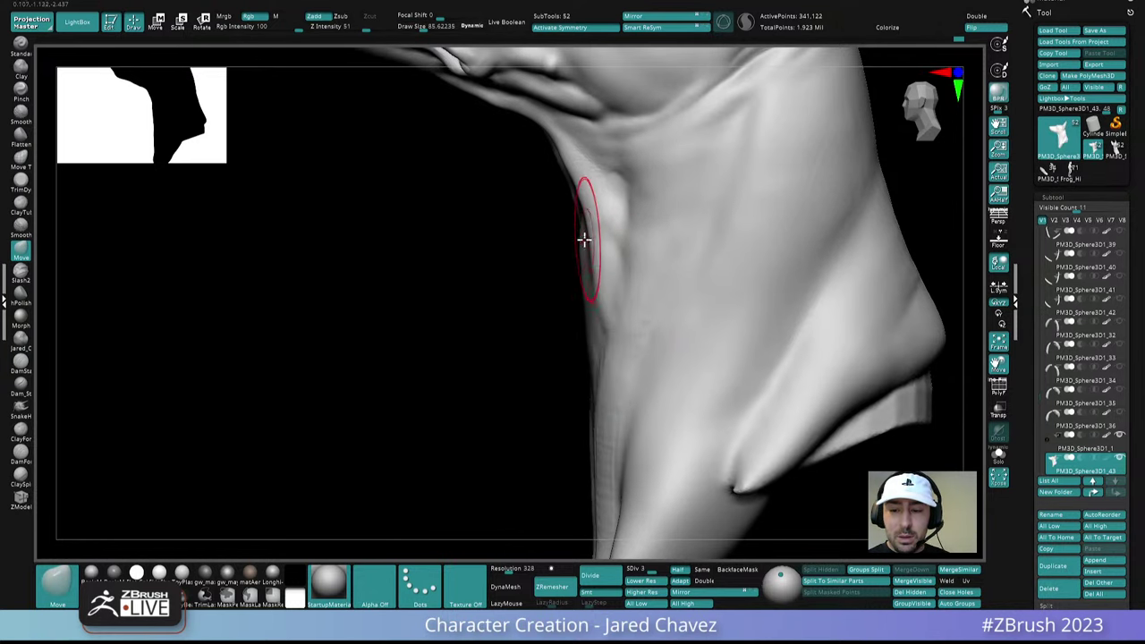
{"action": "mouse_move", "coordinate": [581, 240]}
{"action": "right_mouse_down"}
{"action": "mouse_move", "coordinate": [649, 276]}
{"action": "mouse_move", "coordinate": [604, 327]}
{"action": "mouse_move", "coordinate": [621, 238]}
{"action": "mouse_move", "coordinate": [659, 304]}
{"action": "mouse_move", "coordinate": [639, 291]}
{"action": "mouse_move", "coordinate": [644, 248]}
{"action": "mouse_move", "coordinate": [677, 332]}
{"action": "mouse_move", "coordinate": [632, 358]}
{"action": "right_mouse_up"}
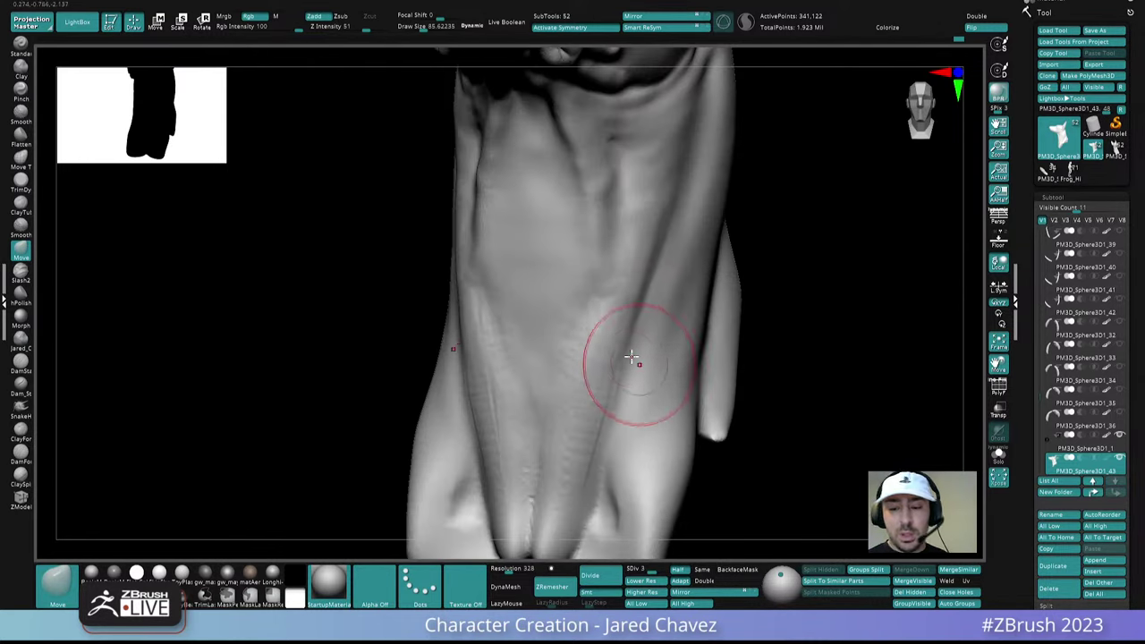
Build up the lengthwise ridges on the front of the neck using the ClayForms brush at draw size about 51, smoothing the strokes
{"action": "left_click", "coordinate": [20, 430]}
{"action": "key", "text": "space"}
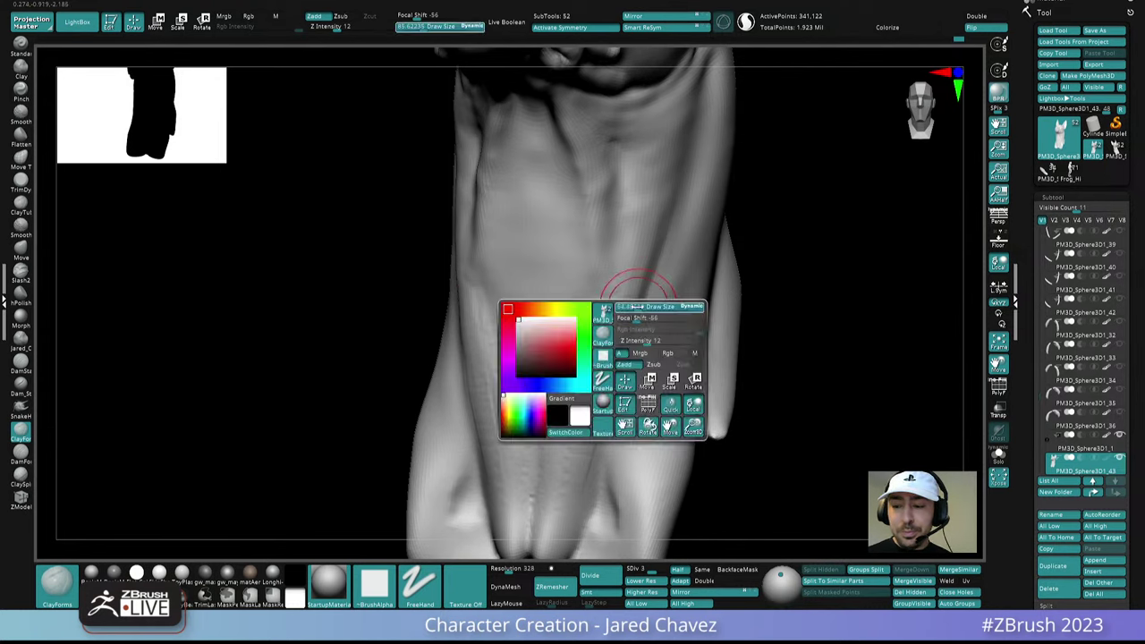
{"action": "mouse_move", "coordinate": [662, 305]}
{"action": "right_mouse_down"}
{"action": "mouse_move", "coordinate": [617, 271]}
{"action": "mouse_move", "coordinate": [623, 337]}
{"action": "mouse_move", "coordinate": [613, 304]}
{"action": "right_mouse_up"}
{"action": "mouse_move", "coordinate": [630, 235]}
{"action": "right_mouse_down"}
{"action": "mouse_move", "coordinate": [590, 270]}
{"action": "mouse_move", "coordinate": [619, 320]}
{"action": "mouse_move", "coordinate": [586, 338]}
{"action": "right_mouse_up"}
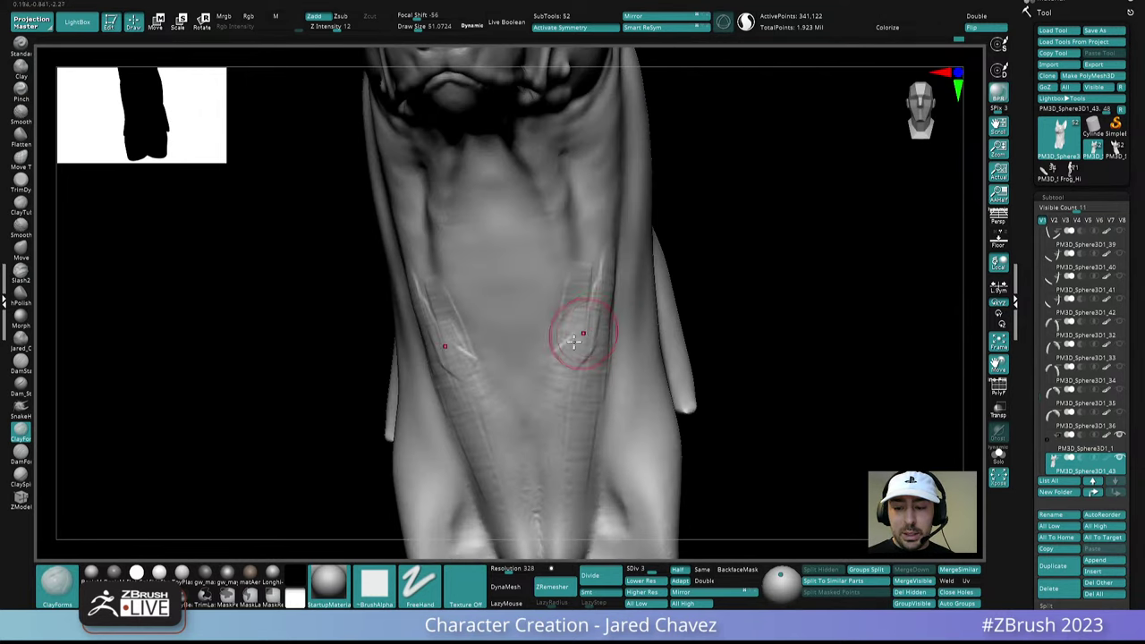
{"action": "right_click_drag", "start_coordinate": [586, 277], "coordinate": [583, 307]}
{"action": "key", "text": "shift"}
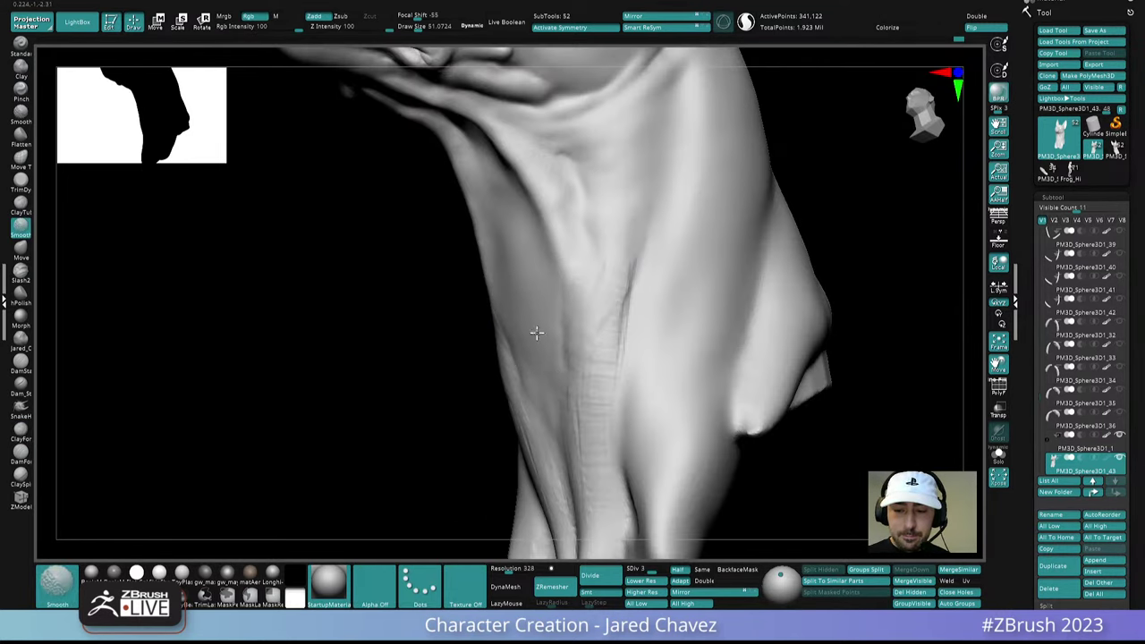
Frame the whole dog bust and compare it with the other version of the bust in the tool list
{"action": "key", "text": "f"}
{"action": "mouse_move", "coordinate": [532, 224]}
{"action": "right_mouse_down"}
{"action": "mouse_move", "coordinate": [590, 376]}
{"action": "mouse_move", "coordinate": [590, 342]}
{"action": "mouse_move", "coordinate": [647, 382]}
{"action": "mouse_move", "coordinate": [654, 321]}
{"action": "right_mouse_up"}
{"action": "left_click", "coordinate": [1117, 157]}
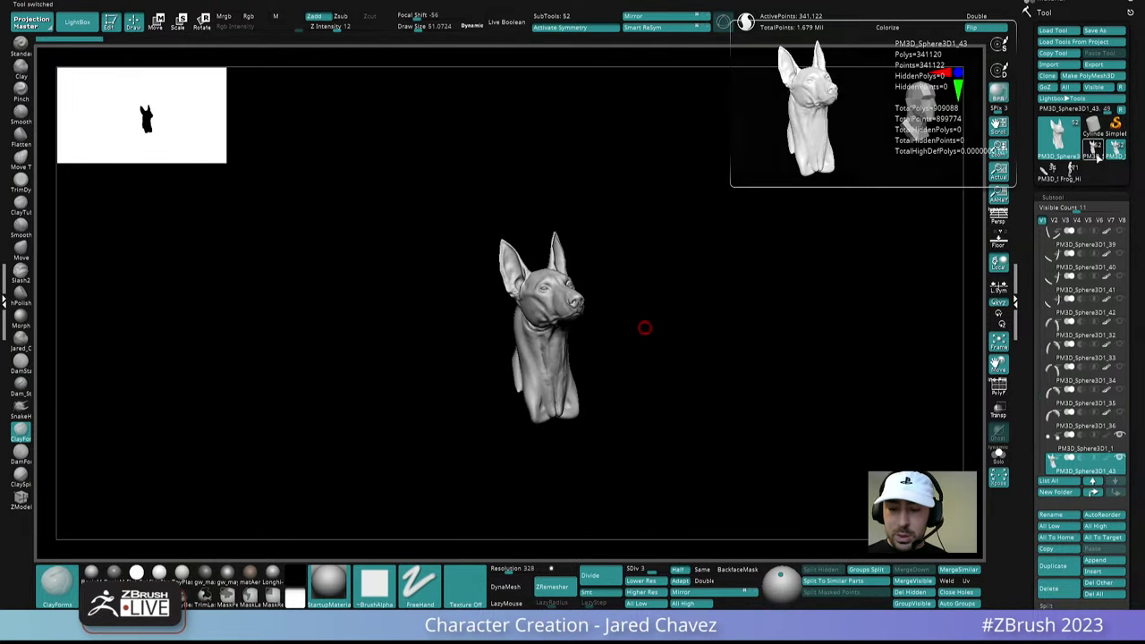
{"action": "key", "text": "f"}
{"action": "mouse_move", "coordinate": [608, 385]}
{"action": "right_mouse_down"}
{"action": "mouse_move", "coordinate": [578, 400]}
{"action": "mouse_move", "coordinate": [576, 422]}
{"action": "mouse_move", "coordinate": [626, 381]}
{"action": "mouse_move", "coordinate": [547, 318]}
{"action": "mouse_move", "coordinate": [570, 345]}
{"action": "mouse_move", "coordinate": [563, 256]}
{"action": "mouse_move", "coordinate": [596, 296]}
{"action": "mouse_move", "coordinate": [585, 379]}
{"action": "mouse_move", "coordinate": [590, 324]}
{"action": "mouse_move", "coordinate": [623, 310]}
{"action": "mouse_move", "coordinate": [620, 367]}
{"action": "mouse_move", "coordinate": [662, 304]}
{"action": "mouse_move", "coordinate": [641, 308]}
{"action": "mouse_move", "coordinate": [626, 263]}
{"action": "right_mouse_up"}
Lower the bust to subdivision level 1 and reshape the broad forms on the front of the neck with ClayForms
{"action": "left_click", "coordinate": [630, 570]}
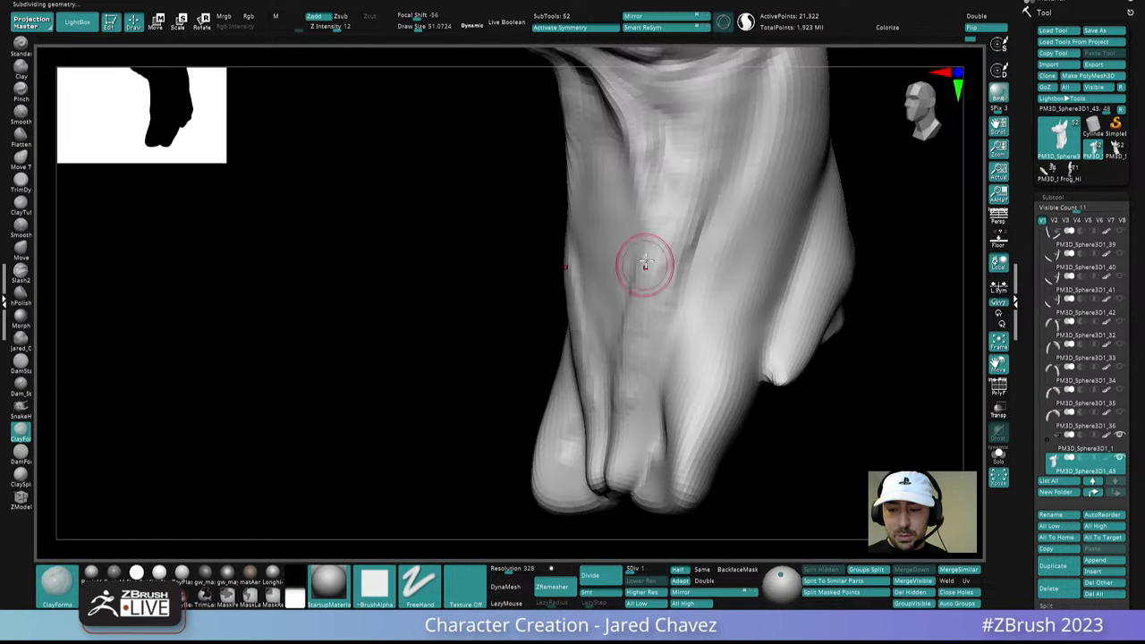
{"action": "mouse_move", "coordinate": [639, 328]}
{"action": "right_mouse_down"}
{"action": "mouse_move", "coordinate": [690, 278]}
{"action": "mouse_move", "coordinate": [639, 378]}
{"action": "mouse_move", "coordinate": [623, 302]}
{"action": "right_mouse_up"}
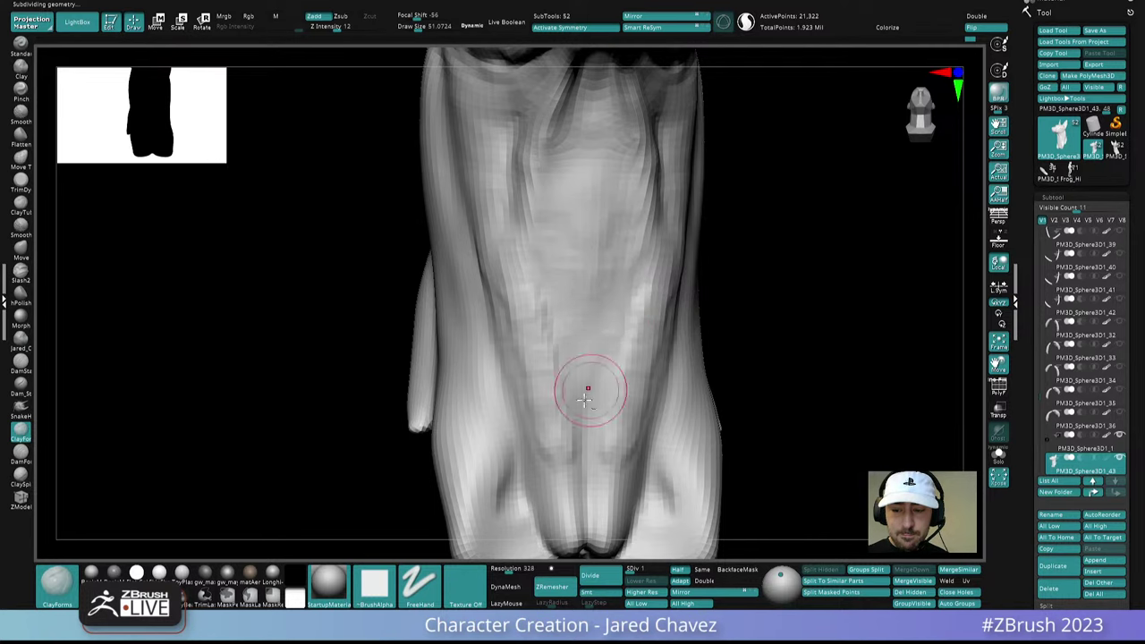
{"action": "mouse_move", "coordinate": [588, 391]}
{"action": "right_mouse_down"}
{"action": "mouse_move", "coordinate": [611, 276]}
{"action": "mouse_move", "coordinate": [614, 327]}
{"action": "right_mouse_up"}
{"action": "right_click", "coordinate": [614, 327]}
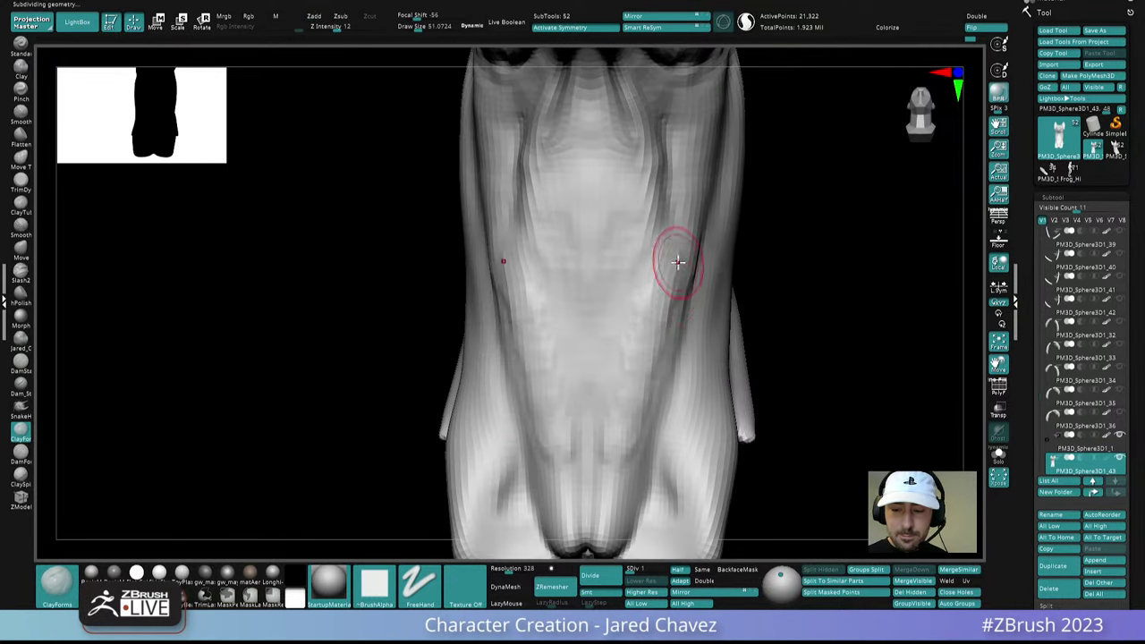
Reduce the draw size to about 33 and sculpt narrow vertical muscle ridges down the throat with ClayForms
{"action": "right_click_drag", "start_coordinate": [678, 256], "coordinate": [608, 399]}
{"action": "key", "text": "space"}
{"action": "left_click_drag", "start_coordinate": [608, 399], "coordinate": [599, 398]}
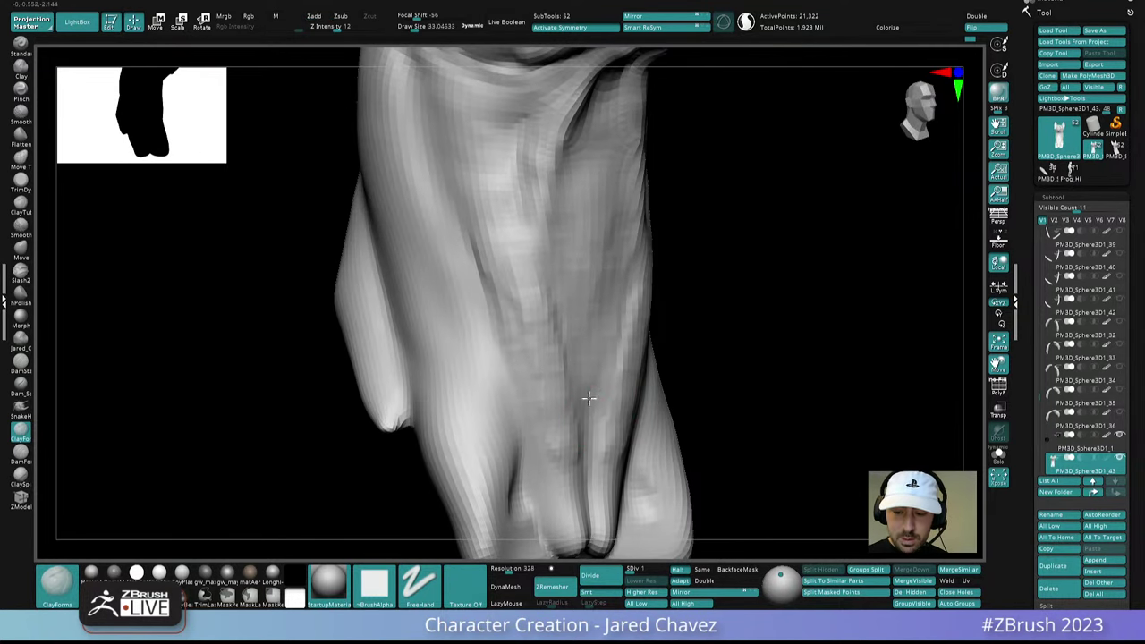
{"action": "left_click", "coordinate": [60, 2]}
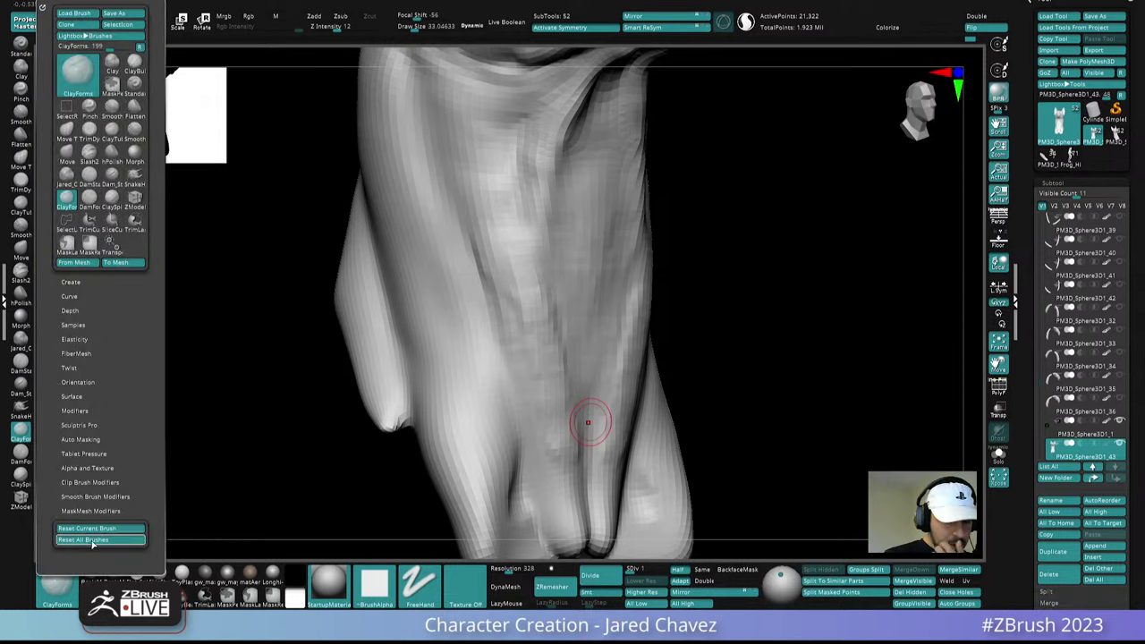
{"action": "right_click_drag", "start_coordinate": [606, 324], "coordinate": [592, 324]}
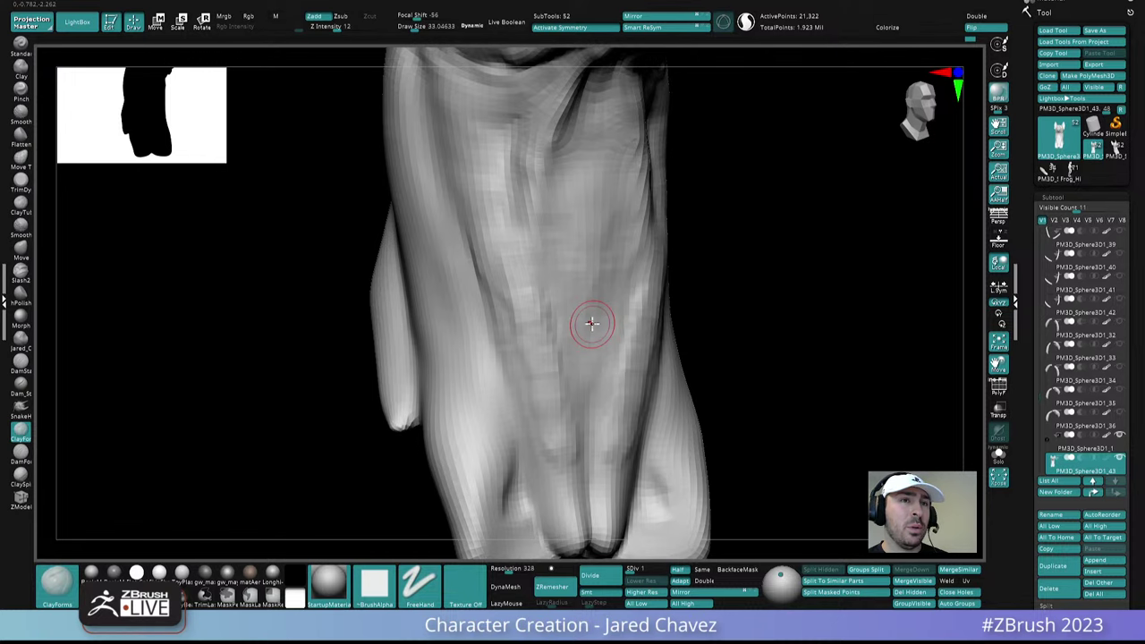
{"action": "mouse_move", "coordinate": [592, 324]}
{"action": "right_mouse_down"}
{"action": "mouse_move", "coordinate": [599, 332]}
{"action": "mouse_move", "coordinate": [580, 291]}
{"action": "right_mouse_up"}
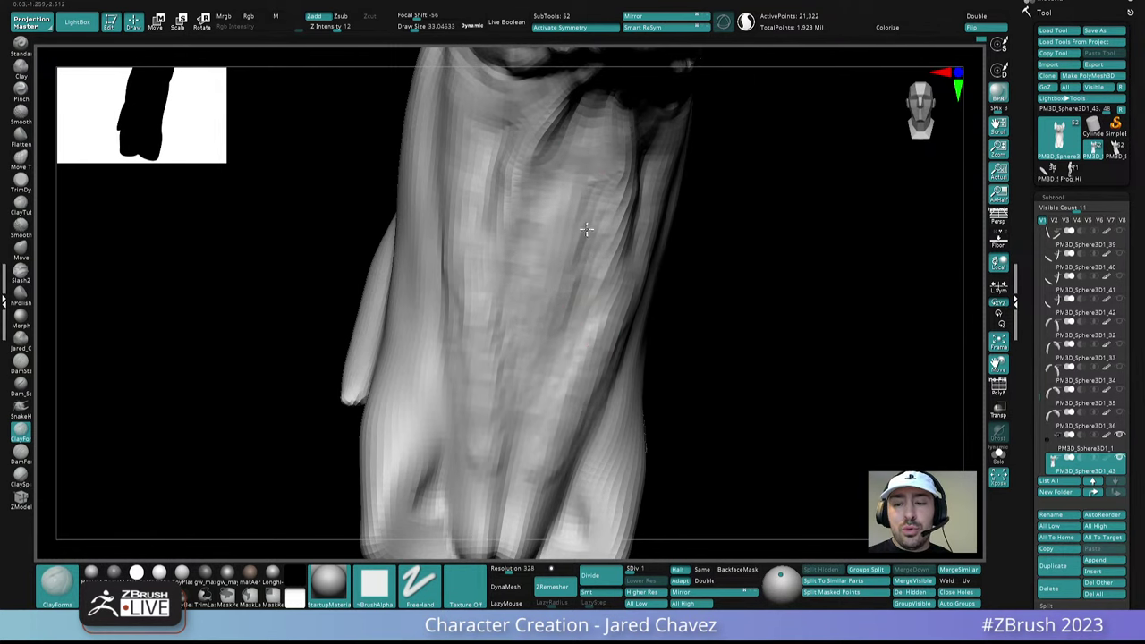
{"action": "mouse_move", "coordinate": [609, 188]}
{"action": "right_mouse_down"}
{"action": "mouse_move", "coordinate": [588, 264]}
{"action": "mouse_move", "coordinate": [601, 291]}
{"action": "right_mouse_up"}
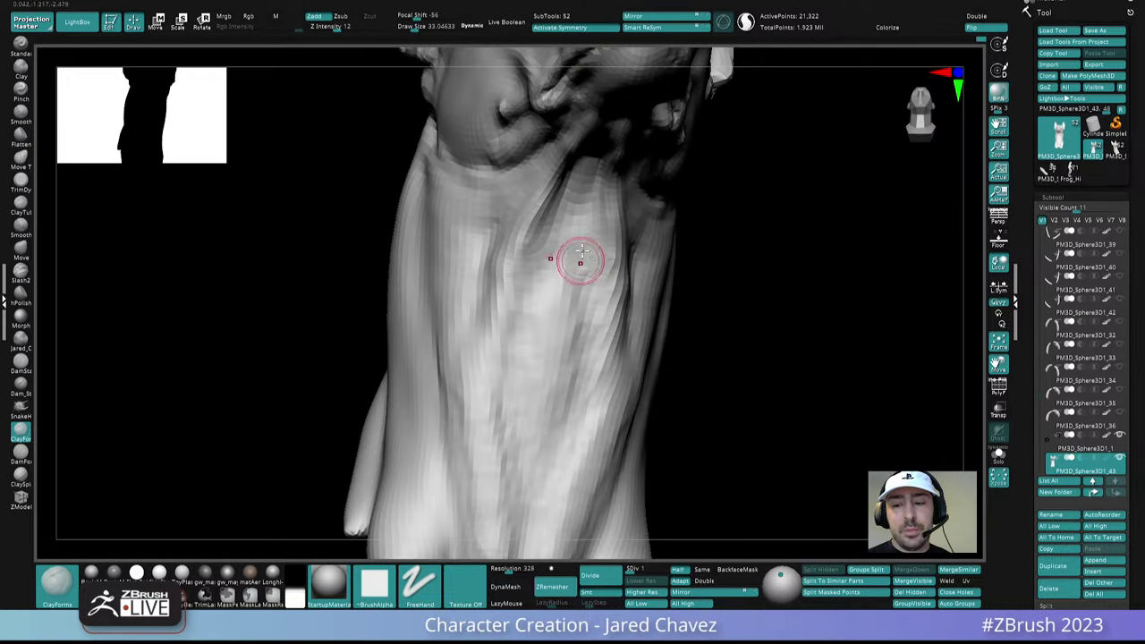
{"action": "mouse_move", "coordinate": [581, 338]}
{"action": "right_mouse_down"}
{"action": "mouse_move", "coordinate": [605, 267]}
{"action": "mouse_move", "coordinate": [558, 381]}
{"action": "right_mouse_up"}
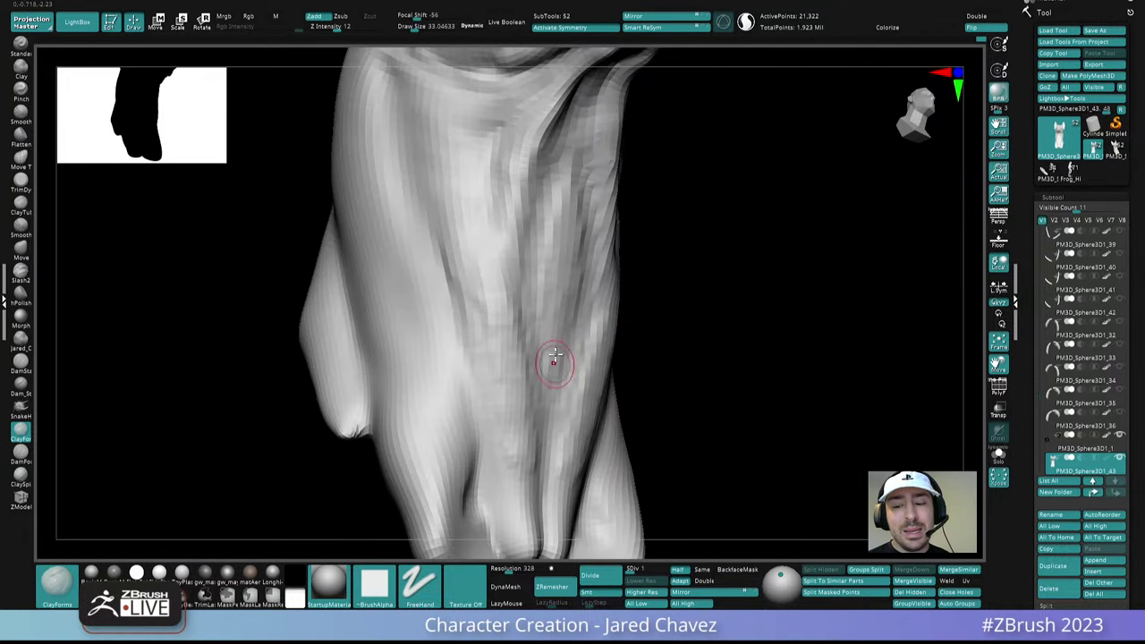
Extend the vertical ridges down the centre of the throat and blend them towards the chest with ClayForms
{"action": "mouse_move", "coordinate": [575, 242]}
{"action": "right_mouse_down"}
{"action": "mouse_move", "coordinate": [572, 289]}
{"action": "mouse_move", "coordinate": [588, 184]}
{"action": "mouse_move", "coordinate": [588, 288]}
{"action": "right_mouse_up"}
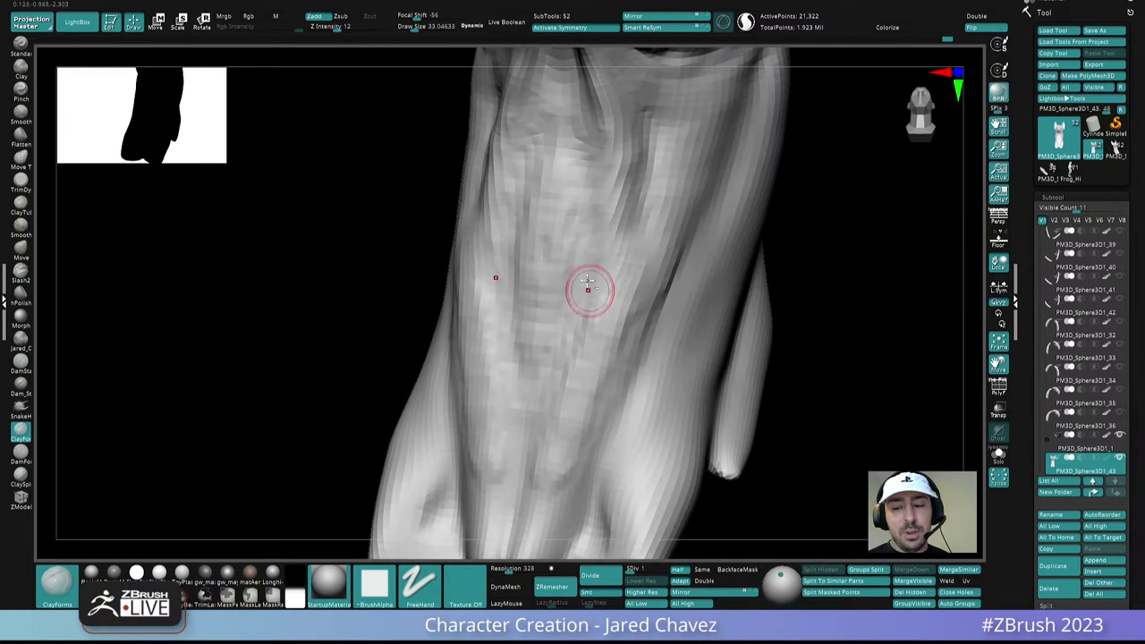
{"action": "right_click_drag", "start_coordinate": [595, 194], "coordinate": [601, 258]}
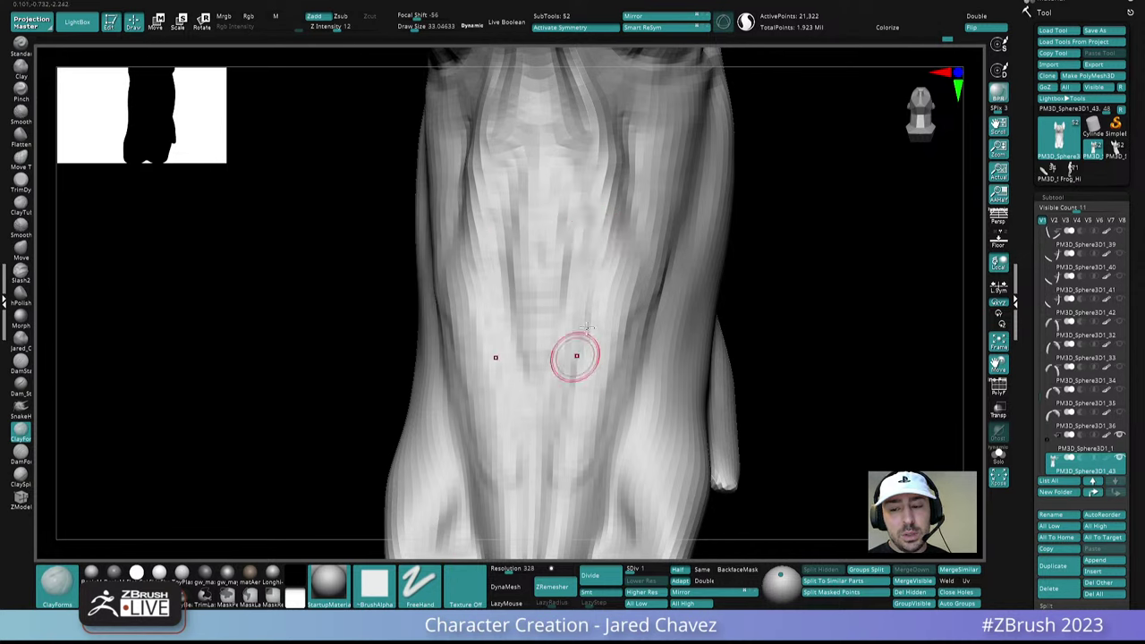
{"action": "right_click_drag", "start_coordinate": [586, 330], "coordinate": [597, 281]}
{"action": "mouse_move", "coordinate": [606, 367]}
{"action": "right_mouse_down"}
{"action": "mouse_move", "coordinate": [611, 301]}
{"action": "mouse_move", "coordinate": [641, 256]}
{"action": "right_mouse_up"}
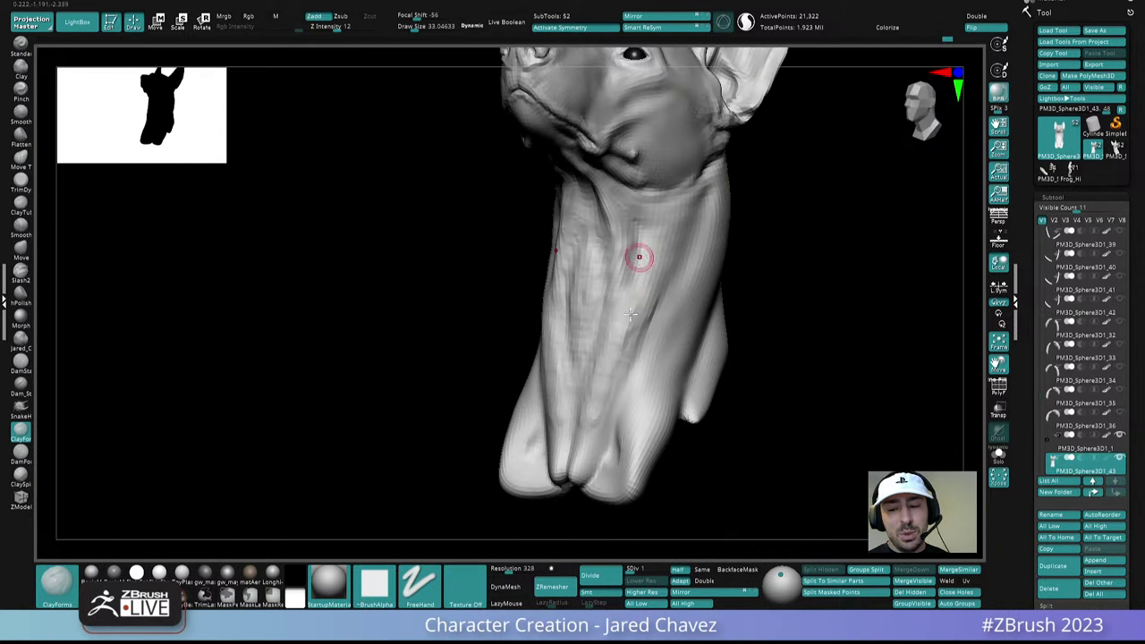
Enlarge the draw size to about 48 and add volume to the side of the neck below the jaw
{"action": "key", "text": "space"}
{"action": "mouse_move", "coordinate": [631, 320]}
{"action": "right_mouse_down"}
{"action": "mouse_move", "coordinate": [605, 398]}
{"action": "mouse_move", "coordinate": [618, 338]}
{"action": "right_mouse_up"}
{"action": "right_click_drag", "start_coordinate": [679, 165], "coordinate": [667, 187]}
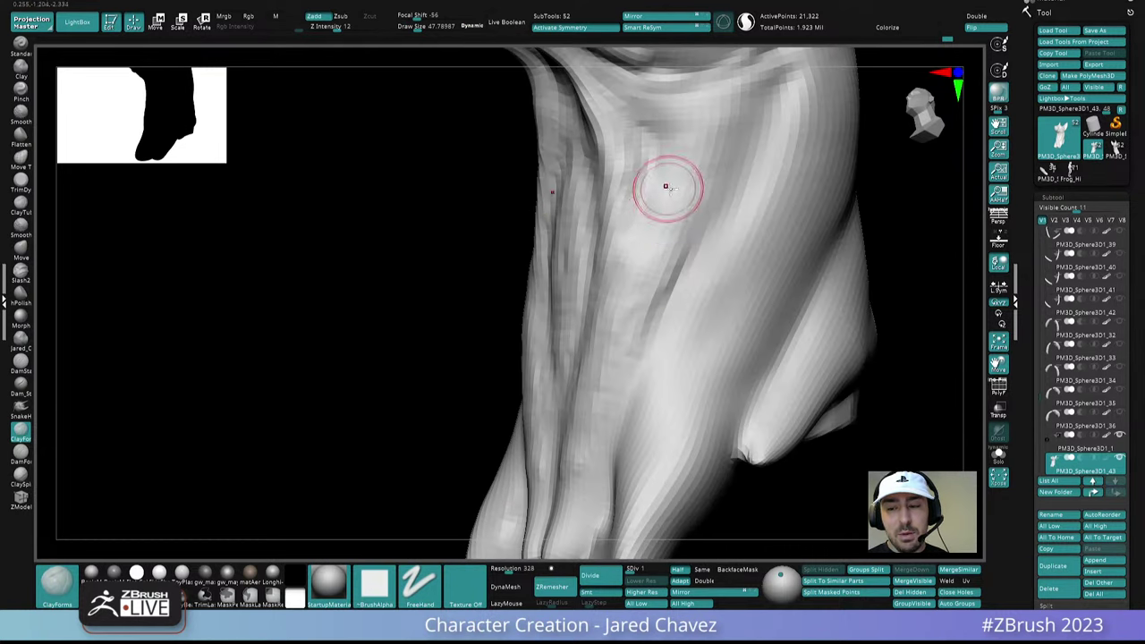
Smooth the ridges along the throat and the side of the neck from both sides
{"action": "left_click_drag", "start_coordinate": [614, 318], "coordinate": [617, 301], "text": "shift"}
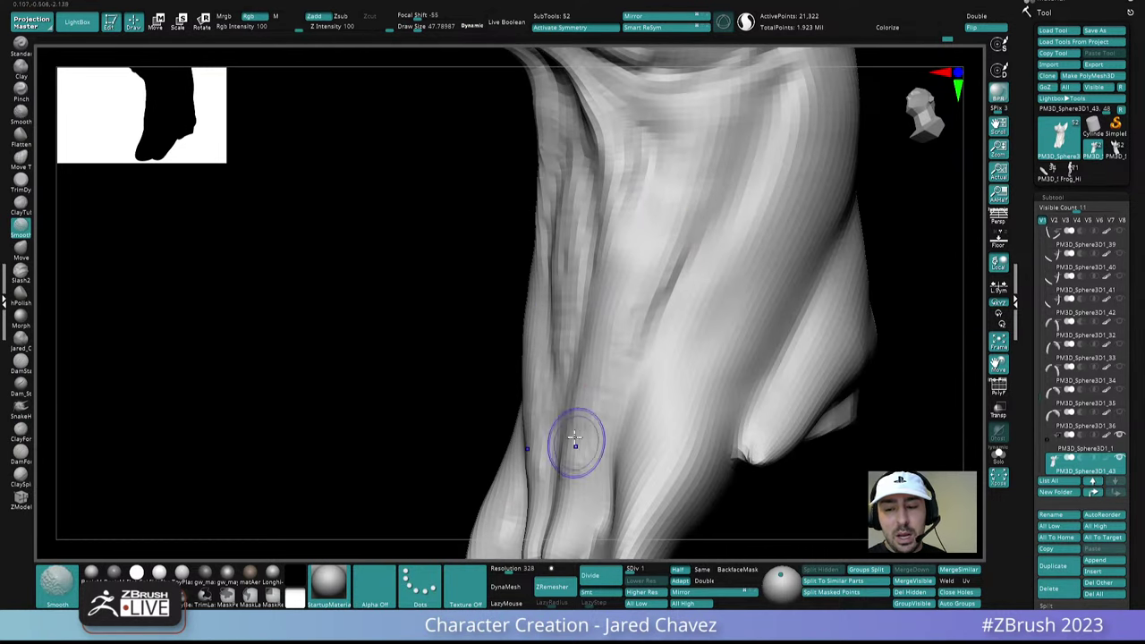
{"action": "mouse_move", "coordinate": [578, 448]}
{"action": "right_mouse_down"}
{"action": "mouse_move", "coordinate": [608, 340]}
{"action": "mouse_move", "coordinate": [561, 410]}
{"action": "mouse_move", "coordinate": [593, 378]}
{"action": "right_mouse_up"}
{"action": "key", "text": "shift"}
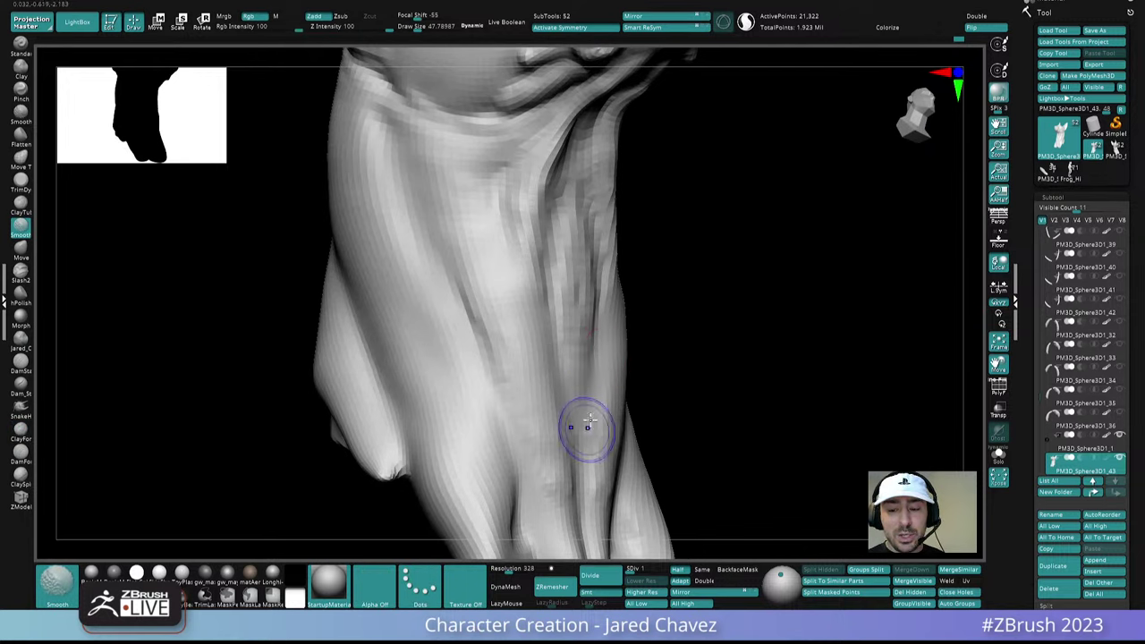
{"action": "mouse_move", "coordinate": [593, 194]}
{"action": "right_mouse_down"}
{"action": "mouse_move", "coordinate": [572, 307]}
{"action": "mouse_move", "coordinate": [588, 230]}
{"action": "mouse_move", "coordinate": [570, 249]}
{"action": "mouse_move", "coordinate": [575, 200]}
{"action": "right_mouse_up"}
{"action": "mouse_move", "coordinate": [580, 268]}
{"action": "right_mouse_down"}
{"action": "mouse_move", "coordinate": [596, 271]}
{"action": "mouse_move", "coordinate": [606, 345]}
{"action": "mouse_move", "coordinate": [644, 409]}
{"action": "mouse_move", "coordinate": [657, 278]}
{"action": "mouse_move", "coordinate": [629, 259]}
{"action": "right_mouse_up"}
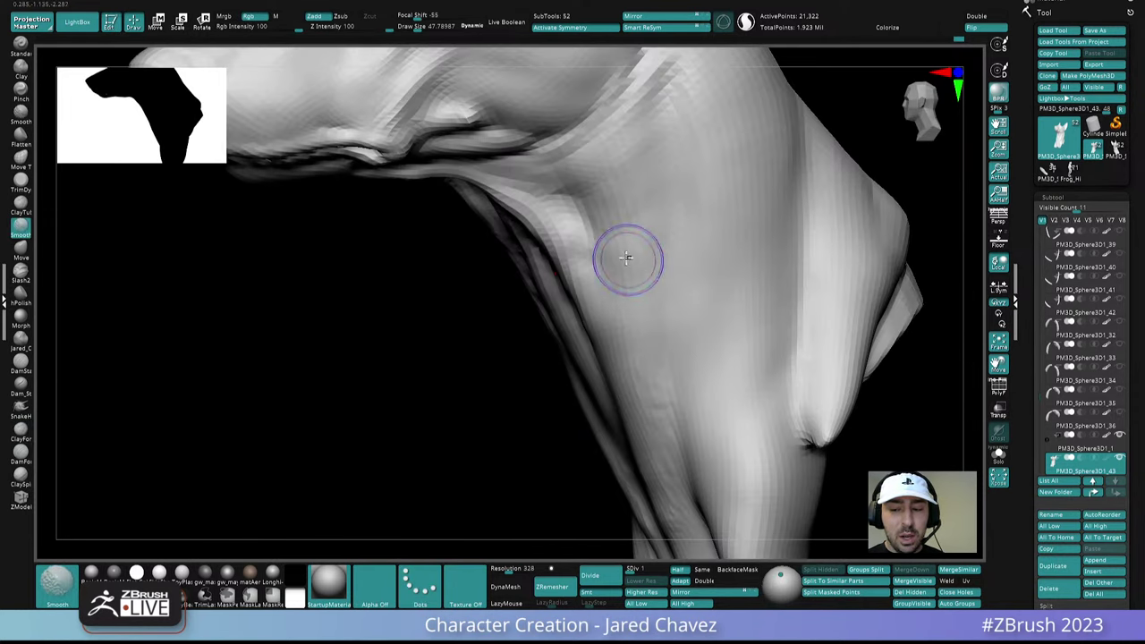
Build up the long neck muscle from below the jaw down to the chest with ClayForms
{"action": "right_click_drag", "start_coordinate": [660, 456], "coordinate": [621, 379]}
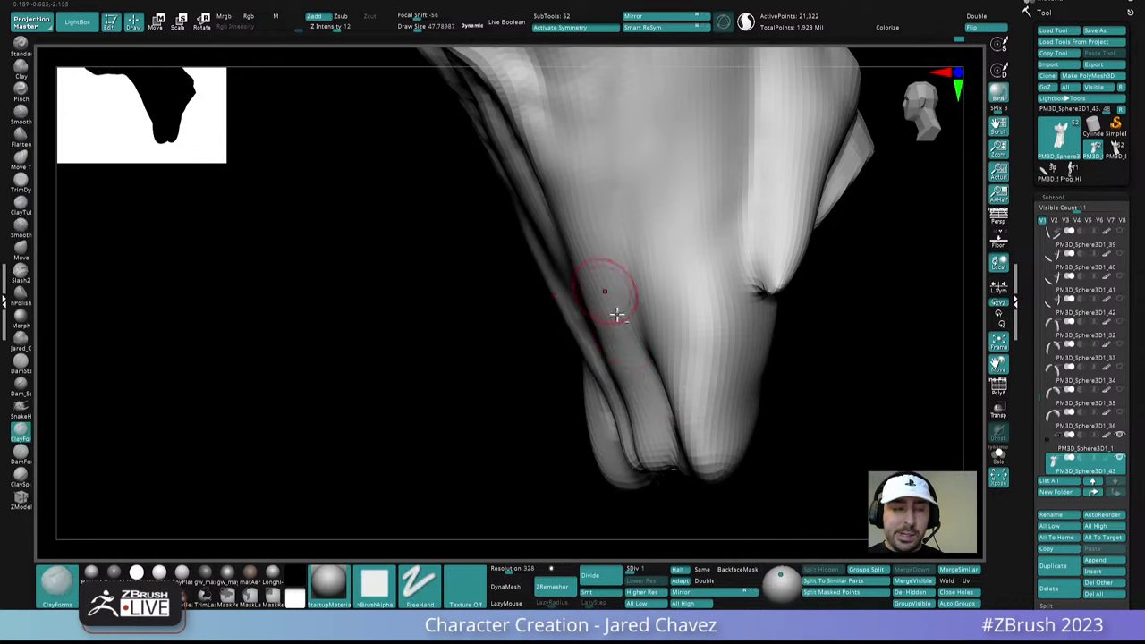
{"action": "right_click_drag", "start_coordinate": [617, 314], "coordinate": [605, 248]}
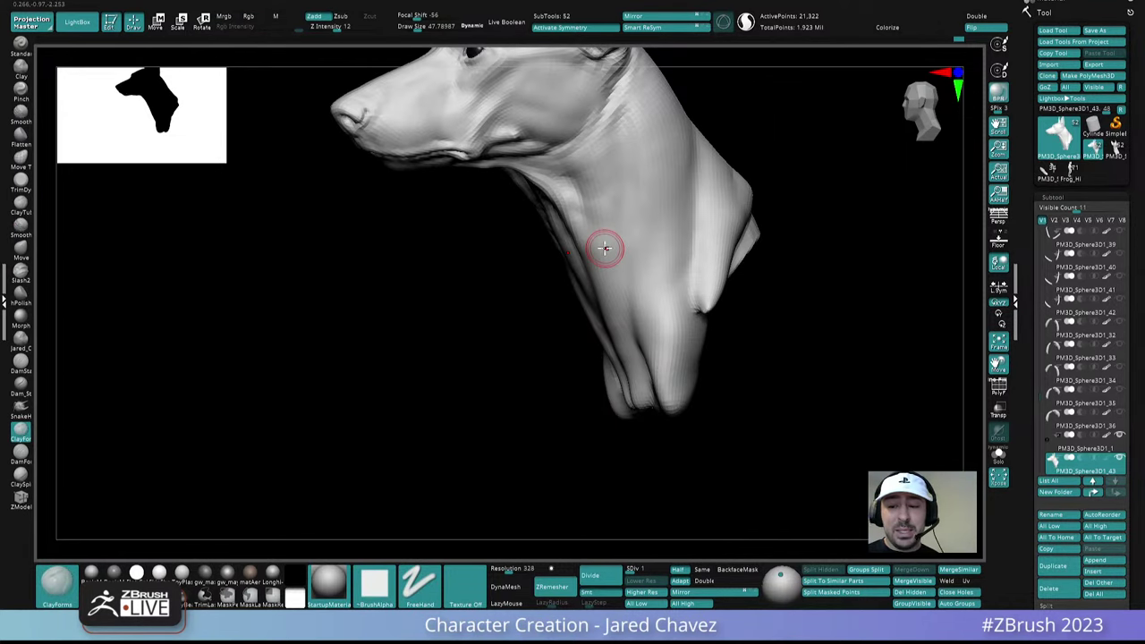
{"action": "mouse_move", "coordinate": [604, 248]}
{"action": "right_mouse_down"}
{"action": "mouse_move", "coordinate": [624, 356]}
{"action": "mouse_move", "coordinate": [609, 379]}
{"action": "right_mouse_up"}
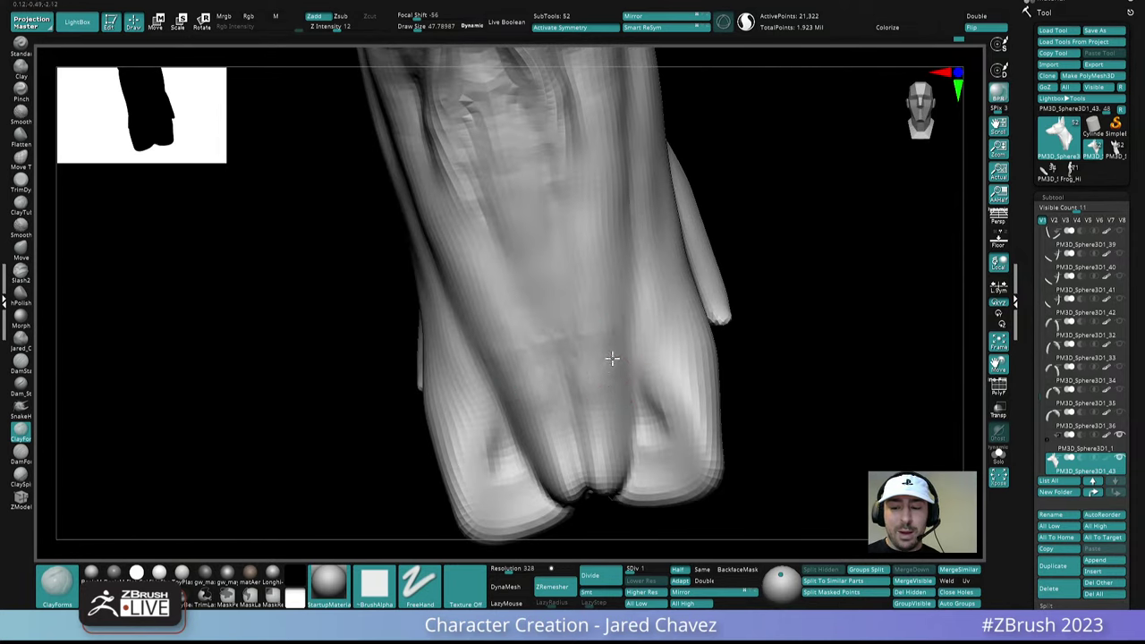
{"action": "right_click_drag", "start_coordinate": [607, 240], "coordinate": [603, 256]}
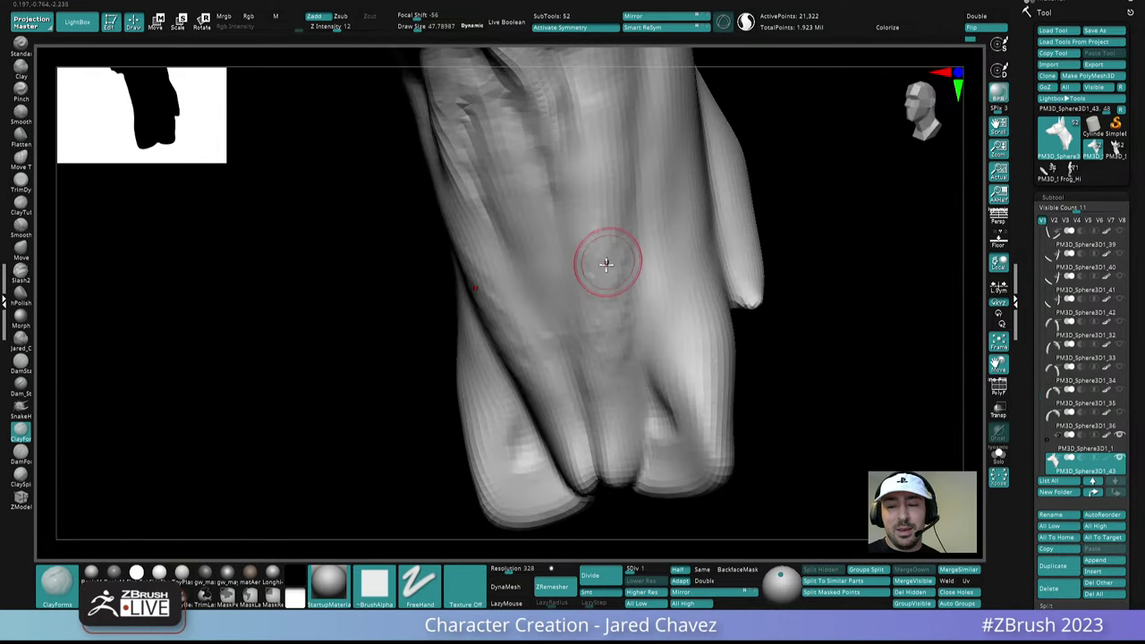
{"action": "mouse_move", "coordinate": [624, 176]}
{"action": "right_mouse_down"}
{"action": "mouse_move", "coordinate": [611, 284]}
{"action": "mouse_move", "coordinate": [593, 324]}
{"action": "right_mouse_up"}
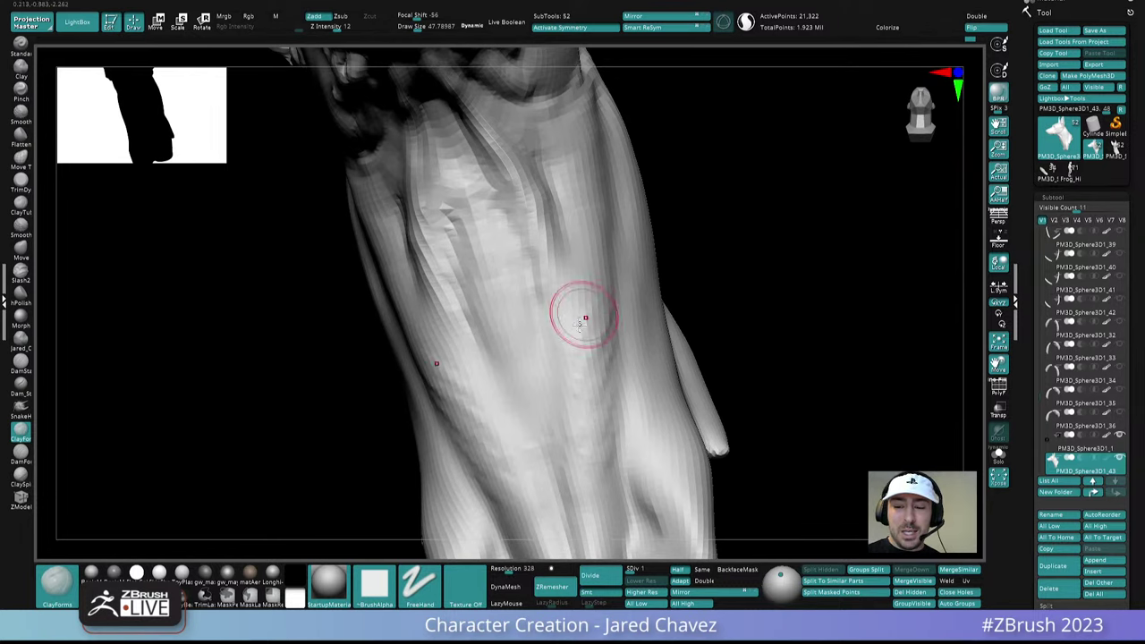
{"action": "right_click_drag", "start_coordinate": [599, 254], "coordinate": [583, 383]}
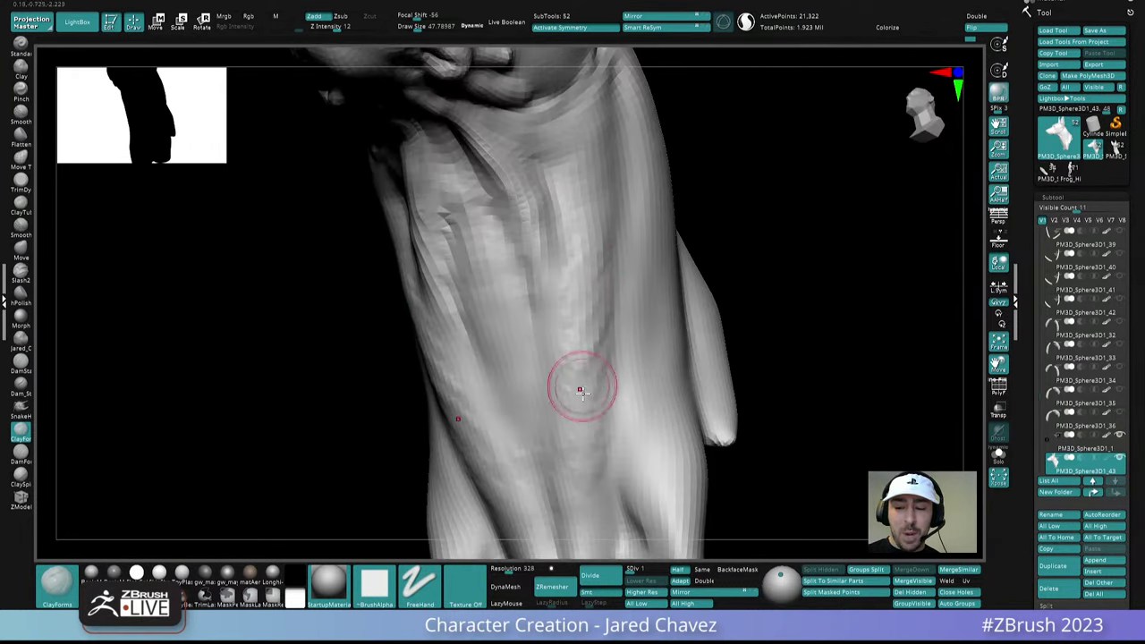
{"action": "right_click_drag", "start_coordinate": [596, 332], "coordinate": [593, 301]}
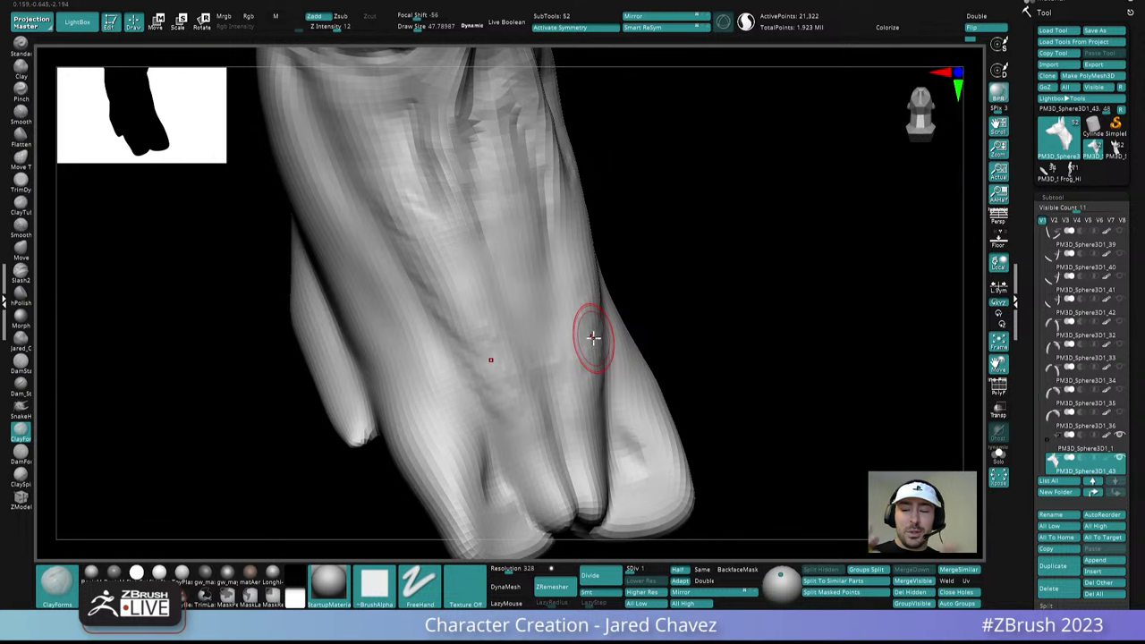
Smooth the lower throat and the area between the neck muscles above the chest
{"action": "right_click_drag", "start_coordinate": [593, 337], "coordinate": [588, 301], "text": "shift"}
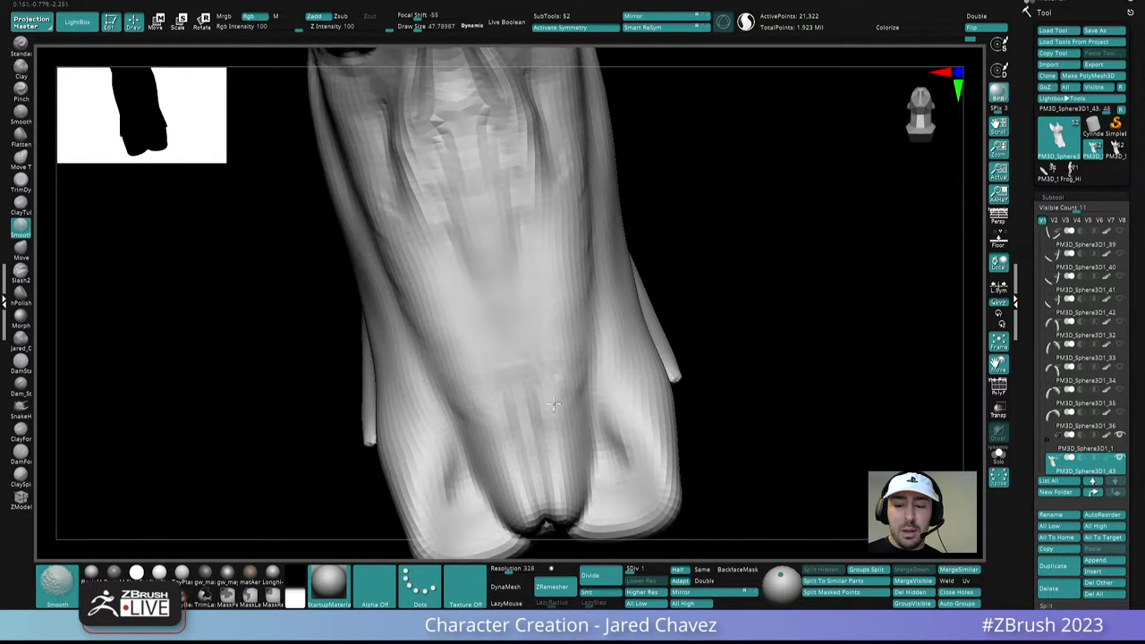
{"action": "mouse_move", "coordinate": [516, 347]}
{"action": "left_mouse_down", "text": "shift"}
{"action": "mouse_move", "coordinate": [481, 445]}
{"action": "mouse_move", "coordinate": [493, 484]}
{"action": "left_mouse_up", "text": "shift"}
{"action": "right_click_drag", "start_coordinate": [541, 384], "coordinate": [564, 242], "text": "ctrl"}
{"action": "right_click_drag", "start_coordinate": [563, 241], "coordinate": [575, 326]}
{"action": "mouse_move", "coordinate": [552, 381]}
{"action": "left_mouse_down", "text": "shift"}
{"action": "mouse_move", "coordinate": [567, 327]}
{"action": "mouse_move", "coordinate": [558, 384]}
{"action": "left_mouse_up", "text": "shift"}
{"action": "mouse_move", "coordinate": [553, 422]}
{"action": "right_mouse_down", "text": "ctrl"}
{"action": "mouse_move", "coordinate": [549, 233]}
{"action": "mouse_move", "coordinate": [623, 330]}
{"action": "mouse_move", "coordinate": [599, 319]}
{"action": "mouse_move", "coordinate": [621, 271]}
{"action": "mouse_move", "coordinate": [674, 317]}
{"action": "mouse_move", "coordinate": [631, 334]}
{"action": "mouse_move", "coordinate": [677, 375]}
{"action": "mouse_move", "coordinate": [630, 362]}
{"action": "mouse_move", "coordinate": [646, 356]}
{"action": "mouse_move", "coordinate": [637, 300]}
{"action": "right_mouse_up", "text": "ctrl"}
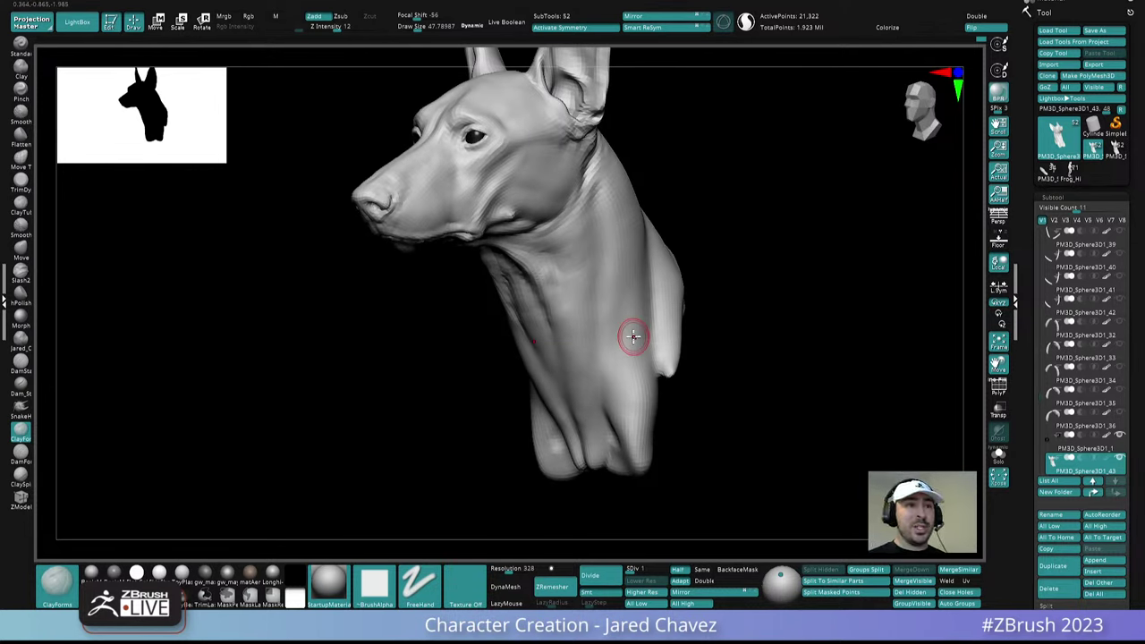
Add muscle folds along the side of the neck below the jaw with ClayForms and smooth the middle of the throat
{"action": "mouse_move", "coordinate": [632, 336]}
{"action": "right_mouse_down"}
{"action": "mouse_move", "coordinate": [670, 312]}
{"action": "mouse_move", "coordinate": [614, 317]}
{"action": "mouse_move", "coordinate": [656, 340]}
{"action": "mouse_move", "coordinate": [552, 225]}
{"action": "right_mouse_up"}
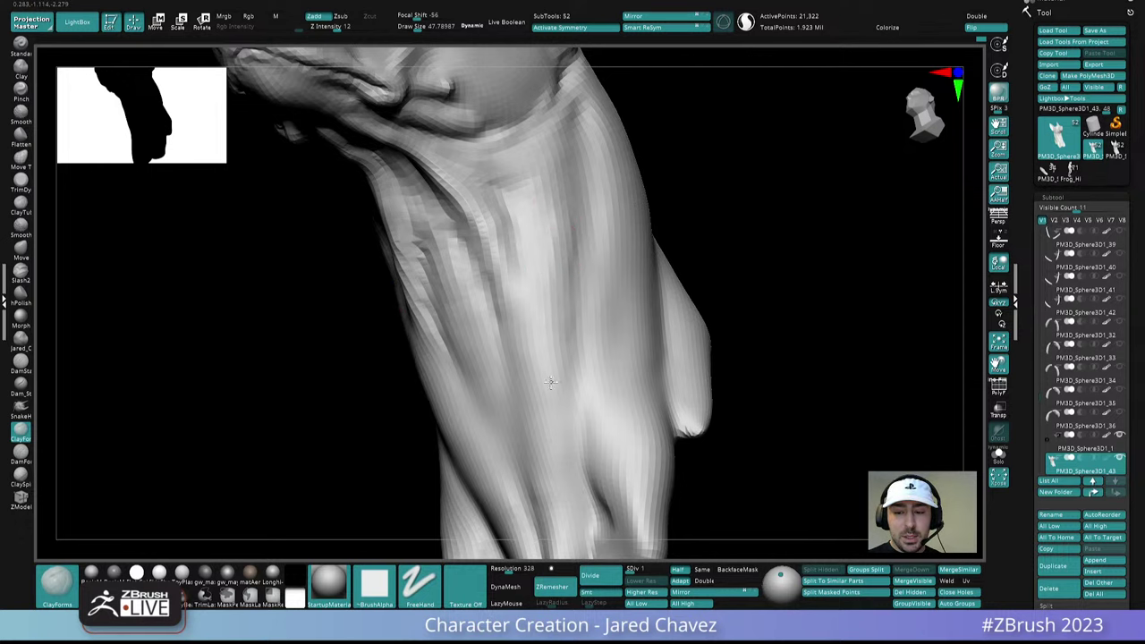
{"action": "right_click_drag", "start_coordinate": [534, 381], "coordinate": [552, 310]}
{"action": "right_click_drag", "start_coordinate": [555, 411], "coordinate": [563, 388]}
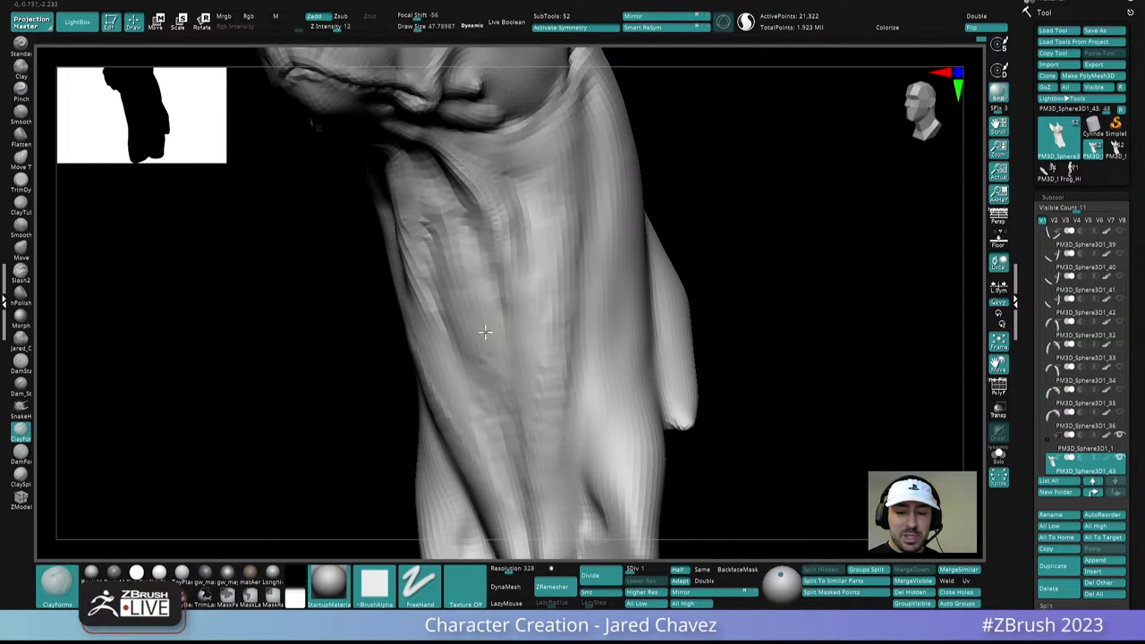
{"action": "mouse_move", "coordinate": [504, 335]}
{"action": "right_mouse_down"}
{"action": "mouse_move", "coordinate": [519, 338]}
{"action": "mouse_move", "coordinate": [478, 345]}
{"action": "right_mouse_up"}
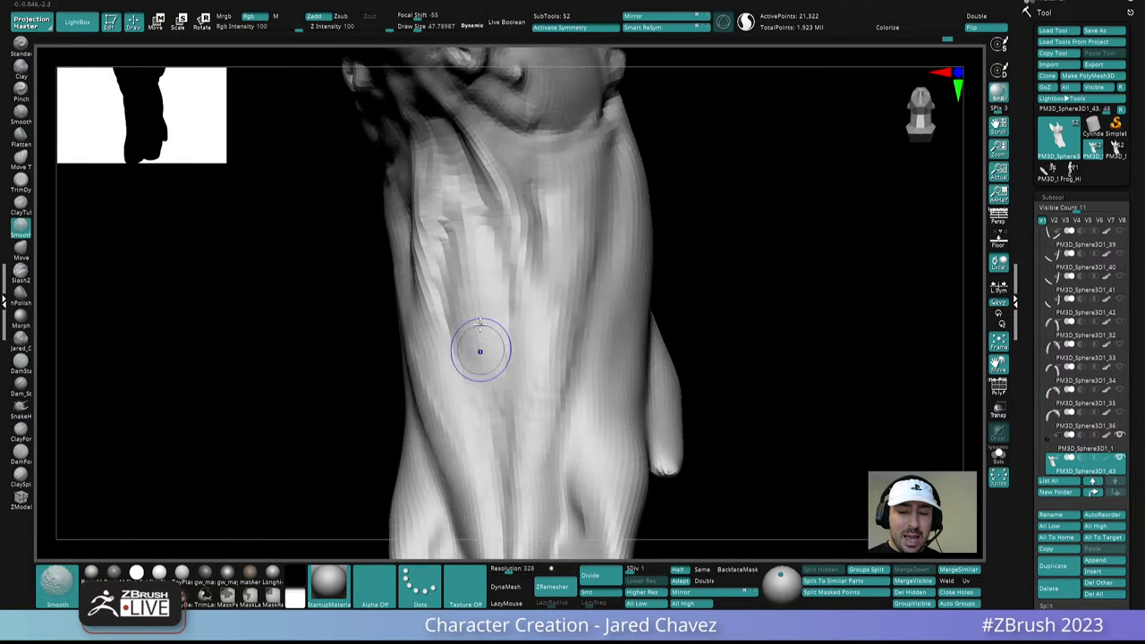
{"action": "mouse_move", "coordinate": [486, 412]}
{"action": "right_mouse_down"}
{"action": "mouse_move", "coordinate": [533, 413]}
{"action": "mouse_move", "coordinate": [521, 468]}
{"action": "mouse_move", "coordinate": [567, 306]}
{"action": "right_mouse_up"}
{"action": "key", "text": "shift"}
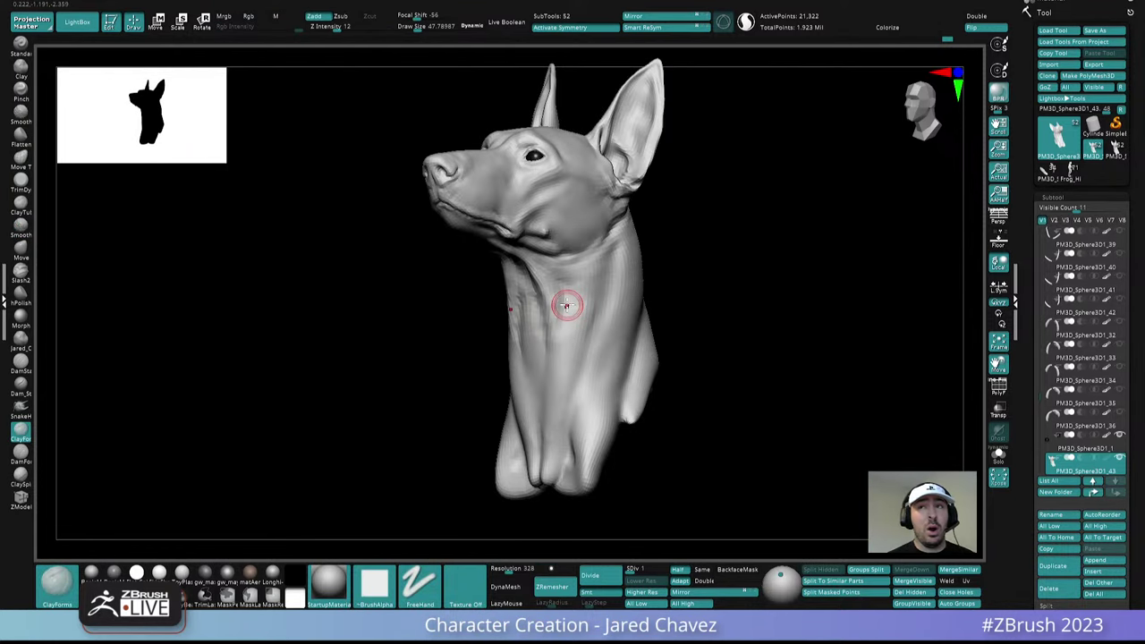
{"action": "mouse_move", "coordinate": [572, 324]}
{"action": "right_mouse_down"}
{"action": "mouse_move", "coordinate": [608, 320]}
{"action": "mouse_move", "coordinate": [600, 326]}
{"action": "right_mouse_up"}
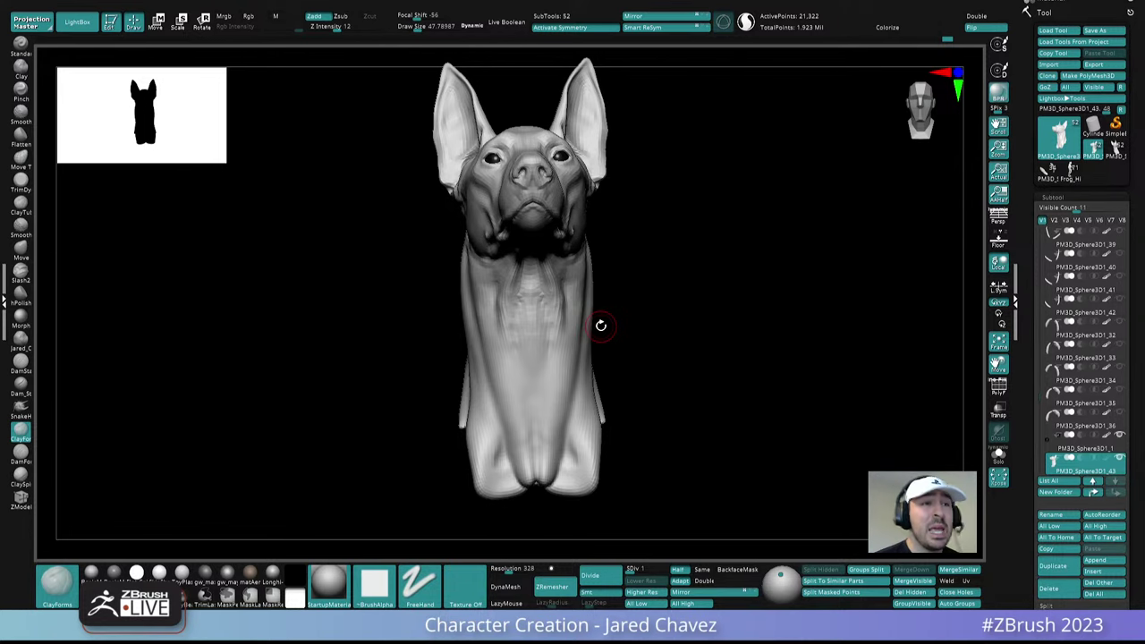
{"action": "right_click_drag", "start_coordinate": [601, 326], "coordinate": [569, 380]}
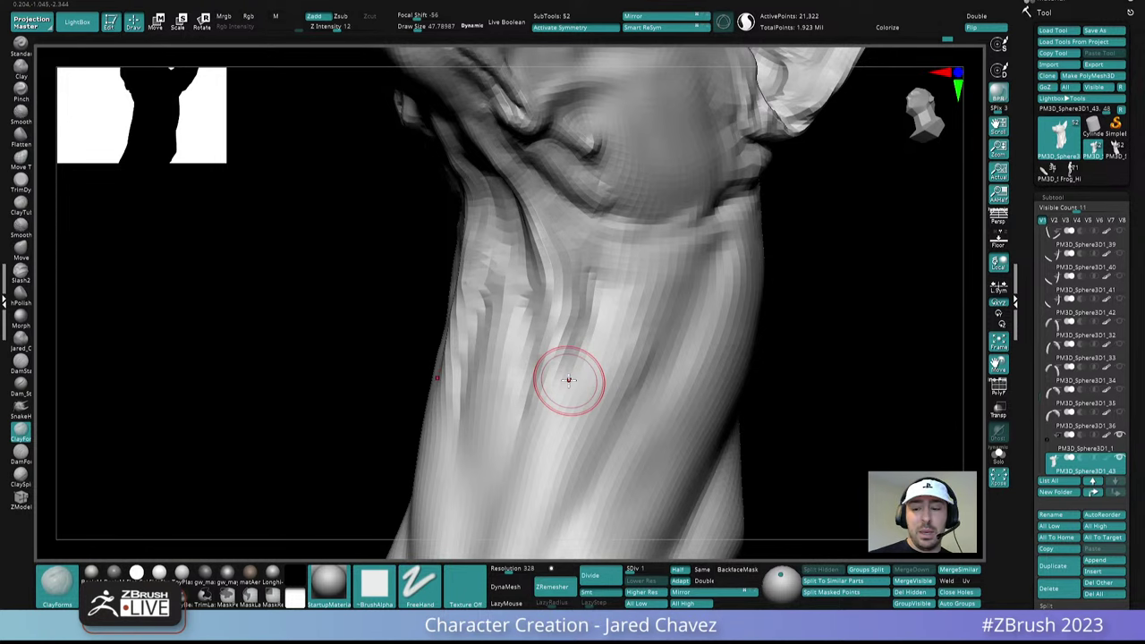
Raise the mesh to subdivision level 3 and smooth the throat and the long muscle running down to the chest
{"action": "mouse_move", "coordinate": [569, 380]}
{"action": "right_mouse_down"}
{"action": "mouse_move", "coordinate": [596, 396]}
{"action": "mouse_move", "coordinate": [621, 319]}
{"action": "mouse_move", "coordinate": [614, 290]}
{"action": "right_mouse_up"}
{"action": "left_click", "coordinate": [651, 570]}
{"action": "key", "text": "shift"}
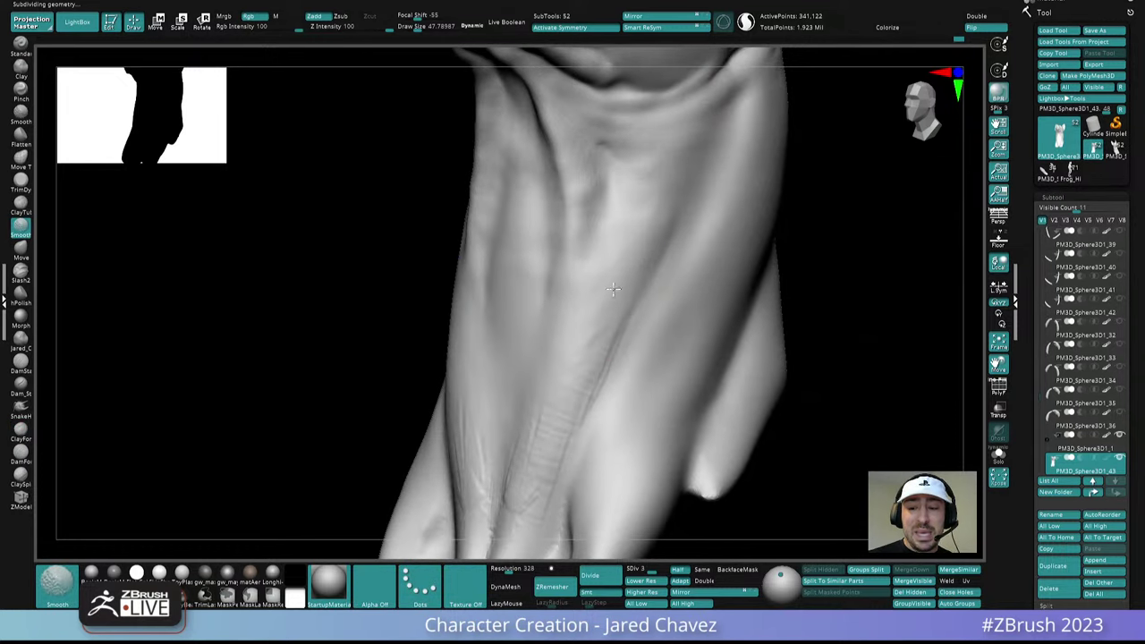
{"action": "mouse_move", "coordinate": [613, 289]}
{"action": "left_mouse_down", "text": "shift"}
{"action": "mouse_move", "coordinate": [619, 323]}
{"action": "mouse_move", "coordinate": [503, 505]}
{"action": "left_mouse_up", "text": "shift"}
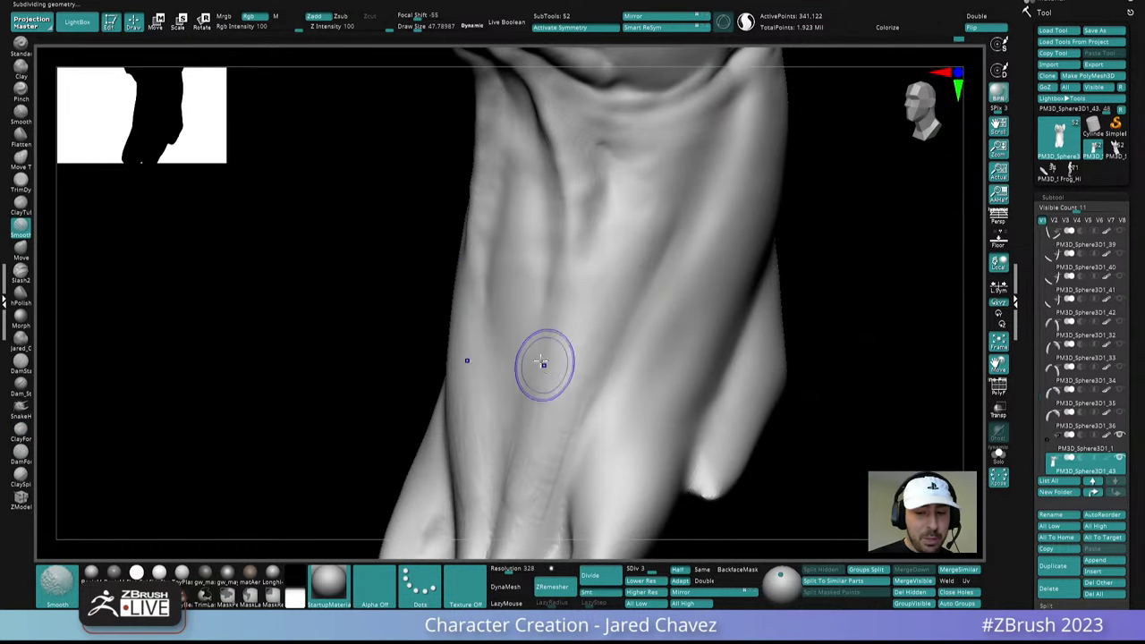
{"action": "right_click_drag", "start_coordinate": [571, 421], "coordinate": [557, 305], "text": "ctrl"}
{"action": "mouse_move", "coordinate": [553, 447]}
{"action": "right_mouse_down", "text": "alt"}
{"action": "mouse_move", "coordinate": [545, 332]}
{"action": "mouse_move", "coordinate": [548, 394]}
{"action": "right_mouse_up", "text": "alt"}
{"action": "right_click_drag", "start_coordinate": [548, 394], "coordinate": [594, 325]}
{"action": "mouse_move", "coordinate": [541, 350]}
{"action": "left_mouse_down", "text": "shift"}
{"action": "mouse_move", "coordinate": [534, 379]}
{"action": "mouse_move", "coordinate": [570, 259]}
{"action": "left_mouse_up", "text": "shift"}
{"action": "right_click_drag", "start_coordinate": [575, 278], "coordinate": [580, 205], "text": "ctrl"}
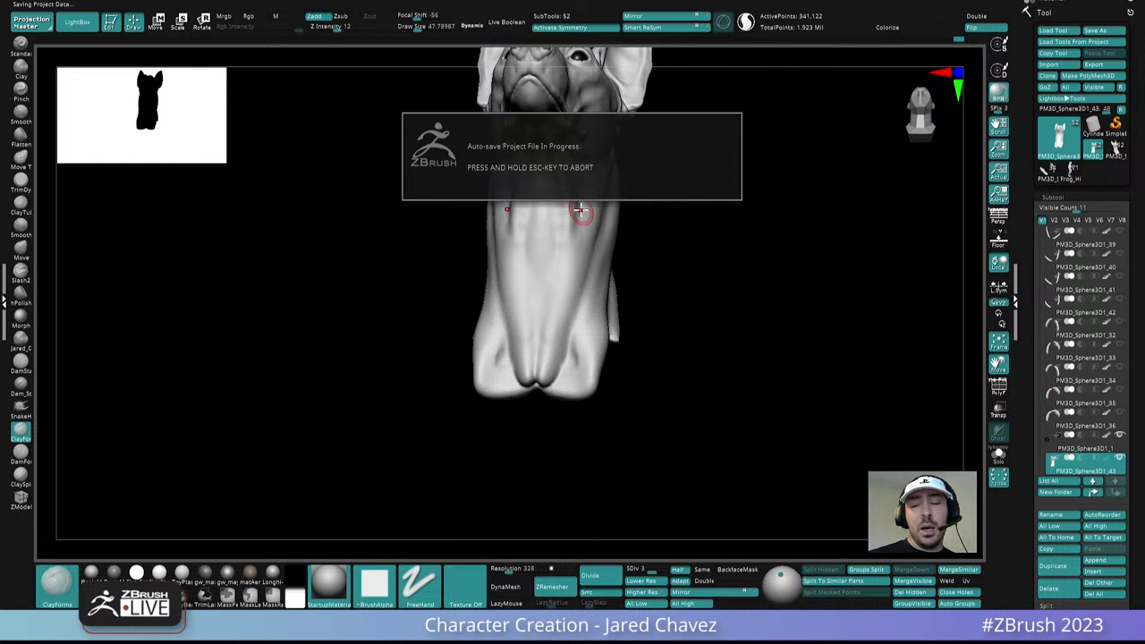
Reduce the ClayForms draw size to about 17 and sculpt fine ridges where the throat meets the underside of the jaw
{"action": "mouse_move", "coordinate": [719, 278]}
{"action": "left_mouse_down"}
{"action": "mouse_move", "coordinate": [606, 252]}
{"action": "mouse_move", "coordinate": [617, 237]}
{"action": "left_mouse_up"}
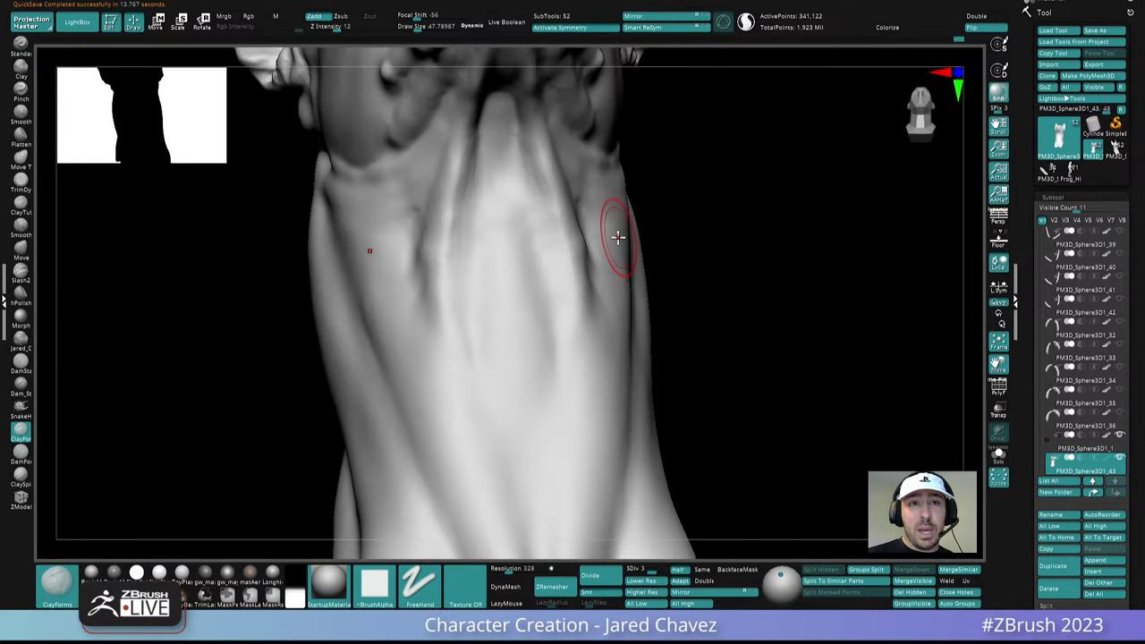
{"action": "mouse_move", "coordinate": [617, 237]}
{"action": "right_mouse_down"}
{"action": "mouse_move", "coordinate": [524, 442]}
{"action": "mouse_move", "coordinate": [504, 350]}
{"action": "right_mouse_up"}
{"action": "key", "text": "space"}
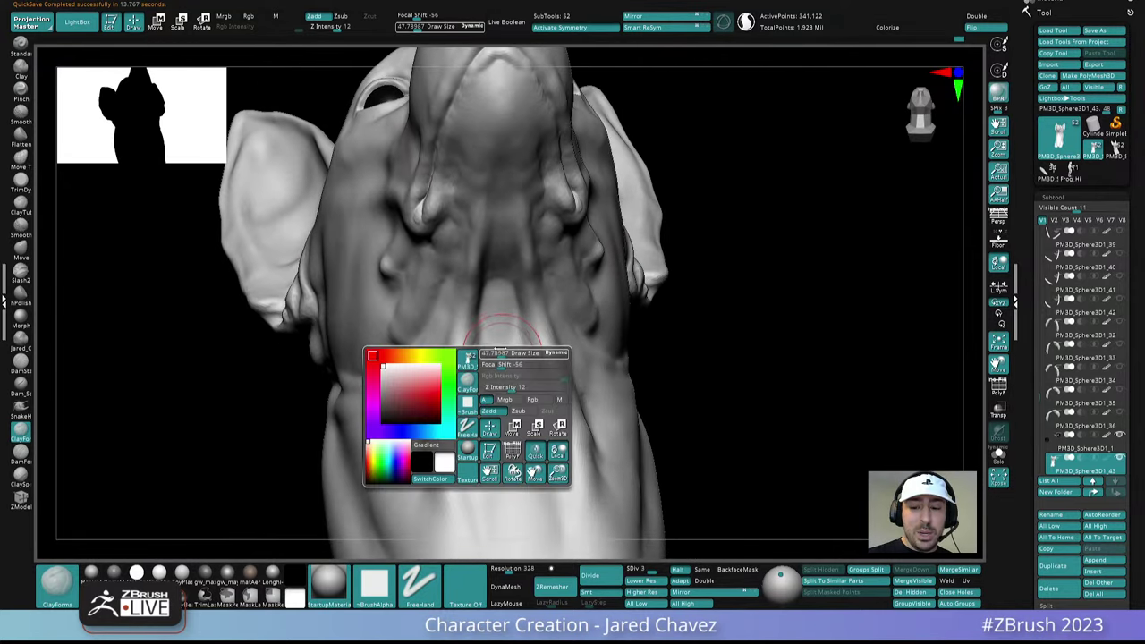
{"action": "left_click_drag", "start_coordinate": [501, 352], "coordinate": [499, 345]}
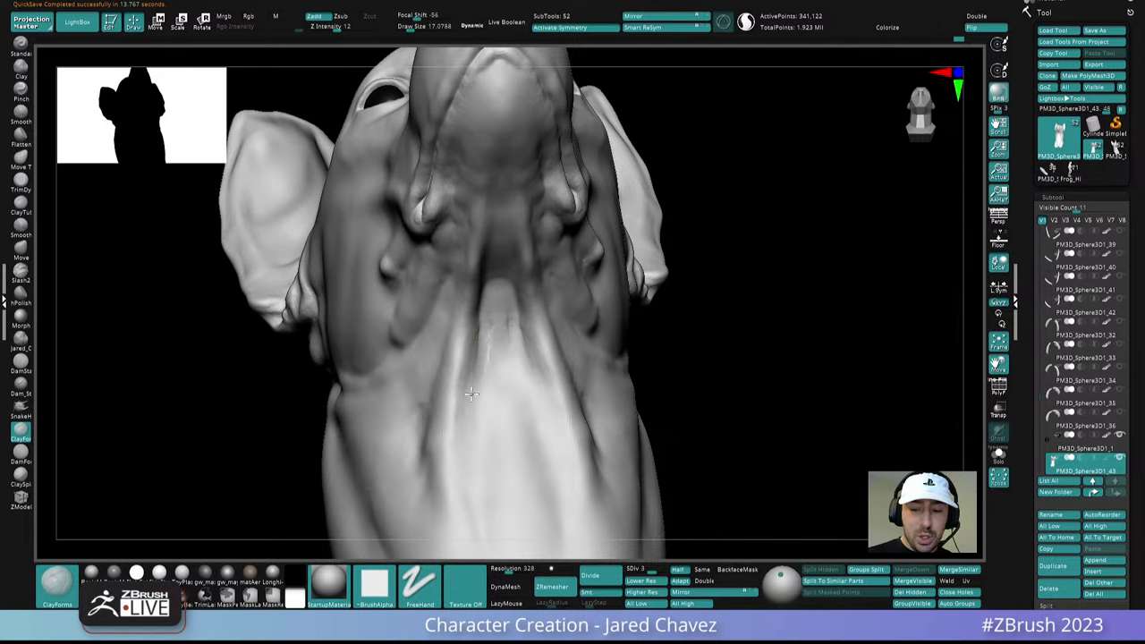
{"action": "left_click_drag", "start_coordinate": [472, 394], "coordinate": [471, 374]}
{"action": "right_click_drag", "start_coordinate": [489, 350], "coordinate": [476, 333]}
{"action": "left_click_drag", "start_coordinate": [488, 325], "coordinate": [465, 390]}
{"action": "right_click_drag", "start_coordinate": [489, 326], "coordinate": [503, 333]}
{"action": "left_click_drag", "start_coordinate": [492, 336], "coordinate": [478, 370]}
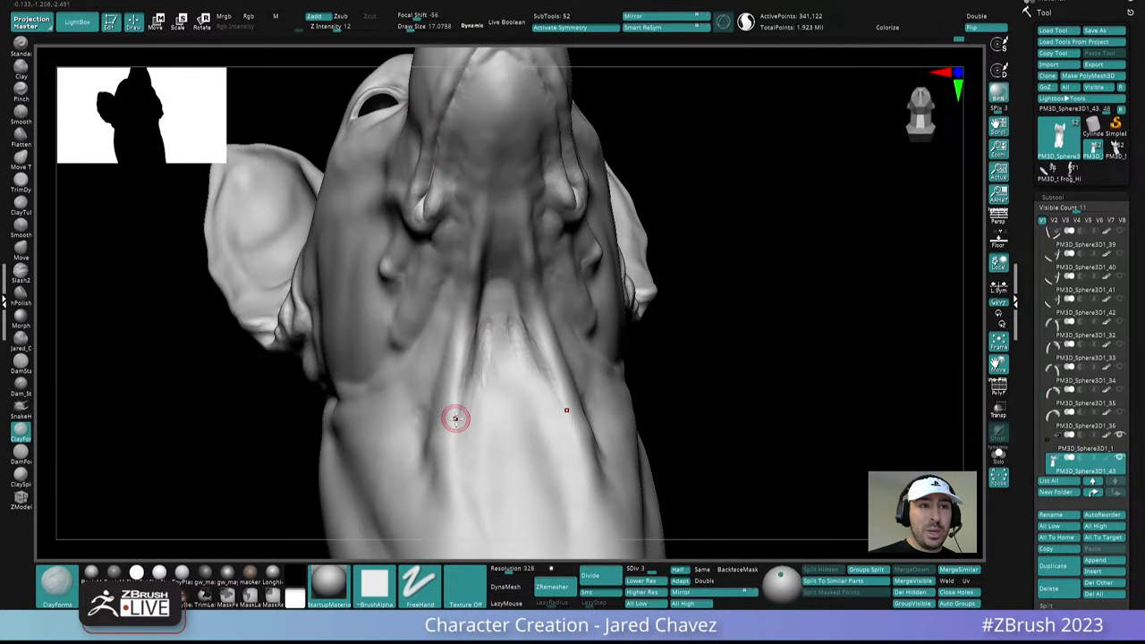
Refine the tendon folds beneath the jaw toward the chin and smooth their transitions from several angles
{"action": "right_click_drag", "start_coordinate": [483, 391], "coordinate": [478, 310]}
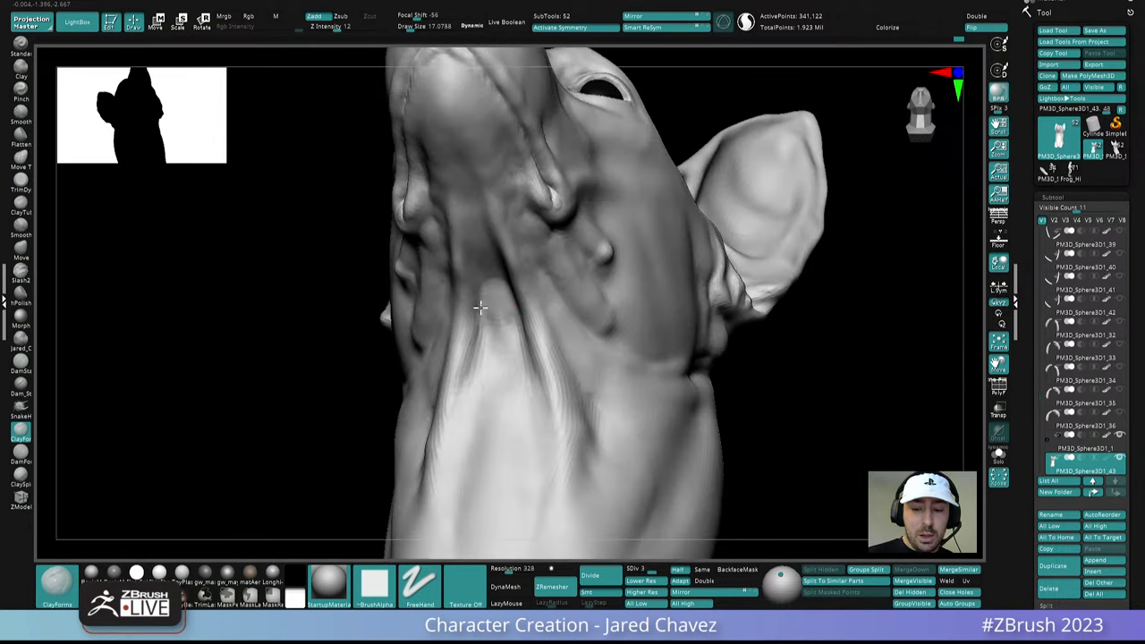
{"action": "right_click_drag", "start_coordinate": [470, 371], "coordinate": [464, 411]}
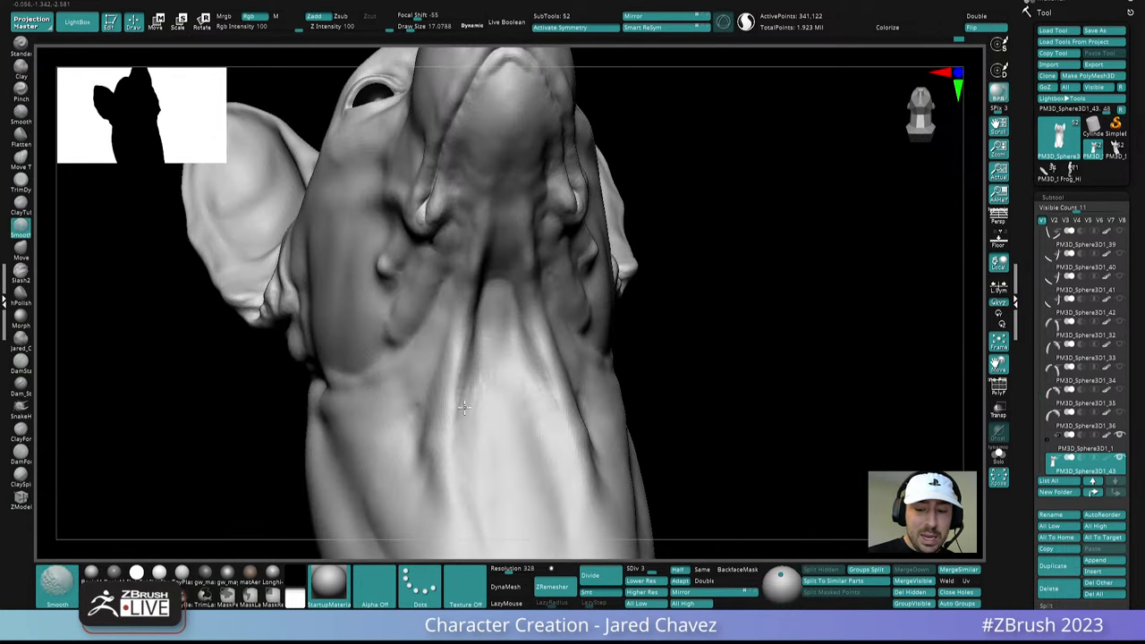
{"action": "right_click_drag", "start_coordinate": [507, 343], "coordinate": [530, 273]}
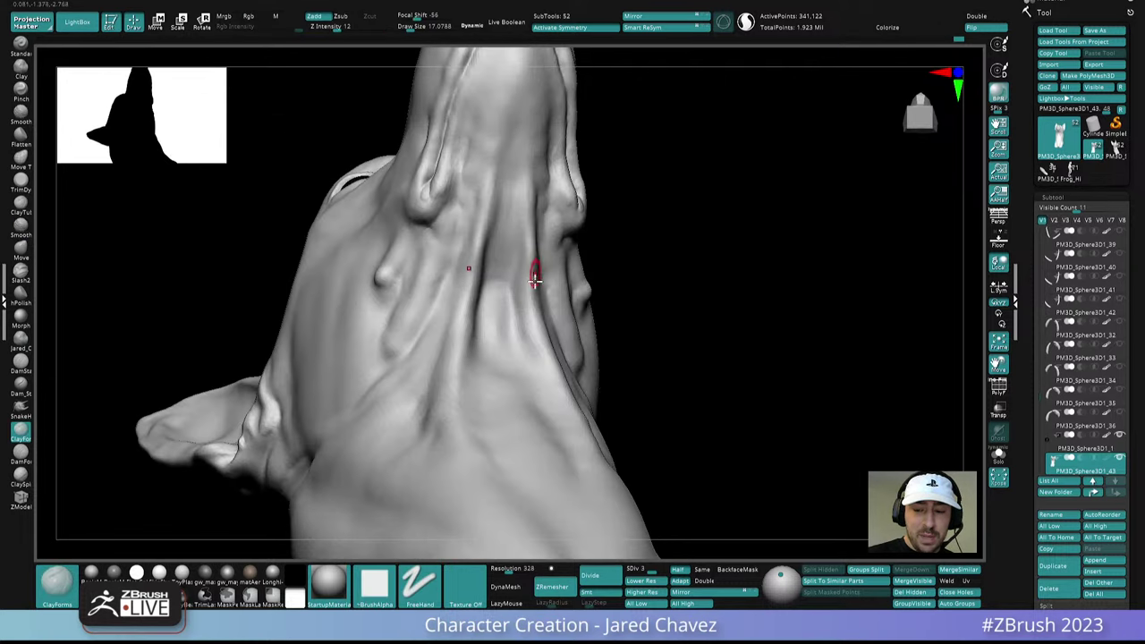
{"action": "mouse_move", "coordinate": [504, 233]}
{"action": "right_mouse_down"}
{"action": "mouse_move", "coordinate": [542, 283]}
{"action": "mouse_move", "coordinate": [511, 273]}
{"action": "mouse_move", "coordinate": [506, 300]}
{"action": "mouse_move", "coordinate": [526, 315]}
{"action": "mouse_move", "coordinate": [632, 307]}
{"action": "mouse_move", "coordinate": [578, 325]}
{"action": "mouse_move", "coordinate": [504, 289]}
{"action": "mouse_move", "coordinate": [494, 230]}
{"action": "right_mouse_up"}
{"action": "key", "text": "shift"}
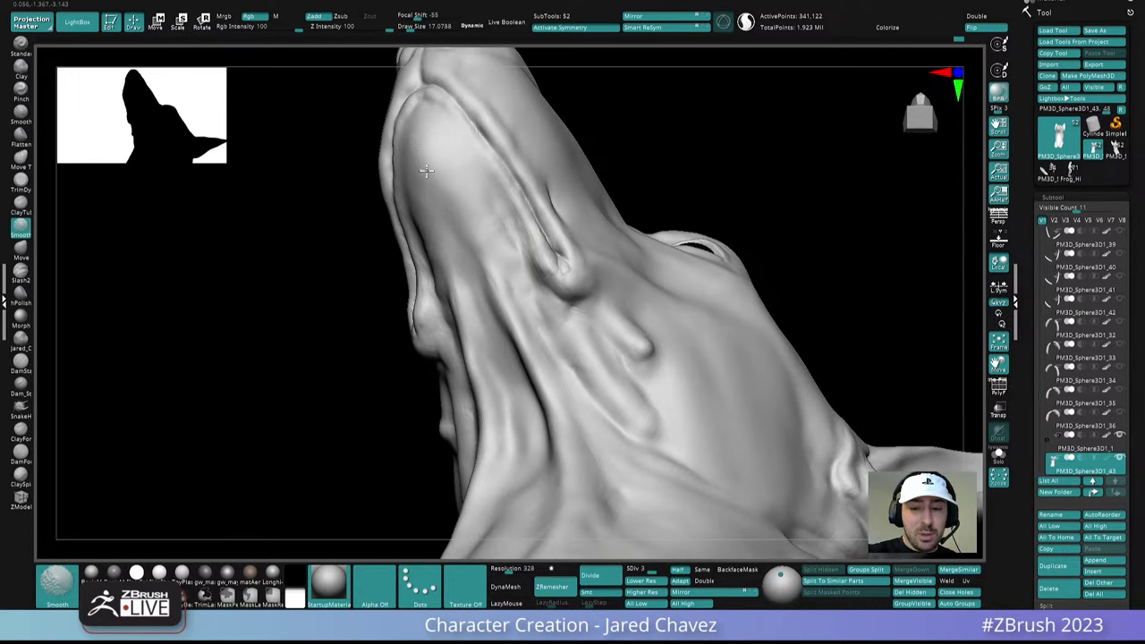
{"action": "mouse_move", "coordinate": [517, 263]}
{"action": "right_mouse_down"}
{"action": "mouse_move", "coordinate": [465, 166]}
{"action": "mouse_move", "coordinate": [432, 137]}
{"action": "mouse_move", "coordinate": [452, 184]}
{"action": "mouse_move", "coordinate": [511, 224]}
{"action": "mouse_move", "coordinate": [443, 254]}
{"action": "right_mouse_up"}
{"action": "key", "text": "shift"}
{"action": "key", "text": "shift"}
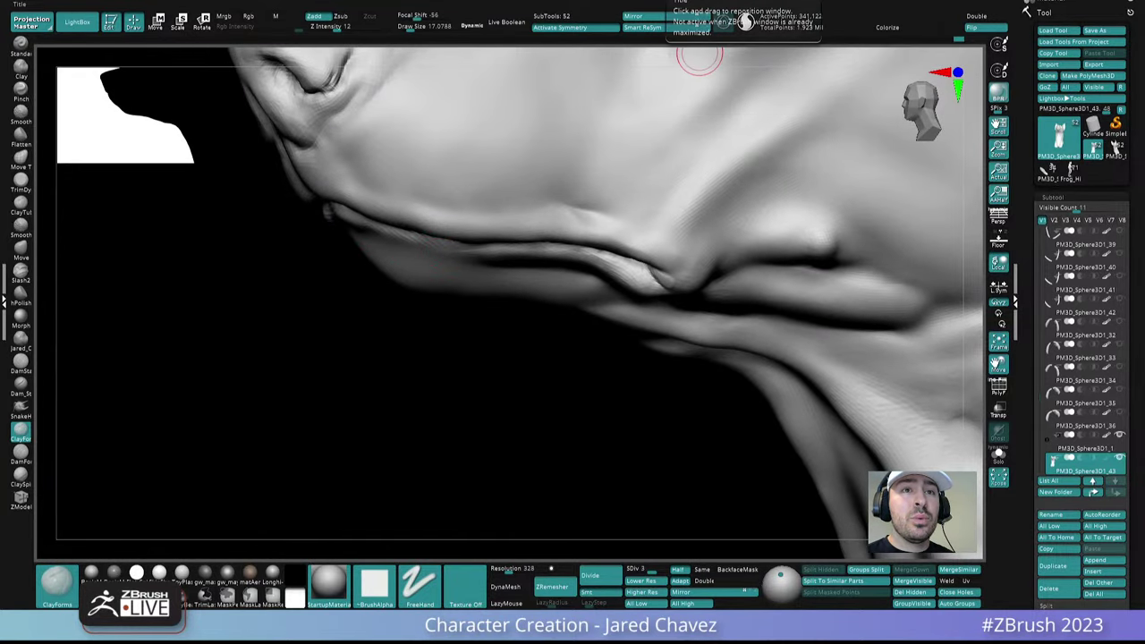
Build up the edge of the upper lip ahead of the mouth corner and smooth it into the muzzle
{"action": "right_click_drag", "start_coordinate": [700, 55], "coordinate": [473, 230]}
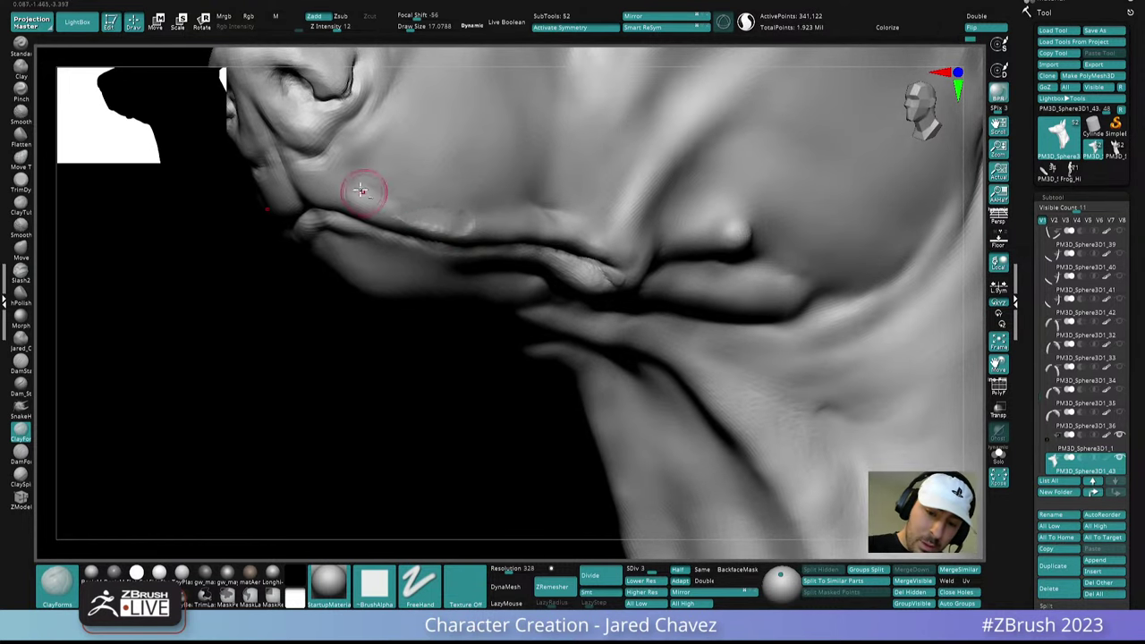
{"action": "left_click_drag", "start_coordinate": [448, 216], "coordinate": [486, 221]}
{"action": "right_click_drag", "start_coordinate": [506, 217], "coordinate": [440, 202]}
{"action": "left_click_drag", "start_coordinate": [439, 201], "coordinate": [489, 224], "text": "shift"}
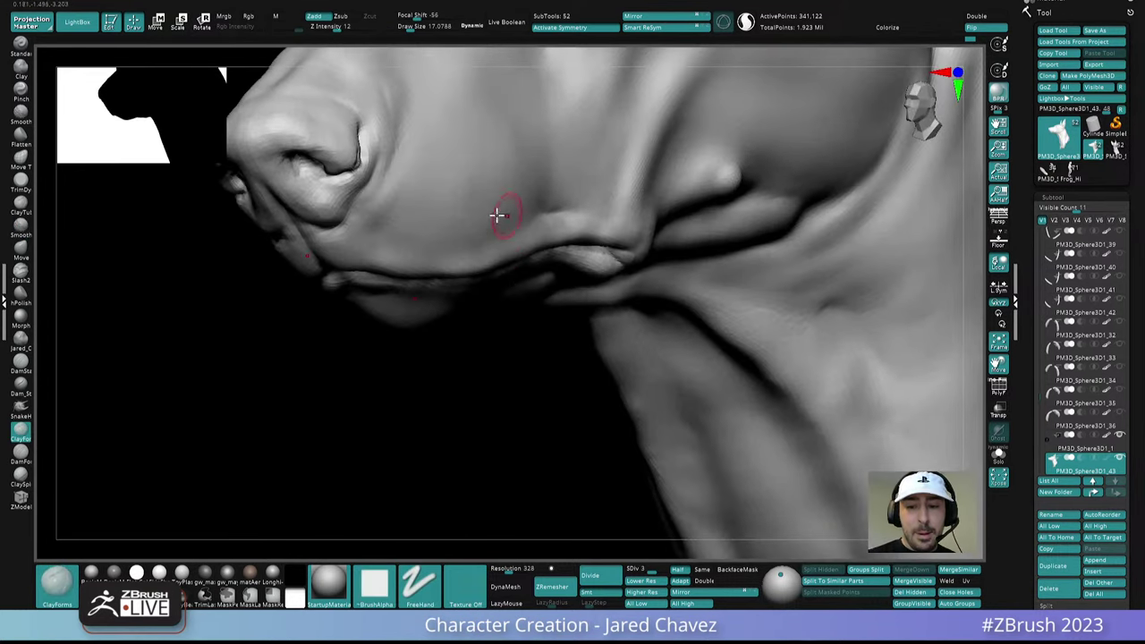
{"action": "key", "text": "shift"}
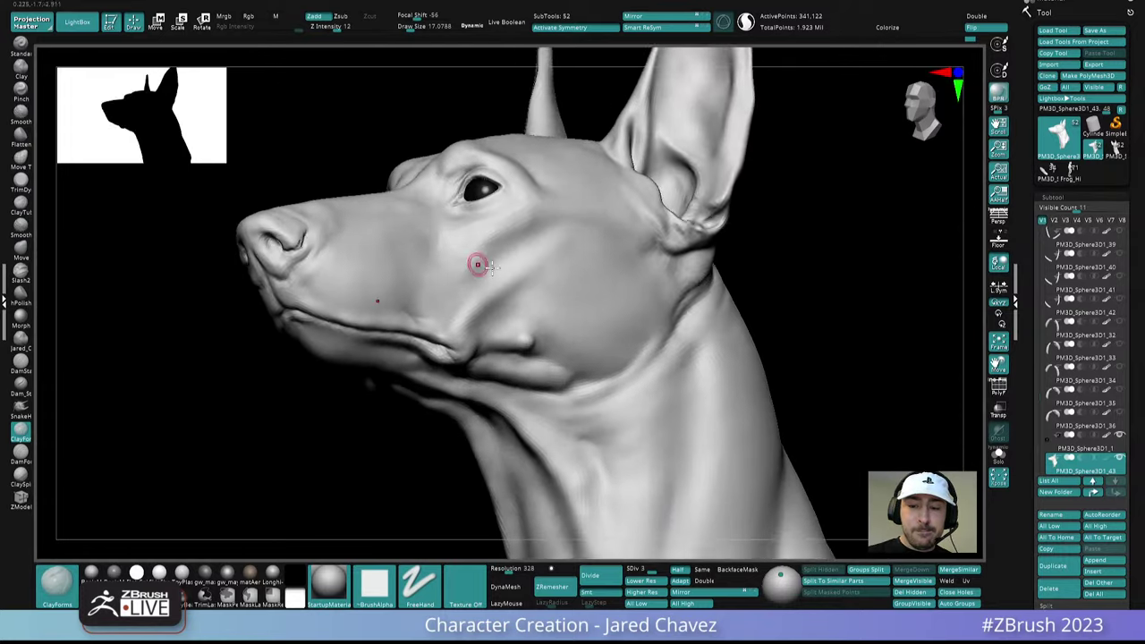
Sculpt a muscle fold on the cheek from below the eye toward the mouth corner and smooth it
{"action": "right_click_drag", "start_coordinate": [492, 267], "coordinate": [570, 317]}
{"action": "right_click_drag", "start_coordinate": [521, 283], "coordinate": [534, 355], "text": "alt"}
{"action": "mouse_move", "coordinate": [515, 301]}
{"action": "left_mouse_down"}
{"action": "mouse_move", "coordinate": [484, 351]}
{"action": "mouse_move", "coordinate": [479, 338]}
{"action": "mouse_move", "coordinate": [455, 355]}
{"action": "left_mouse_up"}
{"action": "left_click_drag", "start_coordinate": [490, 315], "coordinate": [451, 369]}
{"action": "right_click_drag", "start_coordinate": [422, 391], "coordinate": [480, 343]}
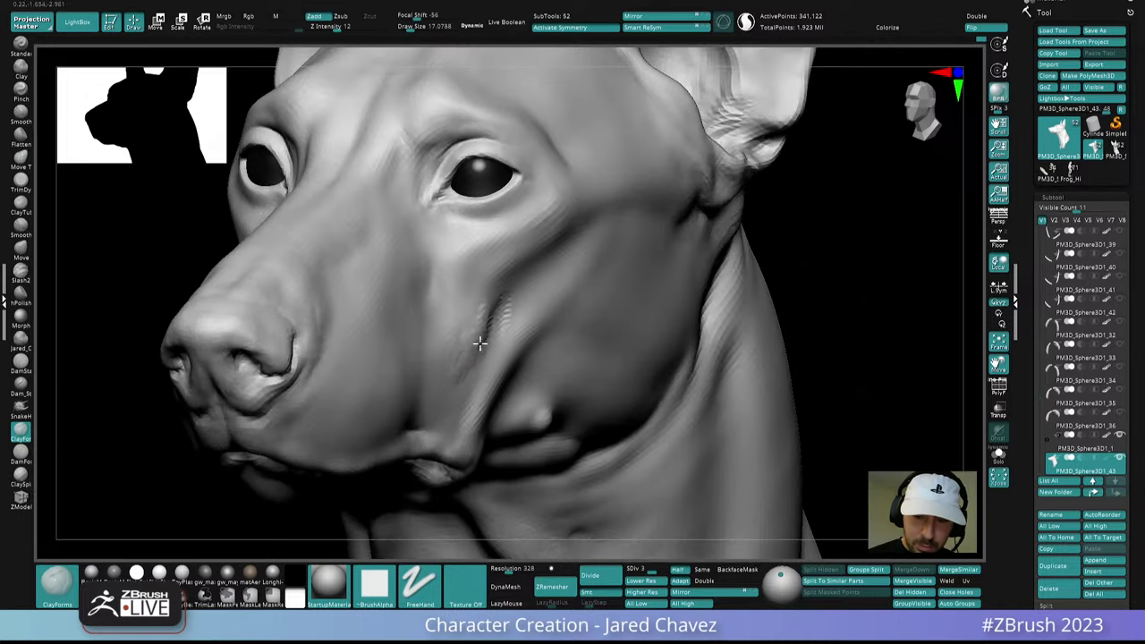
{"action": "left_click_drag", "start_coordinate": [481, 320], "coordinate": [467, 345], "text": "shift"}
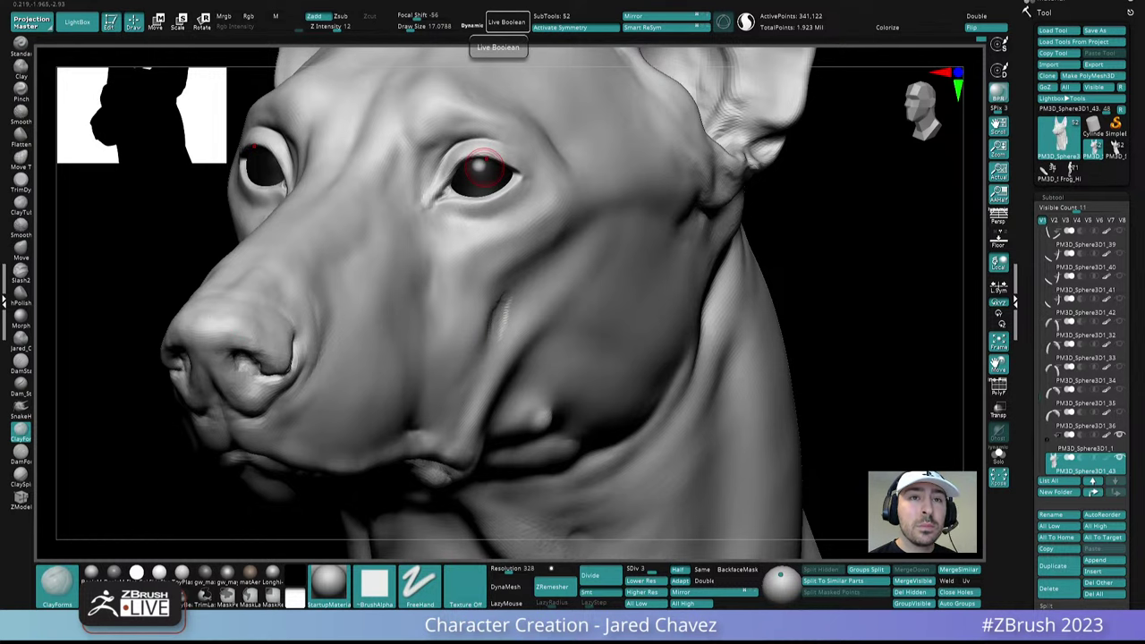
{"action": "right_click_drag", "start_coordinate": [535, 299], "coordinate": [508, 332]}
{"action": "mouse_move", "coordinate": [504, 307]}
{"action": "left_mouse_down", "text": "shift"}
{"action": "mouse_move", "coordinate": [470, 356]}
{"action": "mouse_move", "coordinate": [458, 329]}
{"action": "mouse_move", "coordinate": [428, 338]}
{"action": "left_mouse_up", "text": "shift"}
Reduce the draw size to about 12 and add a thin fold above the bump on the lower cheek
{"action": "mouse_move", "coordinate": [483, 333]}
{"action": "right_mouse_down"}
{"action": "mouse_move", "coordinate": [545, 236]}
{"action": "mouse_move", "coordinate": [542, 296]}
{"action": "mouse_move", "coordinate": [509, 289]}
{"action": "mouse_move", "coordinate": [467, 321]}
{"action": "right_mouse_up"}
{"action": "key", "text": "space"}
{"action": "left_click_drag", "start_coordinate": [467, 322], "coordinate": [462, 323]}
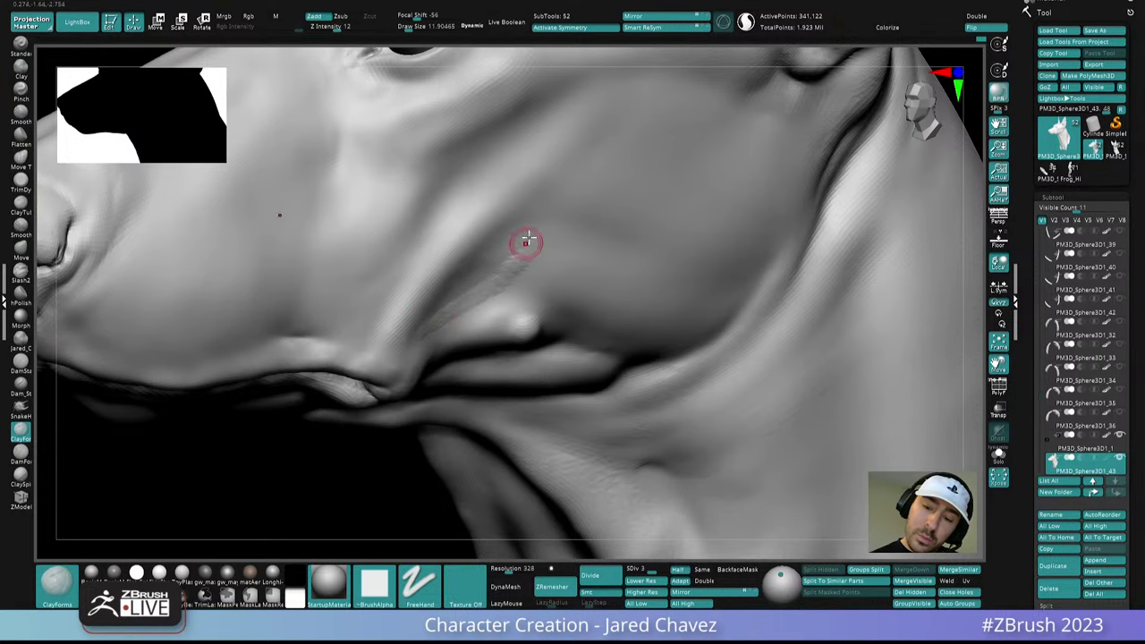
{"action": "mouse_move", "coordinate": [435, 301]}
{"action": "right_mouse_down"}
{"action": "mouse_move", "coordinate": [557, 146]}
{"action": "mouse_move", "coordinate": [553, 232]}
{"action": "mouse_move", "coordinate": [522, 246]}
{"action": "right_mouse_up"}
Divide the mesh to subdivision level 4, then refine and smooth the thin folds above the cheek bump
{"action": "key", "text": "d"}
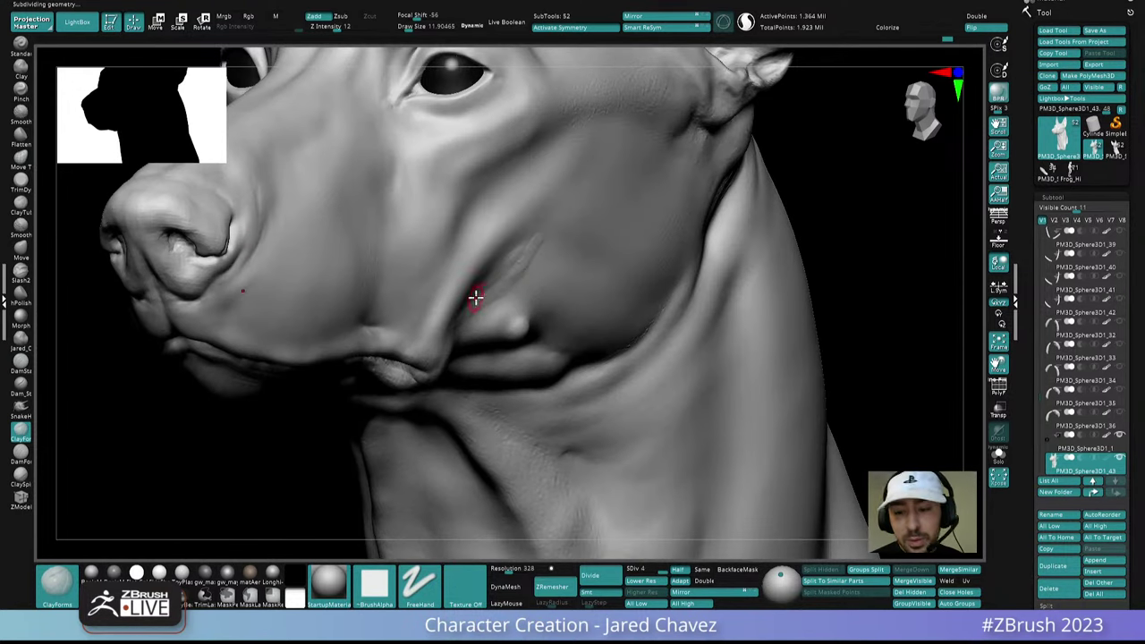
{"action": "right_click_drag", "start_coordinate": [460, 304], "coordinate": [491, 302]}
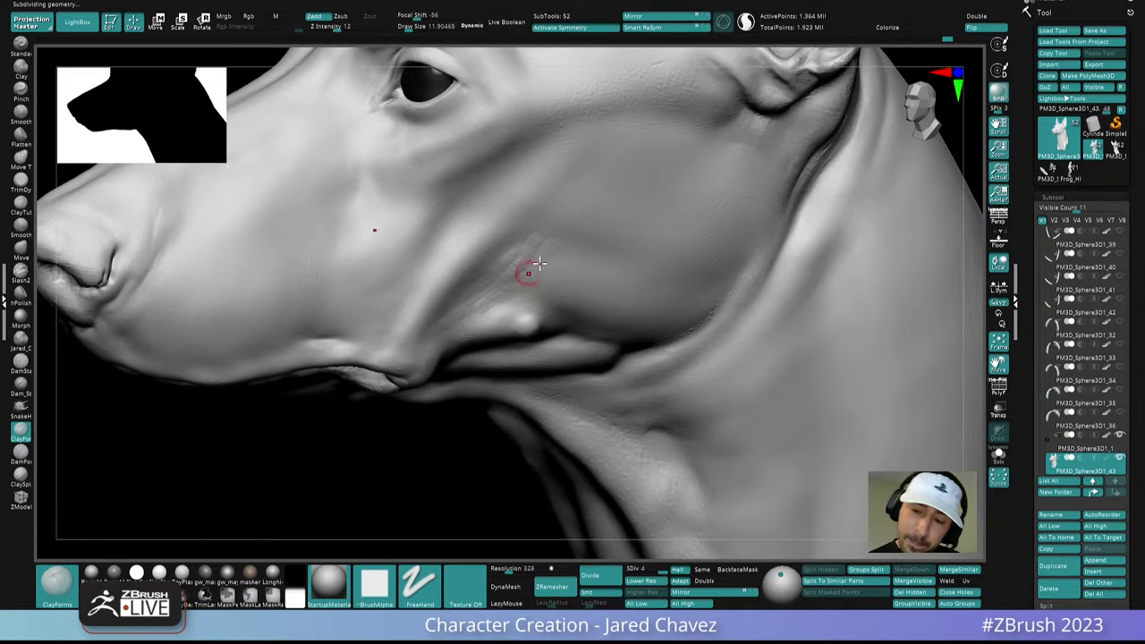
{"action": "right_click_drag", "start_coordinate": [540, 263], "coordinate": [550, 246]}
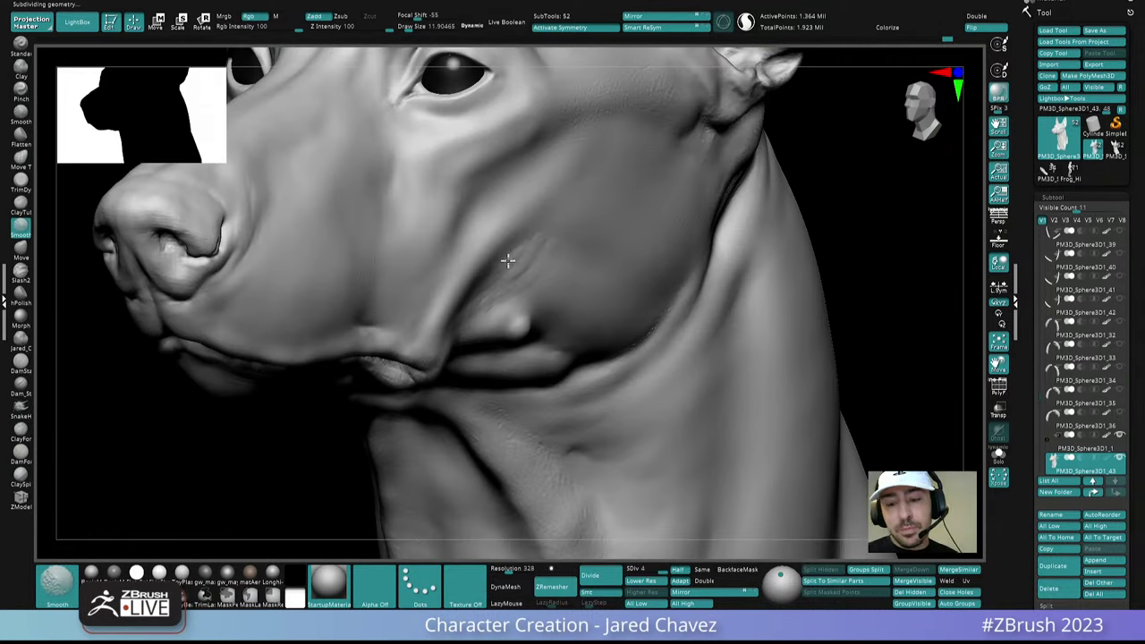
{"action": "mouse_move", "coordinate": [509, 260]}
{"action": "left_mouse_down", "text": "shift"}
{"action": "mouse_move", "coordinate": [497, 298]}
{"action": "mouse_move", "coordinate": [537, 246]}
{"action": "mouse_move", "coordinate": [466, 309]}
{"action": "left_mouse_up", "text": "shift"}
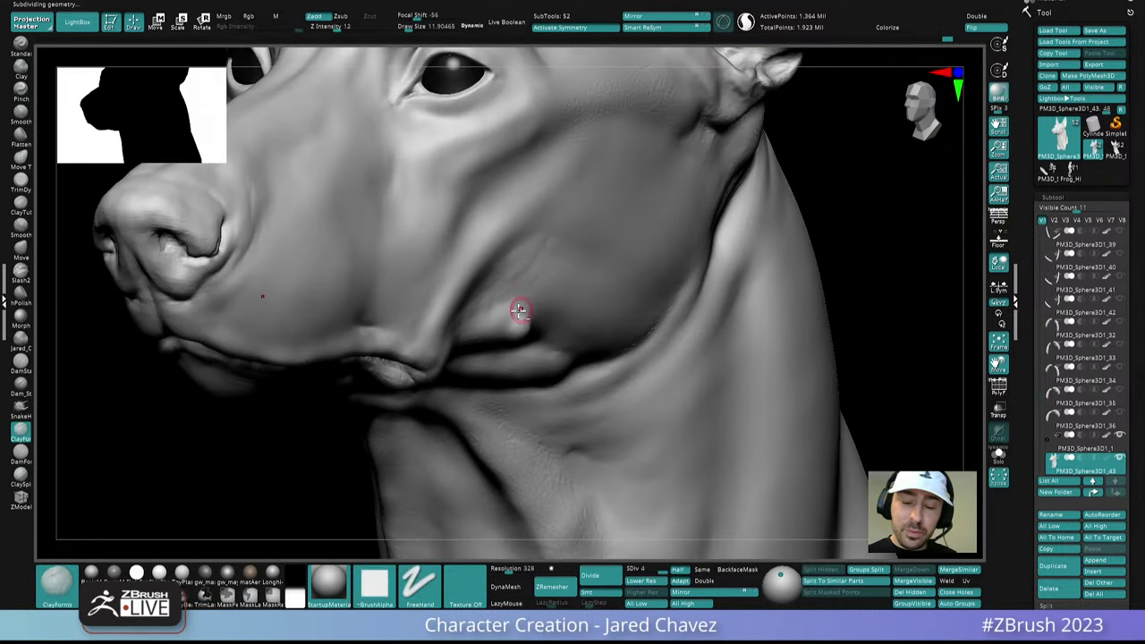
{"action": "right_click_drag", "start_coordinate": [520, 310], "coordinate": [524, 249], "text": "ctrl"}
{"action": "mouse_move", "coordinate": [525, 248]}
{"action": "right_mouse_down"}
{"action": "mouse_move", "coordinate": [555, 233]}
{"action": "mouse_move", "coordinate": [554, 299]}
{"action": "right_mouse_up"}
{"action": "left_click_drag", "start_coordinate": [512, 278], "coordinate": [528, 261], "text": "shift"}
{"action": "right_click_drag", "start_coordinate": [595, 261], "coordinate": [563, 266], "text": "ctrl"}
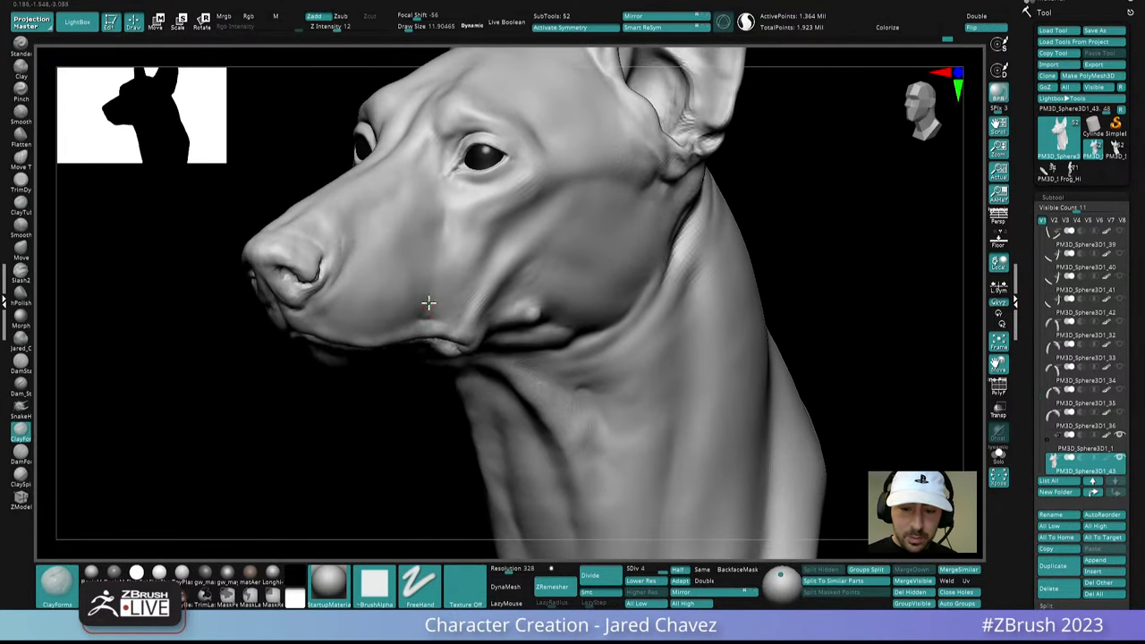
Enlarge the draw size to about 23 and smooth the side of the muzzle ahead of the cheek
{"action": "key", "text": "space"}
{"action": "left_click_drag", "start_coordinate": [427, 302], "coordinate": [434, 302]}
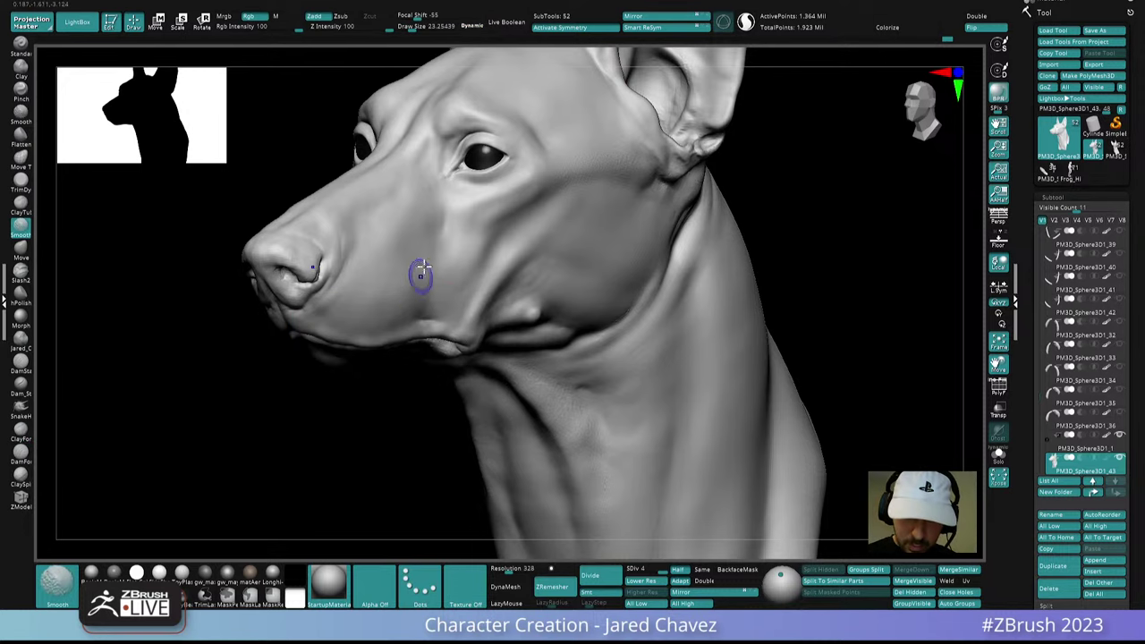
{"action": "mouse_move", "coordinate": [417, 277]}
{"action": "right_mouse_down"}
{"action": "mouse_move", "coordinate": [477, 260]}
{"action": "mouse_move", "coordinate": [447, 283]}
{"action": "right_mouse_up"}
Set the draw size to about 21, then build up and smooth the area beneath the nostril
{"action": "right_click_drag", "start_coordinate": [424, 305], "coordinate": [424, 299]}
{"action": "right_click", "coordinate": [424, 300]}
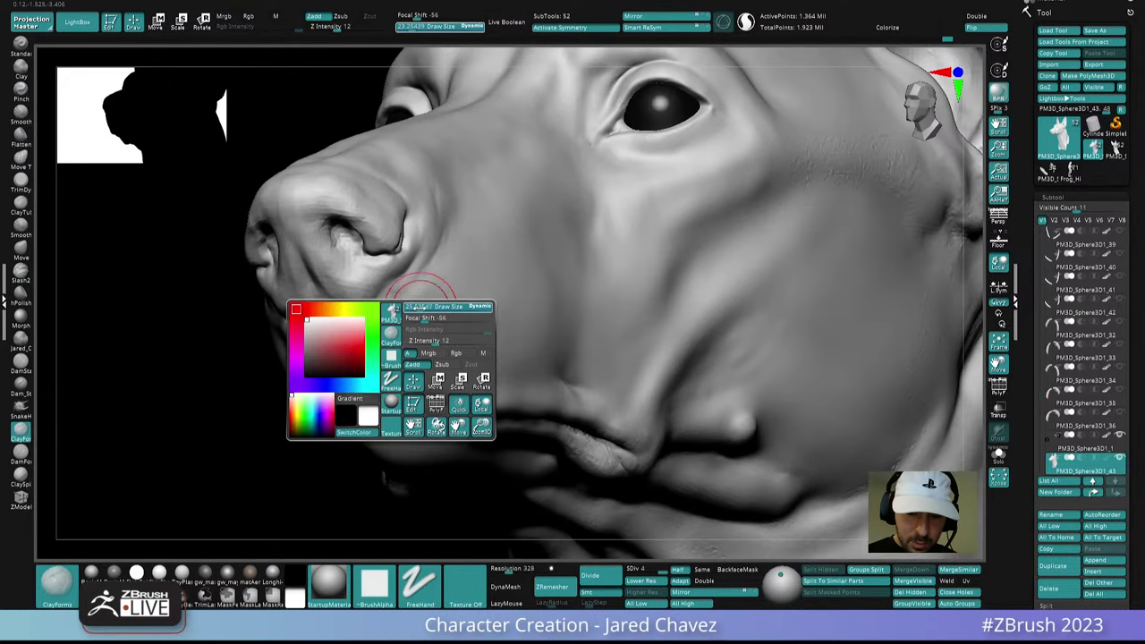
{"action": "left_click_drag", "start_coordinate": [421, 307], "coordinate": [424, 306]}
{"action": "mouse_move", "coordinate": [424, 306]}
{"action": "right_mouse_down"}
{"action": "mouse_move", "coordinate": [396, 241]}
{"action": "mouse_move", "coordinate": [409, 253]}
{"action": "right_mouse_up"}
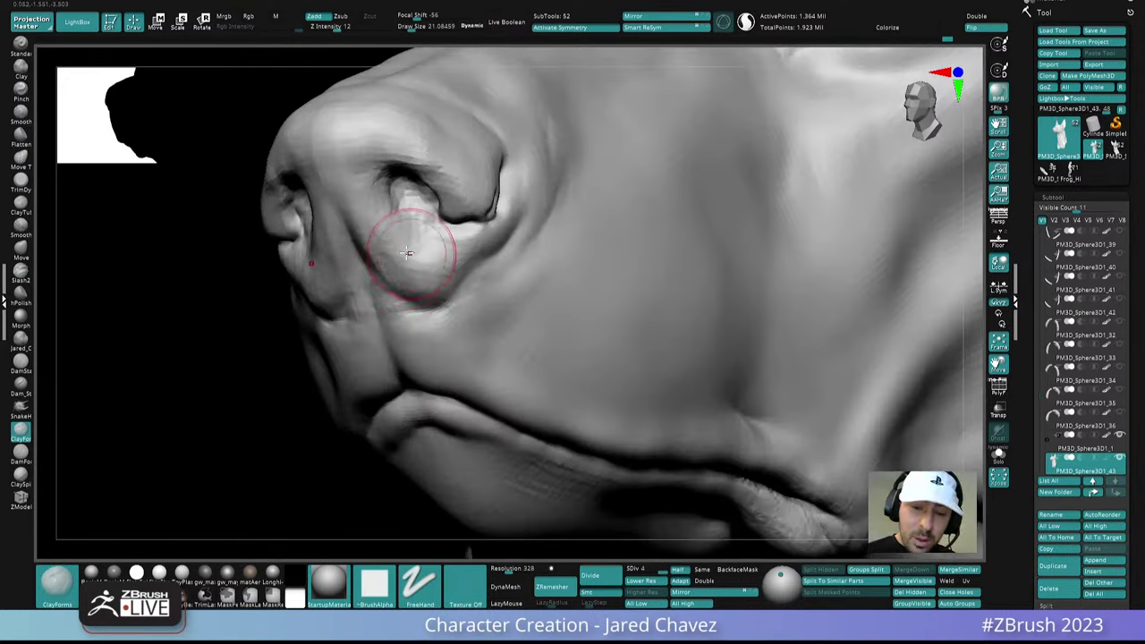
{"action": "left_click_drag", "start_coordinate": [404, 233], "coordinate": [384, 289], "text": "shift"}
{"action": "mouse_move", "coordinate": [447, 309]}
{"action": "right_mouse_down"}
{"action": "mouse_move", "coordinate": [500, 311]}
{"action": "mouse_move", "coordinate": [536, 256]}
{"action": "mouse_move", "coordinate": [558, 361]}
{"action": "mouse_move", "coordinate": [536, 378]}
{"action": "right_mouse_up"}
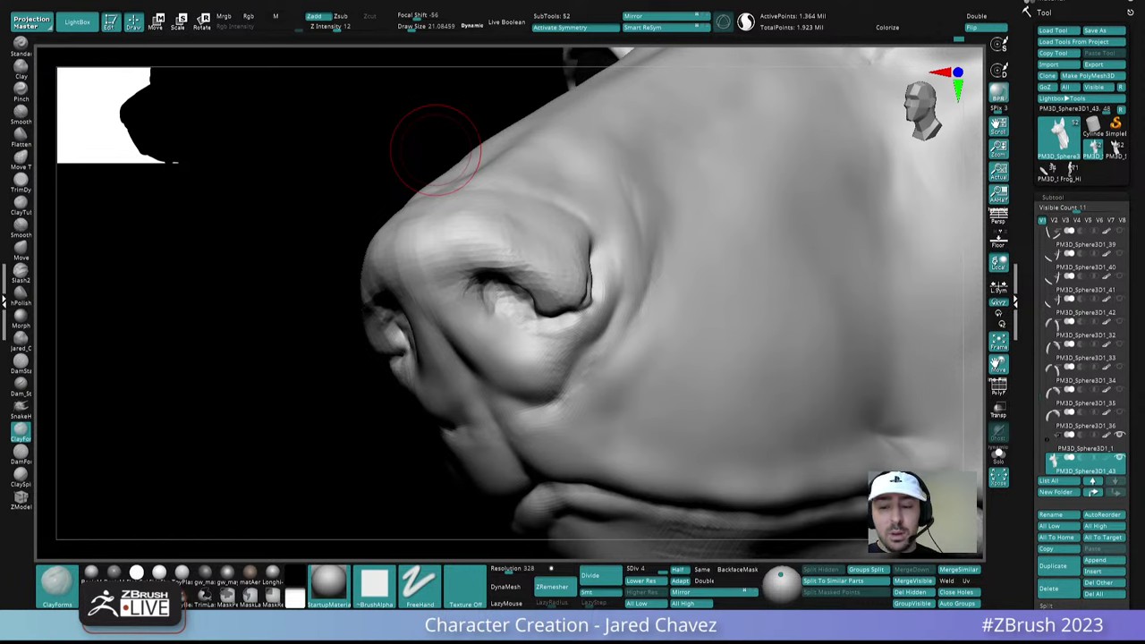
Reduce the ClayForms draw size to about 4.6 and tighten the side slit of the nostril
{"action": "mouse_move", "coordinate": [435, 149]}
{"action": "left_mouse_down"}
{"action": "mouse_move", "coordinate": [631, 263]}
{"action": "mouse_move", "coordinate": [614, 265]}
{"action": "left_mouse_up"}
{"action": "key", "text": "space"}
{"action": "mouse_move", "coordinate": [596, 245]}
{"action": "right_mouse_down", "text": "ctrl"}
{"action": "mouse_move", "coordinate": [603, 258]}
{"action": "mouse_move", "coordinate": [591, 260]}
{"action": "right_mouse_up", "text": "ctrl"}
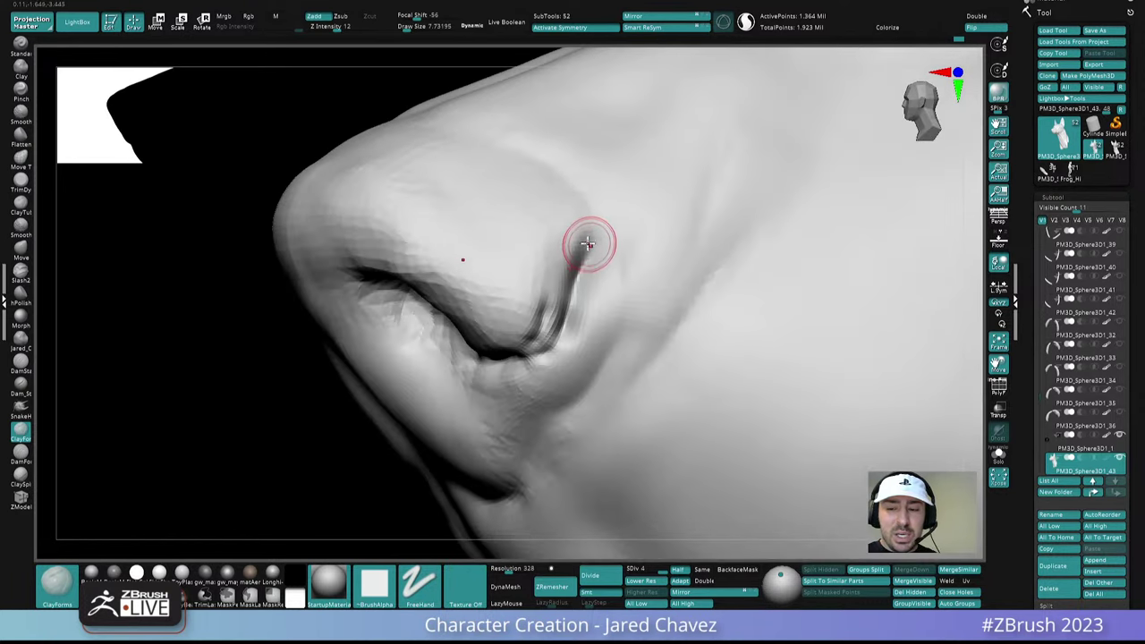
{"action": "key", "text": "space"}
{"action": "left_click_drag", "start_coordinate": [588, 243], "coordinate": [567, 281]}
{"action": "left_click_drag", "start_coordinate": [585, 234], "coordinate": [567, 271]}
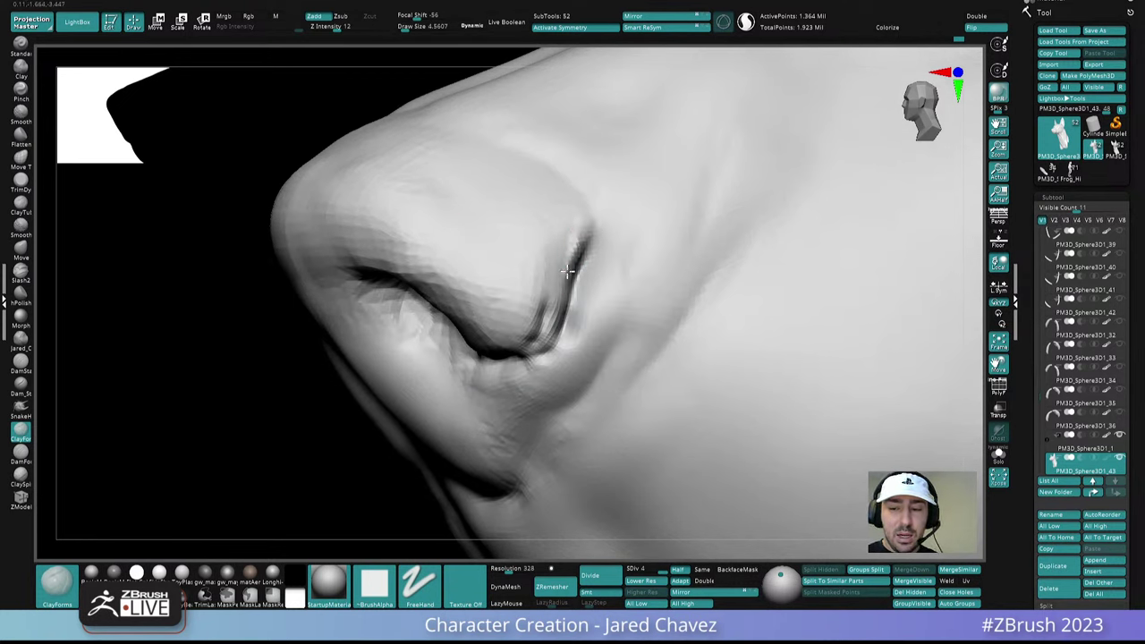
{"action": "right_click_drag", "start_coordinate": [579, 236], "coordinate": [573, 272]}
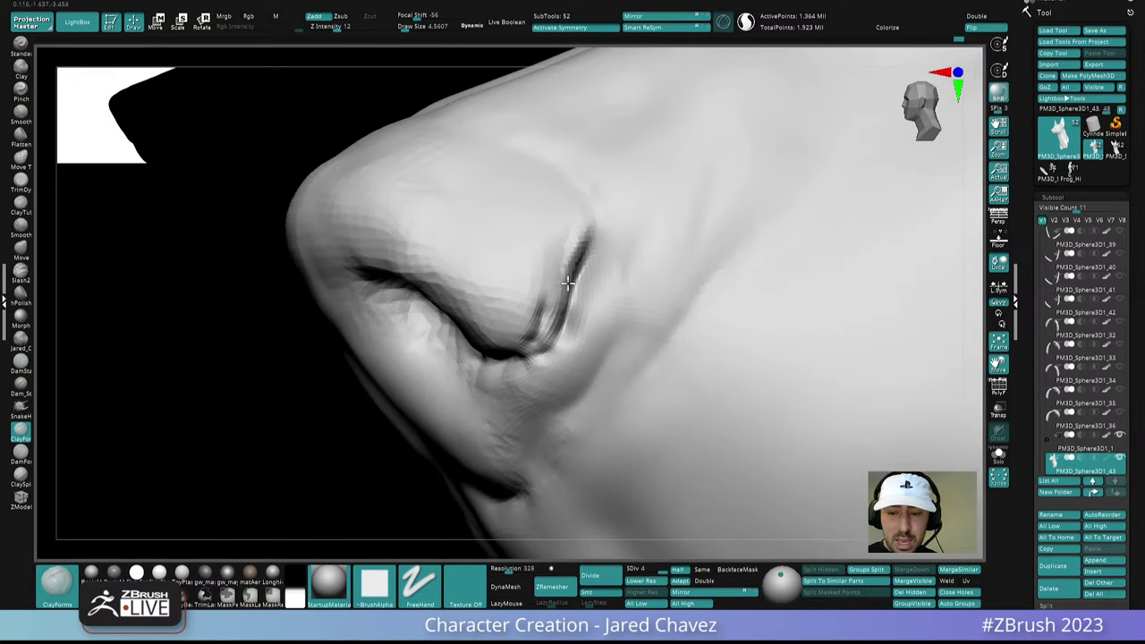
Sharpen the crease of the nostril's side slit with the Standard and DamForms brushes
{"action": "key", "text": "b"}
{"action": "key", "text": "s"}
{"action": "key", "text": "t"}
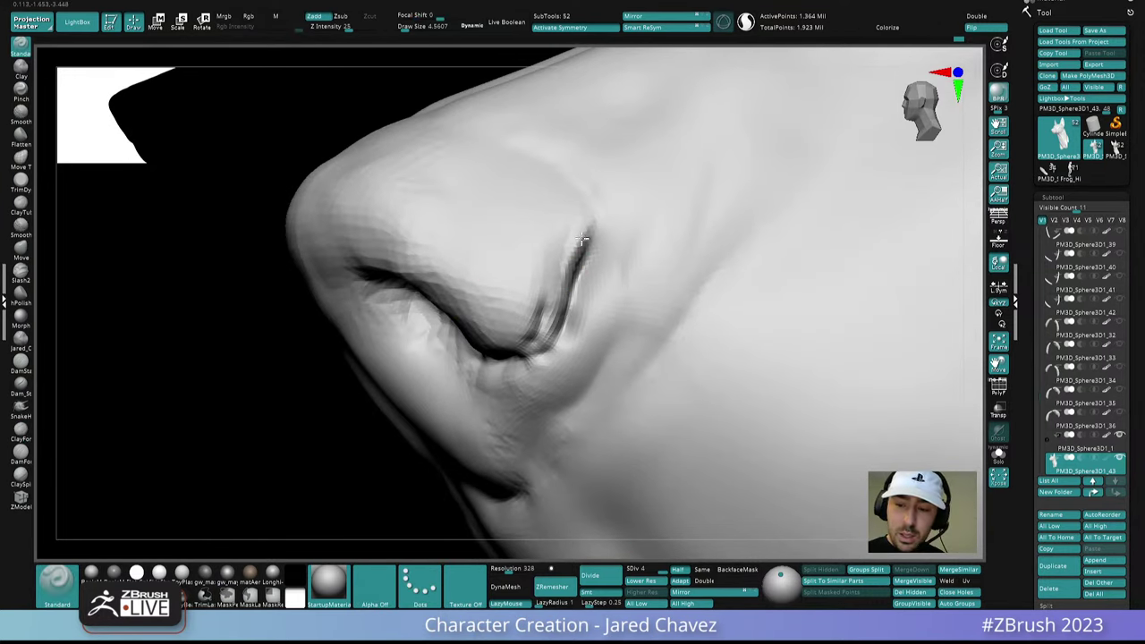
{"action": "mouse_move", "coordinate": [558, 311]}
{"action": "right_mouse_down"}
{"action": "mouse_move", "coordinate": [557, 282]}
{"action": "mouse_move", "coordinate": [523, 318]}
{"action": "mouse_move", "coordinate": [538, 294]}
{"action": "right_mouse_up"}
{"action": "left_click", "coordinate": [22, 455]}
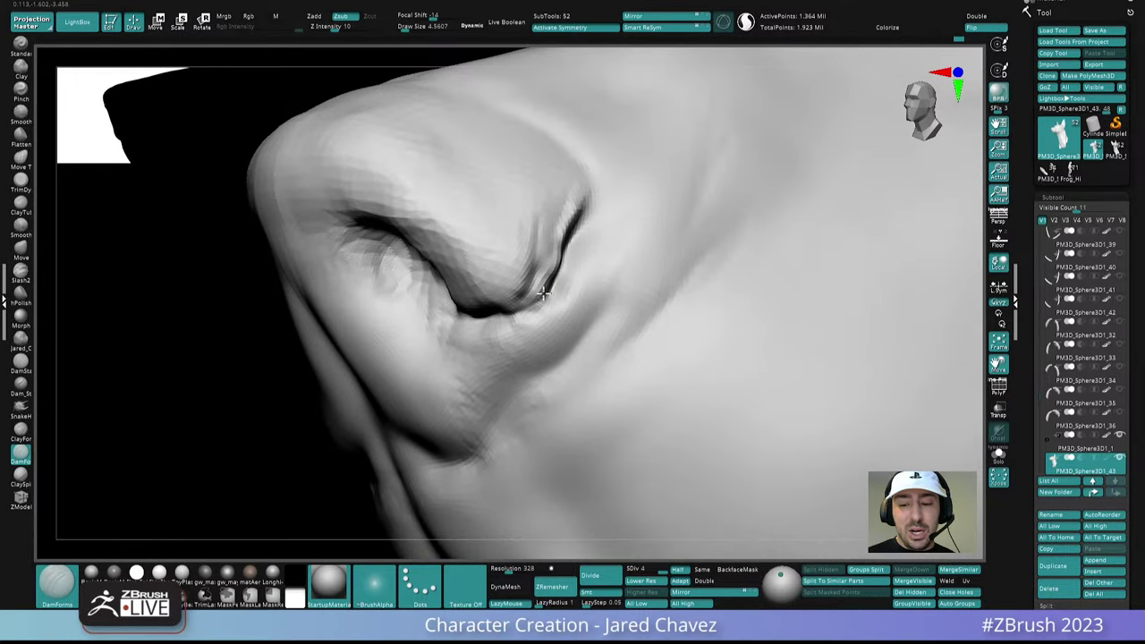
{"action": "right_click_drag", "start_coordinate": [528, 309], "coordinate": [569, 240]}
{"action": "right_click_drag", "start_coordinate": [605, 304], "coordinate": [602, 302]}
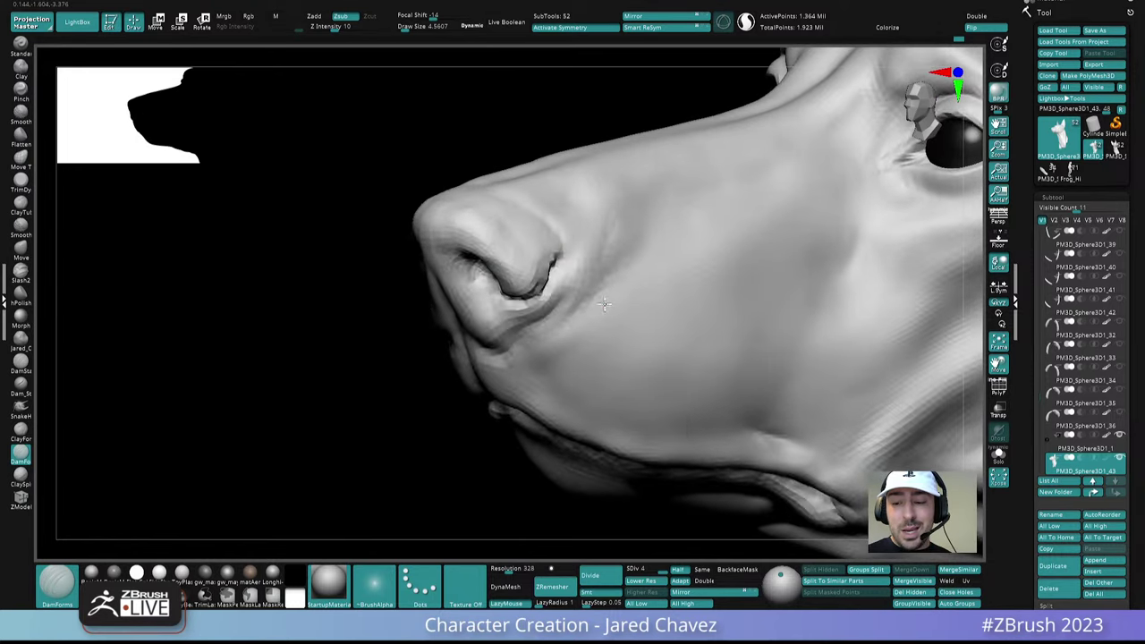
Enlarge the draw size to about 9 and smooth the nostril wing and the surrounding nose surface
{"action": "key", "text": "space"}
{"action": "left_click_drag", "start_coordinate": [600, 299], "coordinate": [600, 288]}
{"action": "key", "text": "shift"}
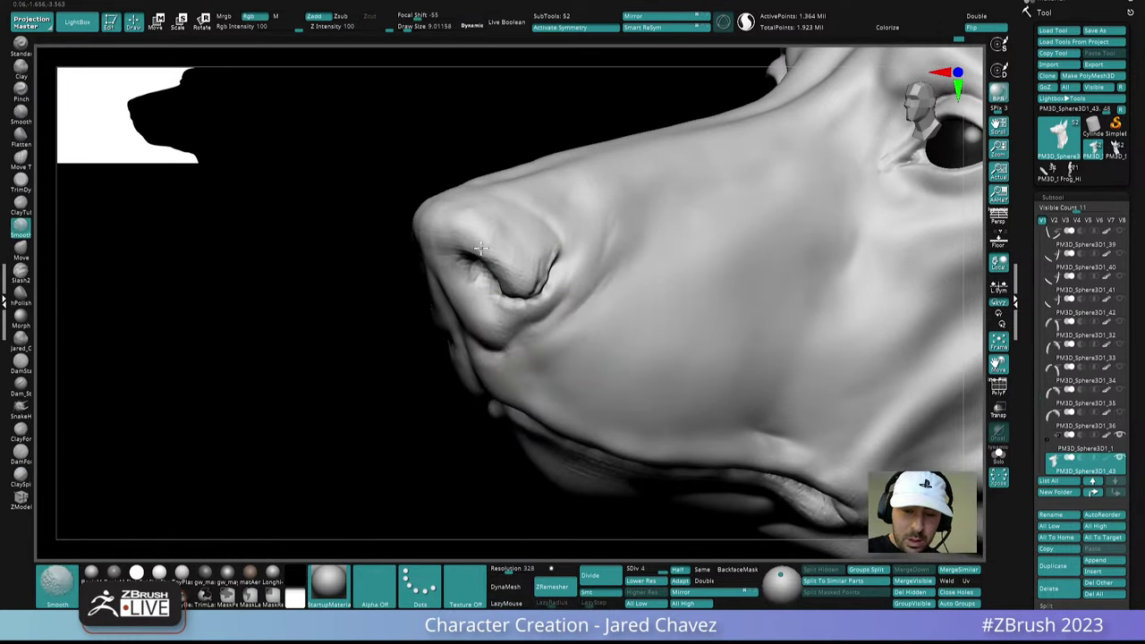
{"action": "right_click_drag", "start_coordinate": [480, 249], "coordinate": [455, 256]}
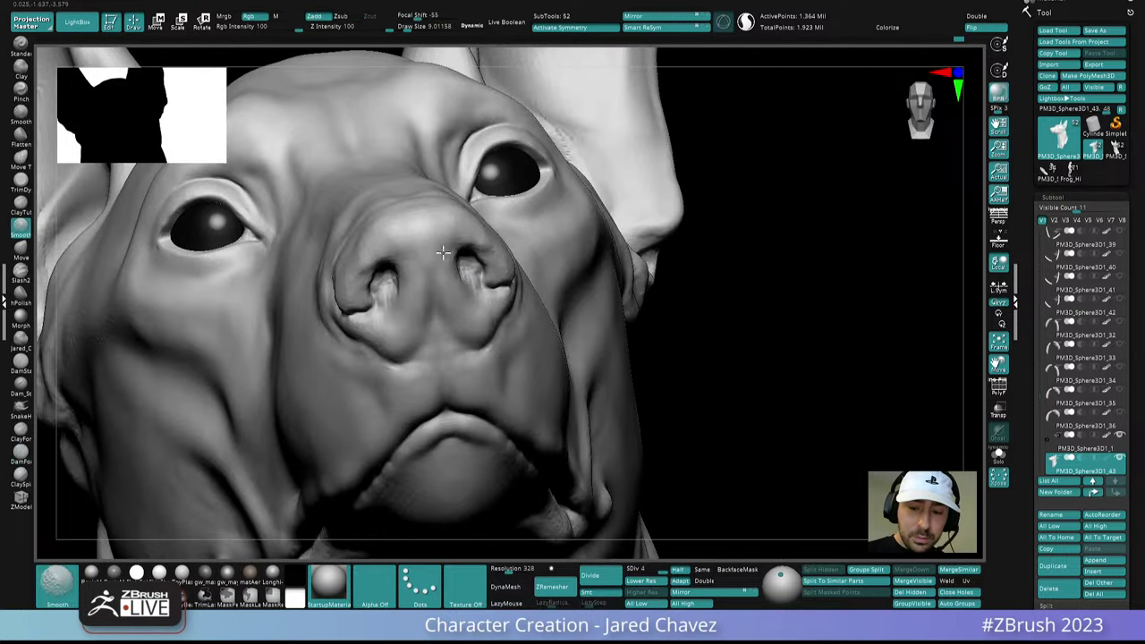
Smooth the nostril openings, the strip between them and the surface beneath the nostril
{"action": "left_click_drag", "start_coordinate": [443, 254], "coordinate": [453, 301], "text": "shift"}
{"action": "left_click_drag", "start_coordinate": [392, 251], "coordinate": [388, 267], "text": "shift"}
{"action": "right_click_drag", "start_coordinate": [510, 254], "coordinate": [375, 257]}
{"action": "left_click_drag", "start_coordinate": [468, 265], "coordinate": [475, 276], "text": "shift"}
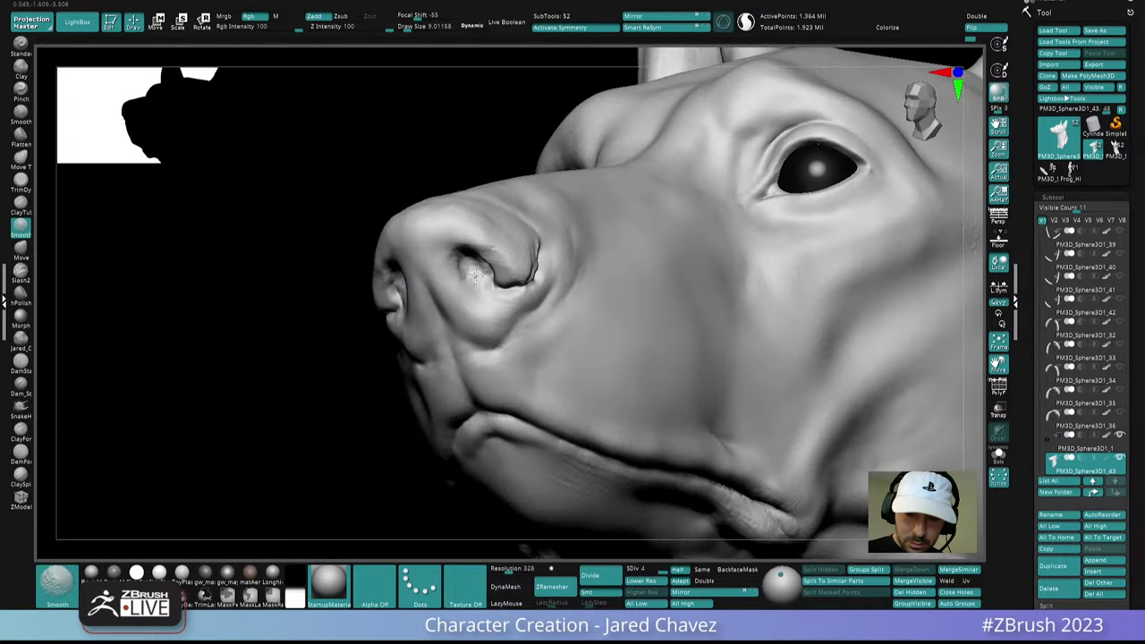
{"action": "mouse_move", "coordinate": [498, 327]}
{"action": "left_mouse_down", "text": "shift"}
{"action": "mouse_move", "coordinate": [497, 338]}
{"action": "mouse_move", "coordinate": [527, 331]}
{"action": "left_mouse_up", "text": "shift"}
Sharpen the crease around the nostril's lower edge and the central groove below the nose with the DamForms brush
{"action": "right_click_drag", "start_coordinate": [531, 351], "coordinate": [517, 319]}
{"action": "left_click_drag", "start_coordinate": [517, 320], "coordinate": [498, 349]}
{"action": "right_click_drag", "start_coordinate": [465, 336], "coordinate": [540, 319]}
{"action": "left_click_drag", "start_coordinate": [541, 318], "coordinate": [516, 346]}
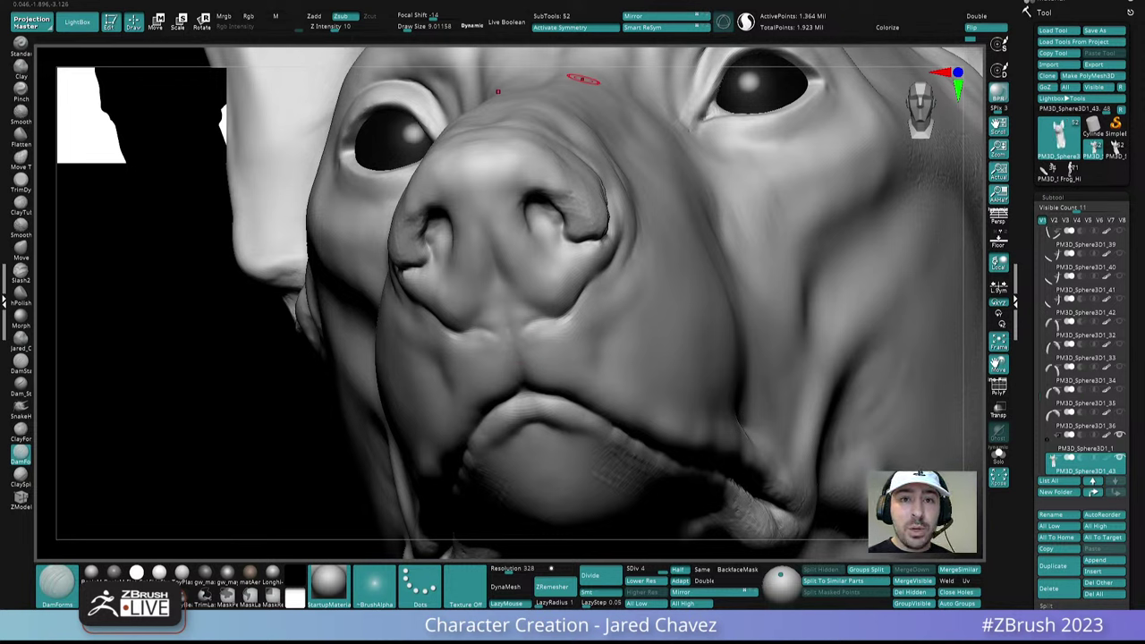
{"action": "mouse_move", "coordinate": [583, 79]}
{"action": "right_mouse_down"}
{"action": "mouse_move", "coordinate": [540, 343]}
{"action": "mouse_move", "coordinate": [548, 288]}
{"action": "mouse_move", "coordinate": [501, 269]}
{"action": "mouse_move", "coordinate": [515, 247]}
{"action": "mouse_move", "coordinate": [499, 259]}
{"action": "right_mouse_up"}
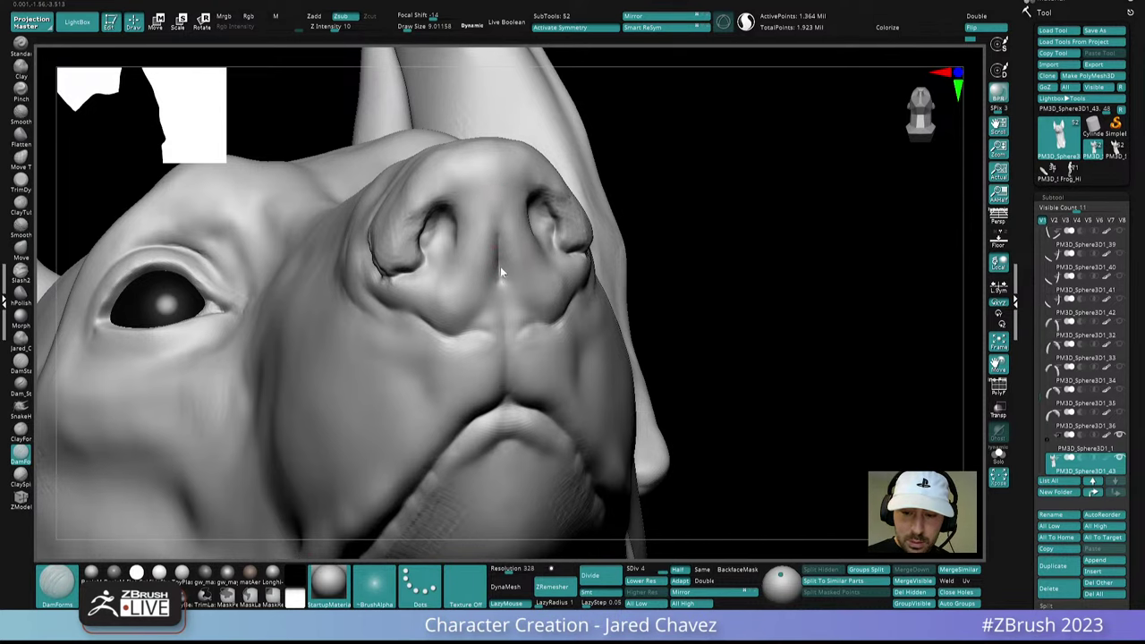
{"action": "right_click_drag", "start_coordinate": [500, 267], "coordinate": [603, 335]}
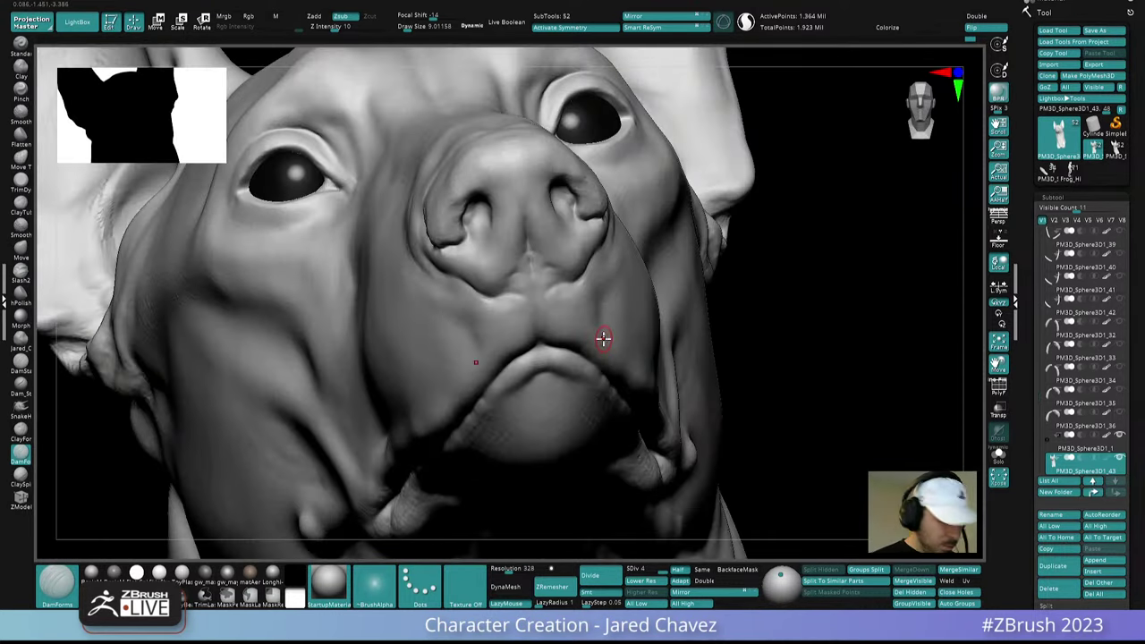
Switch to the ClaySpin brush and add volume to the lower nose pad beside the central groove
{"action": "left_click", "coordinate": [20, 476]}
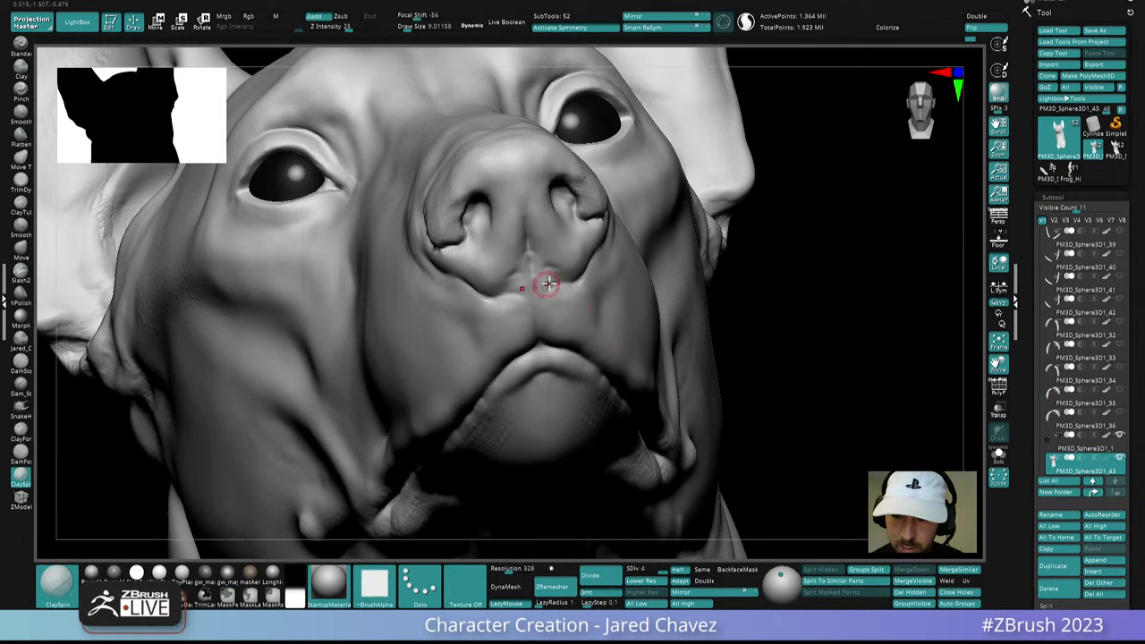
{"action": "mouse_move", "coordinate": [549, 284]}
{"action": "left_mouse_down"}
{"action": "mouse_move", "coordinate": [561, 279]}
{"action": "mouse_move", "coordinate": [546, 260]}
{"action": "left_mouse_up"}
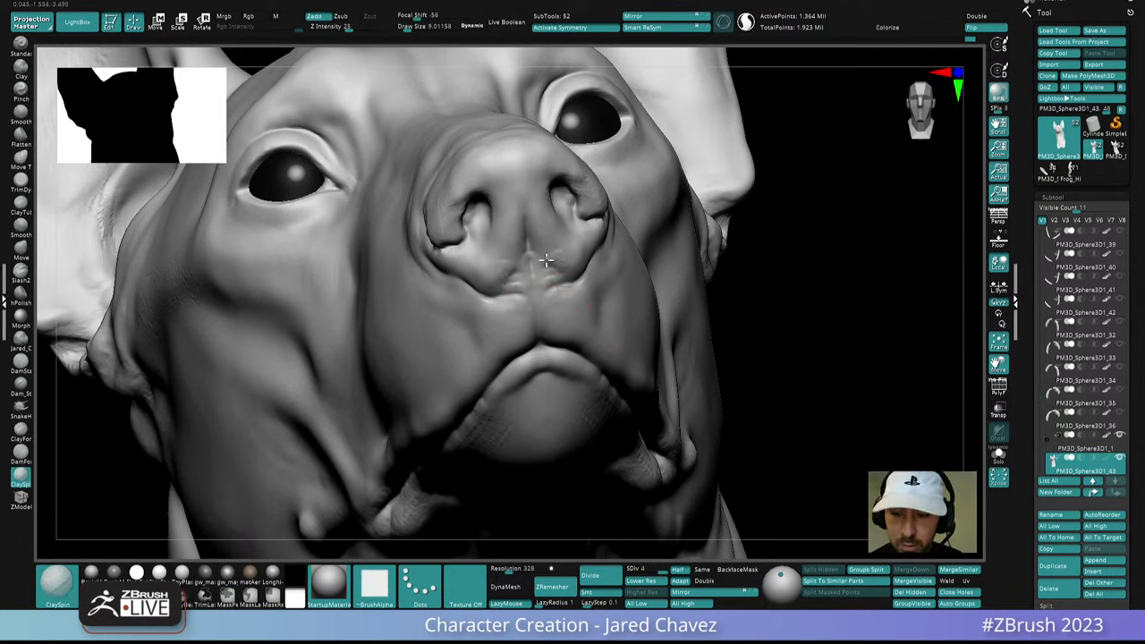
{"action": "mouse_move", "coordinate": [562, 234]}
{"action": "right_mouse_down"}
{"action": "mouse_move", "coordinate": [557, 251]}
{"action": "mouse_move", "coordinate": [581, 261]}
{"action": "mouse_move", "coordinate": [556, 252]}
{"action": "right_mouse_up"}
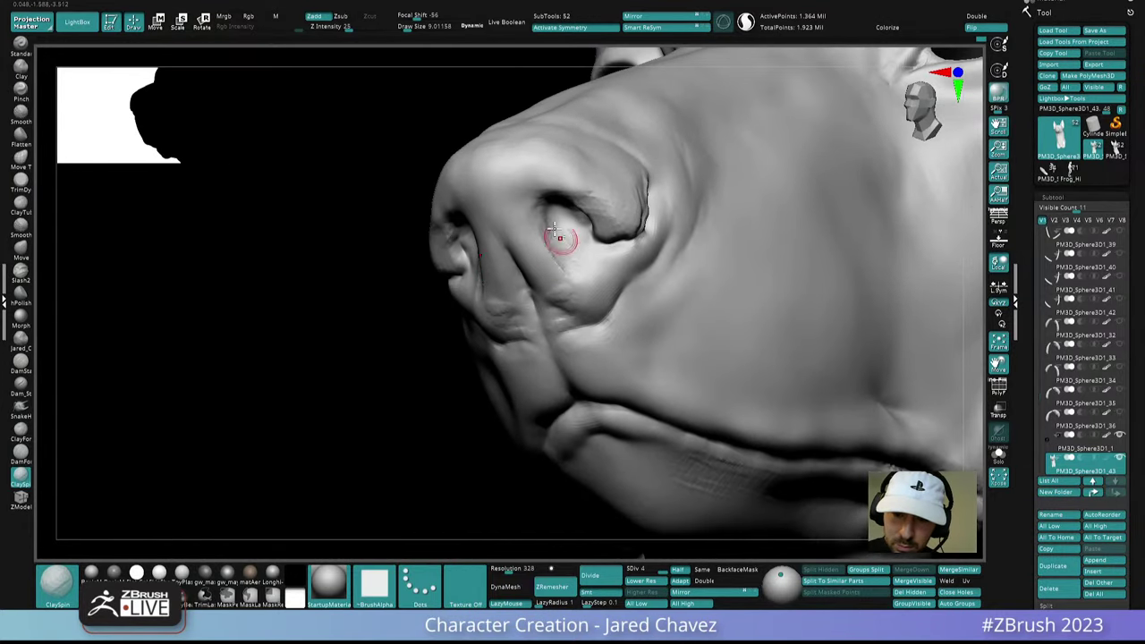
Switch to the ClayForms brush at a draw size of about 11.9 and build up the nostril's inner wall
{"action": "left_click", "coordinate": [20, 432]}
{"action": "right_click_drag", "start_coordinate": [570, 243], "coordinate": [566, 240]}
{"action": "key", "text": "space"}
{"action": "left_click_drag", "start_coordinate": [565, 240], "coordinate": [543, 208]}
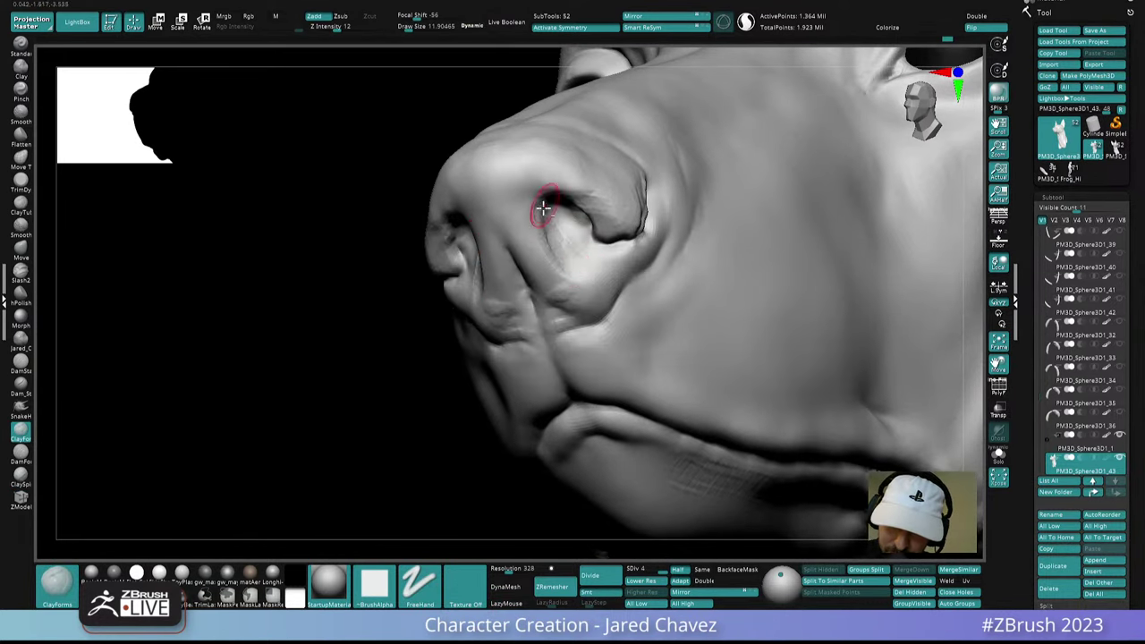
{"action": "left_click_drag", "start_coordinate": [586, 277], "coordinate": [542, 215]}
{"action": "mouse_move", "coordinate": [582, 248]}
{"action": "left_mouse_down"}
{"action": "mouse_move", "coordinate": [570, 238]}
{"action": "mouse_move", "coordinate": [586, 254]}
{"action": "left_mouse_up"}
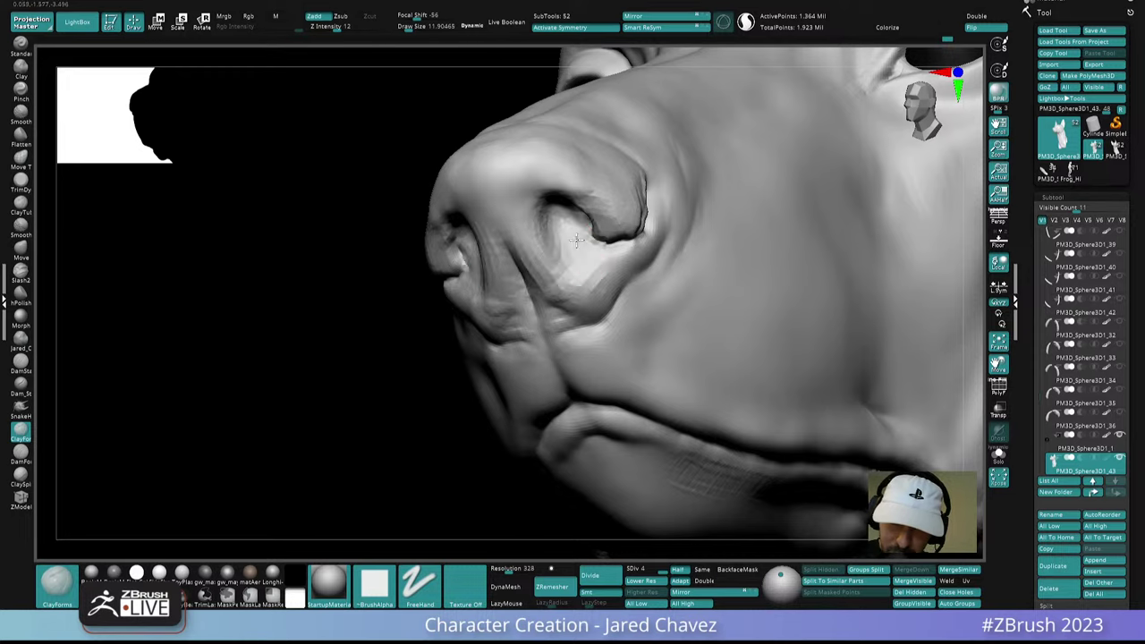
Build up the top front of the nose along its centreline with ClayForms strokes
{"action": "mouse_move", "coordinate": [529, 271]}
{"action": "right_mouse_down"}
{"action": "mouse_move", "coordinate": [555, 225]}
{"action": "mouse_move", "coordinate": [587, 237]}
{"action": "mouse_move", "coordinate": [583, 257]}
{"action": "right_mouse_up"}
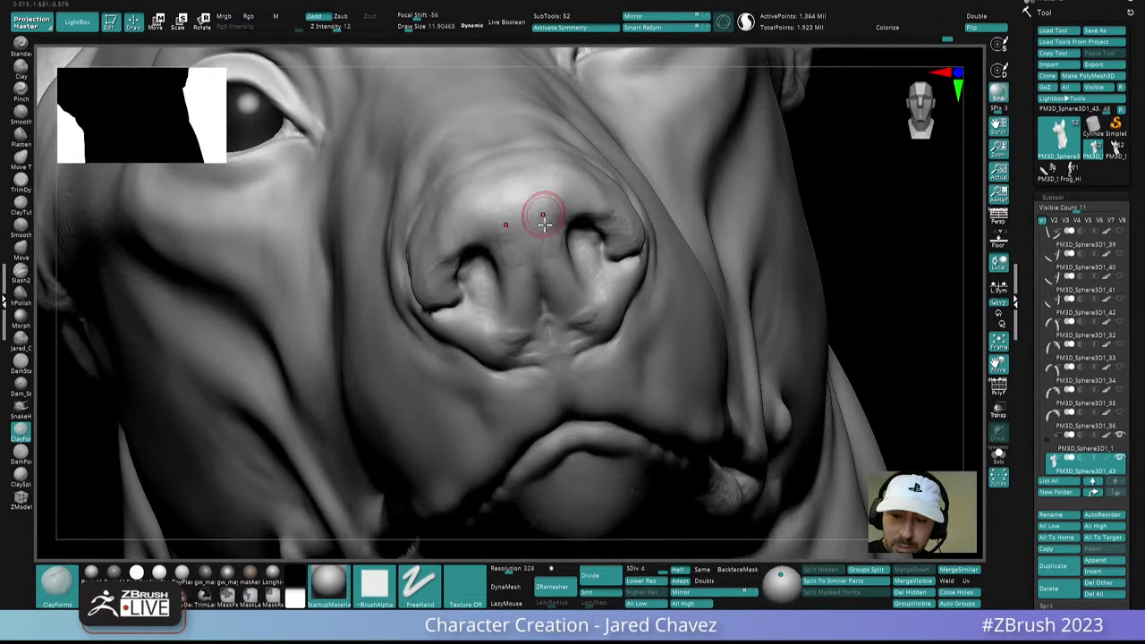
{"action": "right_click_drag", "start_coordinate": [537, 214], "coordinate": [553, 244]}
{"action": "left_click_drag", "start_coordinate": [537, 230], "coordinate": [542, 245]}
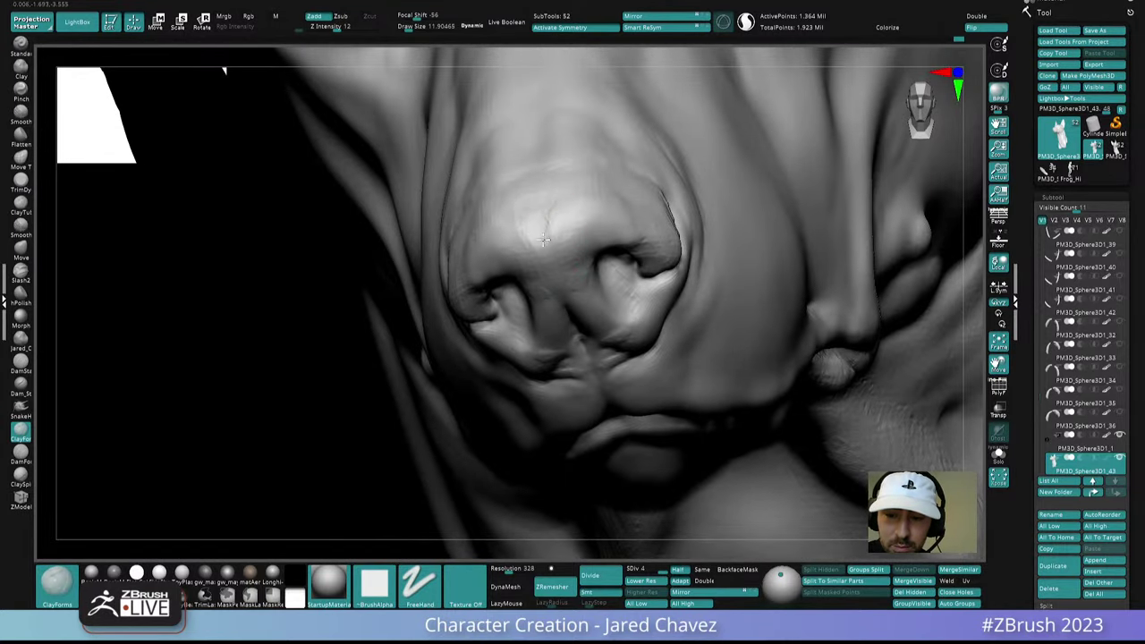
{"action": "mouse_move", "coordinate": [571, 256]}
{"action": "right_mouse_down", "text": "ctrl"}
{"action": "mouse_move", "coordinate": [524, 102]}
{"action": "mouse_move", "coordinate": [621, 296]}
{"action": "mouse_move", "coordinate": [713, 317]}
{"action": "mouse_move", "coordinate": [697, 344]}
{"action": "right_mouse_up", "text": "ctrl"}
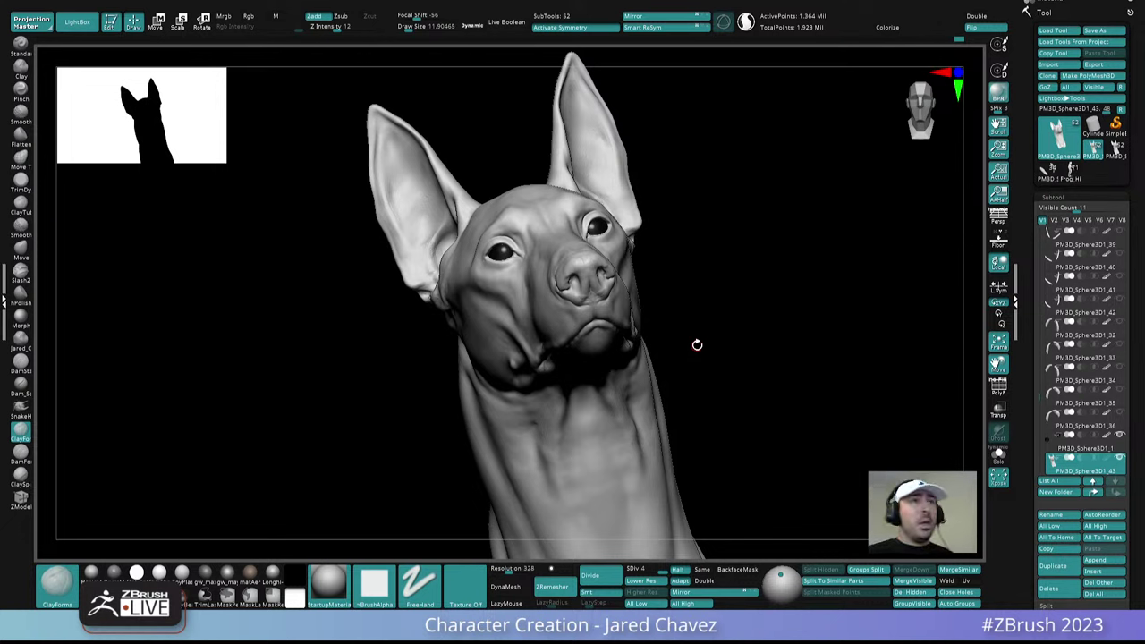
{"action": "left_click_drag", "start_coordinate": [697, 344], "coordinate": [580, 234]}
{"action": "mouse_move", "coordinate": [580, 237]}
{"action": "right_mouse_down", "text": "ctrl"}
{"action": "mouse_move", "coordinate": [637, 409]}
{"action": "mouse_move", "coordinate": [586, 269]}
{"action": "right_mouse_up", "text": "ctrl"}
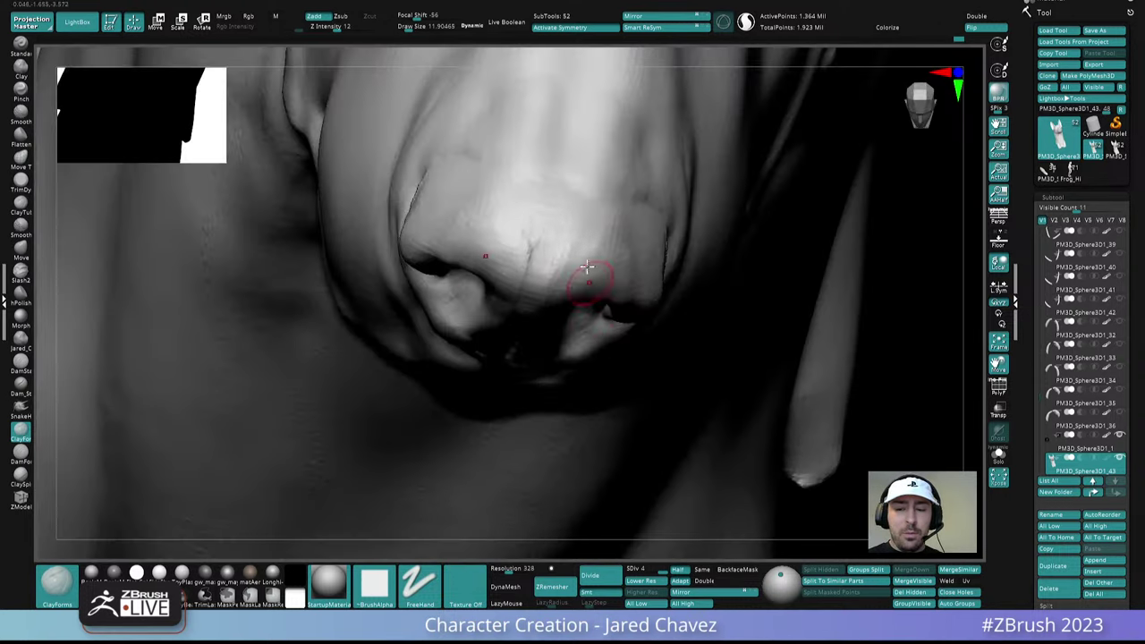
{"action": "left_click_drag", "start_coordinate": [552, 240], "coordinate": [524, 289]}
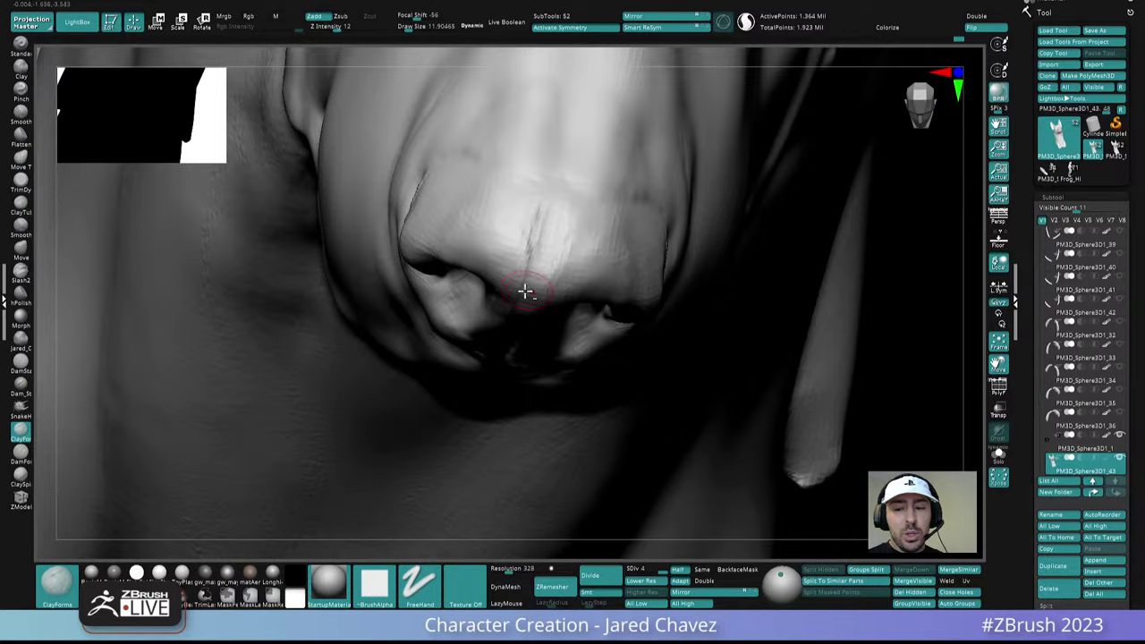
Reshape and smooth the top of the nose and the upper surface of the nostril wing
{"action": "right_click_drag", "start_coordinate": [524, 289], "coordinate": [543, 233]}
{"action": "left_click_drag", "start_coordinate": [542, 233], "coordinate": [524, 263], "text": "shift"}
{"action": "left_click_drag", "start_coordinate": [486, 217], "coordinate": [589, 244]}
{"action": "mouse_move", "coordinate": [654, 262]}
{"action": "left_mouse_down"}
{"action": "mouse_move", "coordinate": [672, 255]}
{"action": "mouse_move", "coordinate": [623, 272]}
{"action": "left_mouse_up"}
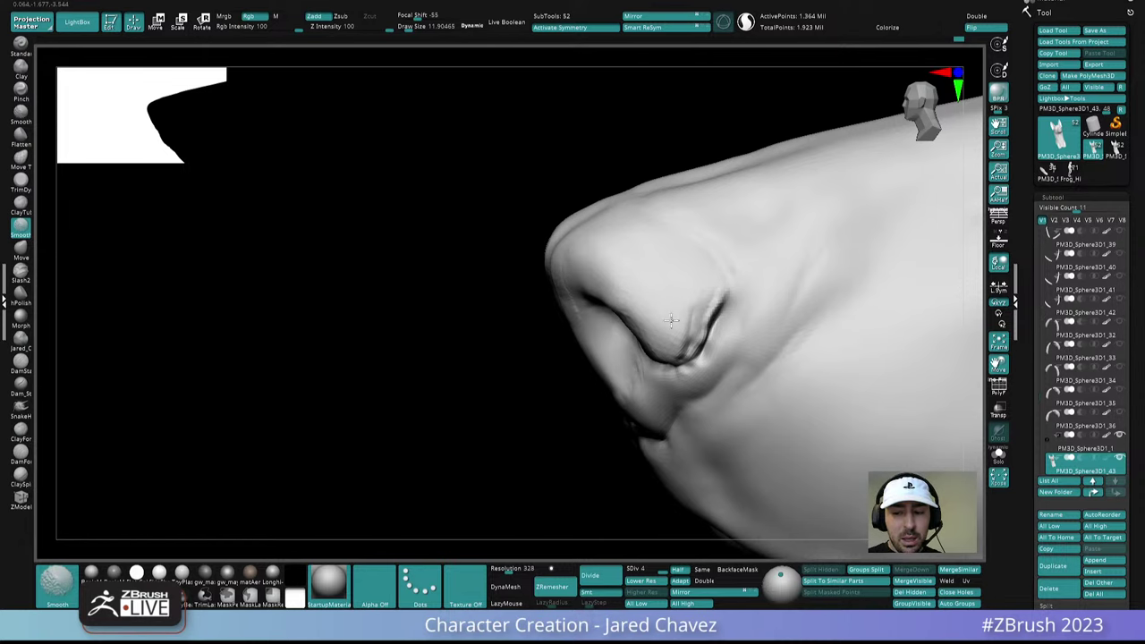
{"action": "left_click_drag", "start_coordinate": [672, 320], "coordinate": [664, 288], "text": "shift"}
Reduce the draw size to about 10.4 and smooth the upper rim and wing of the nostril
{"action": "mouse_move", "coordinate": [703, 289]}
{"action": "right_mouse_down", "text": "ctrl"}
{"action": "mouse_move", "coordinate": [708, 258]}
{"action": "mouse_move", "coordinate": [729, 246]}
{"action": "right_mouse_up", "text": "ctrl"}
{"action": "right_click_drag", "start_coordinate": [701, 311], "coordinate": [724, 294]}
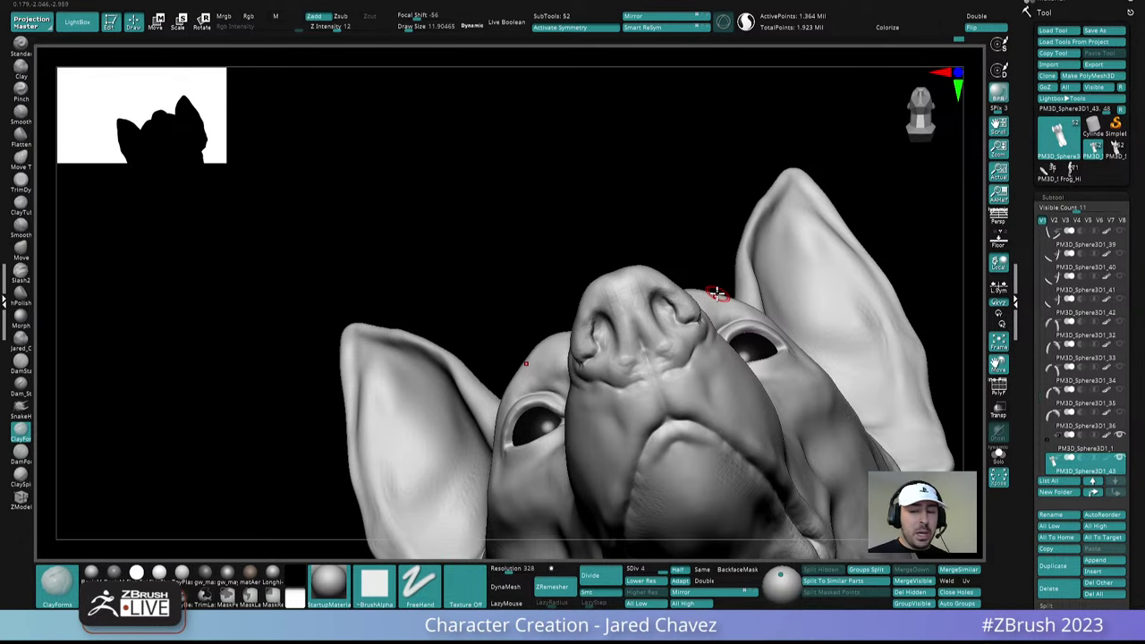
{"action": "mouse_move", "coordinate": [716, 294]}
{"action": "left_mouse_down"}
{"action": "mouse_move", "coordinate": [639, 309]}
{"action": "mouse_move", "coordinate": [594, 293]}
{"action": "mouse_move", "coordinate": [567, 312]}
{"action": "left_mouse_up"}
{"action": "key", "text": "space"}
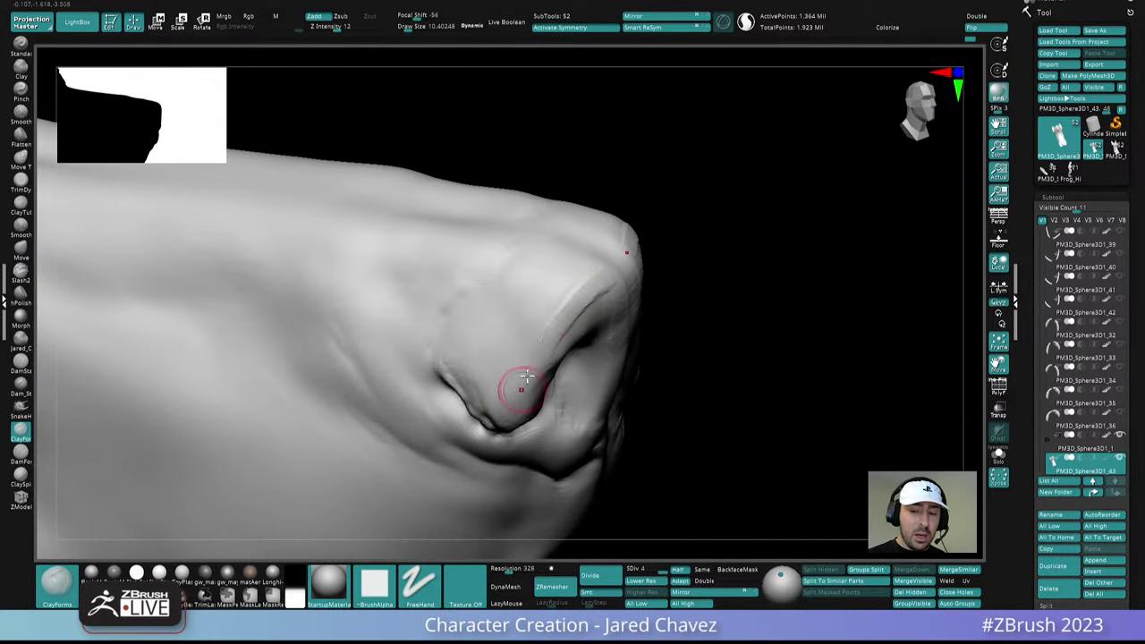
{"action": "right_click_drag", "start_coordinate": [584, 297], "coordinate": [598, 323]}
{"action": "left_click_drag", "start_coordinate": [576, 269], "coordinate": [515, 374], "text": "shift"}
{"action": "mouse_move", "coordinate": [535, 338]}
{"action": "right_mouse_down", "text": "shift"}
{"action": "mouse_move", "coordinate": [603, 243]}
{"action": "mouse_move", "coordinate": [611, 307]}
{"action": "right_mouse_up", "text": "shift"}
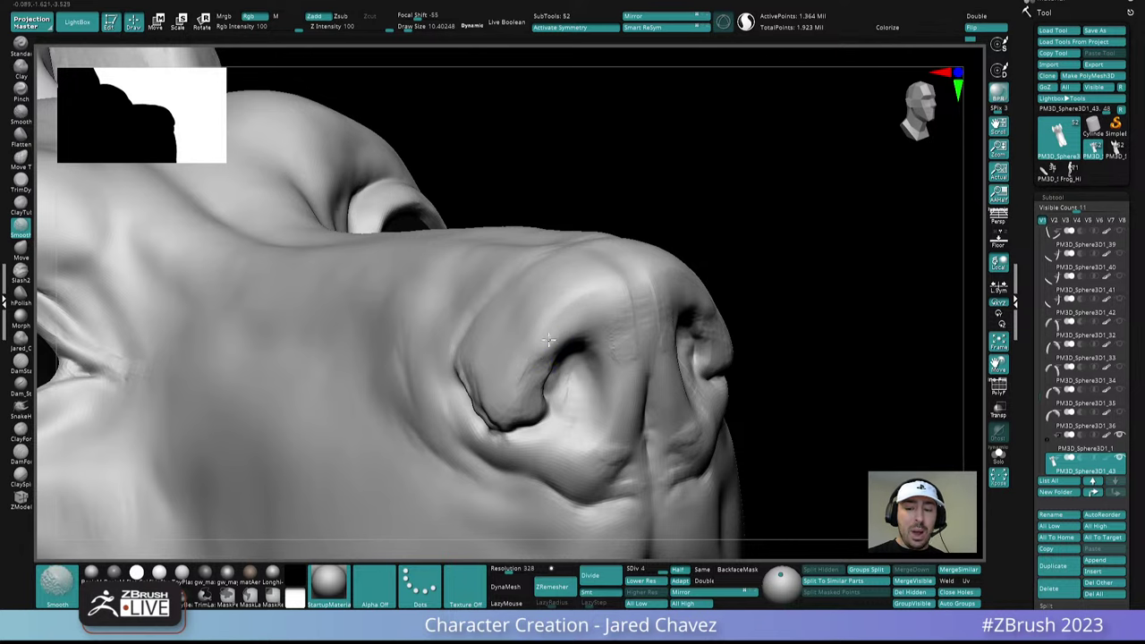
Shape the inside of the nostril with ClayForms strokes along its inner walls
{"action": "mouse_move", "coordinate": [604, 331]}
{"action": "right_mouse_down"}
{"action": "mouse_move", "coordinate": [639, 268]}
{"action": "mouse_move", "coordinate": [680, 296]}
{"action": "mouse_move", "coordinate": [686, 366]}
{"action": "mouse_move", "coordinate": [597, 309]}
{"action": "right_mouse_up"}
{"action": "left_click_drag", "start_coordinate": [597, 308], "coordinate": [598, 361]}
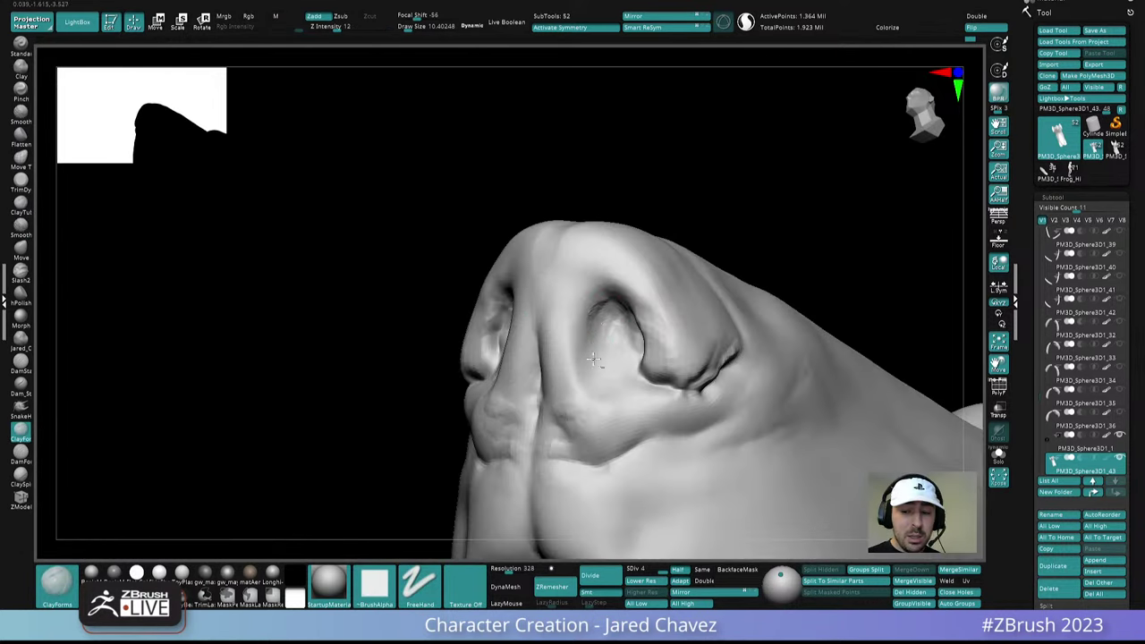
{"action": "mouse_move", "coordinate": [594, 368]}
{"action": "right_mouse_down"}
{"action": "mouse_move", "coordinate": [546, 376]}
{"action": "mouse_move", "coordinate": [555, 349]}
{"action": "right_mouse_up"}
{"action": "left_click_drag", "start_coordinate": [619, 318], "coordinate": [608, 361]}
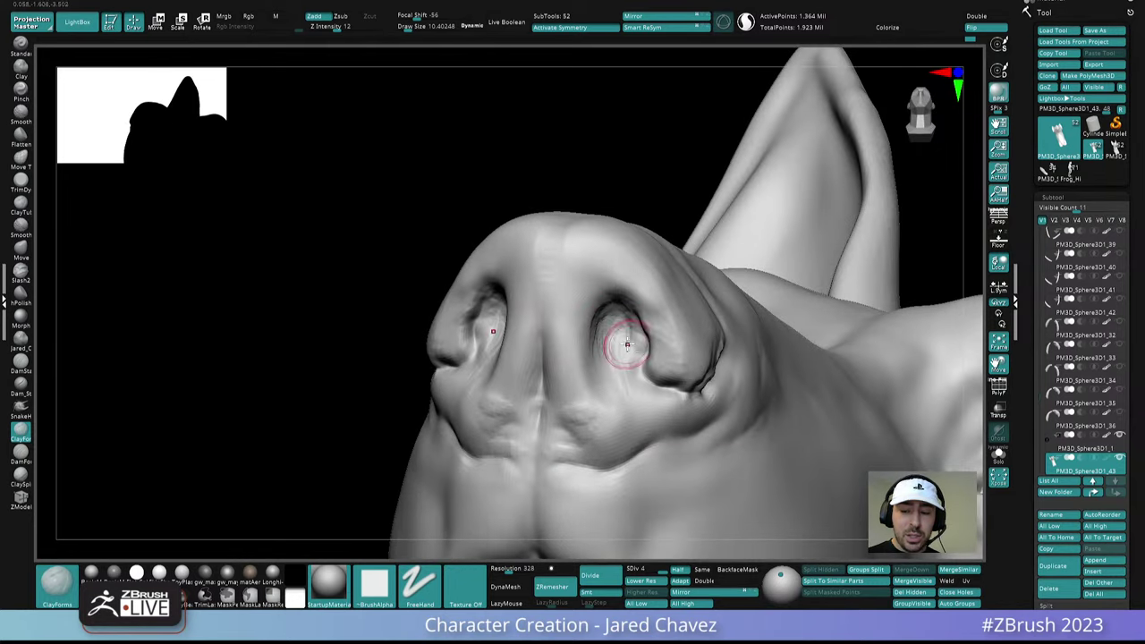
{"action": "right_click_drag", "start_coordinate": [618, 346], "coordinate": [632, 259]}
{"action": "left_click_drag", "start_coordinate": [632, 316], "coordinate": [644, 343]}
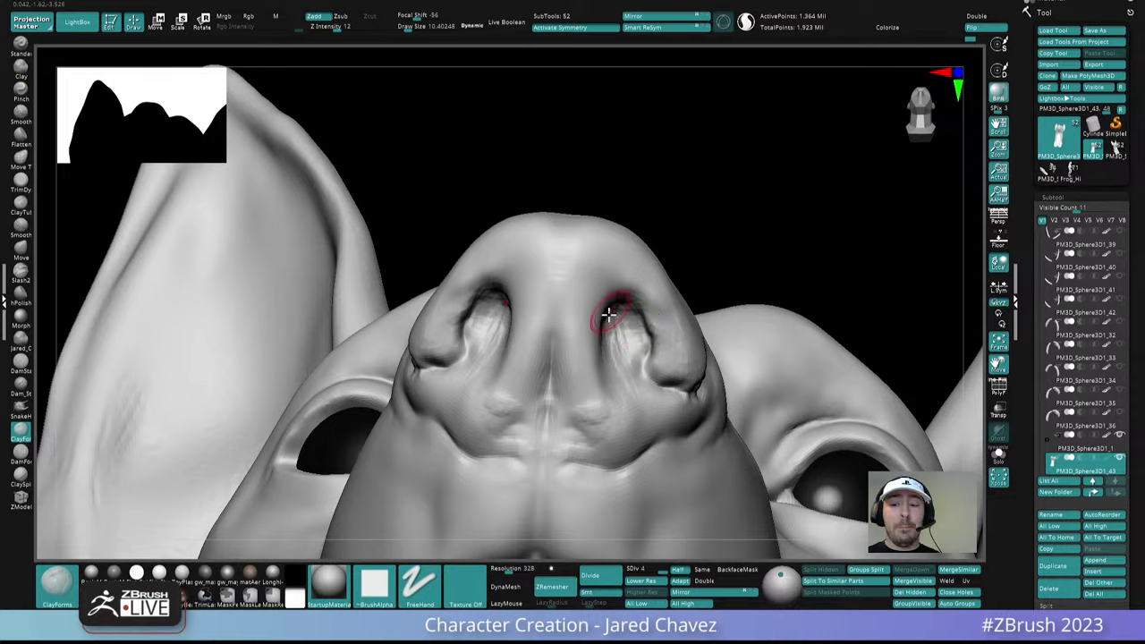
Reduce the ClayForms draw size to about 7.7 and build up the rim above the nostril opening
{"action": "right_click_drag", "start_coordinate": [608, 314], "coordinate": [588, 331]}
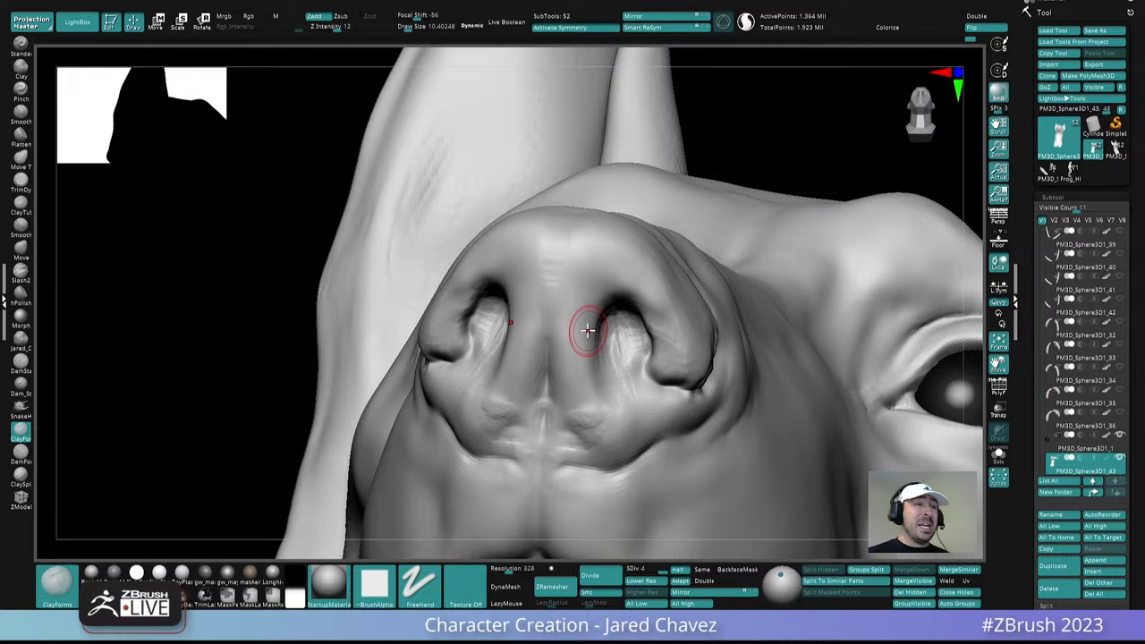
{"action": "right_click_drag", "start_coordinate": [588, 332], "coordinate": [671, 362]}
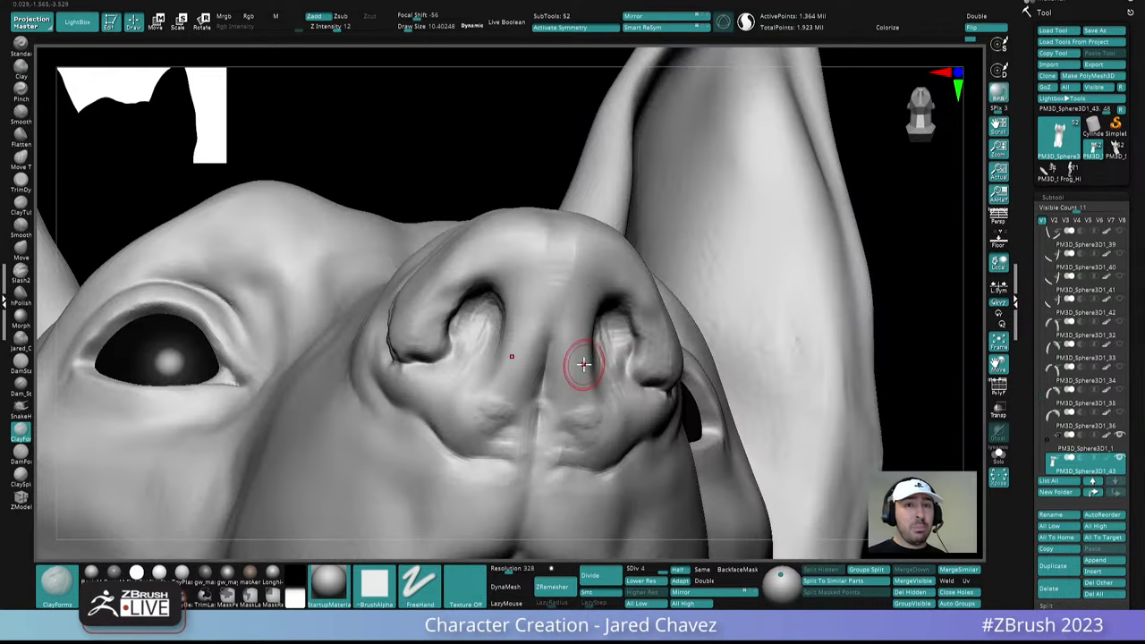
{"action": "mouse_move", "coordinate": [584, 364]}
{"action": "right_mouse_down"}
{"action": "mouse_move", "coordinate": [563, 359]}
{"action": "mouse_move", "coordinate": [571, 324]}
{"action": "right_mouse_up"}
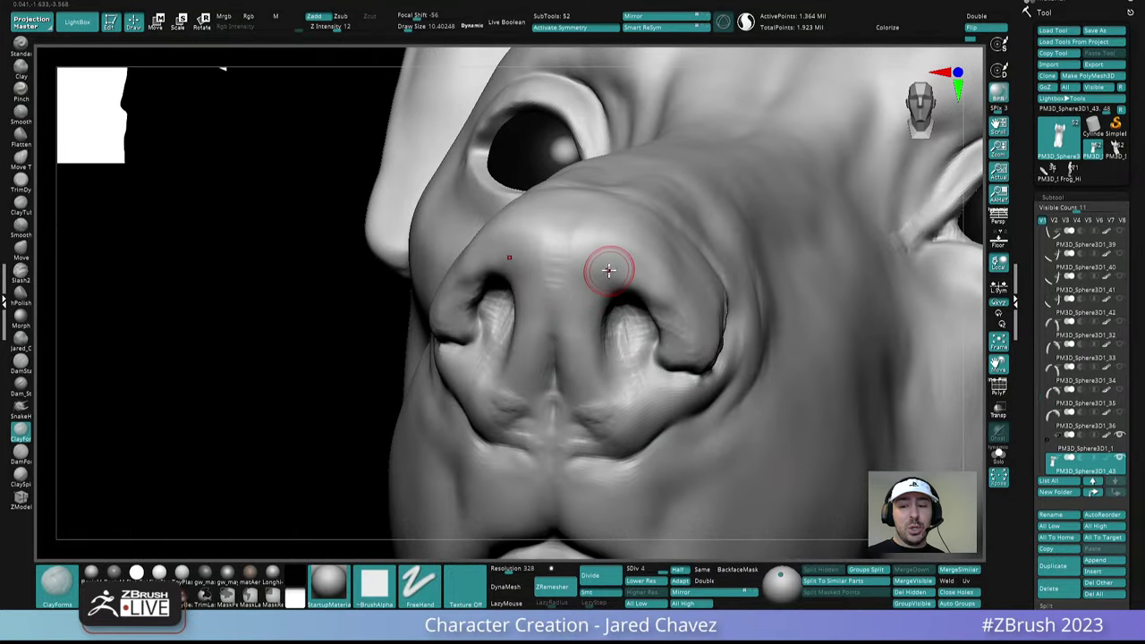
{"action": "right_click_drag", "start_coordinate": [609, 271], "coordinate": [584, 333]}
{"action": "key", "text": "space"}
{"action": "mouse_move", "coordinate": [605, 270]}
{"action": "left_mouse_down"}
{"action": "mouse_move", "coordinate": [624, 255]}
{"action": "mouse_move", "coordinate": [607, 257]}
{"action": "left_mouse_up"}
{"action": "mouse_move", "coordinate": [606, 243]}
{"action": "right_mouse_down"}
{"action": "mouse_move", "coordinate": [611, 291]}
{"action": "mouse_move", "coordinate": [606, 282]}
{"action": "mouse_move", "coordinate": [581, 294]}
{"action": "mouse_move", "coordinate": [631, 312]}
{"action": "mouse_move", "coordinate": [647, 258]}
{"action": "right_mouse_up"}
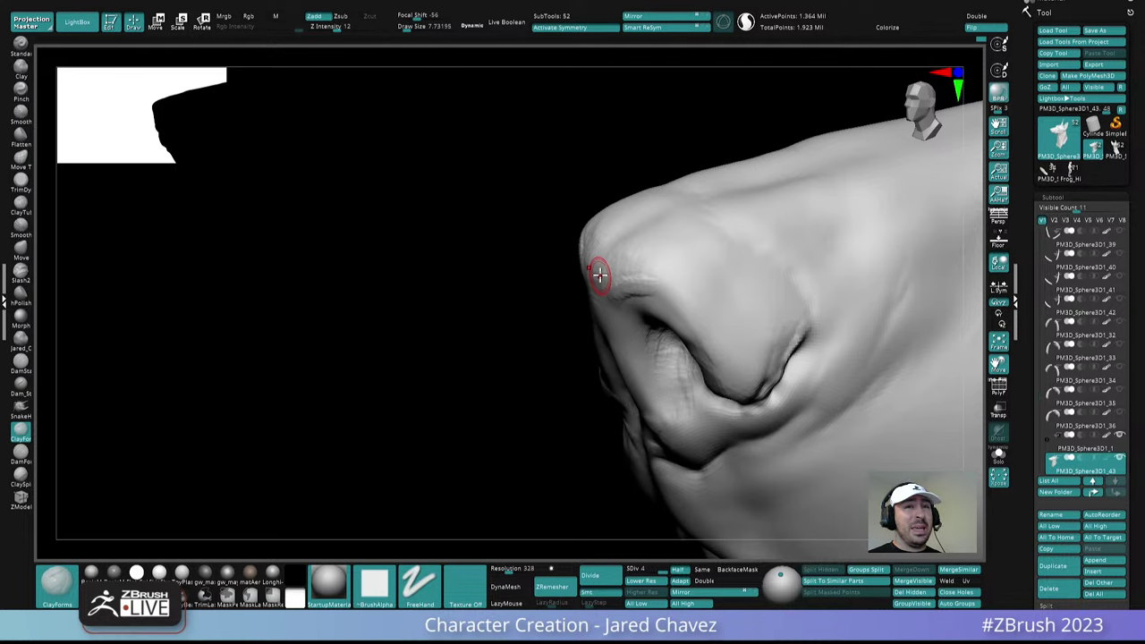
Extend the raised rim along the nostril wing down to its lower lobe
{"action": "mouse_move", "coordinate": [600, 275]}
{"action": "right_mouse_down"}
{"action": "mouse_move", "coordinate": [624, 307]}
{"action": "mouse_move", "coordinate": [649, 280]}
{"action": "mouse_move", "coordinate": [688, 333]}
{"action": "right_mouse_up"}
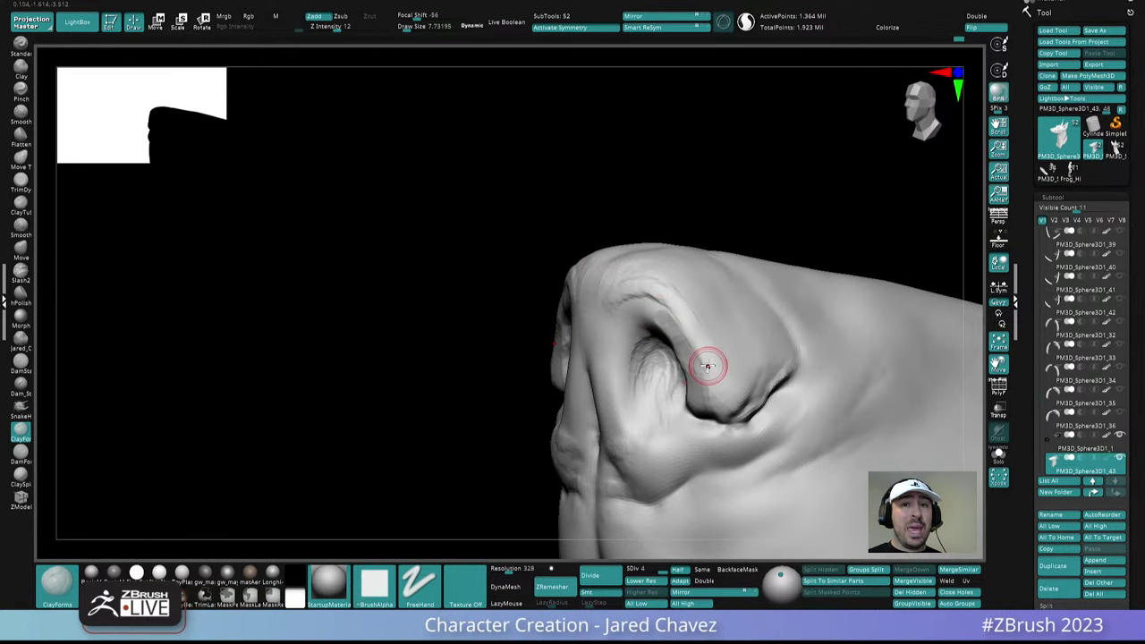
{"action": "mouse_move", "coordinate": [686, 384]}
{"action": "right_mouse_down"}
{"action": "mouse_move", "coordinate": [706, 366]}
{"action": "mouse_move", "coordinate": [719, 399]}
{"action": "mouse_move", "coordinate": [728, 383]}
{"action": "mouse_move", "coordinate": [721, 391]}
{"action": "right_mouse_up"}
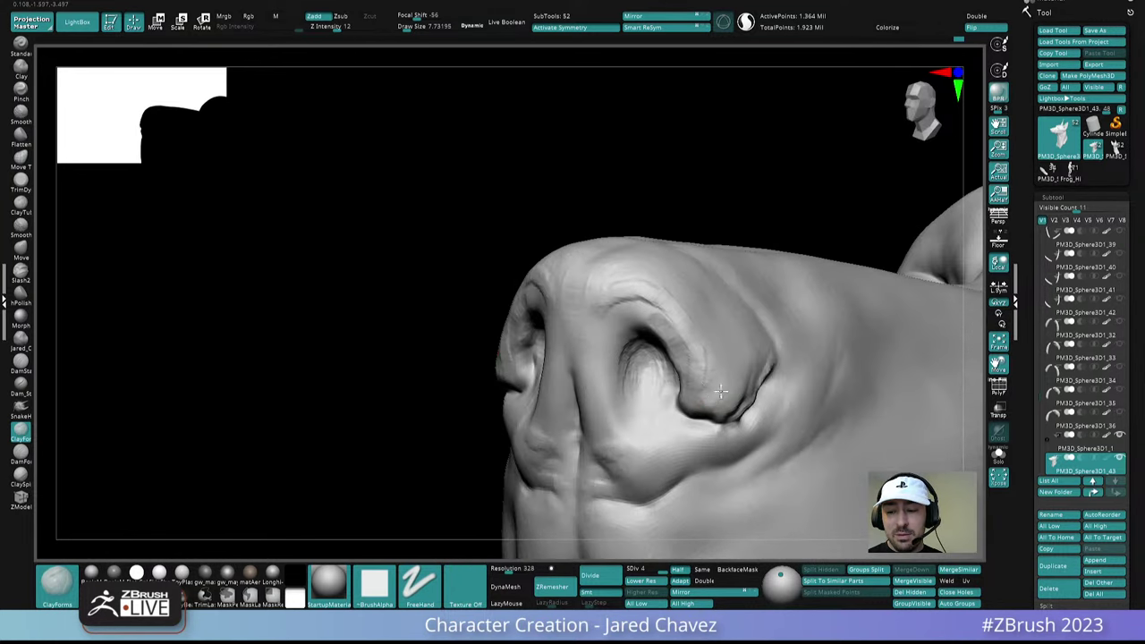
{"action": "left_click_drag", "start_coordinate": [721, 391], "coordinate": [728, 396]}
{"action": "mouse_move", "coordinate": [719, 387]}
{"action": "right_mouse_down", "text": "alt"}
{"action": "mouse_move", "coordinate": [679, 362]}
{"action": "mouse_move", "coordinate": [680, 386]}
{"action": "mouse_move", "coordinate": [612, 368]}
{"action": "mouse_move", "coordinate": [596, 378]}
{"action": "right_mouse_up", "text": "alt"}
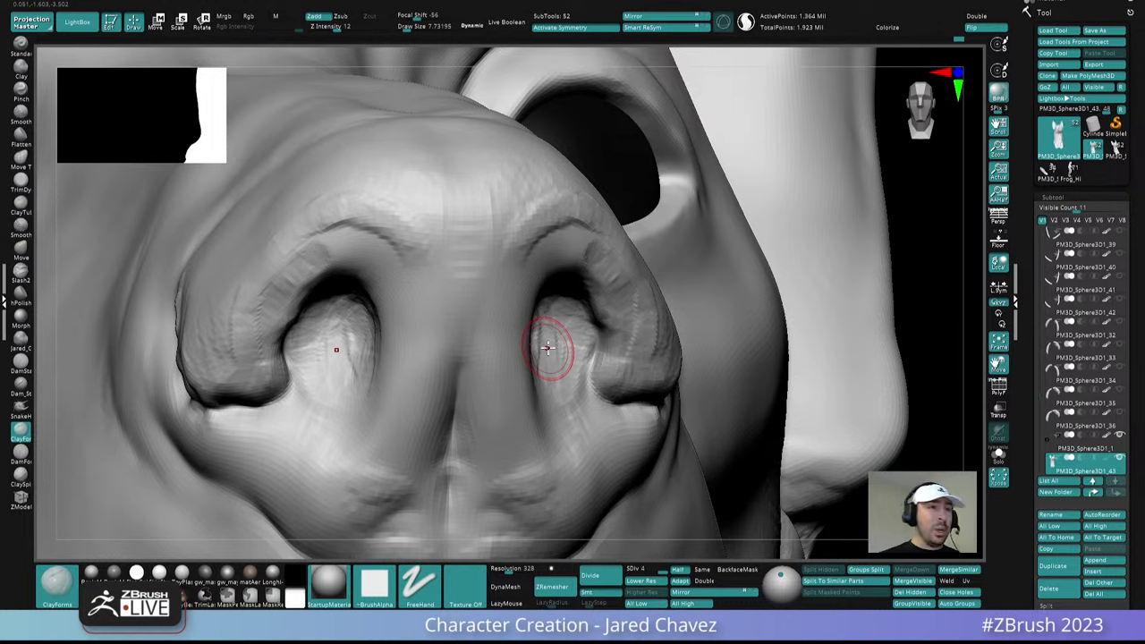
Add clay to the arched ridge over the nostril and blend it toward the wing
{"action": "right_click_drag", "start_coordinate": [547, 348], "coordinate": [456, 342]}
{"action": "mouse_move", "coordinate": [554, 254]}
{"action": "left_mouse_down"}
{"action": "mouse_move", "coordinate": [598, 248]}
{"action": "mouse_move", "coordinate": [594, 260]}
{"action": "left_mouse_up"}
{"action": "right_click_drag", "start_coordinate": [594, 260], "coordinate": [540, 247]}
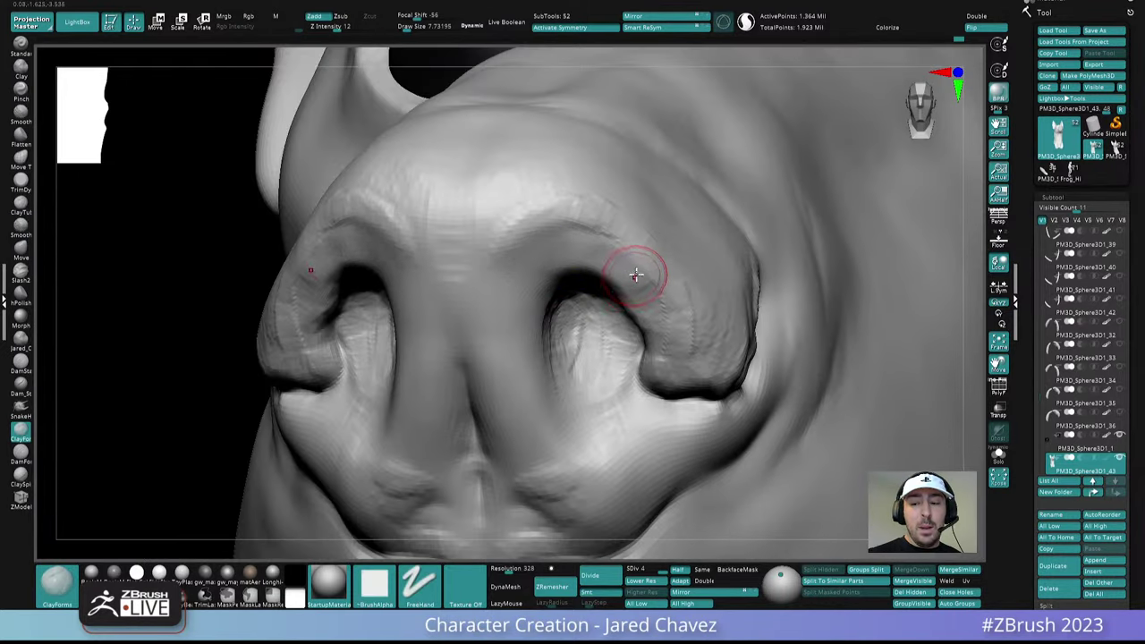
{"action": "mouse_move", "coordinate": [633, 268]}
{"action": "right_mouse_down"}
{"action": "mouse_move", "coordinate": [586, 220]}
{"action": "mouse_move", "coordinate": [534, 207]}
{"action": "mouse_move", "coordinate": [472, 212]}
{"action": "right_mouse_up"}
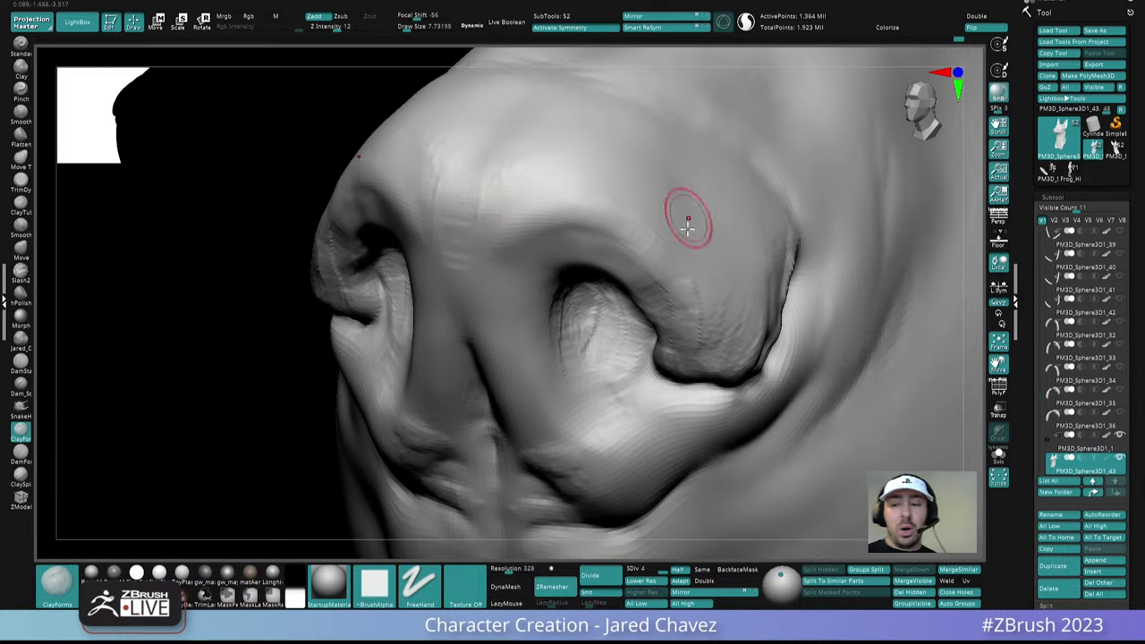
Smooth the ridge above the nostril and the surface of the nostril wing
{"action": "right_click_drag", "start_coordinate": [689, 220], "coordinate": [620, 219]}
{"action": "key", "text": "shift+d"}
{"action": "key", "text": "shift+d"}
{"action": "mouse_move", "coordinate": [620, 219]}
{"action": "left_mouse_down", "text": "shift"}
{"action": "mouse_move", "coordinate": [621, 261]}
{"action": "mouse_move", "coordinate": [668, 309]}
{"action": "mouse_move", "coordinate": [651, 307]}
{"action": "mouse_move", "coordinate": [673, 301]}
{"action": "mouse_move", "coordinate": [692, 352]}
{"action": "mouse_move", "coordinate": [732, 291]}
{"action": "left_mouse_up", "text": "shift"}
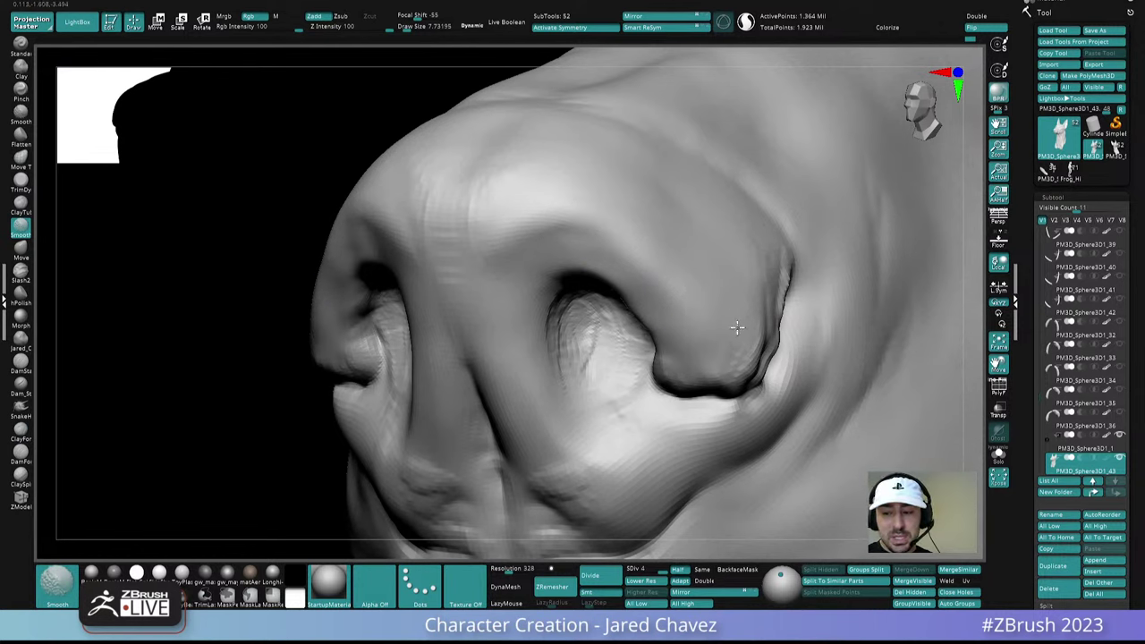
{"action": "right_click_drag", "start_coordinate": [716, 253], "coordinate": [614, 221]}
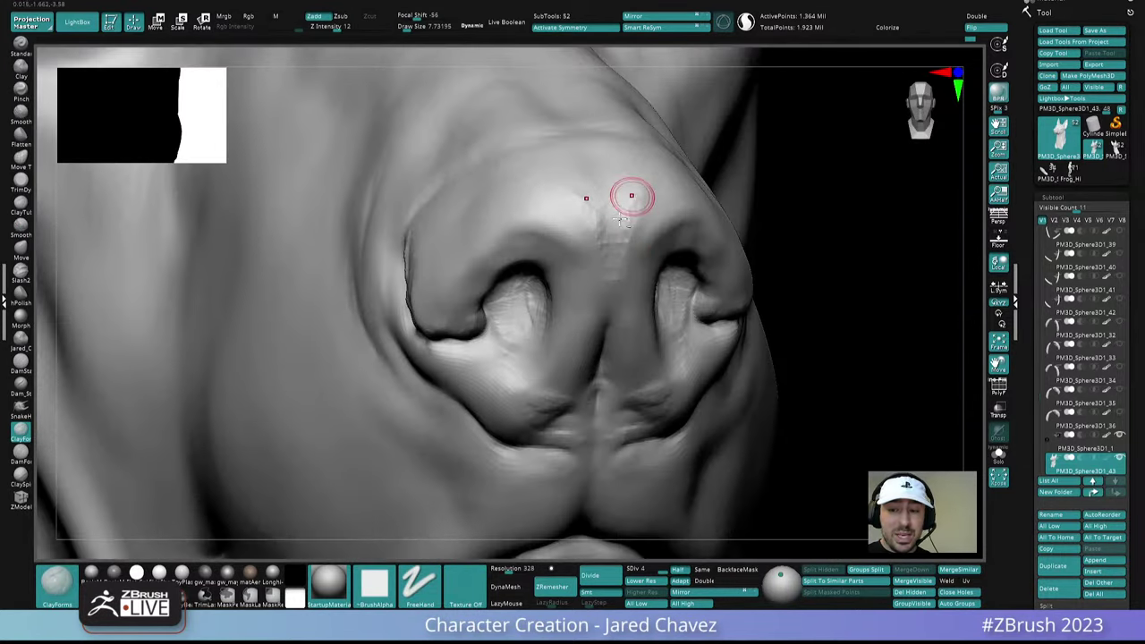
Smooth the centre of the nose tip above and between the nostrils
{"action": "mouse_move", "coordinate": [659, 153]}
{"action": "right_mouse_down"}
{"action": "mouse_move", "coordinate": [621, 210]}
{"action": "mouse_move", "coordinate": [653, 233]}
{"action": "mouse_move", "coordinate": [613, 179]}
{"action": "right_mouse_up"}
{"action": "key", "text": "shift"}
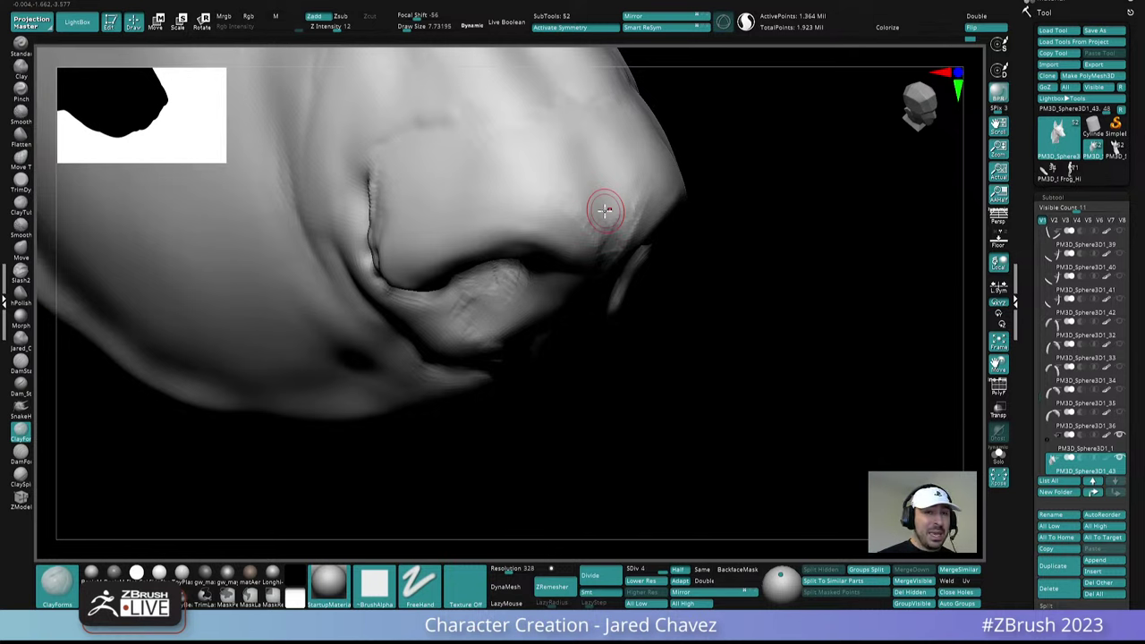
{"action": "mouse_move", "coordinate": [605, 210]}
{"action": "right_mouse_down"}
{"action": "mouse_move", "coordinate": [631, 217]}
{"action": "mouse_move", "coordinate": [659, 169]}
{"action": "mouse_move", "coordinate": [626, 136]}
{"action": "right_mouse_up"}
{"action": "key", "text": "shift"}
{"action": "left_click_drag", "start_coordinate": [617, 245], "coordinate": [629, 264], "text": "shift"}
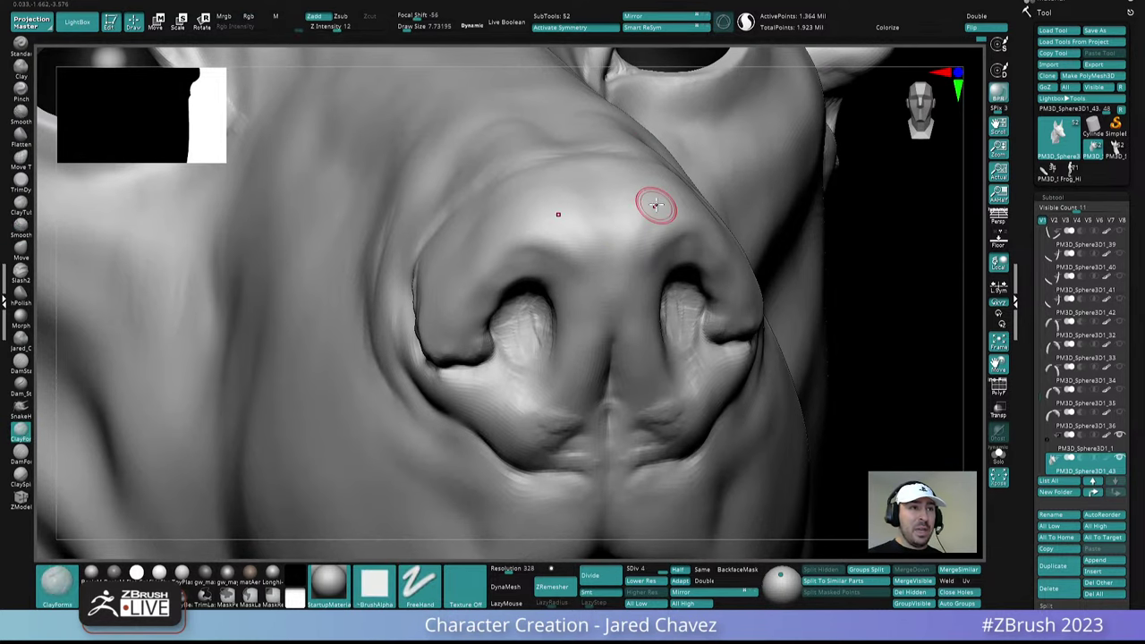
Add a ClayForms stroke down the centre of the nose tip between the nostrils and smooth it into the groove
{"action": "right_click_drag", "start_coordinate": [654, 200], "coordinate": [617, 257]}
{"action": "left_click_drag", "start_coordinate": [618, 257], "coordinate": [605, 340]}
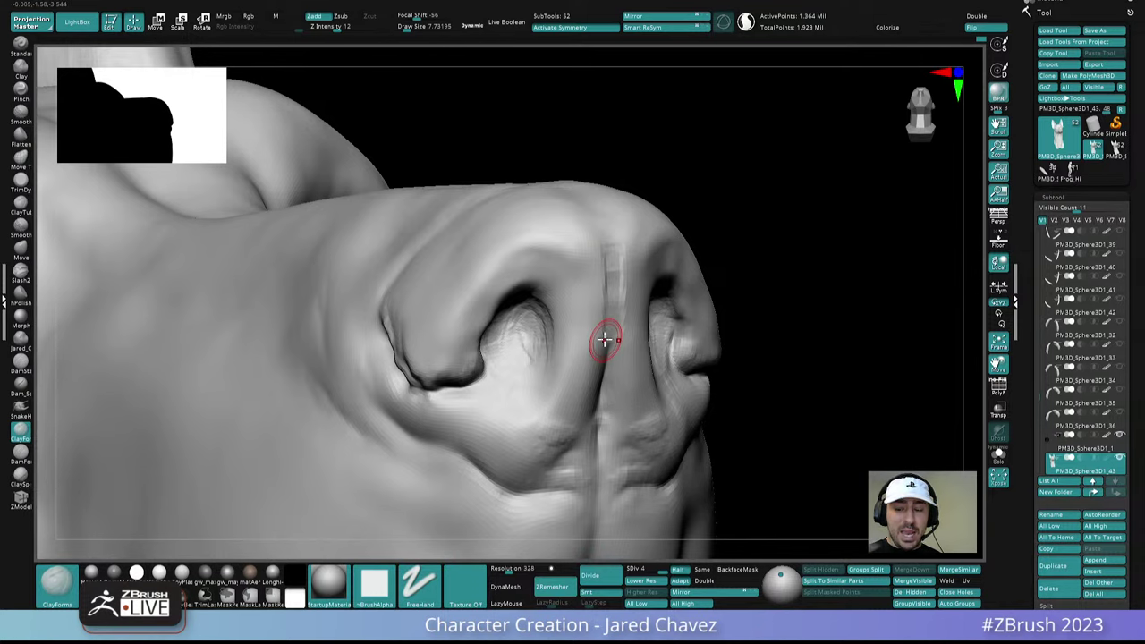
{"action": "mouse_move", "coordinate": [605, 340]}
{"action": "right_mouse_down", "text": "shift"}
{"action": "mouse_move", "coordinate": [635, 346]}
{"action": "mouse_move", "coordinate": [626, 281]}
{"action": "right_mouse_up", "text": "shift"}
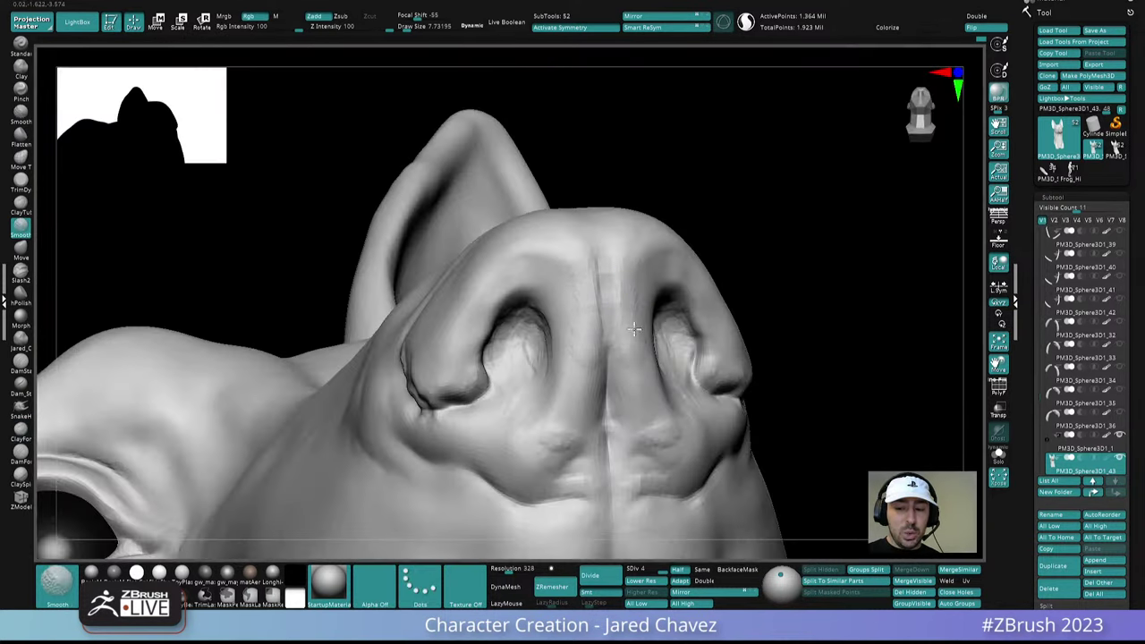
Sculpt the lower end of the nose's central groove and smooth it into the adjoining lower lobes
{"action": "mouse_move", "coordinate": [606, 332]}
{"action": "right_mouse_down"}
{"action": "mouse_move", "coordinate": [614, 179]}
{"action": "mouse_move", "coordinate": [695, 317]}
{"action": "mouse_move", "coordinate": [714, 300]}
{"action": "mouse_move", "coordinate": [769, 346]}
{"action": "mouse_move", "coordinate": [690, 402]}
{"action": "mouse_move", "coordinate": [593, 312]}
{"action": "mouse_move", "coordinate": [618, 322]}
{"action": "mouse_move", "coordinate": [564, 358]}
{"action": "mouse_move", "coordinate": [578, 367]}
{"action": "mouse_move", "coordinate": [556, 342]}
{"action": "right_mouse_up"}
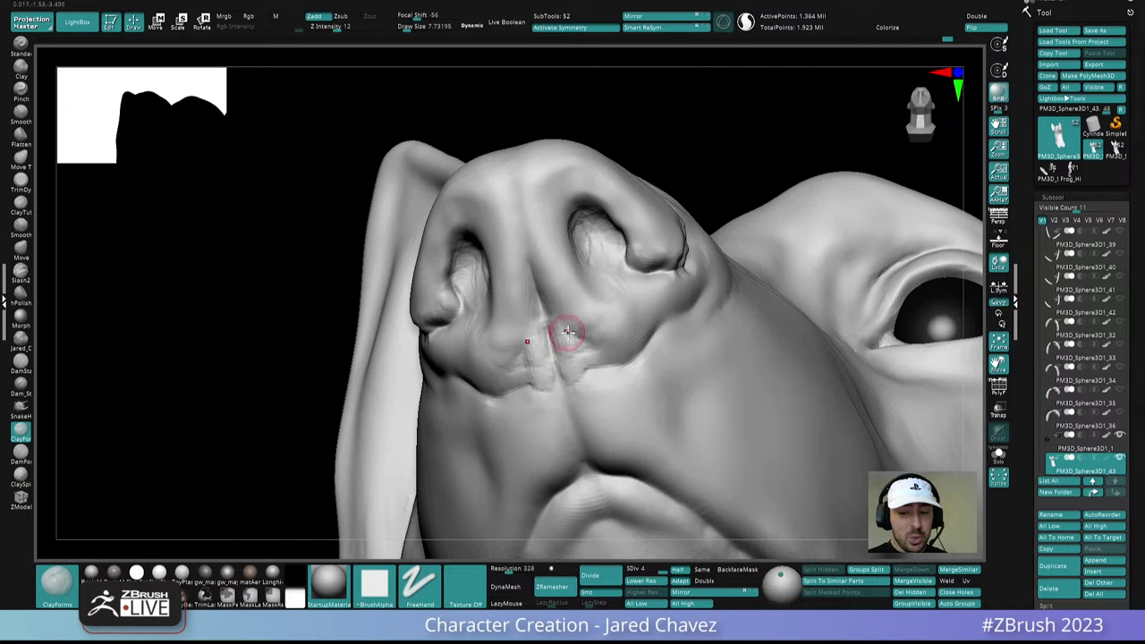
{"action": "key", "text": "shift"}
{"action": "right_click_drag", "start_coordinate": [558, 325], "coordinate": [577, 376]}
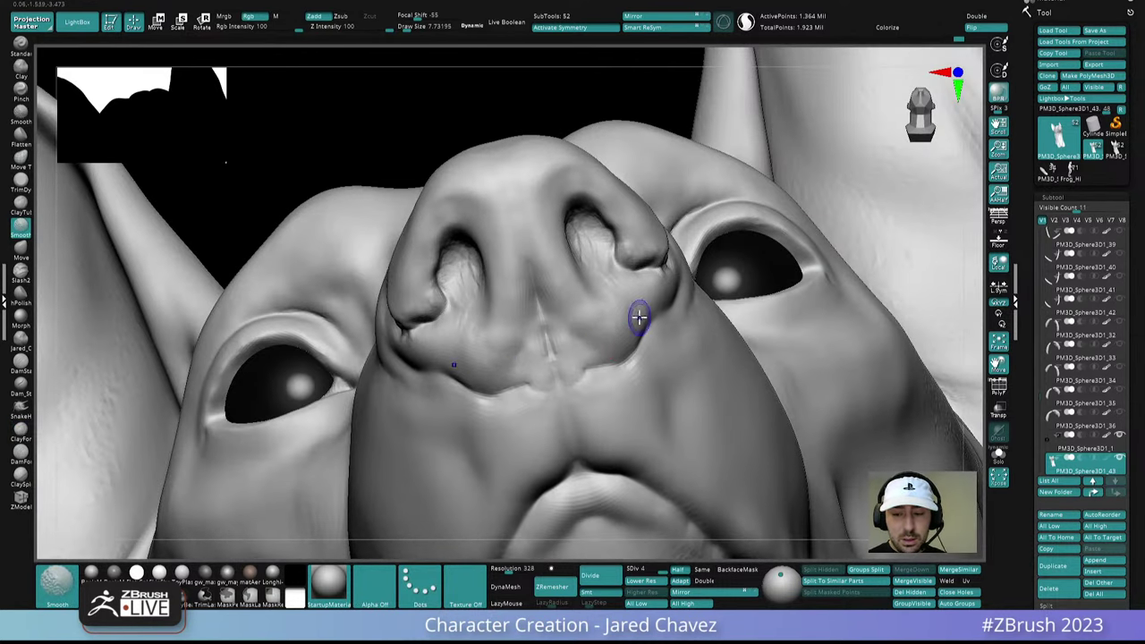
{"action": "mouse_move", "coordinate": [639, 317]}
{"action": "right_mouse_down"}
{"action": "mouse_move", "coordinate": [648, 376]}
{"action": "mouse_move", "coordinate": [657, 360]}
{"action": "mouse_move", "coordinate": [734, 376]}
{"action": "mouse_move", "coordinate": [719, 350]}
{"action": "mouse_move", "coordinate": [660, 378]}
{"action": "right_mouse_up"}
Smooth the lower edge of the nose pad beneath the outer nostril wing
{"action": "right_click_drag", "start_coordinate": [686, 340], "coordinate": [565, 334]}
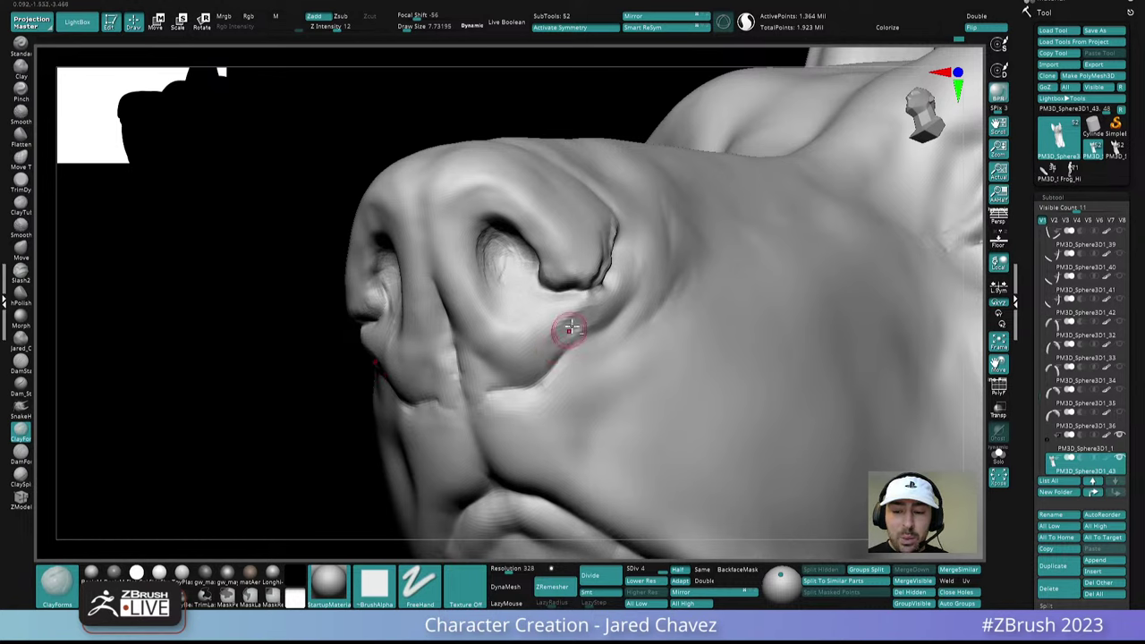
{"action": "key", "text": "shift"}
{"action": "mouse_move", "coordinate": [578, 314]}
{"action": "left_mouse_down", "text": "shift"}
{"action": "mouse_move", "coordinate": [567, 335]}
{"action": "mouse_move", "coordinate": [593, 313]}
{"action": "left_mouse_up", "text": "shift"}
{"action": "right_click_drag", "start_coordinate": [621, 296], "coordinate": [615, 316]}
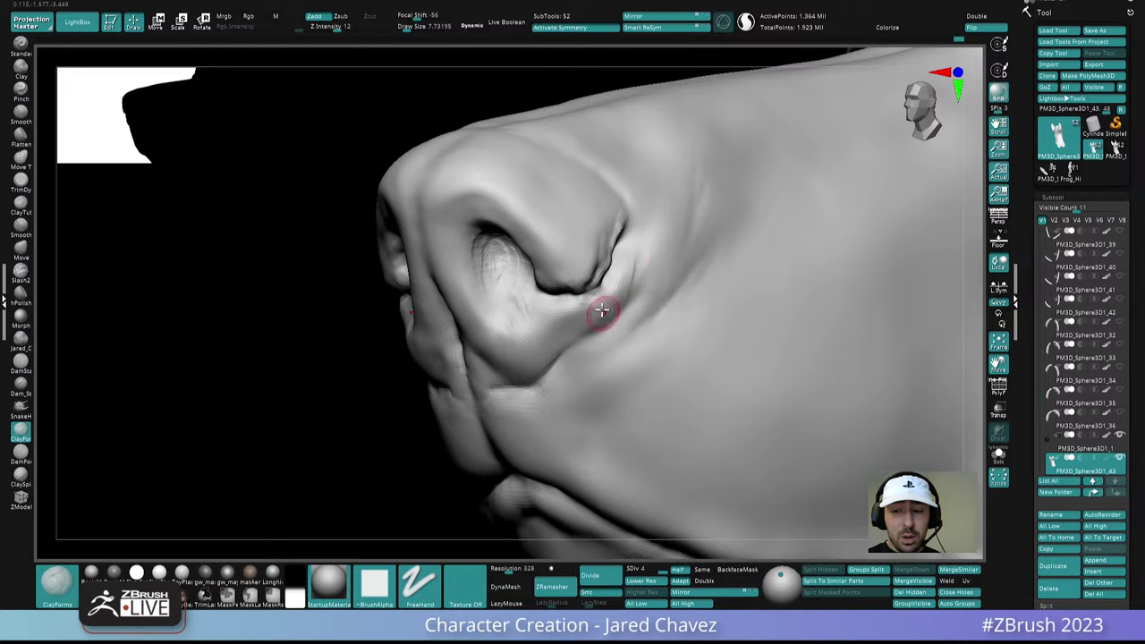
Build up the rim beneath the nostril wing and blend it into the side of the muzzle
{"action": "right_click_drag", "start_coordinate": [601, 309], "coordinate": [629, 268]}
{"action": "mouse_move", "coordinate": [628, 267]}
{"action": "left_mouse_down"}
{"action": "mouse_move", "coordinate": [610, 302]}
{"action": "mouse_move", "coordinate": [574, 318]}
{"action": "mouse_move", "coordinate": [592, 318]}
{"action": "mouse_move", "coordinate": [547, 337]}
{"action": "left_mouse_up"}
{"action": "right_click_drag", "start_coordinate": [636, 281], "coordinate": [624, 256]}
{"action": "left_click_drag", "start_coordinate": [624, 256], "coordinate": [612, 280], "text": "shift"}
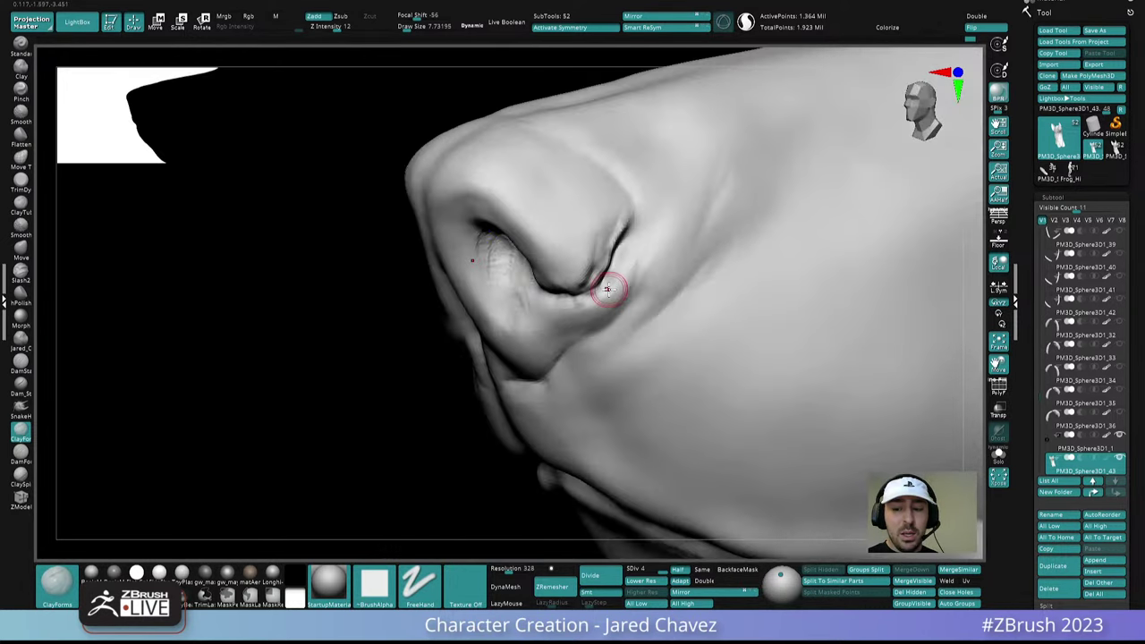
{"action": "right_click_drag", "start_coordinate": [606, 292], "coordinate": [617, 168]}
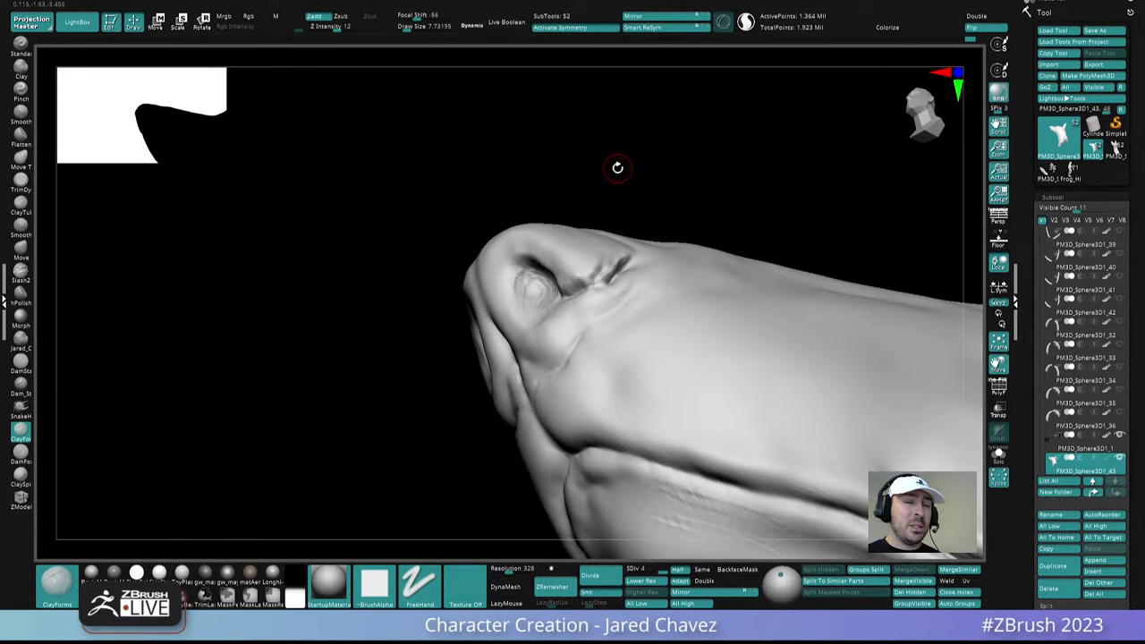
{"action": "mouse_move", "coordinate": [617, 169]}
{"action": "right_mouse_down"}
{"action": "mouse_move", "coordinate": [668, 352]}
{"action": "mouse_move", "coordinate": [652, 375]}
{"action": "mouse_move", "coordinate": [647, 287]}
{"action": "mouse_move", "coordinate": [684, 223]}
{"action": "right_mouse_up"}
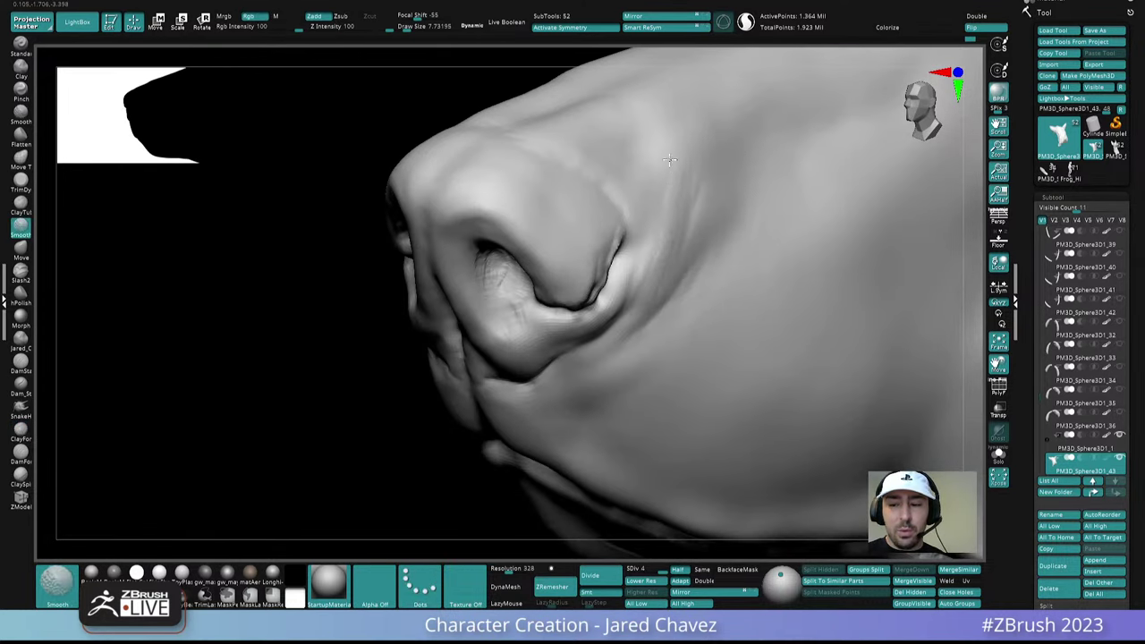
{"action": "right_click_drag", "start_coordinate": [677, 214], "coordinate": [690, 251]}
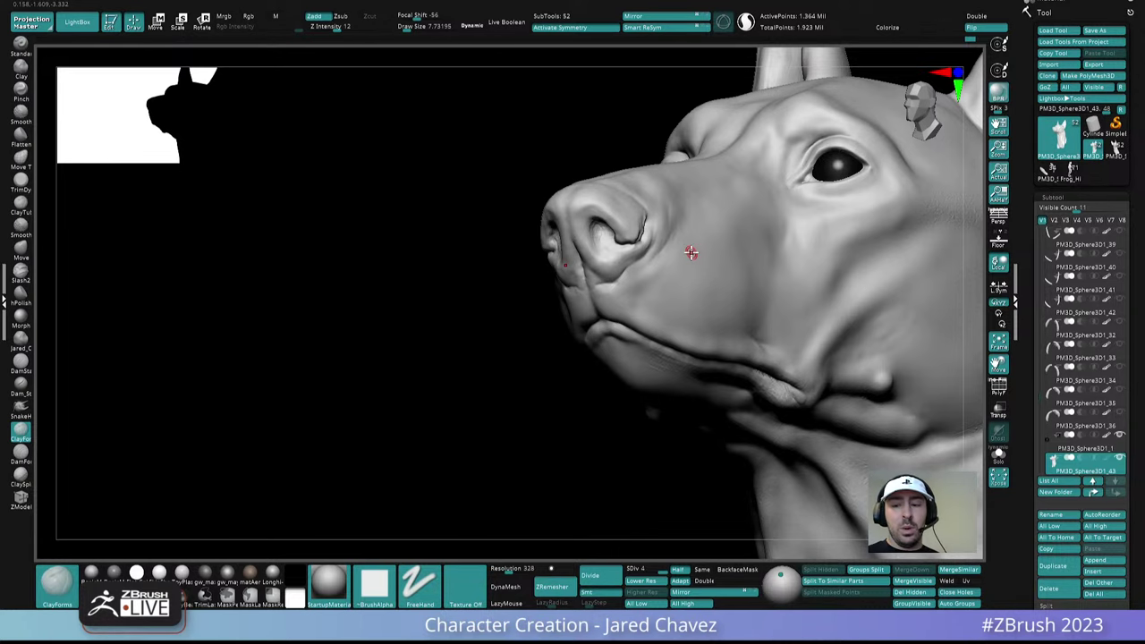
Sculpt the inner wall of the nostril opening with short clay strokes
{"action": "mouse_move", "coordinate": [691, 254]}
{"action": "right_mouse_down"}
{"action": "mouse_move", "coordinate": [660, 225]}
{"action": "mouse_move", "coordinate": [654, 269]}
{"action": "mouse_move", "coordinate": [613, 228]}
{"action": "right_mouse_up"}
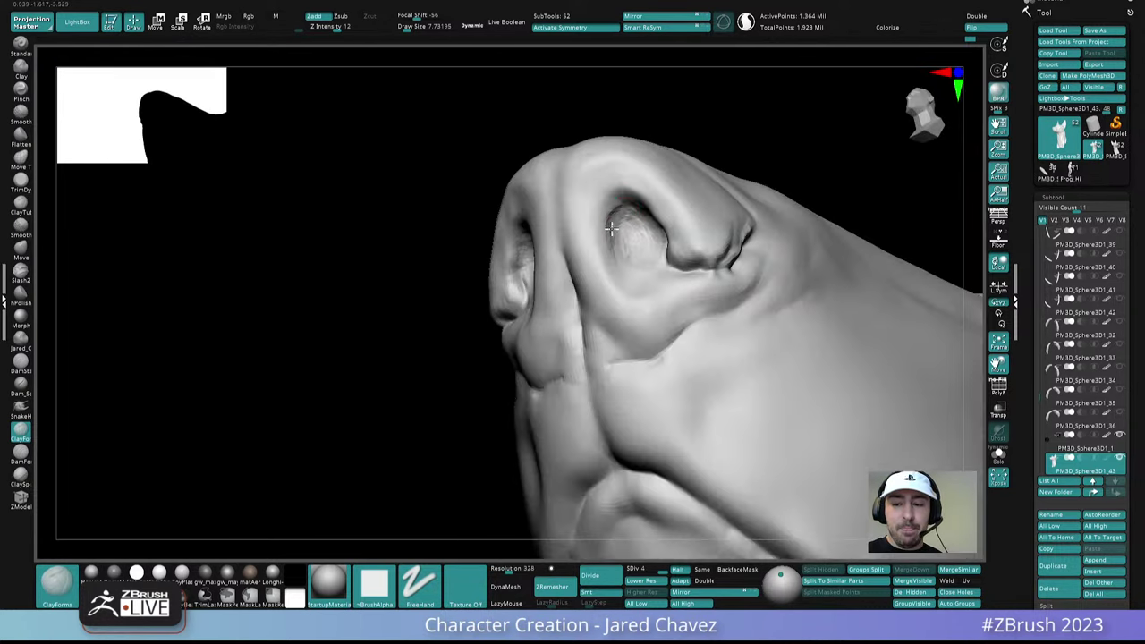
{"action": "right_click_drag", "start_coordinate": [617, 274], "coordinate": [655, 238]}
{"action": "mouse_move", "coordinate": [655, 238]}
{"action": "left_mouse_down"}
{"action": "mouse_move", "coordinate": [657, 271]}
{"action": "mouse_move", "coordinate": [632, 243]}
{"action": "left_mouse_up"}
{"action": "right_click_drag", "start_coordinate": [653, 250], "coordinate": [640, 260]}
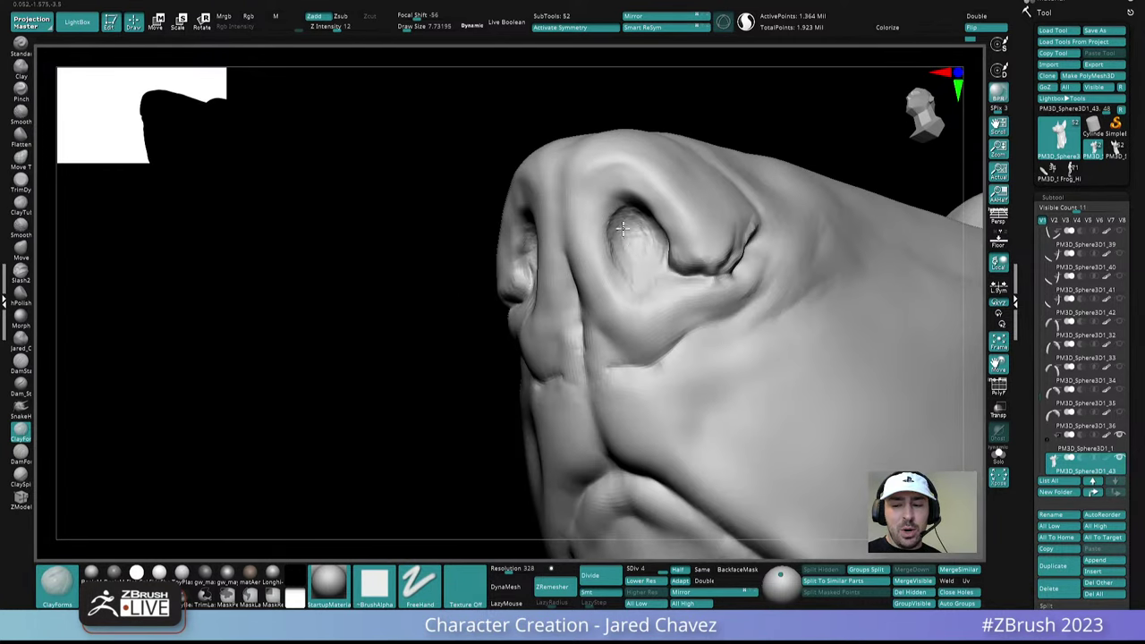
{"action": "left_click_drag", "start_coordinate": [623, 228], "coordinate": [634, 200]}
{"action": "right_click_drag", "start_coordinate": [633, 201], "coordinate": [626, 212]}
{"action": "left_click_drag", "start_coordinate": [627, 211], "coordinate": [619, 222]}
{"action": "mouse_move", "coordinate": [618, 224]}
{"action": "right_mouse_down"}
{"action": "mouse_move", "coordinate": [621, 239]}
{"action": "mouse_move", "coordinate": [623, 225]}
{"action": "right_mouse_up"}
Select the Move brush and try draw sizes of about 36 and 18 over the muzzle's underside and chin
{"action": "mouse_move", "coordinate": [645, 225]}
{"action": "right_mouse_down"}
{"action": "mouse_move", "coordinate": [638, 247]}
{"action": "mouse_move", "coordinate": [678, 234]}
{"action": "mouse_move", "coordinate": [628, 248]}
{"action": "mouse_move", "coordinate": [614, 240]}
{"action": "mouse_move", "coordinate": [621, 161]}
{"action": "mouse_move", "coordinate": [680, 277]}
{"action": "mouse_move", "coordinate": [739, 337]}
{"action": "mouse_move", "coordinate": [761, 307]}
{"action": "mouse_move", "coordinate": [671, 308]}
{"action": "mouse_move", "coordinate": [757, 289]}
{"action": "mouse_move", "coordinate": [634, 271]}
{"action": "mouse_move", "coordinate": [623, 317]}
{"action": "mouse_move", "coordinate": [596, 307]}
{"action": "mouse_move", "coordinate": [596, 260]}
{"action": "right_mouse_up"}
{"action": "key", "text": "shift"}
{"action": "key", "text": "b"}
{"action": "key", "text": "m"}
{"action": "key", "text": "v"}
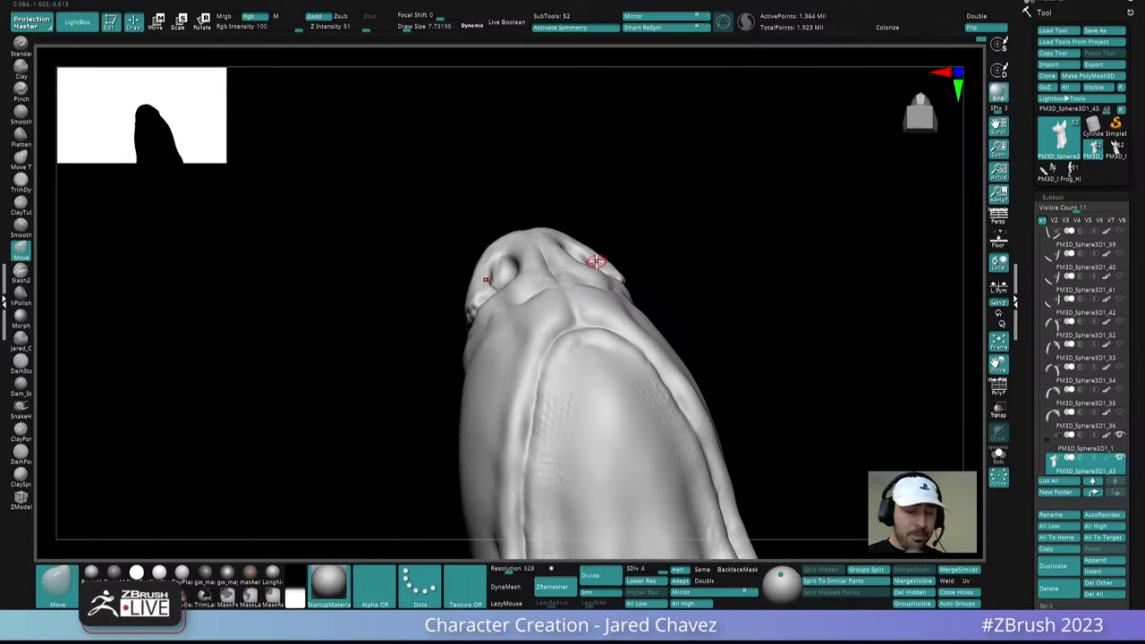
{"action": "key", "text": "space"}
{"action": "right_click_drag", "start_coordinate": [605, 314], "coordinate": [610, 299]}
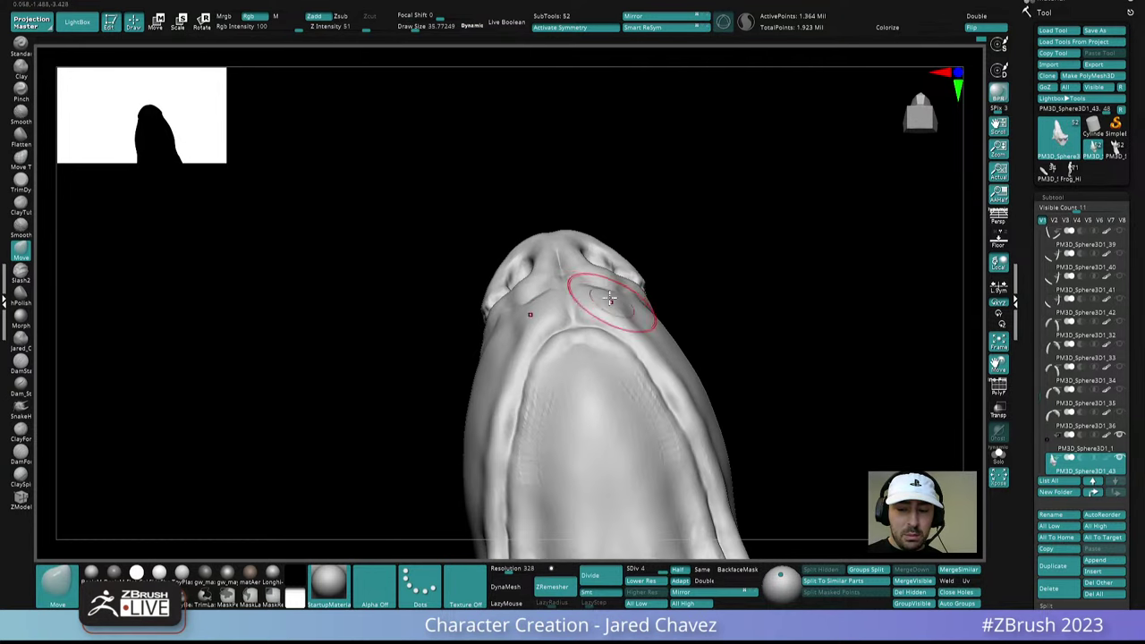
{"action": "key", "text": "ctrl"}
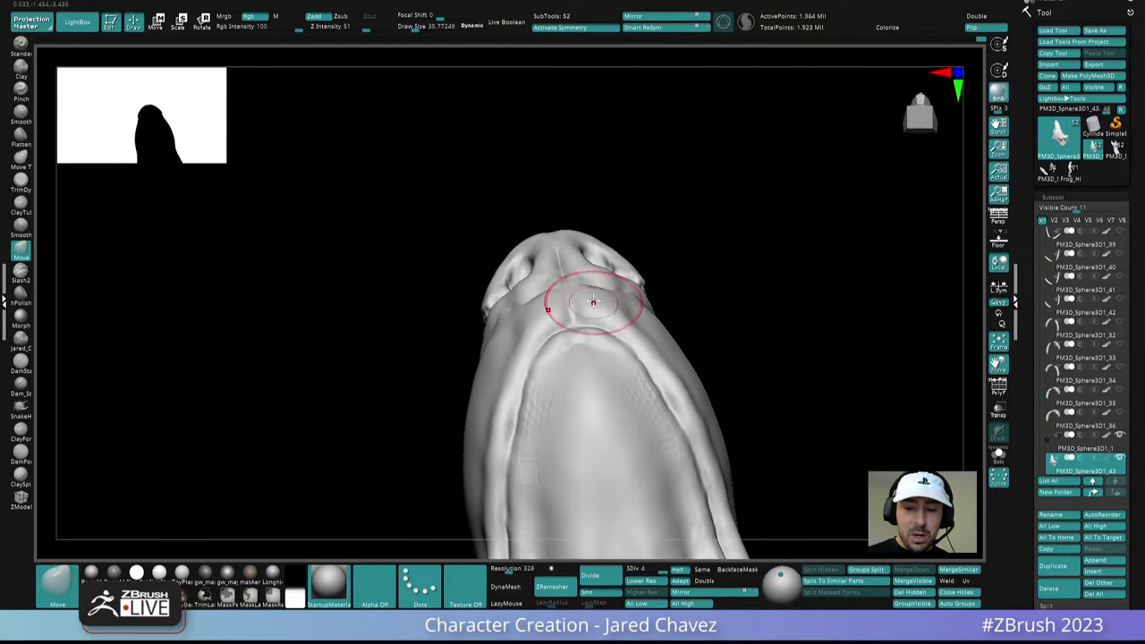
{"action": "mouse_move", "coordinate": [594, 299]}
{"action": "right_mouse_down"}
{"action": "mouse_move", "coordinate": [616, 346]}
{"action": "mouse_move", "coordinate": [583, 310]}
{"action": "mouse_move", "coordinate": [582, 332]}
{"action": "mouse_move", "coordinate": [599, 296]}
{"action": "mouse_move", "coordinate": [626, 307]}
{"action": "mouse_move", "coordinate": [639, 425]}
{"action": "mouse_move", "coordinate": [632, 363]}
{"action": "mouse_move", "coordinate": [632, 374]}
{"action": "right_mouse_up"}
{"action": "mouse_move", "coordinate": [570, 328]}
{"action": "right_mouse_down"}
{"action": "mouse_move", "coordinate": [583, 325]}
{"action": "mouse_move", "coordinate": [614, 370]}
{"action": "mouse_move", "coordinate": [577, 370]}
{"action": "right_mouse_up"}
{"action": "key", "text": "space"}
{"action": "left_click_drag", "start_coordinate": [577, 369], "coordinate": [570, 369]}
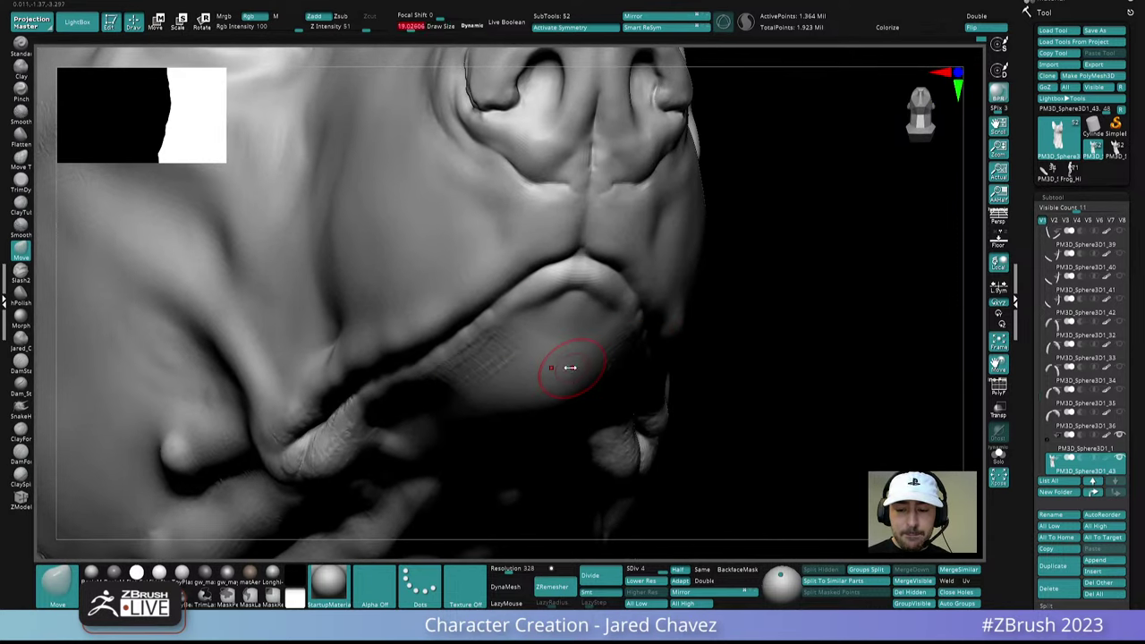
Build up the area below the lower lip toward the mouth corner using the ClayForms brush at draw size 13.5
{"action": "left_click", "coordinate": [21, 429]}
{"action": "mouse_move", "coordinate": [555, 358]}
{"action": "right_mouse_down"}
{"action": "mouse_move", "coordinate": [598, 354]}
{"action": "mouse_move", "coordinate": [582, 332]}
{"action": "mouse_move", "coordinate": [585, 417]}
{"action": "mouse_move", "coordinate": [576, 402]}
{"action": "mouse_move", "coordinate": [606, 367]}
{"action": "right_mouse_up"}
{"action": "key", "text": "space"}
{"action": "left_click_drag", "start_coordinate": [607, 367], "coordinate": [602, 367]}
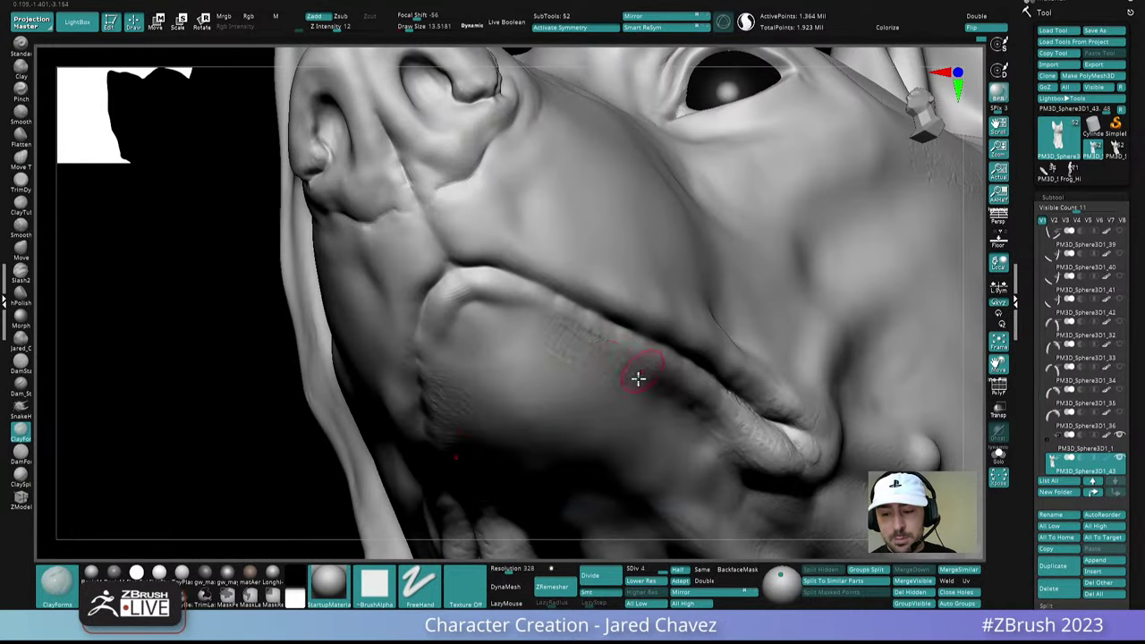
{"action": "right_click_drag", "start_coordinate": [636, 379], "coordinate": [670, 368]}
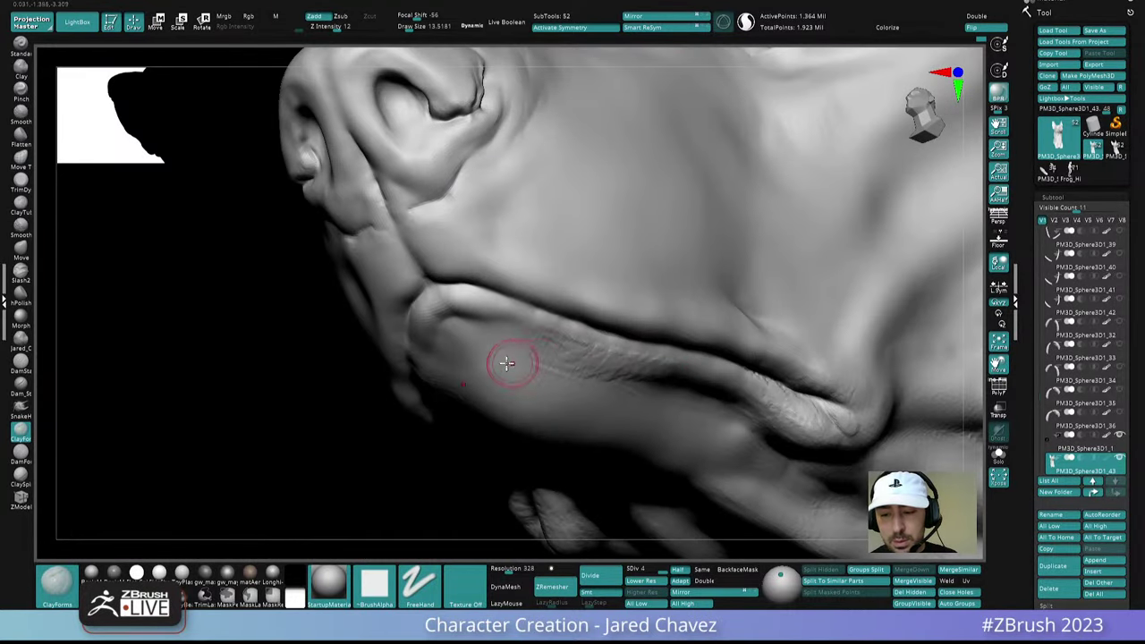
{"action": "mouse_move", "coordinate": [511, 358]}
{"action": "right_mouse_down"}
{"action": "mouse_move", "coordinate": [616, 357]}
{"action": "mouse_move", "coordinate": [639, 402]}
{"action": "right_mouse_up"}
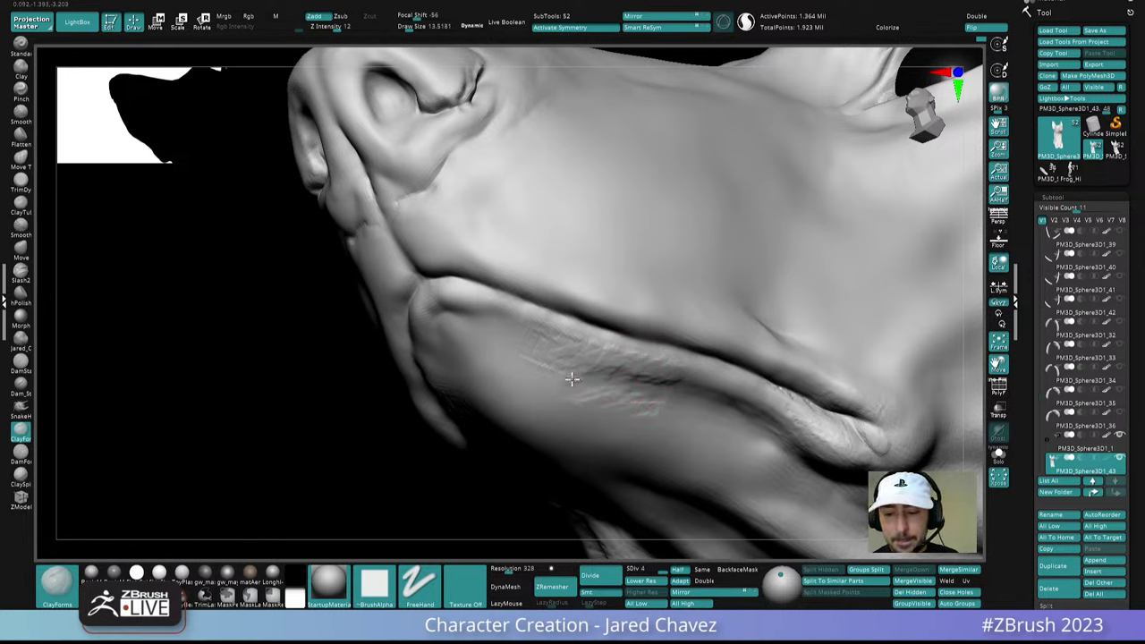
Smooth the clay strokes below the lower lip into the chin and jaw surface
{"action": "key", "text": "shift"}
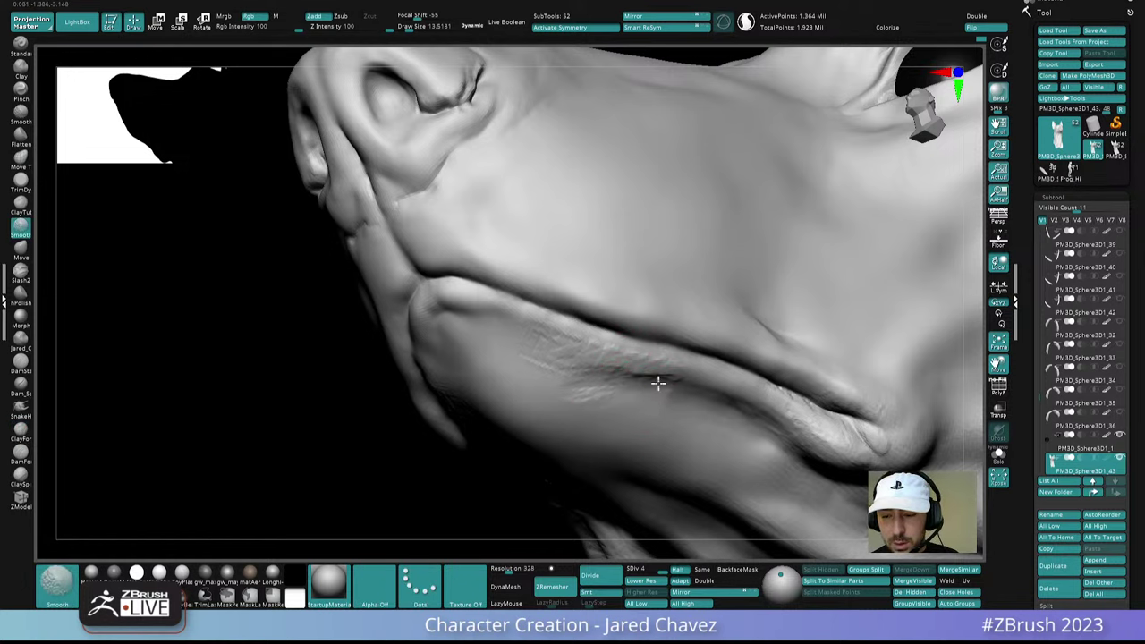
{"action": "mouse_move", "coordinate": [613, 376]}
{"action": "left_mouse_down", "text": "shift"}
{"action": "mouse_move", "coordinate": [509, 344]}
{"action": "mouse_move", "coordinate": [609, 354]}
{"action": "left_mouse_up", "text": "shift"}
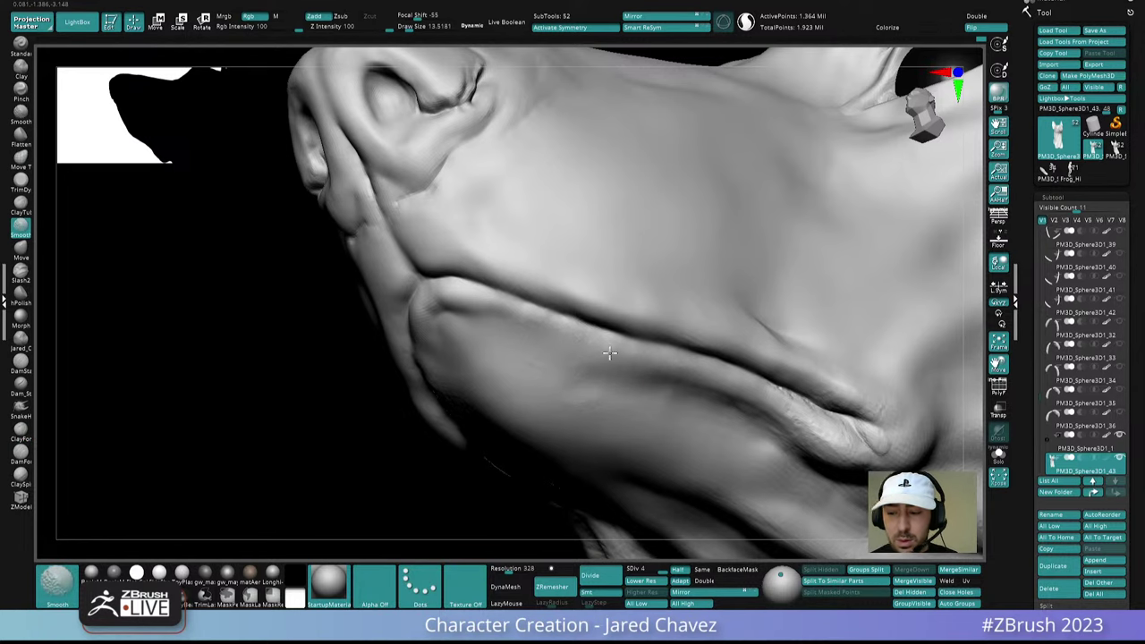
{"action": "mouse_move", "coordinate": [609, 354]}
{"action": "right_mouse_down", "text": "ctrl"}
{"action": "mouse_move", "coordinate": [583, 214]}
{"action": "mouse_move", "coordinate": [640, 349]}
{"action": "right_mouse_up", "text": "ctrl"}
Set the draw size to about 33 and smooth the cheek between the eye and the ear base
{"action": "left_click_drag", "start_coordinate": [640, 349], "coordinate": [829, 288]}
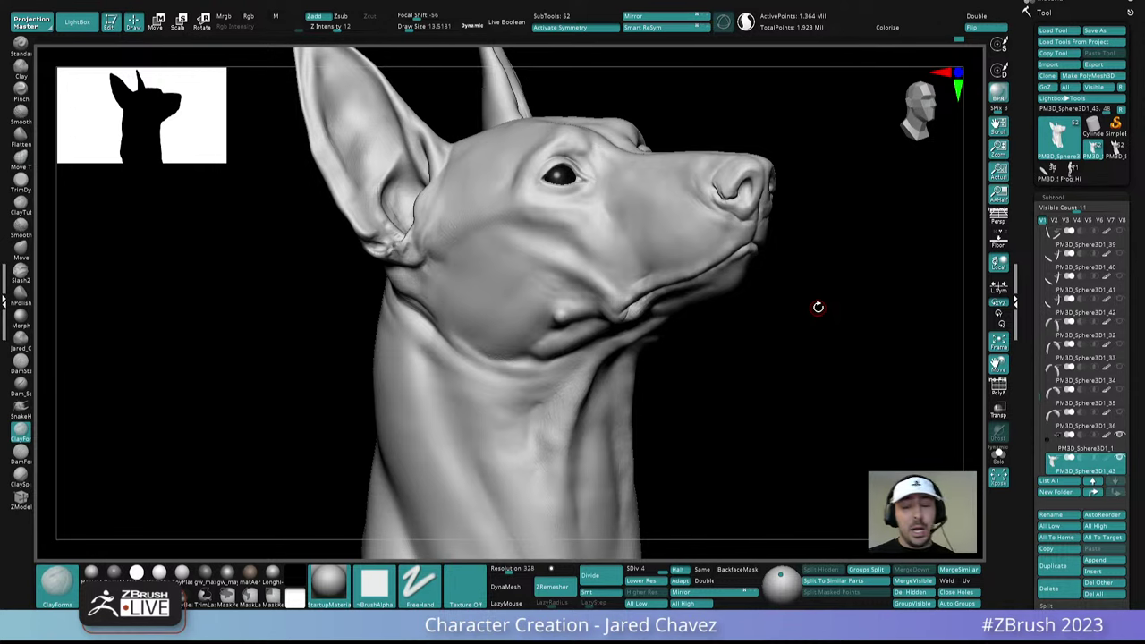
{"action": "mouse_move", "coordinate": [817, 307]}
{"action": "left_mouse_down"}
{"action": "mouse_move", "coordinate": [803, 376]}
{"action": "mouse_move", "coordinate": [643, 333]}
{"action": "left_mouse_up"}
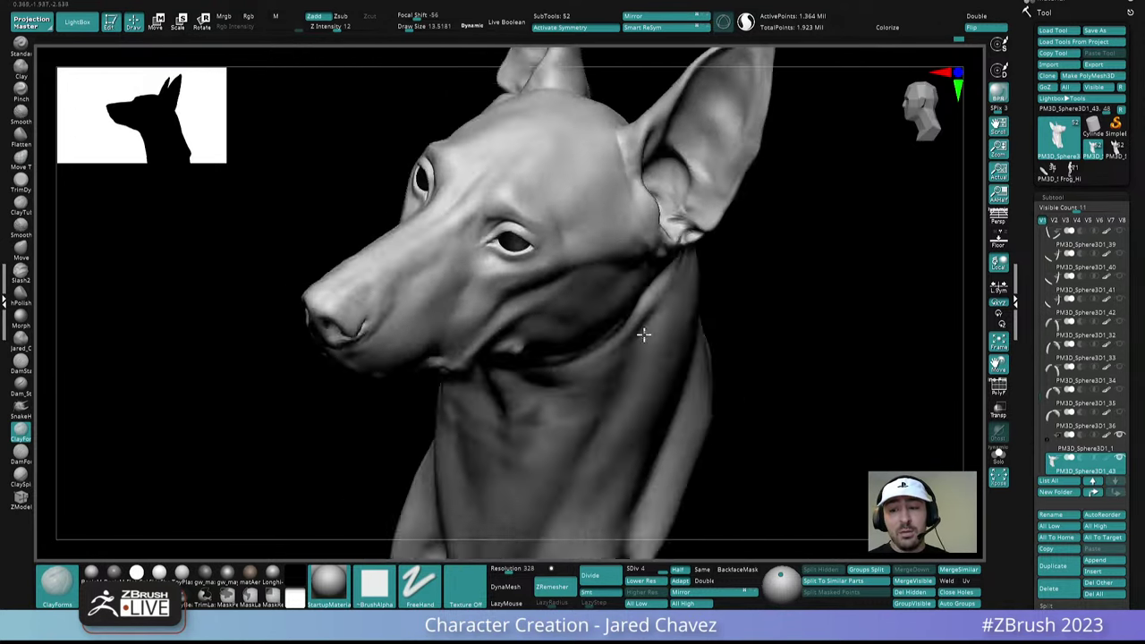
{"action": "right_click_drag", "start_coordinate": [643, 333], "coordinate": [606, 235]}
{"action": "mouse_move", "coordinate": [568, 296]}
{"action": "right_mouse_down", "text": "ctrl"}
{"action": "mouse_move", "coordinate": [588, 281]}
{"action": "mouse_move", "coordinate": [560, 325]}
{"action": "right_mouse_up", "text": "ctrl"}
{"action": "key", "text": "space"}
{"action": "left_click_drag", "start_coordinate": [581, 262], "coordinate": [590, 262]}
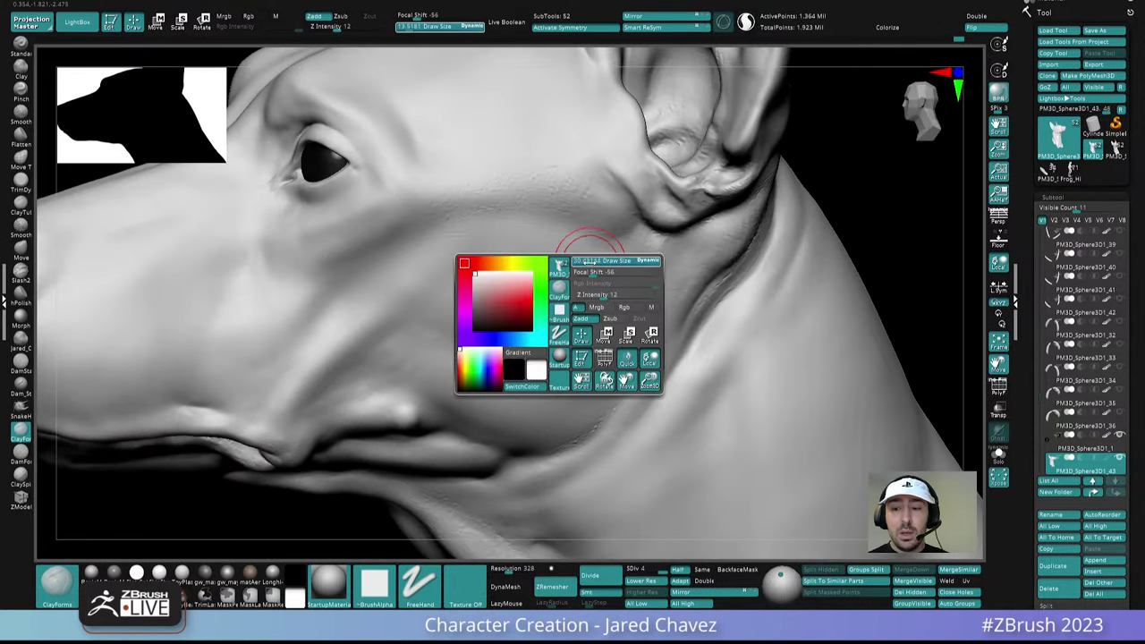
{"action": "key", "text": "shift"}
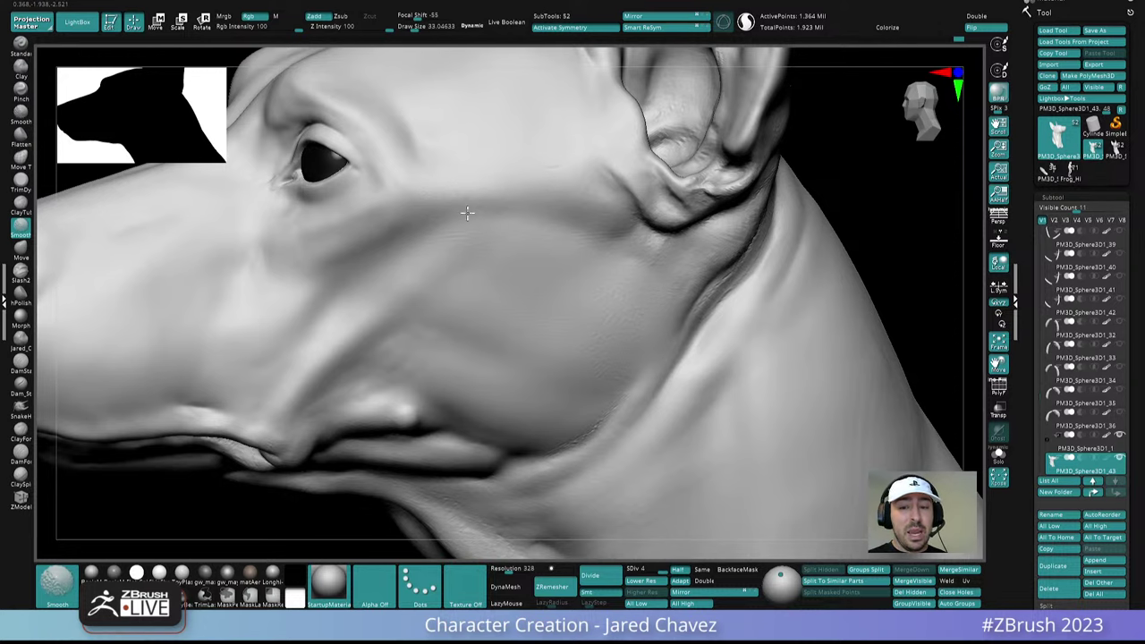
{"action": "left_click_drag", "start_coordinate": [467, 213], "coordinate": [421, 259], "text": "shift"}
Smooth the rear of the cheek down to where the jaw meets the neck
{"action": "right_click_drag", "start_coordinate": [560, 357], "coordinate": [617, 302], "text": "ctrl"}
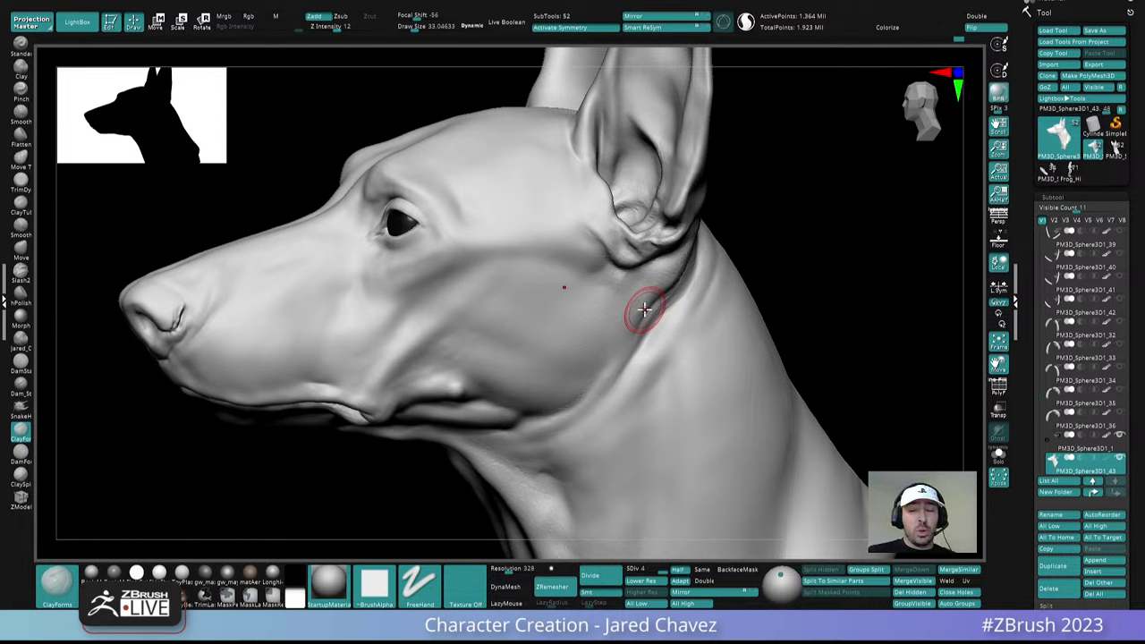
{"action": "right_click_drag", "start_coordinate": [606, 338], "coordinate": [597, 309]}
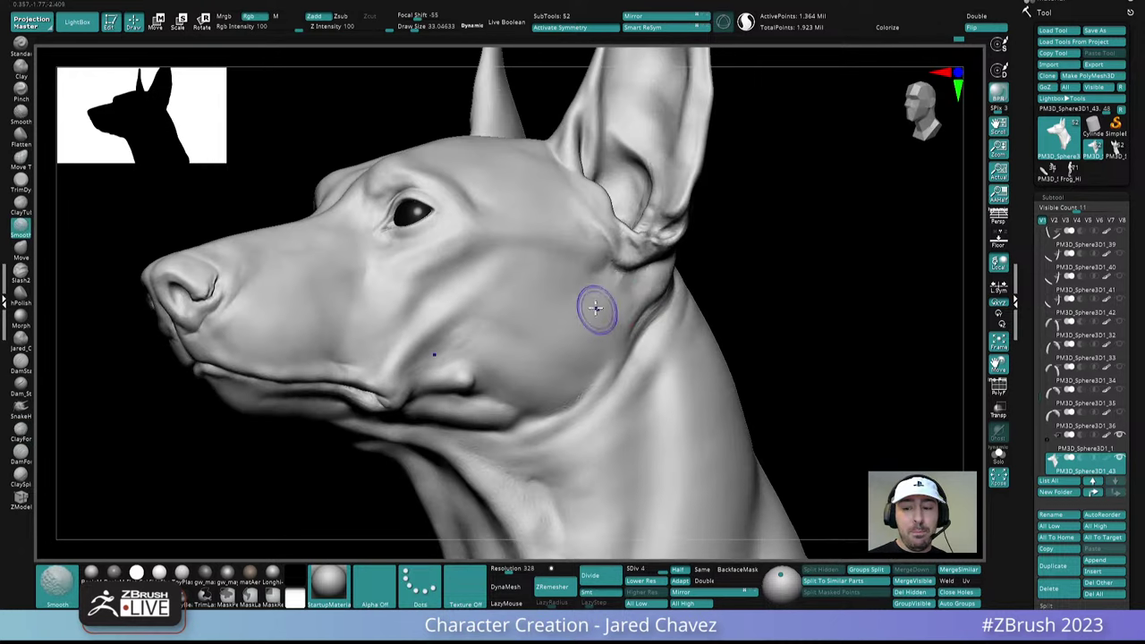
{"action": "mouse_move", "coordinate": [591, 311]}
{"action": "left_mouse_down", "text": "shift"}
{"action": "mouse_move", "coordinate": [596, 355]}
{"action": "mouse_move", "coordinate": [582, 393]}
{"action": "left_mouse_up", "text": "shift"}
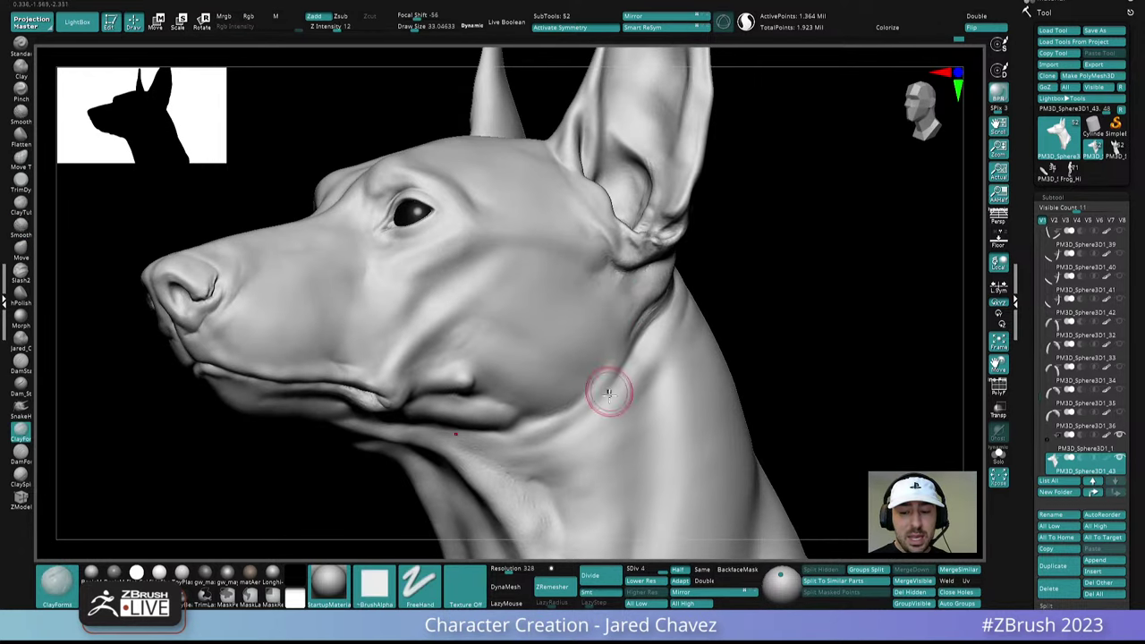
Smooth the throat and the long muscle folds running down the front of the neck
{"action": "mouse_move", "coordinate": [609, 391]}
{"action": "right_mouse_down"}
{"action": "mouse_move", "coordinate": [567, 366]}
{"action": "mouse_move", "coordinate": [508, 369]}
{"action": "right_mouse_up"}
{"action": "mouse_move", "coordinate": [448, 339]}
{"action": "right_mouse_down"}
{"action": "mouse_move", "coordinate": [461, 309]}
{"action": "mouse_move", "coordinate": [398, 290]}
{"action": "mouse_move", "coordinate": [421, 332]}
{"action": "mouse_move", "coordinate": [419, 372]}
{"action": "right_mouse_up"}
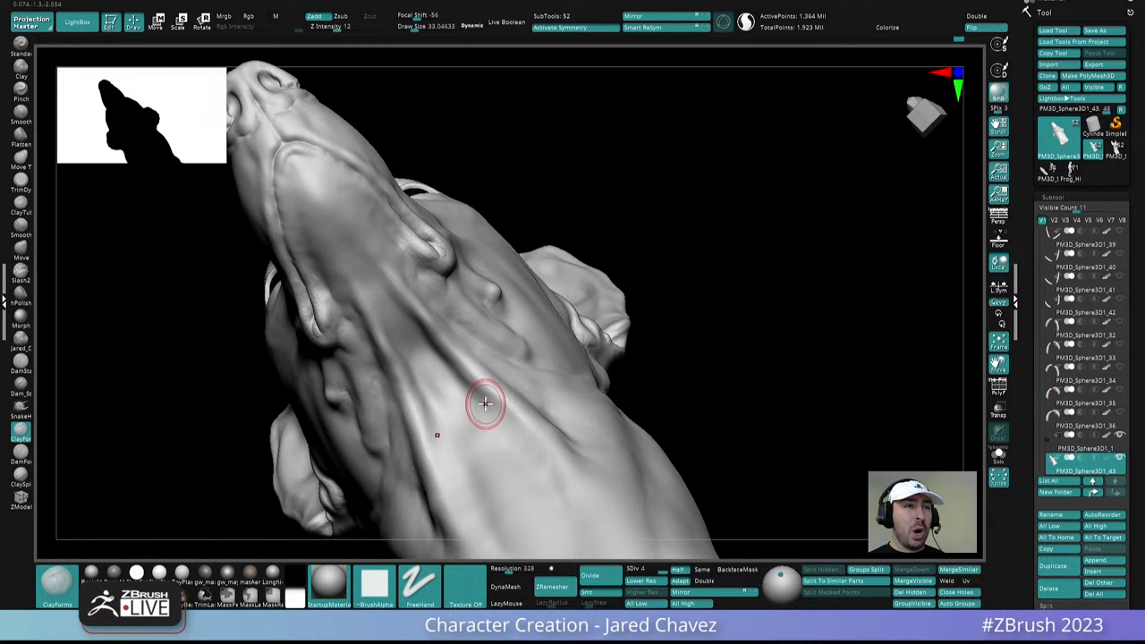
{"action": "right_click_drag", "start_coordinate": [486, 405], "coordinate": [558, 455]}
{"action": "left_click_drag", "start_coordinate": [507, 429], "coordinate": [536, 480], "text": "shift"}
{"action": "mouse_move", "coordinate": [536, 480]}
{"action": "right_mouse_down", "text": "alt"}
{"action": "mouse_move", "coordinate": [515, 346]}
{"action": "mouse_move", "coordinate": [460, 317]}
{"action": "right_mouse_up", "text": "alt"}
{"action": "key", "text": "shift"}
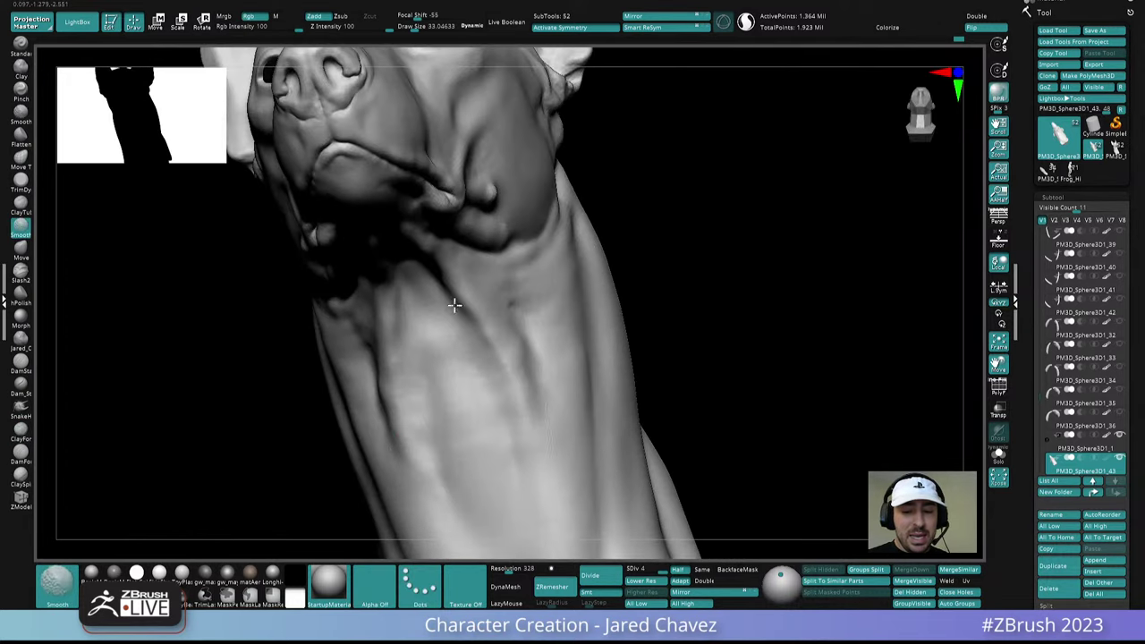
{"action": "right_click_drag", "start_coordinate": [521, 450], "coordinate": [519, 378]}
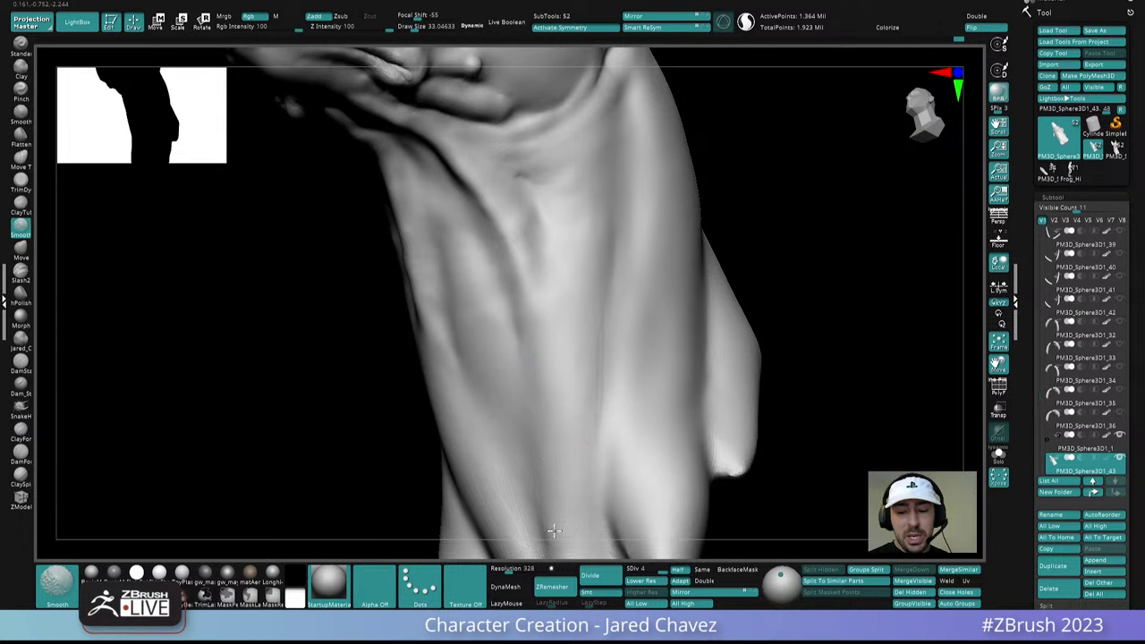
{"action": "mouse_move", "coordinate": [562, 472]}
{"action": "right_mouse_down"}
{"action": "mouse_move", "coordinate": [574, 327]}
{"action": "mouse_move", "coordinate": [533, 349]}
{"action": "mouse_move", "coordinate": [577, 358]}
{"action": "right_mouse_up"}
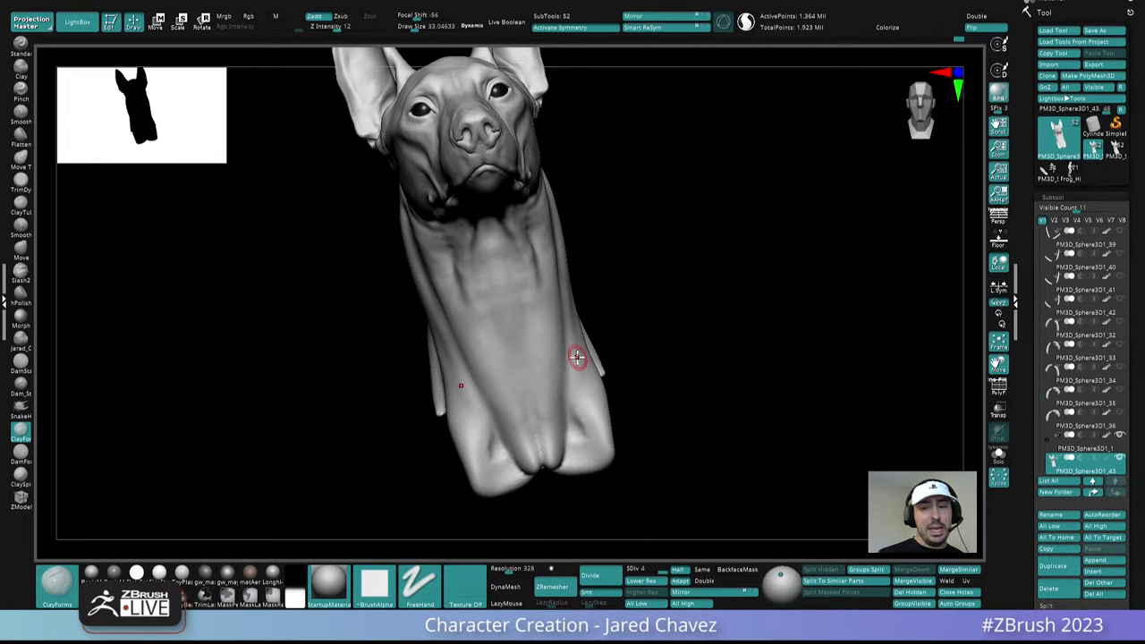
Smooth the neck folds at the side of the throat and just below the jawline
{"action": "mouse_move", "coordinate": [577, 357]}
{"action": "right_mouse_down"}
{"action": "mouse_move", "coordinate": [528, 256]}
{"action": "mouse_move", "coordinate": [554, 307]}
{"action": "right_mouse_up"}
{"action": "mouse_move", "coordinate": [496, 297]}
{"action": "left_mouse_down", "text": "shift"}
{"action": "mouse_move", "coordinate": [472, 266]}
{"action": "mouse_move", "coordinate": [498, 304]}
{"action": "left_mouse_up", "text": "shift"}
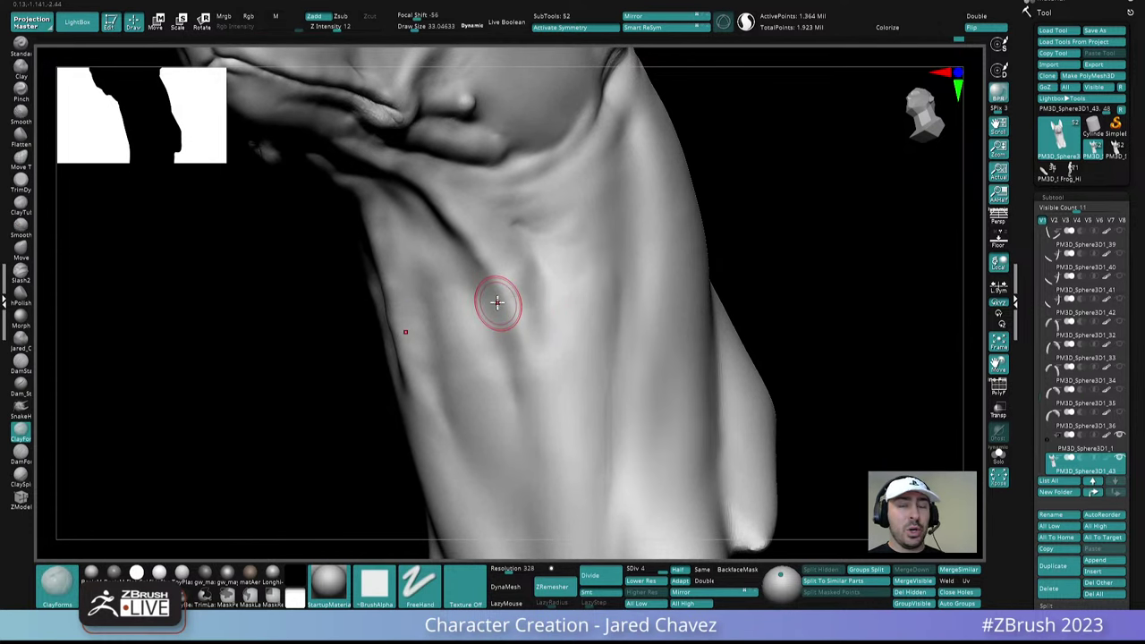
{"action": "right_click_drag", "start_coordinate": [544, 231], "coordinate": [518, 196]}
{"action": "left_click_drag", "start_coordinate": [515, 196], "coordinate": [535, 176], "text": "shift"}
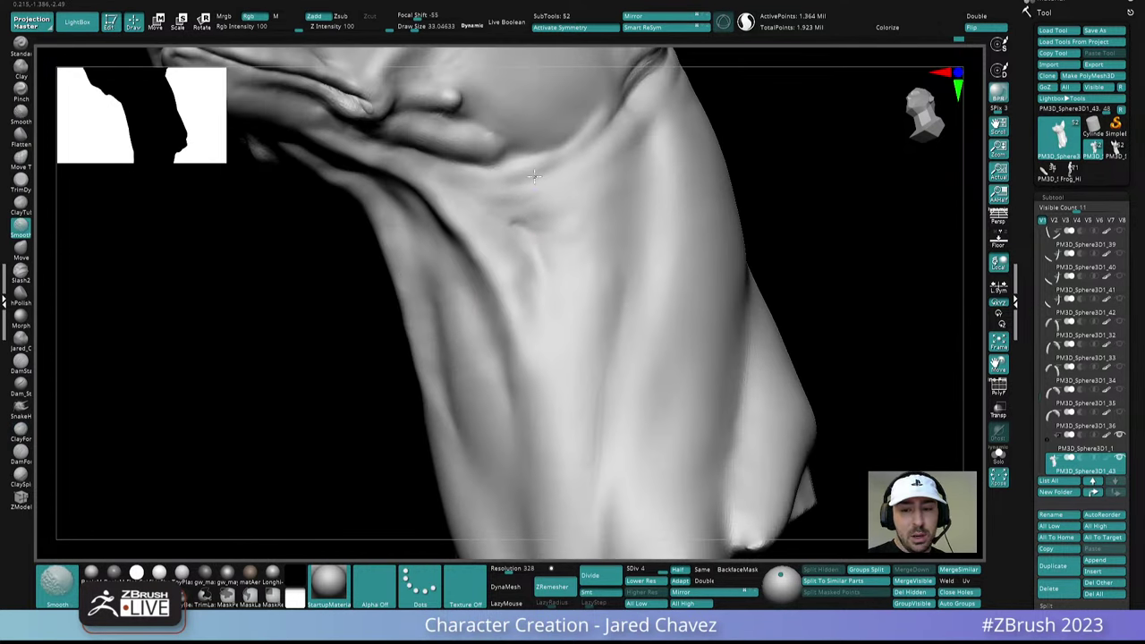
{"action": "mouse_move", "coordinate": [546, 161]}
{"action": "right_mouse_down"}
{"action": "mouse_move", "coordinate": [647, 334]}
{"action": "mouse_move", "coordinate": [603, 316]}
{"action": "mouse_move", "coordinate": [594, 251]}
{"action": "right_mouse_up"}
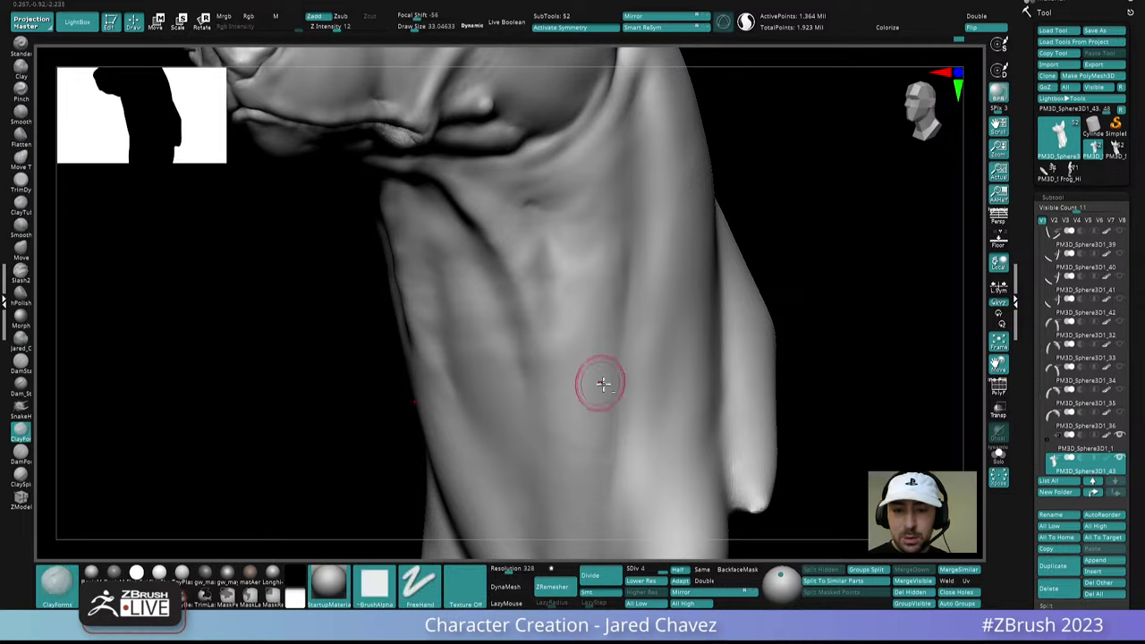
Smooth the upper cheek behind the eye and check it from several angles
{"action": "key", "text": "f"}
{"action": "right_click_drag", "start_coordinate": [644, 272], "coordinate": [600, 317]}
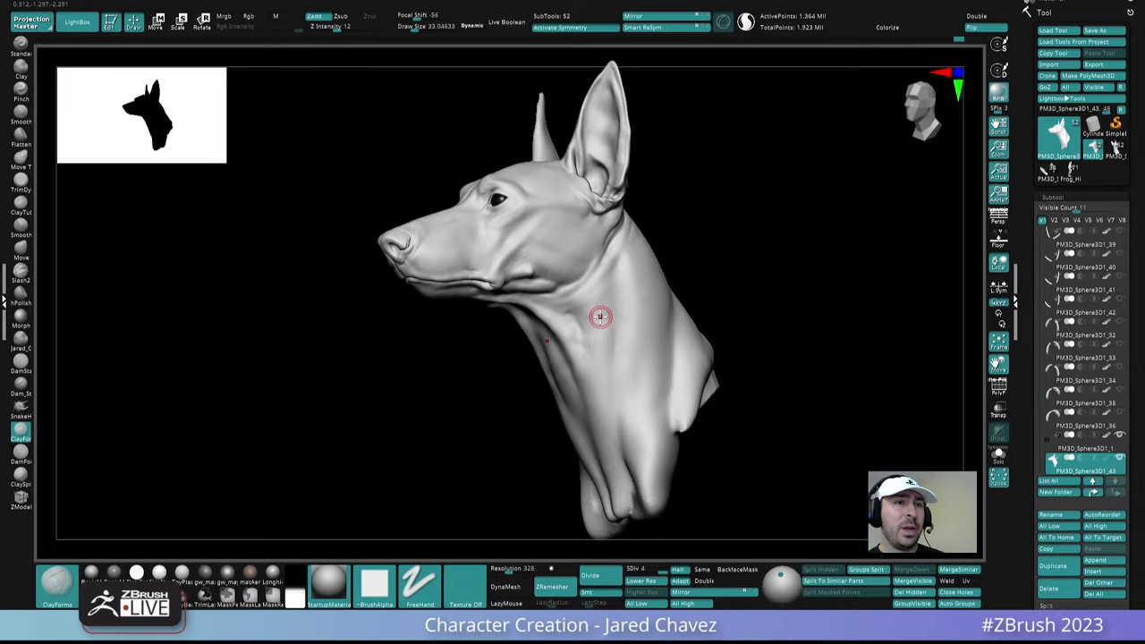
{"action": "right_click_drag", "start_coordinate": [617, 286], "coordinate": [693, 269]}
{"action": "right_click_drag", "start_coordinate": [582, 256], "coordinate": [614, 286], "text": "ctrl"}
{"action": "left_click_drag", "start_coordinate": [595, 225], "coordinate": [582, 230], "text": "shift"}
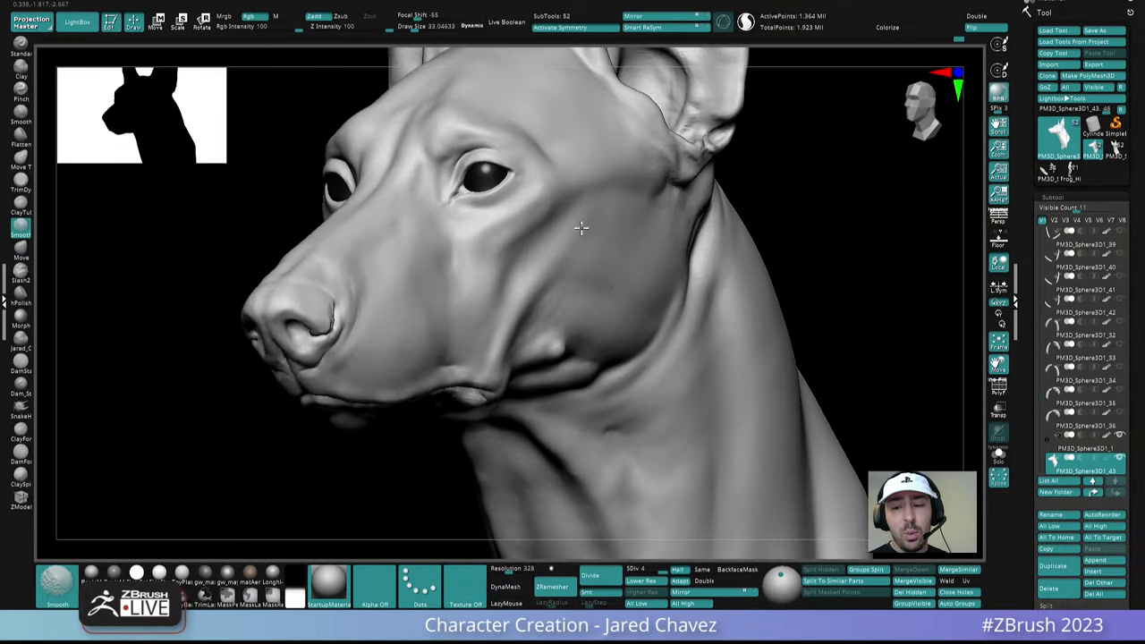
{"action": "mouse_move", "coordinate": [654, 299]}
{"action": "right_mouse_down"}
{"action": "mouse_move", "coordinate": [582, 284]}
{"action": "mouse_move", "coordinate": [674, 294]}
{"action": "right_mouse_up"}
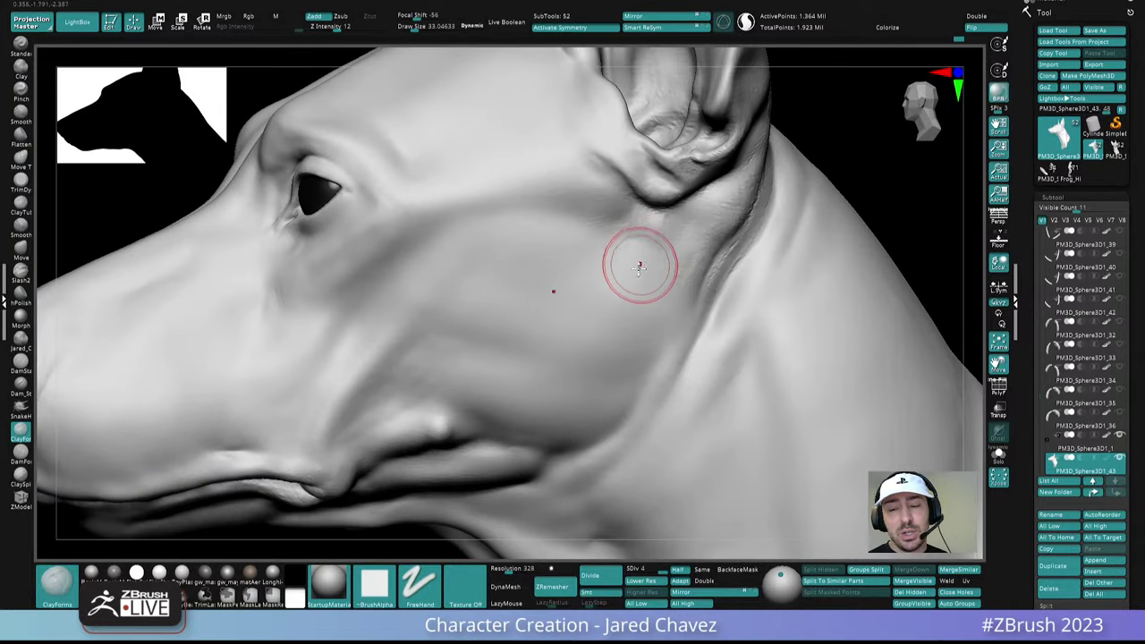
{"action": "mouse_move", "coordinate": [639, 260]}
{"action": "right_mouse_down"}
{"action": "mouse_move", "coordinate": [636, 238]}
{"action": "mouse_move", "coordinate": [595, 219]}
{"action": "right_mouse_up"}
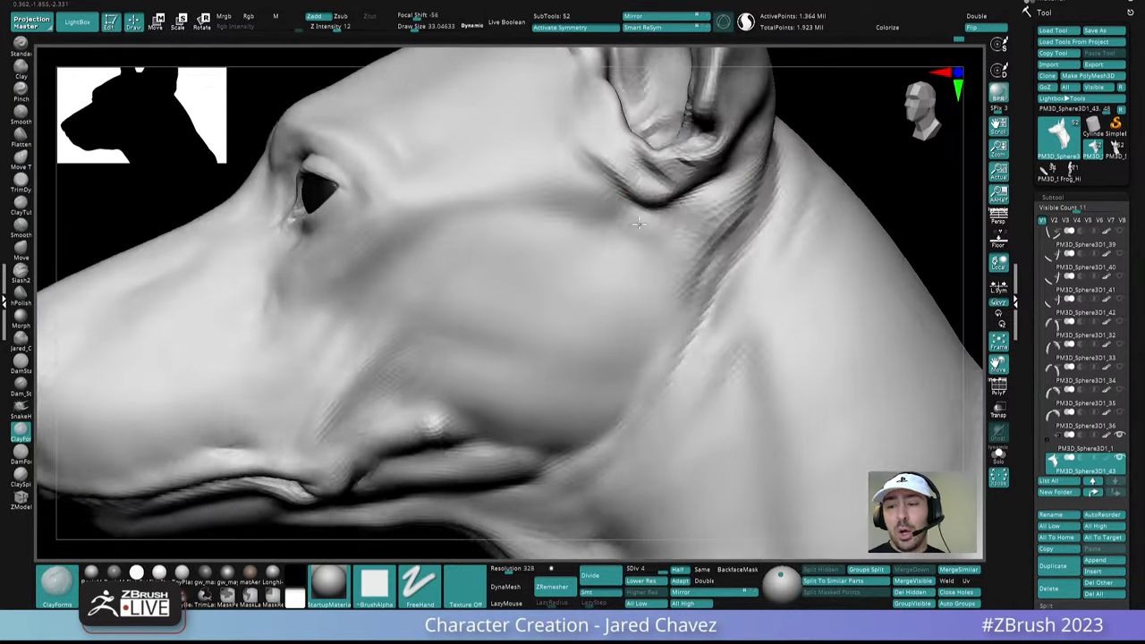
{"action": "right_click_drag", "start_coordinate": [595, 335], "coordinate": [567, 292], "text": "ctrl"}
{"action": "right_click_drag", "start_coordinate": [640, 260], "coordinate": [597, 248]}
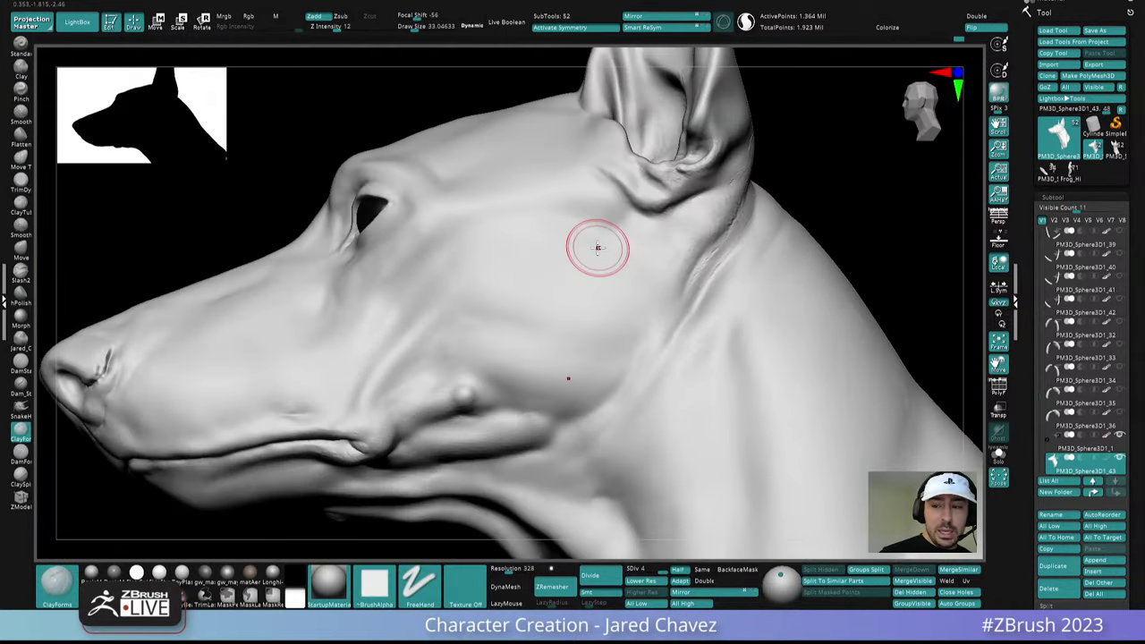
Set the draw size to about 12 and smooth the small folds around the front of the ear base
{"action": "right_click_drag", "start_coordinate": [664, 204], "coordinate": [543, 317], "text": "alt"}
{"action": "key", "text": "space"}
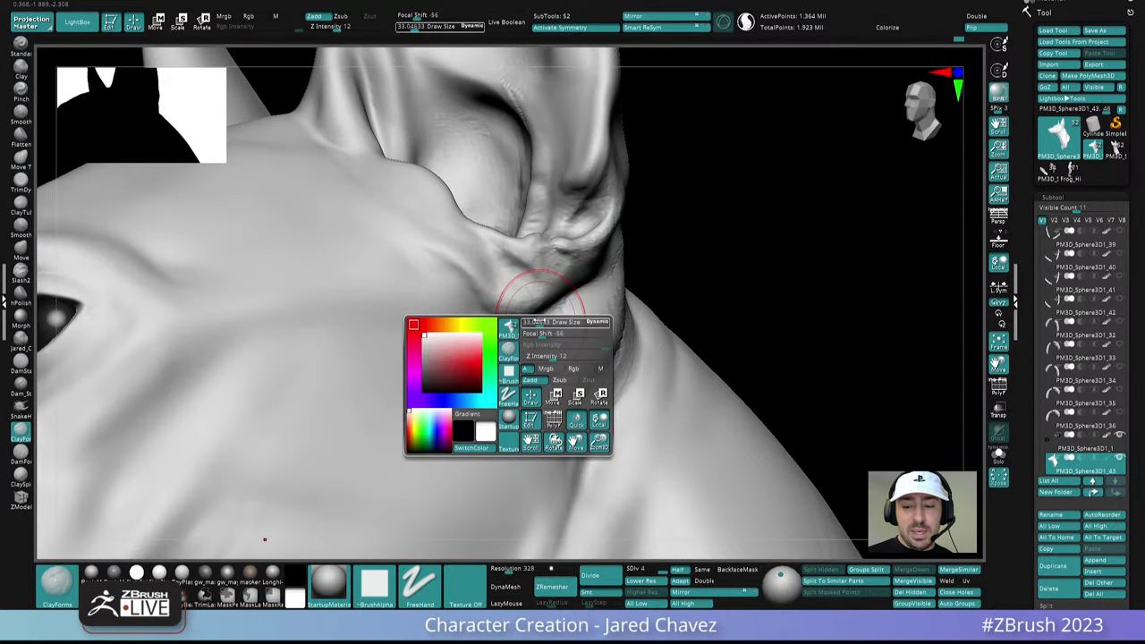
{"action": "left_click_drag", "start_coordinate": [536, 320], "coordinate": [524, 322]}
{"action": "key", "text": "shift"}
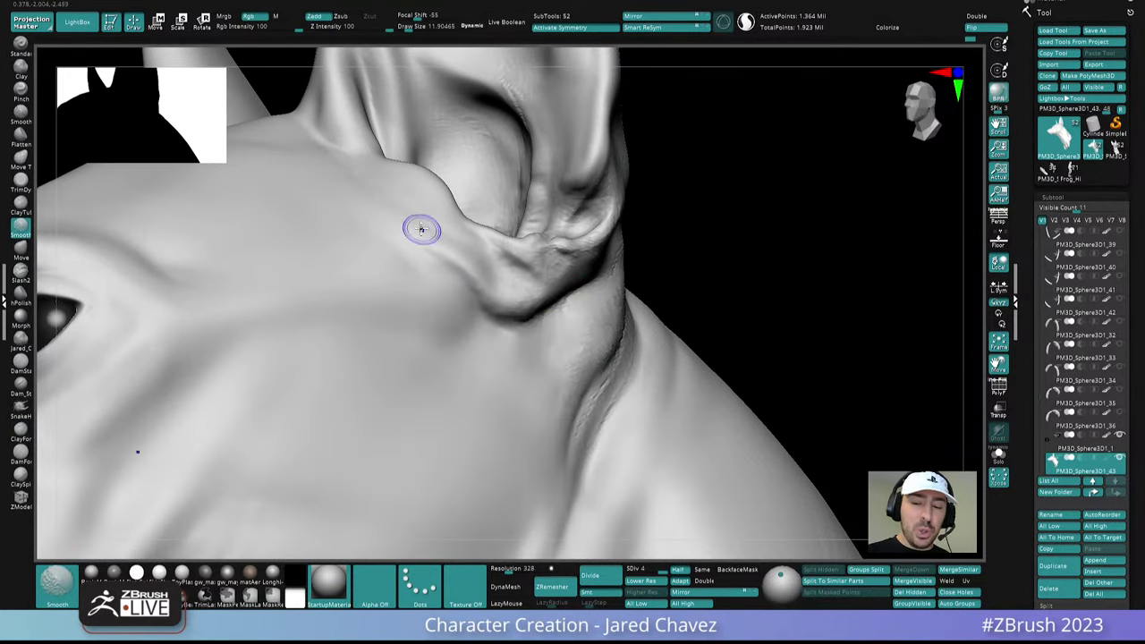
{"action": "right_click_drag", "start_coordinate": [422, 230], "coordinate": [455, 302]}
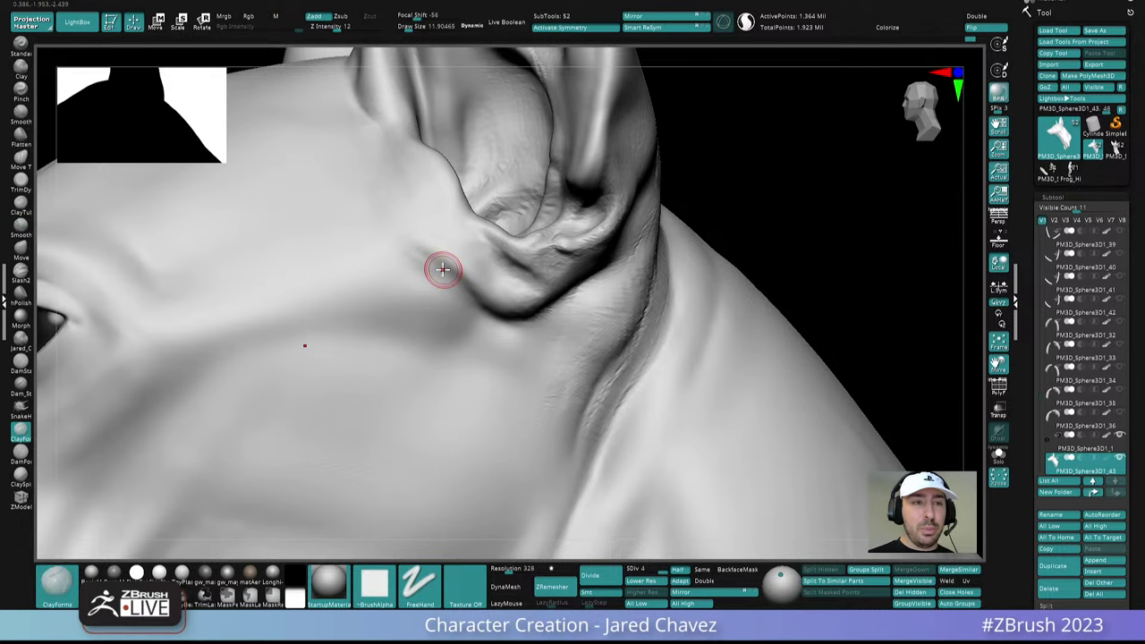
{"action": "right_click_drag", "start_coordinate": [443, 269], "coordinate": [511, 225]}
{"action": "left_click_drag", "start_coordinate": [495, 247], "coordinate": [556, 302], "text": "shift"}
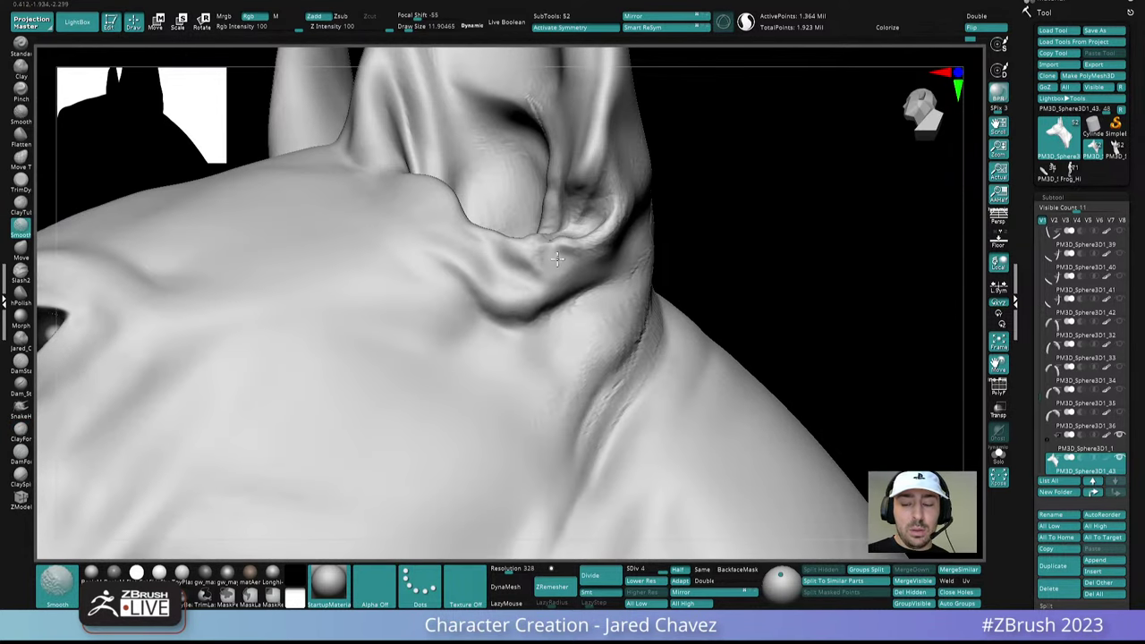
Carve the crease running from behind the ear base down toward the jaw with the DamForms brush, raising the draw size to about 25.5
{"action": "mouse_move", "coordinate": [636, 229]}
{"action": "right_mouse_down"}
{"action": "mouse_move", "coordinate": [578, 239]}
{"action": "mouse_move", "coordinate": [601, 261]}
{"action": "mouse_move", "coordinate": [629, 234]}
{"action": "mouse_move", "coordinate": [595, 295]}
{"action": "mouse_move", "coordinate": [608, 251]}
{"action": "mouse_move", "coordinate": [617, 278]}
{"action": "right_mouse_up"}
{"action": "right_click_drag", "start_coordinate": [617, 278], "coordinate": [668, 185]}
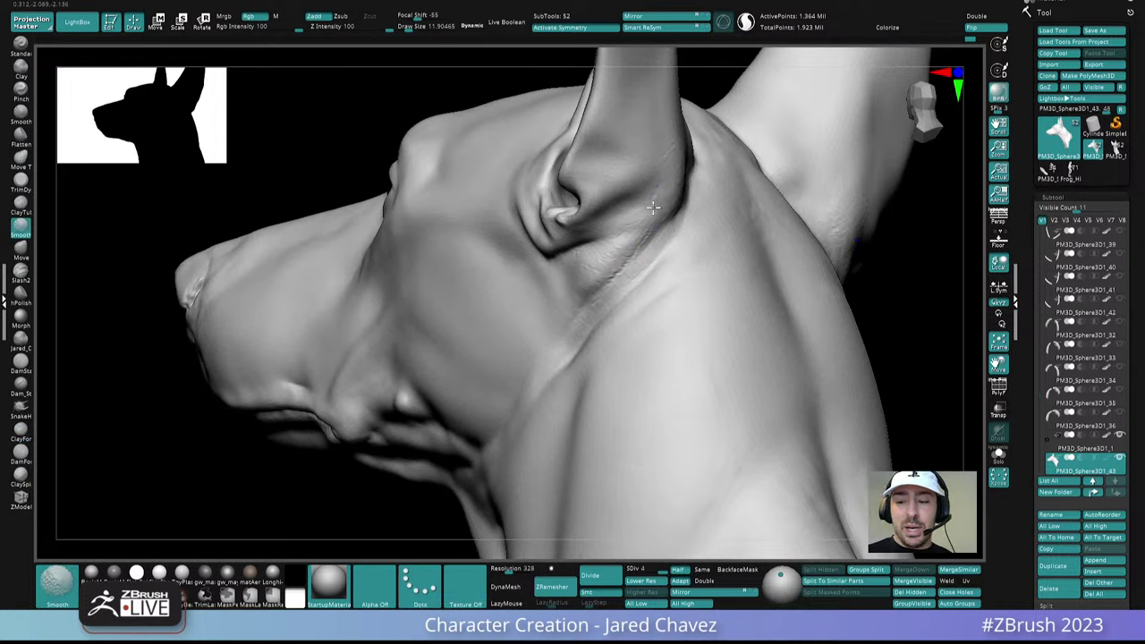
{"action": "key", "text": "shift"}
{"action": "left_click", "coordinate": [22, 454]}
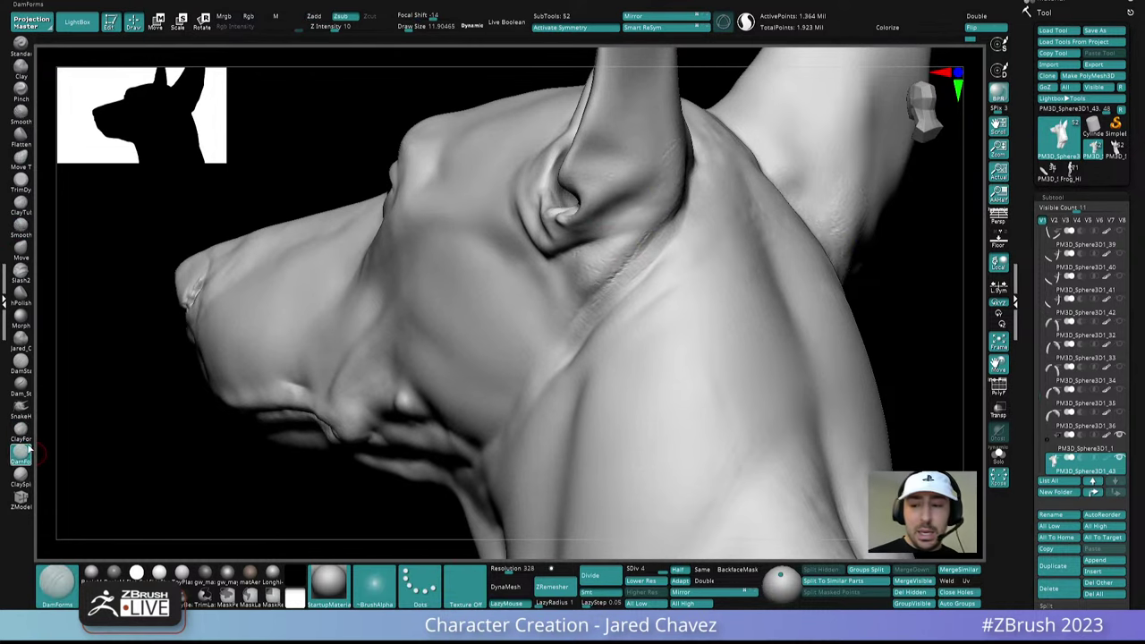
{"action": "left_click_drag", "start_coordinate": [617, 234], "coordinate": [595, 240]}
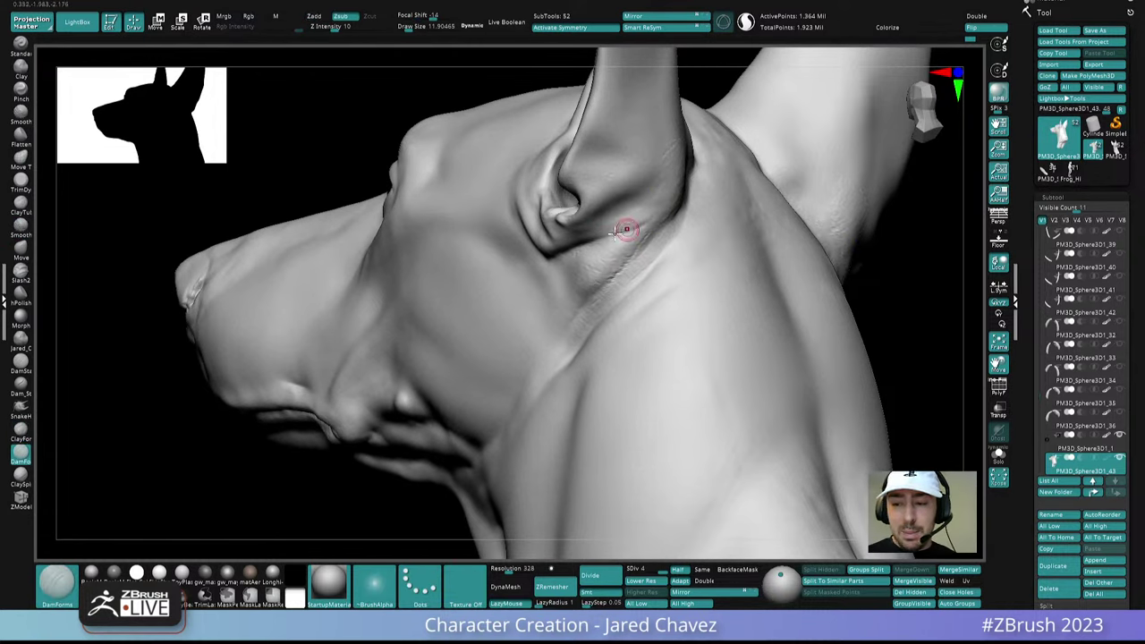
{"action": "right_click_drag", "start_coordinate": [703, 177], "coordinate": [677, 192]}
{"action": "right_click_drag", "start_coordinate": [651, 237], "coordinate": [655, 213]}
{"action": "key", "text": "space"}
{"action": "left_click_drag", "start_coordinate": [655, 213], "coordinate": [632, 240]}
{"action": "right_click_drag", "start_coordinate": [632, 240], "coordinate": [655, 211]}
{"action": "left_click_drag", "start_coordinate": [656, 211], "coordinate": [615, 247]}
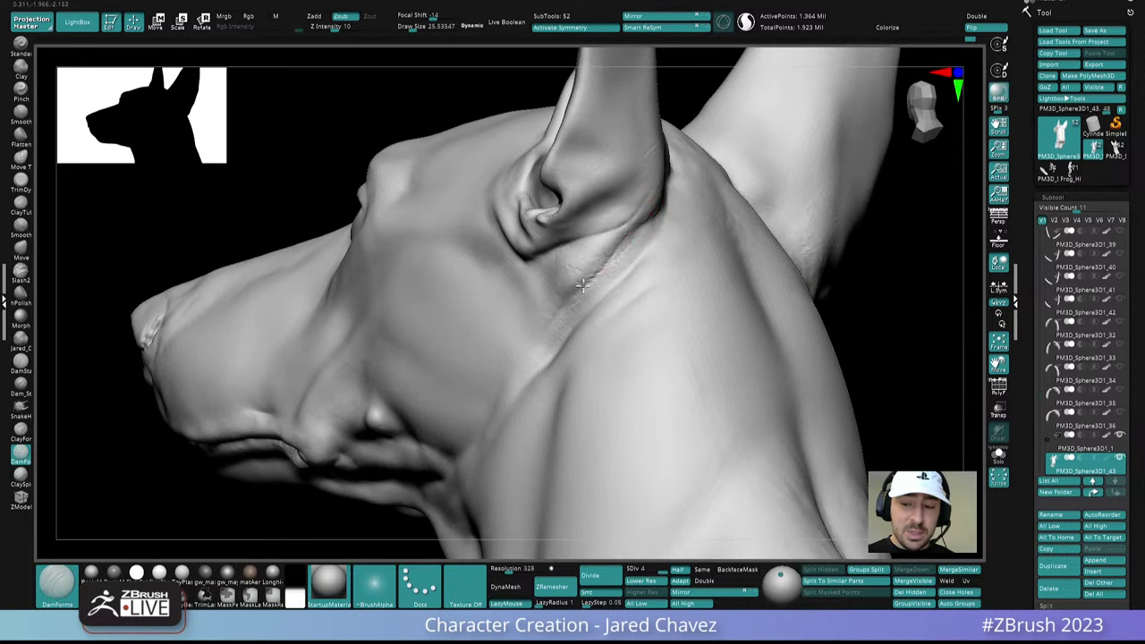
Smooth the crease between the rear of the cheek and the neck, just below the ear base
{"action": "right_click_drag", "start_coordinate": [582, 285], "coordinate": [606, 248]}
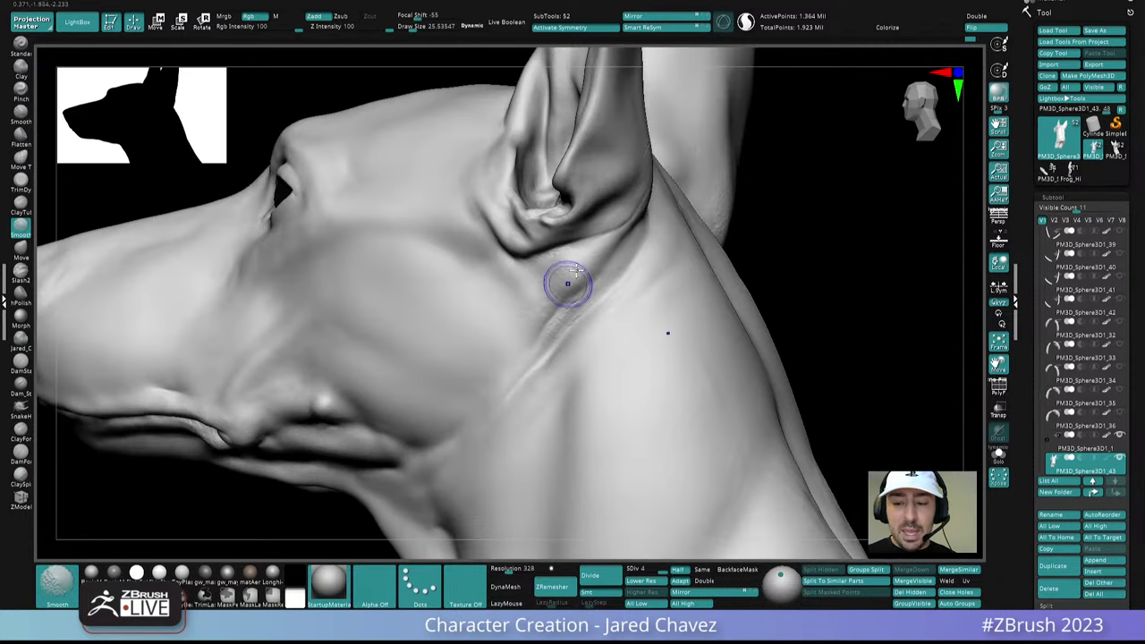
{"action": "mouse_move", "coordinate": [524, 299]}
{"action": "right_mouse_down"}
{"action": "mouse_move", "coordinate": [542, 269]}
{"action": "mouse_move", "coordinate": [578, 298]}
{"action": "right_mouse_up"}
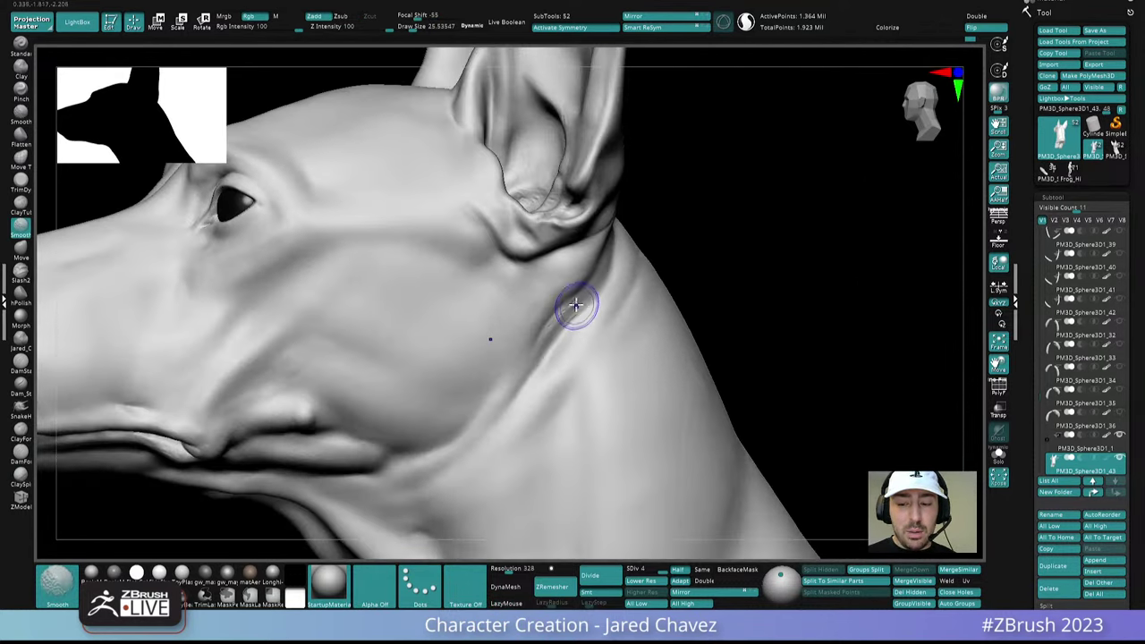
{"action": "left_click_drag", "start_coordinate": [551, 344], "coordinate": [592, 290], "text": "shift"}
Examine the cheek crease, the neck and the silhouette of the whole bust from several angles
{"action": "mouse_move", "coordinate": [535, 361]}
{"action": "right_mouse_down", "text": "ctrl"}
{"action": "mouse_move", "coordinate": [619, 199]}
{"action": "mouse_move", "coordinate": [604, 170]}
{"action": "right_mouse_up", "text": "ctrl"}
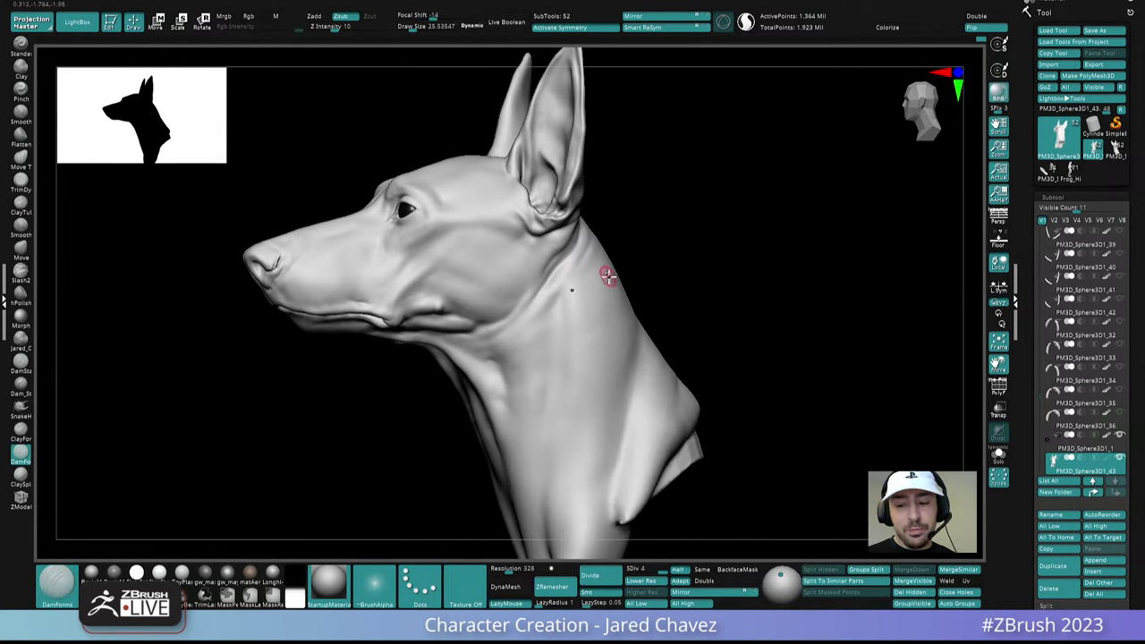
{"action": "mouse_move", "coordinate": [617, 294]}
{"action": "right_mouse_down"}
{"action": "mouse_move", "coordinate": [599, 300]}
{"action": "mouse_move", "coordinate": [582, 331]}
{"action": "right_mouse_up"}
{"action": "mouse_move", "coordinate": [526, 283]}
{"action": "right_mouse_down", "text": "ctrl"}
{"action": "mouse_move", "coordinate": [539, 321]}
{"action": "mouse_move", "coordinate": [506, 345]}
{"action": "right_mouse_up", "text": "ctrl"}
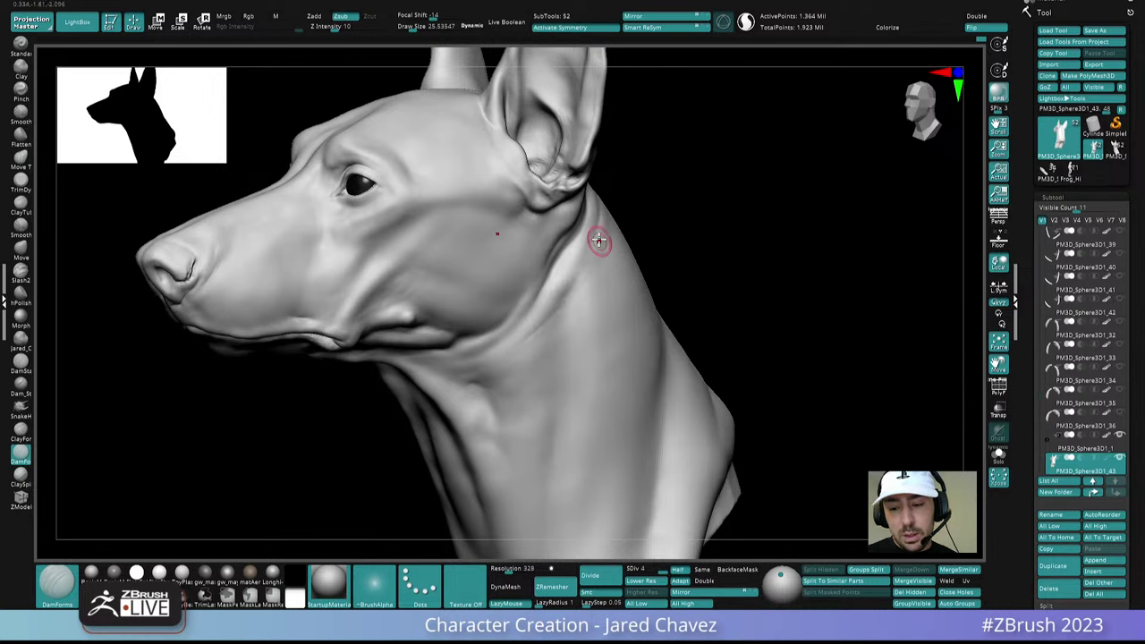
{"action": "key", "text": "shift"}
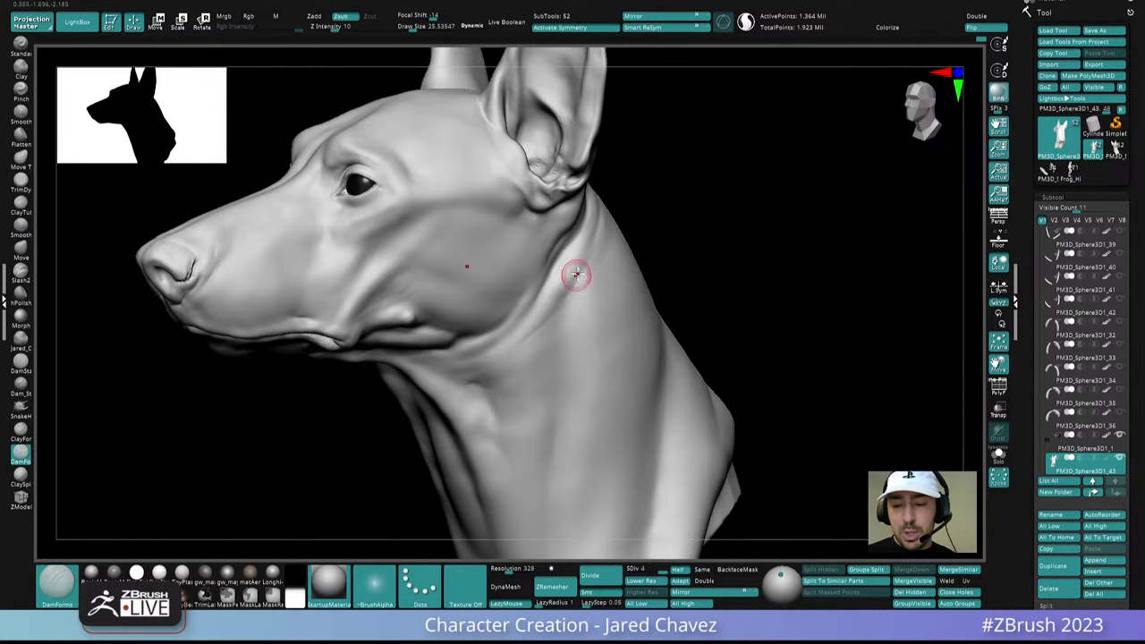
{"action": "mouse_move", "coordinate": [575, 273]}
{"action": "right_mouse_down"}
{"action": "mouse_move", "coordinate": [616, 294]}
{"action": "mouse_move", "coordinate": [593, 250]}
{"action": "mouse_move", "coordinate": [507, 276]}
{"action": "mouse_move", "coordinate": [499, 322]}
{"action": "mouse_move", "coordinate": [468, 312]}
{"action": "right_mouse_up"}
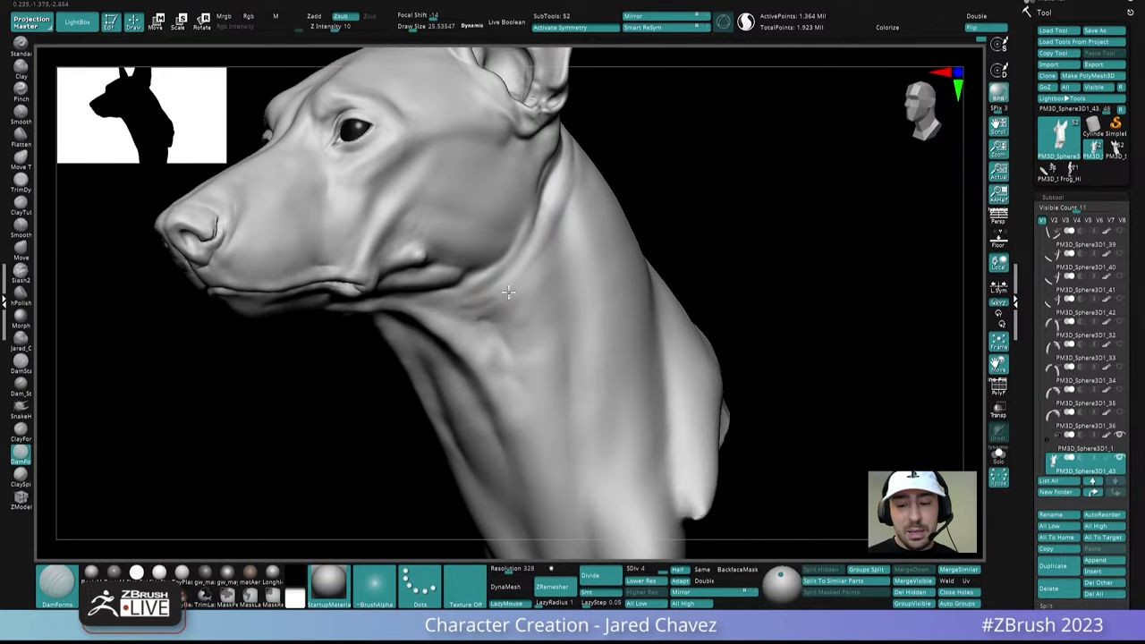
{"action": "right_click_drag", "start_coordinate": [519, 276], "coordinate": [555, 256]}
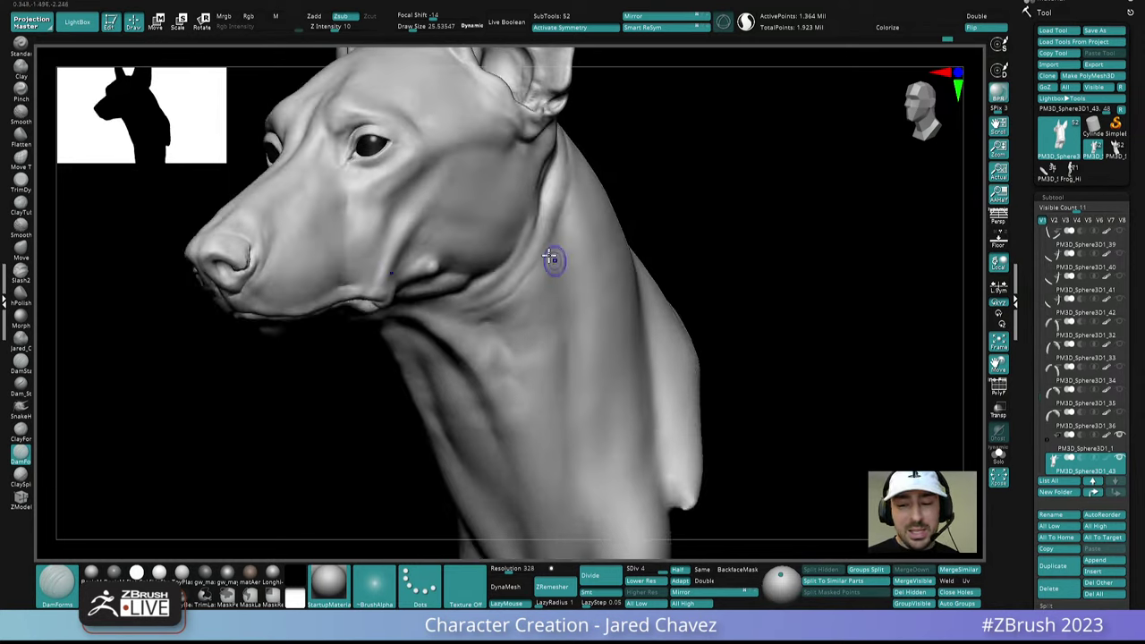
{"action": "key", "text": "shift"}
{"action": "key", "text": "f"}
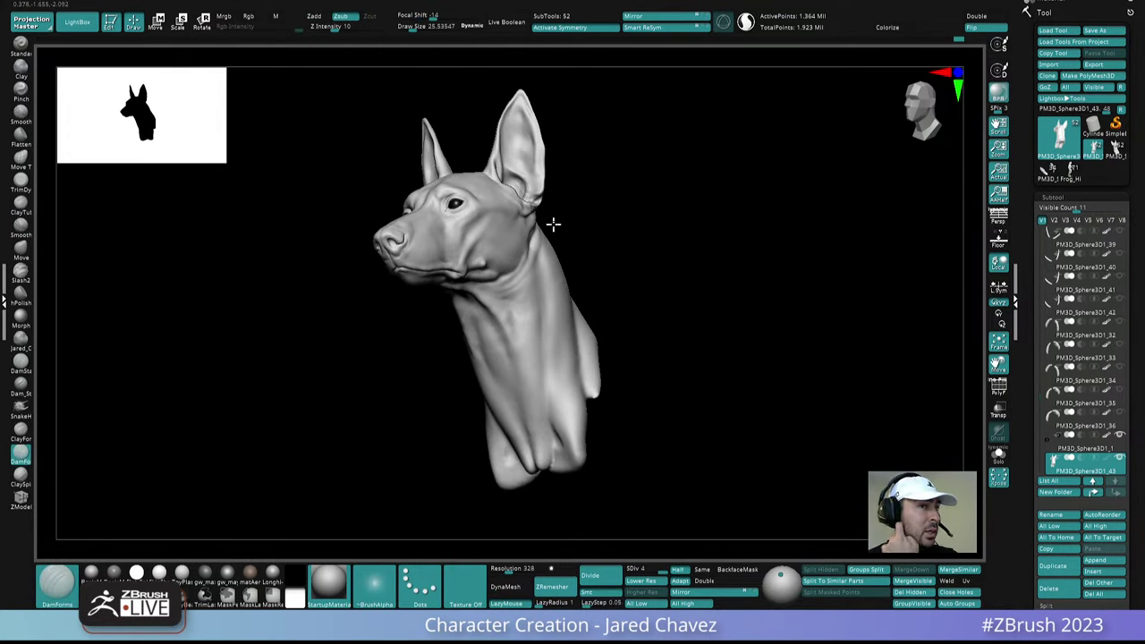
{"action": "right_click_drag", "start_coordinate": [554, 225], "coordinate": [548, 99]}
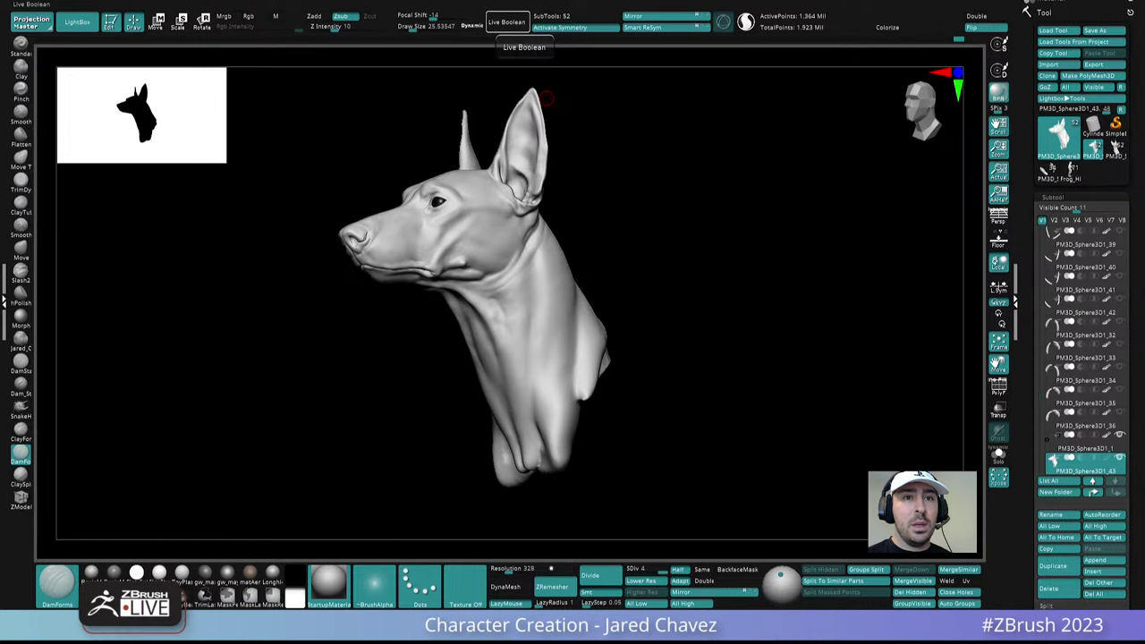
{"action": "mouse_move", "coordinate": [547, 98]}
{"action": "right_mouse_down"}
{"action": "mouse_move", "coordinate": [593, 264]}
{"action": "mouse_move", "coordinate": [538, 333]}
{"action": "mouse_move", "coordinate": [564, 311]}
{"action": "mouse_move", "coordinate": [483, 307]}
{"action": "mouse_move", "coordinate": [539, 361]}
{"action": "mouse_move", "coordinate": [519, 331]}
{"action": "right_mouse_up"}
Switch to the ClayForms brush, lower the subdivision level to 3 and build up the muscle fold beside the throat
{"action": "left_click", "coordinate": [20, 431]}
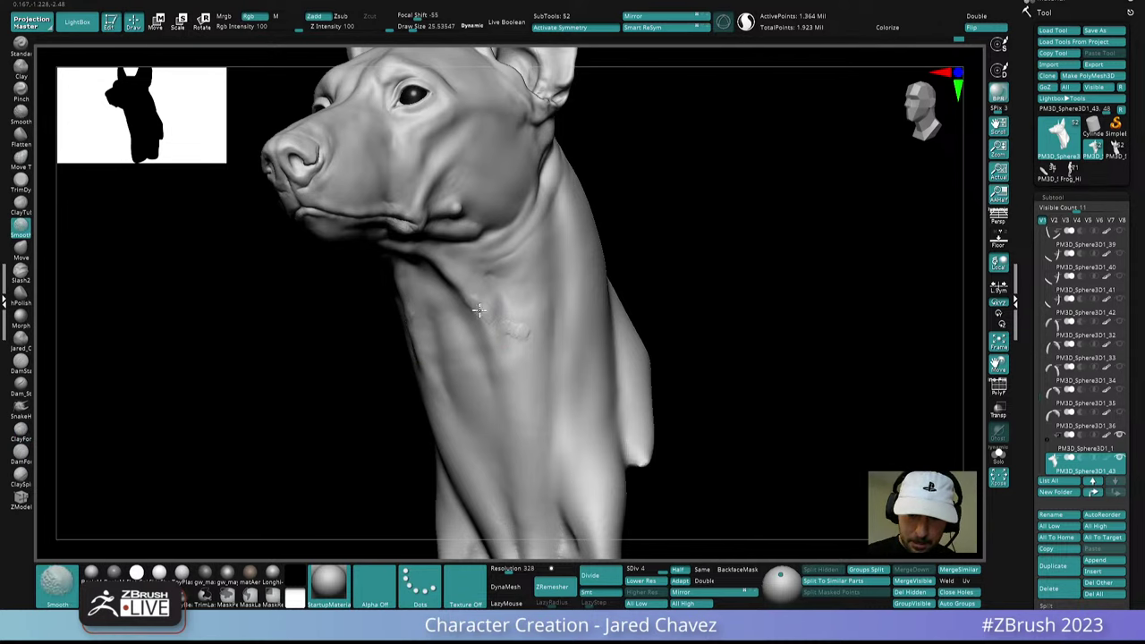
{"action": "key", "text": "shift+d"}
{"action": "mouse_move", "coordinate": [487, 302]}
{"action": "right_mouse_down"}
{"action": "mouse_move", "coordinate": [498, 311]}
{"action": "mouse_move", "coordinate": [471, 302]}
{"action": "right_mouse_up"}
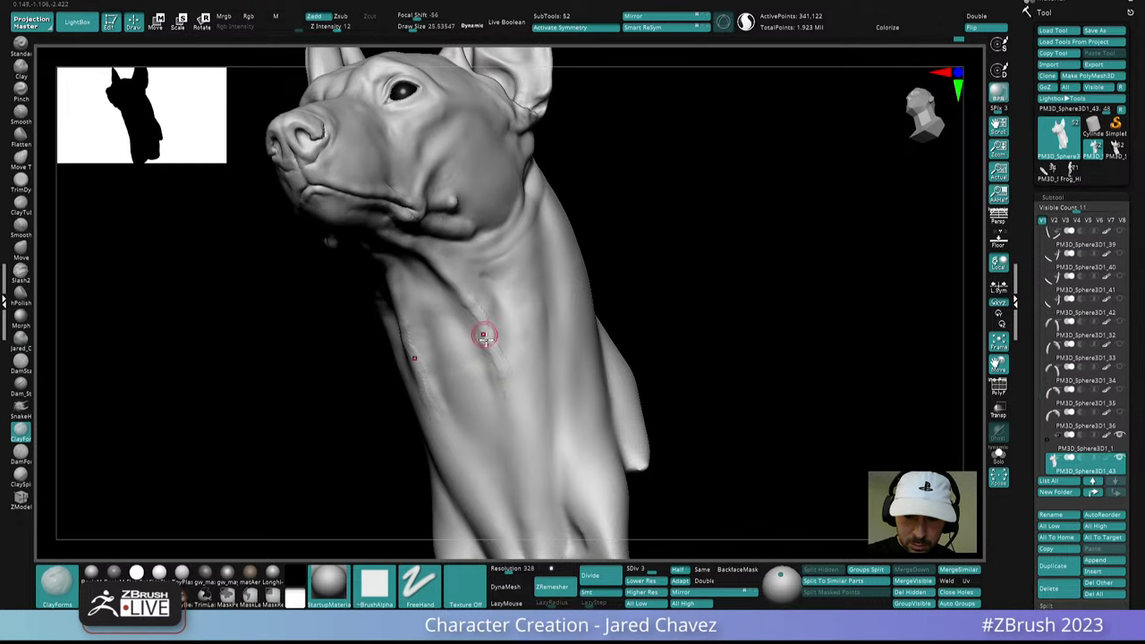
{"action": "right_click_drag", "start_coordinate": [492, 317], "coordinate": [521, 396]}
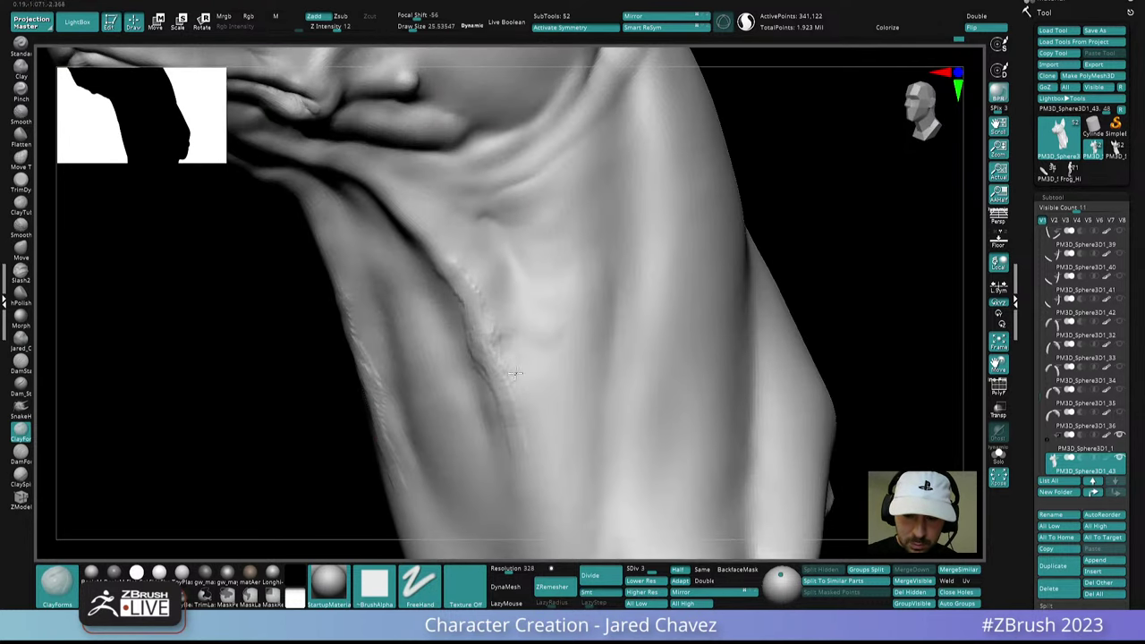
{"action": "mouse_move", "coordinate": [507, 327]}
{"action": "right_mouse_down"}
{"action": "mouse_move", "coordinate": [516, 369]}
{"action": "mouse_move", "coordinate": [524, 340]}
{"action": "right_mouse_up"}
Smooth the built-up fold beside the throat into the surrounding neck surface
{"action": "key", "text": "shift"}
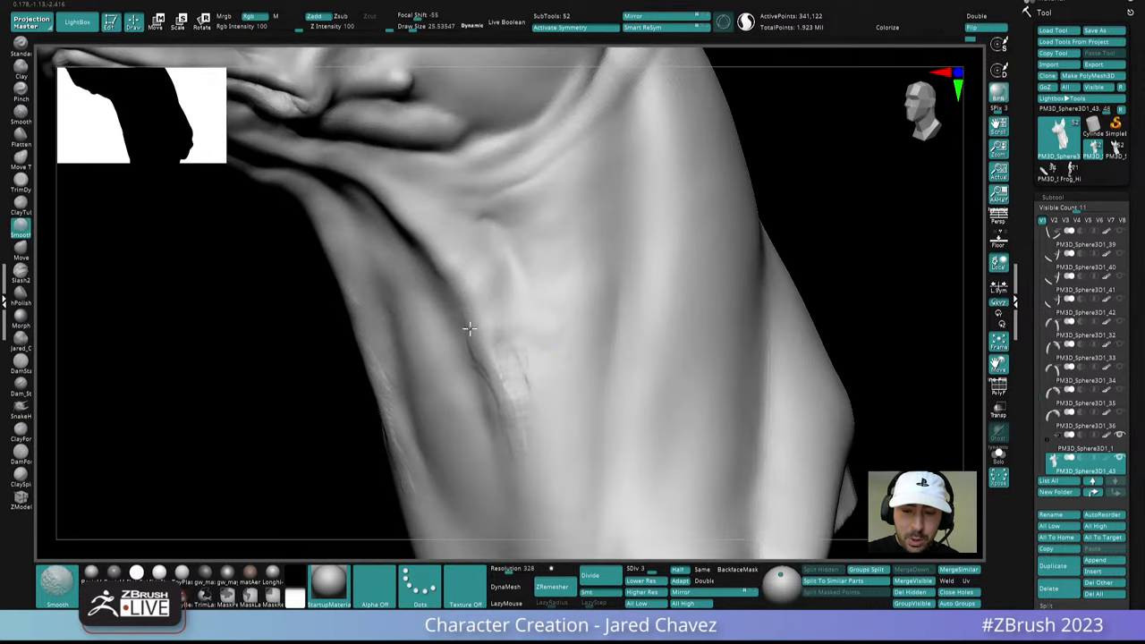
{"action": "left_click_drag", "start_coordinate": [499, 397], "coordinate": [528, 322], "text": "shift"}
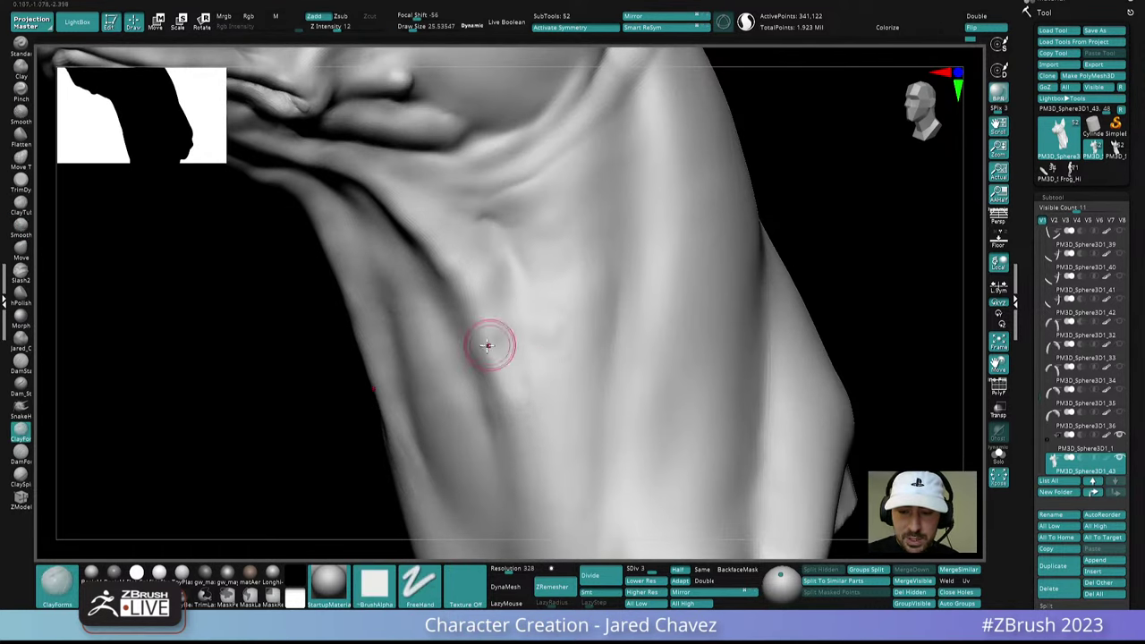
{"action": "right_click_drag", "start_coordinate": [549, 320], "coordinate": [529, 361]}
{"action": "left_click_drag", "start_coordinate": [549, 346], "coordinate": [493, 312], "text": "shift"}
{"action": "mouse_move", "coordinate": [493, 312]}
{"action": "right_mouse_down", "text": "ctrl"}
{"action": "mouse_move", "coordinate": [485, 169]}
{"action": "mouse_move", "coordinate": [542, 327]}
{"action": "mouse_move", "coordinate": [590, 367]}
{"action": "right_mouse_up", "text": "ctrl"}
{"action": "right_click_drag", "start_coordinate": [589, 367], "coordinate": [582, 488], "text": "ctrl"}
{"action": "key", "text": "shift"}
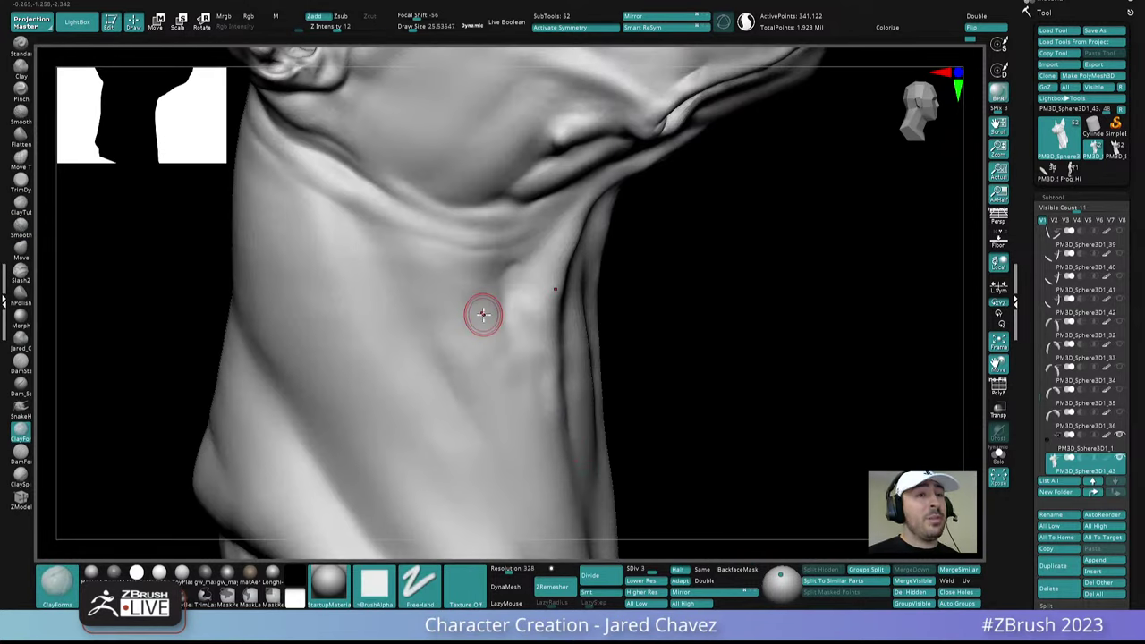
Set the draw size to about 65 and soften the broad muscle forms along the side and back of the neck
{"action": "right_click_drag", "start_coordinate": [781, 300], "coordinate": [659, 300]}
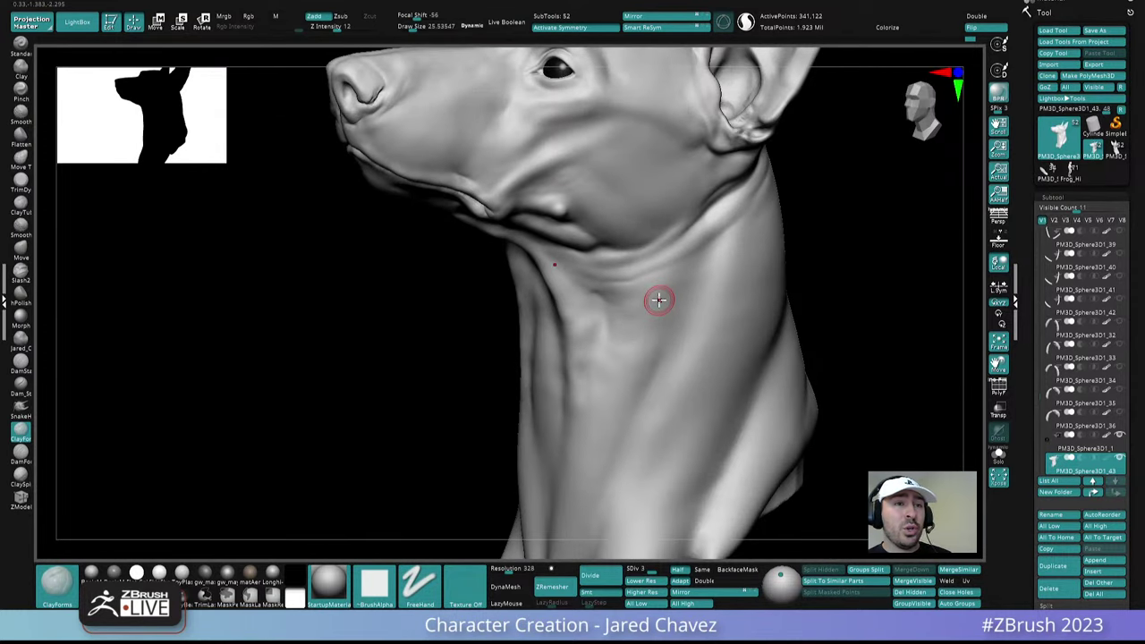
{"action": "right_click_drag", "start_coordinate": [711, 309], "coordinate": [674, 336]}
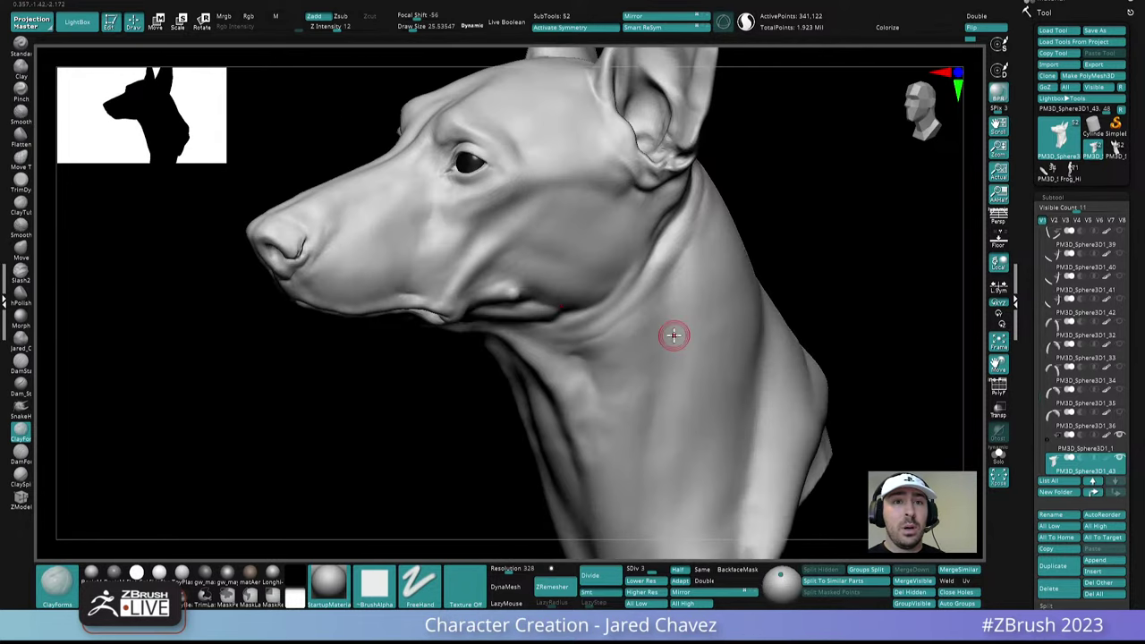
{"action": "right_click_drag", "start_coordinate": [747, 315], "coordinate": [669, 298]}
{"action": "mouse_move", "coordinate": [779, 274]}
{"action": "right_mouse_down", "text": "alt"}
{"action": "mouse_move", "coordinate": [683, 299]}
{"action": "mouse_move", "coordinate": [656, 290]}
{"action": "mouse_move", "coordinate": [668, 304]}
{"action": "right_mouse_up", "text": "alt"}
{"action": "key", "text": "space"}
{"action": "left_click_drag", "start_coordinate": [664, 305], "coordinate": [676, 304]}
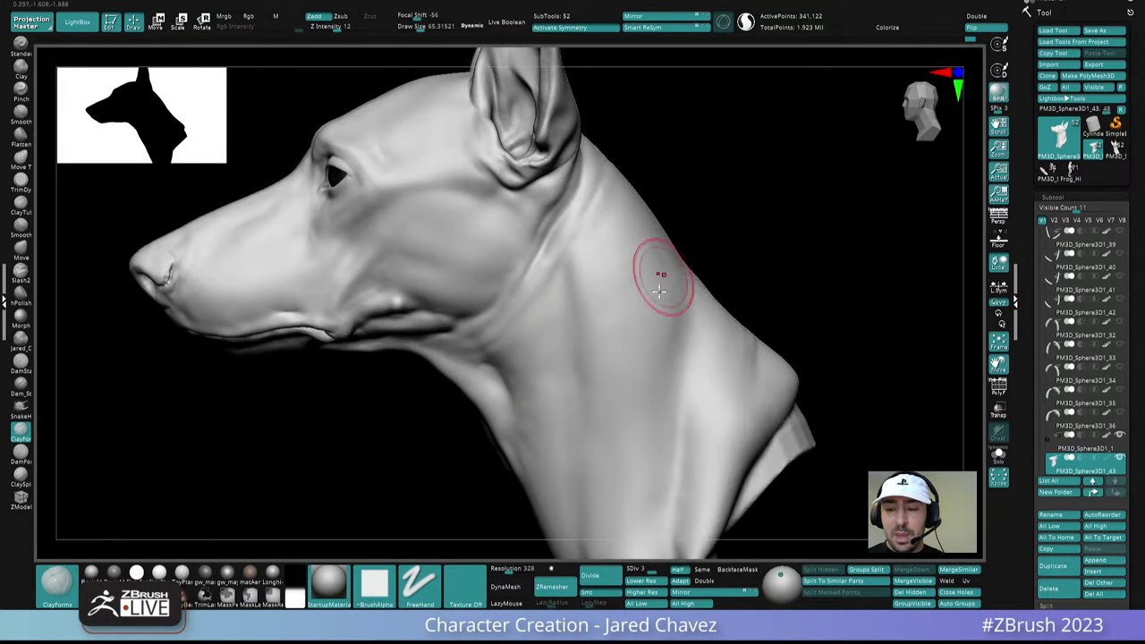
{"action": "right_click_drag", "start_coordinate": [662, 277], "coordinate": [649, 321]}
{"action": "key", "text": "shift"}
{"action": "left_click_drag", "start_coordinate": [650, 231], "coordinate": [649, 249], "text": "shift"}
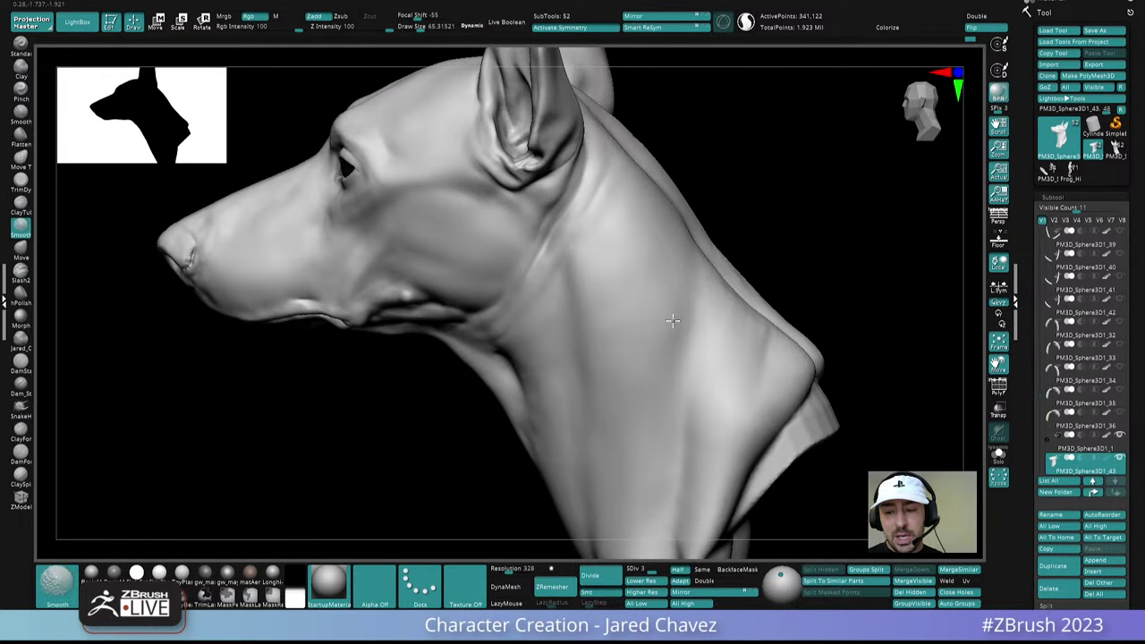
{"action": "left_click_drag", "start_coordinate": [673, 320], "coordinate": [675, 347], "text": "shift"}
{"action": "right_click_drag", "start_coordinate": [671, 335], "coordinate": [745, 320]}
{"action": "left_click_drag", "start_coordinate": [666, 299], "coordinate": [666, 383], "text": "shift"}
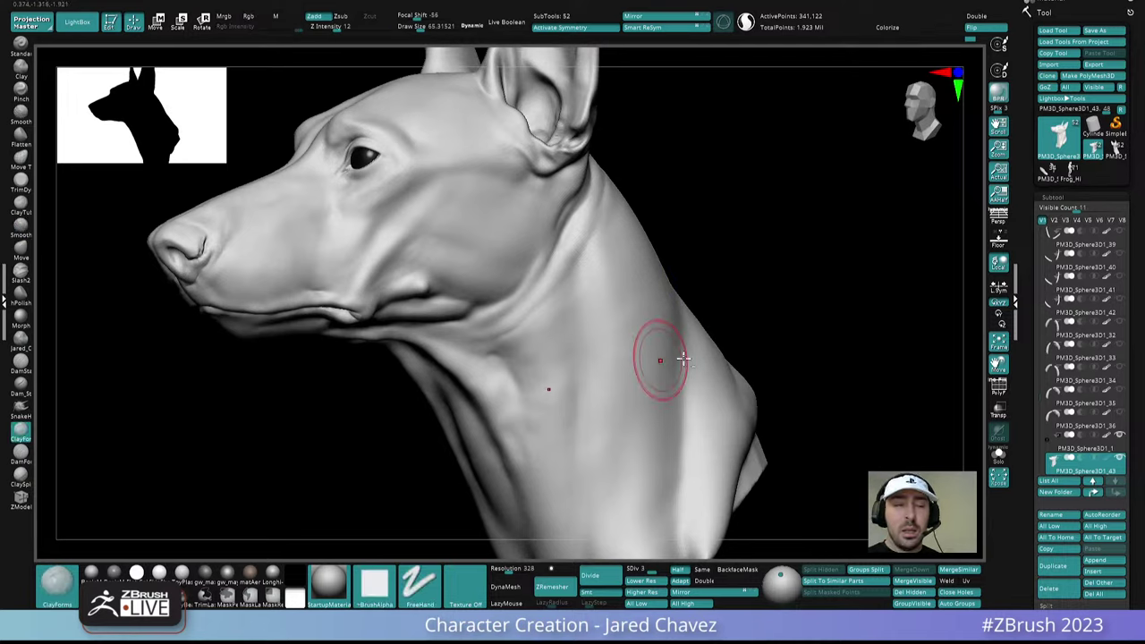
Set the draw size to about 36 and smooth the cheek surface above the mouth corner
{"action": "right_click_drag", "start_coordinate": [678, 358], "coordinate": [651, 286], "text": "ctrl"}
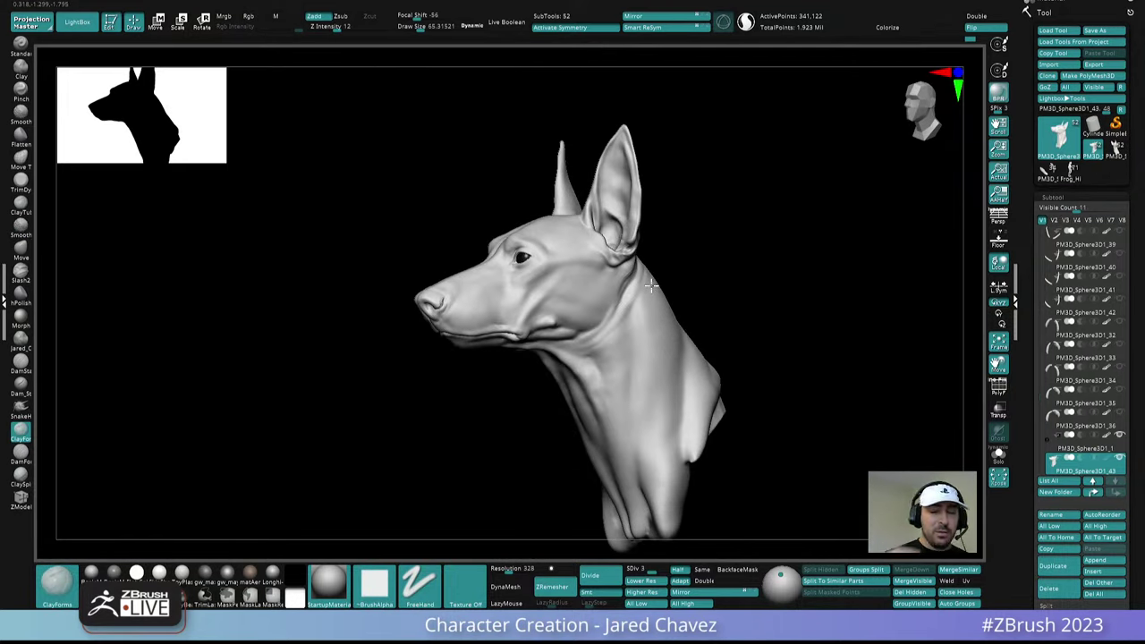
{"action": "mouse_move", "coordinate": [647, 344]}
{"action": "right_mouse_down"}
{"action": "mouse_move", "coordinate": [645, 358]}
{"action": "mouse_move", "coordinate": [593, 328]}
{"action": "mouse_move", "coordinate": [578, 276]}
{"action": "mouse_move", "coordinate": [576, 336]}
{"action": "mouse_move", "coordinate": [588, 328]}
{"action": "mouse_move", "coordinate": [542, 324]}
{"action": "right_mouse_up"}
{"action": "key", "text": "space"}
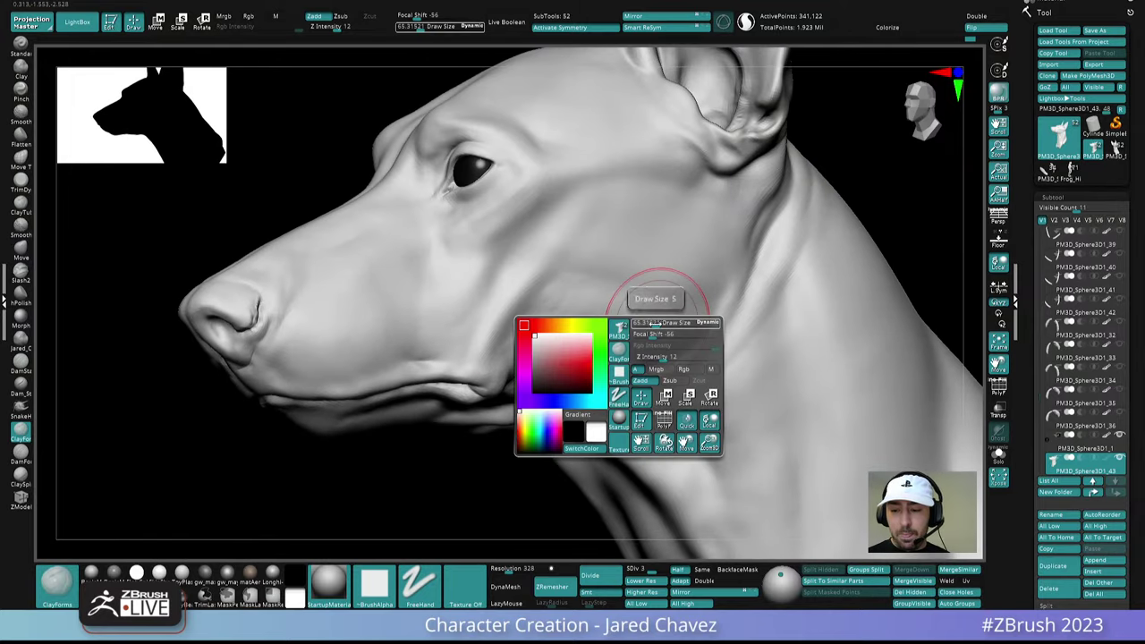
{"action": "right_click_drag", "start_coordinate": [624, 325], "coordinate": [650, 319]}
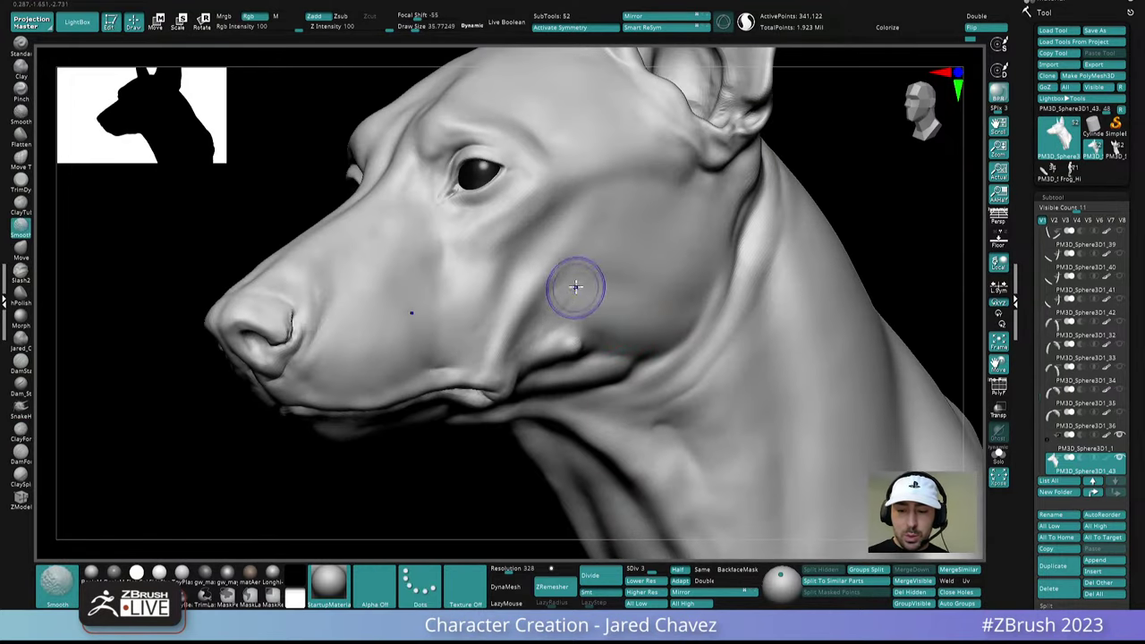
{"action": "left_click_drag", "start_coordinate": [575, 287], "coordinate": [578, 291], "text": "shift"}
Set the draw size to about 12 and build up the lower lip just in front of the mouth corner
{"action": "mouse_move", "coordinate": [639, 281]}
{"action": "right_mouse_down"}
{"action": "mouse_move", "coordinate": [654, 276]}
{"action": "mouse_move", "coordinate": [672, 296]}
{"action": "mouse_move", "coordinate": [720, 277]}
{"action": "right_mouse_up"}
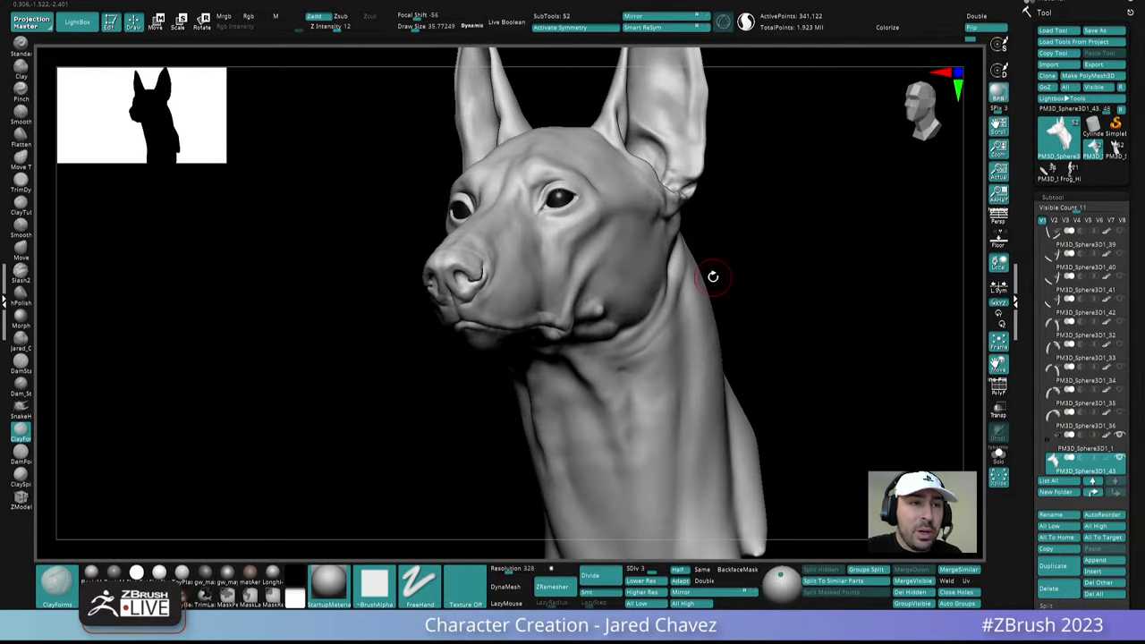
{"action": "right_click_drag", "start_coordinate": [713, 276], "coordinate": [706, 325]}
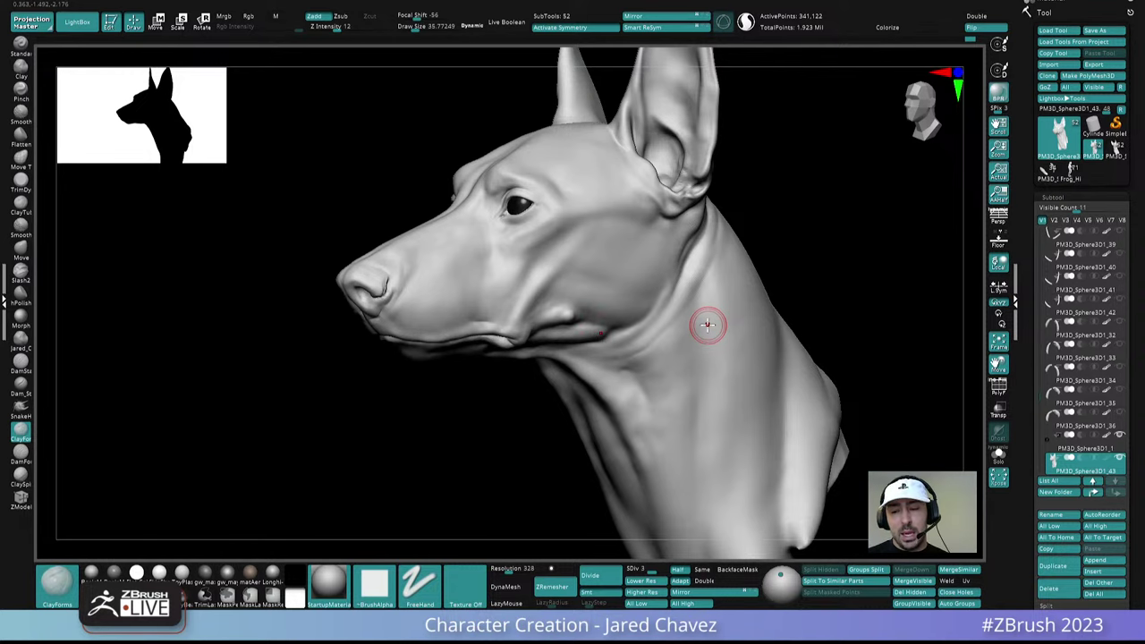
{"action": "right_click_drag", "start_coordinate": [707, 324], "coordinate": [637, 323]}
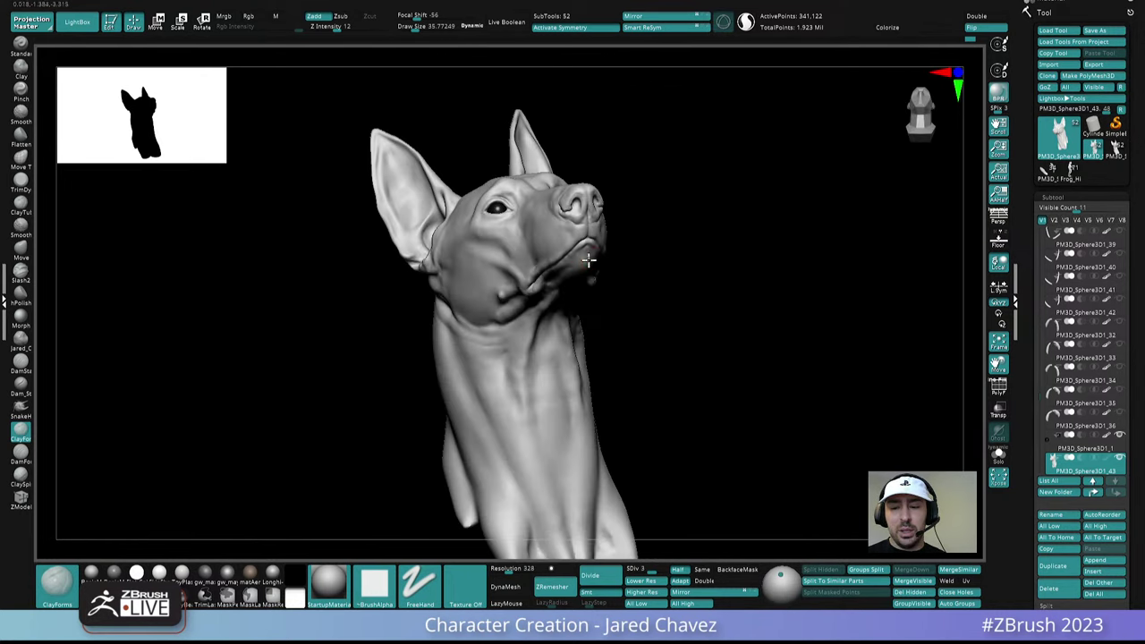
{"action": "mouse_move", "coordinate": [589, 260]}
{"action": "right_mouse_down", "text": "ctrl"}
{"action": "mouse_move", "coordinate": [662, 320]}
{"action": "mouse_move", "coordinate": [575, 316]}
{"action": "mouse_move", "coordinate": [573, 329]}
{"action": "right_mouse_up", "text": "ctrl"}
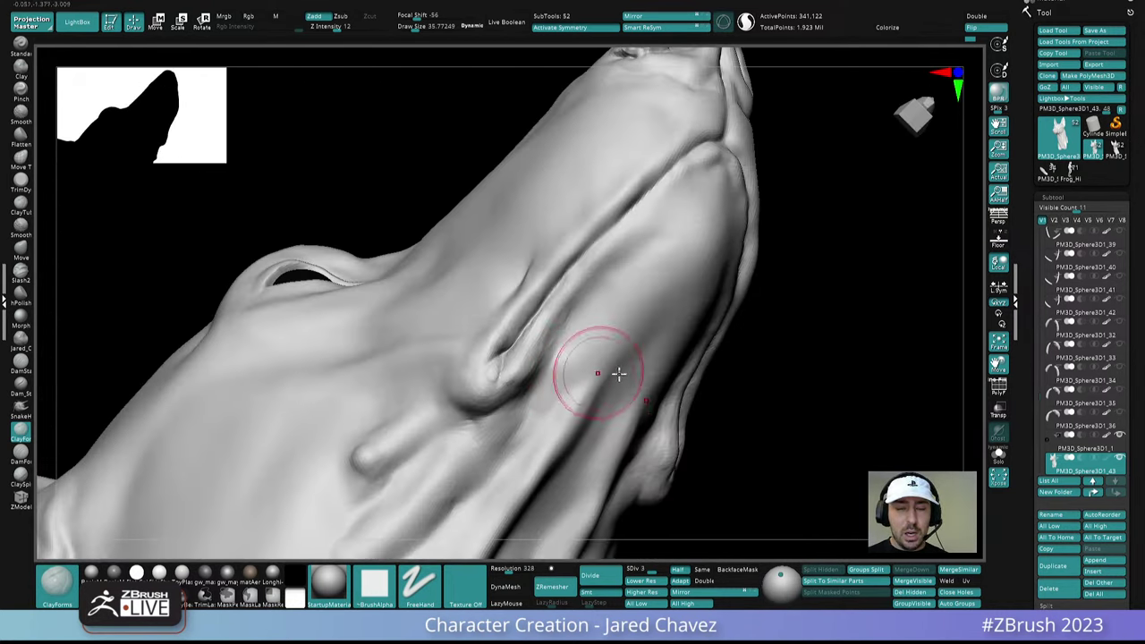
{"action": "mouse_move", "coordinate": [618, 374]}
{"action": "right_mouse_down"}
{"action": "mouse_move", "coordinate": [659, 409]}
{"action": "mouse_move", "coordinate": [571, 331]}
{"action": "mouse_move", "coordinate": [558, 301]}
{"action": "mouse_move", "coordinate": [579, 307]}
{"action": "mouse_move", "coordinate": [558, 325]}
{"action": "right_mouse_up"}
{"action": "key", "text": "space"}
{"action": "left_click_drag", "start_coordinate": [552, 324], "coordinate": [550, 323]}
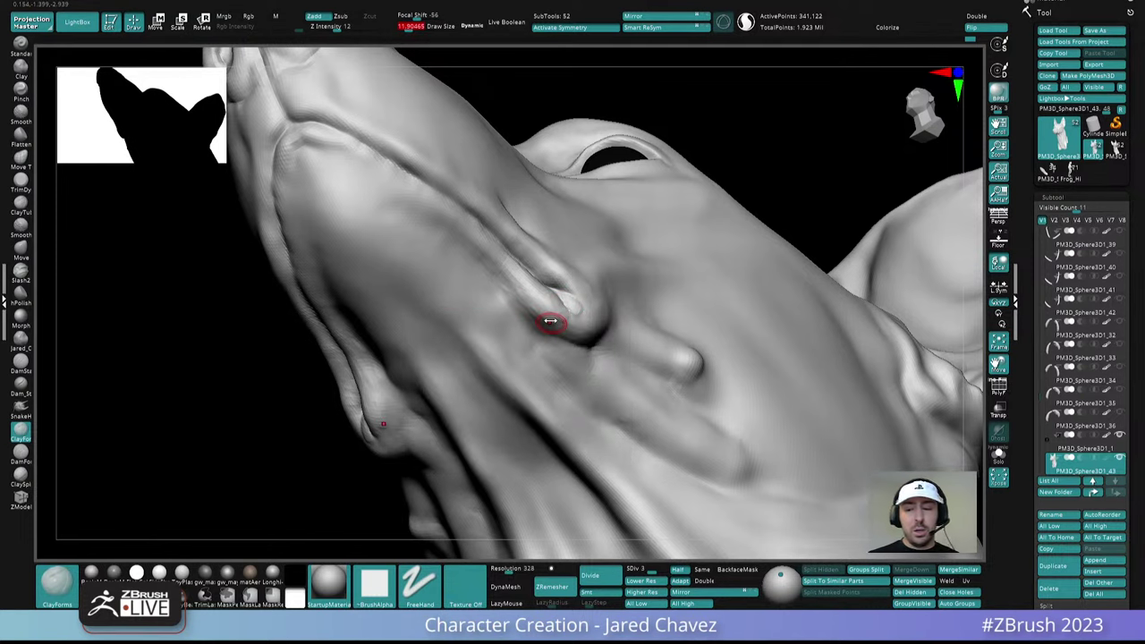
{"action": "right_click_drag", "start_coordinate": [550, 323], "coordinate": [497, 329]}
{"action": "mouse_move", "coordinate": [507, 270]}
{"action": "right_mouse_down", "text": "ctrl"}
{"action": "mouse_move", "coordinate": [524, 305]}
{"action": "mouse_move", "coordinate": [515, 261]}
{"action": "right_mouse_up", "text": "ctrl"}
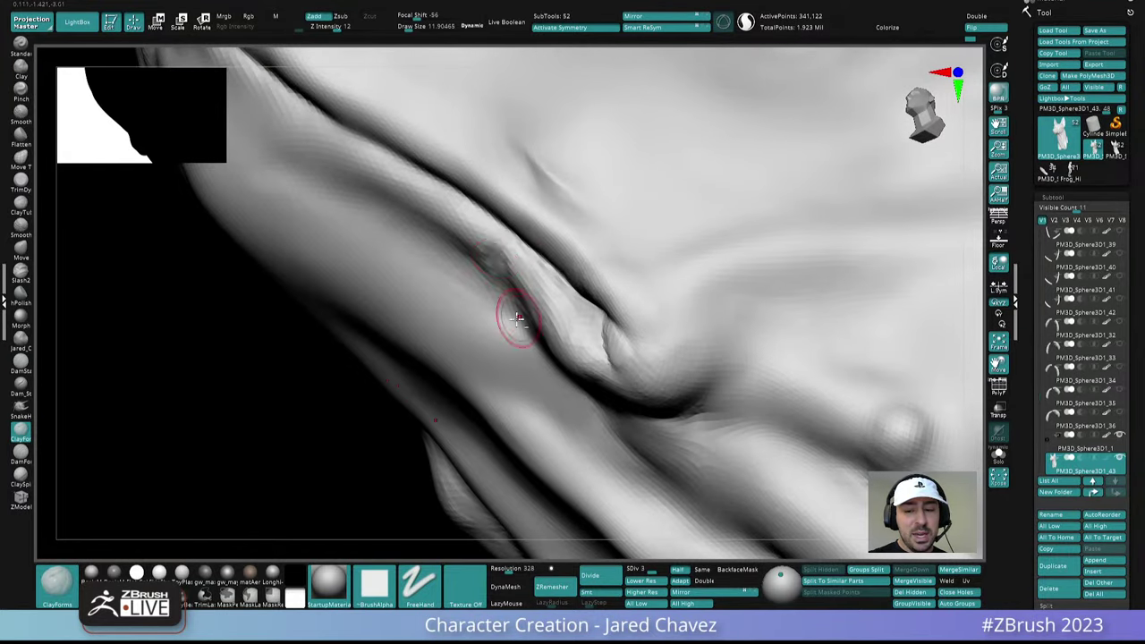
Raise the subdivision level to 4 and refine the lip edge at the mouth corner with a draw size of about 6
{"action": "right_click_drag", "start_coordinate": [517, 318], "coordinate": [582, 298]}
{"action": "key", "text": "space"}
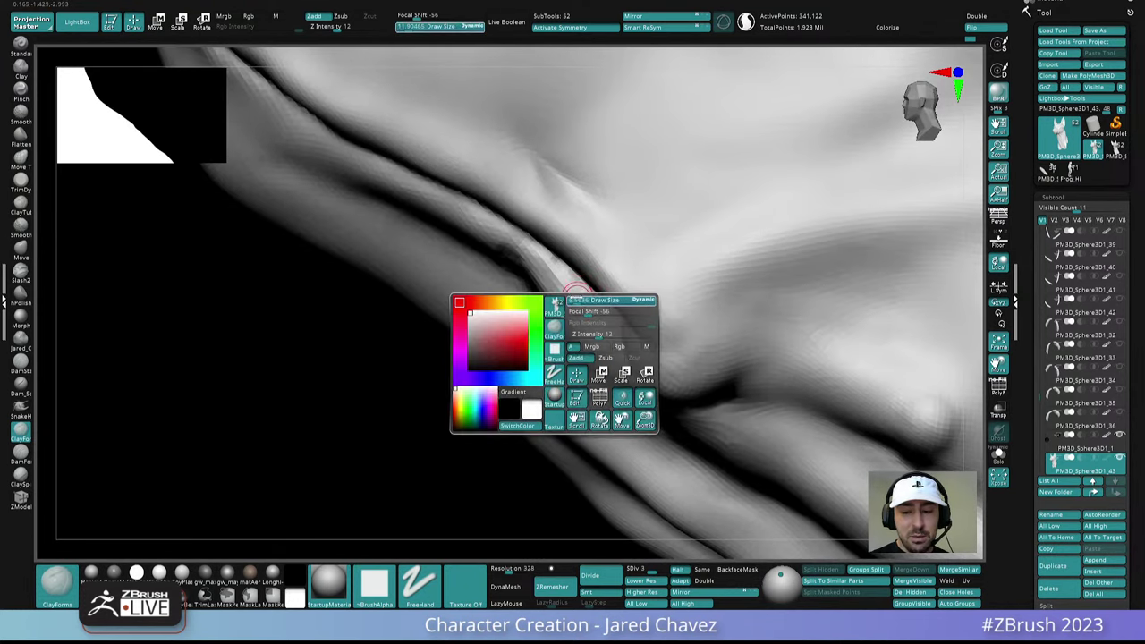
{"action": "left_click_drag", "start_coordinate": [577, 300], "coordinate": [573, 300]}
{"action": "left_click", "coordinate": [662, 570]}
{"action": "mouse_move", "coordinate": [562, 291]}
{"action": "right_mouse_down"}
{"action": "mouse_move", "coordinate": [562, 166]}
{"action": "mouse_move", "coordinate": [632, 317]}
{"action": "mouse_move", "coordinate": [586, 421]}
{"action": "mouse_move", "coordinate": [675, 281]}
{"action": "mouse_move", "coordinate": [614, 388]}
{"action": "mouse_move", "coordinate": [565, 363]}
{"action": "right_mouse_up"}
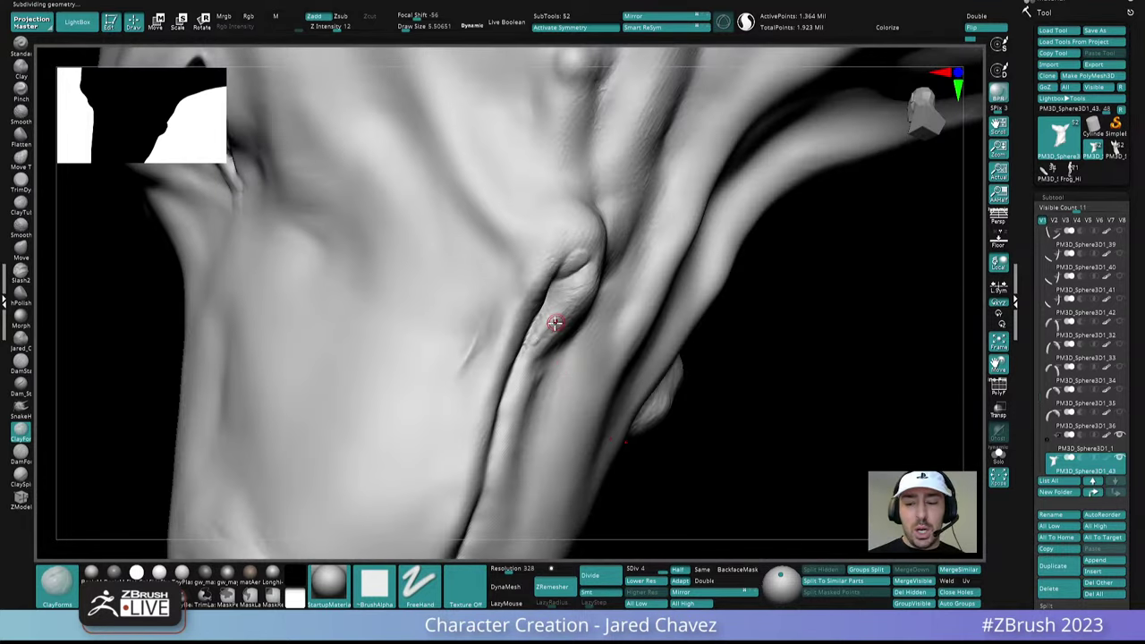
{"action": "right_click_drag", "start_coordinate": [555, 322], "coordinate": [557, 327]}
Set the draw size to about 9, then build up and smooth the fleshy lip fold inside the mouth corner
{"action": "key", "text": "space"}
{"action": "left_click_drag", "start_coordinate": [556, 324], "coordinate": [564, 321]}
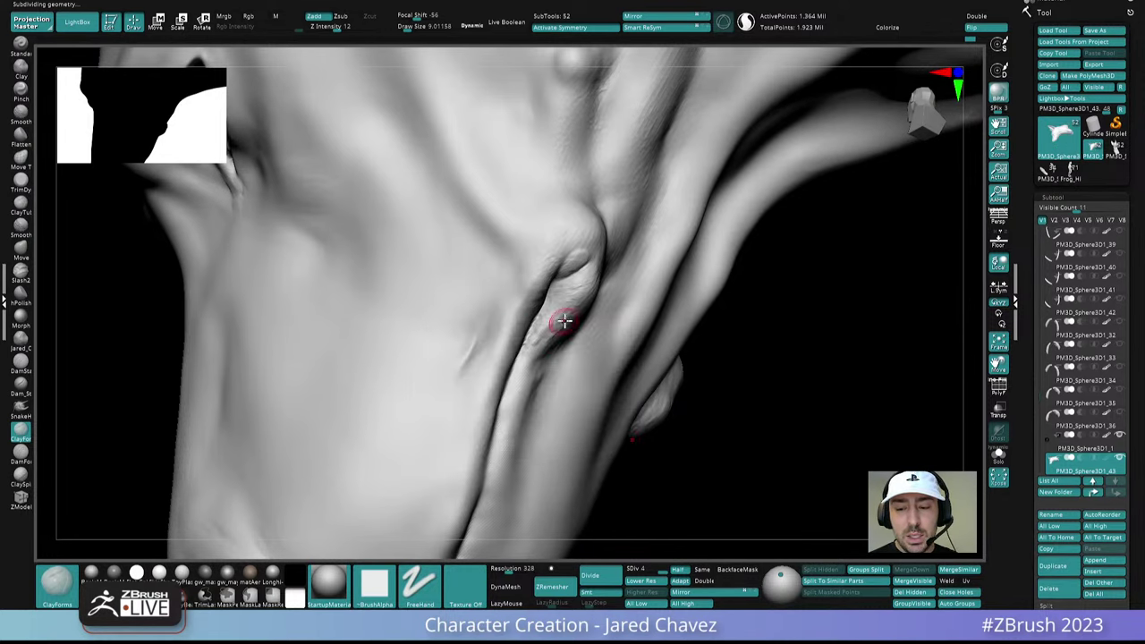
{"action": "right_click_drag", "start_coordinate": [563, 312], "coordinate": [582, 293]}
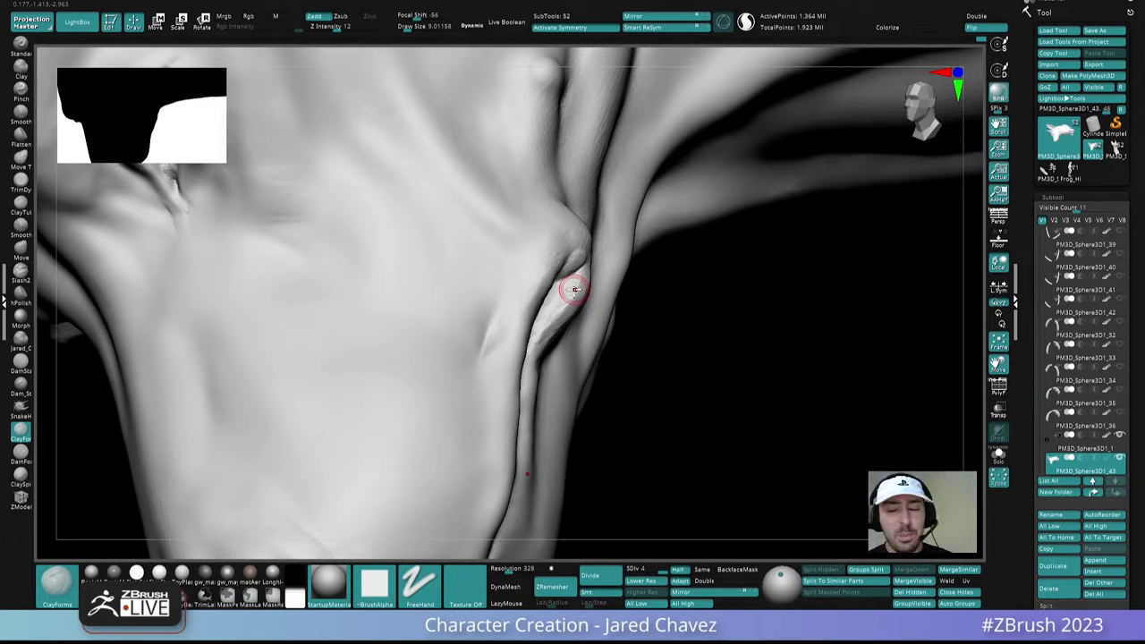
{"action": "mouse_move", "coordinate": [574, 289]}
{"action": "right_mouse_down"}
{"action": "mouse_move", "coordinate": [571, 318]}
{"action": "mouse_move", "coordinate": [571, 288]}
{"action": "right_mouse_up"}
{"action": "key", "text": "shift"}
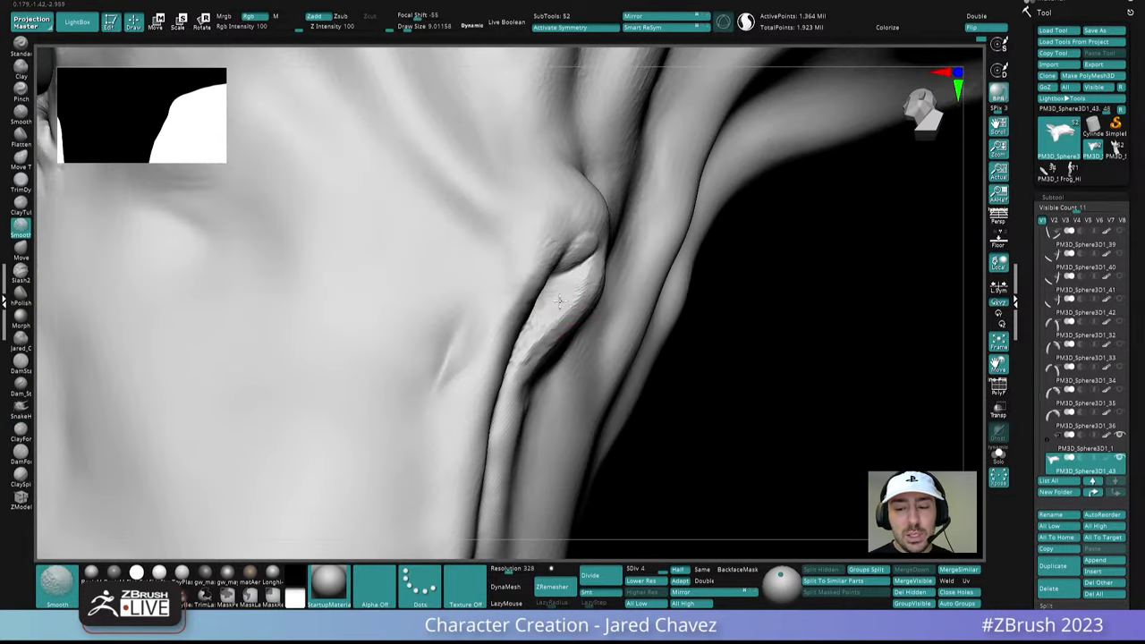
{"action": "left_click_drag", "start_coordinate": [497, 548], "coordinate": [572, 312]}
{"action": "mouse_move", "coordinate": [573, 312]}
{"action": "right_mouse_down"}
{"action": "mouse_move", "coordinate": [578, 272]}
{"action": "mouse_move", "coordinate": [622, 309]}
{"action": "mouse_move", "coordinate": [596, 317]}
{"action": "mouse_move", "coordinate": [600, 328]}
{"action": "mouse_move", "coordinate": [607, 306]}
{"action": "right_mouse_up"}
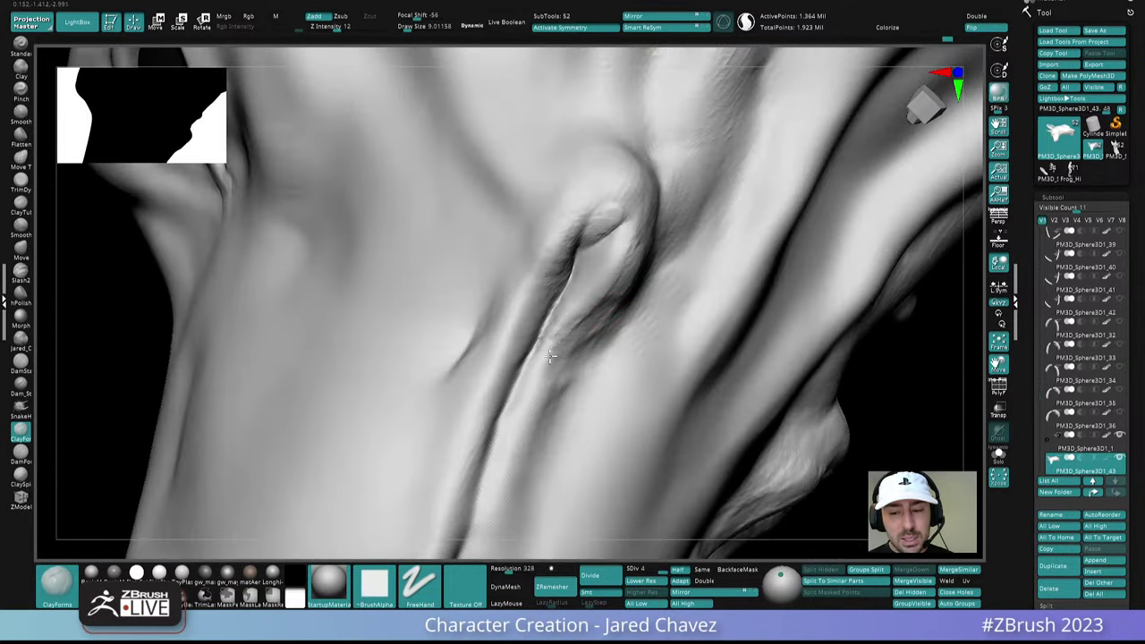
Sculpt small skin wrinkles wrapping around the back of the mouth corner
{"action": "right_click_drag", "start_coordinate": [542, 358], "coordinate": [625, 286]}
{"action": "mouse_move", "coordinate": [649, 232]}
{"action": "right_mouse_down"}
{"action": "mouse_move", "coordinate": [611, 335]}
{"action": "mouse_move", "coordinate": [646, 221]}
{"action": "mouse_move", "coordinate": [582, 259]}
{"action": "mouse_move", "coordinate": [534, 251]}
{"action": "mouse_move", "coordinate": [581, 236]}
{"action": "mouse_move", "coordinate": [579, 220]}
{"action": "right_mouse_up"}
{"action": "mouse_move", "coordinate": [549, 259]}
{"action": "right_mouse_down"}
{"action": "mouse_move", "coordinate": [573, 253]}
{"action": "mouse_move", "coordinate": [555, 244]}
{"action": "mouse_move", "coordinate": [549, 261]}
{"action": "right_mouse_up"}
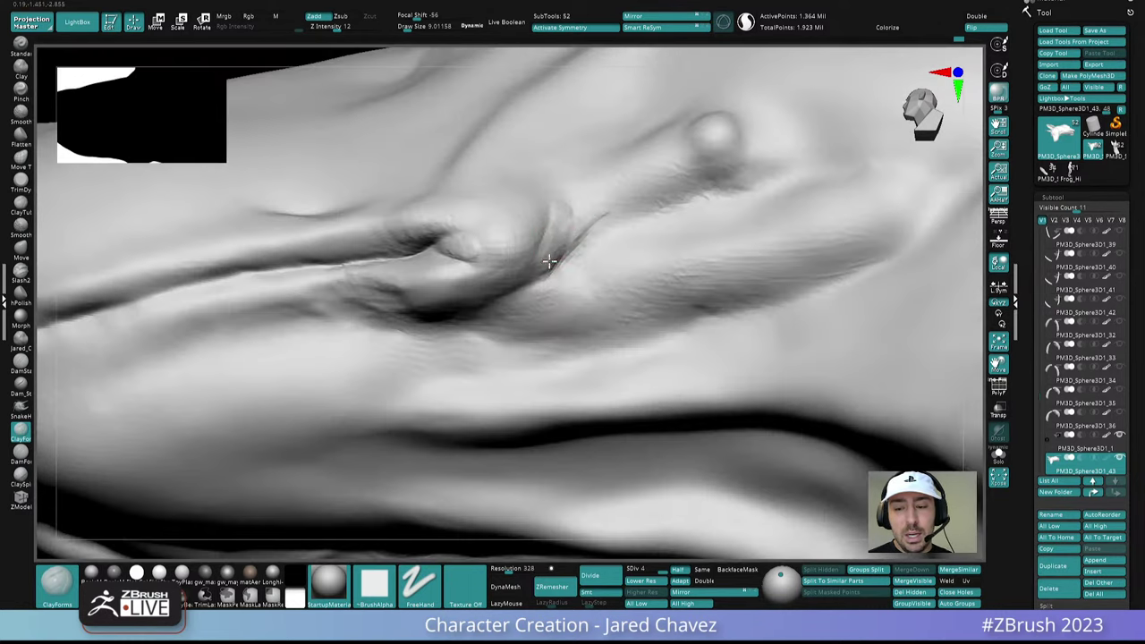
{"action": "right_click_drag", "start_coordinate": [582, 205], "coordinate": [503, 264]}
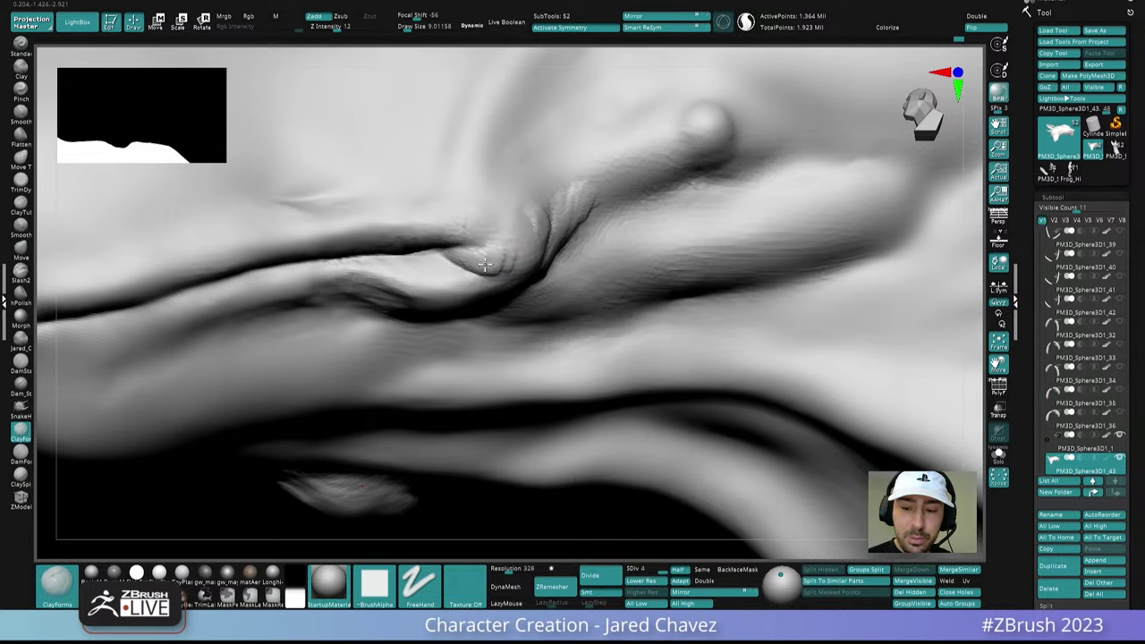
{"action": "mouse_move", "coordinate": [501, 247]}
{"action": "right_mouse_down"}
{"action": "mouse_move", "coordinate": [516, 259]}
{"action": "mouse_move", "coordinate": [528, 240]}
{"action": "mouse_move", "coordinate": [533, 255]}
{"action": "right_mouse_up"}
{"action": "mouse_move", "coordinate": [519, 260]}
{"action": "right_mouse_down"}
{"action": "mouse_move", "coordinate": [532, 239]}
{"action": "mouse_move", "coordinate": [541, 276]}
{"action": "mouse_move", "coordinate": [542, 256]}
{"action": "mouse_move", "coordinate": [517, 294]}
{"action": "mouse_move", "coordinate": [429, 283]}
{"action": "mouse_move", "coordinate": [514, 269]}
{"action": "mouse_move", "coordinate": [507, 295]}
{"action": "mouse_move", "coordinate": [545, 264]}
{"action": "mouse_move", "coordinate": [539, 327]}
{"action": "mouse_move", "coordinate": [595, 324]}
{"action": "right_mouse_up"}
Switch to the Standard brush with a draw size of about 21, then strengthen and smooth the muscle ridges under the jaw
{"action": "right_click_drag", "start_coordinate": [648, 361], "coordinate": [638, 315]}
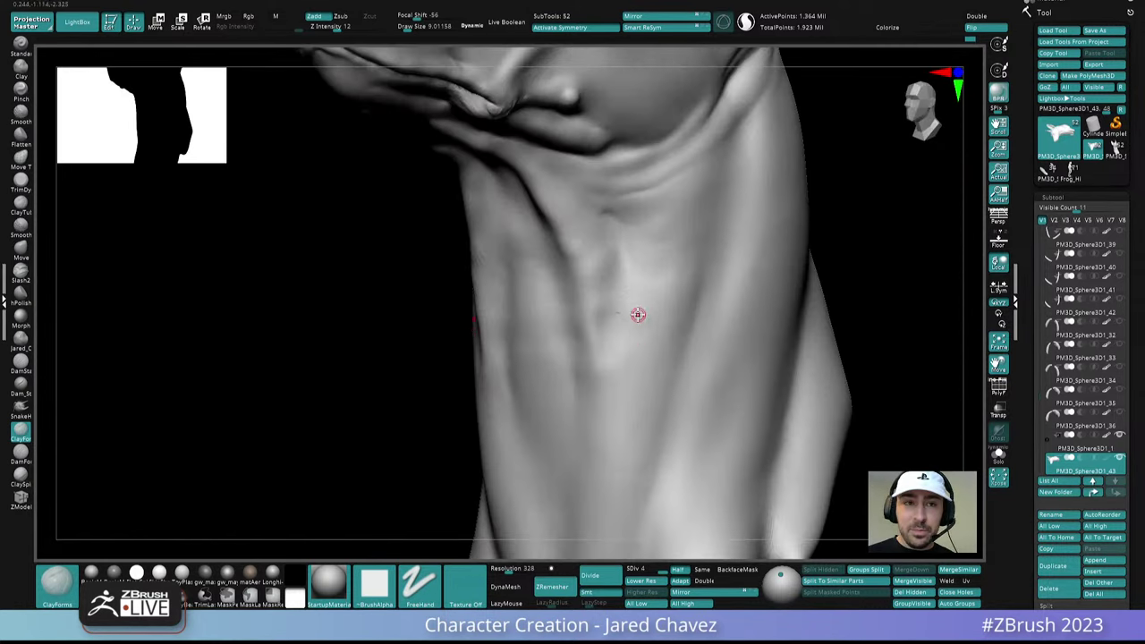
{"action": "key", "text": "space"}
{"action": "left_click_drag", "start_coordinate": [636, 327], "coordinate": [640, 327]}
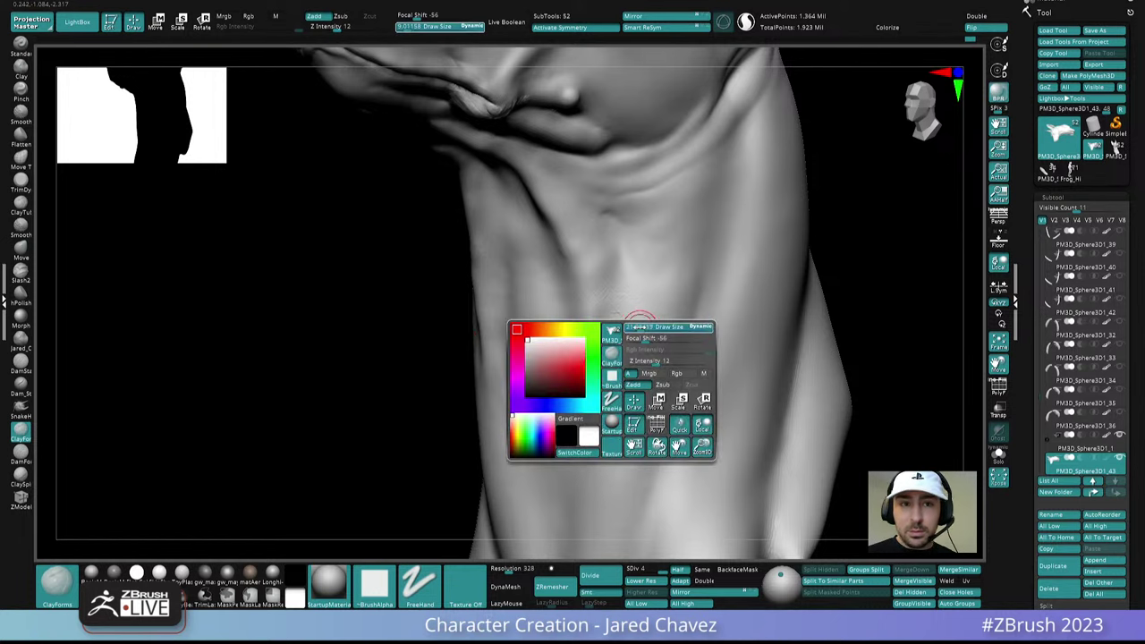
{"action": "mouse_move", "coordinate": [640, 327]}
{"action": "right_mouse_down"}
{"action": "mouse_move", "coordinate": [579, 184]}
{"action": "mouse_move", "coordinate": [537, 147]}
{"action": "mouse_move", "coordinate": [511, 236]}
{"action": "right_mouse_up"}
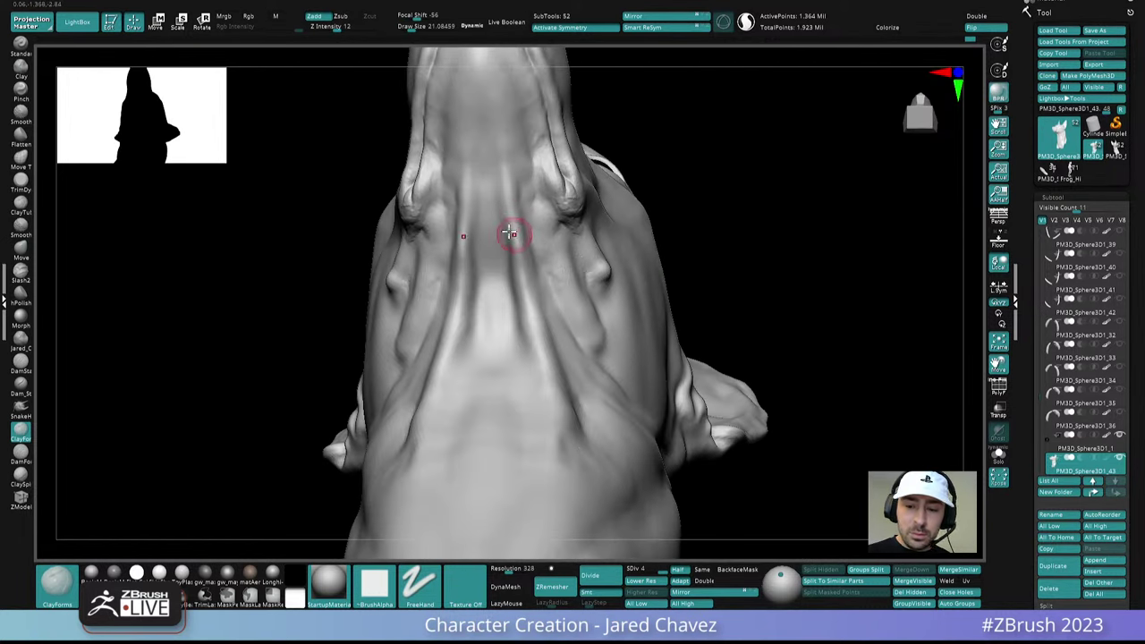
{"action": "key", "text": "b"}
{"action": "key", "text": "s"}
{"action": "key", "text": "t"}
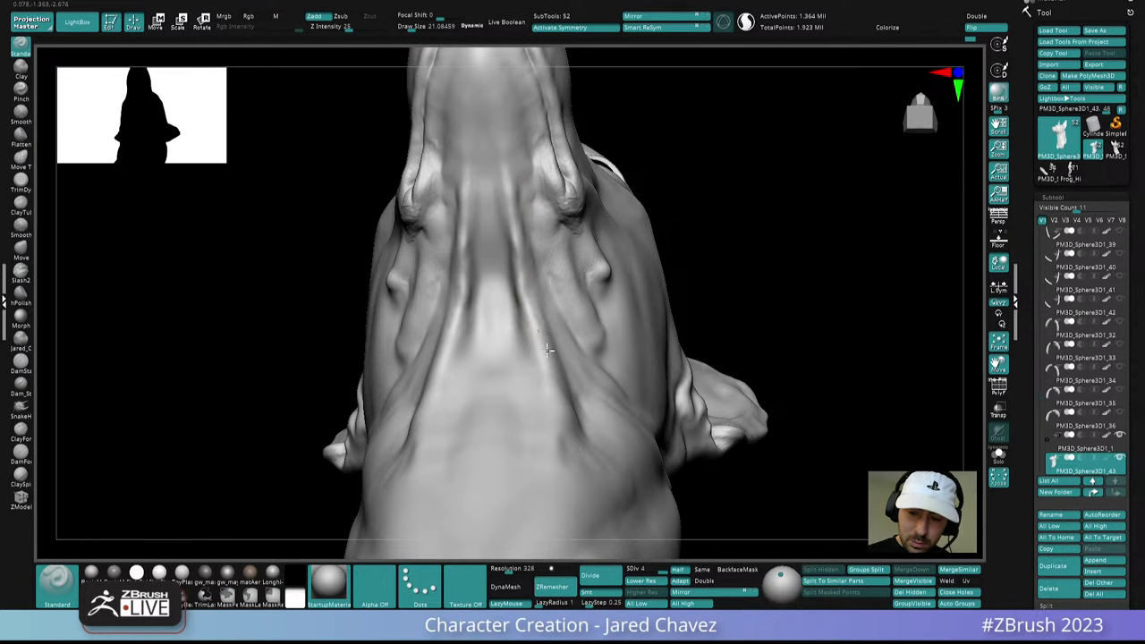
{"action": "right_click_drag", "start_coordinate": [533, 308], "coordinate": [536, 302]}
{"action": "mouse_move", "coordinate": [531, 358]}
{"action": "right_mouse_down"}
{"action": "mouse_move", "coordinate": [530, 328]}
{"action": "mouse_move", "coordinate": [552, 312]}
{"action": "mouse_move", "coordinate": [572, 373]}
{"action": "mouse_move", "coordinate": [552, 357]}
{"action": "mouse_move", "coordinate": [540, 221]}
{"action": "mouse_move", "coordinate": [651, 352]}
{"action": "mouse_move", "coordinate": [565, 271]}
{"action": "mouse_move", "coordinate": [577, 326]}
{"action": "right_mouse_up"}
{"action": "key", "text": "shift"}
{"action": "key", "text": "shift"}
{"action": "right_click_drag", "start_coordinate": [577, 326], "coordinate": [562, 271]}
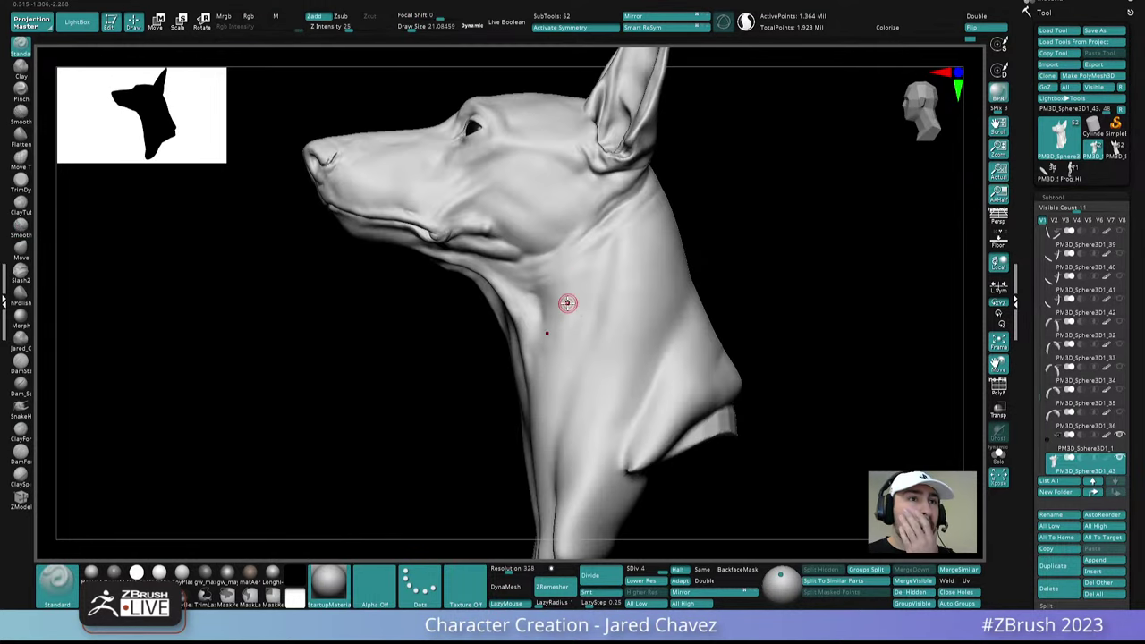
Switch to the DamForms brush at draw size about 77, lower the subdivision level to 2 and deepen the grooves along the side of the neck
{"action": "mouse_move", "coordinate": [567, 303]}
{"action": "right_mouse_down"}
{"action": "mouse_move", "coordinate": [575, 312]}
{"action": "mouse_move", "coordinate": [558, 326]}
{"action": "right_mouse_up"}
{"action": "key", "text": "space"}
{"action": "left_click_drag", "start_coordinate": [557, 325], "coordinate": [561, 326]}
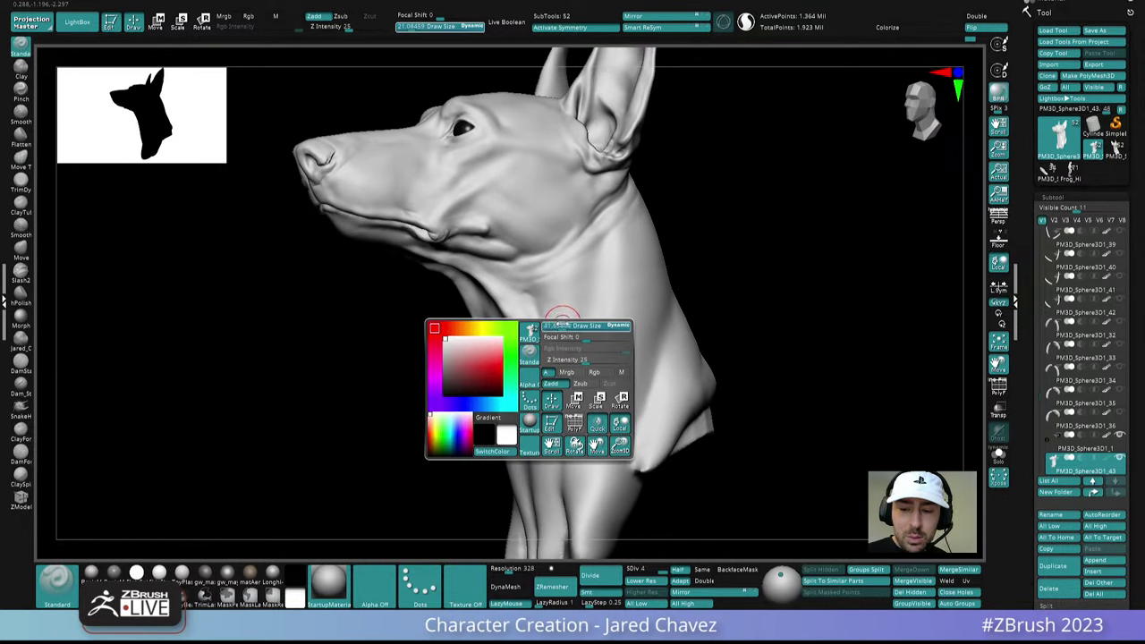
{"action": "mouse_move", "coordinate": [581, 301]}
{"action": "right_mouse_down"}
{"action": "mouse_move", "coordinate": [586, 311]}
{"action": "mouse_move", "coordinate": [596, 236]}
{"action": "mouse_move", "coordinate": [598, 293]}
{"action": "right_mouse_up"}
{"action": "left_click", "coordinate": [25, 452]}
{"action": "key", "text": "space"}
{"action": "left_click_drag", "start_coordinate": [598, 292], "coordinate": [600, 293]}
{"action": "mouse_move", "coordinate": [591, 314]}
{"action": "right_mouse_down"}
{"action": "mouse_move", "coordinate": [587, 324]}
{"action": "mouse_move", "coordinate": [597, 300]}
{"action": "right_mouse_up"}
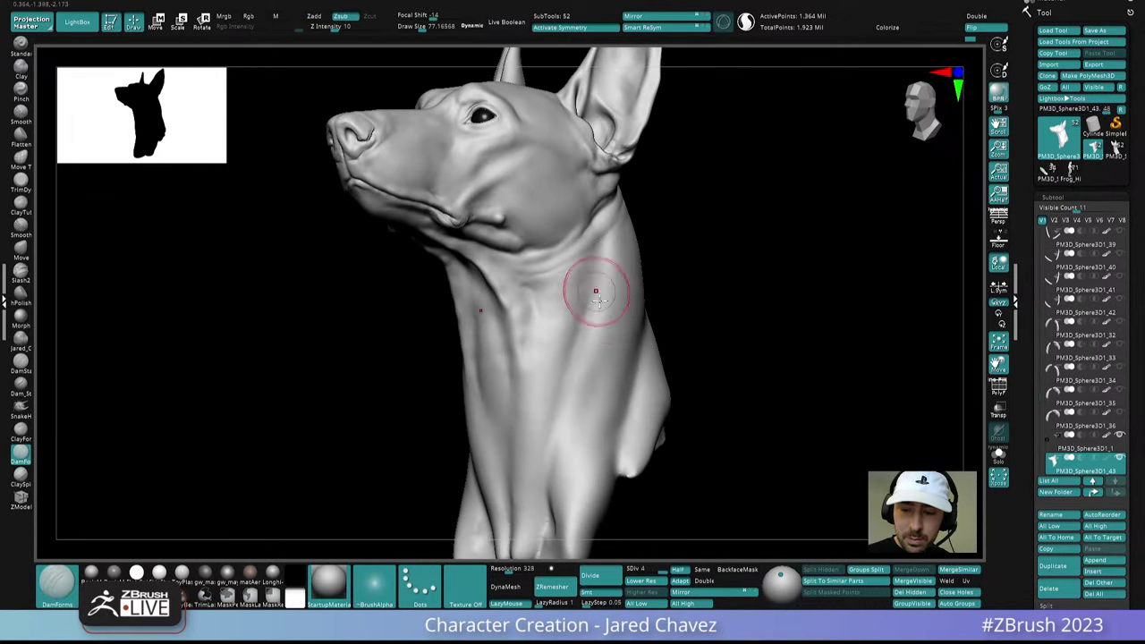
{"action": "left_click", "coordinate": [652, 580]}
{"action": "left_click", "coordinate": [652, 580]}
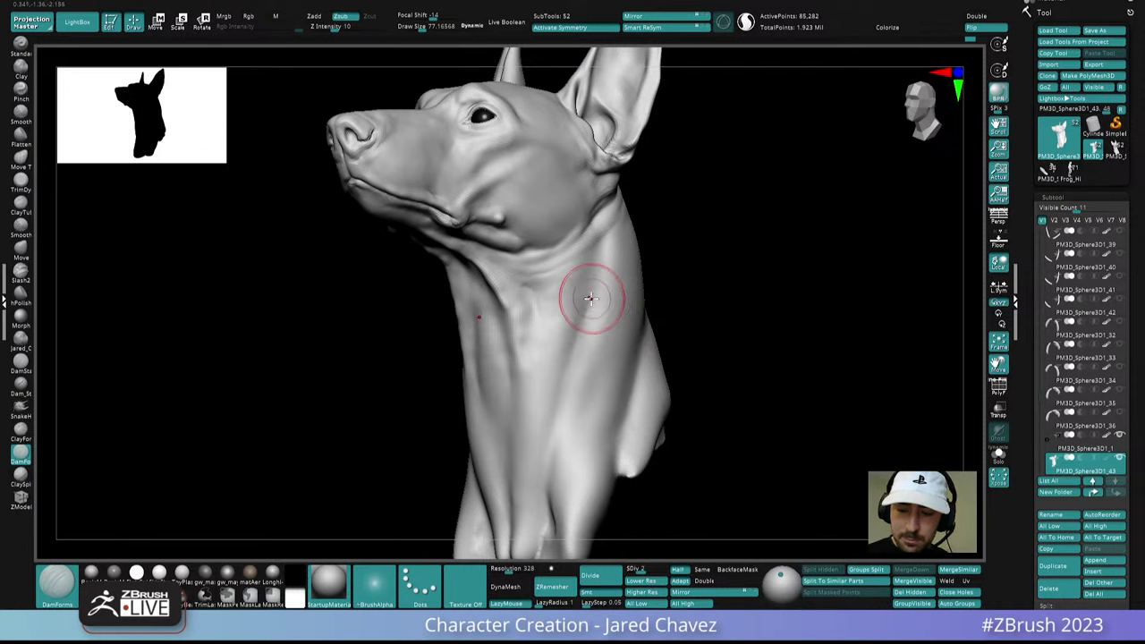
{"action": "right_click_drag", "start_coordinate": [582, 335], "coordinate": [605, 296]}
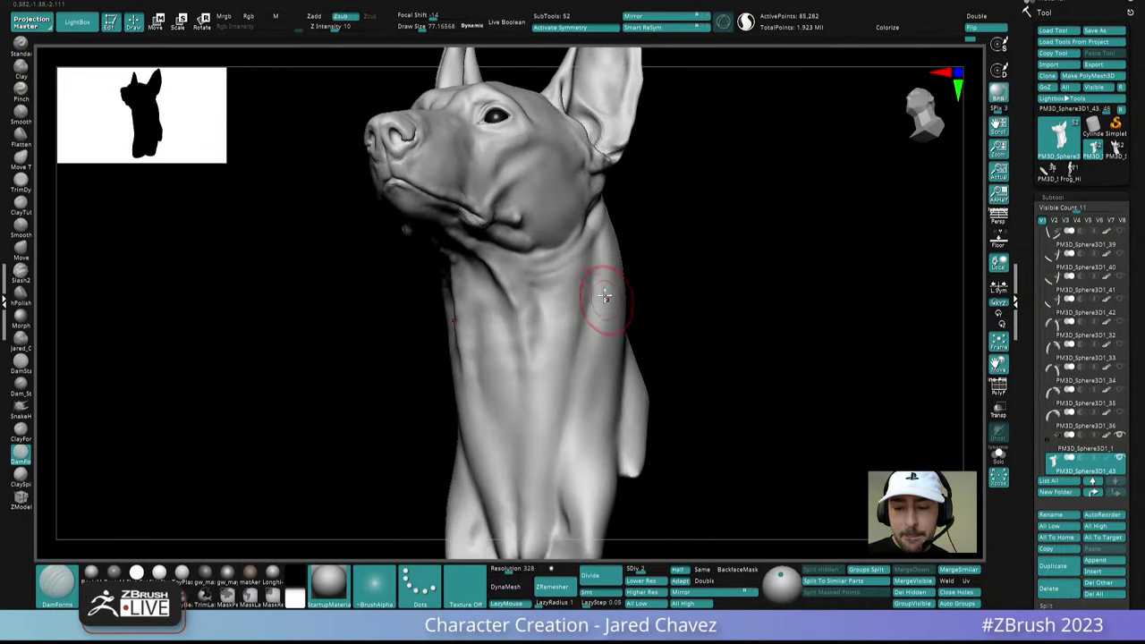
{"action": "left_click_drag", "start_coordinate": [590, 306], "coordinate": [580, 342]}
{"action": "mouse_move", "coordinate": [580, 342]}
{"action": "right_mouse_down"}
{"action": "mouse_move", "coordinate": [590, 332]}
{"action": "mouse_move", "coordinate": [567, 340]}
{"action": "mouse_move", "coordinate": [599, 357]}
{"action": "mouse_move", "coordinate": [578, 328]}
{"action": "right_mouse_up"}
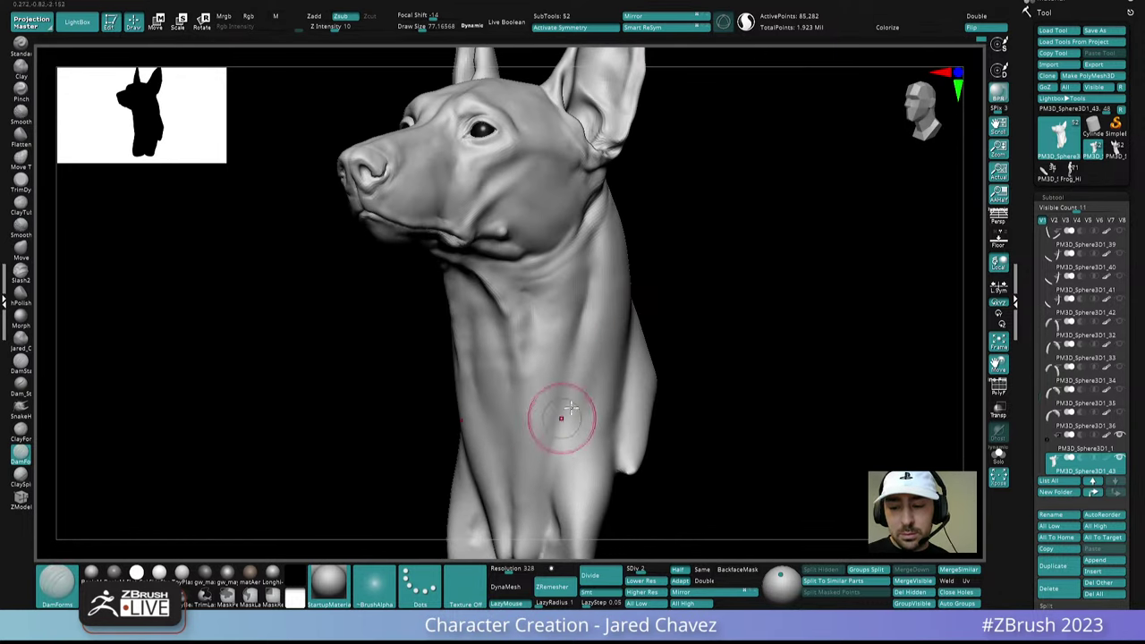
Carve the crease between the back of the jaw and the neck, reducing the draw size to about 51
{"action": "mouse_move", "coordinate": [558, 409]}
{"action": "right_mouse_down"}
{"action": "mouse_move", "coordinate": [623, 336]}
{"action": "mouse_move", "coordinate": [647, 373]}
{"action": "mouse_move", "coordinate": [698, 391]}
{"action": "mouse_move", "coordinate": [654, 329]}
{"action": "mouse_move", "coordinate": [707, 313]}
{"action": "mouse_move", "coordinate": [659, 292]}
{"action": "mouse_move", "coordinate": [682, 303]}
{"action": "mouse_move", "coordinate": [682, 358]}
{"action": "mouse_move", "coordinate": [673, 344]}
{"action": "right_mouse_up"}
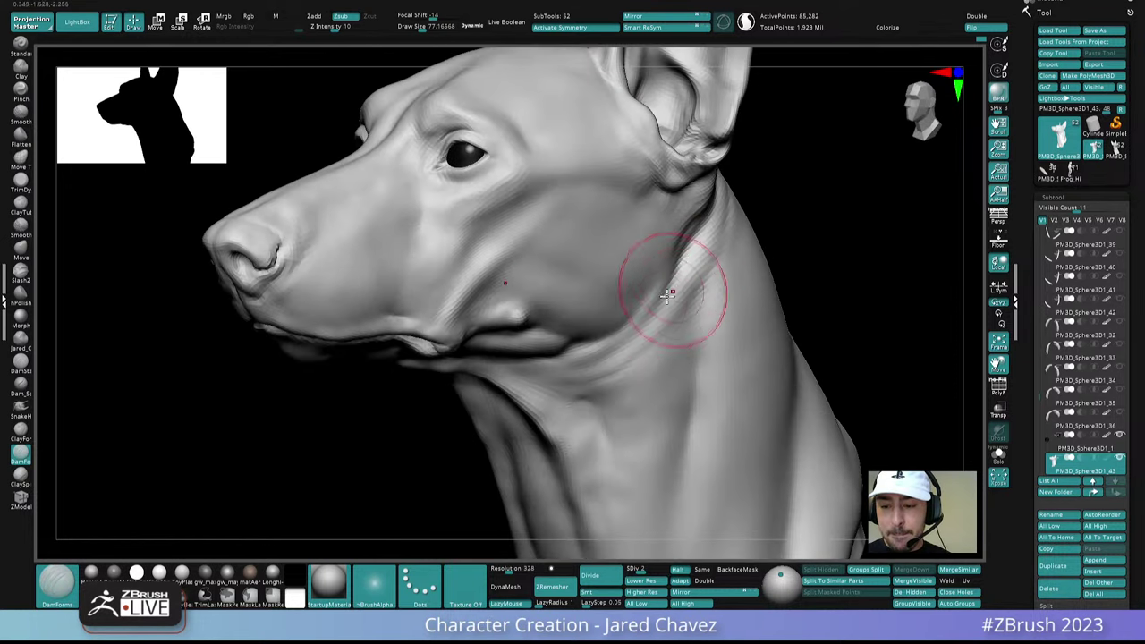
{"action": "key", "text": "space"}
{"action": "left_click_drag", "start_coordinate": [658, 306], "coordinate": [651, 306]}
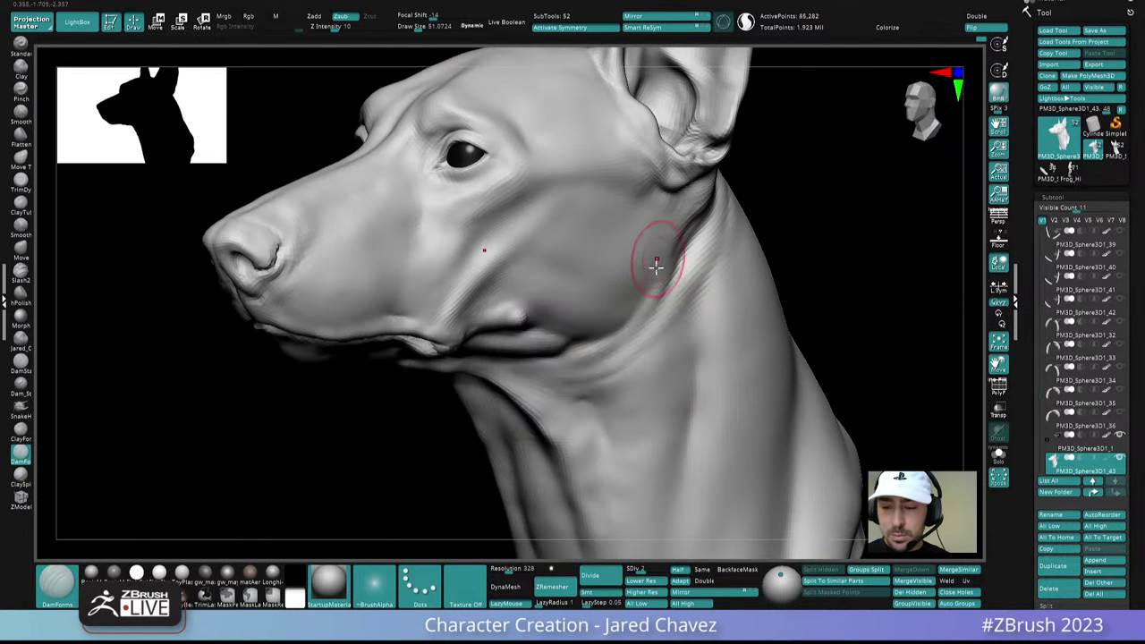
{"action": "mouse_move", "coordinate": [659, 274]}
{"action": "right_mouse_down"}
{"action": "mouse_move", "coordinate": [685, 269]}
{"action": "mouse_move", "coordinate": [655, 284]}
{"action": "right_mouse_up"}
Switch to the Move brush, set the draw size to about 114 and adjust the neck contour behind the jaw
{"action": "key", "text": "ctrl"}
{"action": "key", "text": "space"}
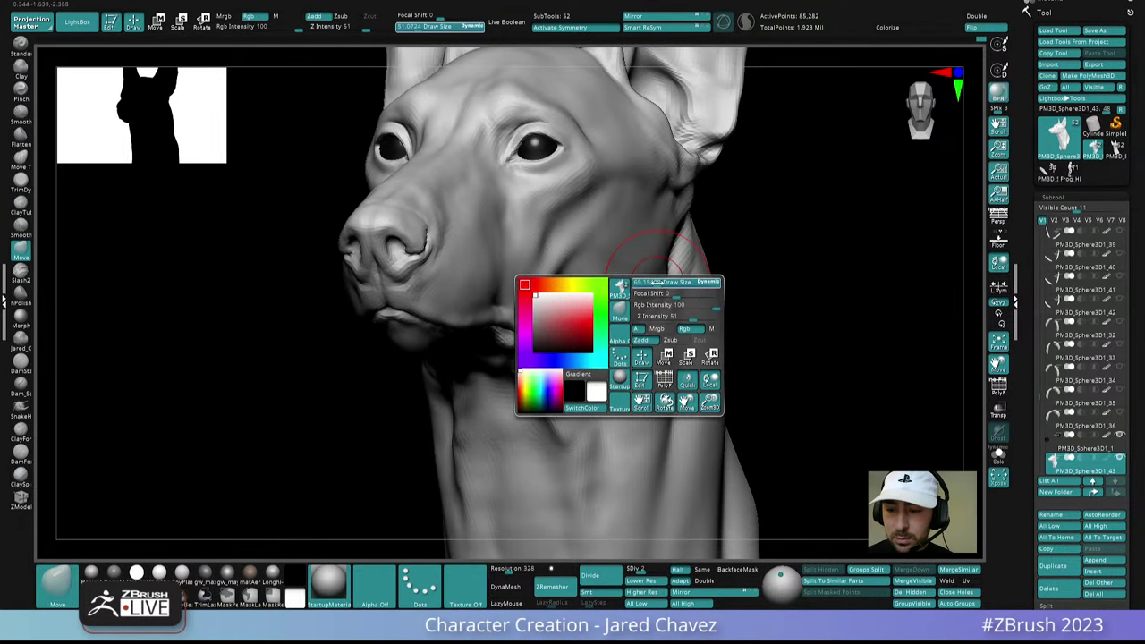
{"action": "left_click_drag", "start_coordinate": [652, 284], "coordinate": [657, 284]}
{"action": "mouse_move", "coordinate": [651, 285]}
{"action": "right_mouse_down"}
{"action": "mouse_move", "coordinate": [653, 222]}
{"action": "mouse_move", "coordinate": [650, 302]}
{"action": "right_mouse_up"}
{"action": "right_click", "coordinate": [659, 283]}
{"action": "right_click", "coordinate": [654, 286]}
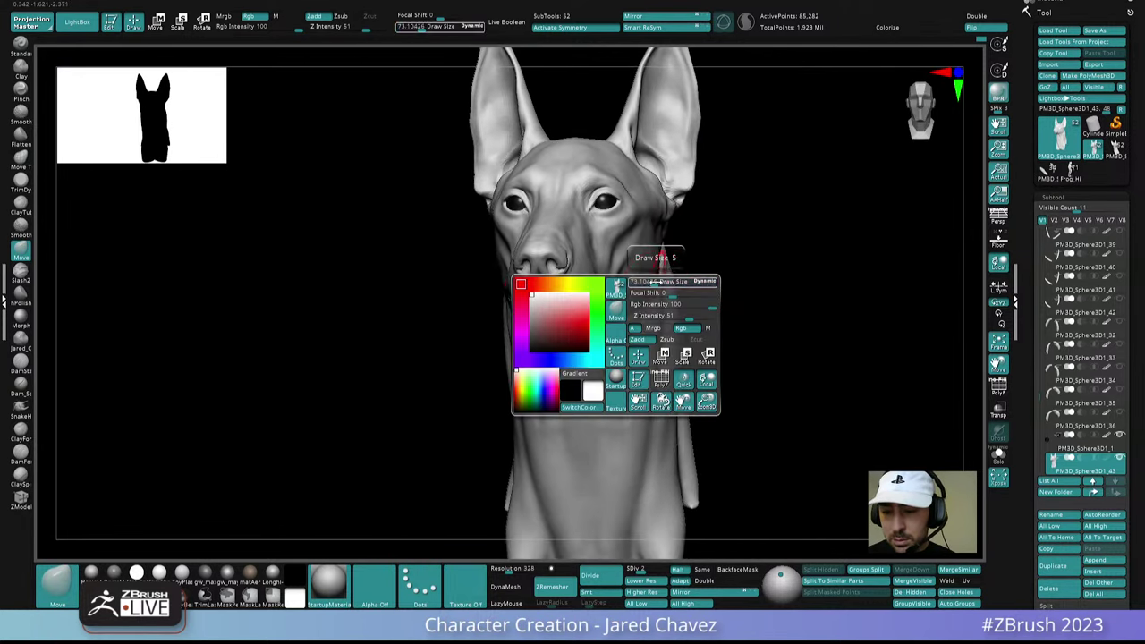
{"action": "left_click_drag", "start_coordinate": [654, 285], "coordinate": [659, 284]}
{"action": "right_click_drag", "start_coordinate": [644, 295], "coordinate": [649, 307], "text": "ctrl"}
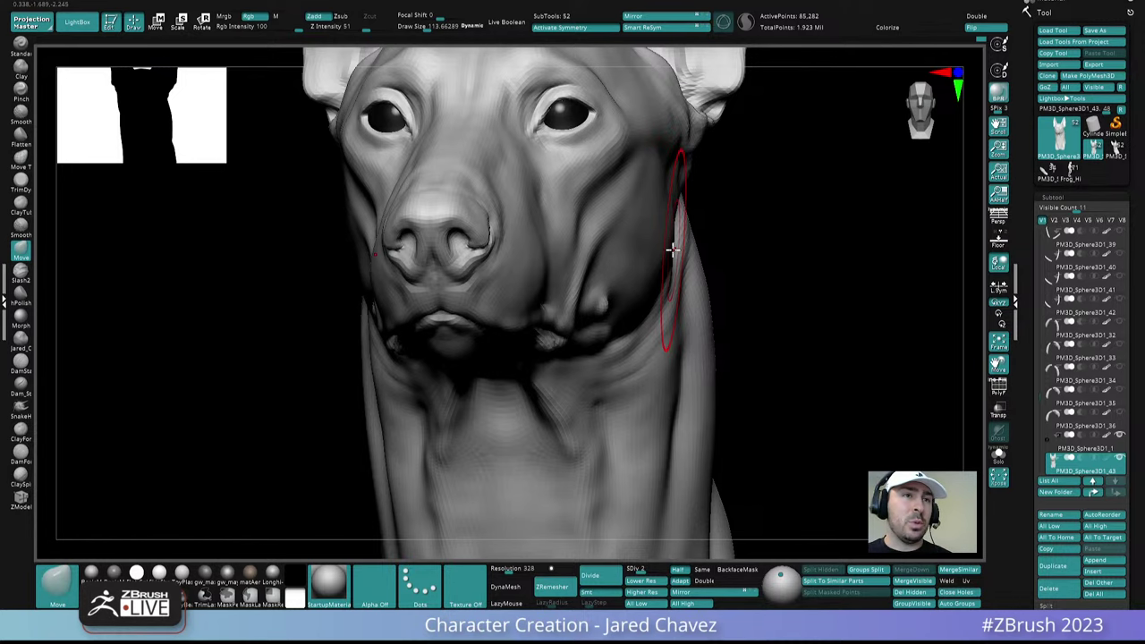
{"action": "mouse_move", "coordinate": [673, 251]}
{"action": "right_mouse_down"}
{"action": "mouse_move", "coordinate": [662, 238]}
{"action": "mouse_move", "coordinate": [665, 335]}
{"action": "mouse_move", "coordinate": [641, 294]}
{"action": "mouse_move", "coordinate": [665, 277]}
{"action": "mouse_move", "coordinate": [660, 207]}
{"action": "mouse_move", "coordinate": [657, 217]}
{"action": "right_mouse_up"}
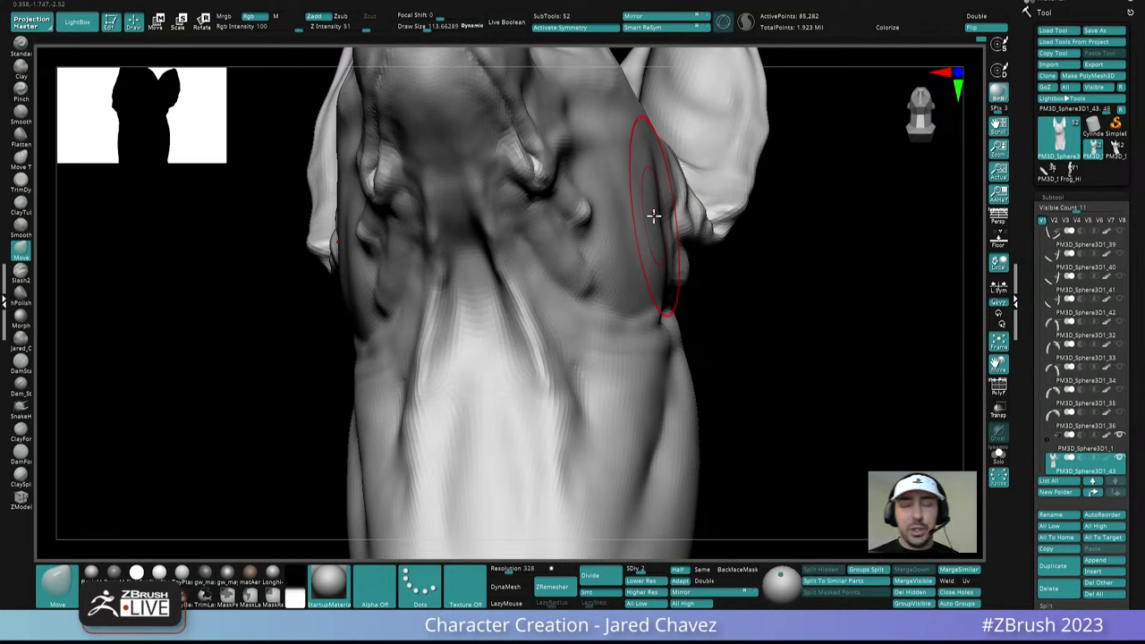
{"action": "mouse_move", "coordinate": [654, 215]}
{"action": "right_mouse_down"}
{"action": "mouse_move", "coordinate": [647, 366]}
{"action": "mouse_move", "coordinate": [602, 436]}
{"action": "right_mouse_up"}
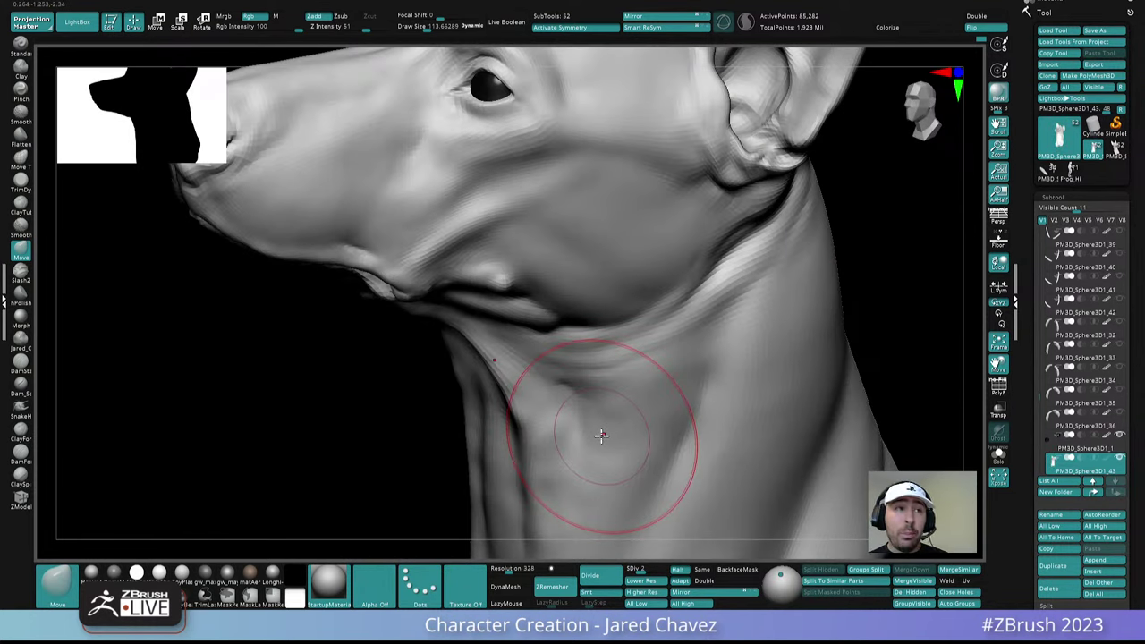
{"action": "mouse_move", "coordinate": [602, 436]}
{"action": "right_mouse_down"}
{"action": "mouse_move", "coordinate": [672, 248]}
{"action": "mouse_move", "coordinate": [641, 351]}
{"action": "mouse_move", "coordinate": [664, 358]}
{"action": "mouse_move", "coordinate": [641, 336]}
{"action": "right_mouse_up"}
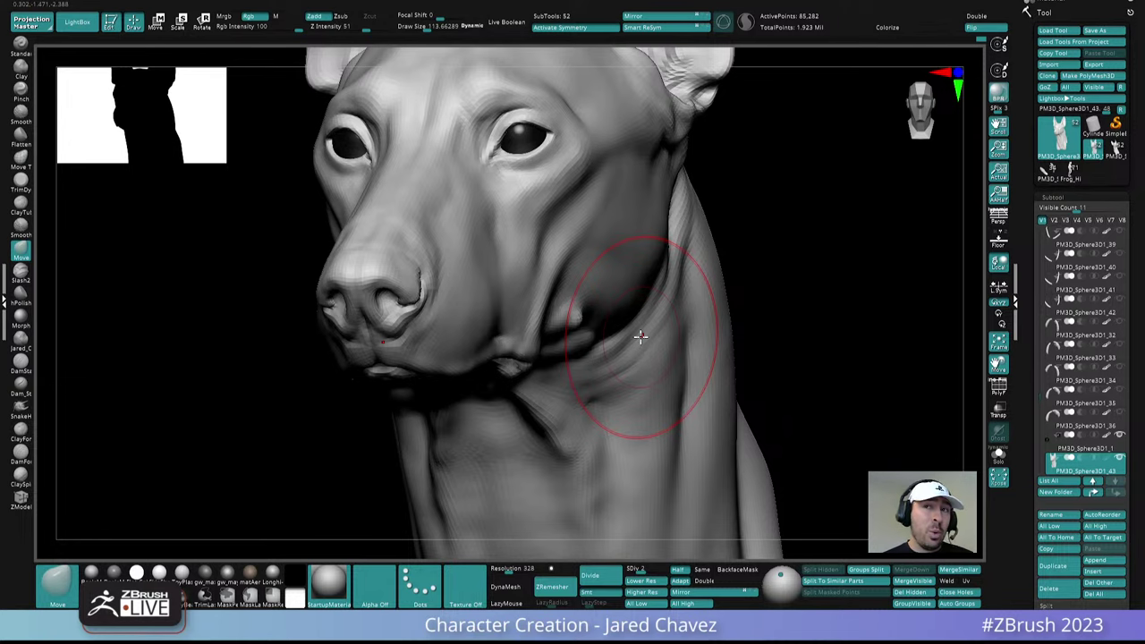
Switch to the ClayForms brush, reduce the draw size to about 51 and set the subdivision level to 3
{"action": "mouse_move", "coordinate": [640, 337]}
{"action": "right_mouse_down"}
{"action": "mouse_move", "coordinate": [652, 307]}
{"action": "mouse_move", "coordinate": [627, 289]}
{"action": "mouse_move", "coordinate": [602, 309]}
{"action": "right_mouse_up"}
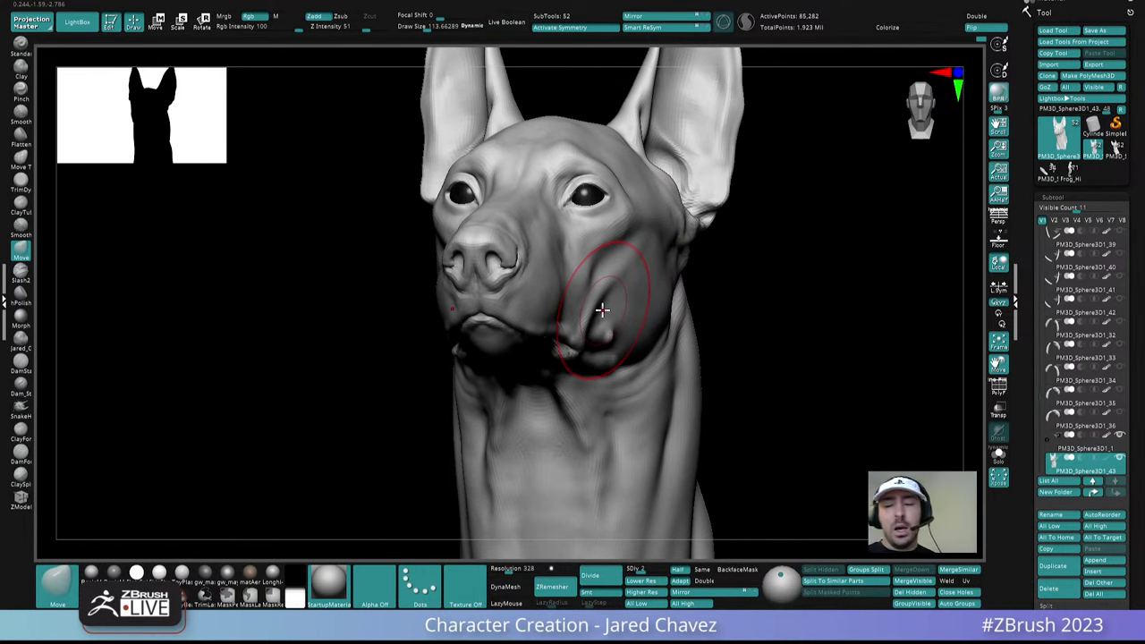
{"action": "mouse_move", "coordinate": [603, 309]}
{"action": "right_mouse_down"}
{"action": "mouse_move", "coordinate": [638, 346]}
{"action": "mouse_move", "coordinate": [636, 332]}
{"action": "mouse_move", "coordinate": [537, 302]}
{"action": "mouse_move", "coordinate": [540, 292]}
{"action": "mouse_move", "coordinate": [683, 327]}
{"action": "mouse_move", "coordinate": [654, 353]}
{"action": "mouse_move", "coordinate": [670, 282]}
{"action": "right_mouse_up"}
{"action": "key", "text": "space"}
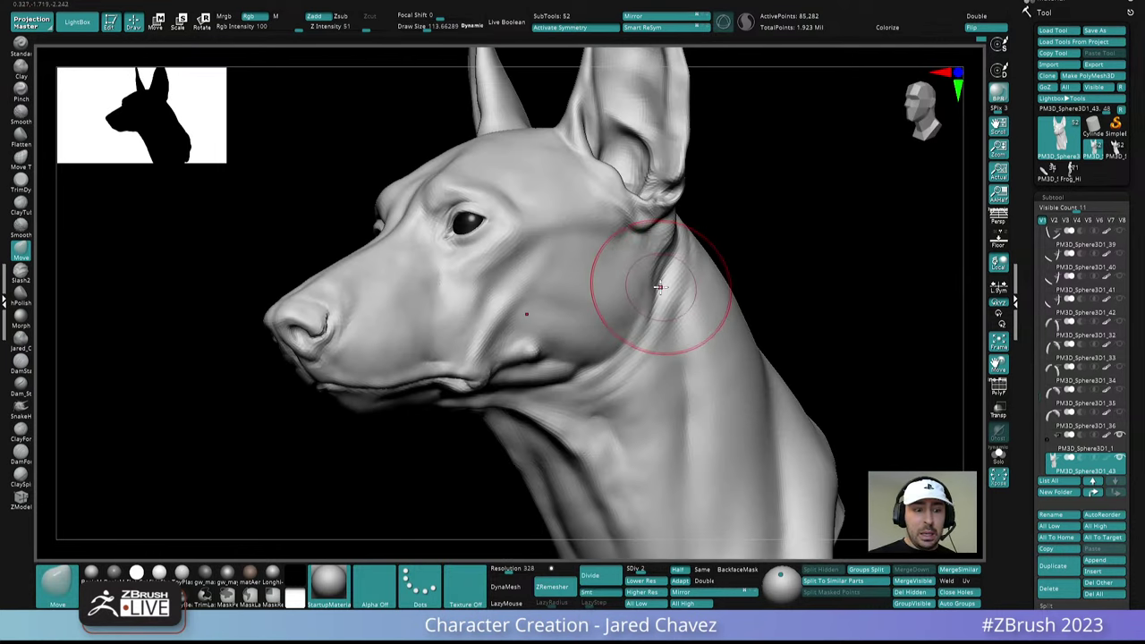
{"action": "left_click", "coordinate": [20, 431]}
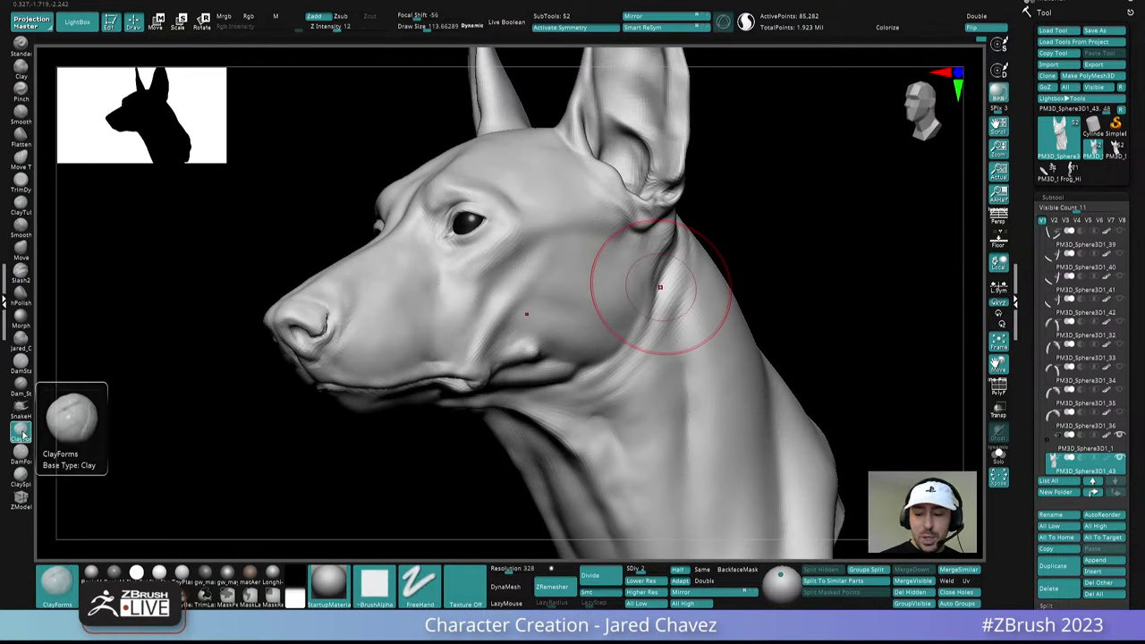
{"action": "left_click_drag", "start_coordinate": [640, 569], "coordinate": [617, 561]}
{"action": "mouse_move", "coordinate": [617, 560]}
{"action": "right_mouse_down"}
{"action": "mouse_move", "coordinate": [630, 355]}
{"action": "mouse_move", "coordinate": [677, 256]}
{"action": "right_mouse_up"}
{"action": "key", "text": "space"}
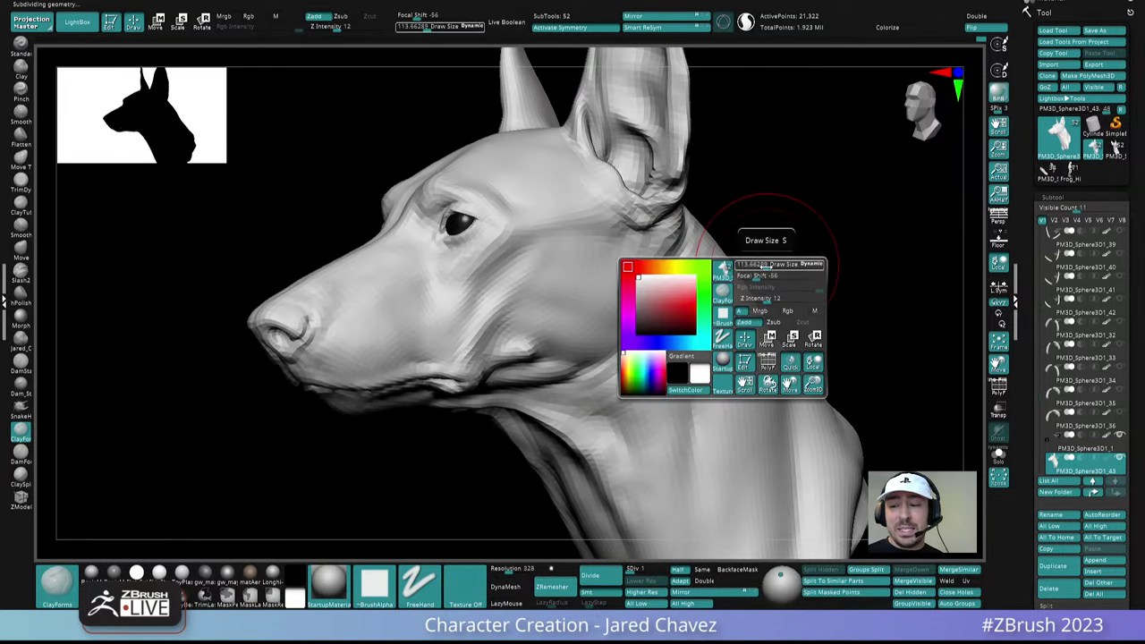
{"action": "left_click_drag", "start_coordinate": [768, 265], "coordinate": [756, 264]}
{"action": "mouse_move", "coordinate": [567, 307]}
{"action": "right_mouse_down"}
{"action": "mouse_move", "coordinate": [637, 252]}
{"action": "mouse_move", "coordinate": [629, 299]}
{"action": "mouse_move", "coordinate": [657, 324]}
{"action": "mouse_move", "coordinate": [667, 296]}
{"action": "right_mouse_up"}
{"action": "left_click_drag", "start_coordinate": [641, 569], "coordinate": [652, 569]}
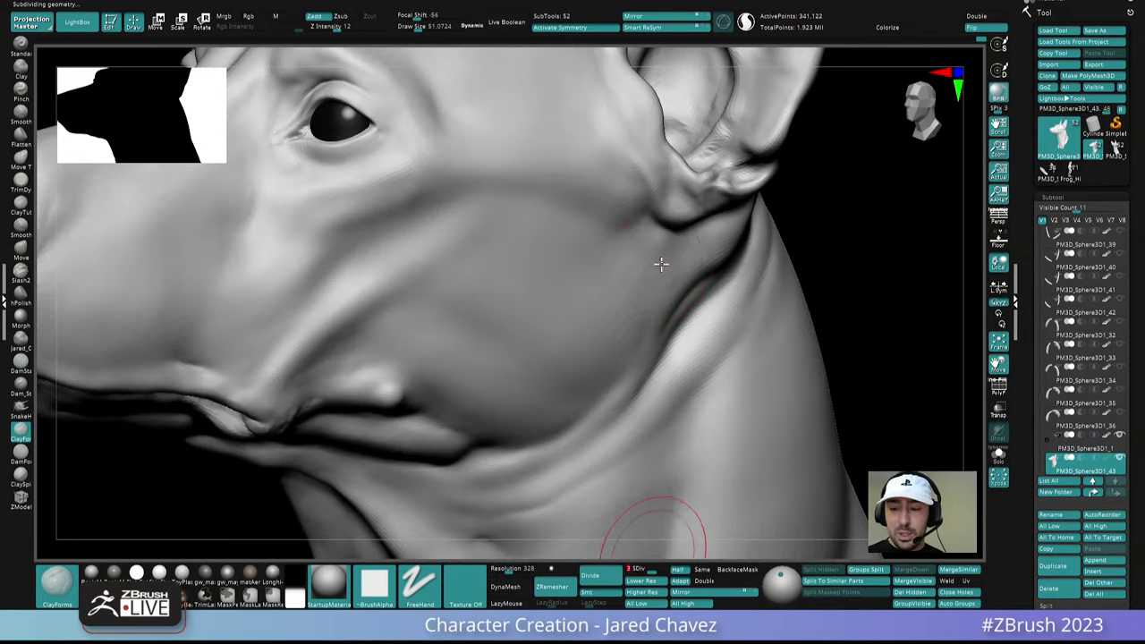
Reduce the draw size to about 23, add clay strokes at the back of the jaw below the ear and smooth them
{"action": "right_click_drag", "start_coordinate": [659, 260], "coordinate": [660, 256]}
{"action": "key", "text": "space"}
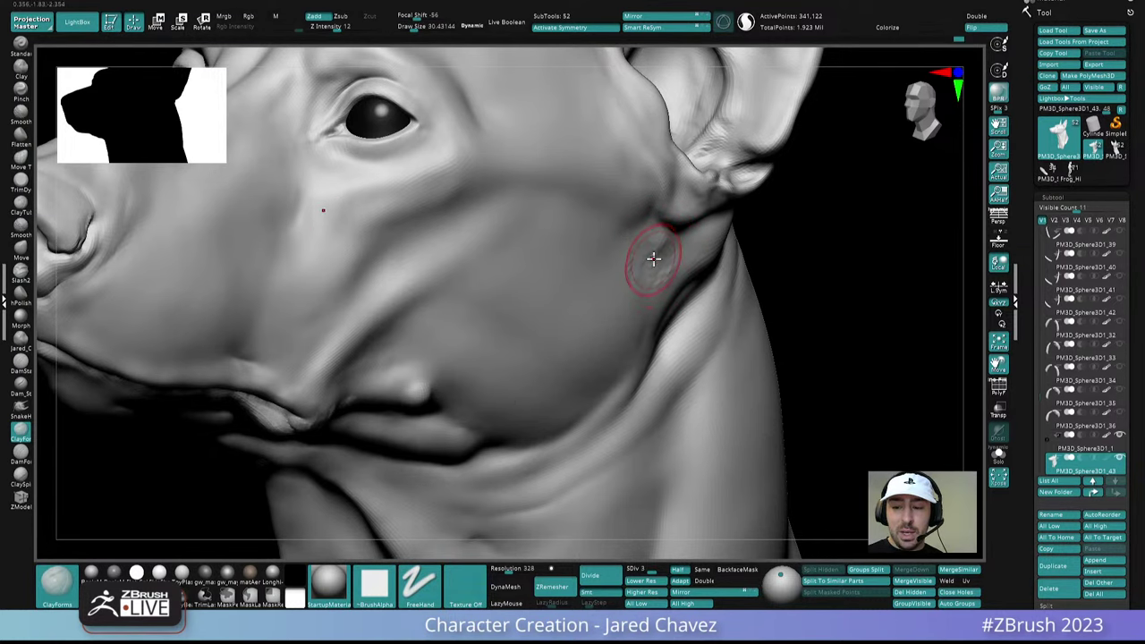
{"action": "mouse_move", "coordinate": [653, 259]}
{"action": "right_mouse_down"}
{"action": "mouse_move", "coordinate": [634, 237]}
{"action": "mouse_move", "coordinate": [659, 205]}
{"action": "right_mouse_up"}
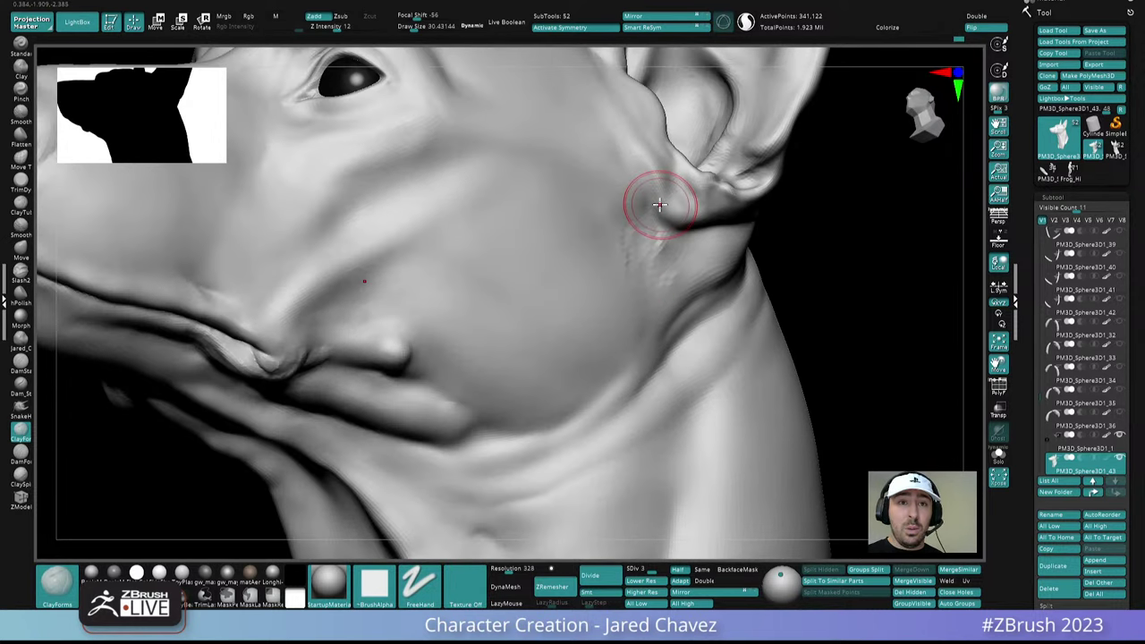
{"action": "right_click_drag", "start_coordinate": [672, 249], "coordinate": [673, 248]}
{"action": "key", "text": "space"}
{"action": "left_click_drag", "start_coordinate": [673, 250], "coordinate": [666, 250]}
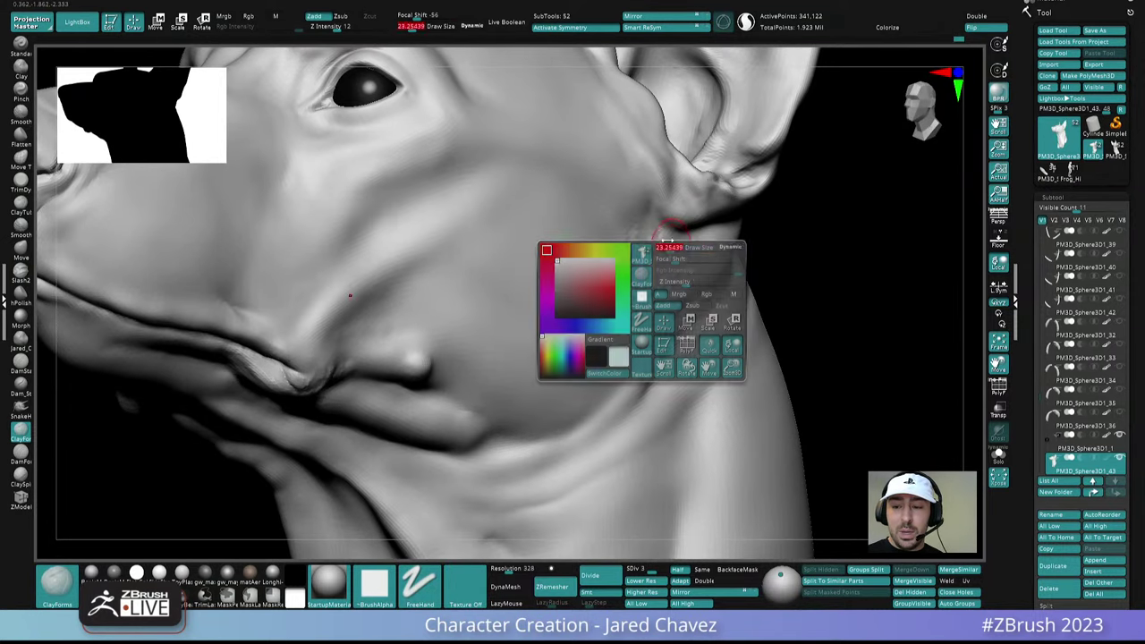
{"action": "mouse_move", "coordinate": [636, 217]}
{"action": "right_mouse_down"}
{"action": "mouse_move", "coordinate": [614, 167]}
{"action": "mouse_move", "coordinate": [629, 218]}
{"action": "mouse_move", "coordinate": [599, 205]}
{"action": "right_mouse_up"}
{"action": "key", "text": "shift"}
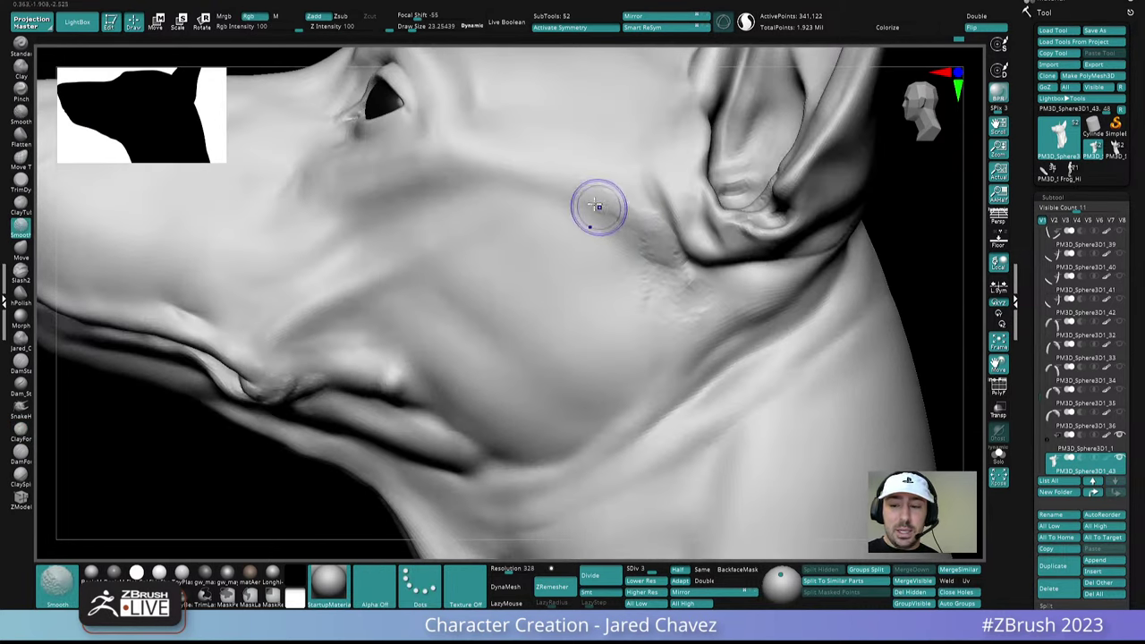
{"action": "right_click_drag", "start_coordinate": [654, 248], "coordinate": [651, 325]}
{"action": "left_click_drag", "start_coordinate": [681, 287], "coordinate": [686, 303], "text": "shift"}
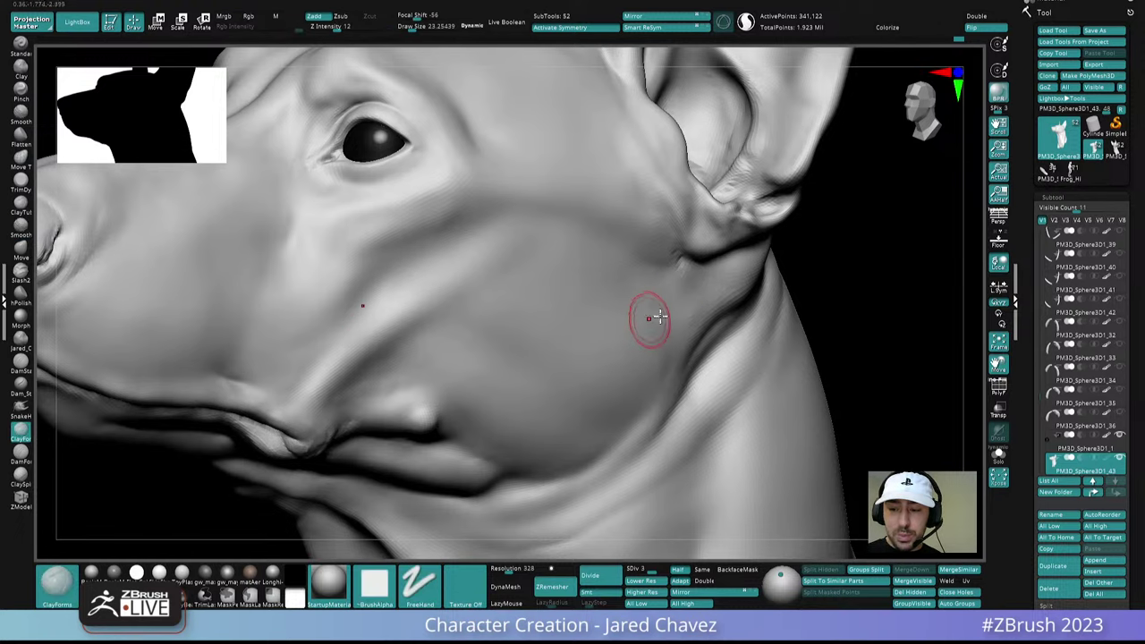
Build up short clay strokes along the fold beneath the ear and down the back of the cheek
{"action": "mouse_move", "coordinate": [650, 317]}
{"action": "right_mouse_down", "text": "ctrl"}
{"action": "mouse_move", "coordinate": [677, 294]}
{"action": "mouse_move", "coordinate": [716, 340]}
{"action": "mouse_move", "coordinate": [693, 291]}
{"action": "mouse_move", "coordinate": [749, 305]}
{"action": "mouse_move", "coordinate": [728, 299]}
{"action": "right_mouse_up", "text": "ctrl"}
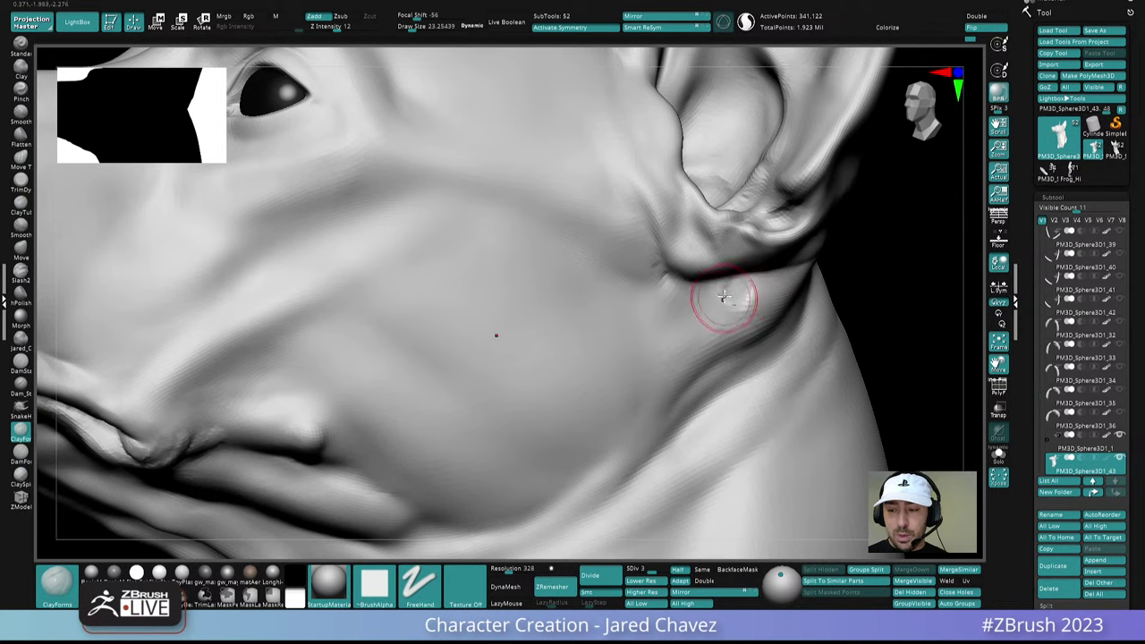
{"action": "left_click_drag", "start_coordinate": [698, 323], "coordinate": [664, 377]}
{"action": "mouse_move", "coordinate": [690, 372]}
{"action": "right_mouse_down", "text": "alt"}
{"action": "mouse_move", "coordinate": [703, 307]}
{"action": "mouse_move", "coordinate": [660, 332]}
{"action": "right_mouse_up", "text": "alt"}
{"action": "mouse_move", "coordinate": [640, 342]}
{"action": "left_mouse_down"}
{"action": "mouse_move", "coordinate": [636, 269]}
{"action": "mouse_move", "coordinate": [625, 282]}
{"action": "left_mouse_up"}
{"action": "left_click_drag", "start_coordinate": [603, 213], "coordinate": [585, 274]}
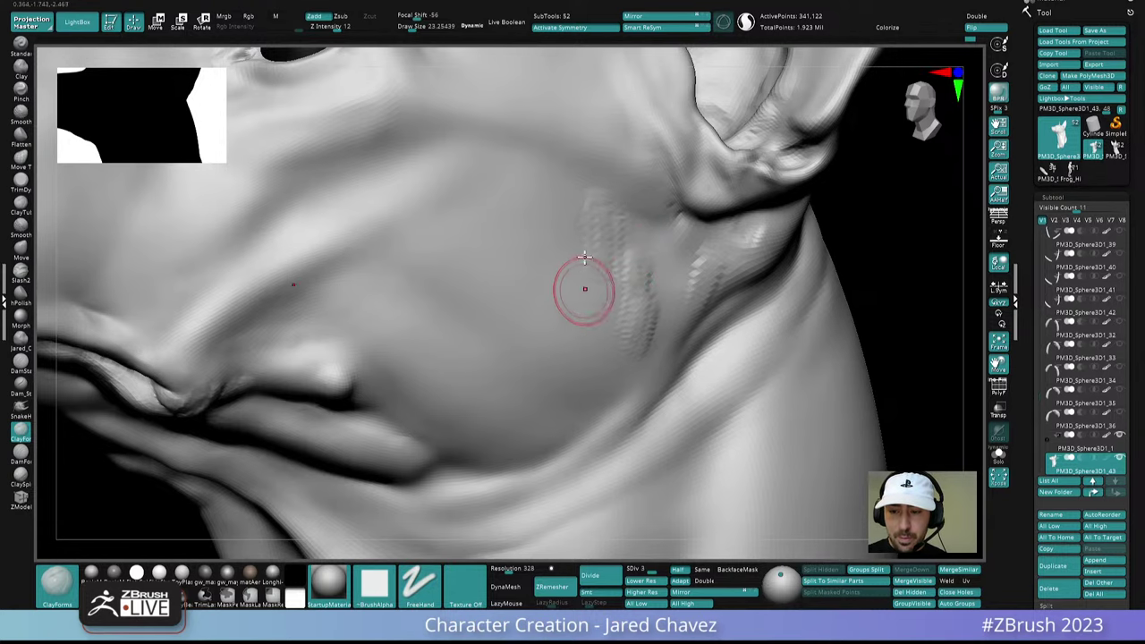
Layer diagonal clay strokes across the middle of the cheek toward the back of the jaw
{"action": "right_click_drag", "start_coordinate": [577, 304], "coordinate": [591, 147], "text": "ctrl"}
{"action": "mouse_move", "coordinate": [617, 305]}
{"action": "right_mouse_down"}
{"action": "mouse_move", "coordinate": [607, 252]}
{"action": "mouse_move", "coordinate": [608, 340]}
{"action": "mouse_move", "coordinate": [619, 324]}
{"action": "right_mouse_up"}
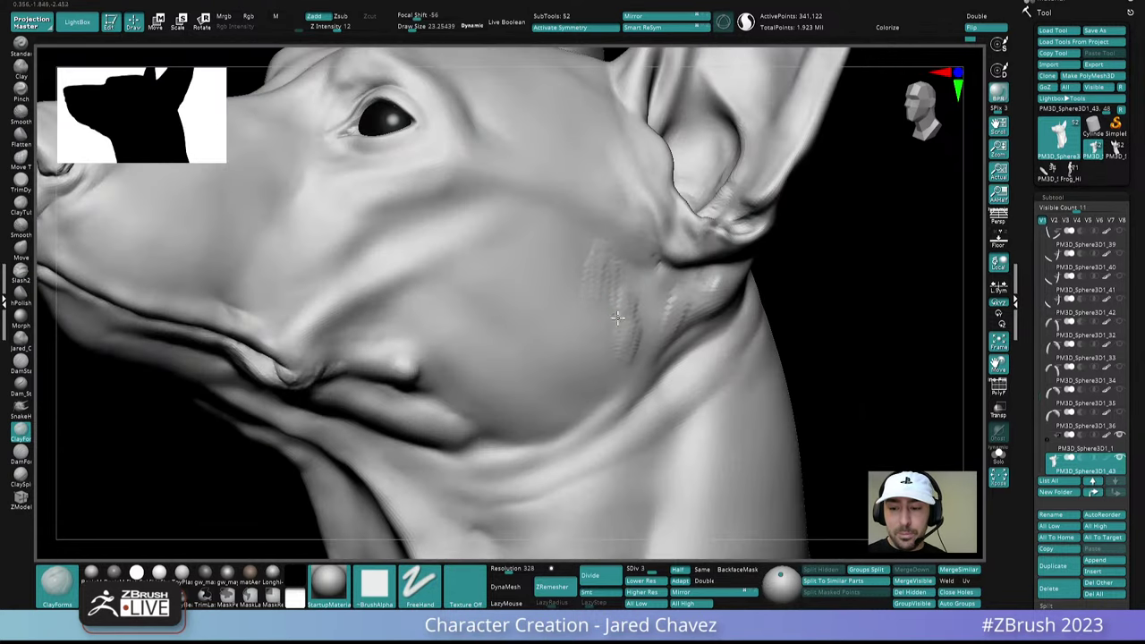
{"action": "right_click_drag", "start_coordinate": [568, 289], "coordinate": [534, 302]}
{"action": "left_click_drag", "start_coordinate": [464, 283], "coordinate": [510, 313]}
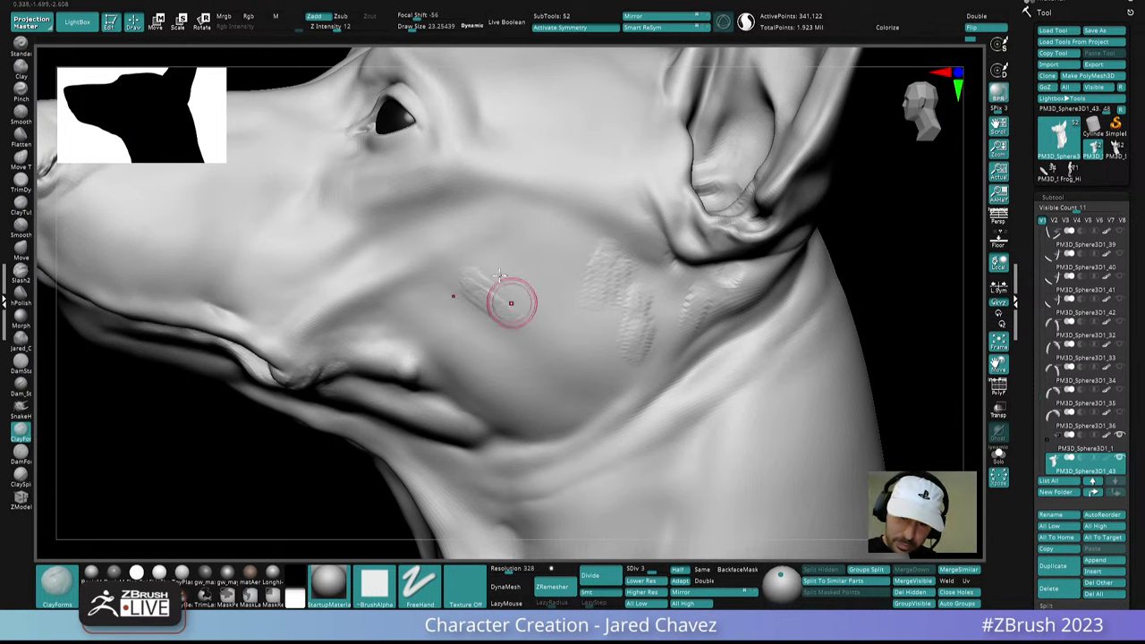
{"action": "left_click_drag", "start_coordinate": [492, 265], "coordinate": [571, 336]}
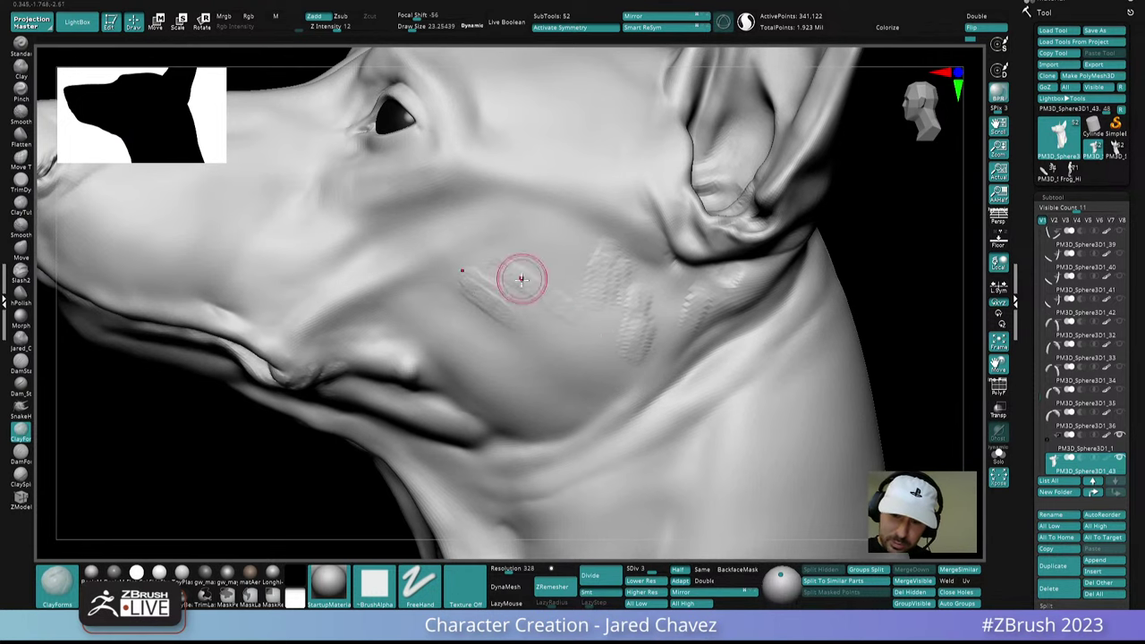
{"action": "left_click_drag", "start_coordinate": [522, 278], "coordinate": [618, 378]}
Raise the draw size to about 28 and smooth the clay strokes into the cheek muscle
{"action": "mouse_move", "coordinate": [618, 378]}
{"action": "right_mouse_down", "text": "ctrl"}
{"action": "mouse_move", "coordinate": [583, 322]}
{"action": "mouse_move", "coordinate": [611, 377]}
{"action": "mouse_move", "coordinate": [583, 335]}
{"action": "mouse_move", "coordinate": [617, 367]}
{"action": "right_mouse_up", "text": "ctrl"}
{"action": "key", "text": "space"}
{"action": "left_click_drag", "start_coordinate": [615, 377], "coordinate": [618, 377]}
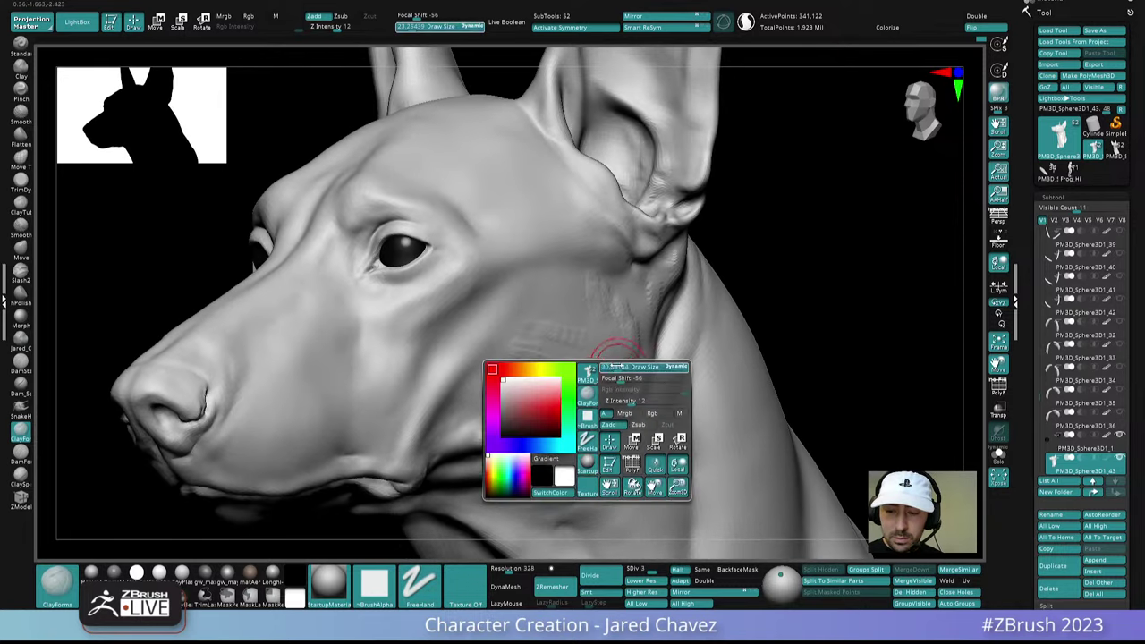
{"action": "mouse_move", "coordinate": [622, 324]}
{"action": "left_mouse_down", "text": "shift"}
{"action": "mouse_move", "coordinate": [596, 317]}
{"action": "mouse_move", "coordinate": [536, 334]}
{"action": "left_mouse_up", "text": "shift"}
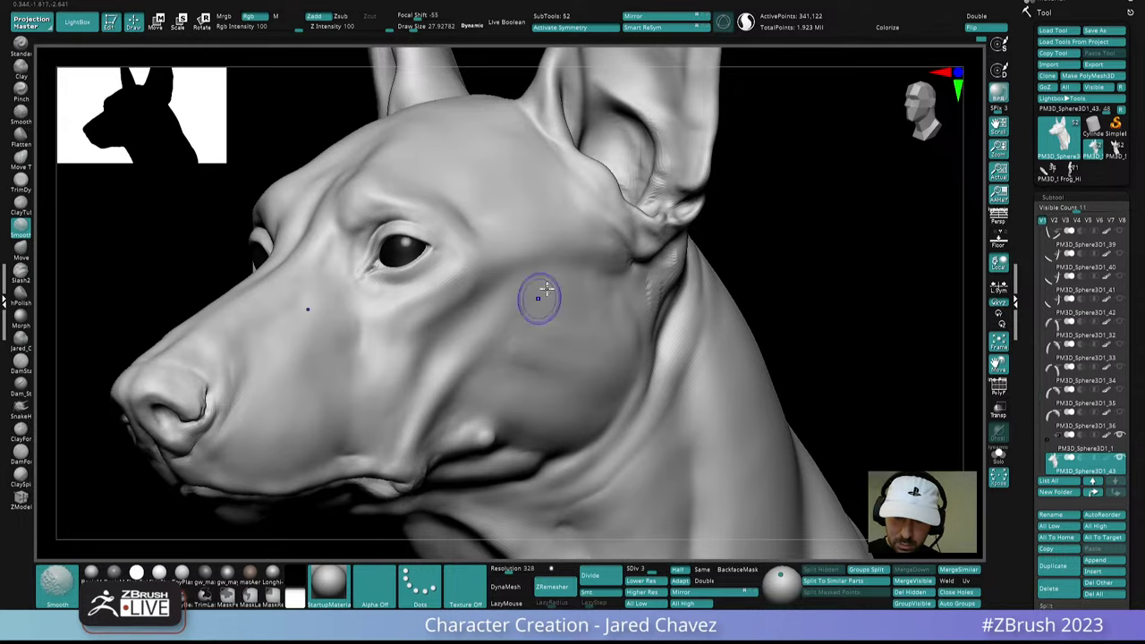
{"action": "right_click_drag", "start_coordinate": [617, 380], "coordinate": [618, 308], "text": "ctrl"}
{"action": "mouse_move", "coordinate": [618, 309]}
{"action": "right_mouse_down", "text": "ctrl"}
{"action": "mouse_move", "coordinate": [632, 376]}
{"action": "mouse_move", "coordinate": [577, 323]}
{"action": "mouse_move", "coordinate": [651, 328]}
{"action": "mouse_move", "coordinate": [661, 347]}
{"action": "mouse_move", "coordinate": [580, 274]}
{"action": "right_mouse_up", "text": "ctrl"}
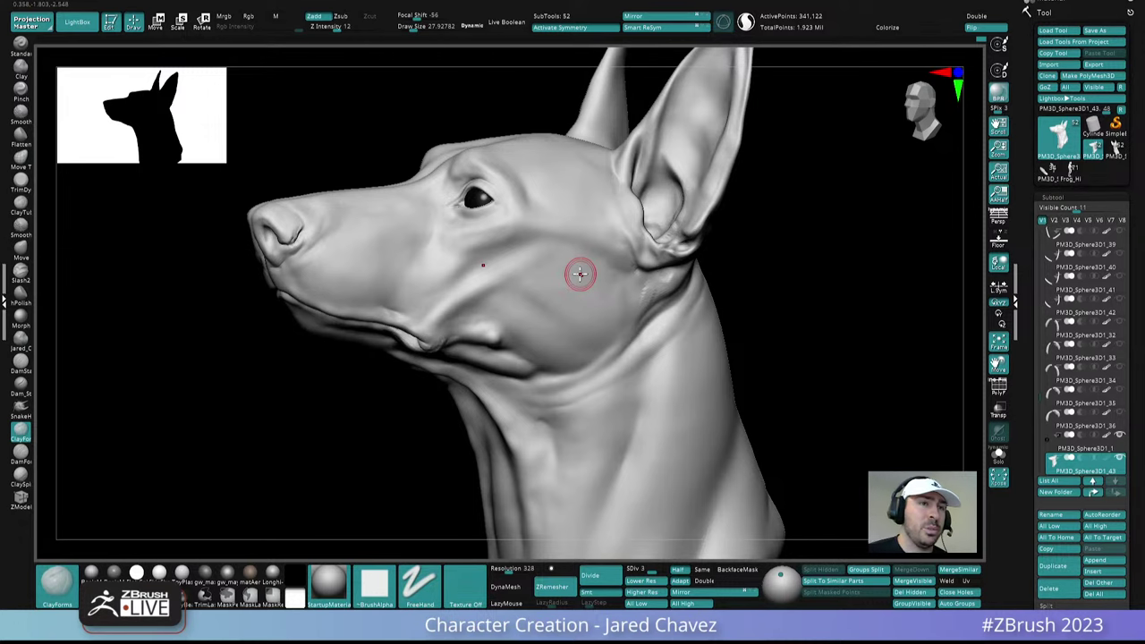
Review the full-body blockout and the other dog bust version, then return to the current bust
{"action": "right_click_drag", "start_coordinate": [580, 274], "coordinate": [671, 370]}
{"action": "left_click", "coordinate": [1048, 172]}
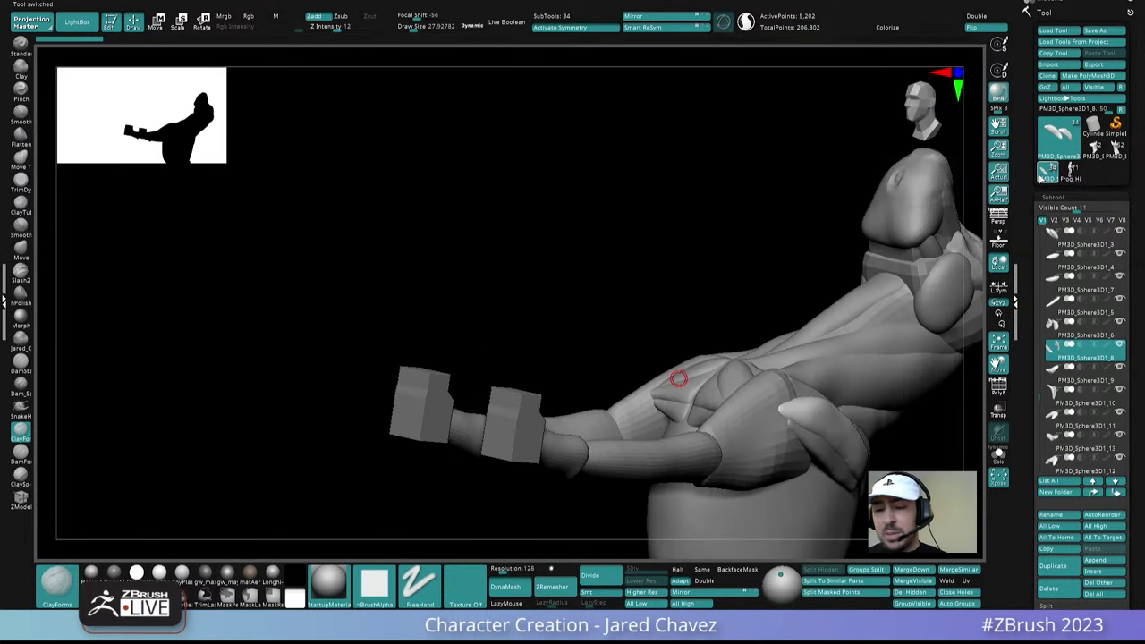
{"action": "right_click_drag", "start_coordinate": [813, 408], "coordinate": [604, 340], "text": "alt"}
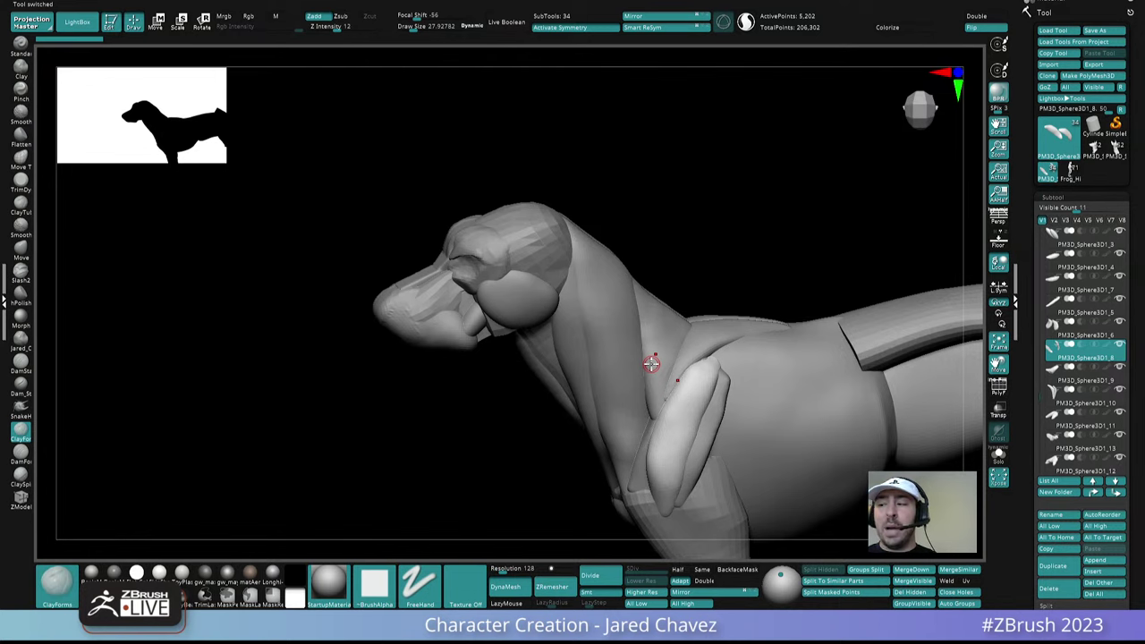
{"action": "left_click", "coordinate": [1117, 157]}
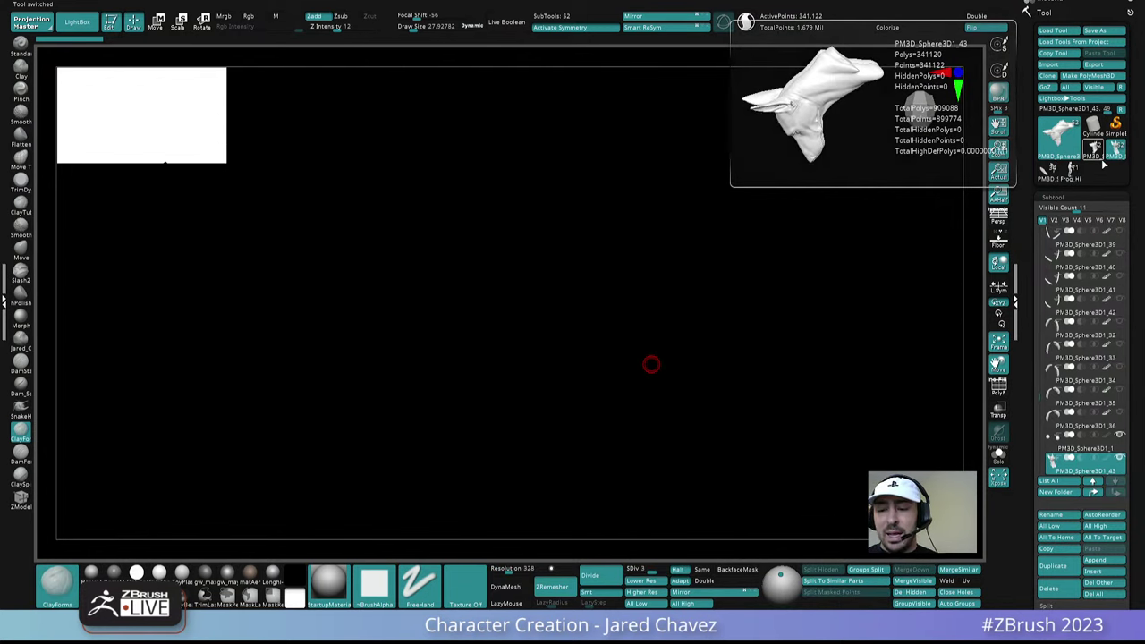
{"action": "key", "text": "f"}
{"action": "right_click_drag", "start_coordinate": [674, 283], "coordinate": [653, 306]}
{"action": "right_click_drag", "start_coordinate": [621, 313], "coordinate": [606, 354]}
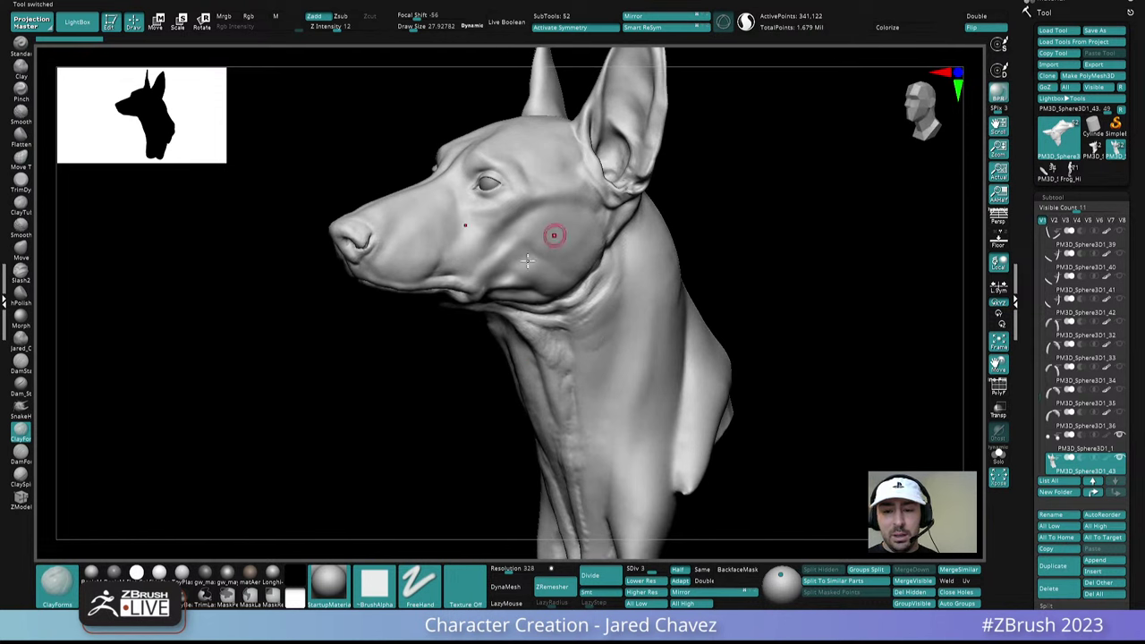
{"action": "left_click", "coordinate": [1094, 149]}
Lower the bust to subdivision level 1 and examine its wireframe and polygon density around the face
{"action": "key", "text": "shift+d"}
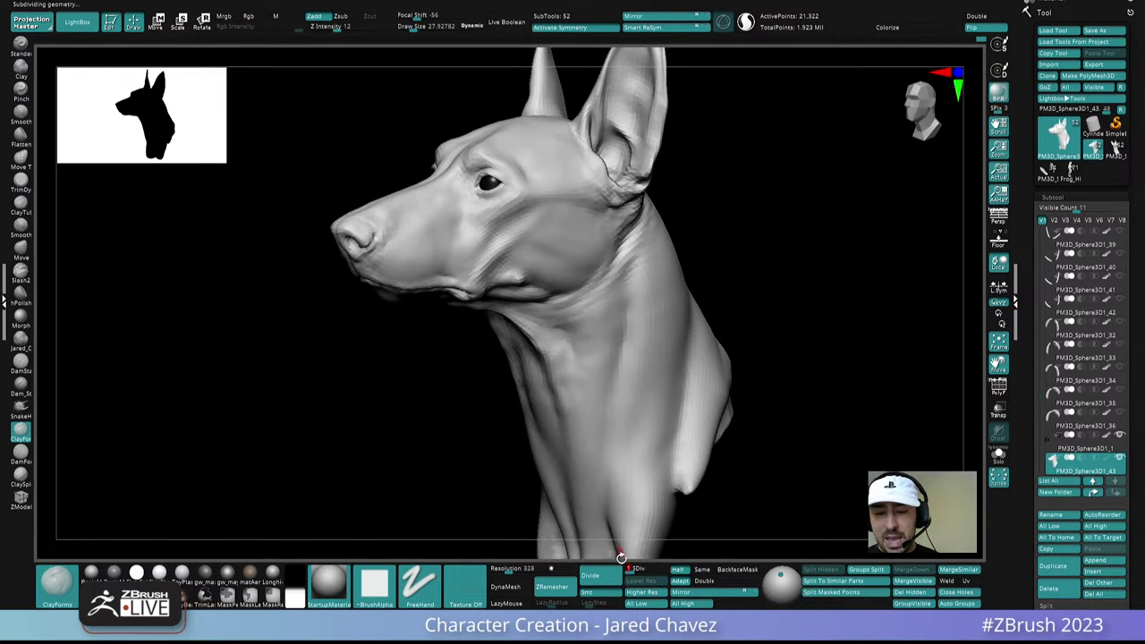
{"action": "left_click", "coordinate": [998, 387]}
{"action": "right_click_drag", "start_coordinate": [619, 399], "coordinate": [602, 319]}
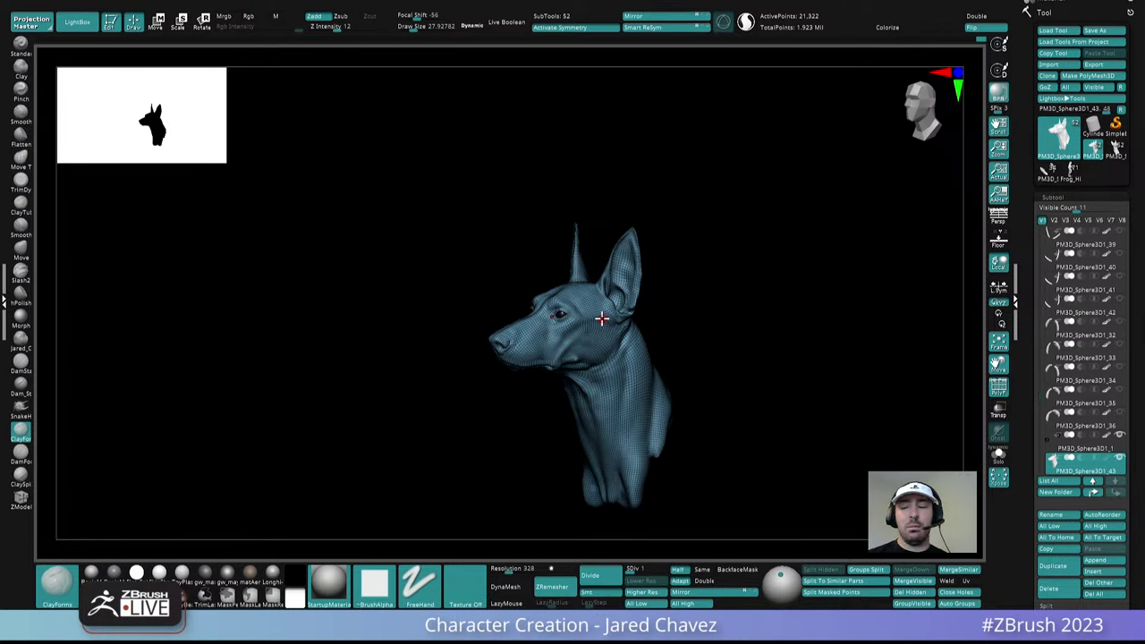
{"action": "key", "text": "shift+f"}
{"action": "mouse_move", "coordinate": [559, 312]}
{"action": "right_mouse_down", "text": "ctrl"}
{"action": "mouse_move", "coordinate": [653, 455]}
{"action": "mouse_move", "coordinate": [557, 312]}
{"action": "right_mouse_up", "text": "ctrl"}
{"action": "scroll", "coordinate": [557, 311], "scroll_direction": "down", "scroll_amount": 5}
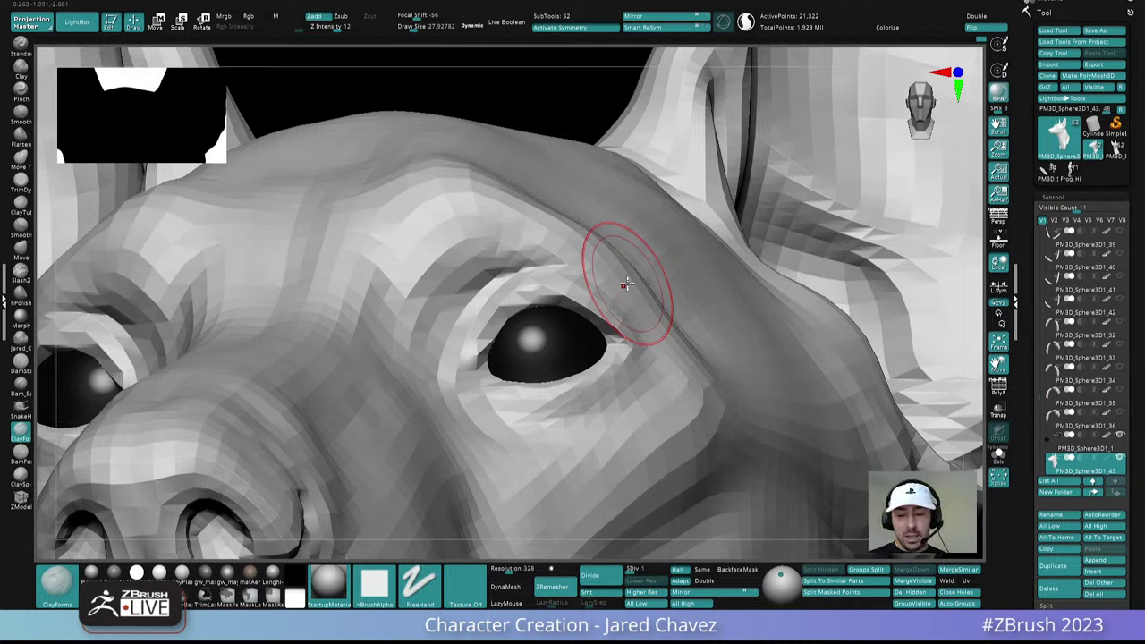
Raise the bust to subdivision level 4 and review the head from the front and three-quarter views
{"action": "scroll", "coordinate": [626, 283], "scroll_direction": "down", "scroll_amount": 6}
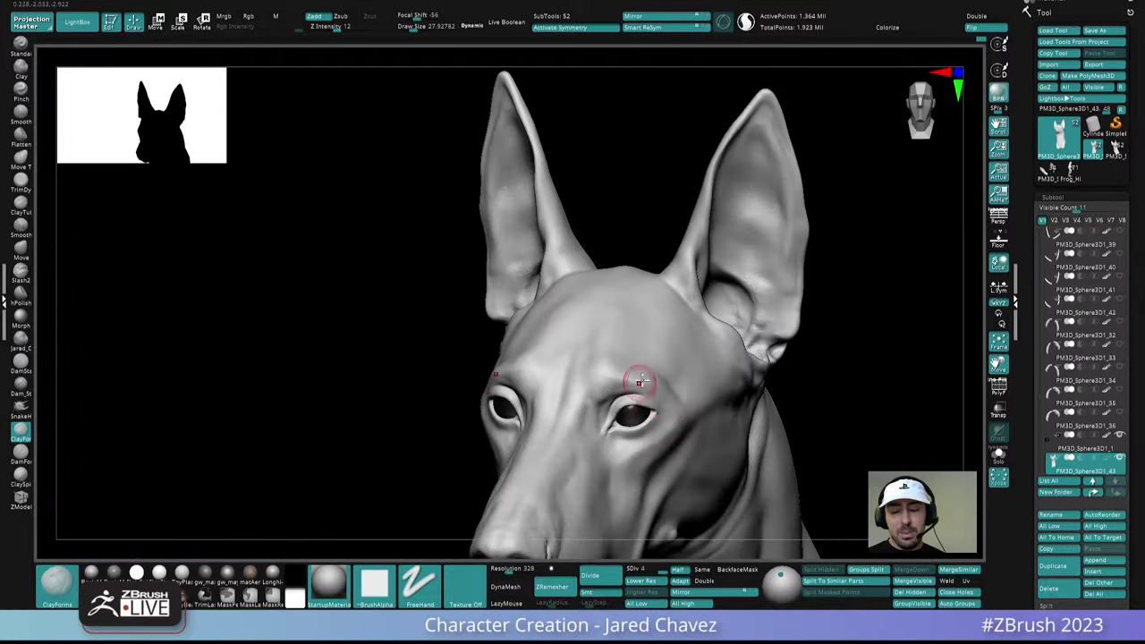
{"action": "right_click_drag", "start_coordinate": [648, 474], "coordinate": [613, 345], "text": "alt"}
{"action": "right_click_drag", "start_coordinate": [662, 376], "coordinate": [578, 372]}
{"action": "right_click_drag", "start_coordinate": [669, 430], "coordinate": [601, 352], "text": "alt"}
{"action": "right_click_drag", "start_coordinate": [656, 383], "coordinate": [668, 402]}
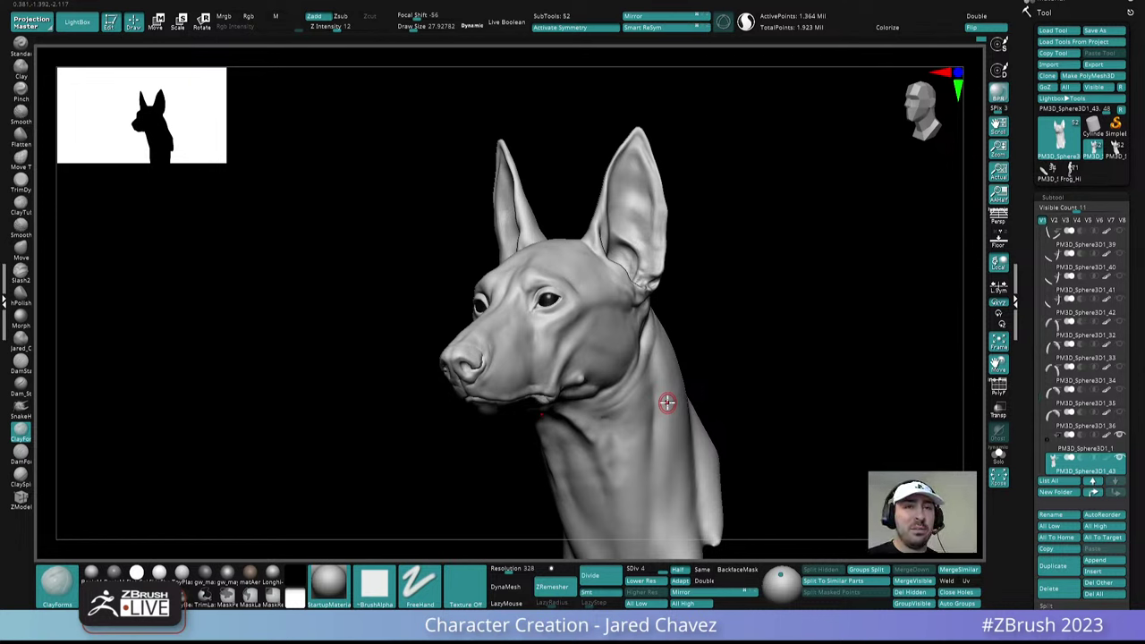
{"action": "right_click_drag", "start_coordinate": [667, 403], "coordinate": [611, 369]}
Switch to the Move brush, set the draw size to about 15 and adjust the rear edge of the nostril
{"action": "right_click_drag", "start_coordinate": [610, 368], "coordinate": [573, 488], "text": "ctrl"}
{"action": "mouse_move", "coordinate": [528, 366]}
{"action": "right_mouse_down"}
{"action": "mouse_move", "coordinate": [504, 347]}
{"action": "mouse_move", "coordinate": [507, 362]}
{"action": "right_mouse_up"}
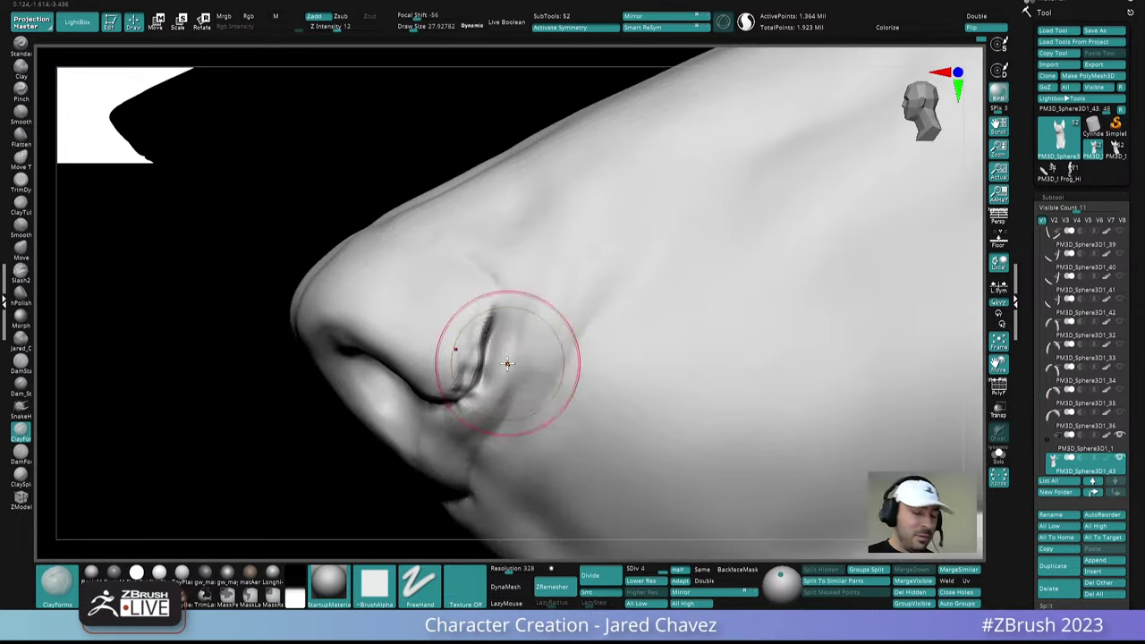
{"action": "key", "text": "b"}
{"action": "key", "text": "m"}
{"action": "key", "text": "v"}
{"action": "key", "text": "space"}
{"action": "left_click_drag", "start_coordinate": [492, 327], "coordinate": [487, 327]}
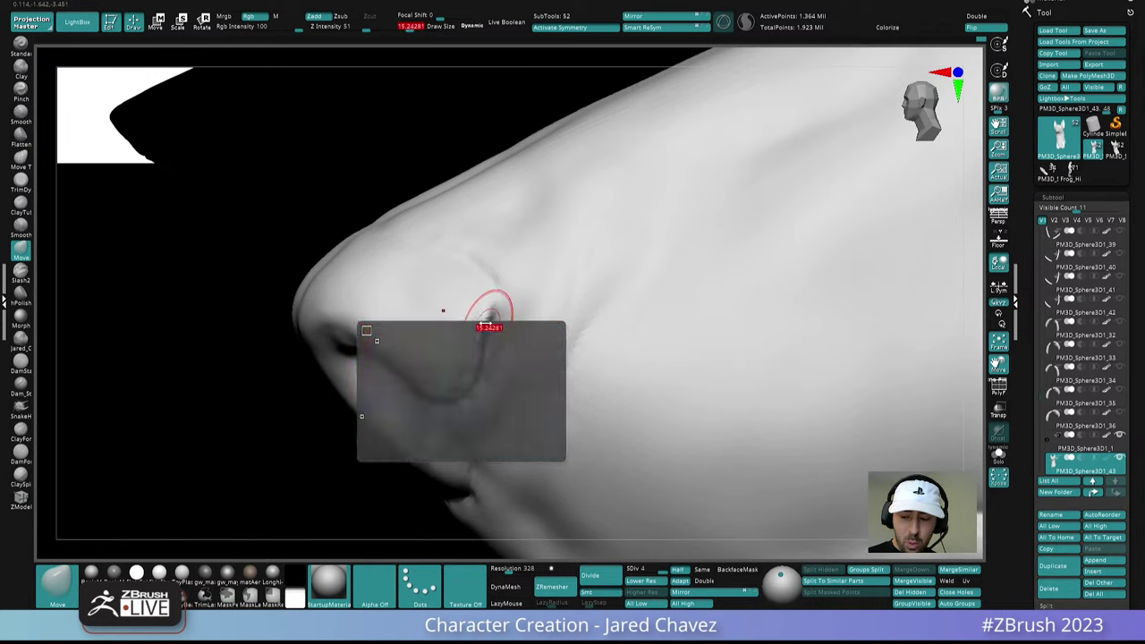
{"action": "right_click_drag", "start_coordinate": [486, 328], "coordinate": [597, 362]}
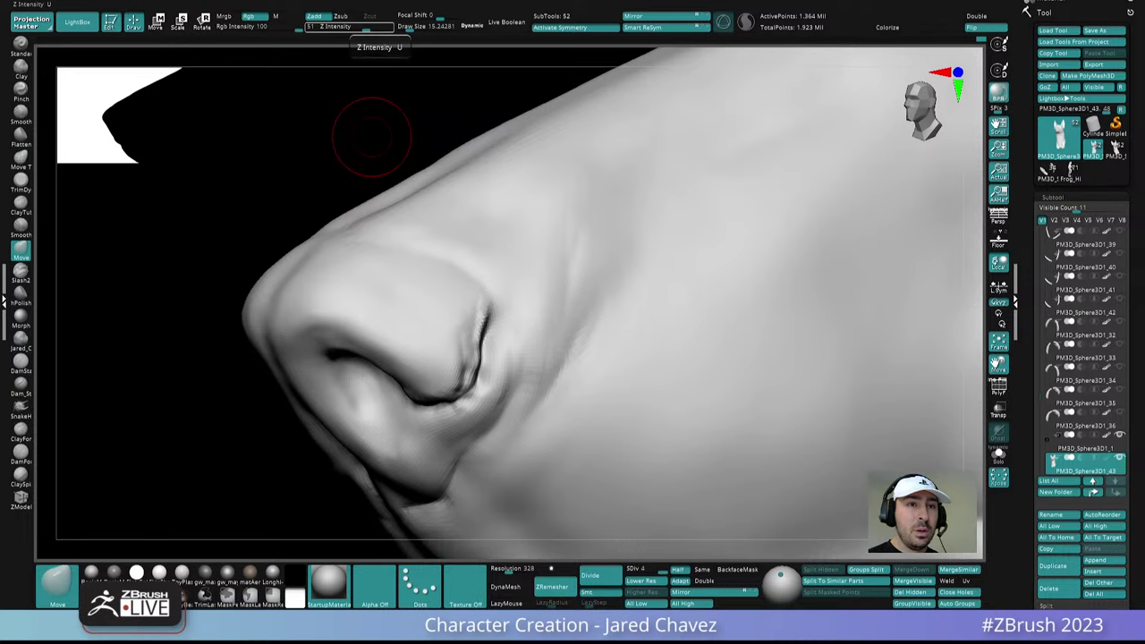
{"action": "right_click_drag", "start_coordinate": [543, 328], "coordinate": [598, 358]}
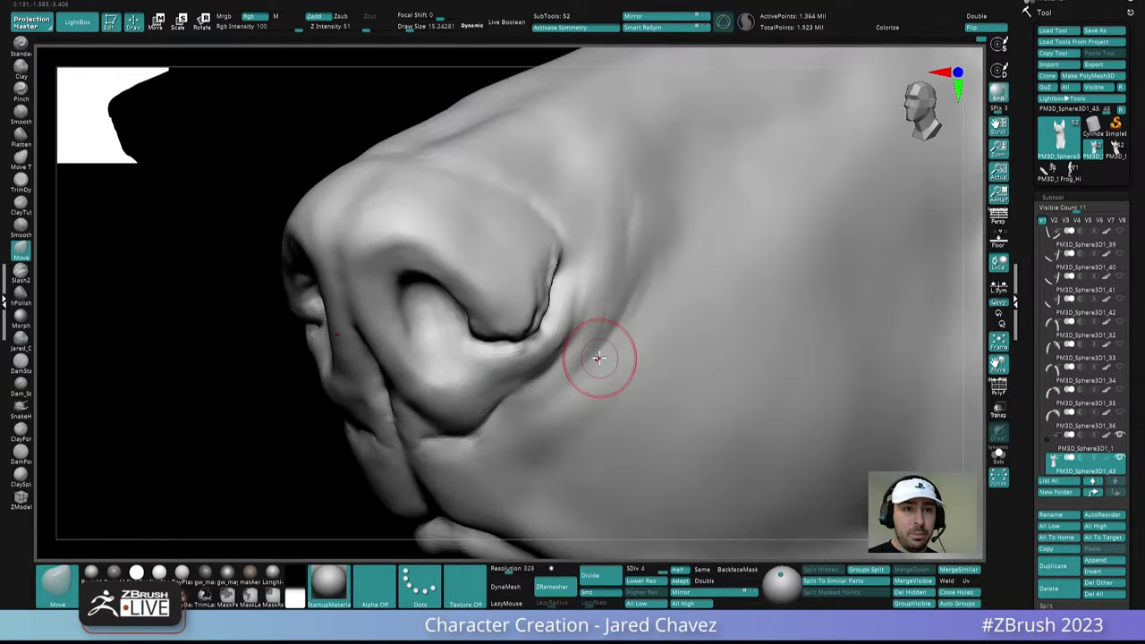
Carve creases around the nostril and upper lip with the DamForms brush, then switch to the ClayForms brush
{"action": "left_click", "coordinate": [20, 454]}
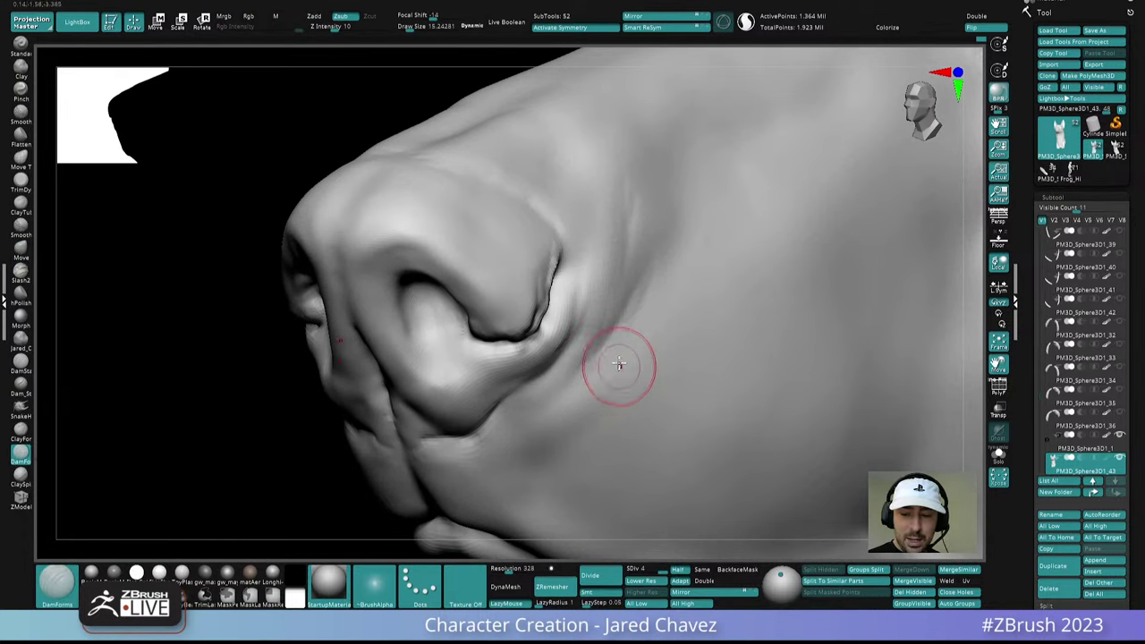
{"action": "mouse_move", "coordinate": [618, 364]}
{"action": "right_mouse_down"}
{"action": "mouse_move", "coordinate": [636, 343]}
{"action": "mouse_move", "coordinate": [587, 325]}
{"action": "mouse_move", "coordinate": [582, 340]}
{"action": "right_mouse_up"}
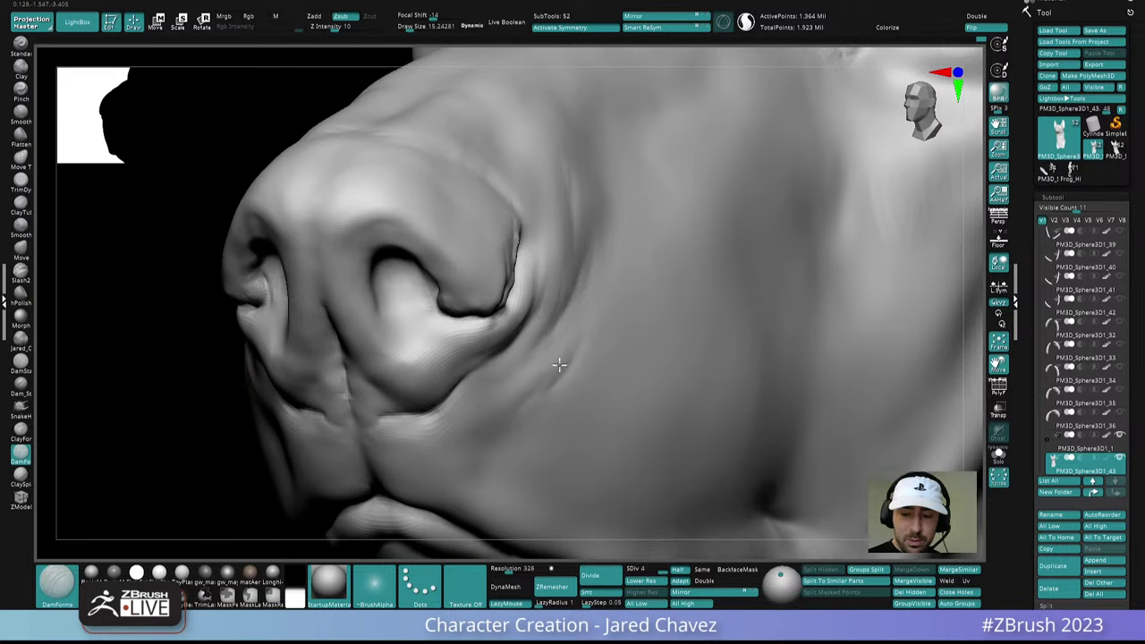
{"action": "right_click_drag", "start_coordinate": [542, 376], "coordinate": [534, 353]}
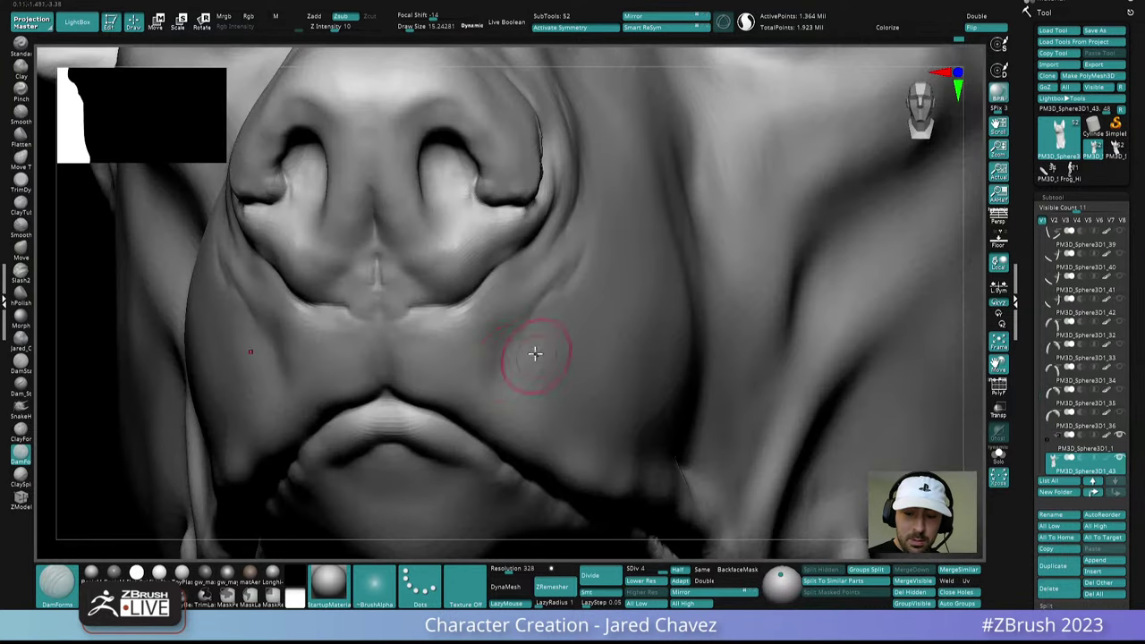
{"action": "left_click", "coordinate": [25, 433]}
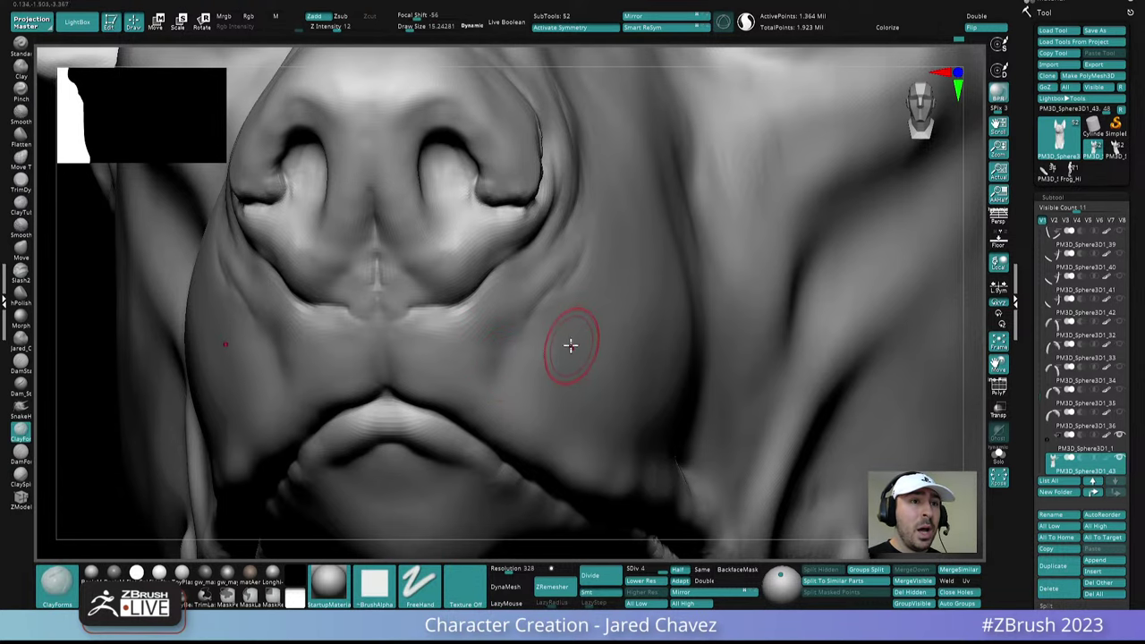
Set the draw size to about 12 and build up clay strokes on the upper lip below the outer edge of the nostril
{"action": "mouse_move", "coordinate": [565, 345]}
{"action": "right_mouse_down"}
{"action": "mouse_move", "coordinate": [547, 340]}
{"action": "mouse_move", "coordinate": [531, 358]}
{"action": "mouse_move", "coordinate": [534, 340]}
{"action": "mouse_move", "coordinate": [501, 361]}
{"action": "right_mouse_up"}
{"action": "key", "text": "space"}
{"action": "left_click_drag", "start_coordinate": [505, 360], "coordinate": [514, 327]}
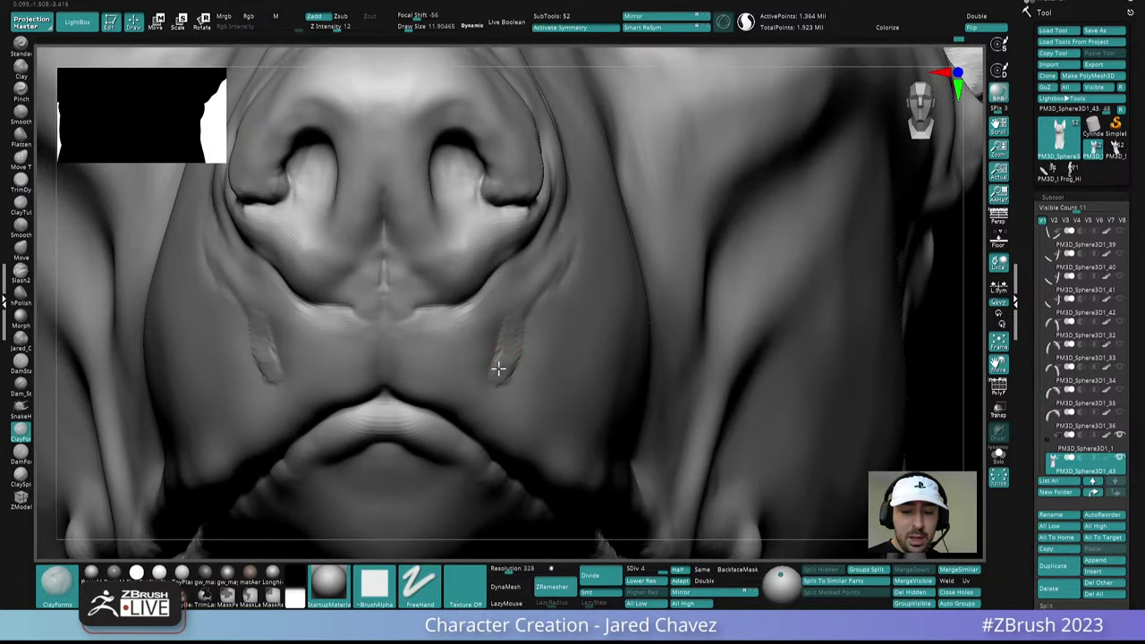
{"action": "right_click_drag", "start_coordinate": [498, 368], "coordinate": [507, 324]}
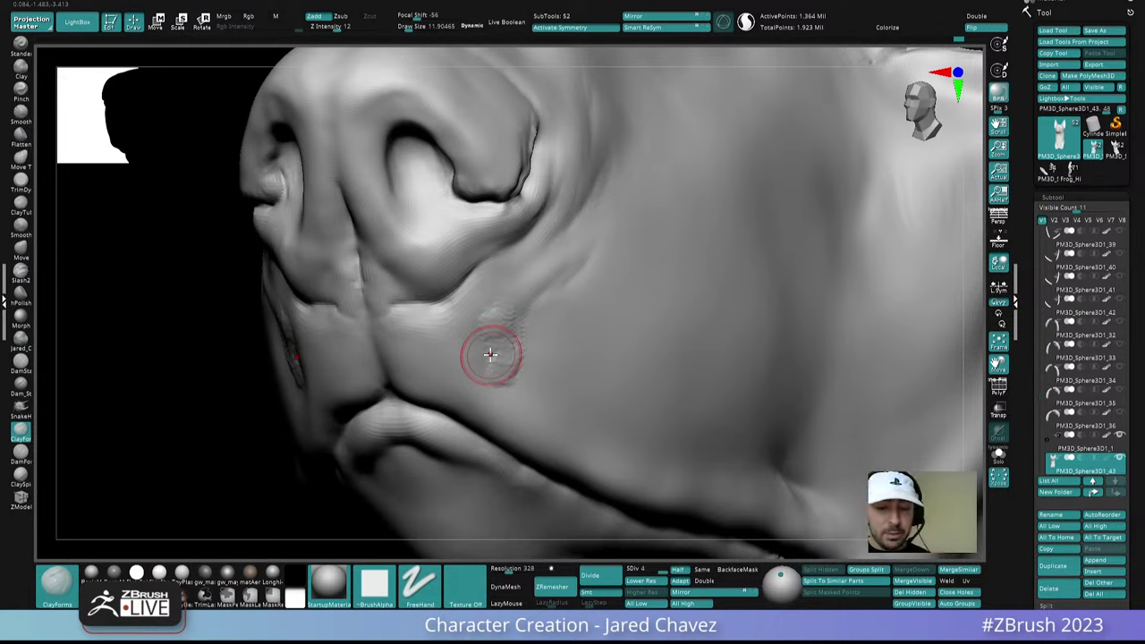
{"action": "mouse_move", "coordinate": [490, 356]}
{"action": "right_mouse_down"}
{"action": "mouse_move", "coordinate": [504, 327]}
{"action": "mouse_move", "coordinate": [475, 340]}
{"action": "right_mouse_up"}
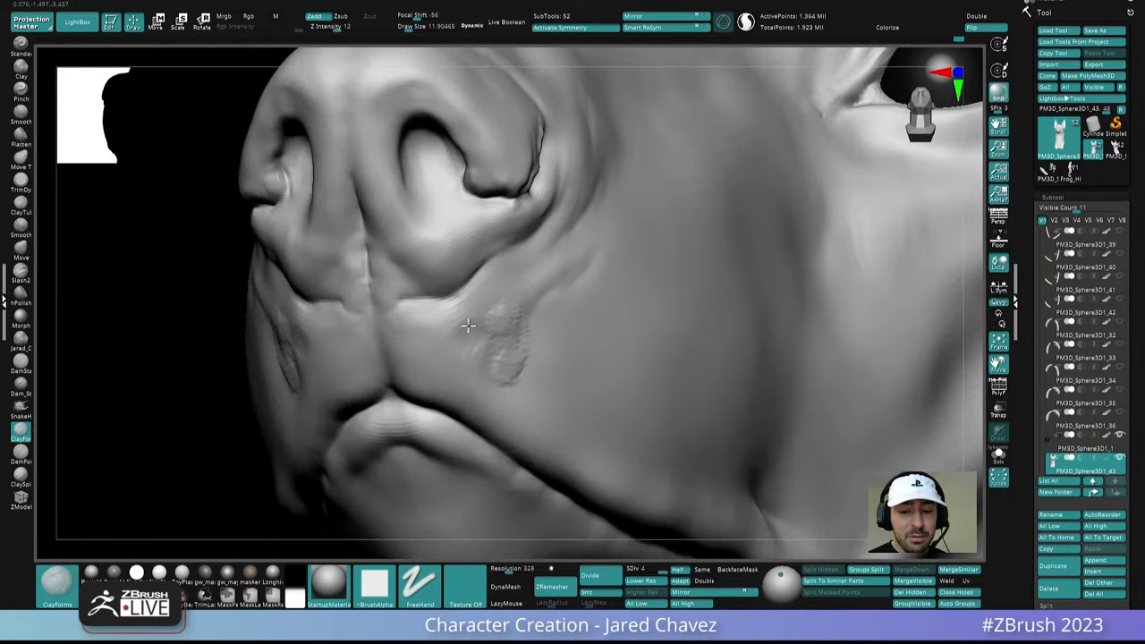
{"action": "right_click_drag", "start_coordinate": [491, 332], "coordinate": [509, 304]}
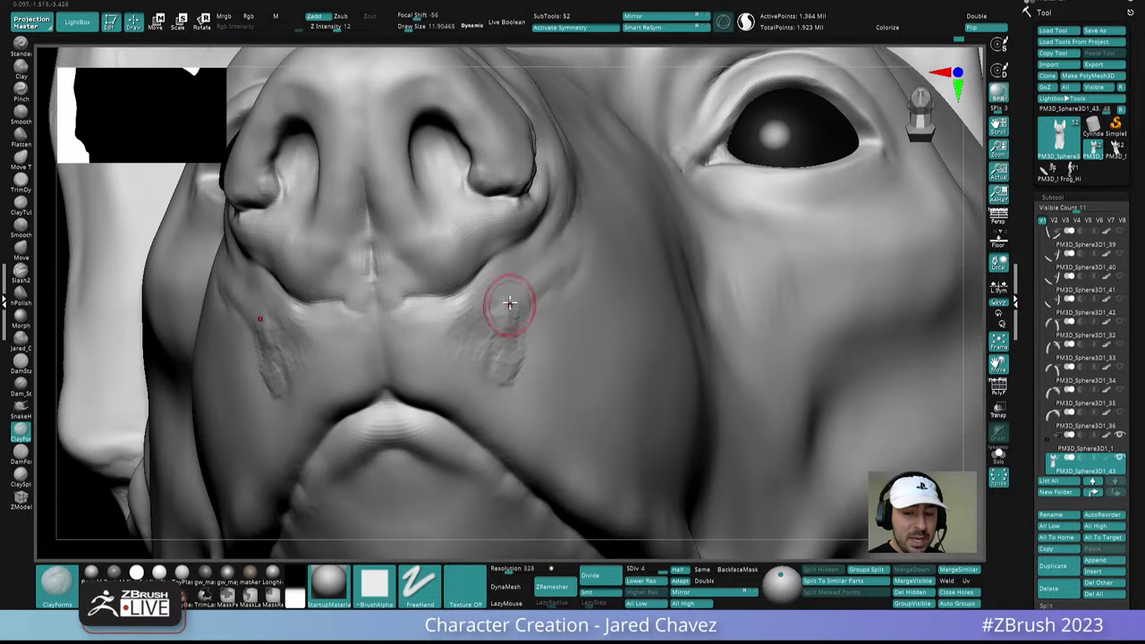
{"action": "mouse_move", "coordinate": [509, 304]}
{"action": "left_mouse_down"}
{"action": "mouse_move", "coordinate": [498, 376]}
{"action": "mouse_move", "coordinate": [493, 357]}
{"action": "left_mouse_up"}
Smooth the fresh clay strokes into the upper lip and the side of the muzzle
{"action": "right_click_drag", "start_coordinate": [493, 358], "coordinate": [504, 319]}
{"action": "left_click_drag", "start_coordinate": [499, 306], "coordinate": [497, 323], "text": "shift"}
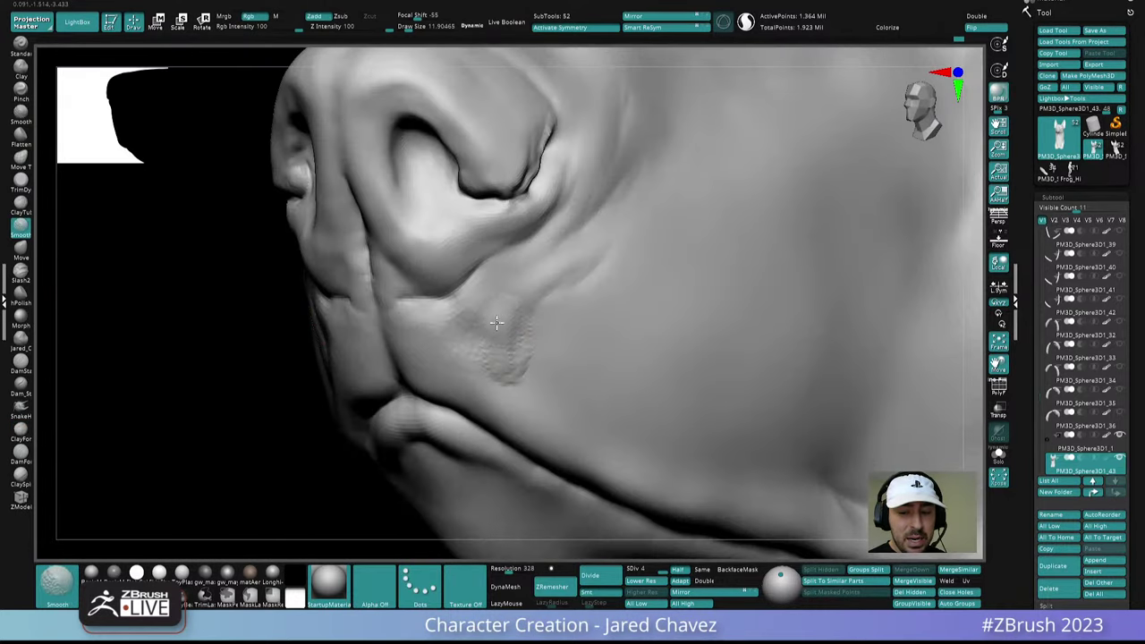
{"action": "left_click_drag", "start_coordinate": [492, 385], "coordinate": [480, 374], "text": "shift"}
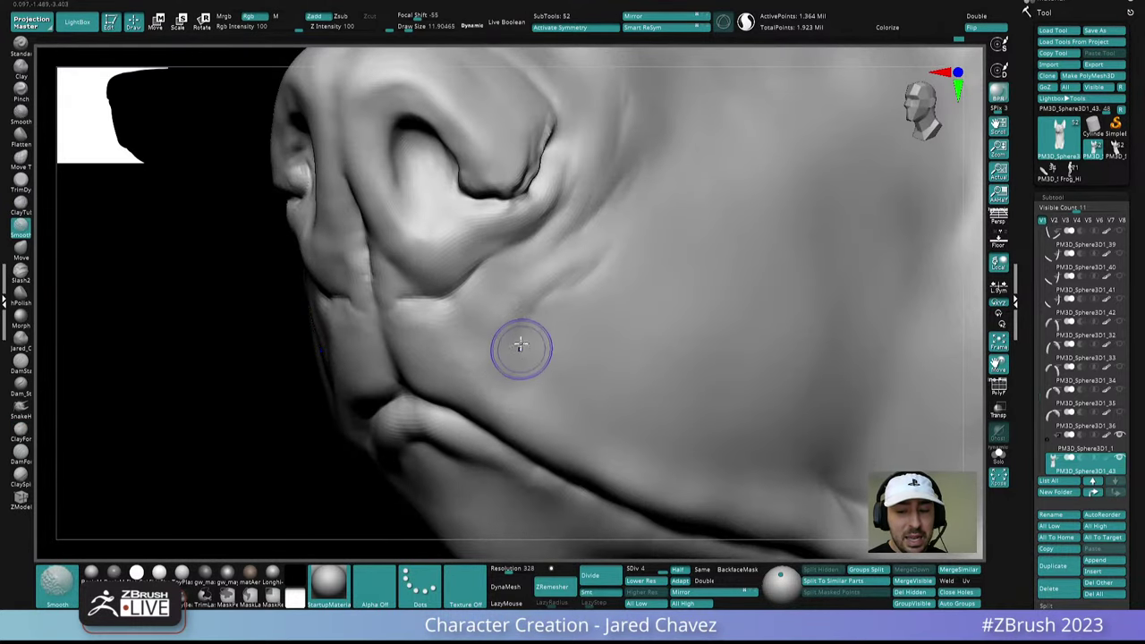
{"action": "mouse_move", "coordinate": [452, 306]}
{"action": "right_mouse_down"}
{"action": "mouse_move", "coordinate": [489, 334]}
{"action": "mouse_move", "coordinate": [525, 229]}
{"action": "right_mouse_up"}
{"action": "mouse_move", "coordinate": [556, 375]}
{"action": "right_mouse_down"}
{"action": "mouse_move", "coordinate": [594, 367]}
{"action": "mouse_move", "coordinate": [555, 417]}
{"action": "right_mouse_up"}
{"action": "left_click_drag", "start_coordinate": [554, 417], "coordinate": [518, 389], "text": "shift"}
Set the draw size to about 17 and sculpt a short diagonal fold on the muzzle above the mouth corner
{"action": "mouse_move", "coordinate": [528, 383]}
{"action": "right_mouse_down"}
{"action": "mouse_move", "coordinate": [526, 363]}
{"action": "mouse_move", "coordinate": [591, 305]}
{"action": "right_mouse_up"}
{"action": "mouse_move", "coordinate": [590, 305]}
{"action": "right_mouse_down"}
{"action": "mouse_move", "coordinate": [578, 396]}
{"action": "mouse_move", "coordinate": [600, 368]}
{"action": "mouse_move", "coordinate": [578, 357]}
{"action": "mouse_move", "coordinate": [615, 386]}
{"action": "mouse_move", "coordinate": [650, 392]}
{"action": "right_mouse_up"}
{"action": "mouse_move", "coordinate": [575, 321]}
{"action": "right_mouse_down"}
{"action": "mouse_move", "coordinate": [567, 345]}
{"action": "mouse_move", "coordinate": [575, 340]}
{"action": "right_mouse_up"}
{"action": "key", "text": "space"}
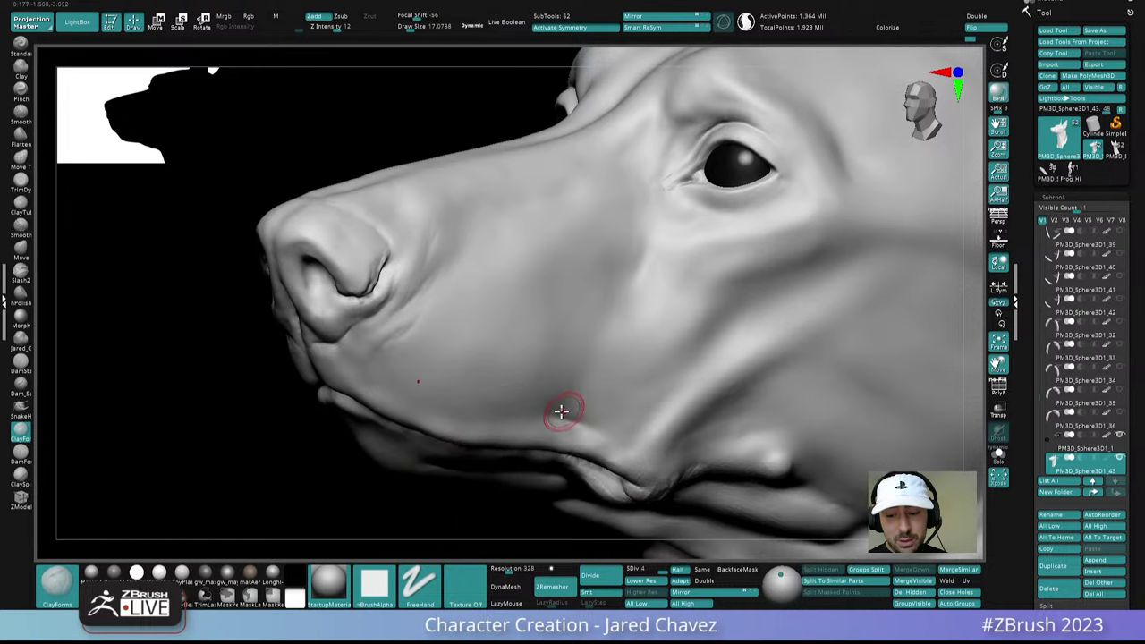
{"action": "left_click_drag", "start_coordinate": [560, 412], "coordinate": [594, 385]}
{"action": "right_click_drag", "start_coordinate": [595, 383], "coordinate": [603, 402]}
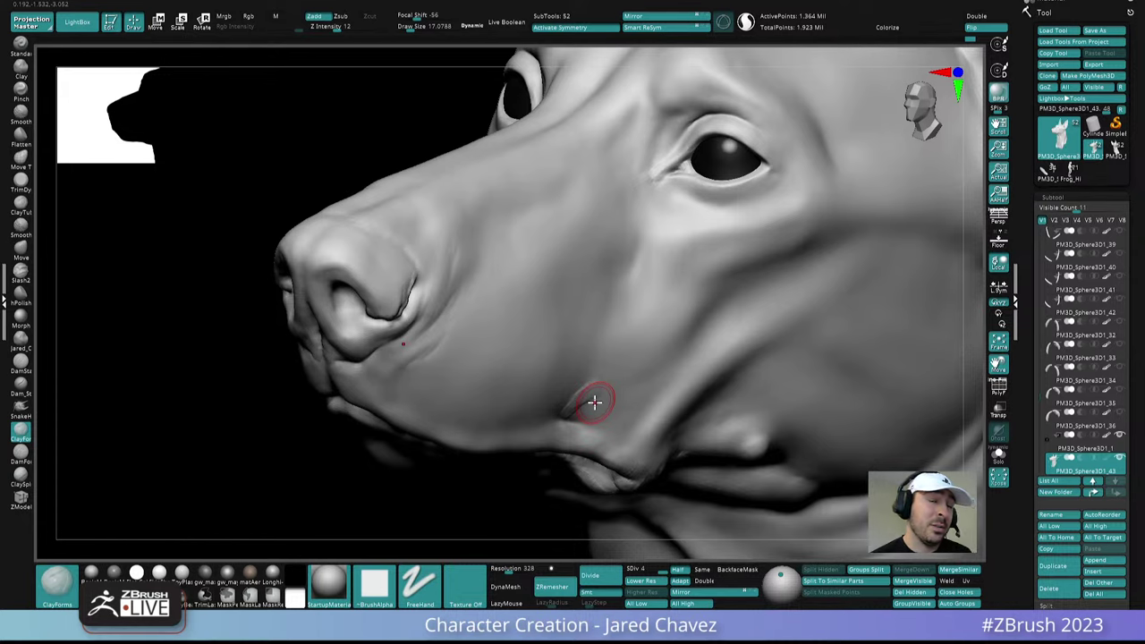
{"action": "right_click_drag", "start_coordinate": [595, 402], "coordinate": [618, 431]}
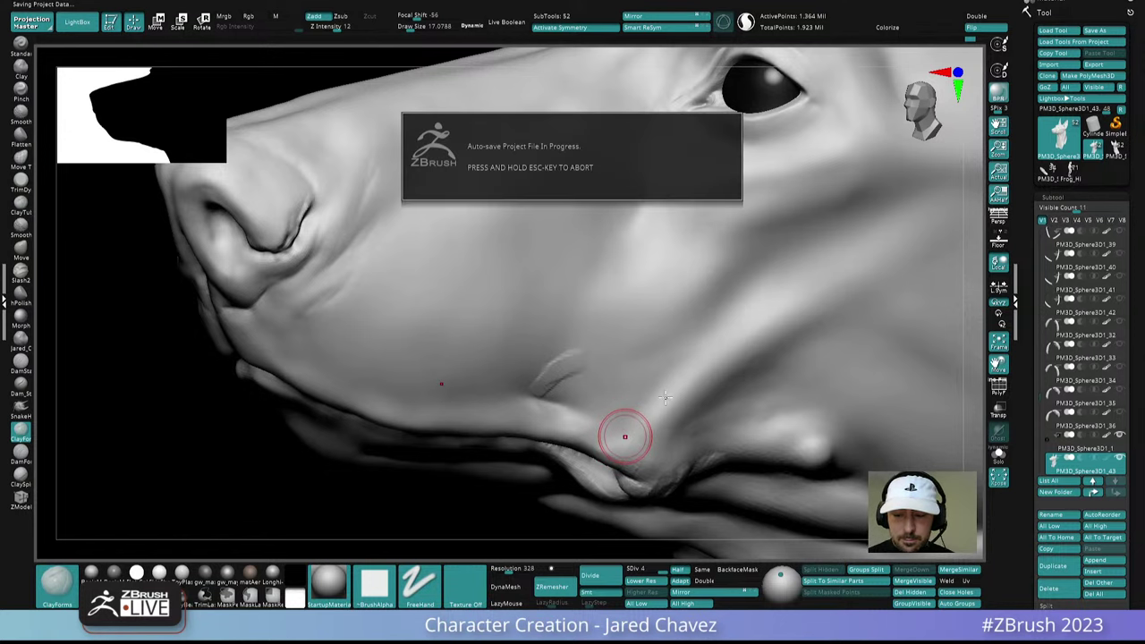
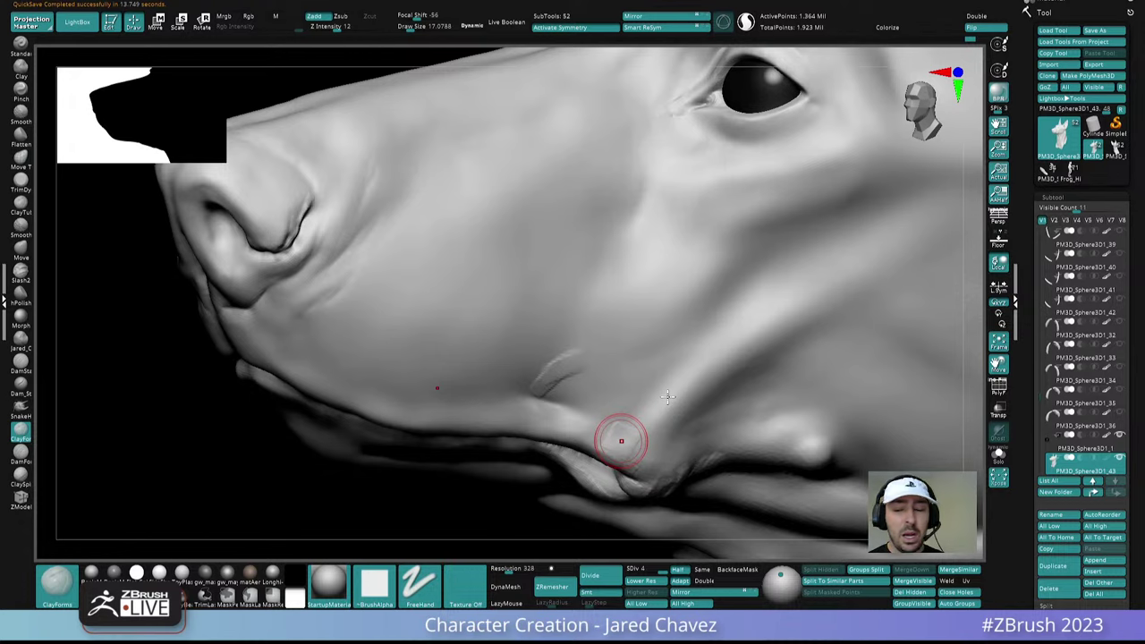
Set the draw size to about 10 and build up the upper lip edge just in front of the mouth corner
{"action": "right_click_drag", "start_coordinate": [668, 396], "coordinate": [698, 380]}
{"action": "right_click_drag", "start_coordinate": [636, 402], "coordinate": [586, 419]}
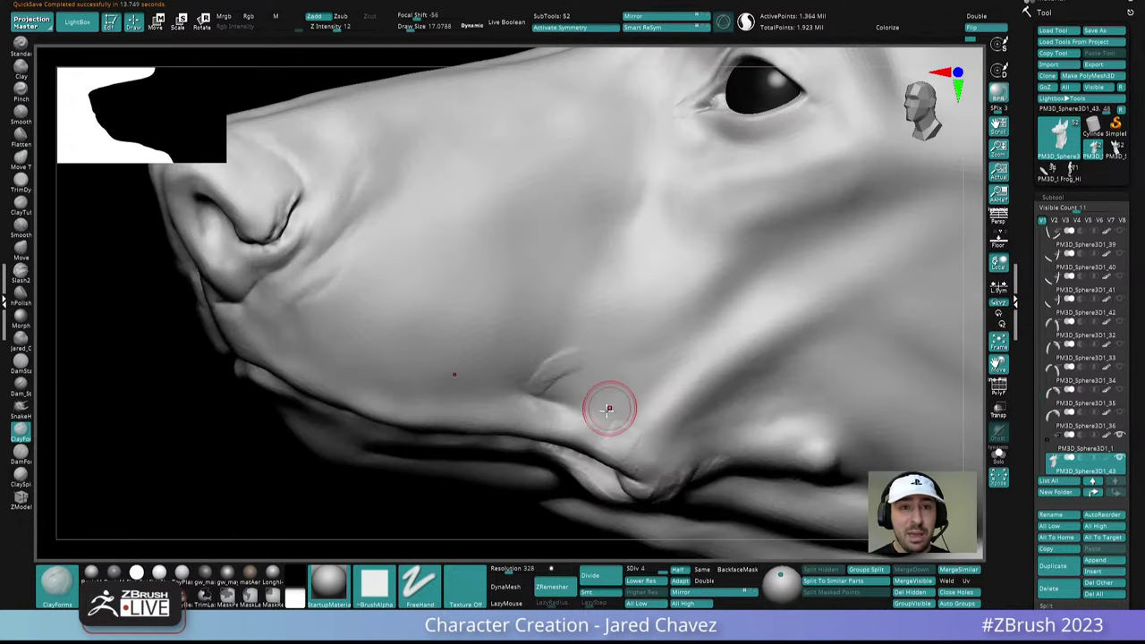
{"action": "key", "text": "space"}
{"action": "mouse_move", "coordinate": [615, 438]}
{"action": "left_mouse_down"}
{"action": "mouse_move", "coordinate": [604, 445]}
{"action": "mouse_move", "coordinate": [572, 426]}
{"action": "mouse_move", "coordinate": [618, 442]}
{"action": "left_mouse_up"}
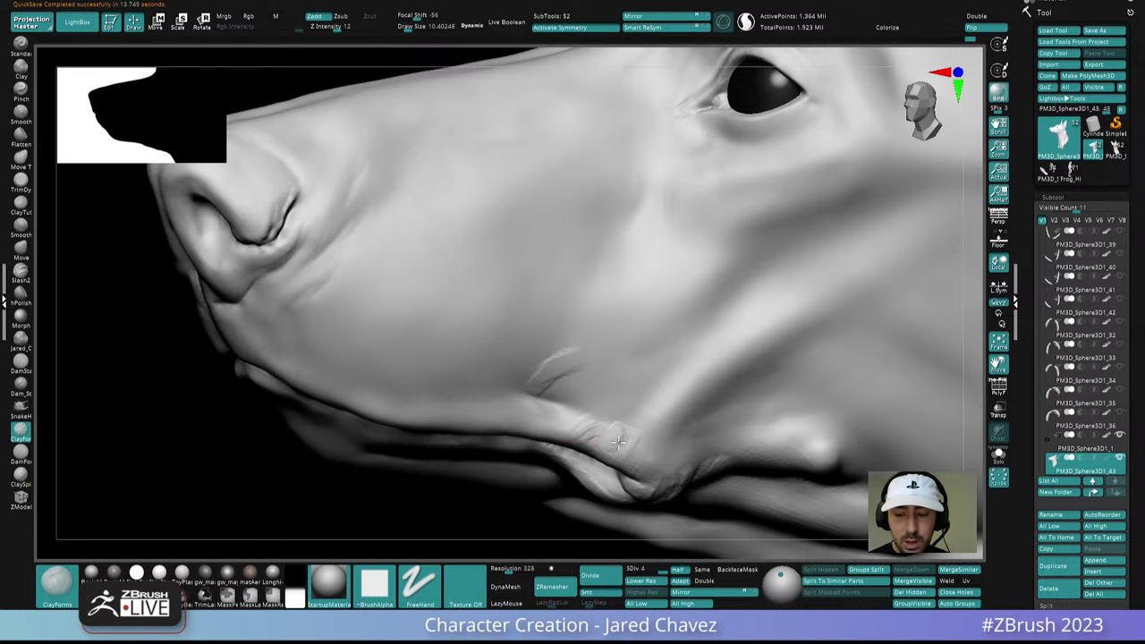
{"action": "mouse_move", "coordinate": [611, 429]}
{"action": "right_mouse_down"}
{"action": "mouse_move", "coordinate": [621, 435]}
{"action": "mouse_move", "coordinate": [690, 312]}
{"action": "mouse_move", "coordinate": [707, 364]}
{"action": "mouse_move", "coordinate": [670, 399]}
{"action": "right_mouse_up"}
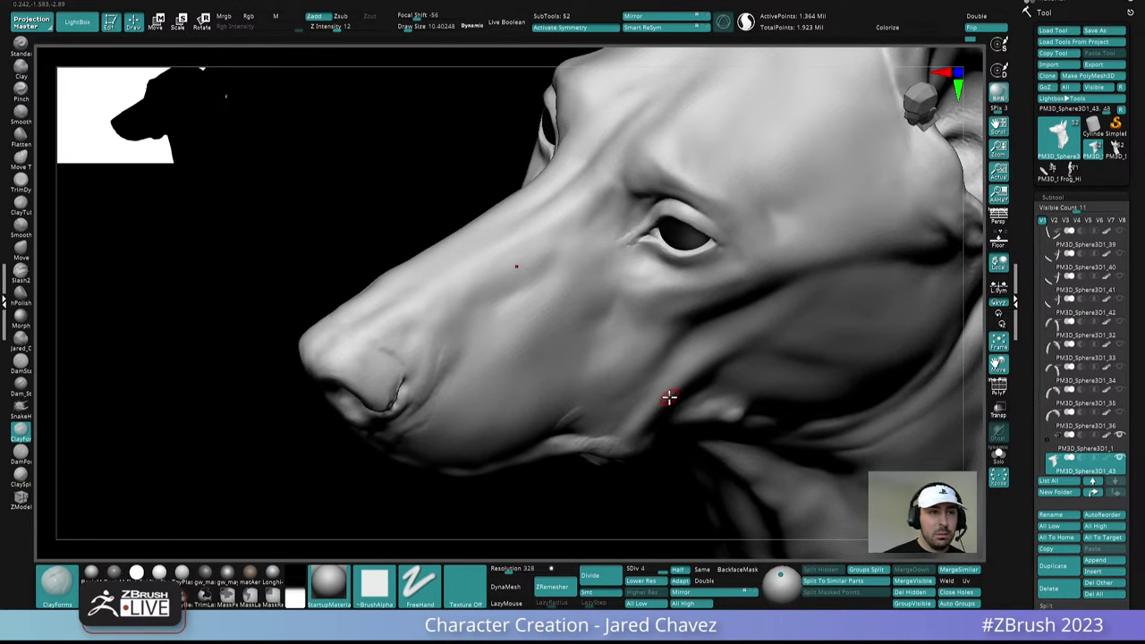
Inspect the sculpted eye in profile, switch to the reference board and examine the eyes in the hairless dog and side-profile Malinois photos
{"action": "right_click_drag", "start_coordinate": [691, 261], "coordinate": [716, 310]}
{"action": "mouse_move", "coordinate": [683, 269]}
{"action": "right_mouse_down"}
{"action": "mouse_move", "coordinate": [693, 277]}
{"action": "mouse_move", "coordinate": [676, 268]}
{"action": "right_mouse_up"}
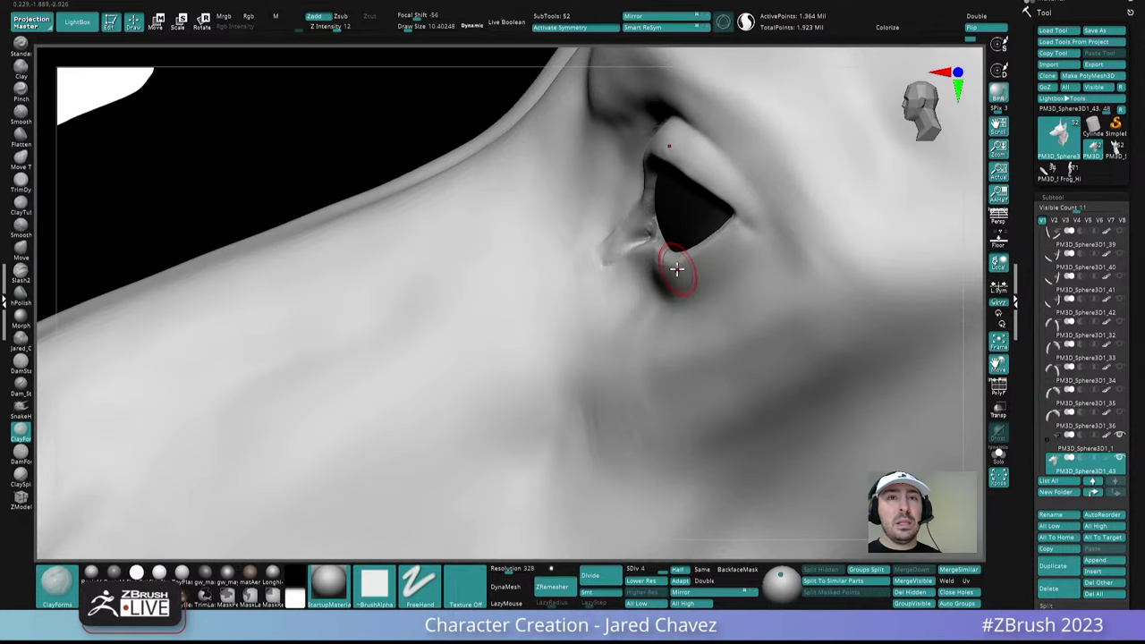
{"action": "key", "text": "alt+Tab"}
{"action": "right_click_drag", "start_coordinate": [634, 182], "coordinate": [632, 298]}
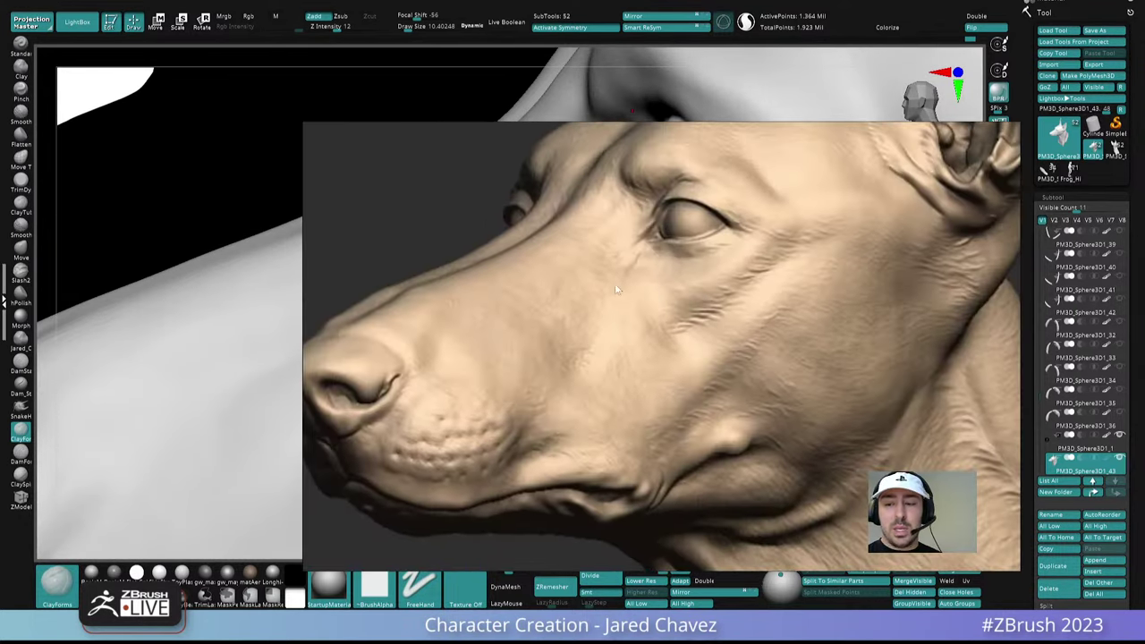
{"action": "scroll", "coordinate": [632, 298], "scroll_direction": "down", "scroll_amount": 8}
{"action": "scroll", "coordinate": [632, 297], "scroll_direction": "down", "scroll_amount": 6}
{"action": "middle_click_drag", "start_coordinate": [632, 297], "coordinate": [575, 436]}
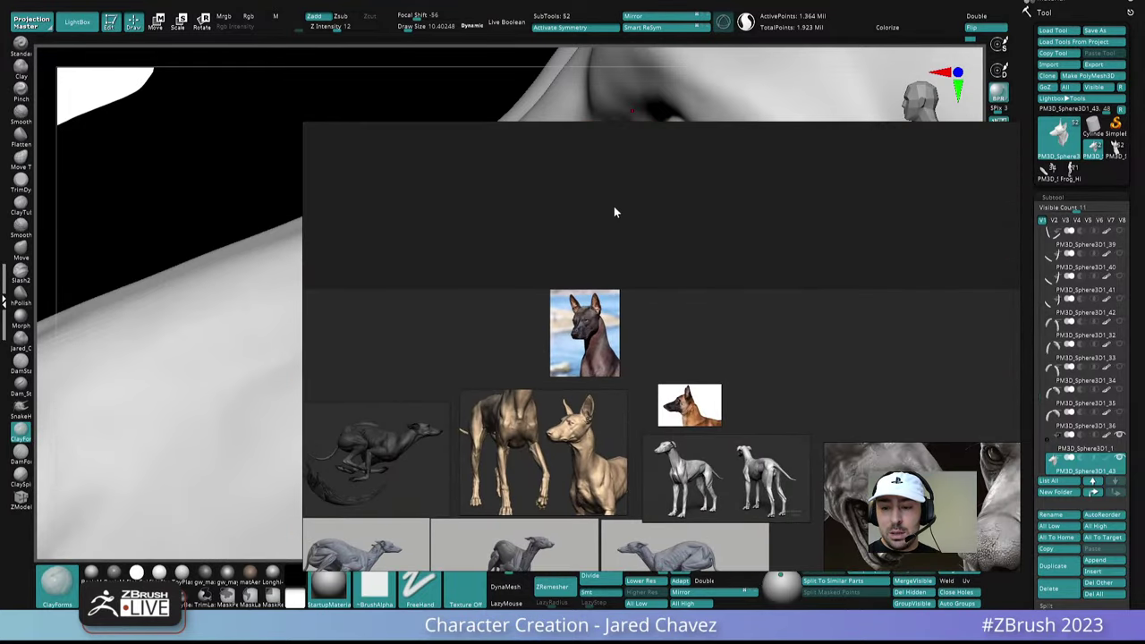
{"action": "scroll", "coordinate": [589, 292], "scroll_direction": "up", "scroll_amount": 7}
{"action": "scroll", "coordinate": [607, 390], "scroll_direction": "up", "scroll_amount": 5}
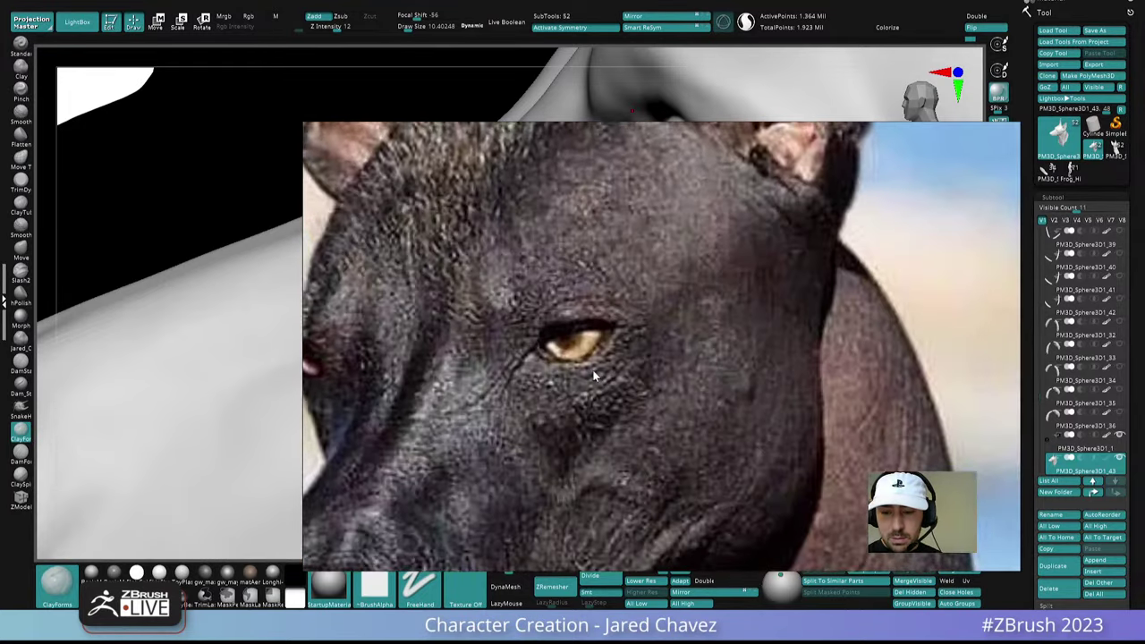
{"action": "scroll", "coordinate": [598, 360], "scroll_direction": "down", "scroll_amount": 3}
{"action": "scroll", "coordinate": [598, 361], "scroll_direction": "down", "scroll_amount": 6}
{"action": "middle_click_drag", "start_coordinate": [837, 470], "coordinate": [721, 218]}
{"action": "scroll", "coordinate": [881, 429], "scroll_direction": "up", "scroll_amount": 6}
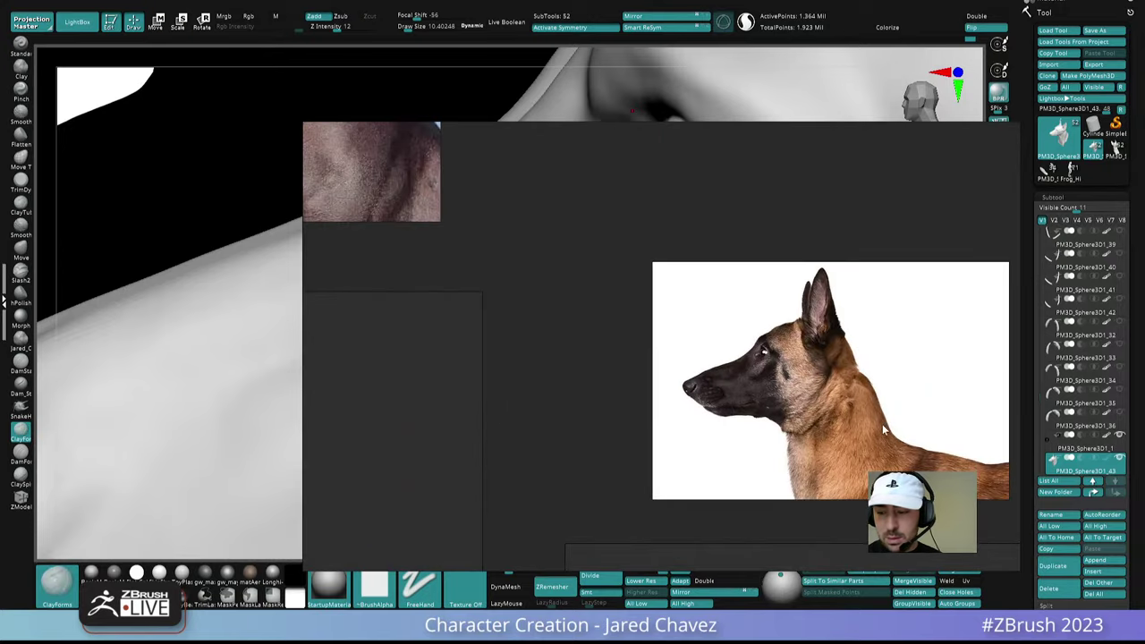
{"action": "scroll", "coordinate": [769, 344], "scroll_direction": "up", "scroll_amount": 5}
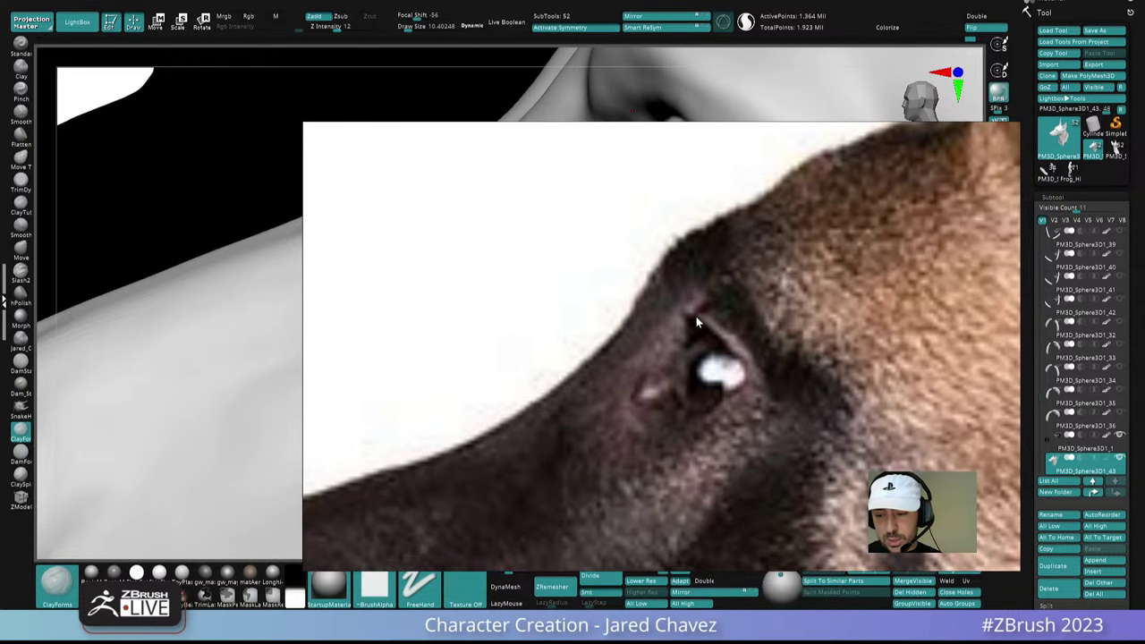
Examine the eyelid shapes in the close-up Malinois photos on the reference board, and return to the bust in ZBrush
{"action": "scroll", "coordinate": [697, 323], "scroll_direction": "down", "scroll_amount": 5}
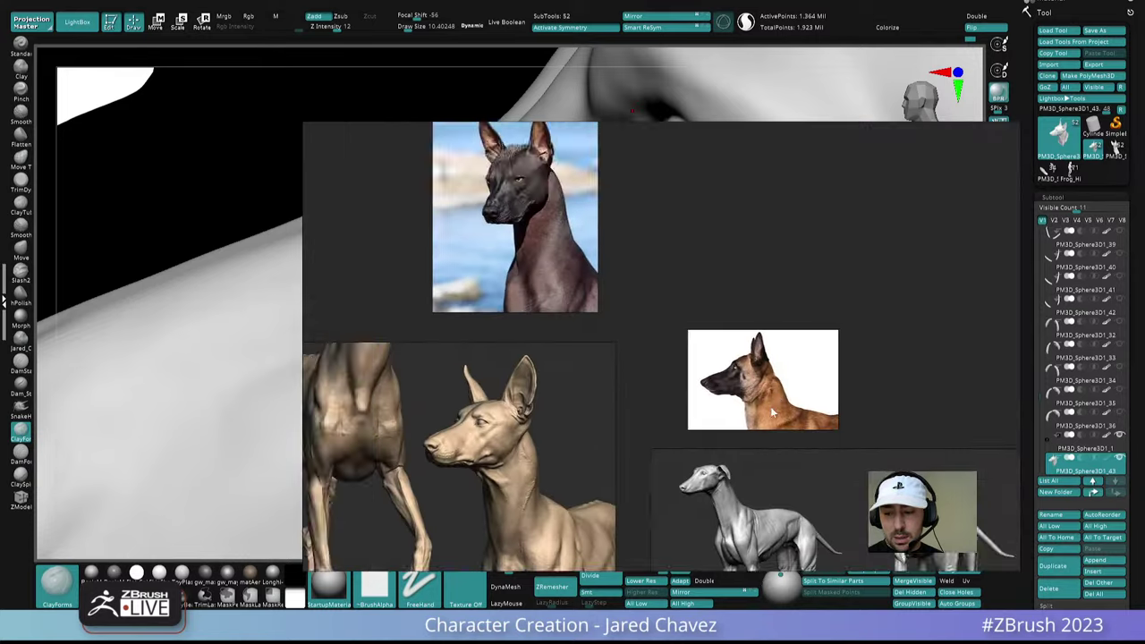
{"action": "middle_click_drag", "start_coordinate": [772, 412], "coordinate": [671, 232]}
{"action": "scroll", "coordinate": [750, 276], "scroll_direction": "down", "scroll_amount": 5}
{"action": "middle_click_drag", "start_coordinate": [849, 431], "coordinate": [574, 398]}
{"action": "scroll", "coordinate": [574, 399], "scroll_direction": "up", "scroll_amount": 10}
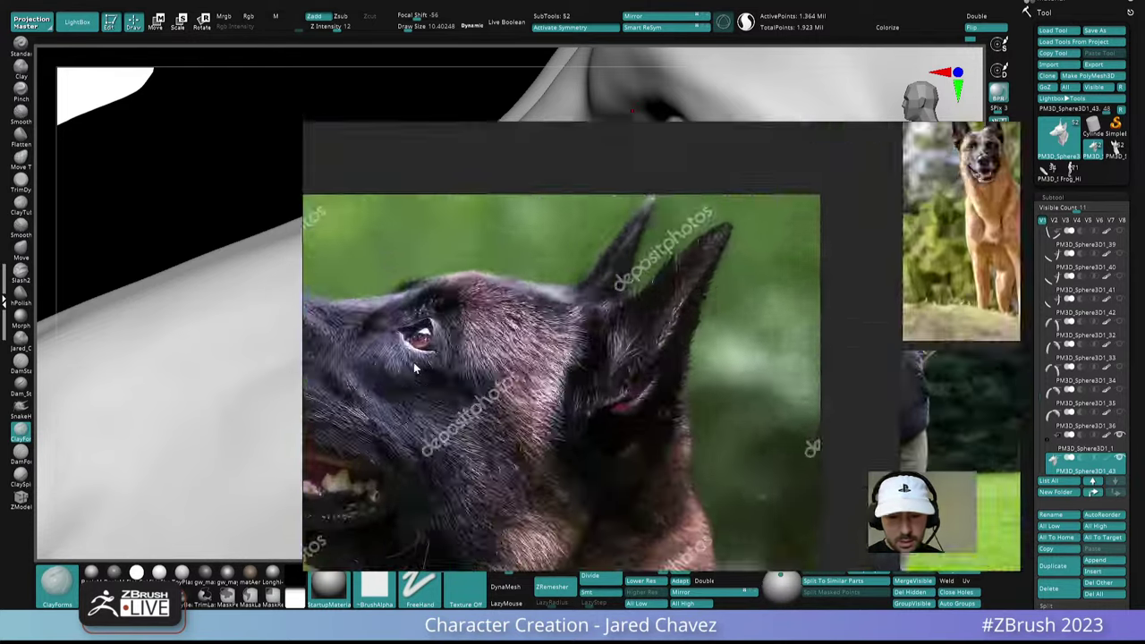
{"action": "scroll", "coordinate": [414, 362], "scroll_direction": "up", "scroll_amount": 3}
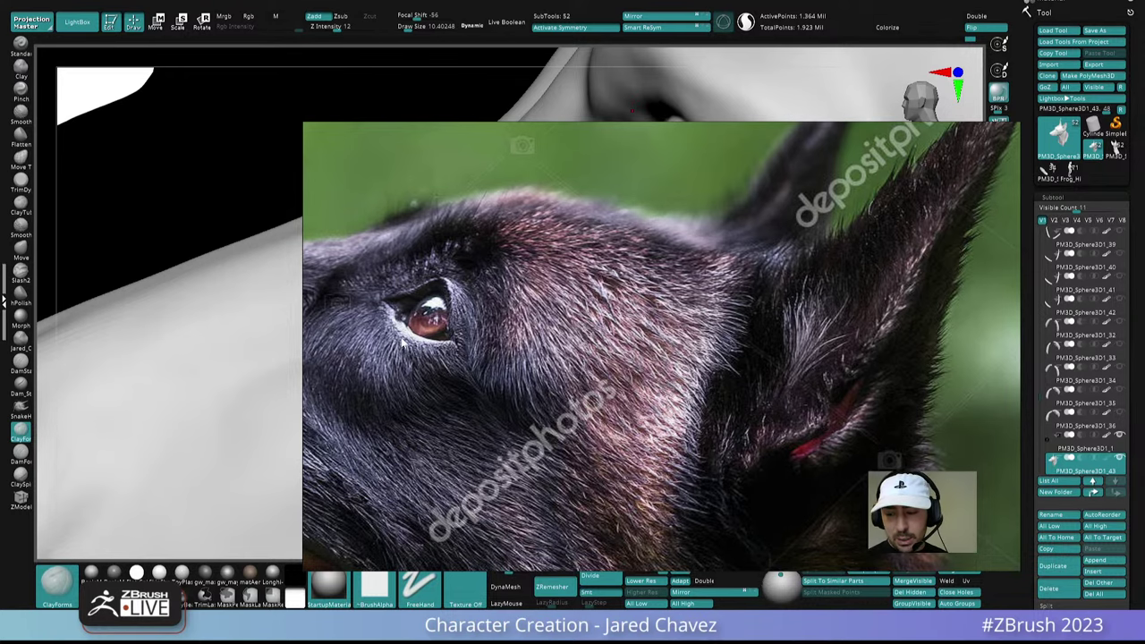
{"action": "scroll", "coordinate": [456, 330], "scroll_direction": "down", "scroll_amount": 10}
{"action": "scroll", "coordinate": [667, 377], "scroll_direction": "up", "scroll_amount": 8}
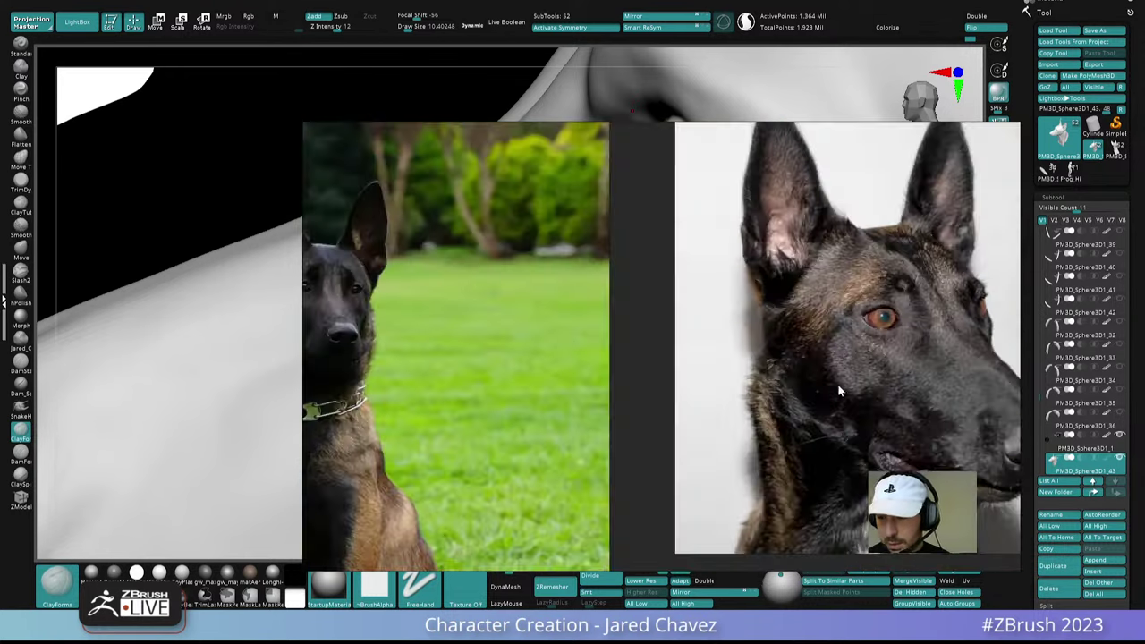
{"action": "scroll", "coordinate": [839, 390], "scroll_direction": "up", "scroll_amount": 4}
{"action": "scroll", "coordinate": [888, 312], "scroll_direction": "down", "scroll_amount": 5}
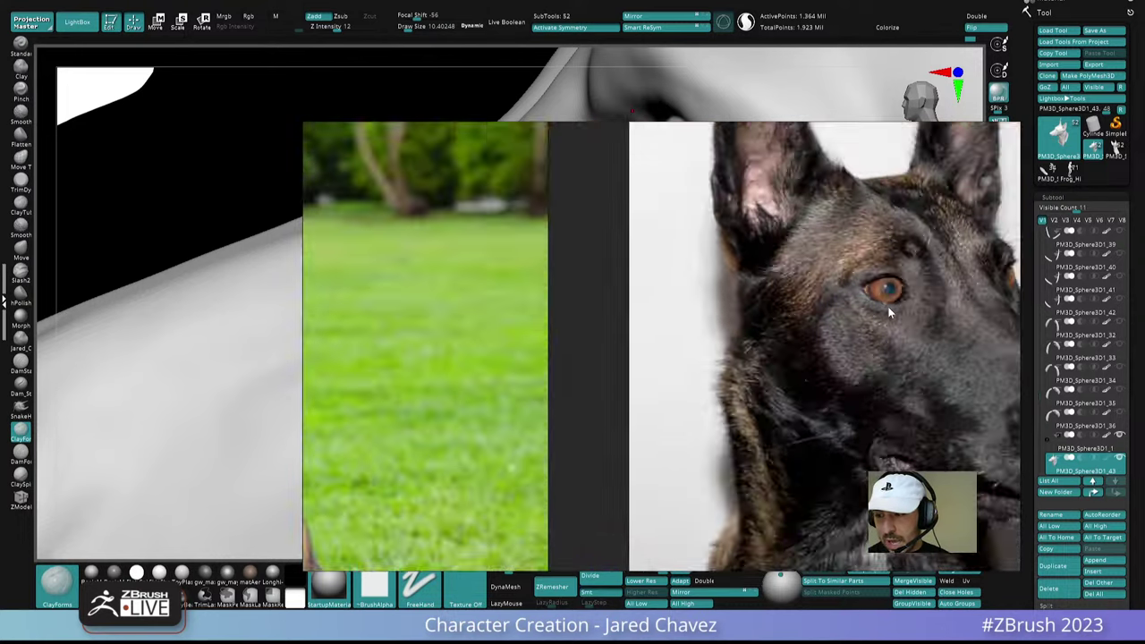
{"action": "scroll", "coordinate": [586, 286], "scroll_direction": "up", "scroll_amount": 5}
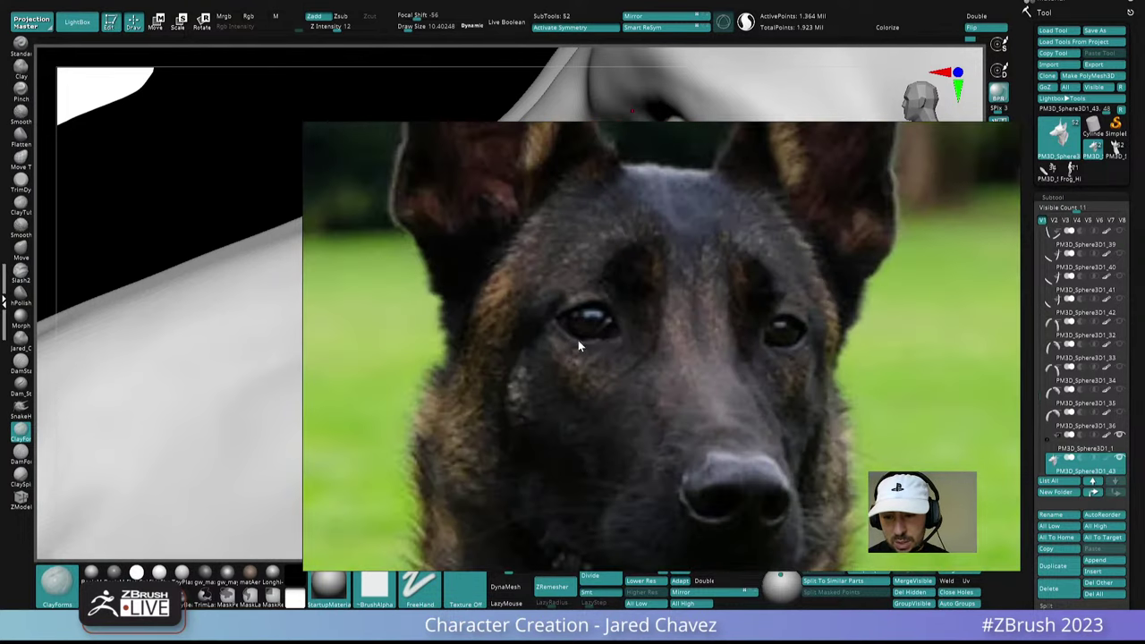
{"action": "scroll", "coordinate": [578, 346], "scroll_direction": "up", "scroll_amount": 2}
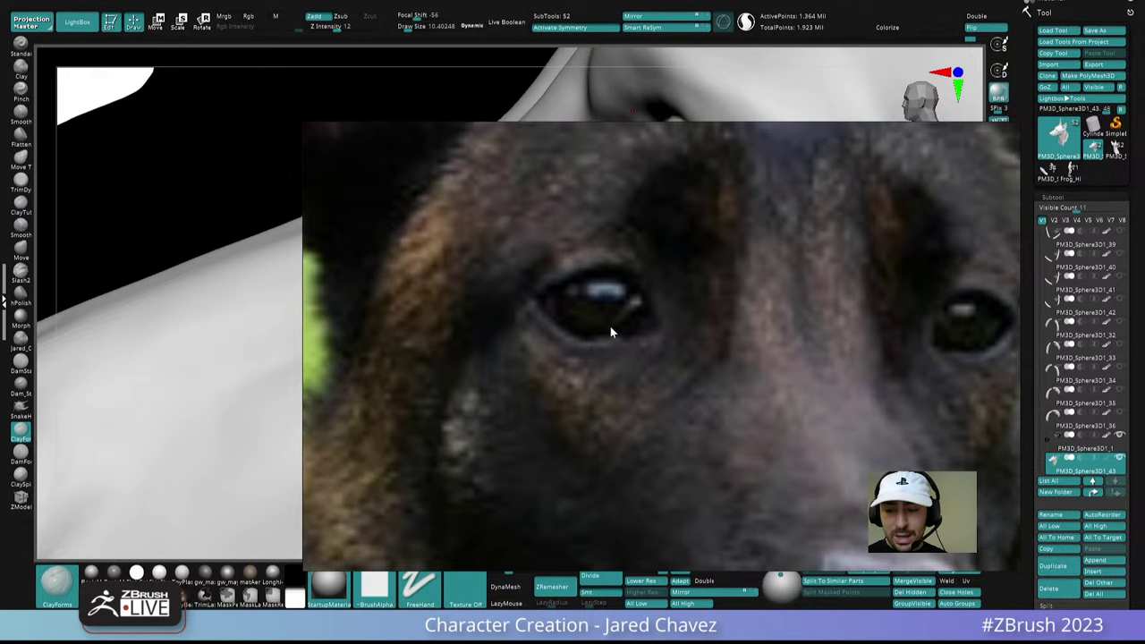
{"action": "left_click", "coordinate": [604, 56]}
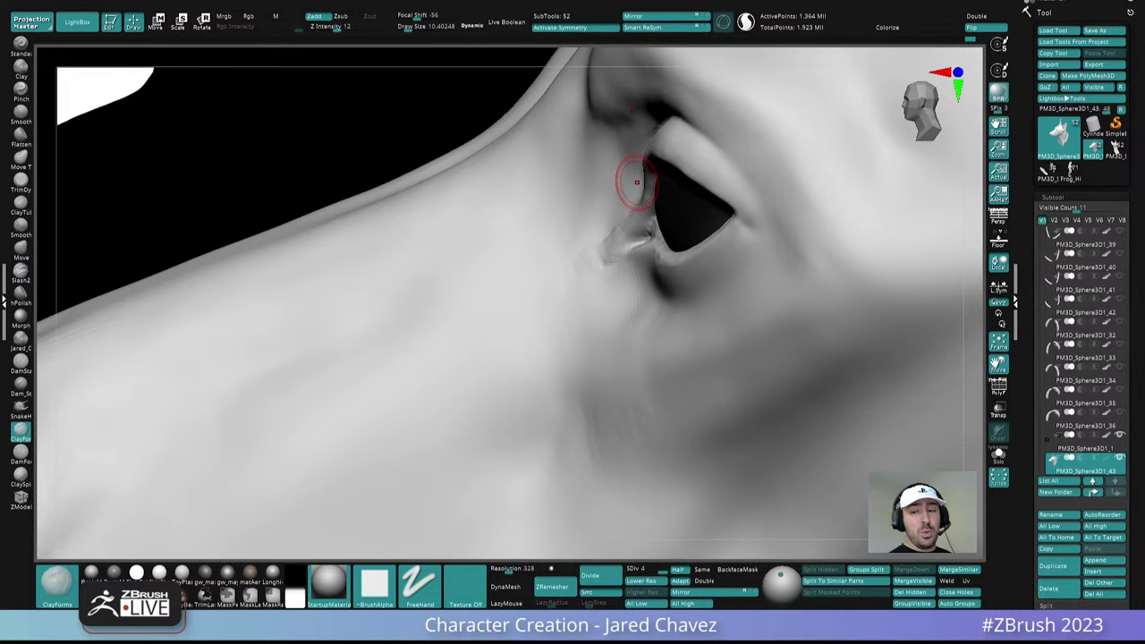
Refine the lower eyelid, switching from ClayForms to the Move brush with a draw size of about 54
{"action": "mouse_move", "coordinate": [637, 182]}
{"action": "right_mouse_down"}
{"action": "mouse_move", "coordinate": [685, 335]}
{"action": "mouse_move", "coordinate": [716, 348]}
{"action": "mouse_move", "coordinate": [689, 380]}
{"action": "right_mouse_up"}
{"action": "key", "text": "space"}
{"action": "left_click_drag", "start_coordinate": [695, 335], "coordinate": [709, 335]}
{"action": "mouse_move", "coordinate": [709, 335]}
{"action": "right_mouse_down"}
{"action": "mouse_move", "coordinate": [690, 332]}
{"action": "mouse_move", "coordinate": [696, 324]}
{"action": "right_mouse_up"}
{"action": "mouse_move", "coordinate": [696, 324]}
{"action": "left_mouse_down"}
{"action": "mouse_move", "coordinate": [701, 312]}
{"action": "mouse_move", "coordinate": [707, 329]}
{"action": "left_mouse_up"}
{"action": "key", "text": "b"}
{"action": "key", "text": "m"}
{"action": "key", "text": "v"}
{"action": "mouse_move", "coordinate": [711, 327]}
{"action": "right_mouse_down"}
{"action": "mouse_move", "coordinate": [759, 308]}
{"action": "mouse_move", "coordinate": [710, 358]}
{"action": "mouse_move", "coordinate": [755, 384]}
{"action": "mouse_move", "coordinate": [710, 399]}
{"action": "mouse_move", "coordinate": [727, 320]}
{"action": "mouse_move", "coordinate": [739, 371]}
{"action": "right_mouse_up"}
{"action": "right_click_drag", "start_coordinate": [705, 342], "coordinate": [724, 376]}
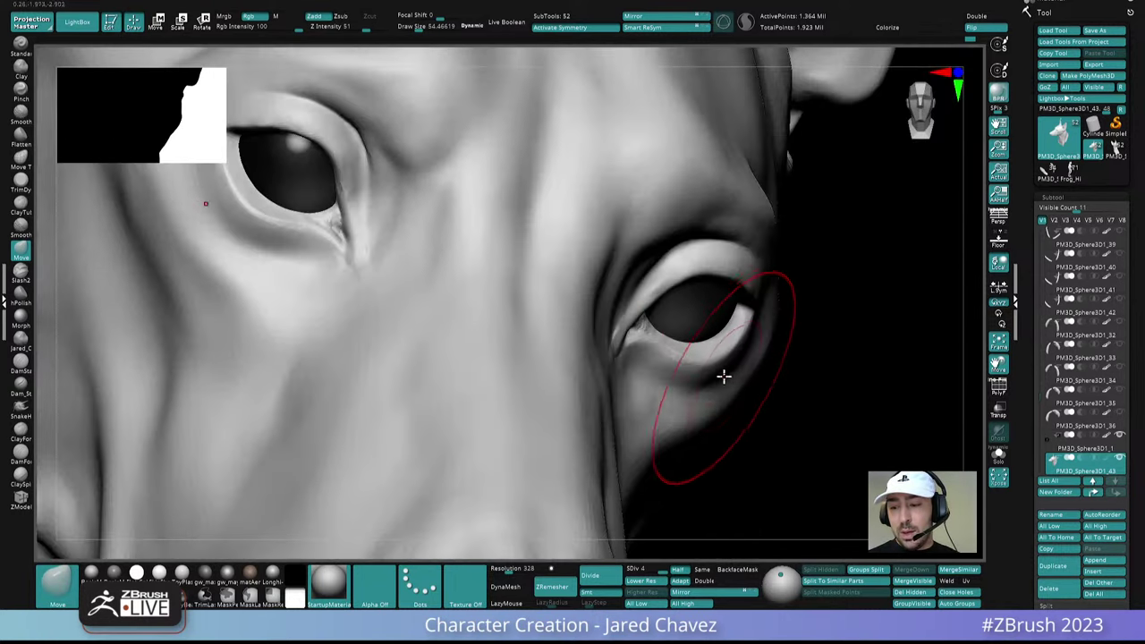
{"action": "left_click_drag", "start_coordinate": [723, 376], "coordinate": [729, 377], "text": "shift"}
{"action": "mouse_move", "coordinate": [729, 377]}
{"action": "right_mouse_down"}
{"action": "mouse_move", "coordinate": [742, 361]}
{"action": "mouse_move", "coordinate": [694, 340]}
{"action": "mouse_move", "coordinate": [670, 294]}
{"action": "mouse_move", "coordinate": [680, 286]}
{"action": "right_mouse_up"}
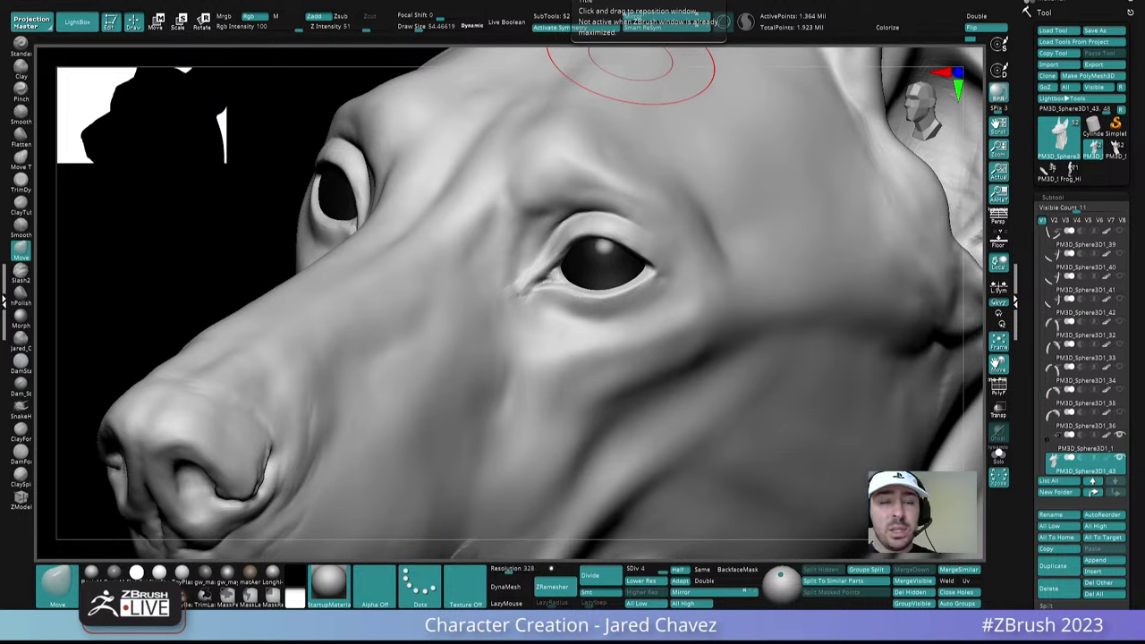
Reduce the Move brush's draw size to about 30 and inspect the muzzle and mouth corner from the side
{"action": "right_click_drag", "start_coordinate": [555, 353], "coordinate": [638, 263]}
{"action": "right_click_drag", "start_coordinate": [613, 358], "coordinate": [606, 277], "text": "ctrl"}
{"action": "mouse_move", "coordinate": [606, 277]}
{"action": "right_mouse_down"}
{"action": "mouse_move", "coordinate": [555, 393]}
{"action": "mouse_move", "coordinate": [670, 319]}
{"action": "mouse_move", "coordinate": [580, 278]}
{"action": "right_mouse_up"}
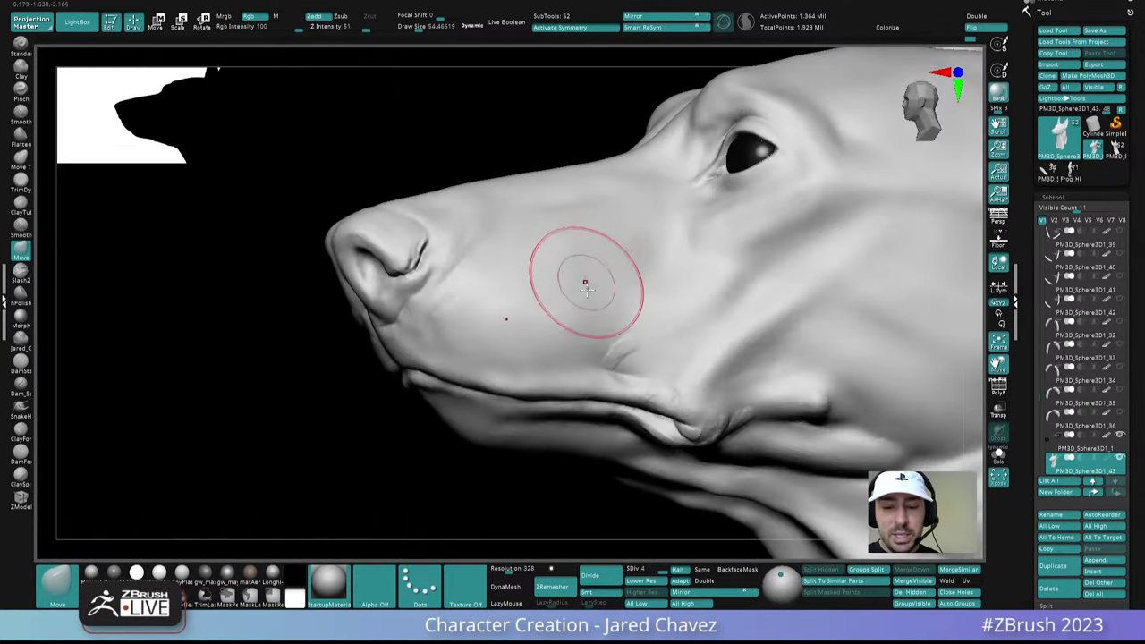
{"action": "right_click_drag", "start_coordinate": [574, 324], "coordinate": [626, 327]}
{"action": "key", "text": "space"}
{"action": "left_click_drag", "start_coordinate": [582, 343], "coordinate": [570, 343]}
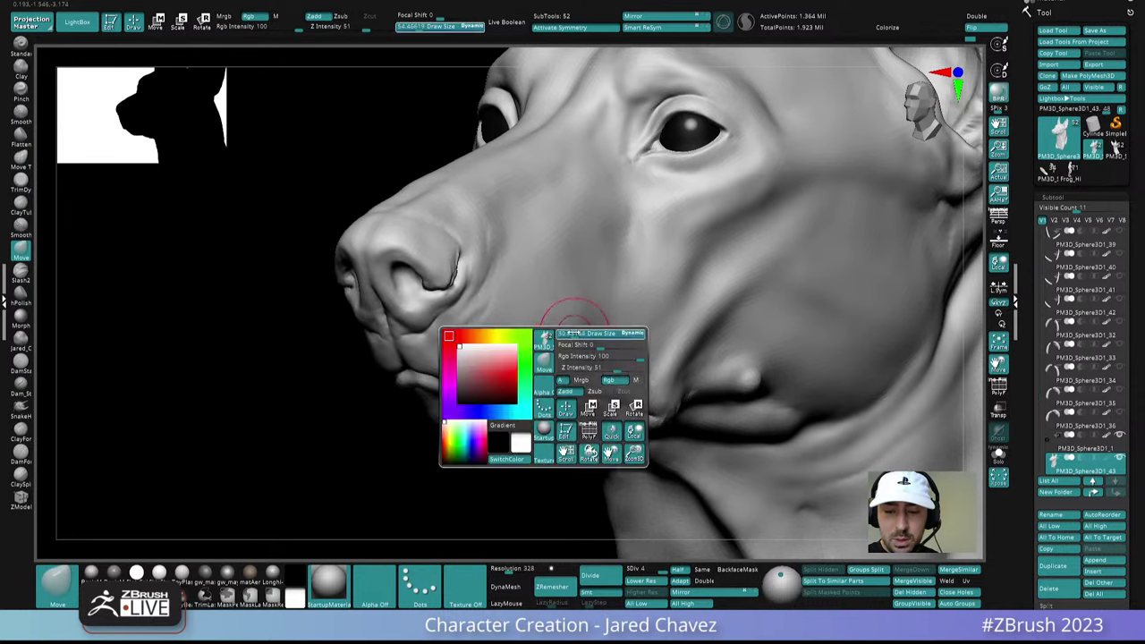
{"action": "mouse_move", "coordinate": [667, 324]}
{"action": "right_mouse_down"}
{"action": "mouse_move", "coordinate": [618, 325]}
{"action": "mouse_move", "coordinate": [638, 345]}
{"action": "right_mouse_up"}
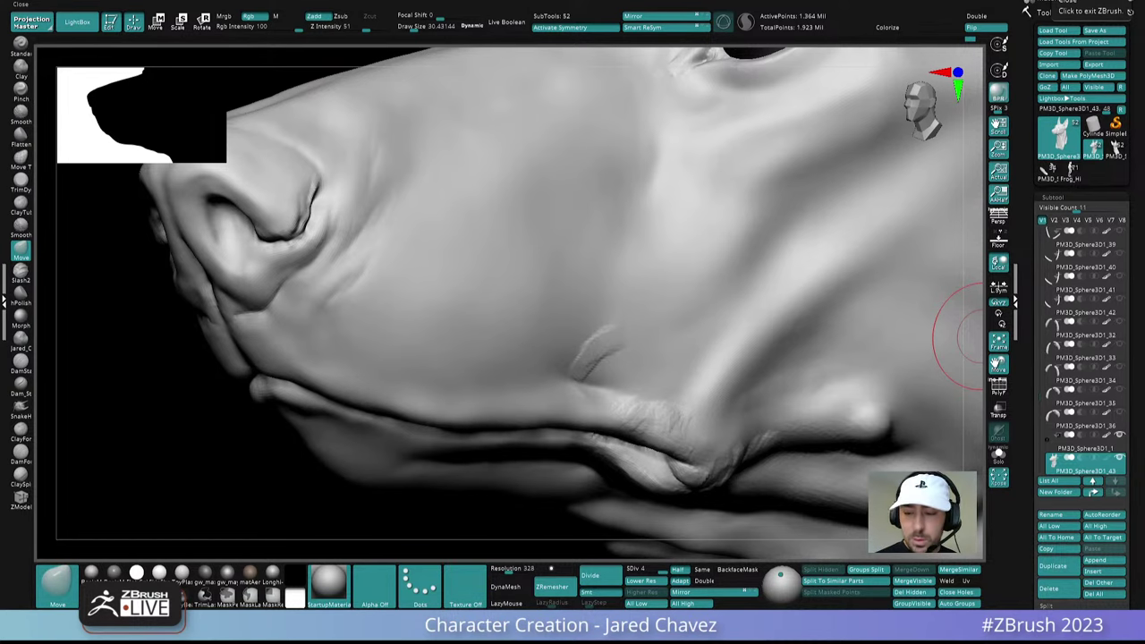
{"action": "right_click_drag", "start_coordinate": [610, 310], "coordinate": [601, 368]}
Switch back to the ClayForms brush and lower the bust to subdivision level 2
{"action": "key", "text": "space"}
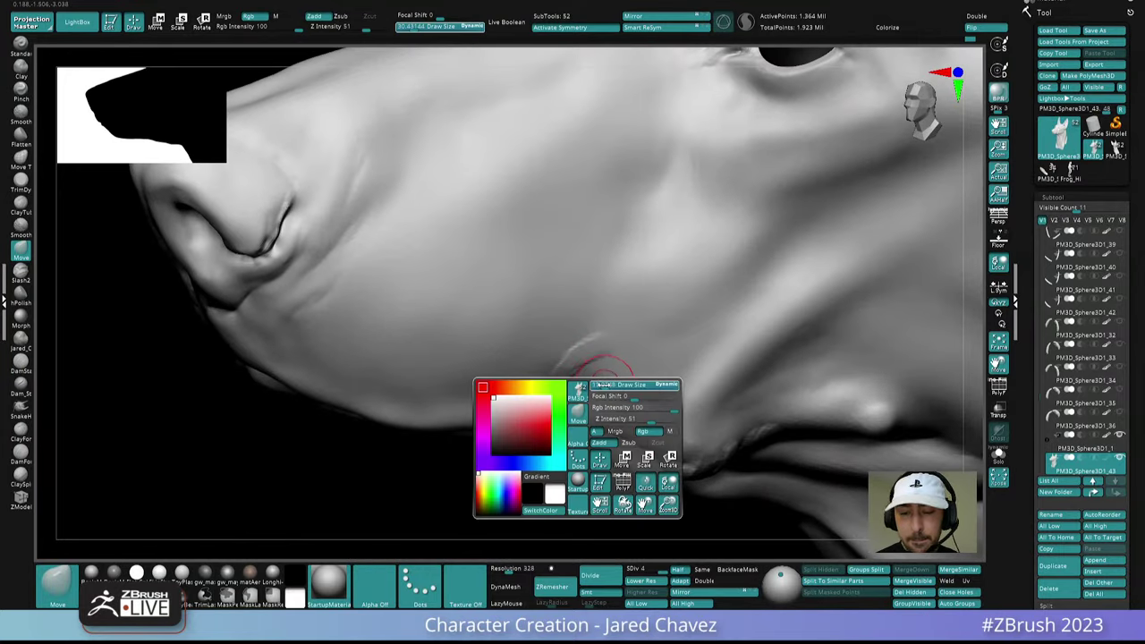
{"action": "left_click", "coordinate": [604, 385]}
{"action": "left_click", "coordinate": [21, 432]}
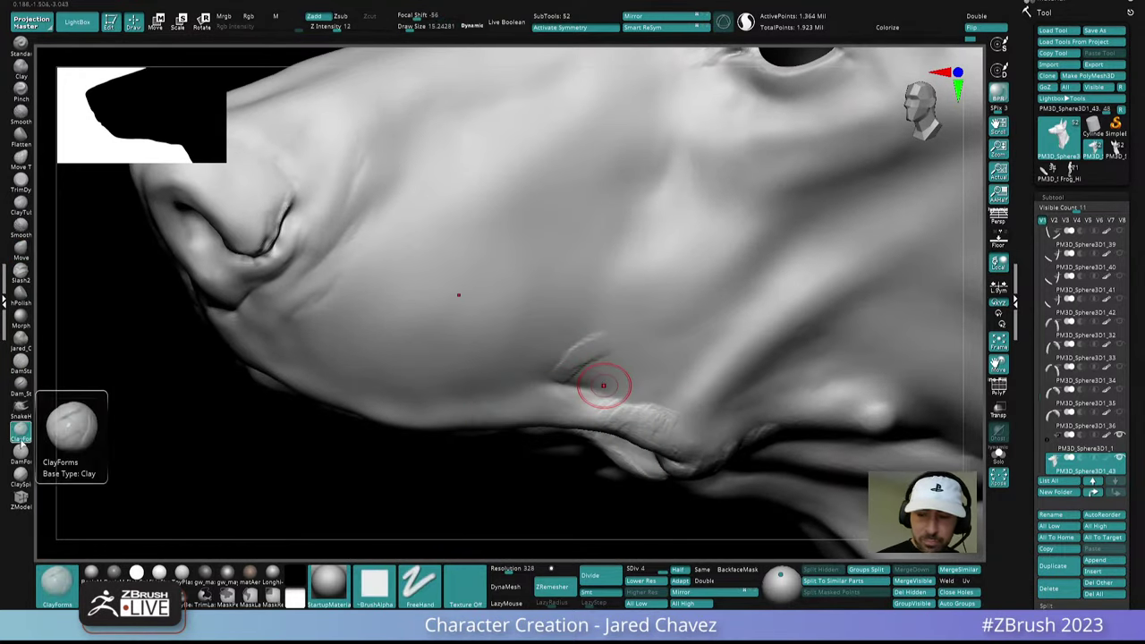
{"action": "right_click_drag", "start_coordinate": [597, 367], "coordinate": [615, 369]}
{"action": "left_click", "coordinate": [642, 570]}
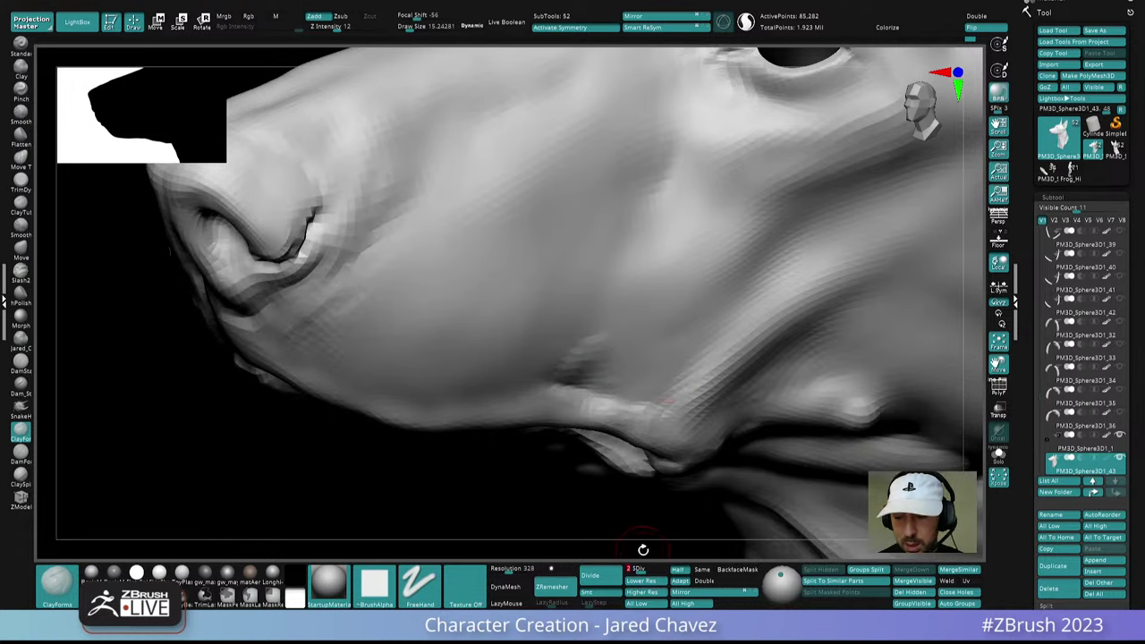
Switch to the Move brush with a draw size of about 48 and adjust the fold at the mouth corner
{"action": "right_click_drag", "start_coordinate": [645, 483], "coordinate": [582, 359], "text": "ctrl"}
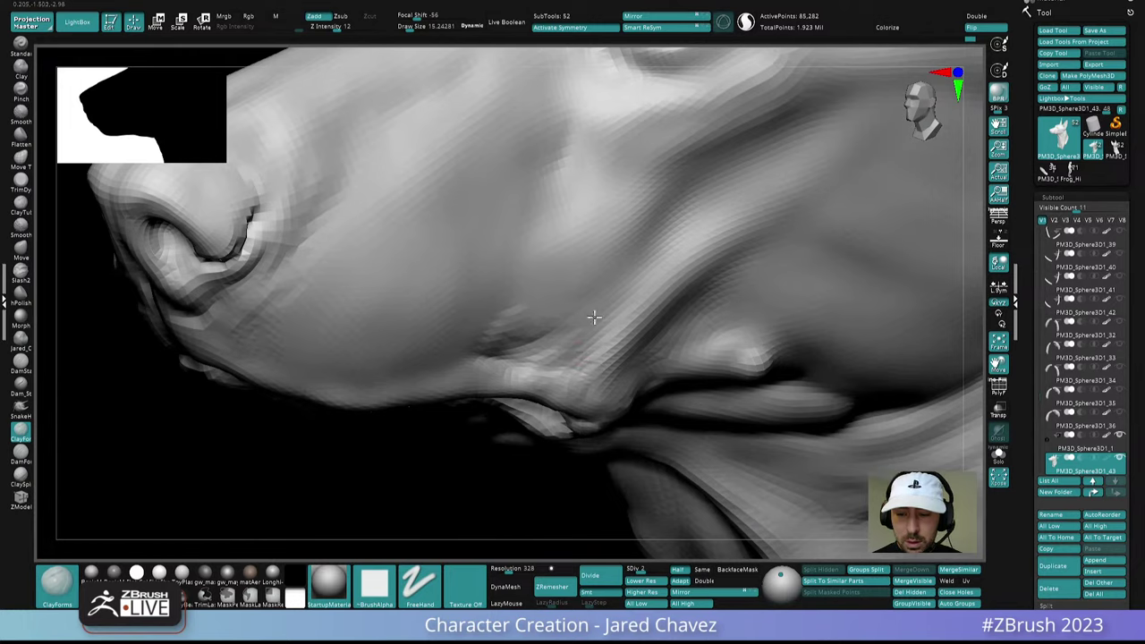
{"action": "mouse_move", "coordinate": [594, 316]}
{"action": "right_mouse_down"}
{"action": "mouse_move", "coordinate": [585, 274]}
{"action": "mouse_move", "coordinate": [580, 386]}
{"action": "mouse_move", "coordinate": [555, 314]}
{"action": "mouse_move", "coordinate": [578, 398]}
{"action": "right_mouse_up"}
{"action": "key", "text": "b"}
{"action": "key", "text": "m"}
{"action": "key", "text": "v"}
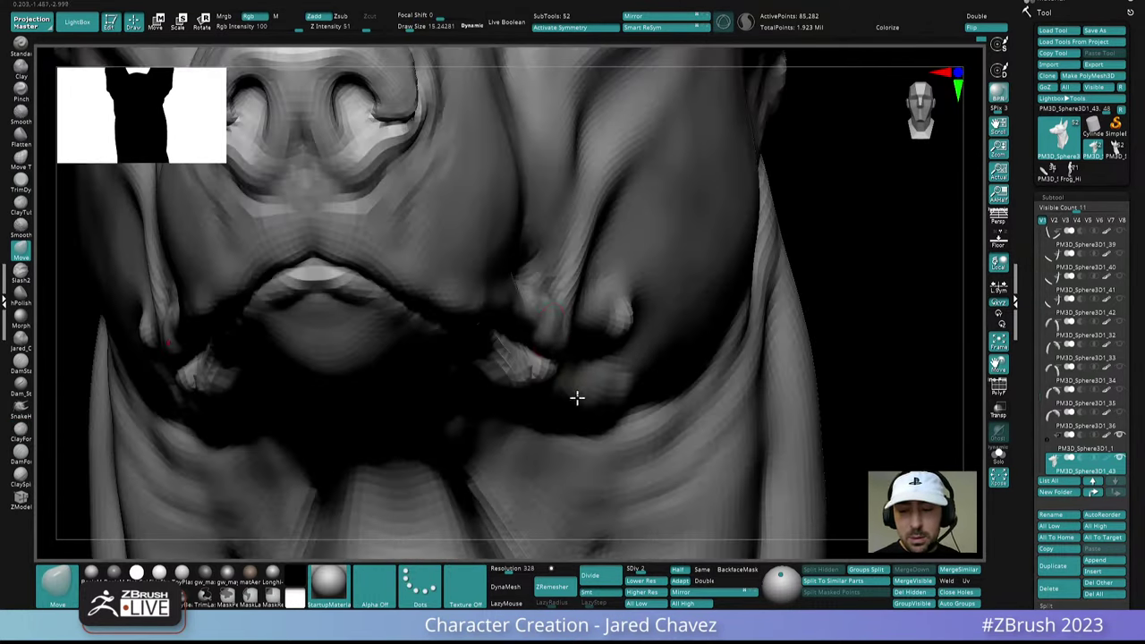
{"action": "key", "text": "space"}
{"action": "left_click_drag", "start_coordinate": [539, 317], "coordinate": [556, 317]}
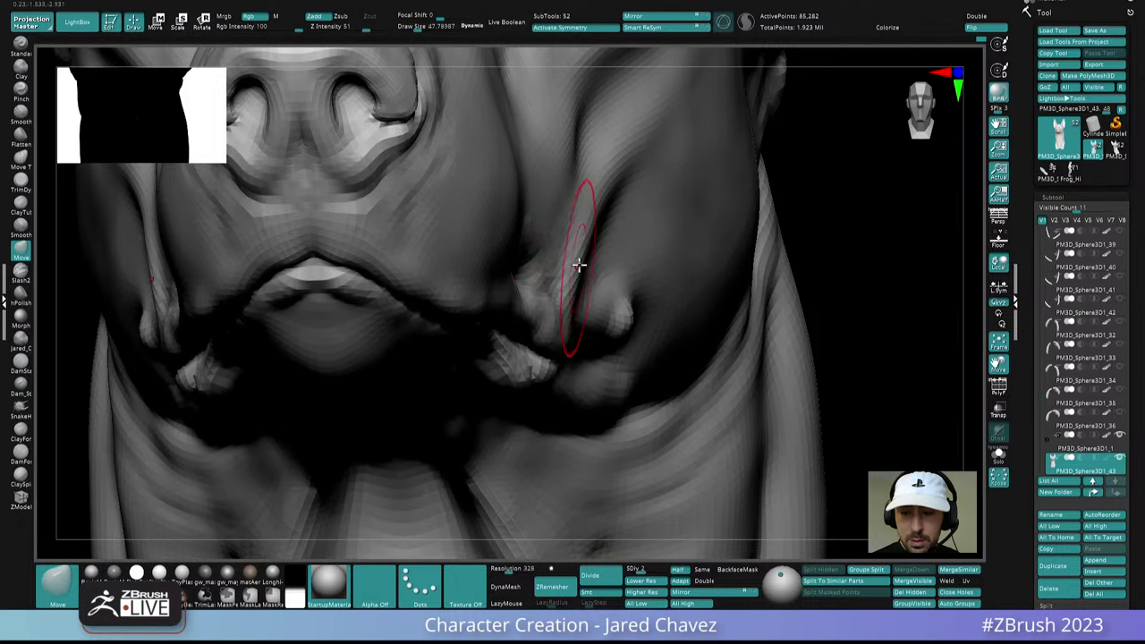
{"action": "right_click_drag", "start_coordinate": [575, 256], "coordinate": [548, 310]}
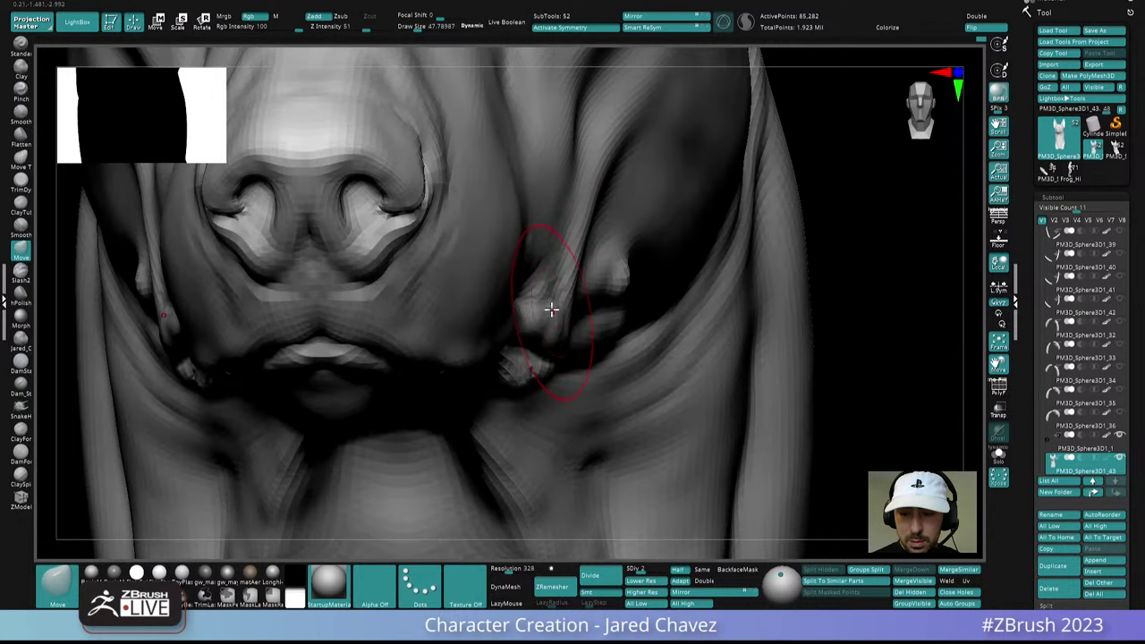
Enlarge the Move brush to about 86 and then 119, shaping the cheek fold beside the muzzle from the front
{"action": "scroll", "coordinate": [557, 212], "scroll_direction": "down", "scroll_amount": 5}
{"action": "right_click_drag", "start_coordinate": [555, 251], "coordinate": [560, 251]}
{"action": "key", "text": "space"}
{"action": "left_click_drag", "start_coordinate": [548, 252], "coordinate": [558, 251]}
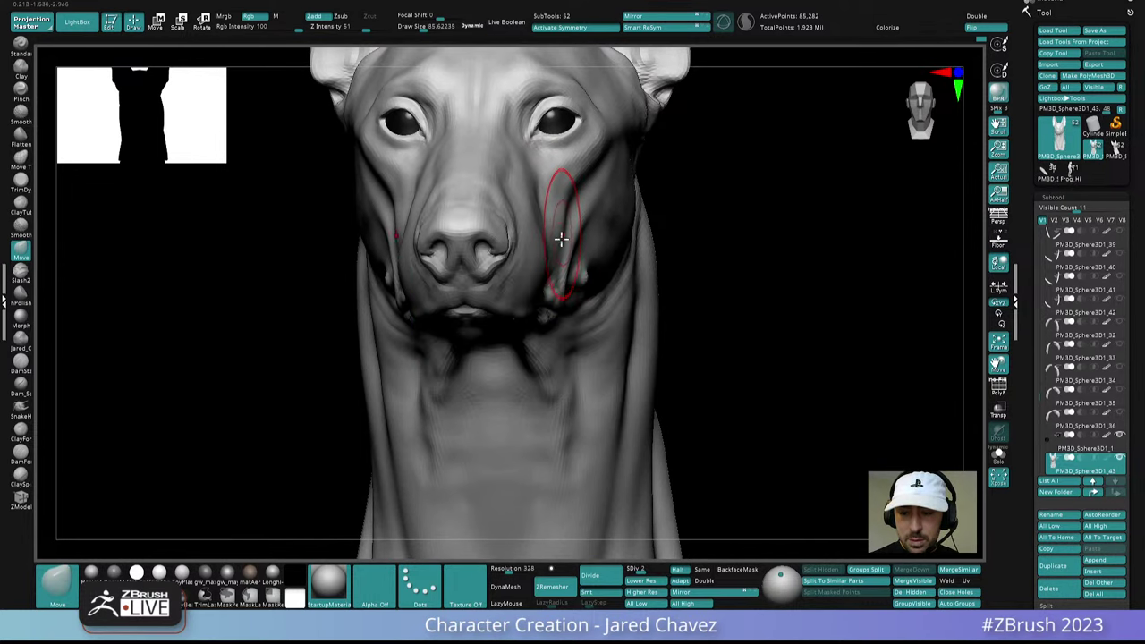
{"action": "right_click_drag", "start_coordinate": [561, 253], "coordinate": [565, 253]}
{"action": "key", "text": "space"}
{"action": "left_click_drag", "start_coordinate": [557, 254], "coordinate": [558, 243]}
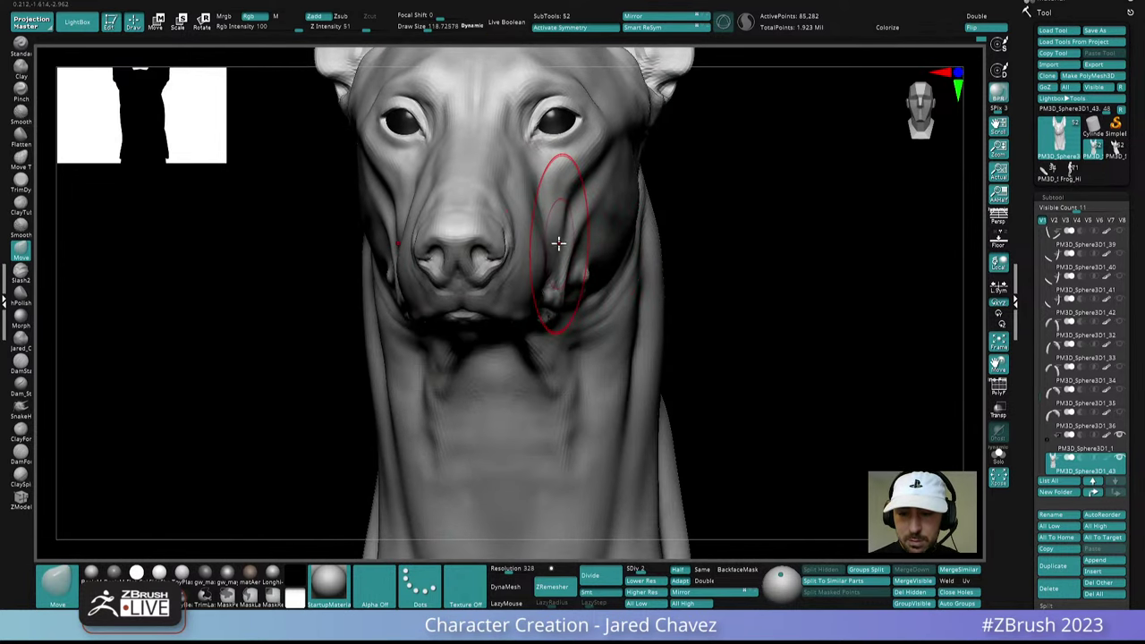
Reduce the Move brush's draw size to about 62 and refine the mouth corner from beneath the jaw
{"action": "mouse_move", "coordinate": [553, 266]}
{"action": "right_mouse_down", "text": "ctrl"}
{"action": "mouse_move", "coordinate": [564, 299]}
{"action": "mouse_move", "coordinate": [562, 277]}
{"action": "right_mouse_up", "text": "ctrl"}
{"action": "key", "text": "space"}
{"action": "left_click_drag", "start_coordinate": [558, 320], "coordinate": [549, 321]}
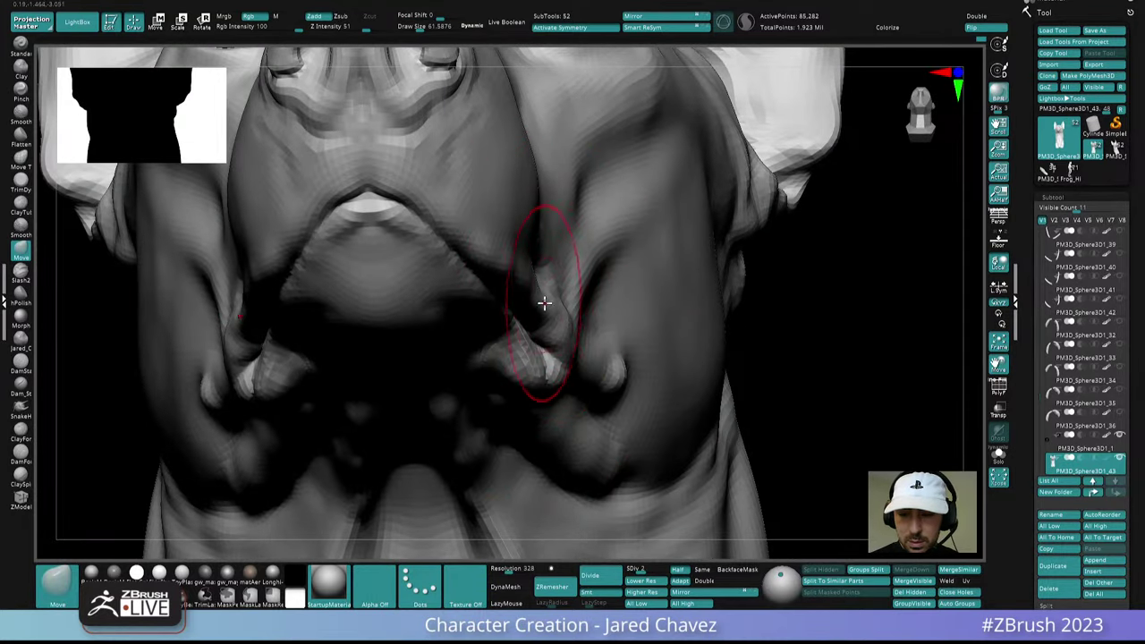
{"action": "right_click_drag", "start_coordinate": [542, 301], "coordinate": [613, 360]}
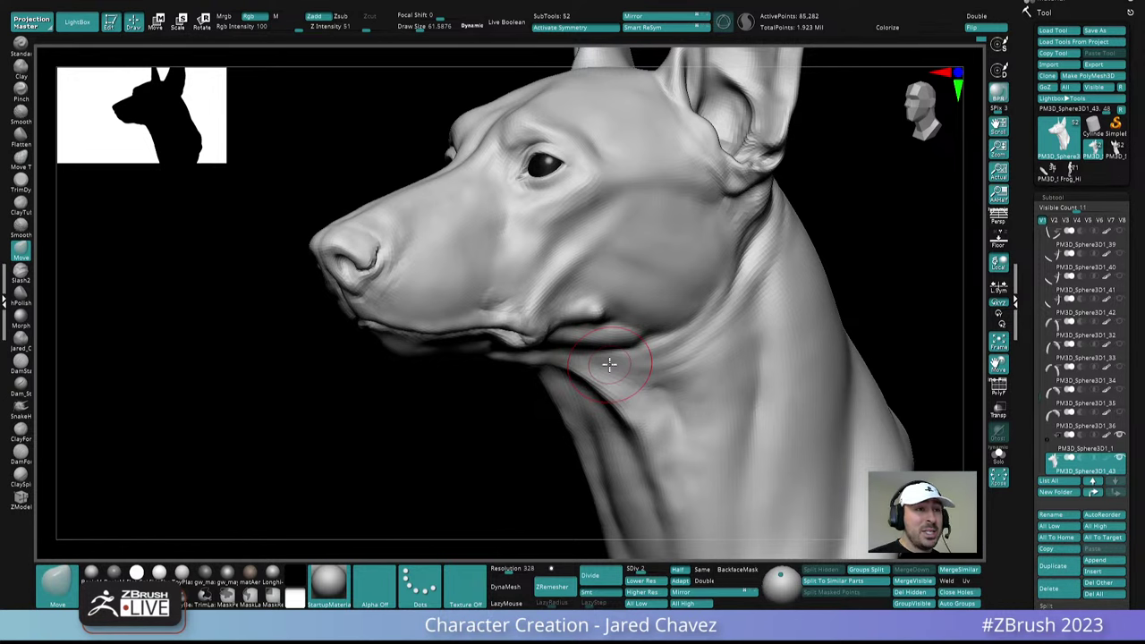
View the loaded version of the dog bust, return to the working bust and raise it to subdivision level 4
{"action": "mouse_move", "coordinate": [734, 370]}
{"action": "right_mouse_down"}
{"action": "mouse_move", "coordinate": [762, 358]}
{"action": "mouse_move", "coordinate": [723, 311]}
{"action": "mouse_move", "coordinate": [724, 356]}
{"action": "mouse_move", "coordinate": [746, 350]}
{"action": "mouse_move", "coordinate": [713, 332]}
{"action": "mouse_move", "coordinate": [711, 362]}
{"action": "right_mouse_up"}
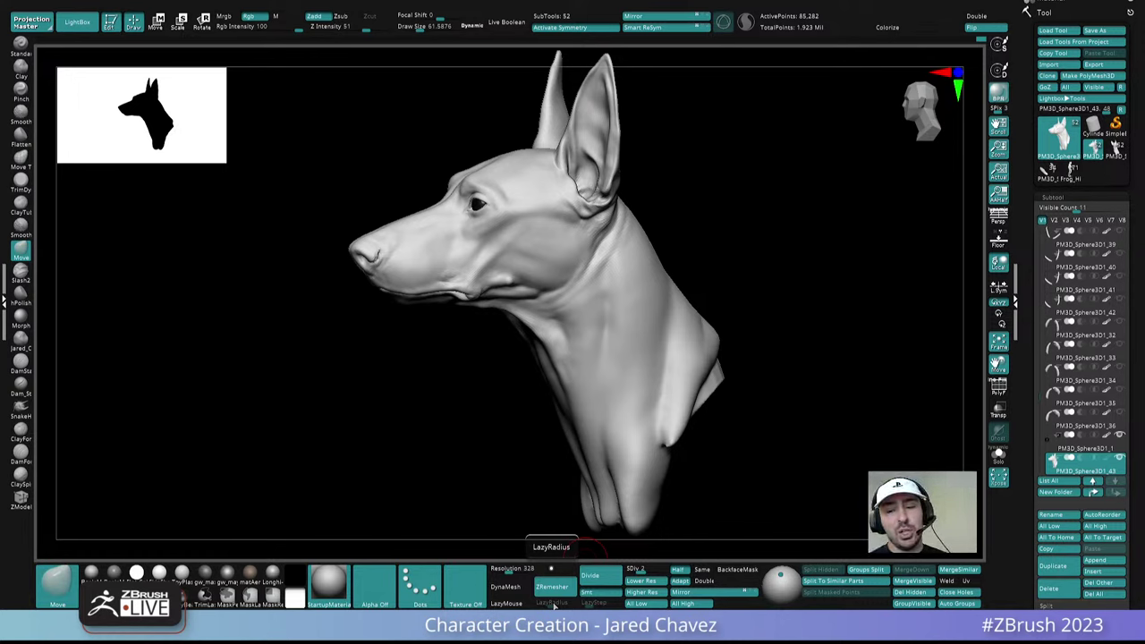
{"action": "left_click_drag", "start_coordinate": [741, 172], "coordinate": [788, 190]}
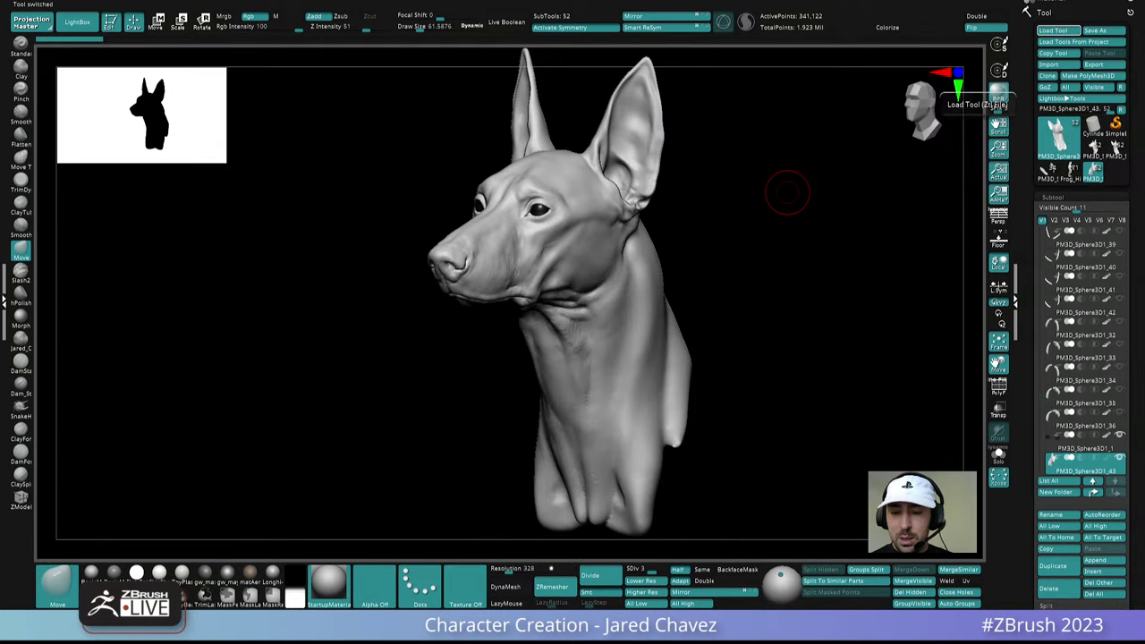
{"action": "left_click_drag", "start_coordinate": [818, 330], "coordinate": [779, 337]}
{"action": "left_click", "coordinate": [1090, 155]}
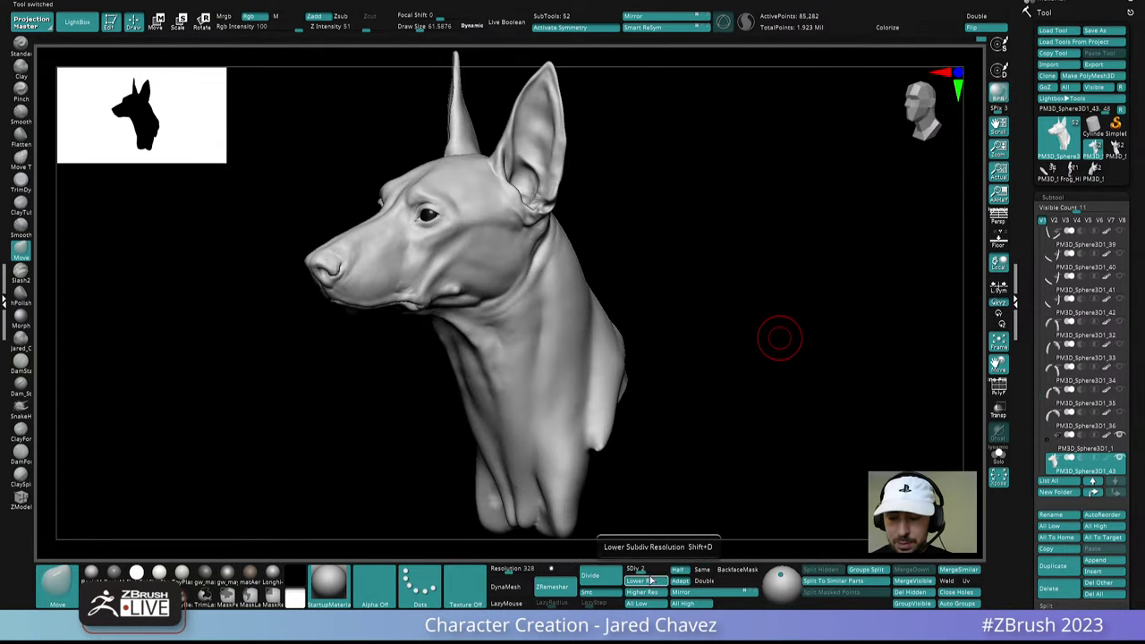
{"action": "left_click_drag", "start_coordinate": [644, 570], "coordinate": [672, 565]}
{"action": "right_click_drag", "start_coordinate": [618, 382], "coordinate": [633, 385], "text": "alt"}
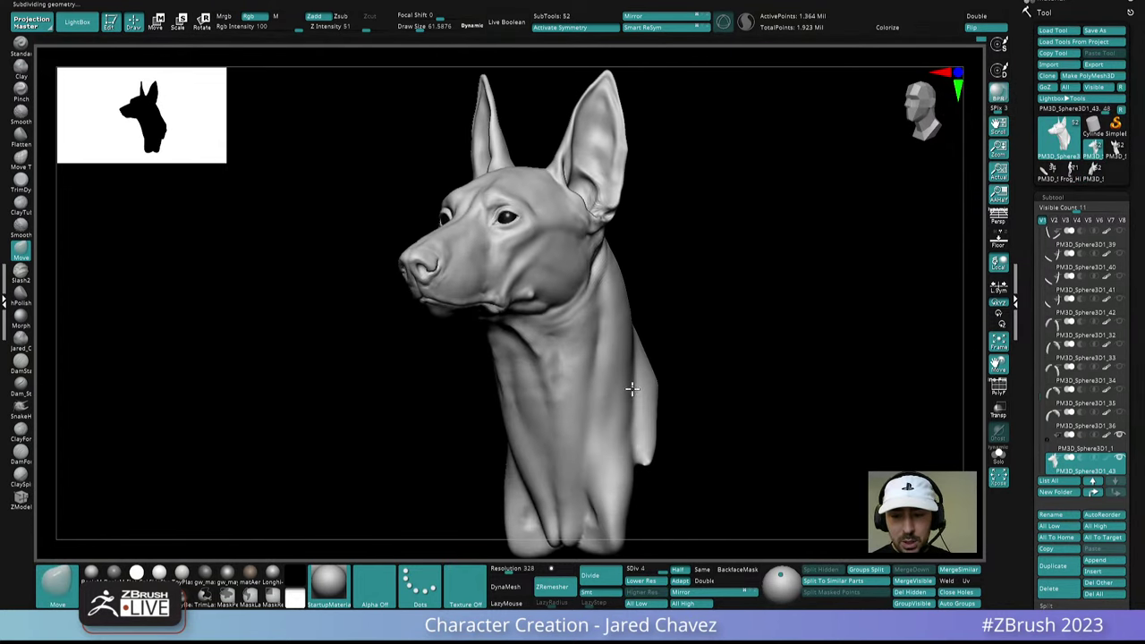
Compare the loaded version of the bust with the working one at subdivision level 4, and return to the working bust
{"action": "left_click", "coordinate": [1096, 176]}
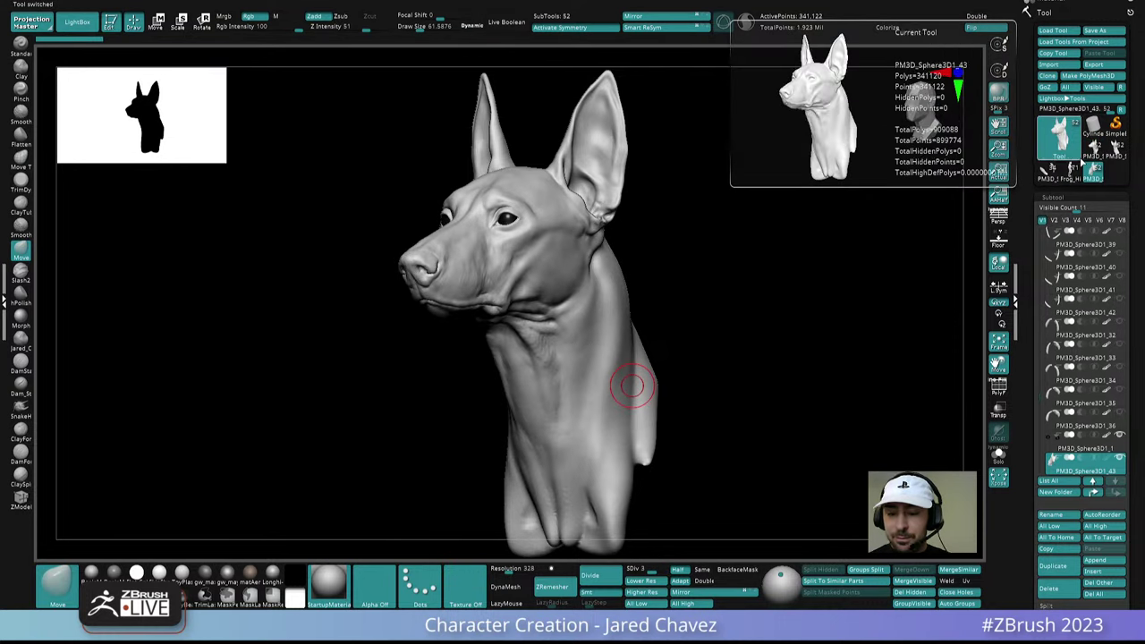
{"action": "key", "text": "ctrl+d"}
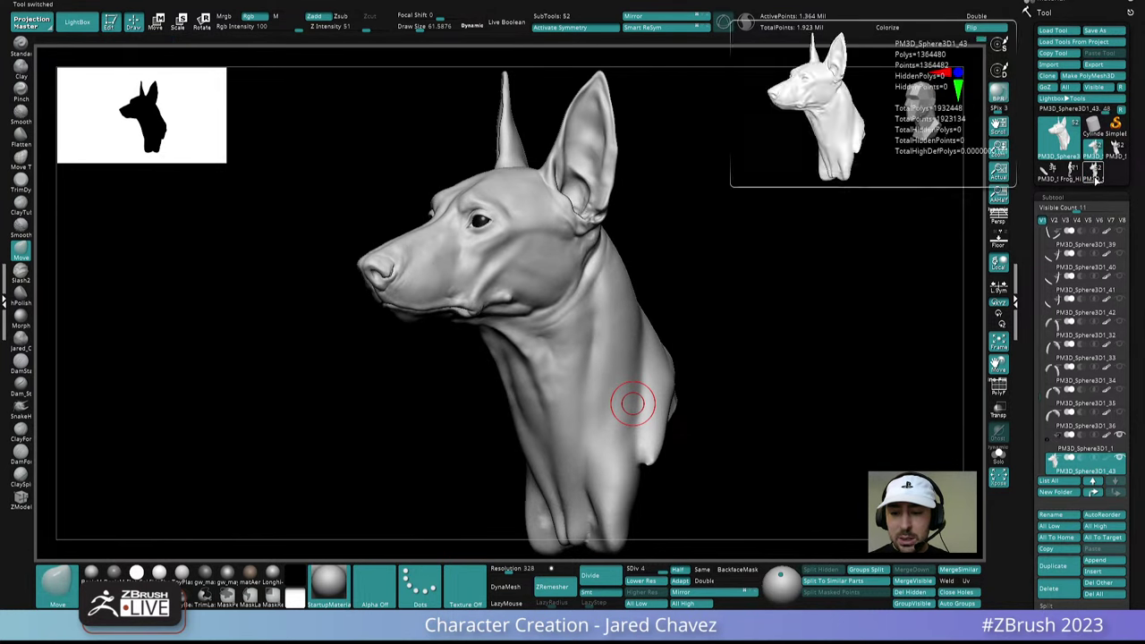
{"action": "mouse_move", "coordinate": [633, 404]}
{"action": "right_mouse_down"}
{"action": "mouse_move", "coordinate": [619, 388]}
{"action": "mouse_move", "coordinate": [563, 409]}
{"action": "mouse_move", "coordinate": [593, 402]}
{"action": "mouse_move", "coordinate": [624, 416]}
{"action": "mouse_move", "coordinate": [596, 399]}
{"action": "mouse_move", "coordinate": [623, 383]}
{"action": "mouse_move", "coordinate": [603, 396]}
{"action": "mouse_move", "coordinate": [598, 381]}
{"action": "right_mouse_up"}
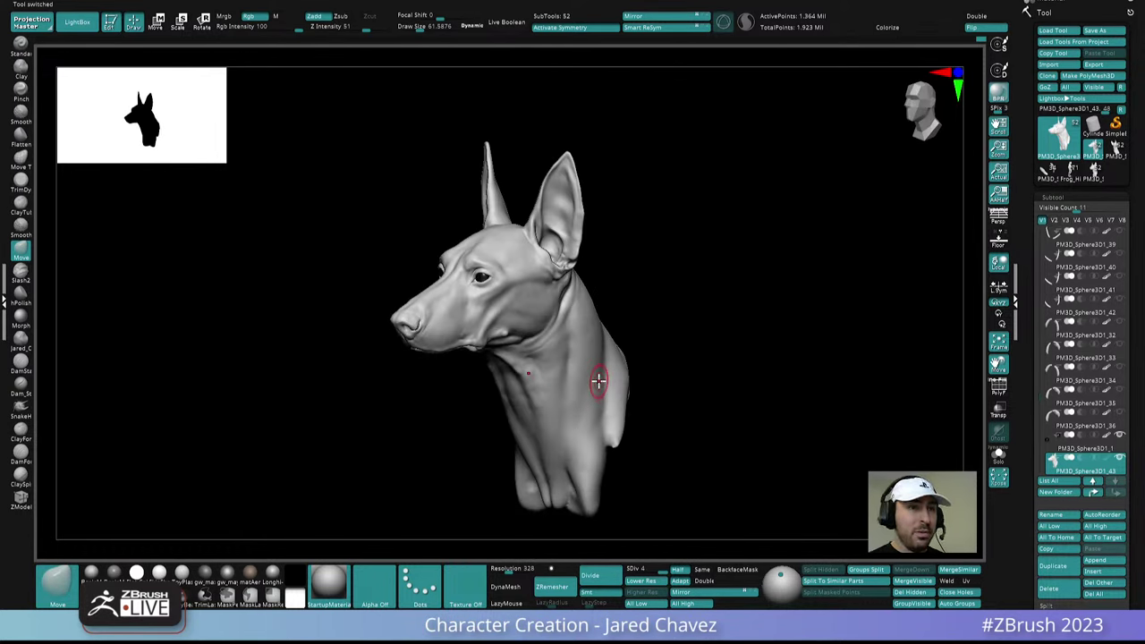